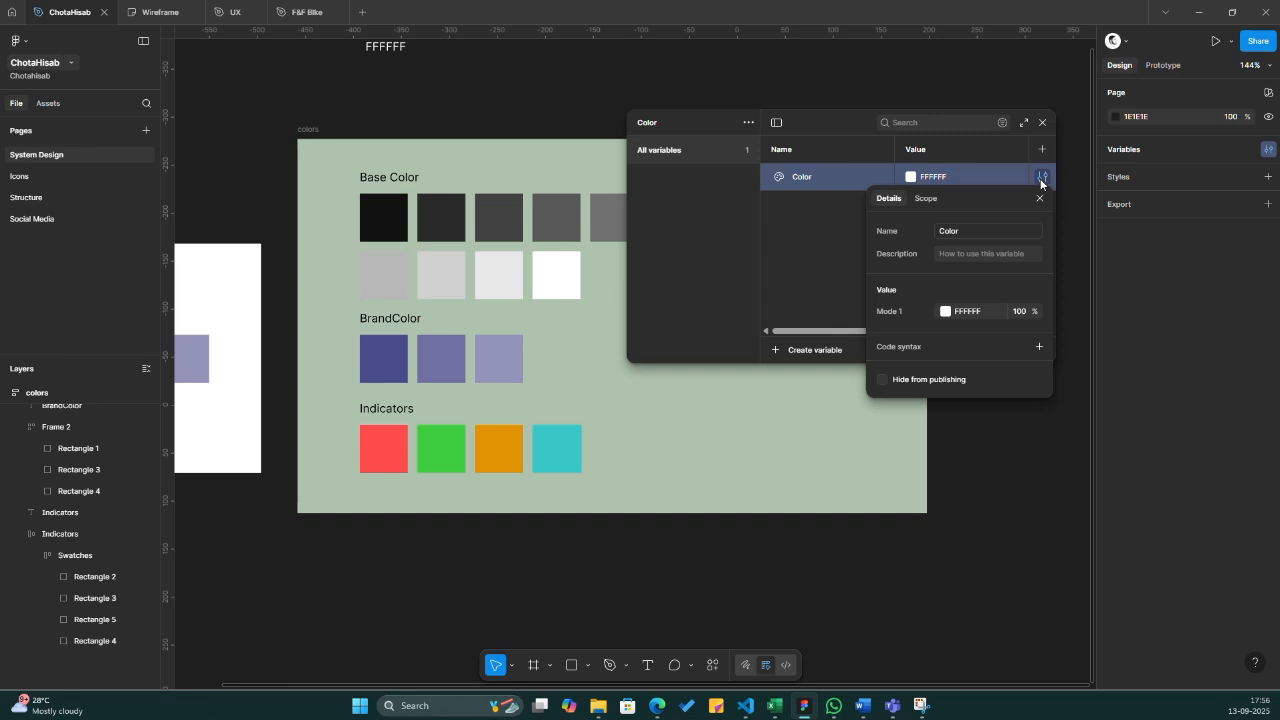
pyautogui.click(1040, 197)
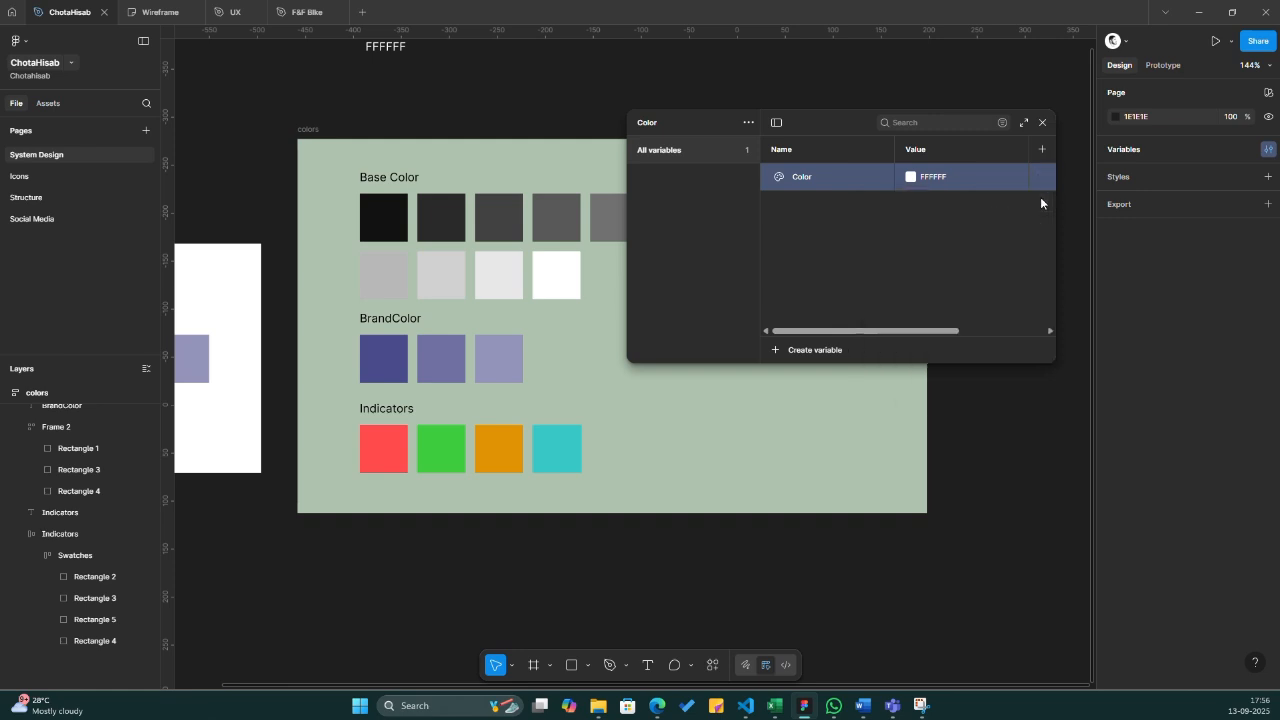
pyautogui.click(805, 196)
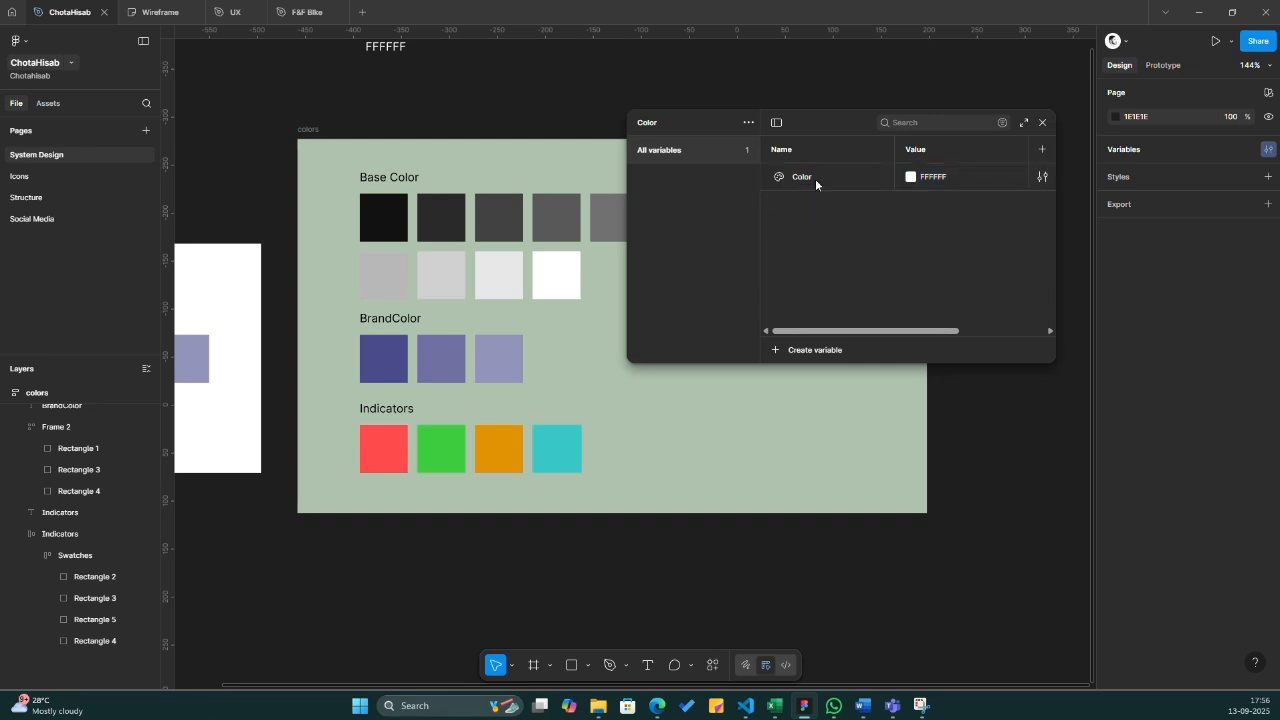
pyautogui.click(802, 187)
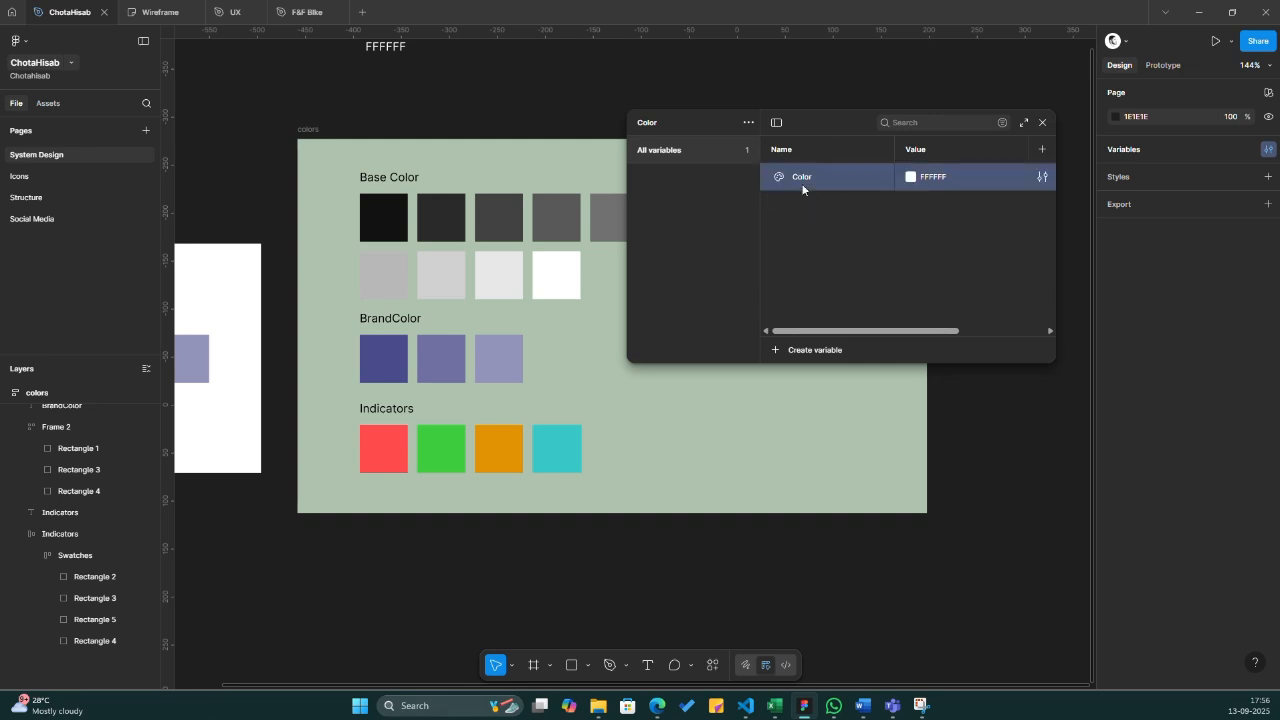
pyautogui.click(813, 233)
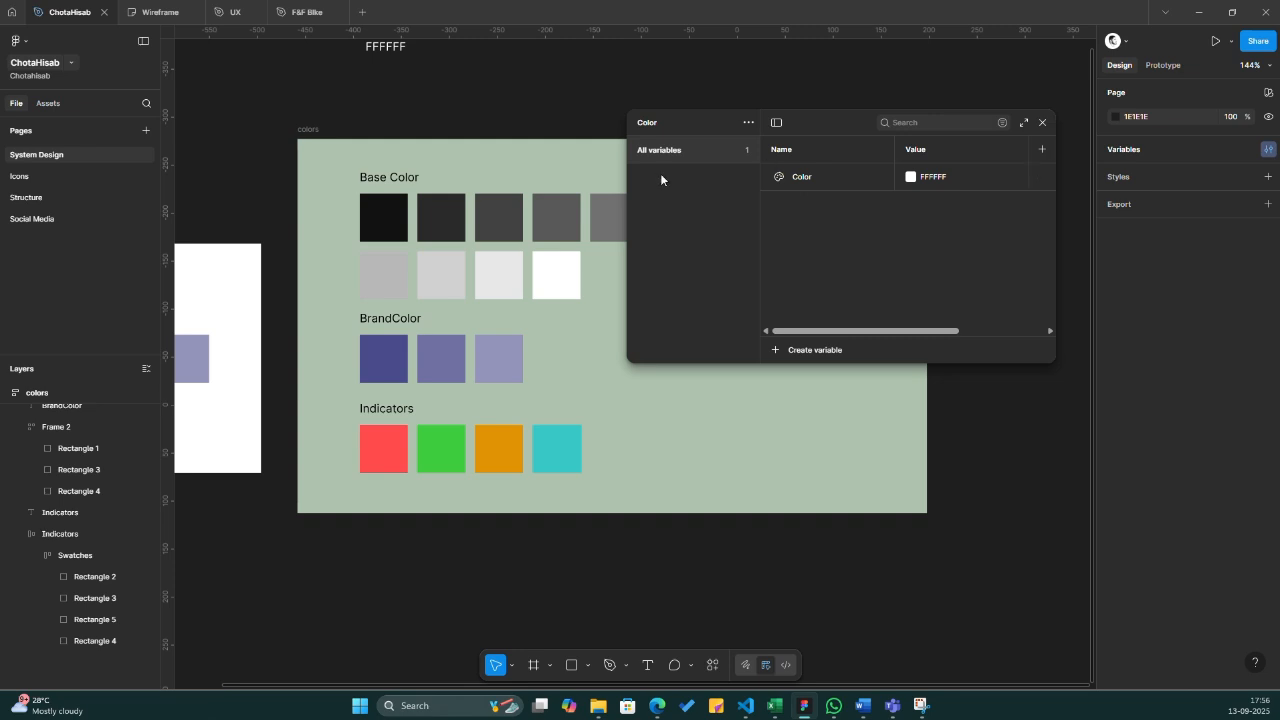
pyautogui.click(855, 186)
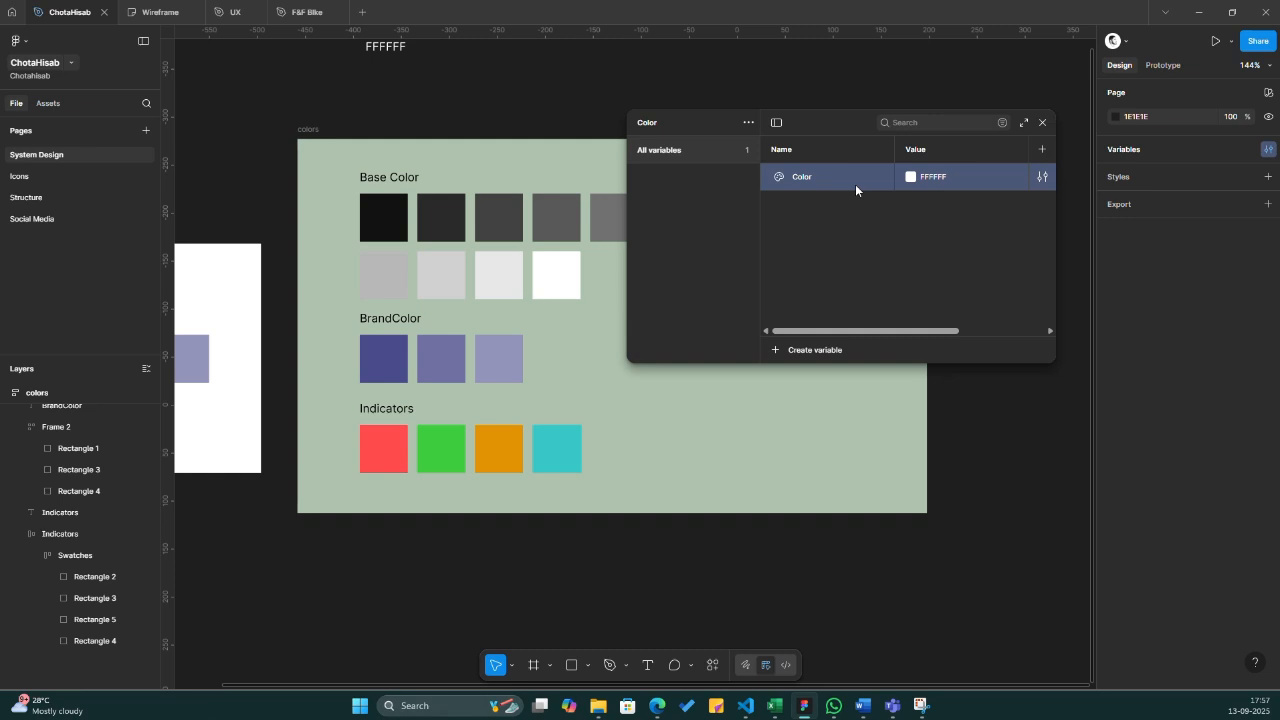
pyautogui.click(858, 187)
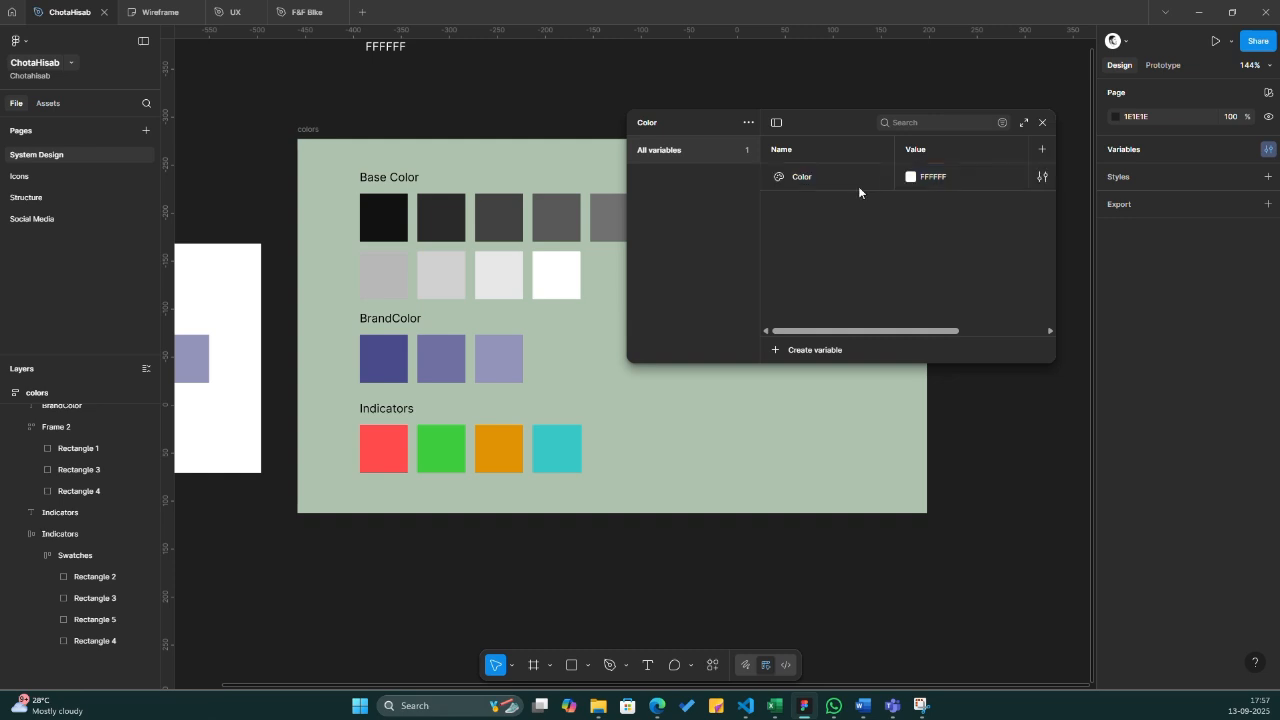
pyautogui.click(858, 187)
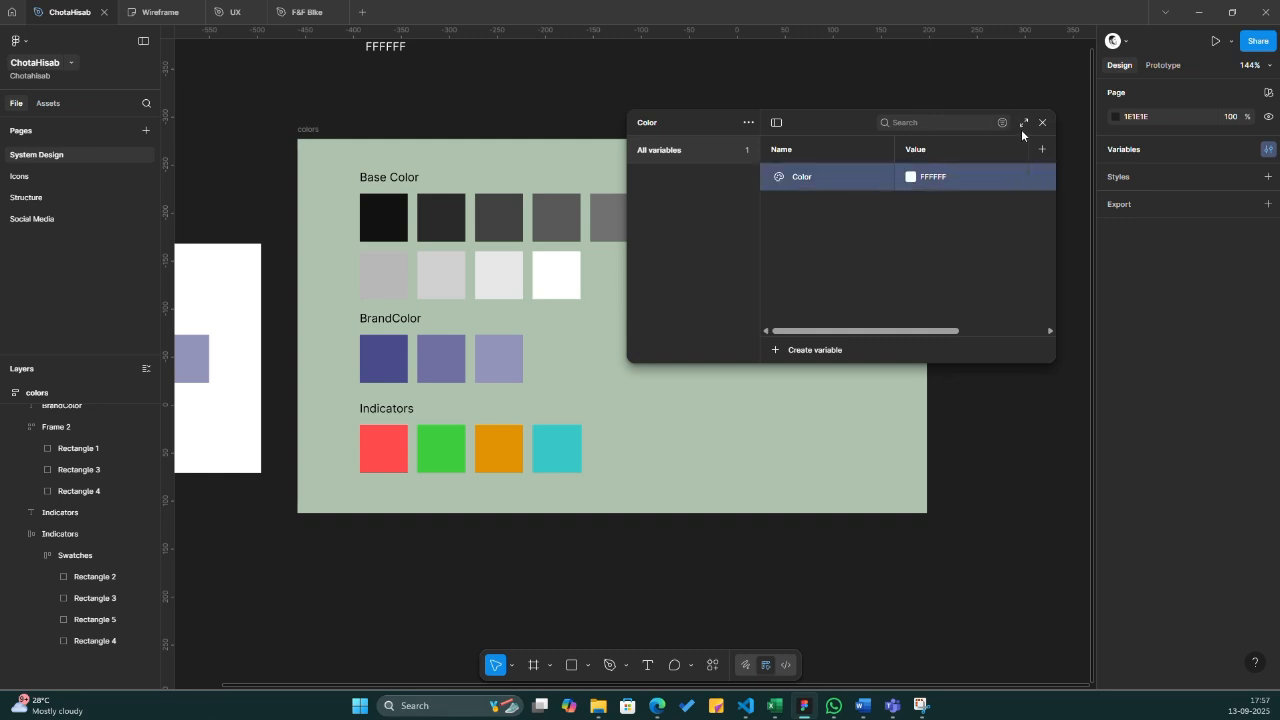
pyautogui.rightClick(869, 176)
pyautogui.click(922, 289)
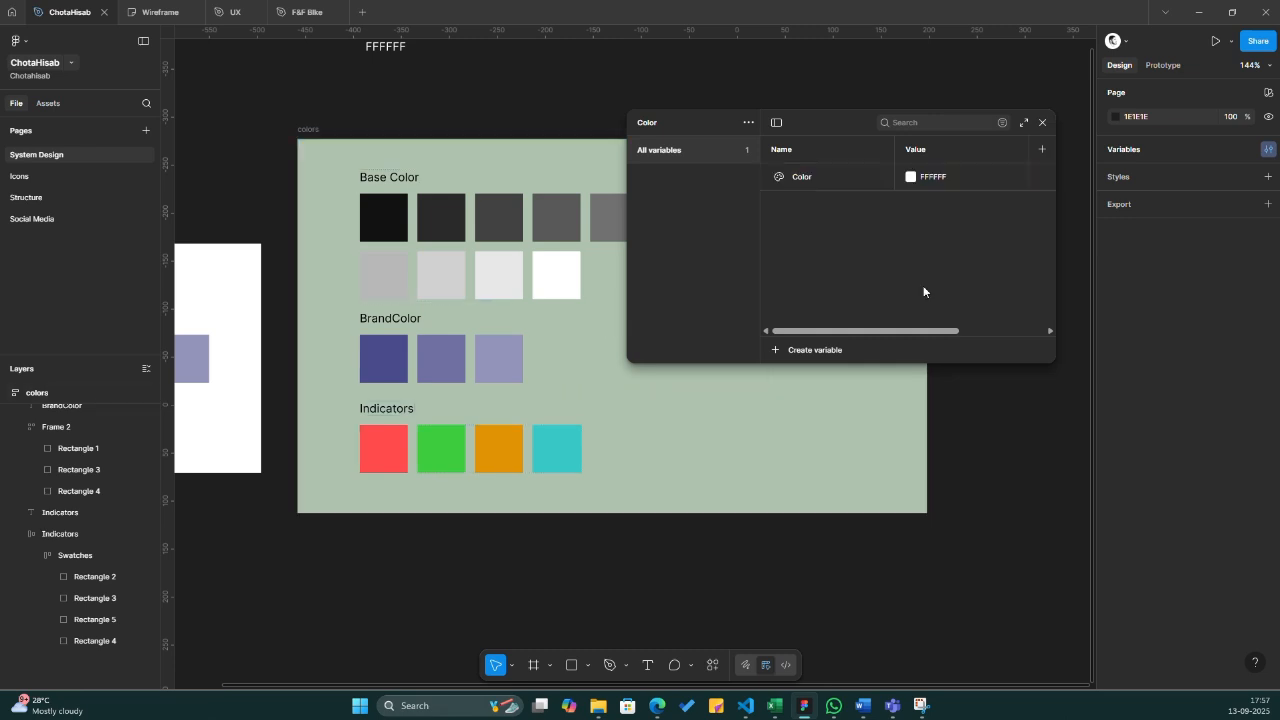
# - Expand the variables window, clear the existing variable from the Color collection, and create a color variable named Base/Dark
pyautogui.click(1023, 122)
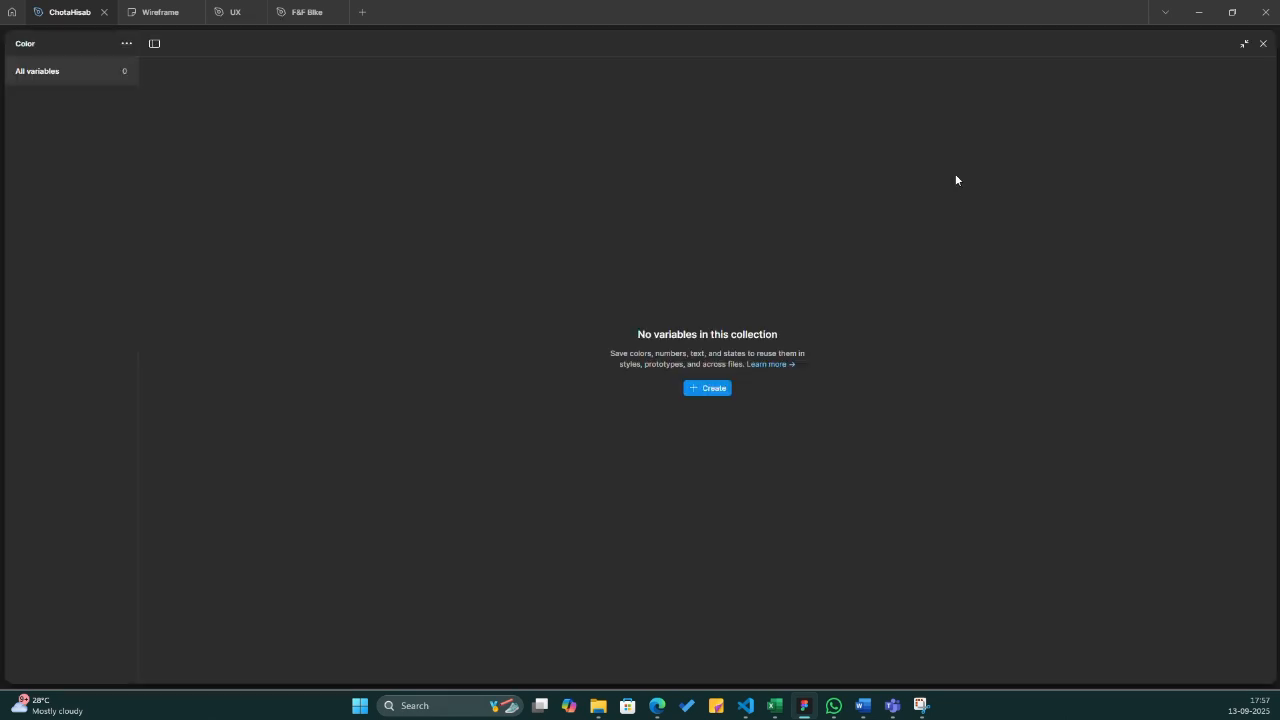
pyautogui.click(707, 389)
pyautogui.click(715, 412)
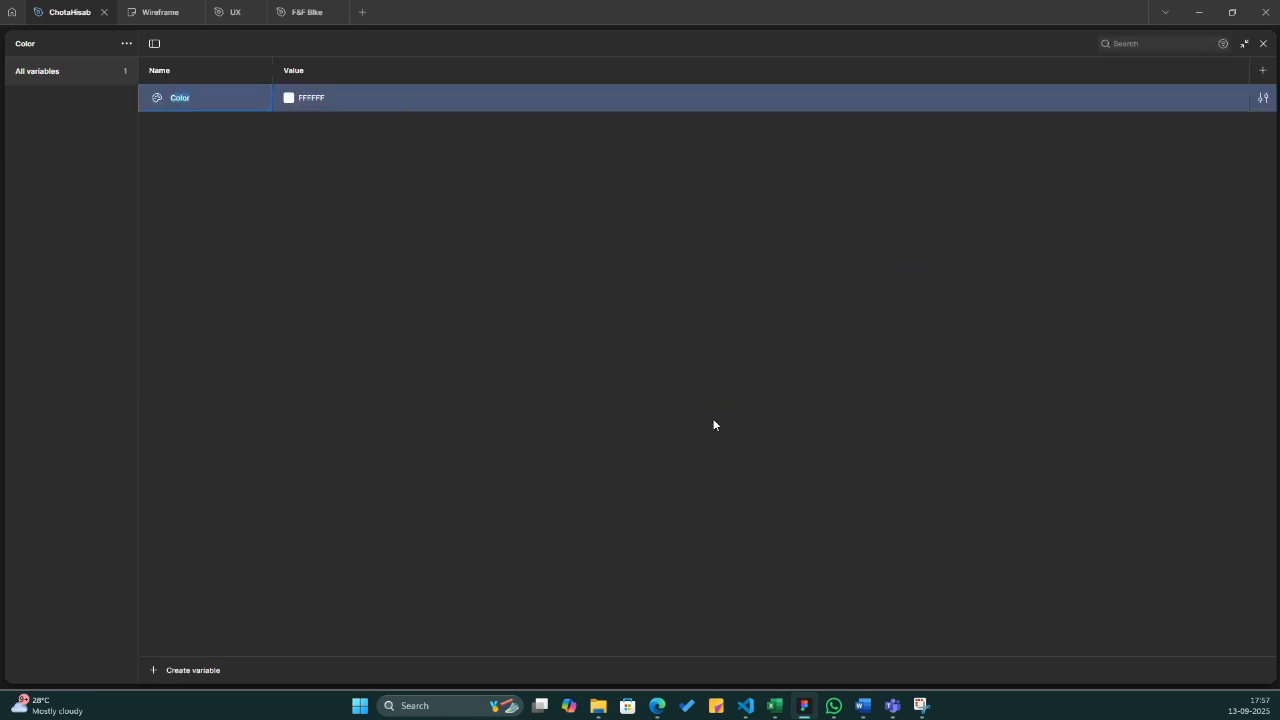
pyautogui.click(208, 100)
pyautogui.write('Base/Dark')
pyautogui.press('Return')
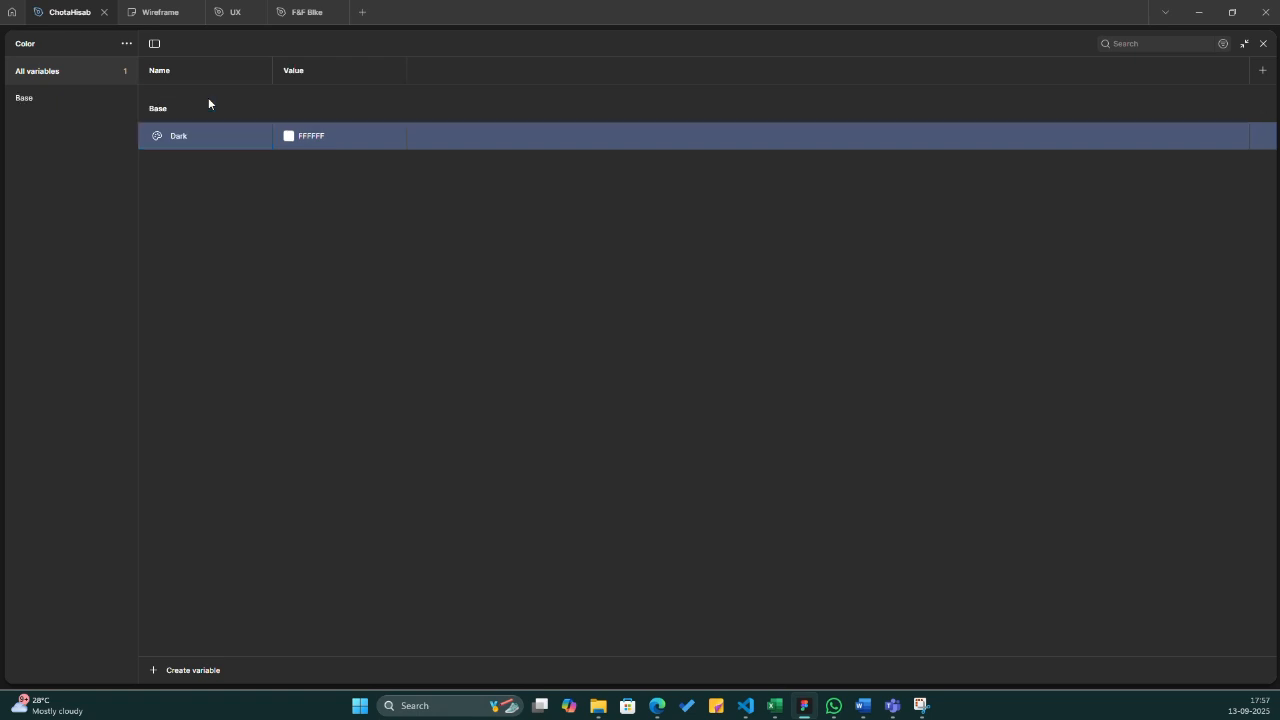
# - In the Base group, set the Dark variable to 121211, sampled from the first Base Color swatch, with the variables window reduced
pyautogui.click(21, 99)
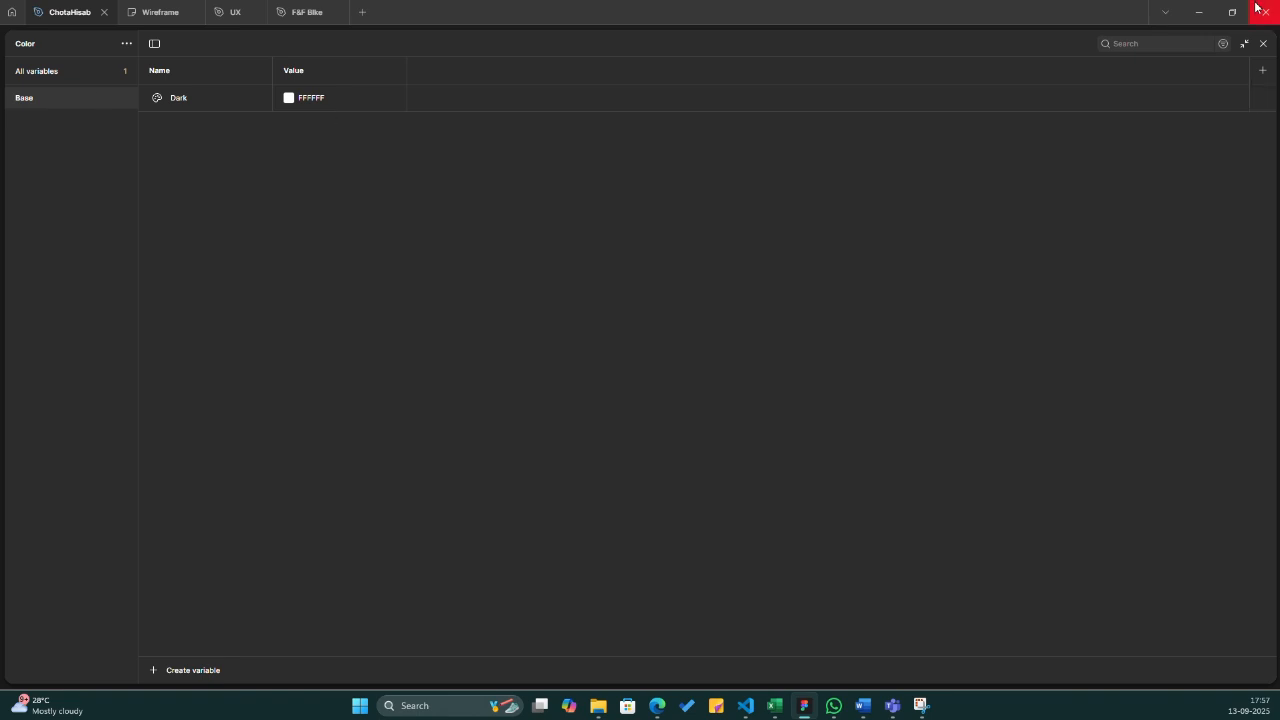
pyautogui.click(1244, 43)
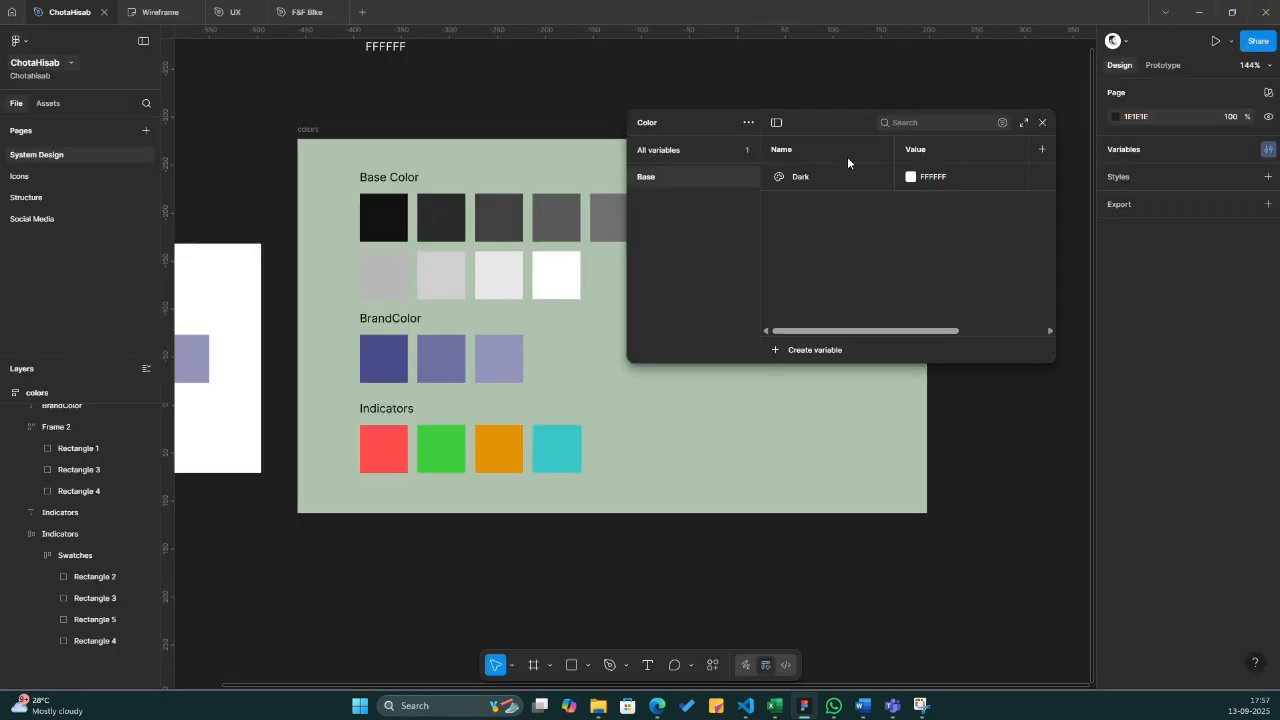
pyautogui.click(912, 180)
pyautogui.click(911, 178)
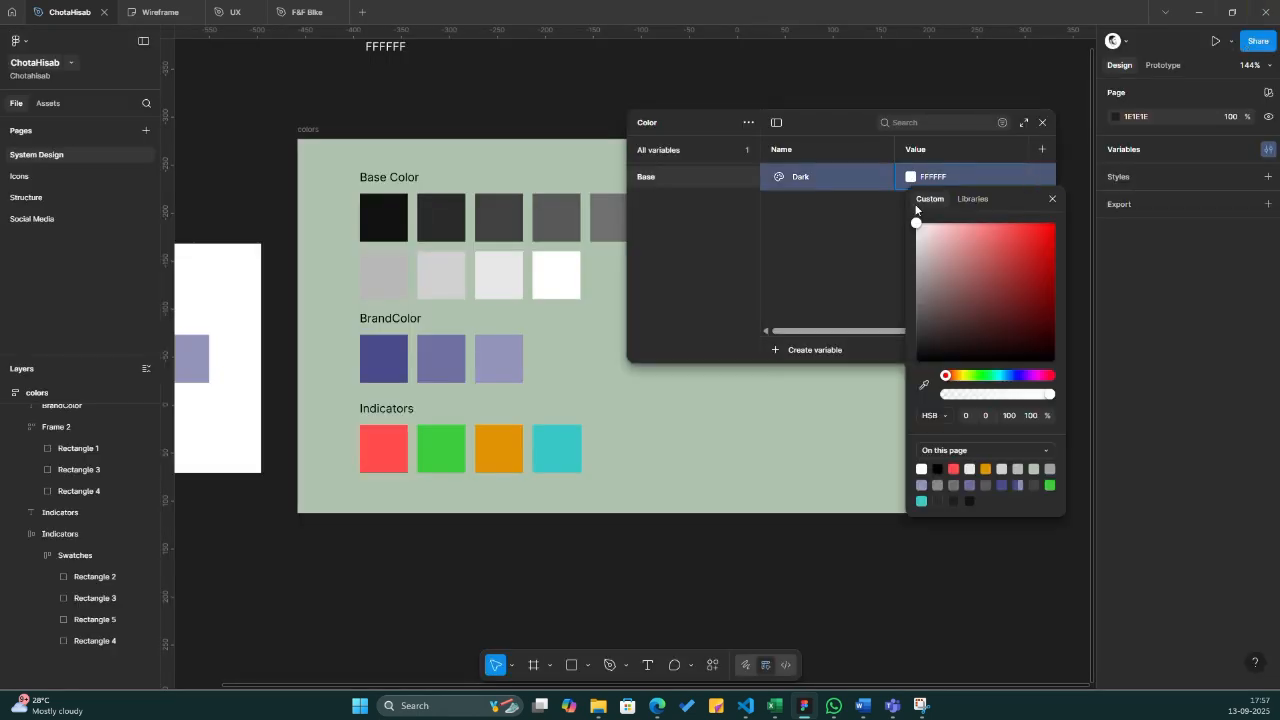
pyautogui.click(923, 385)
pyautogui.click(398, 224)
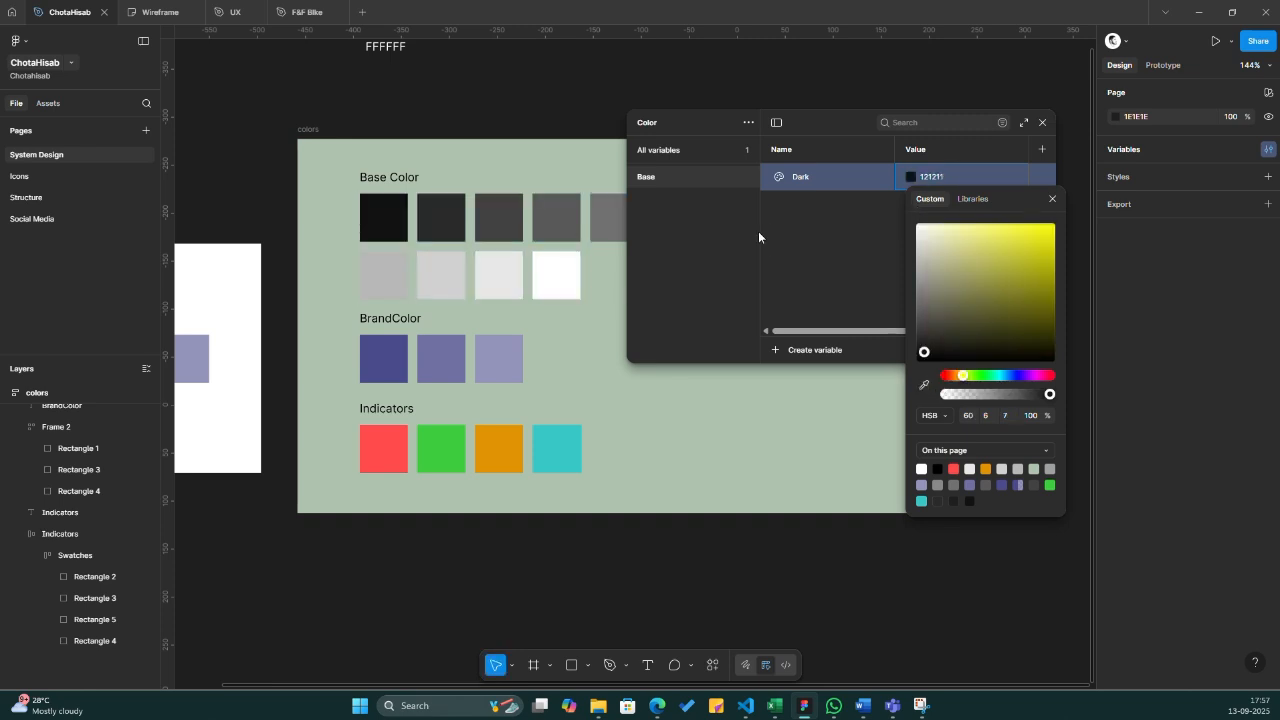
pyautogui.click(780, 224)
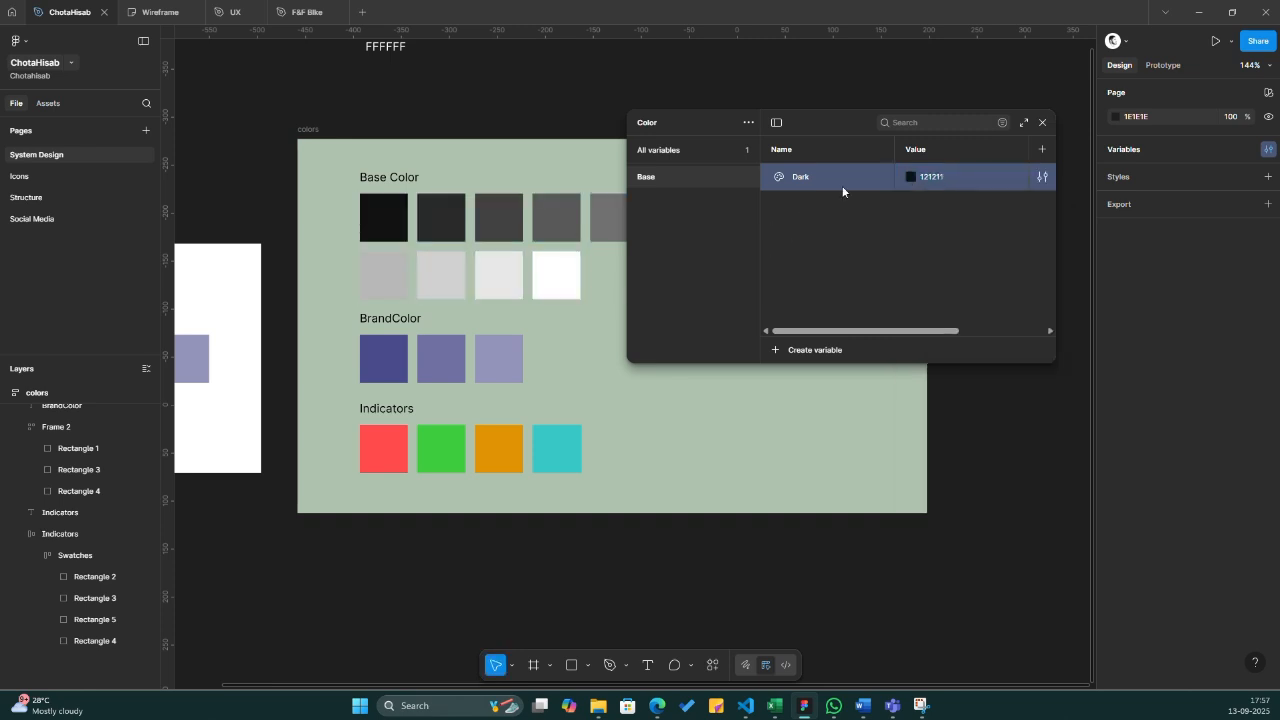
# - Duplicate the Dark variable as 90%Dark and set its value to 2A2A29, sampled from the second Base Color swatch
pyautogui.hotkey('ctrl', 'd')
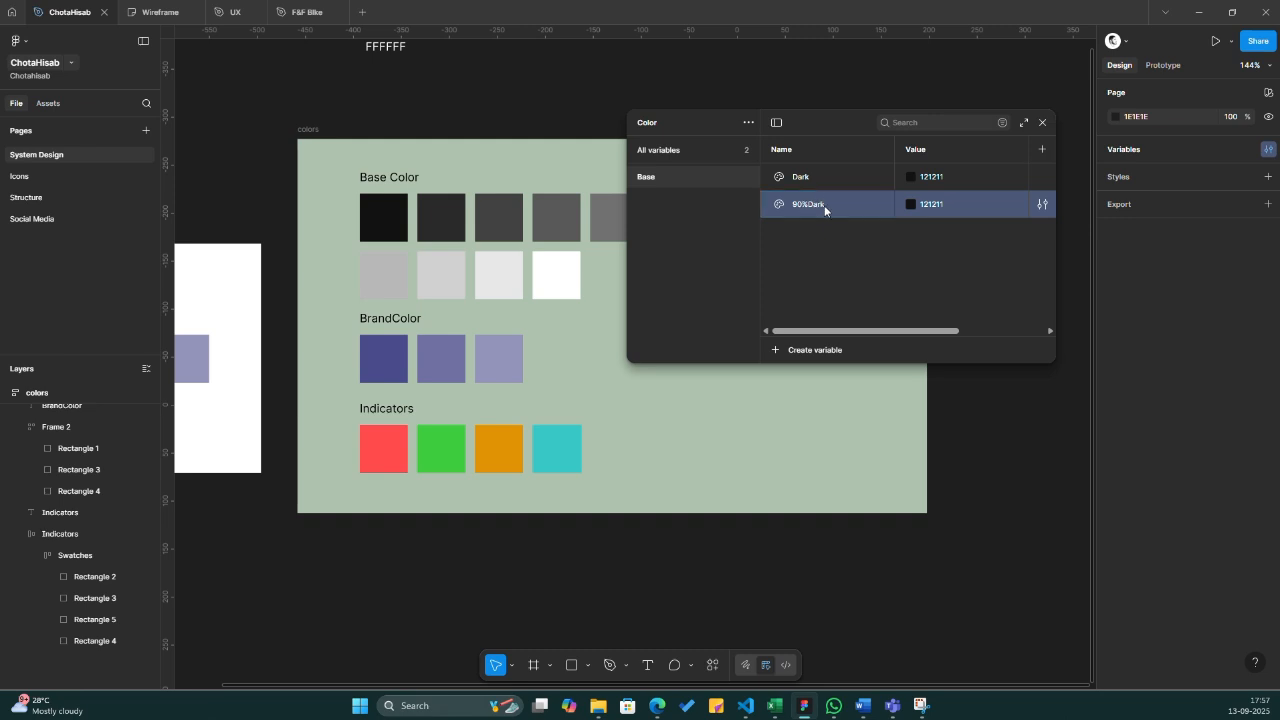
pyautogui.click(910, 205)
pyautogui.click(924, 412)
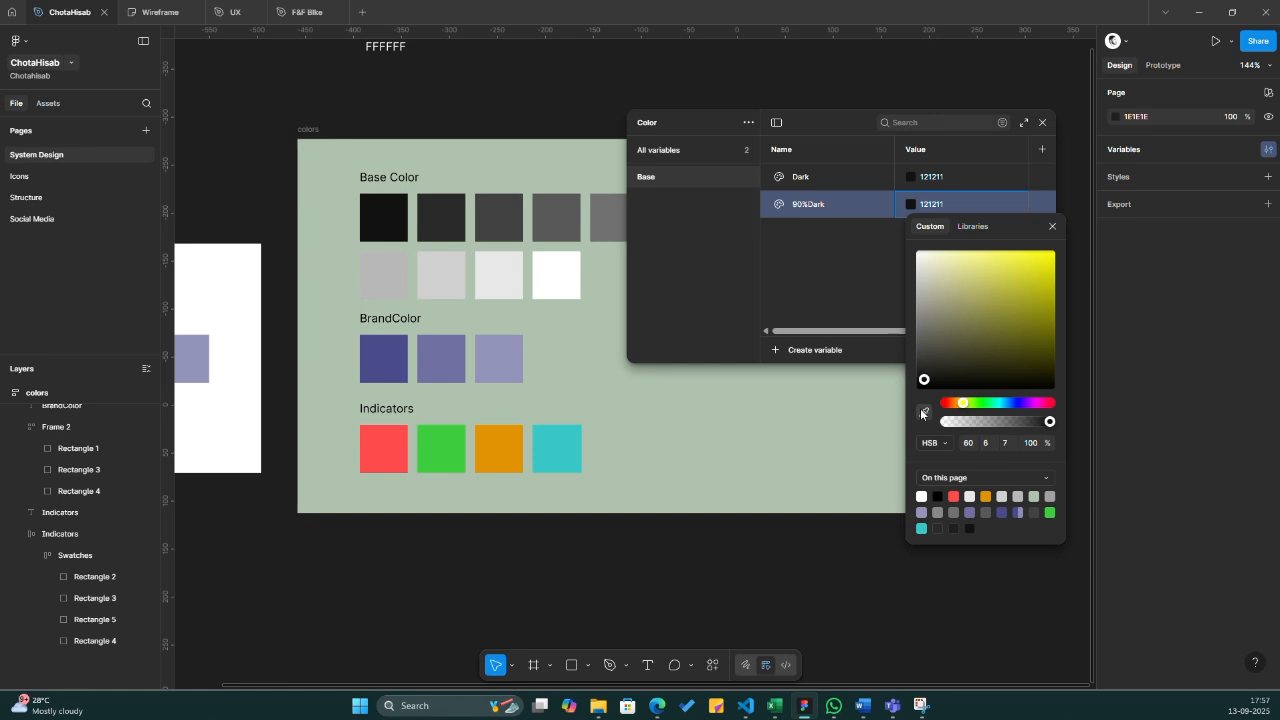
pyautogui.click(441, 215)
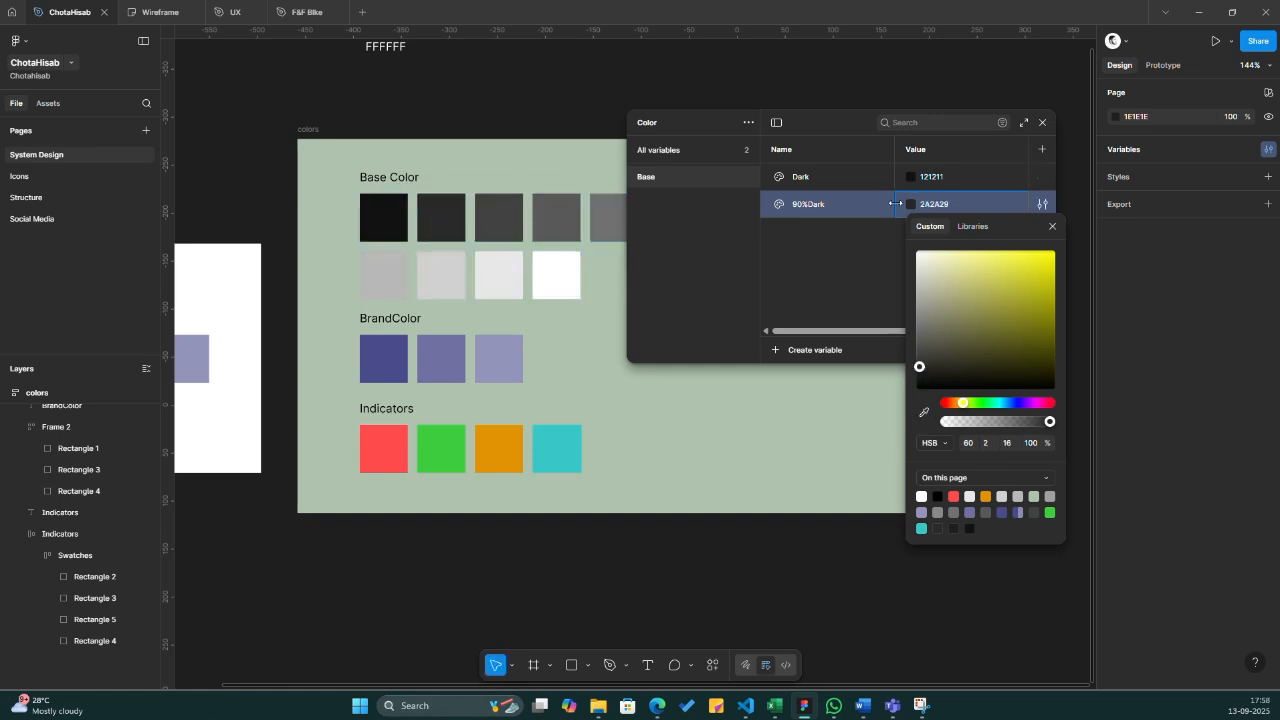
pyautogui.click(874, 275)
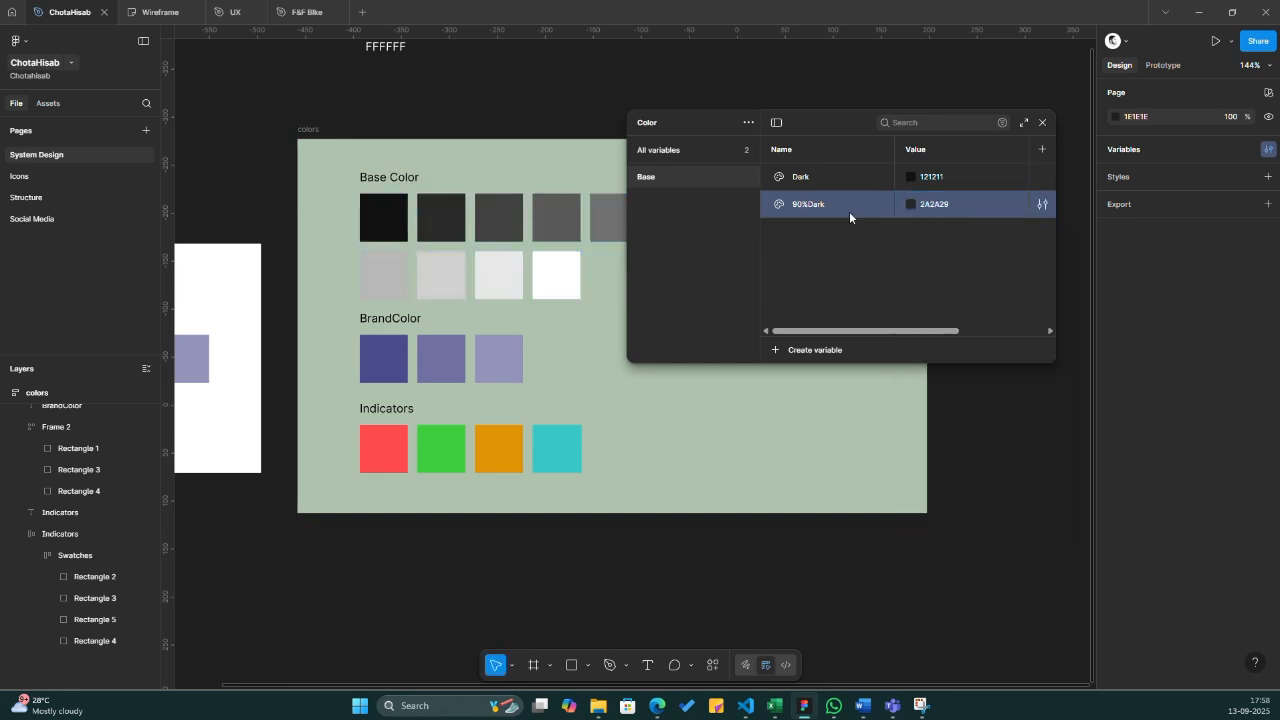
# - Duplicate the 90%Dark variable and set the copy's value to 414141, sampled from the third Base Color swatch
pyautogui.hotkey('ctrl', 'd')
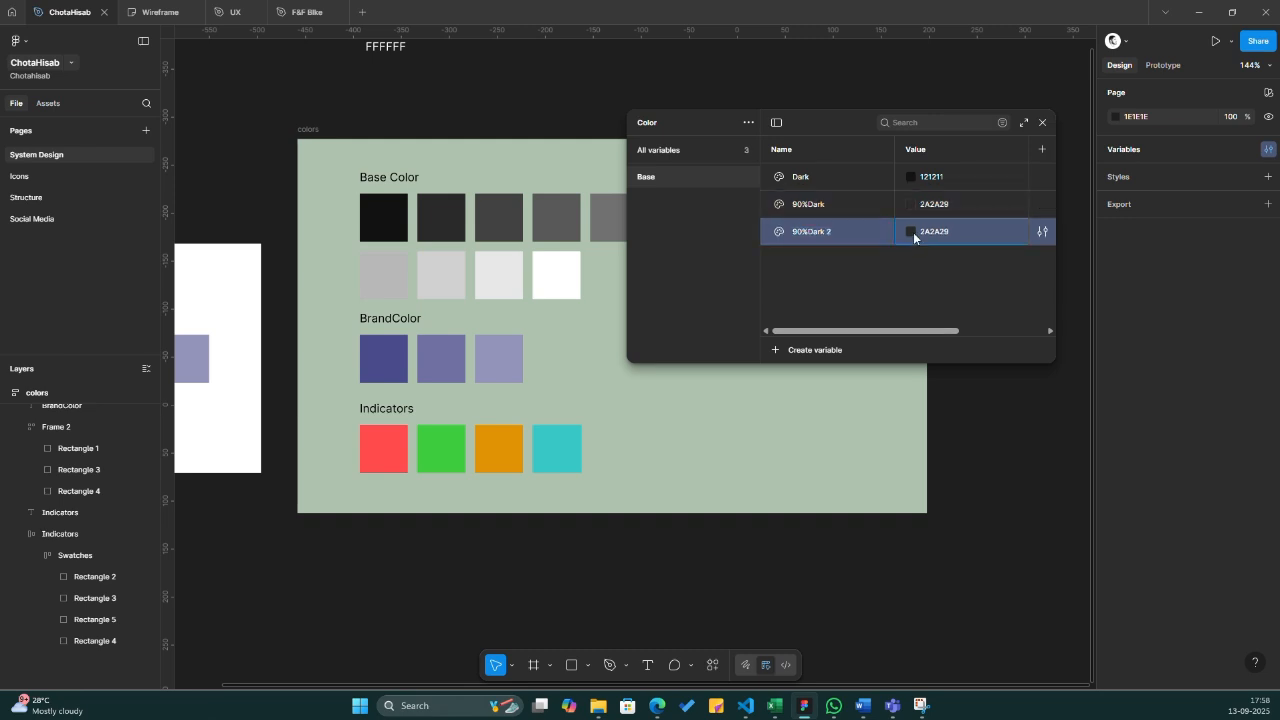
pyautogui.click(911, 231)
pyautogui.click(924, 441)
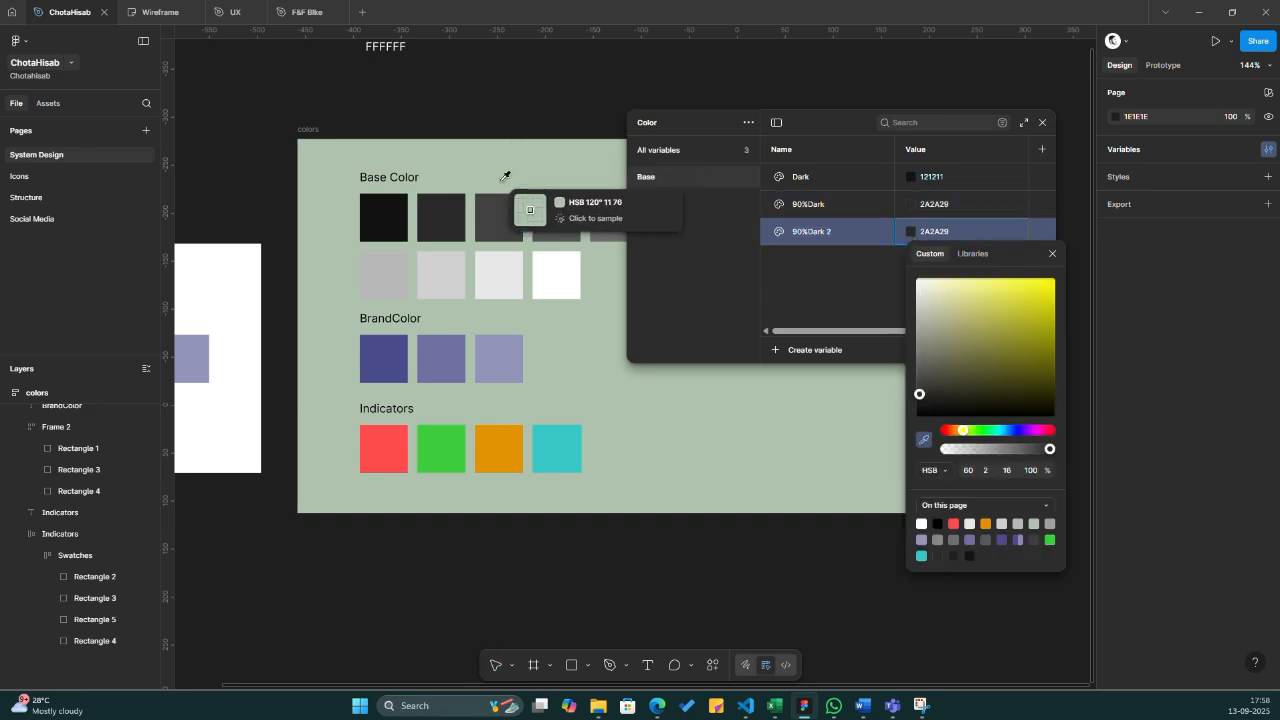
pyautogui.click(498, 216)
pyautogui.click(812, 231)
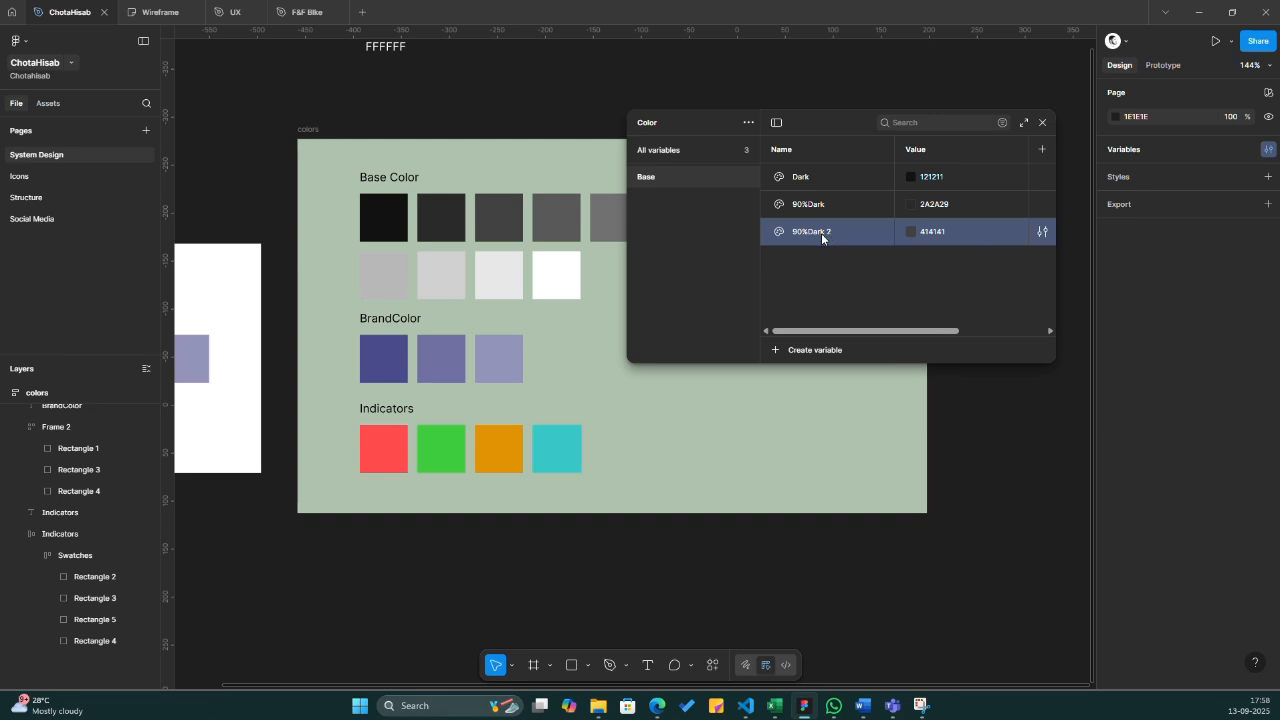
# - Rename the 414141 copy as 80% Dark and move the variables window clear of the color swatches
pyautogui.doubleClick(821, 233)
pyautogui.press('Return')
pyautogui.moveTo(802, 112); pyautogui.dragTo(1006, 120)
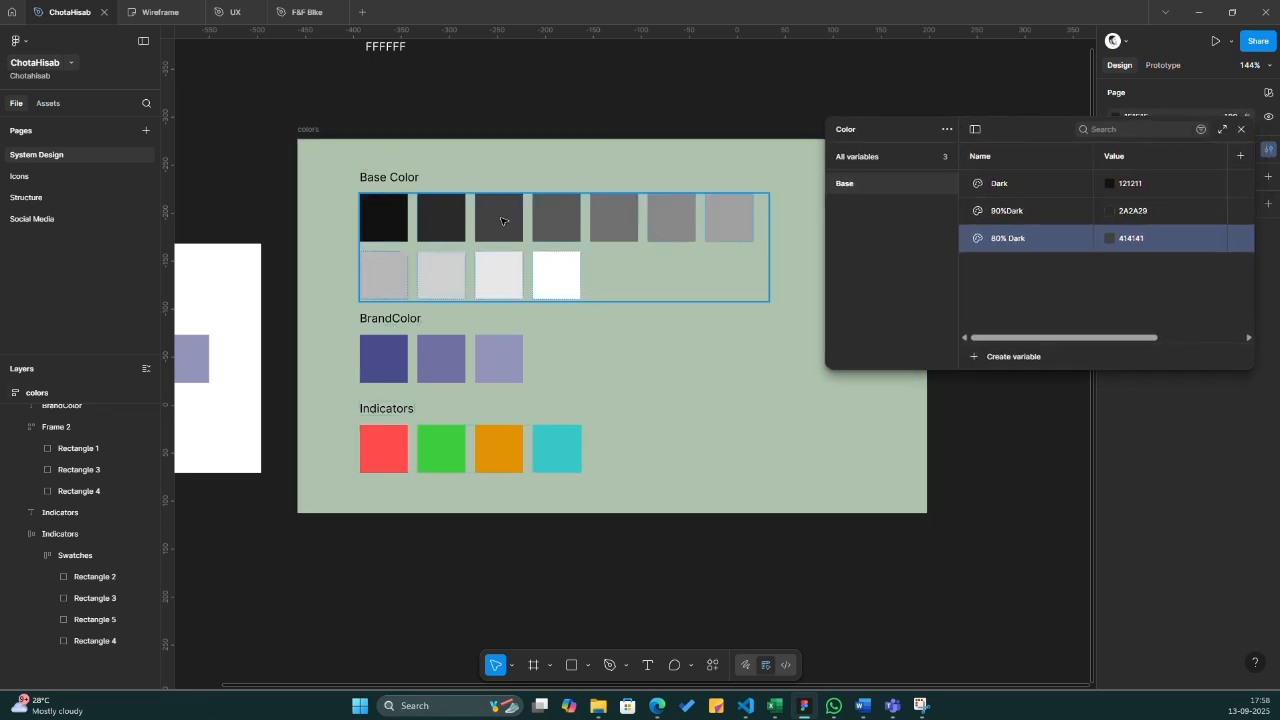
pyautogui.click(961, 276)
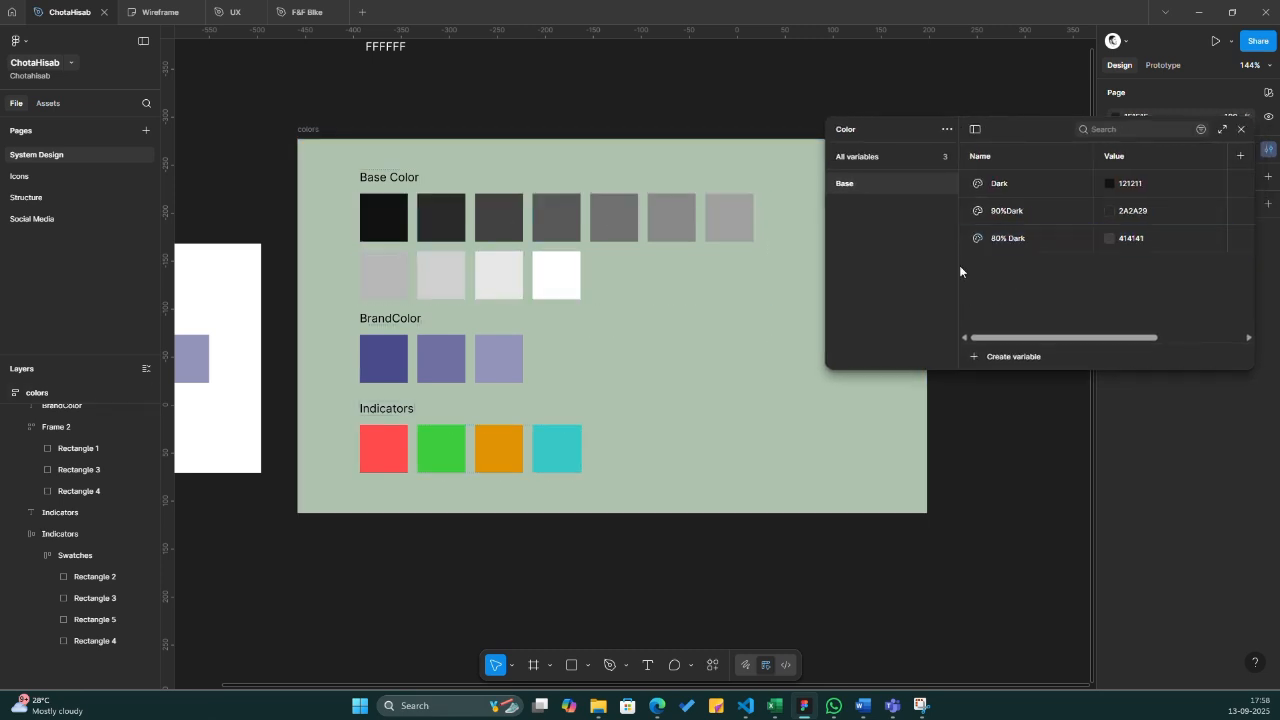
# - Duplicate the 80% Dark variable and name the copy 70%
pyautogui.click(1022, 243)
pyautogui.hotkey('shift', 'Return')
pyautogui.write('7')
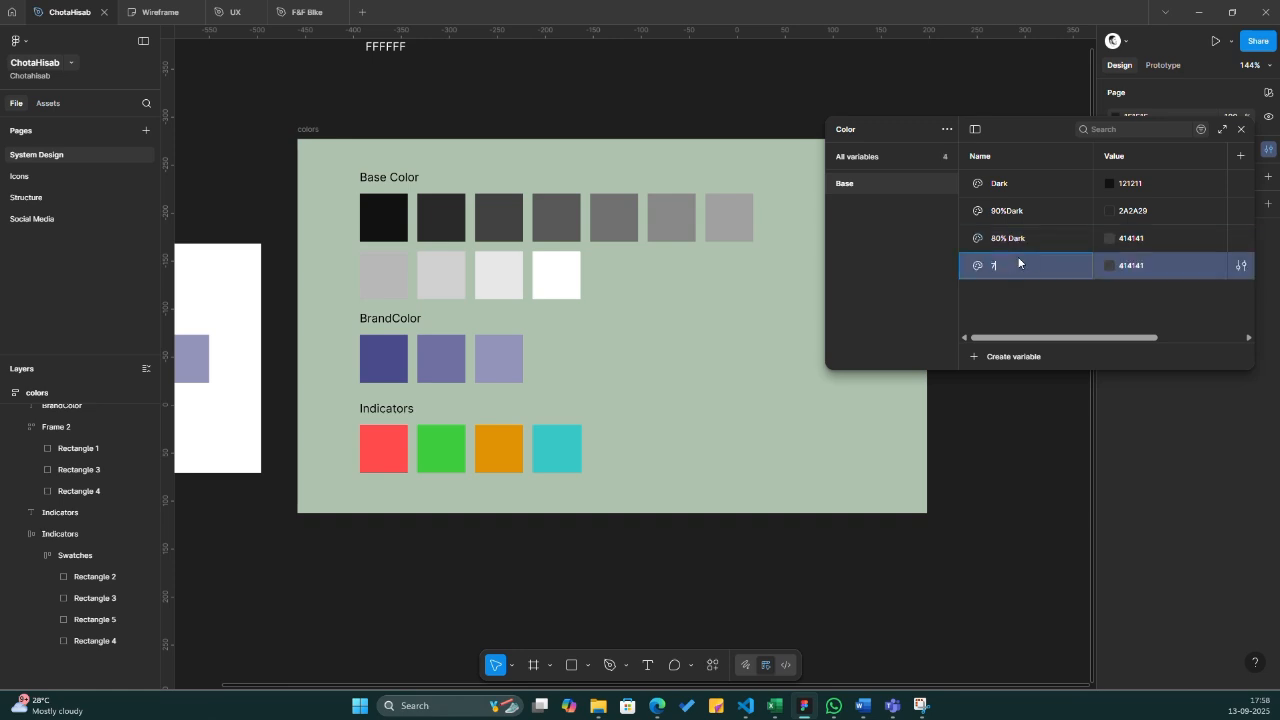
pyautogui.write('0%')
pyautogui.press('Return')
# - Set the 70% variable to 595958, sampled from the fourth Base Color swatch, and extend its name to 70% Dark
pyautogui.click(1109, 265)
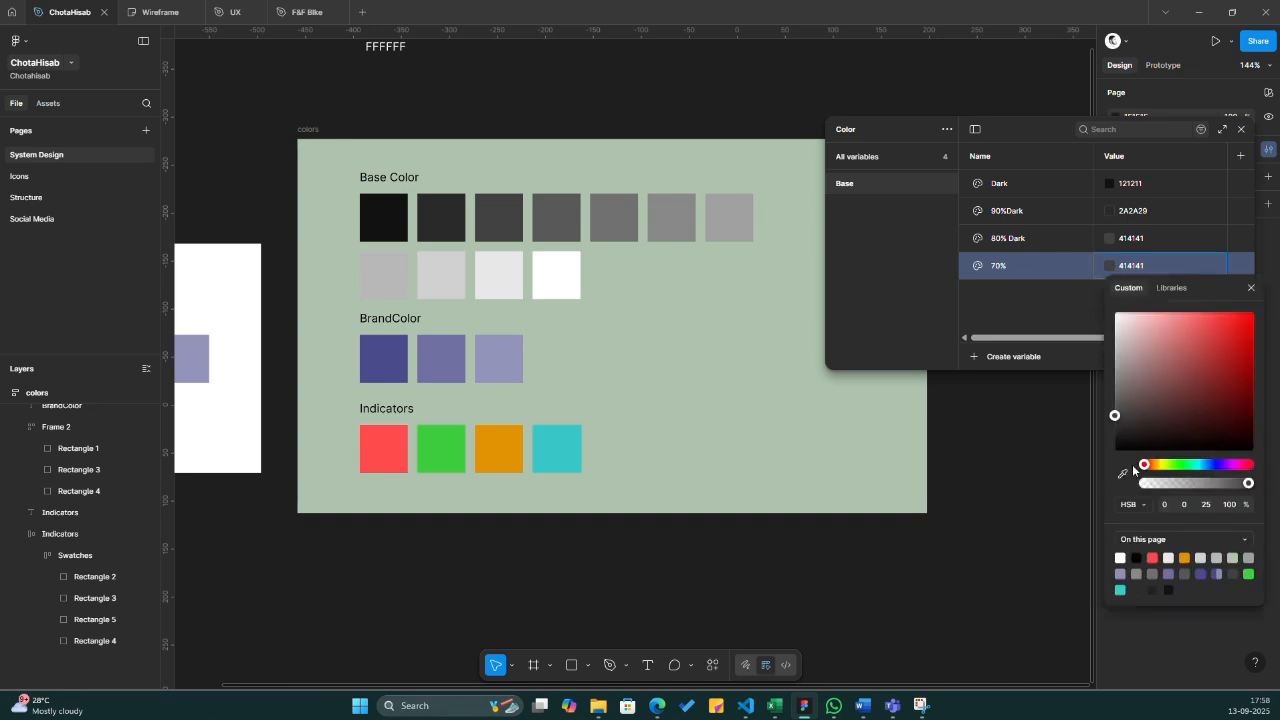
pyautogui.click(1124, 473)
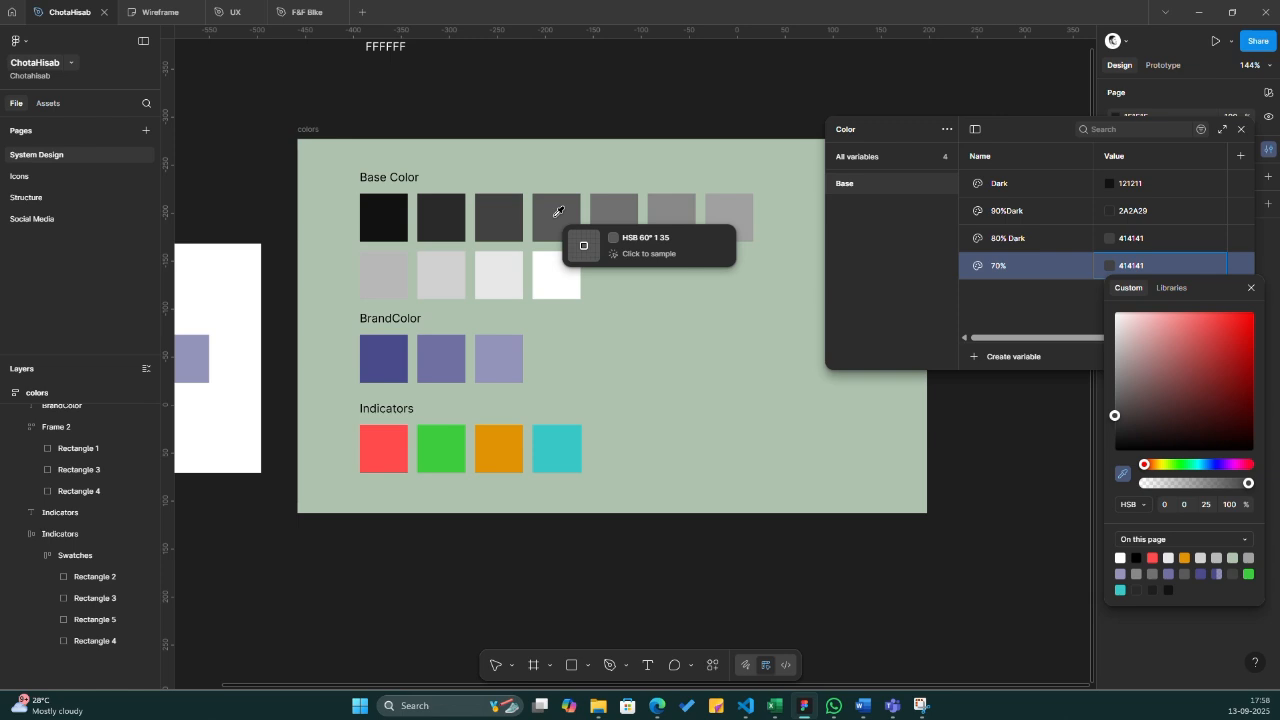
pyautogui.click(558, 211)
pyautogui.click(987, 285)
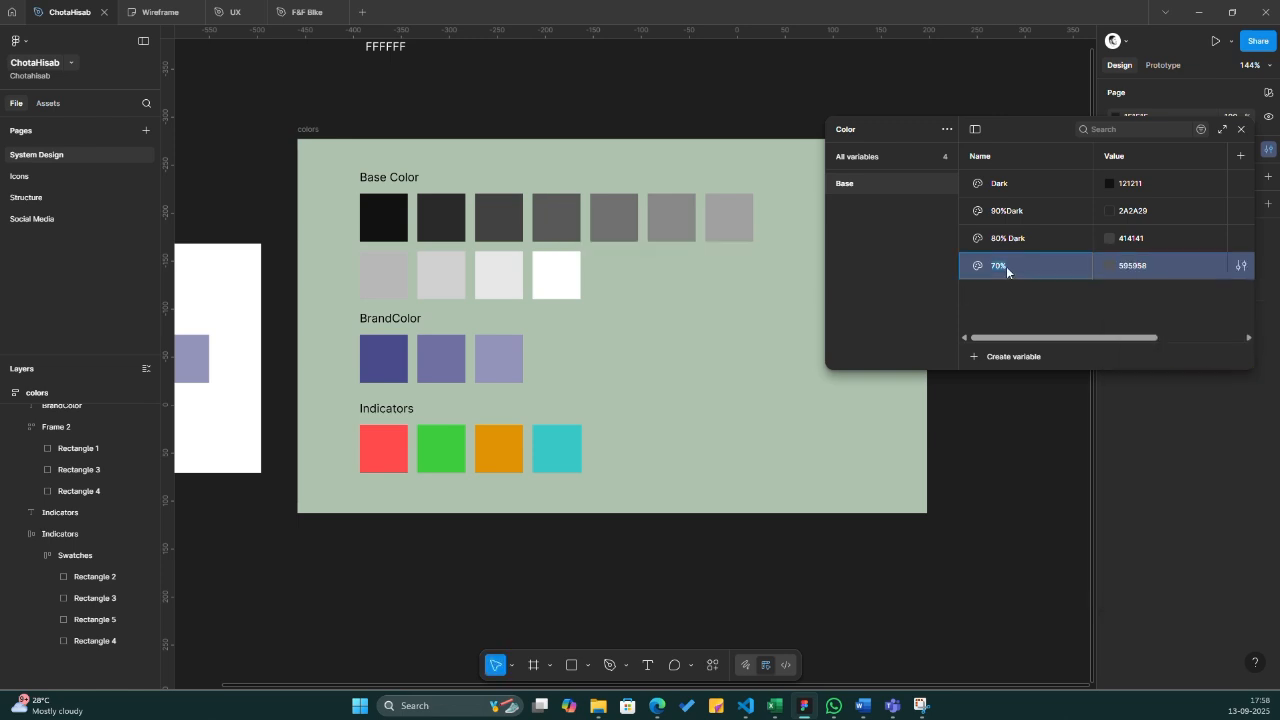
pyautogui.write('Dark')
pyautogui.press('Return')
# - Duplicate the 70% Dark variable as Grey and set its value to 717170, sampled from the fifth Base Color swatch
pyautogui.hotkey('ctrl', 'd')
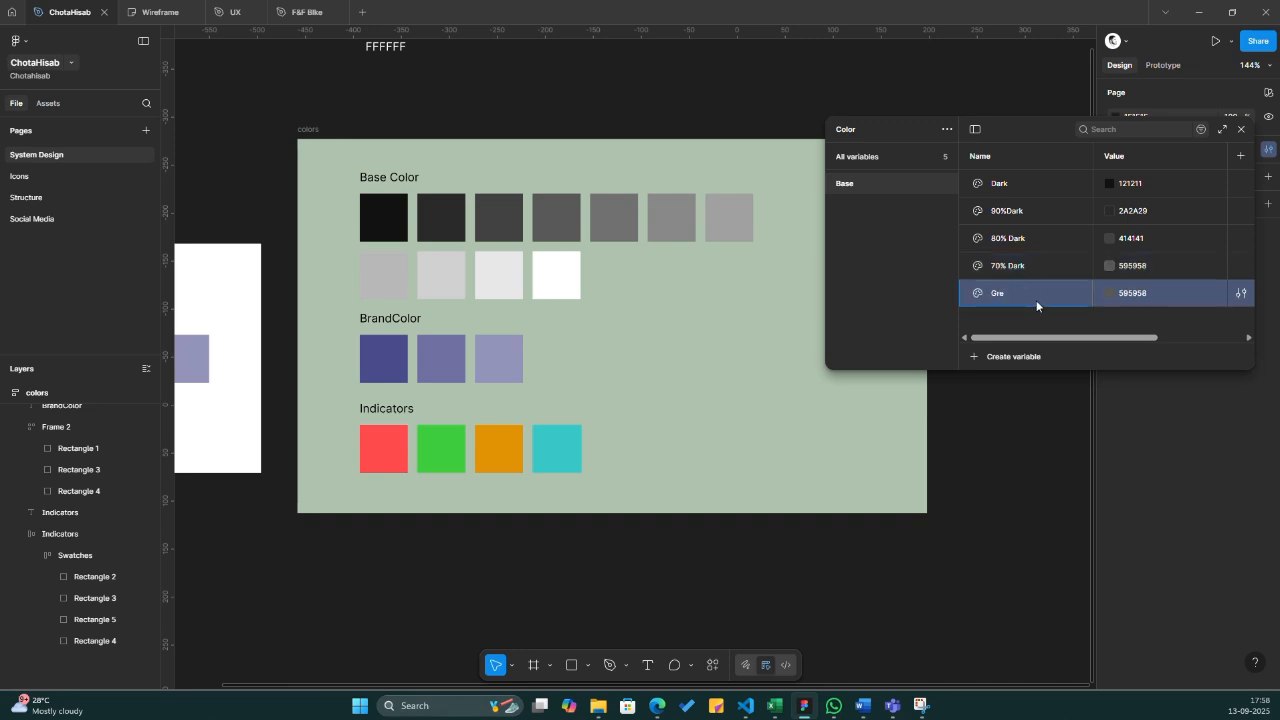
pyautogui.click(1085, 316)
pyautogui.click(1111, 295)
pyautogui.click(1110, 292)
pyautogui.click(1124, 500)
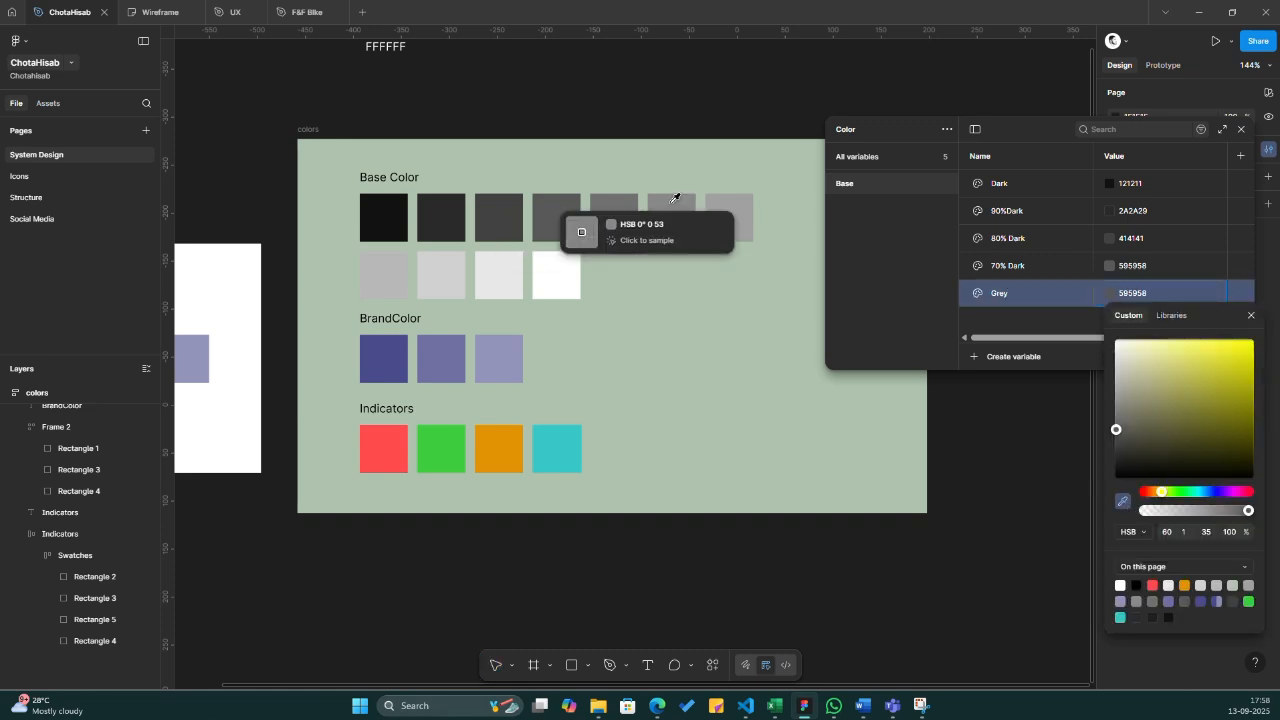
pyautogui.click(607, 207)
# - Rename the Grey variable as Grey-1
pyautogui.click(1013, 292)
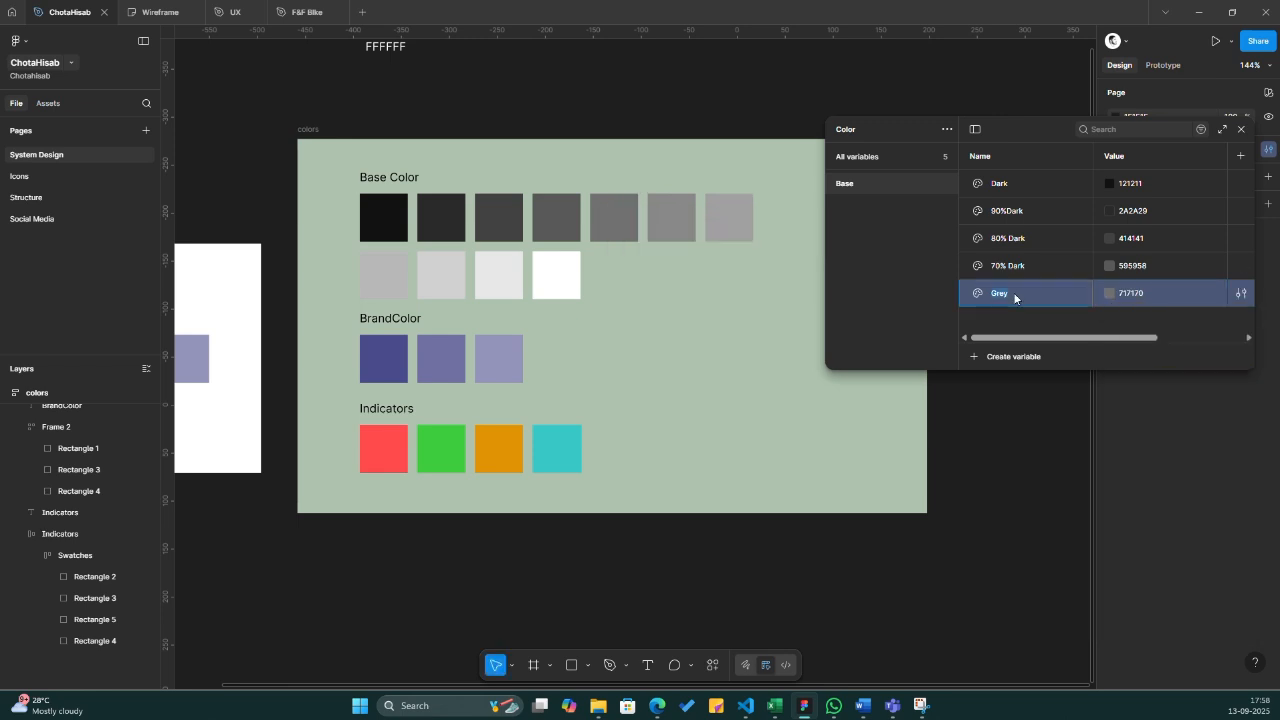
pyautogui.write('-1')
pyautogui.press('Return')
# - Duplicate the Grey-1 variable as Grey-2 and set its value to 888888, sampled from the sixth Base Color swatch
pyautogui.hotkey('ctrl', 'd')
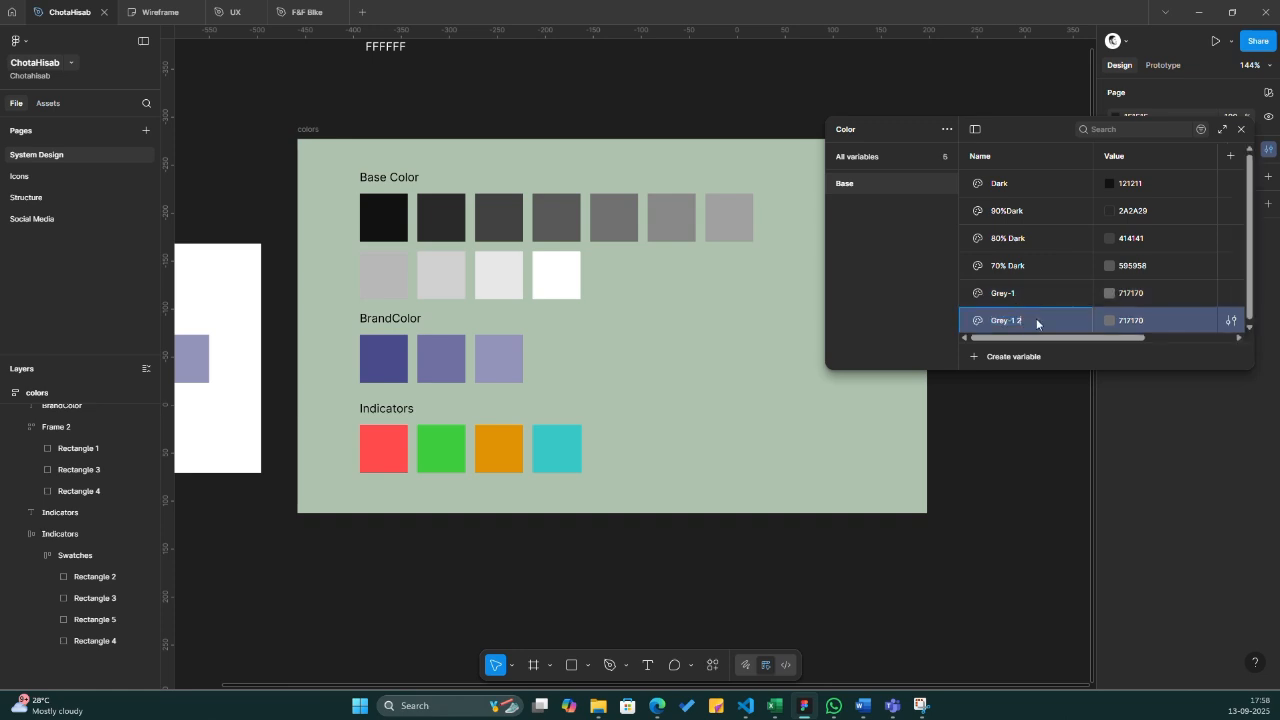
pyautogui.write('2')
pyautogui.press('Return')
pyautogui.click(1108, 321)
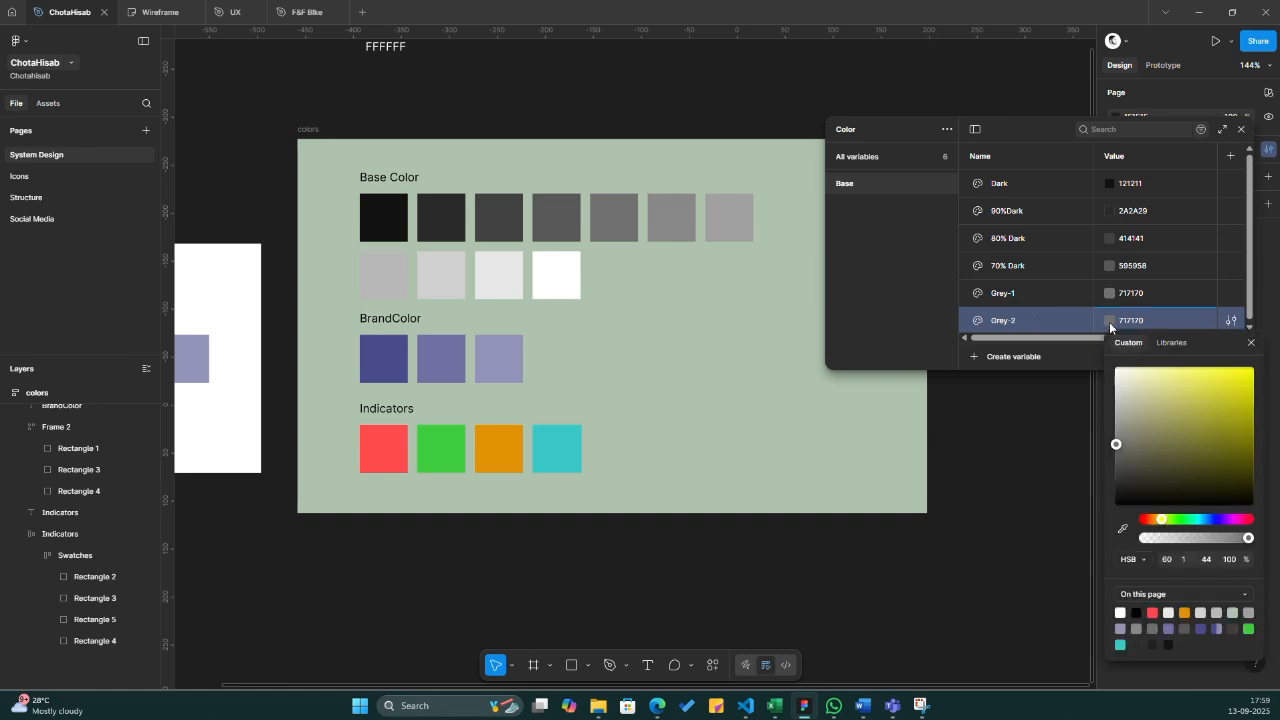
pyautogui.click(1123, 527)
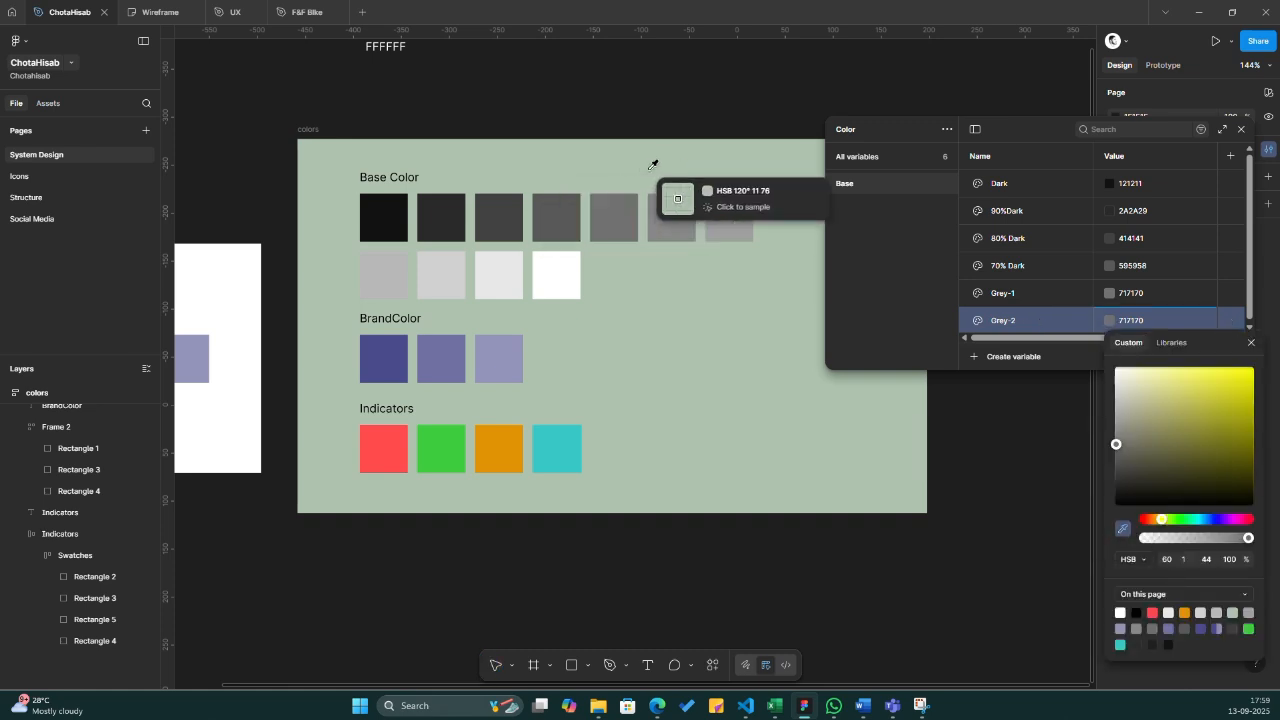
pyautogui.click(664, 218)
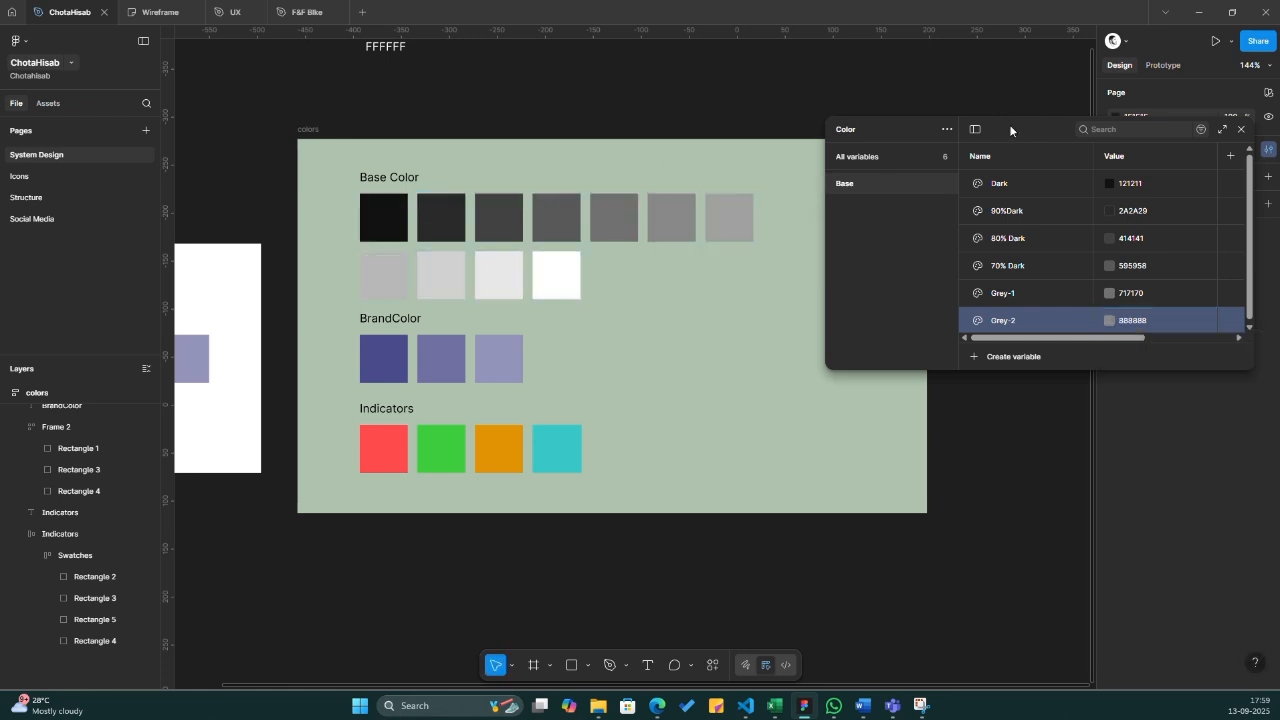
# - Move and enlarge the variables window to fit more rows, and duplicate Grey-2 as Grey-3
pyautogui.moveTo(1009, 124); pyautogui.dragTo(834, 48)
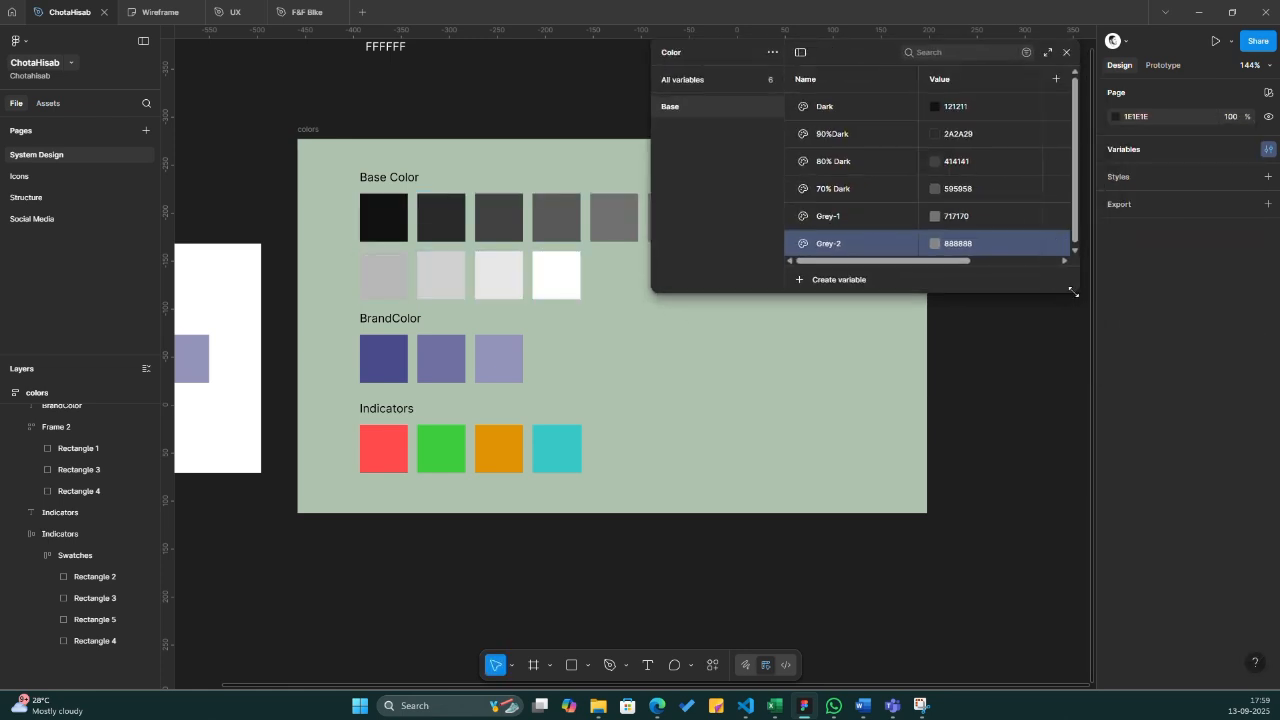
pyautogui.moveTo(1073, 292); pyautogui.dragTo(1120, 454)
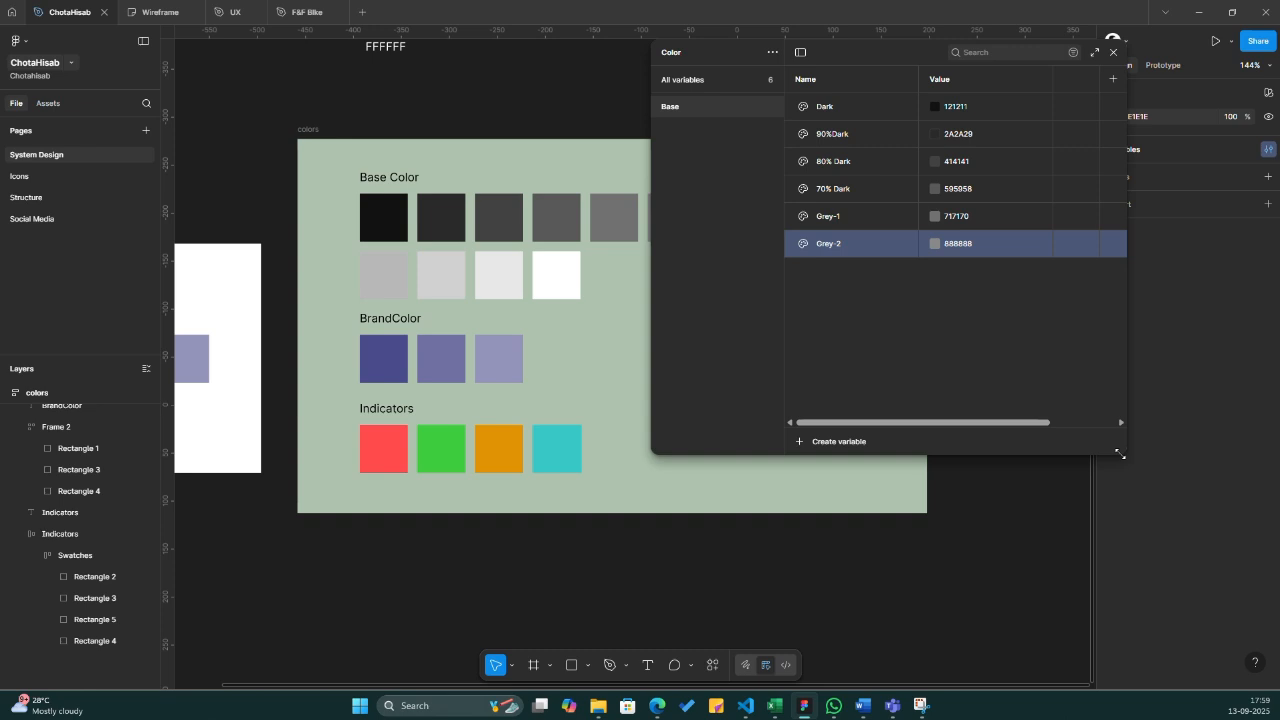
pyautogui.hotkey('ctrl', 'd')
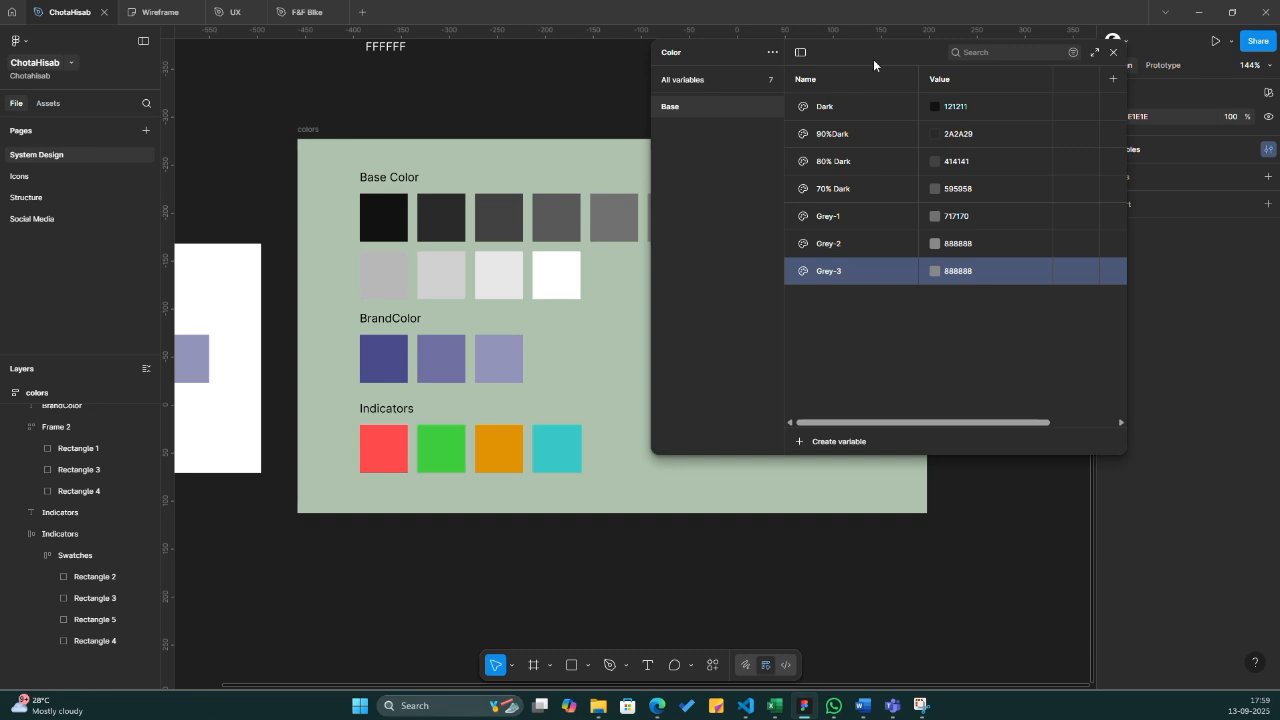
# - Move the variables window clear of the swatches and set Grey-3 to A0A0A0, sampled from the seventh Base Color swatch
pyautogui.moveTo(873, 59); pyautogui.dragTo(1018, 178)
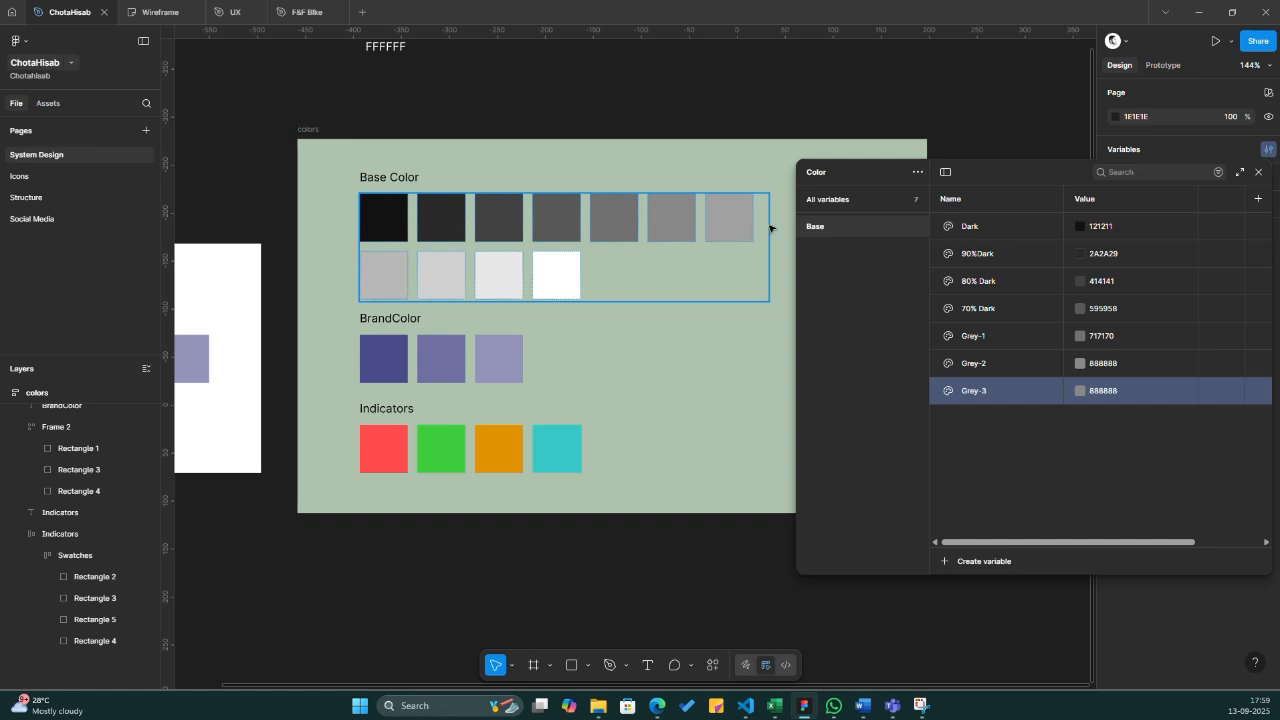
pyautogui.click(1080, 391)
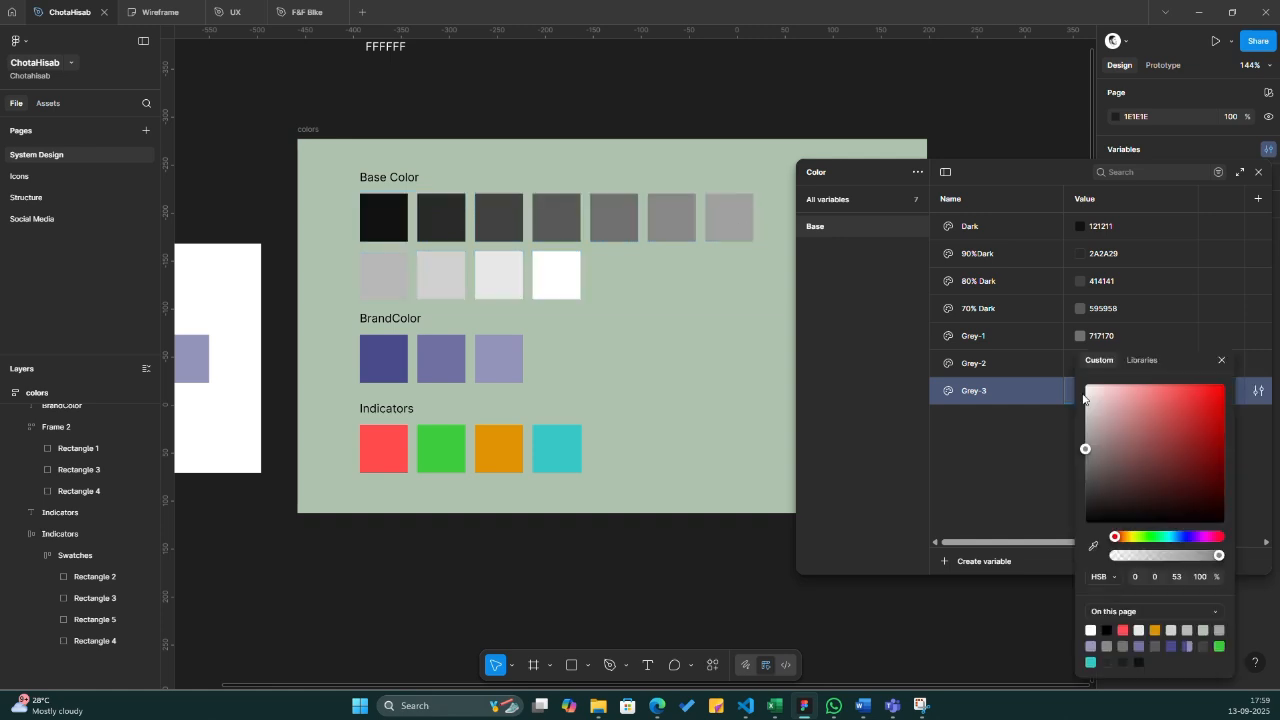
pyautogui.click(1093, 548)
pyautogui.click(740, 208)
pyautogui.click(1029, 455)
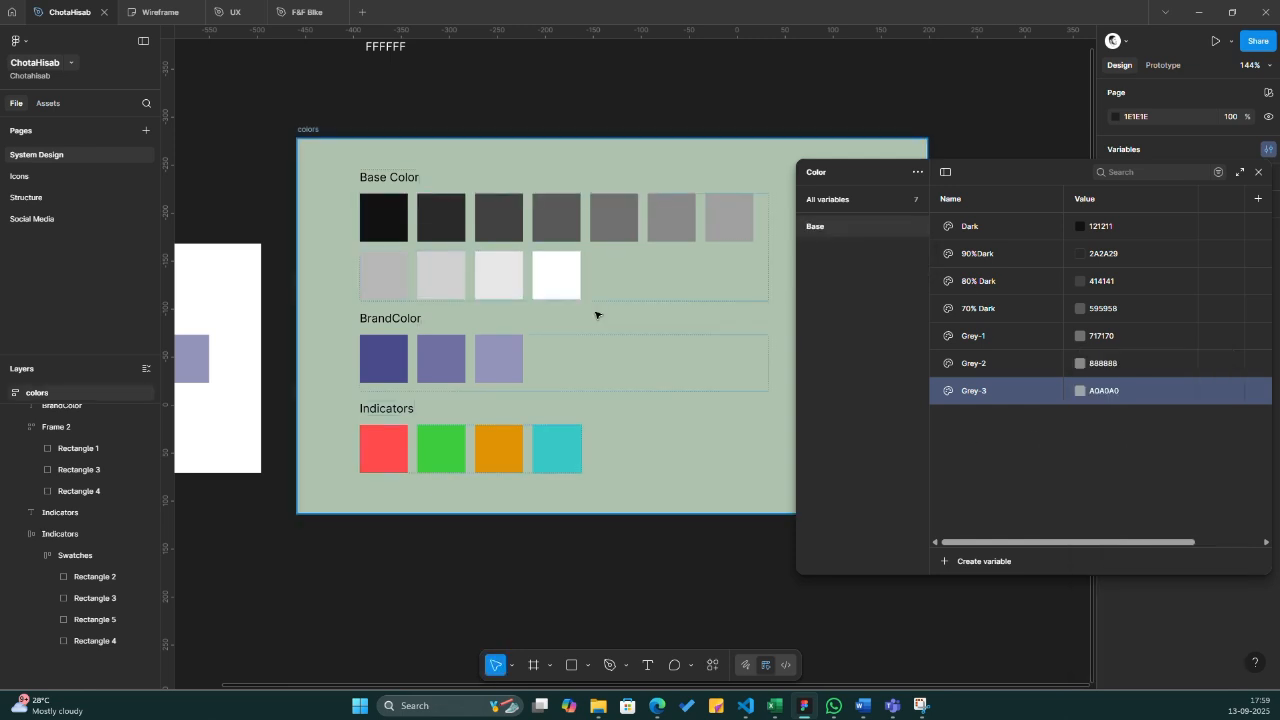
pyautogui.click(1006, 463)
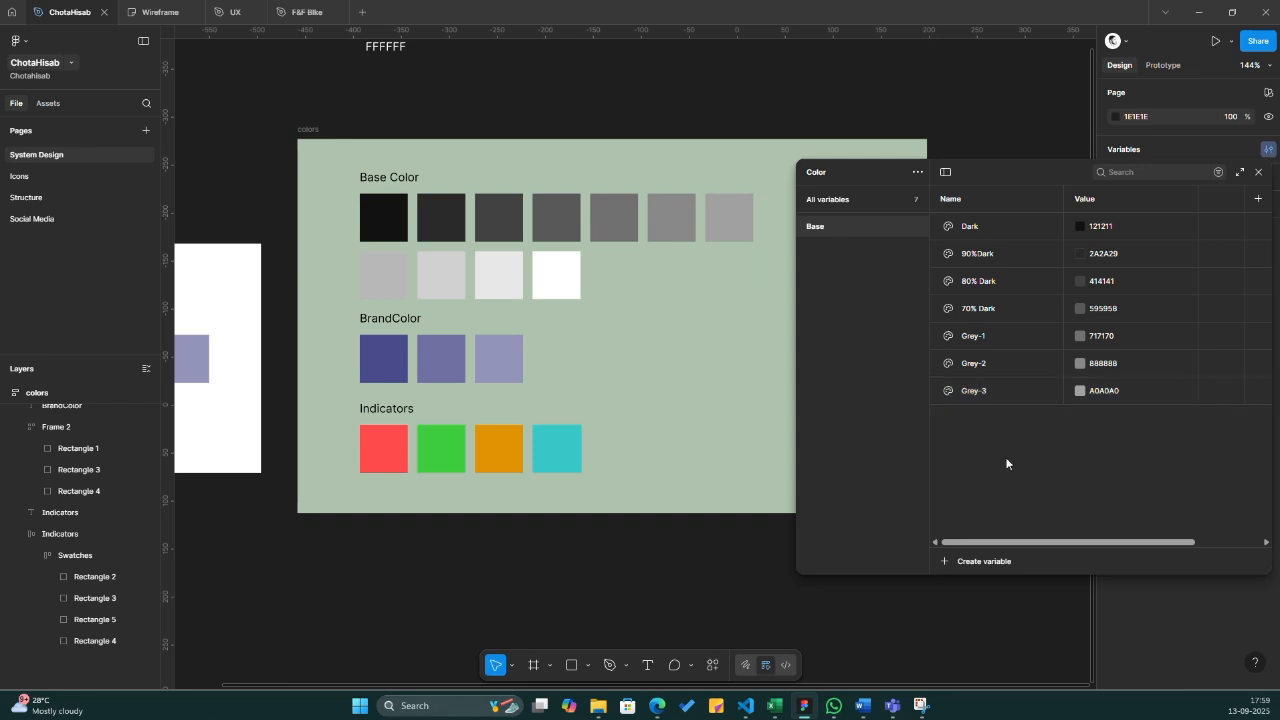
# - Duplicate the Grey-3 variable and name the copy Surface
pyautogui.hotkey('shift', 'Return')
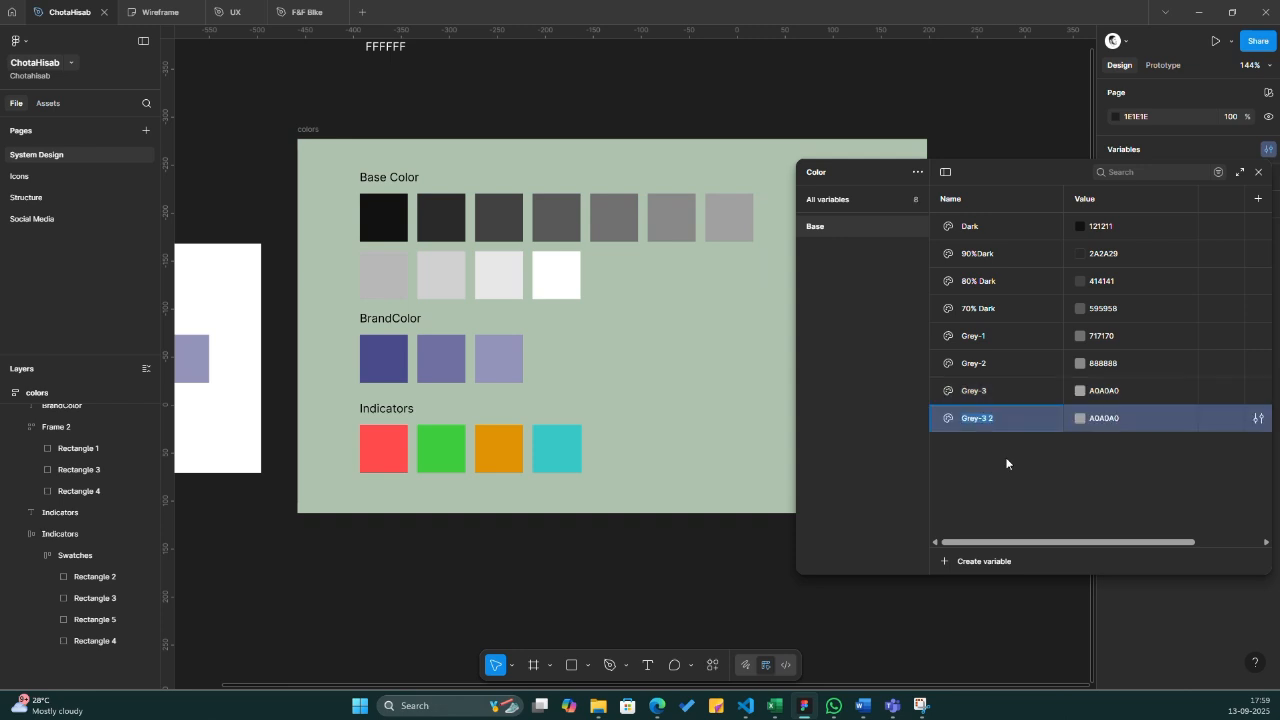
pyautogui.write('wh')
pyautogui.press('BackSpace')
pyautogui.press('BackSpace')
pyautogui.write('Surface')
pyautogui.press('Return')
# - Set the Surface variable to FFFFFF, sampled from the white swatch in the second Base Color row
pyautogui.click(1081, 418)
pyautogui.click(1094, 547)
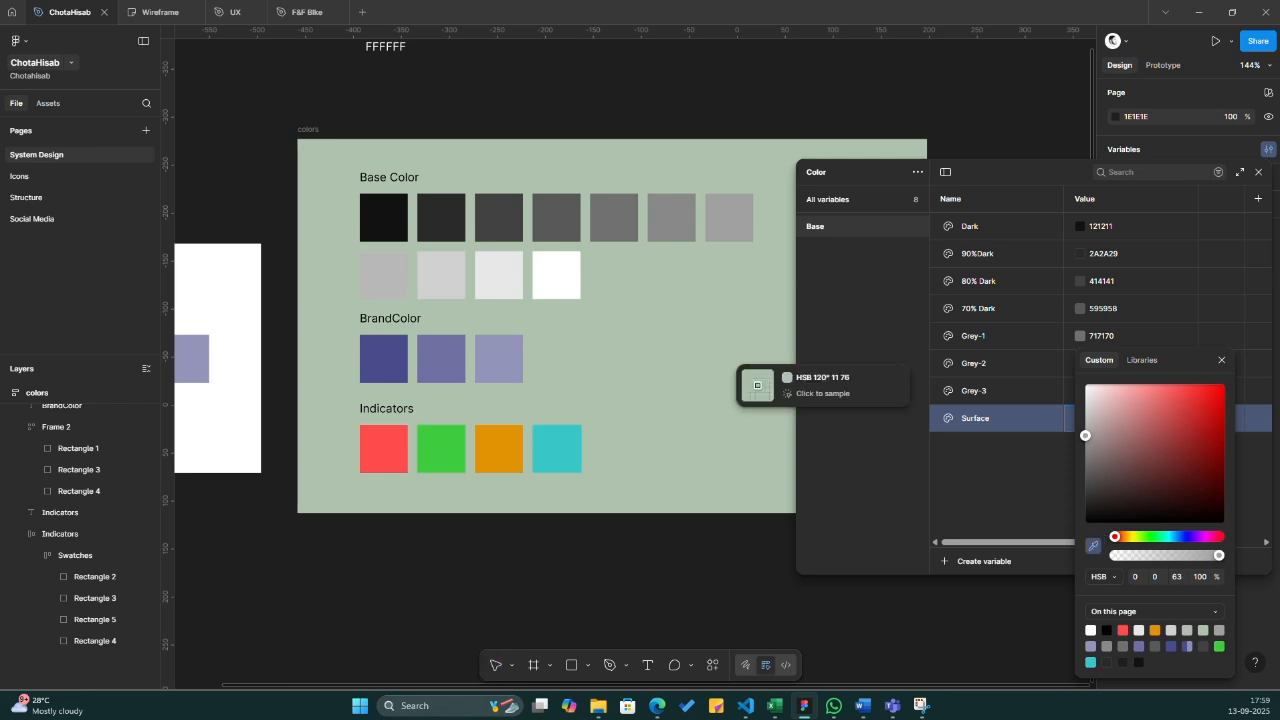
pyautogui.click(556, 282)
pyautogui.click(991, 498)
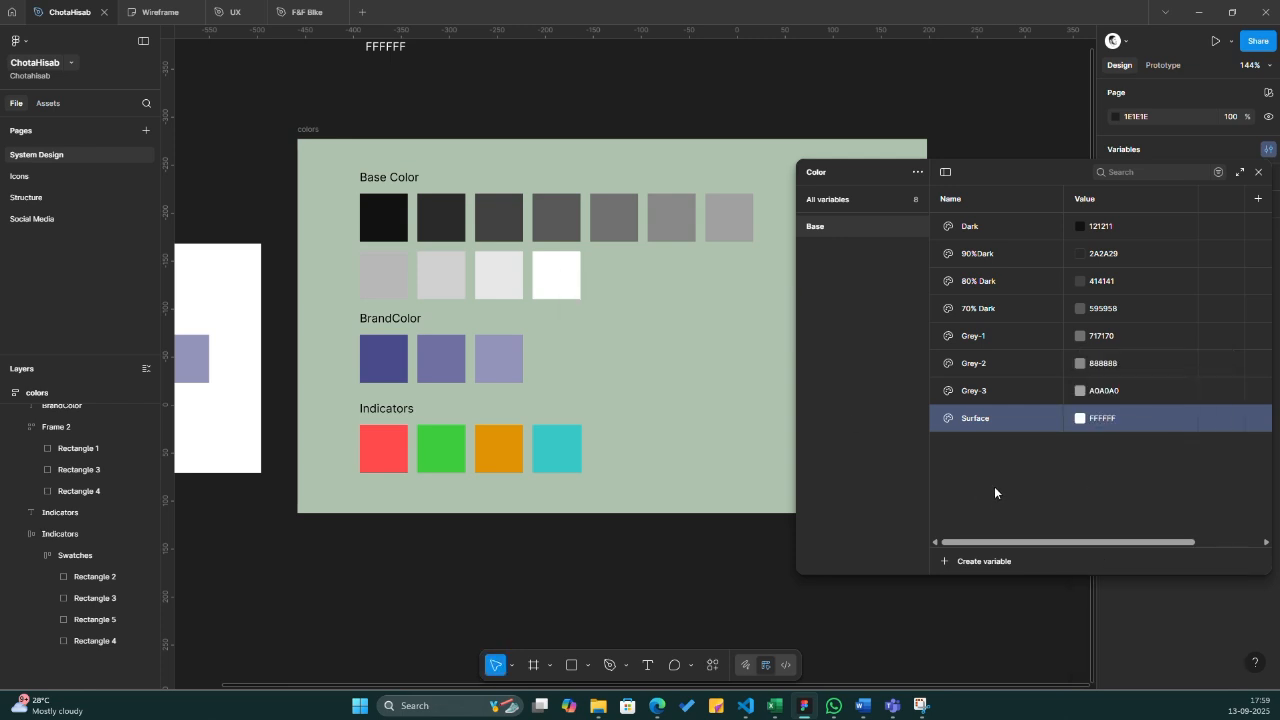
pyautogui.click(999, 490)
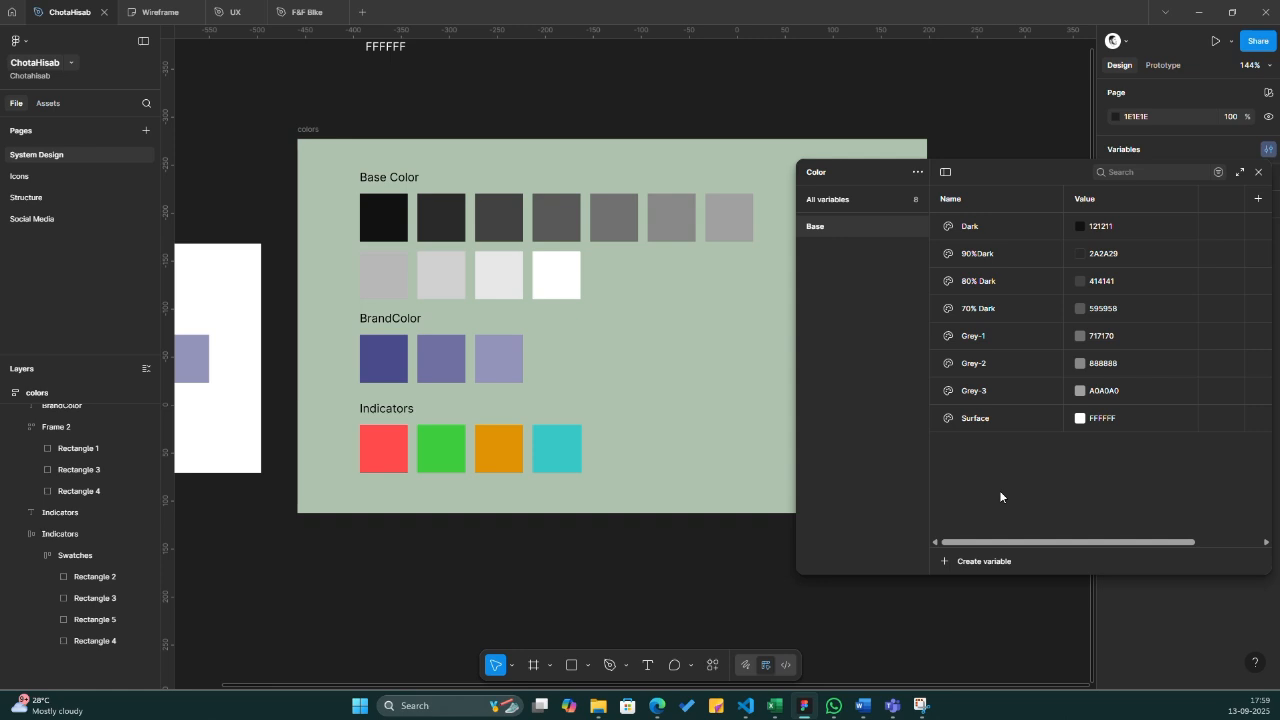
# - Duplicate the Surface variable as Light and set its value to E7E7E7, sampled from the third swatch in the second Base Color row
pyautogui.hotkey('shift', 'Return')
pyautogui.write('Ligh')
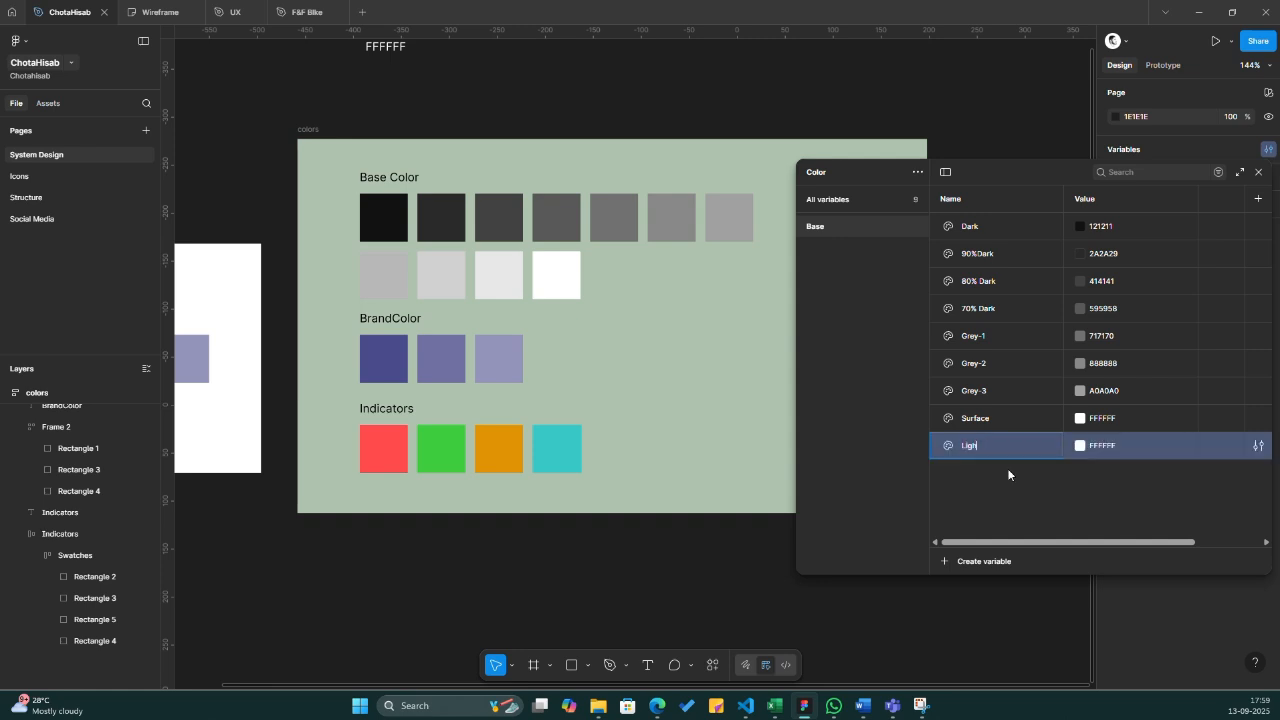
pyautogui.write('t')
pyautogui.press('Return')
pyautogui.click(1080, 446)
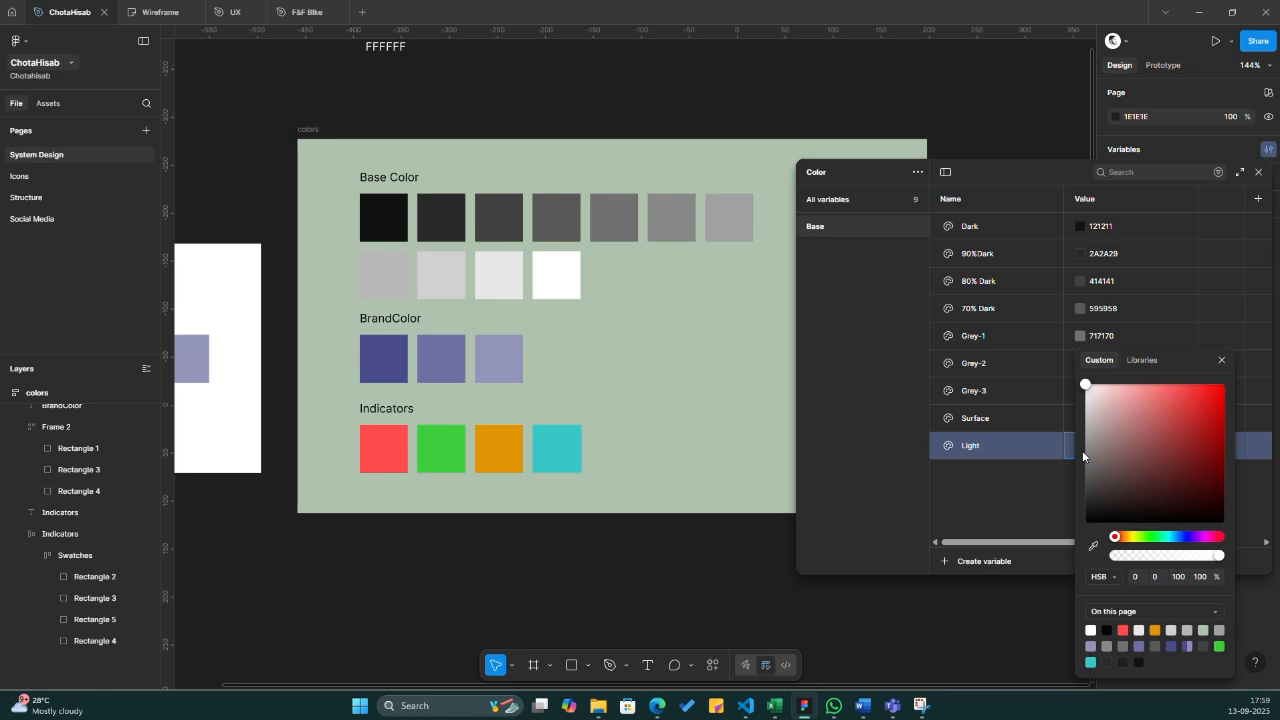
pyautogui.click(1092, 549)
pyautogui.click(500, 278)
# - Duplicate the Light variable as Light 2 and rename the original as Light 1
pyautogui.click(971, 495)
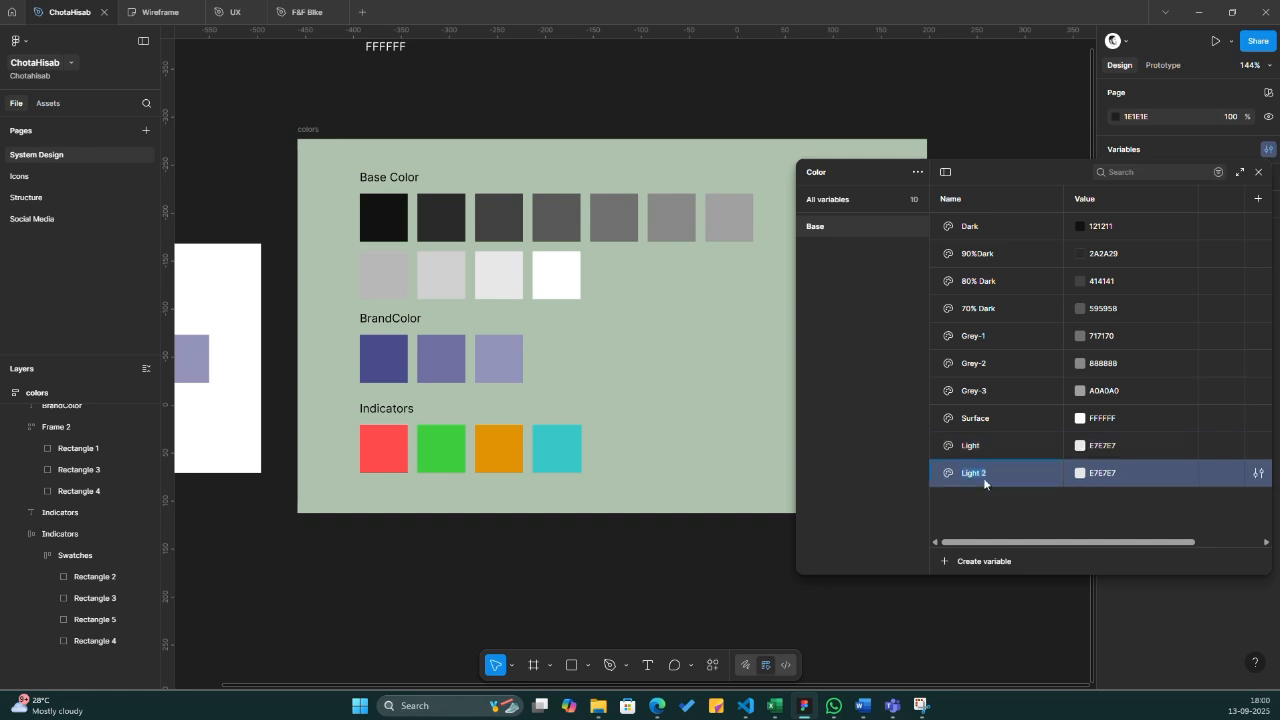
pyautogui.click(984, 445)
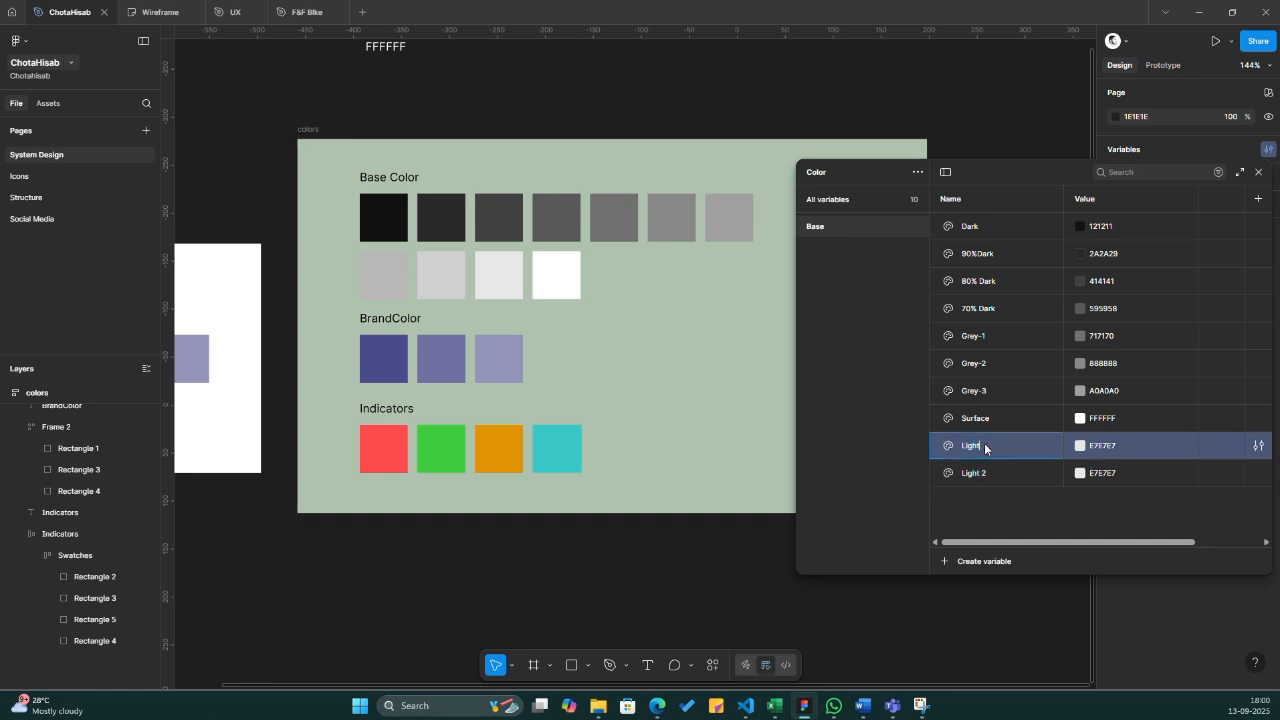
pyautogui.write('1')
# - Set the Light 2 variable to D0D0CF, sampled from the second swatch in the second Base Color row
pyautogui.doubleClick(987, 474)
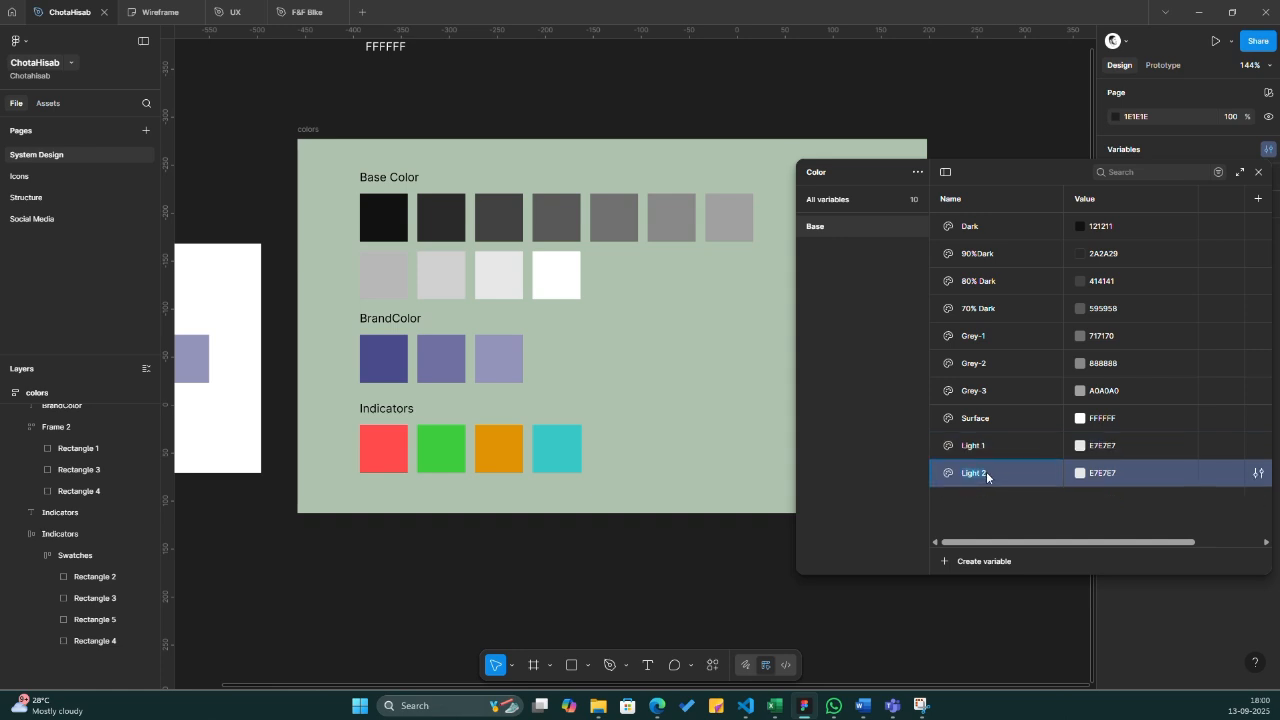
pyautogui.click(1080, 473)
pyautogui.click(1093, 545)
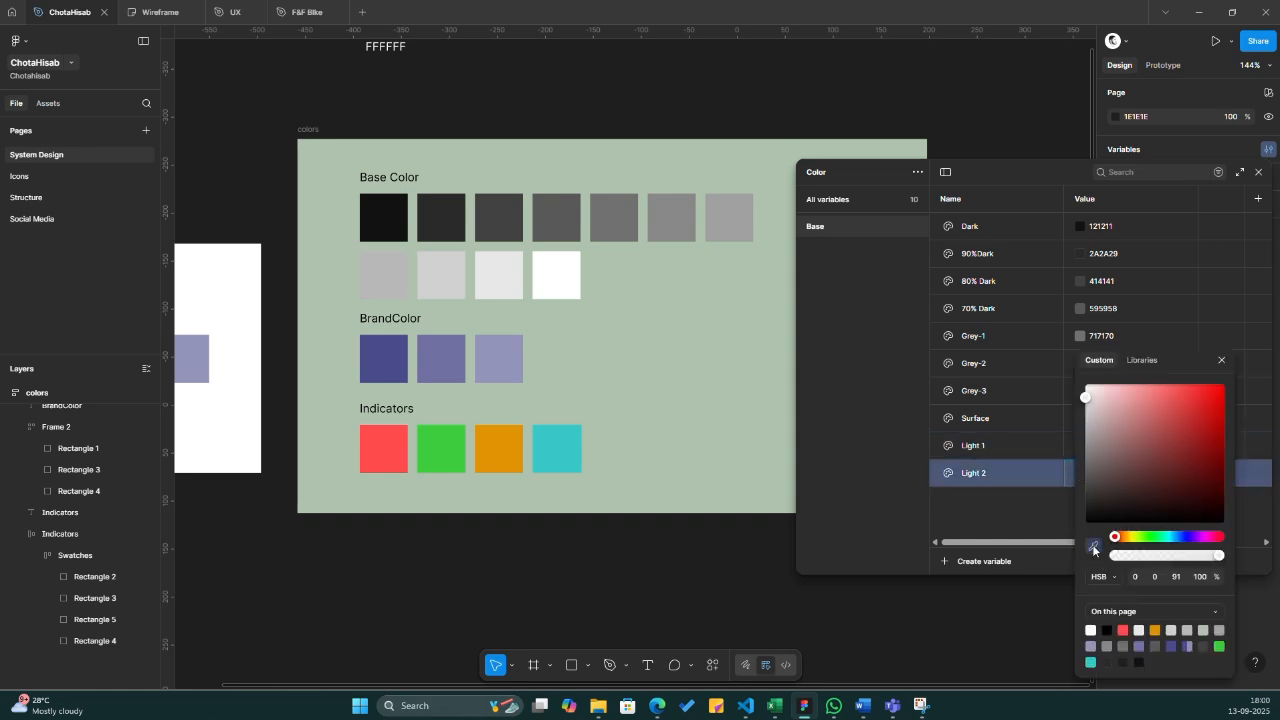
pyautogui.click(448, 268)
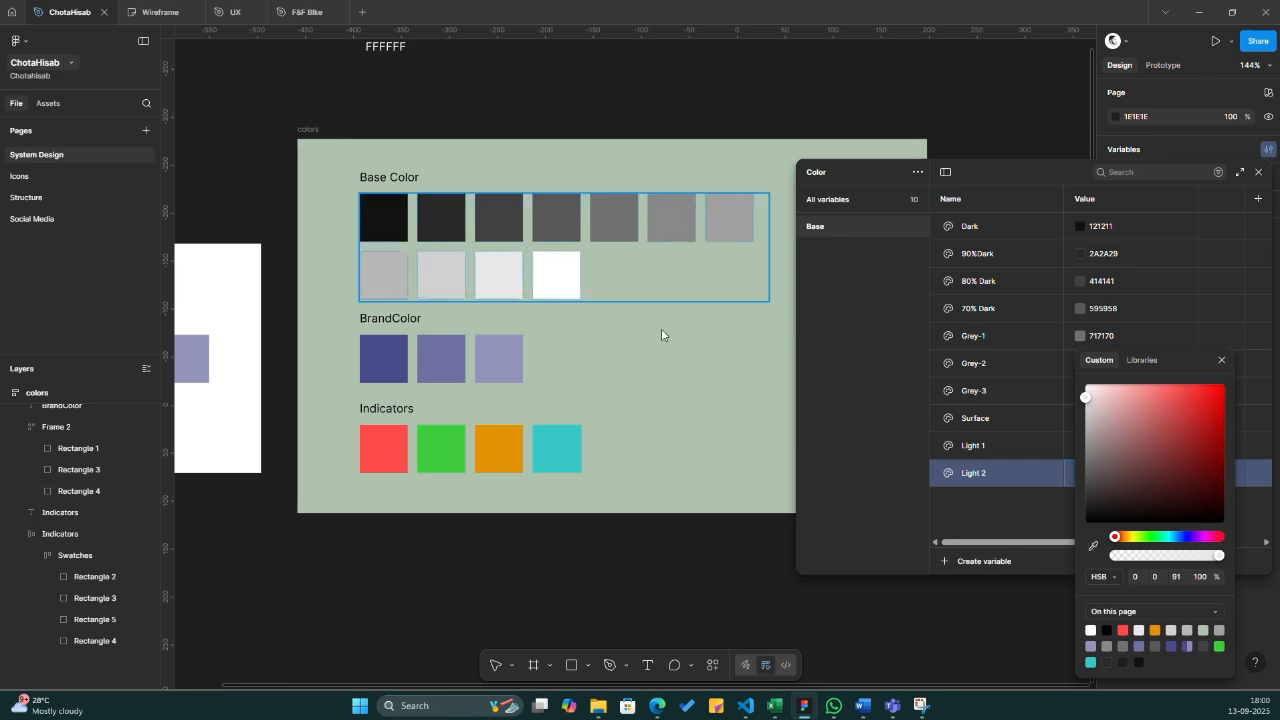
pyautogui.click(941, 488)
# - Duplicate Light 2 as Light 3 and set its value to B8B8B8, sampled from the first swatch in the second Base Color row
pyautogui.hotkey('shift', 'Return')
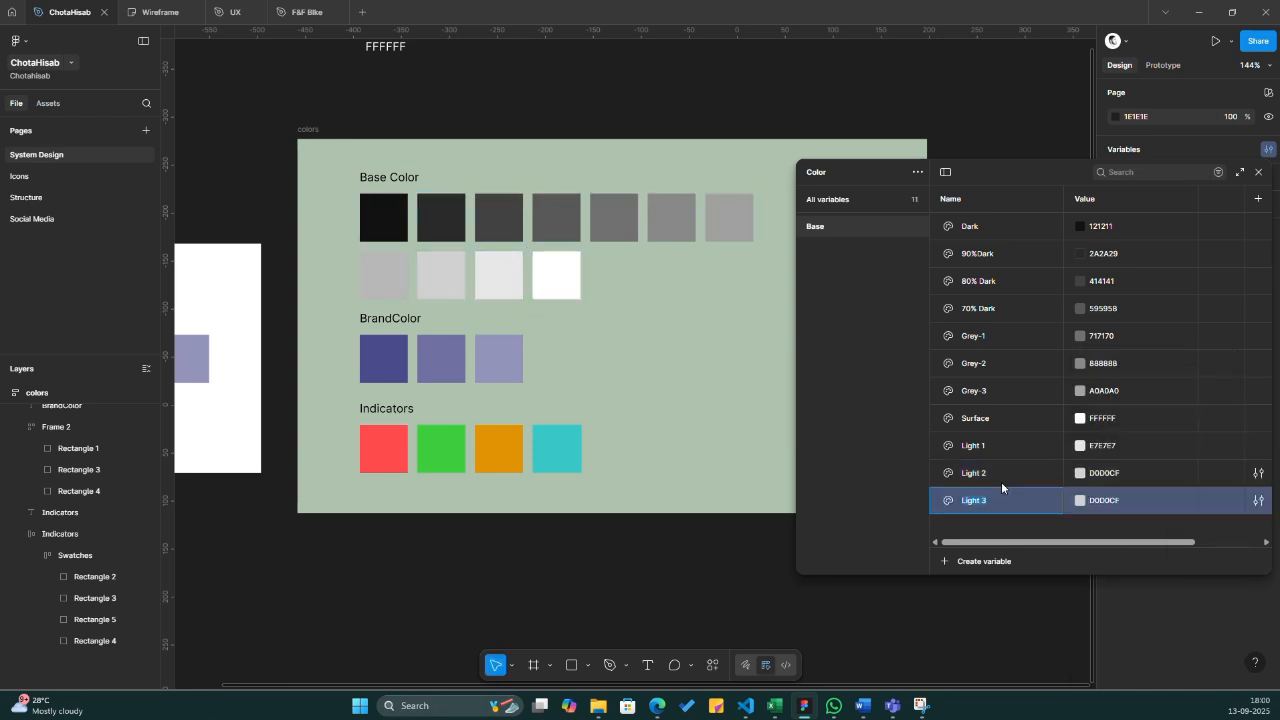
pyautogui.click(1083, 501)
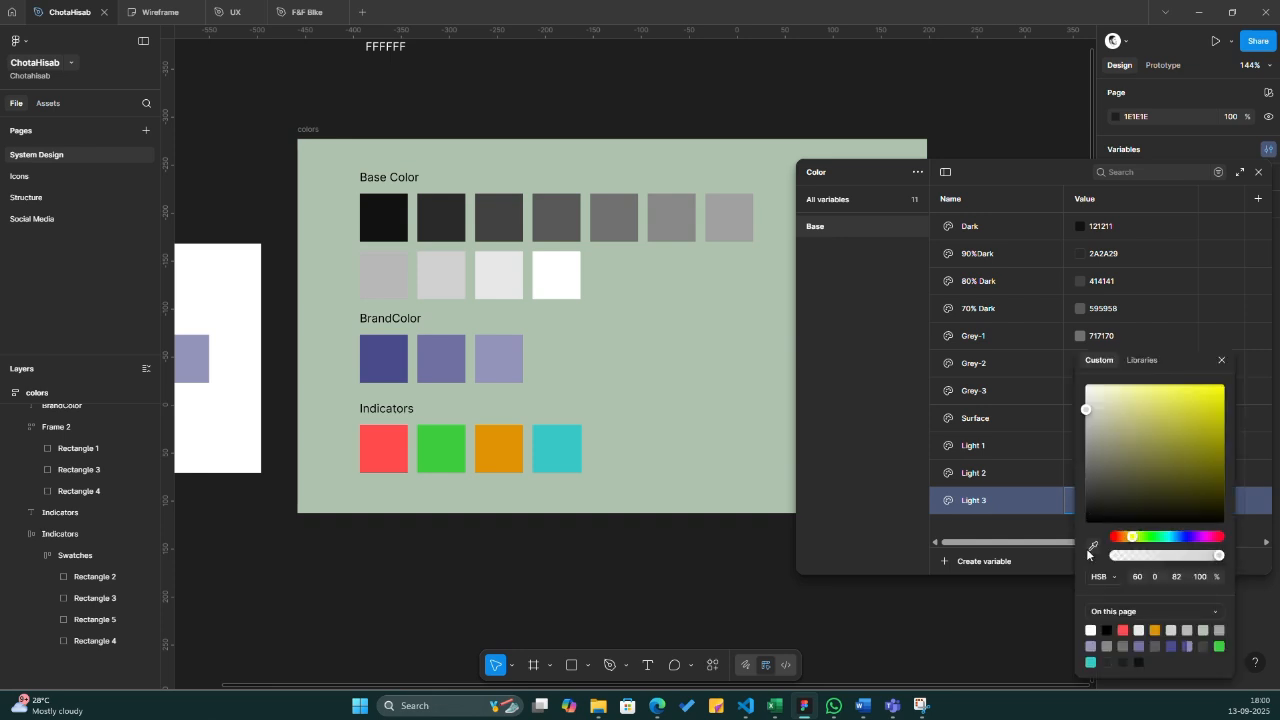
pyautogui.click(1093, 545)
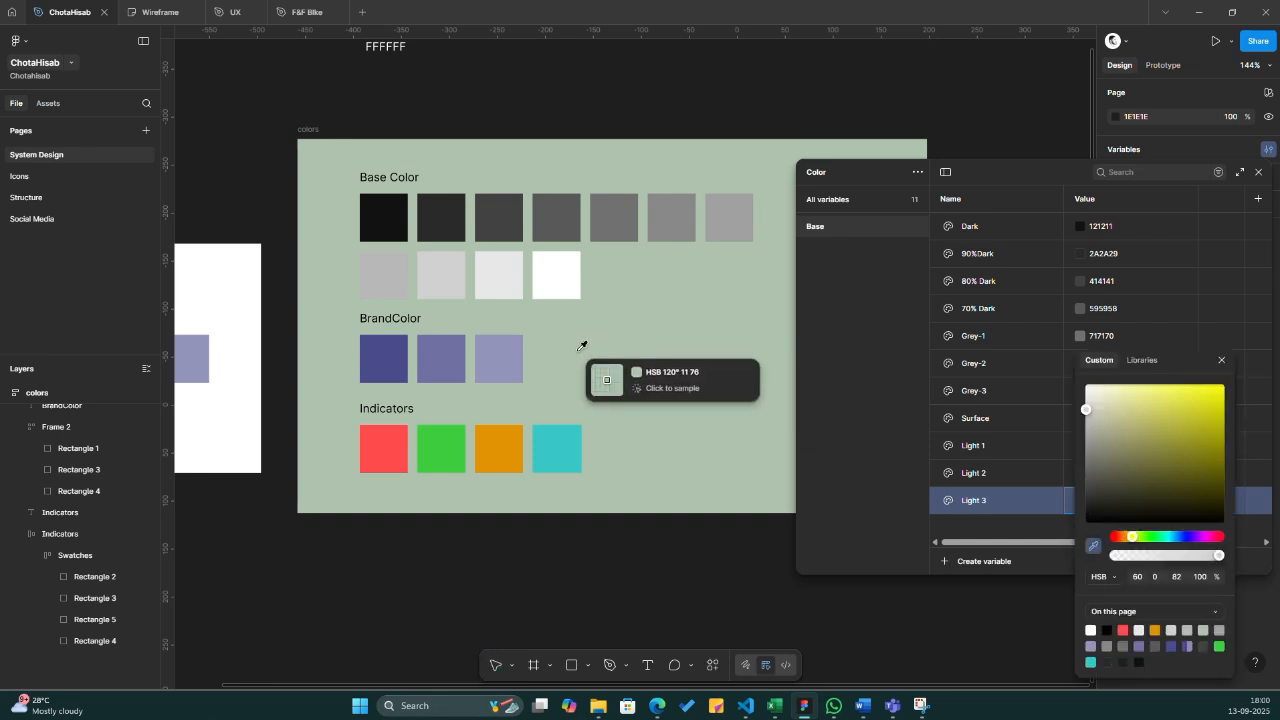
pyautogui.click(375, 285)
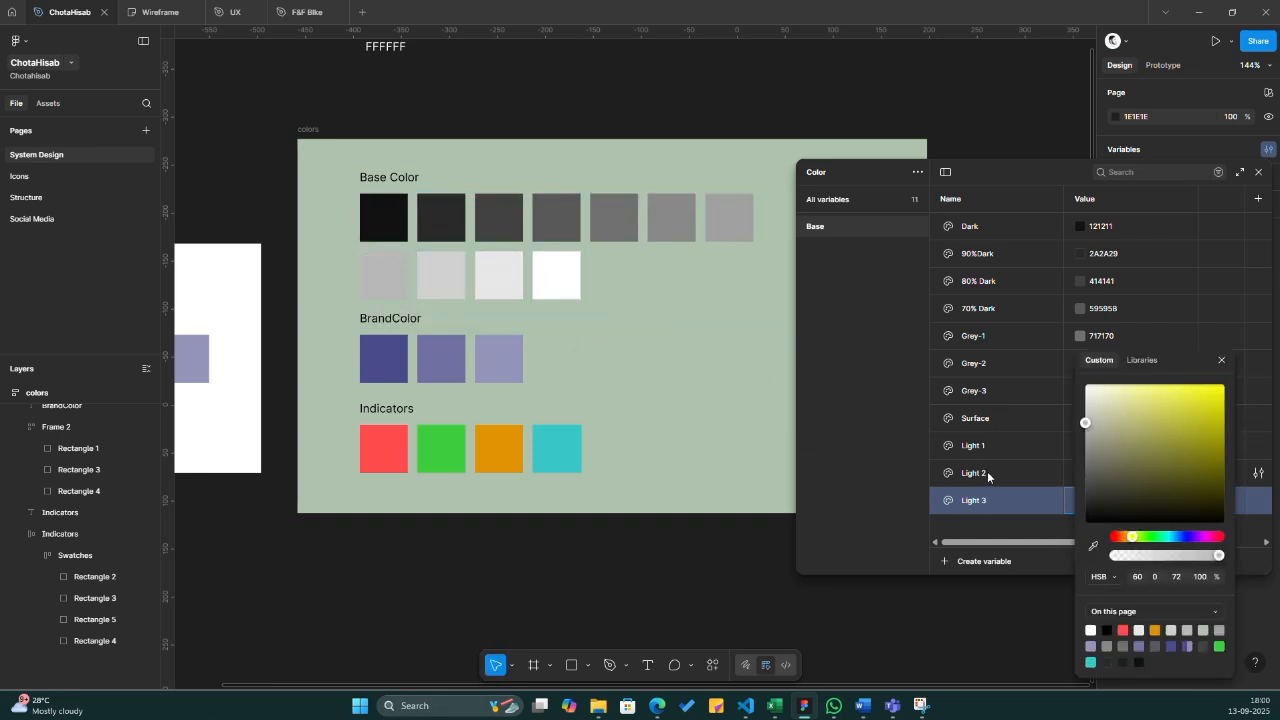
pyautogui.click(869, 304)
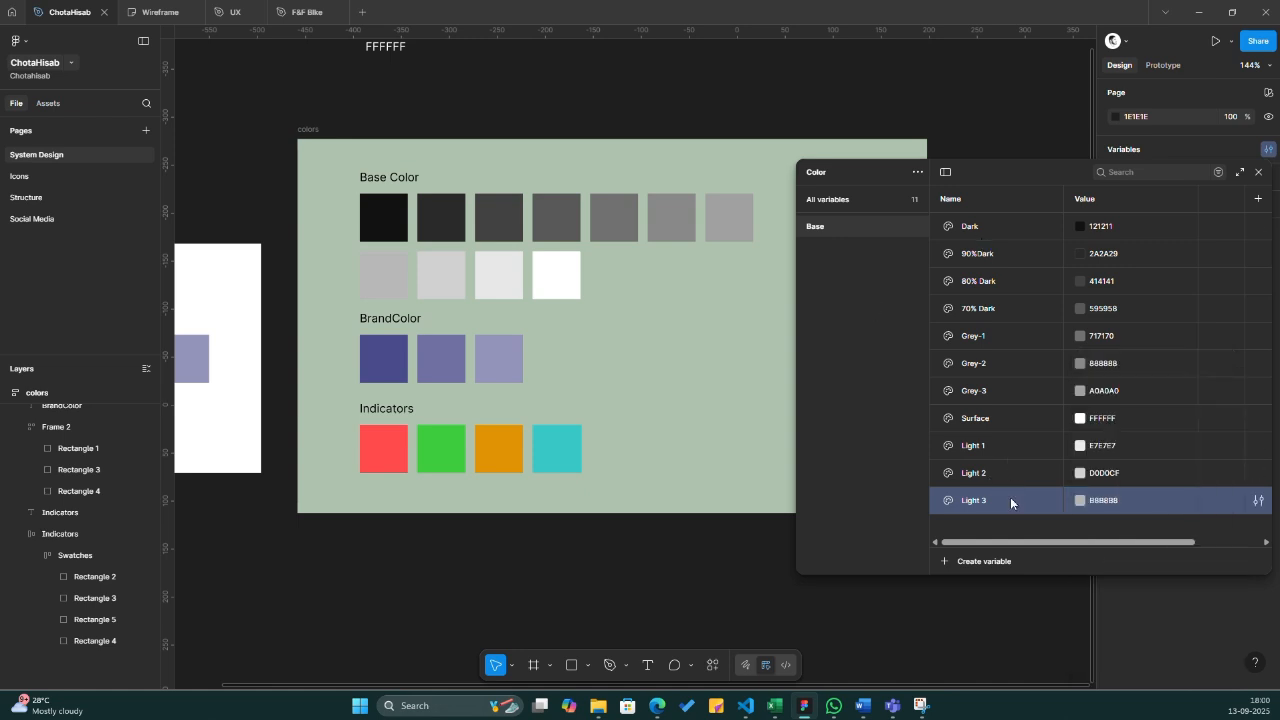
# - Expand the variables window to full size and create a new color variable in the Base group
pyautogui.moveTo(980, 176); pyautogui.dragTo(831, 143)
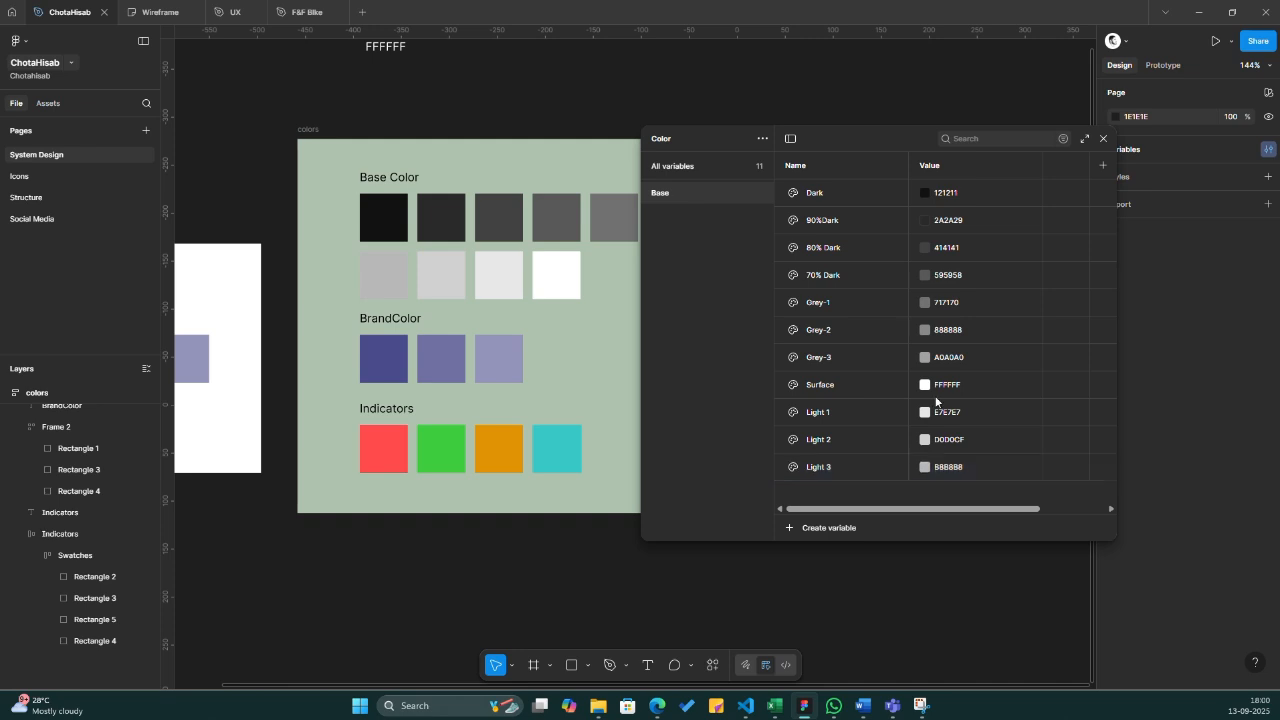
pyautogui.click(1085, 138)
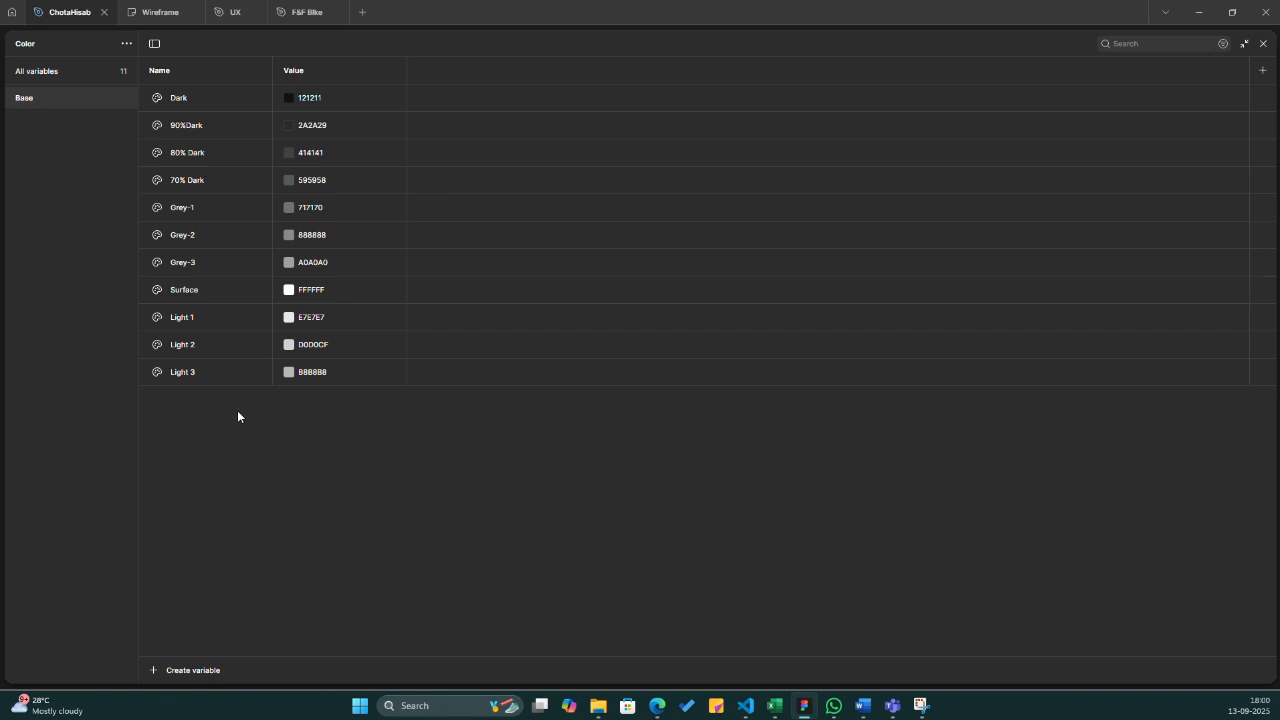
pyautogui.click(205, 669)
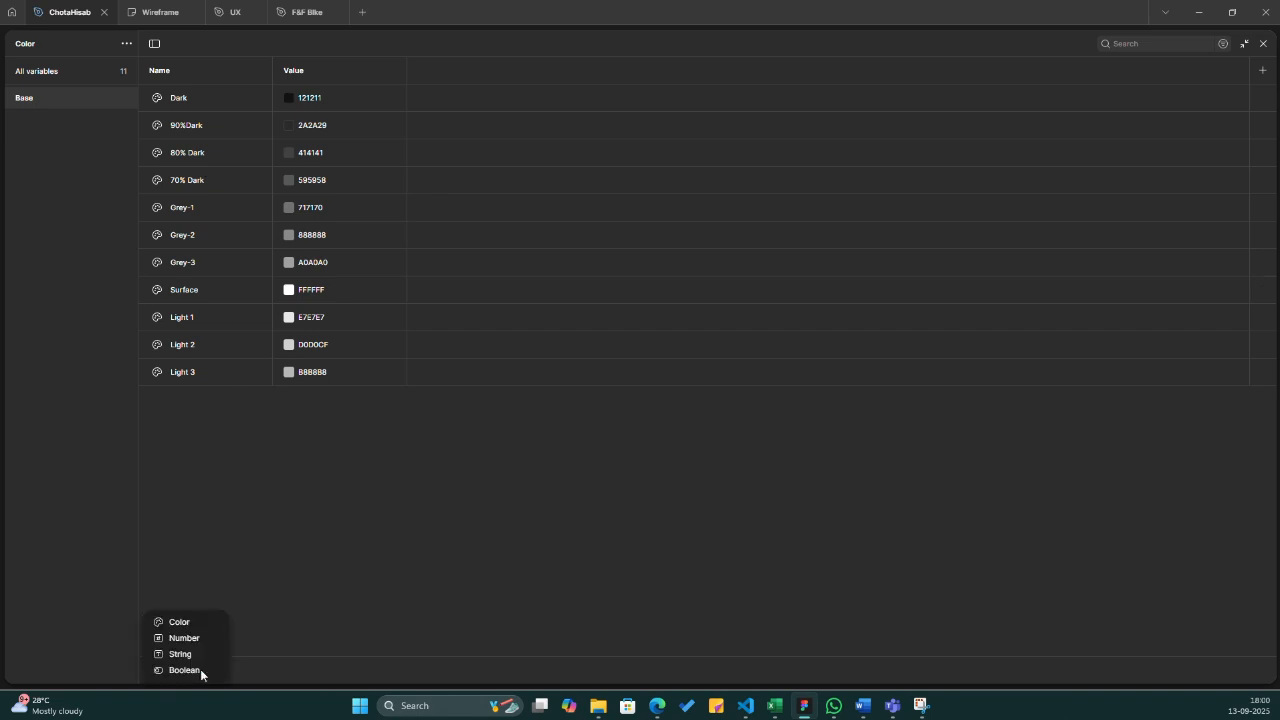
pyautogui.click(195, 632)
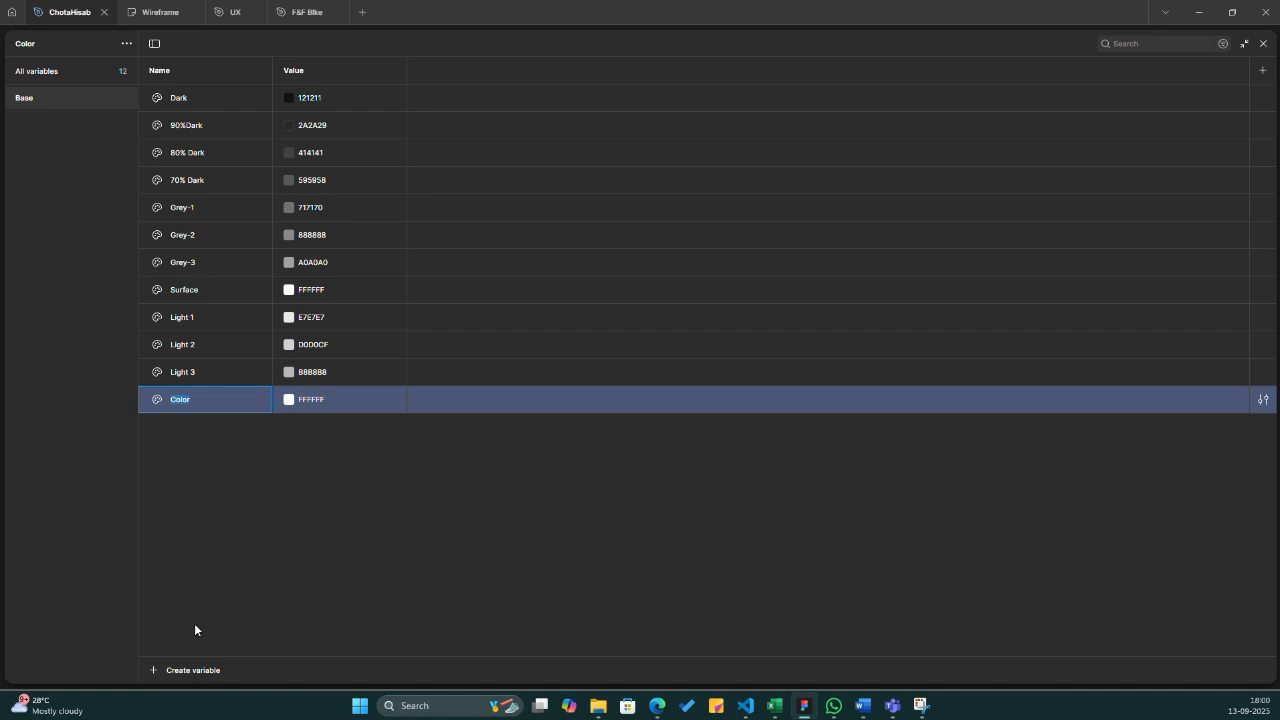
# - Try naming the new color variable Brand/Brand to place it in a Brand group, and undo the rename
pyautogui.write('Brand/colors')
pyautogui.press('BackSpace')
pyautogui.press('BackSpace')
pyautogui.press('BackSpace')
pyautogui.press('BackSpace')
pyautogui.press('BackSpace')
pyautogui.write('Brand')
pyautogui.press('Return')
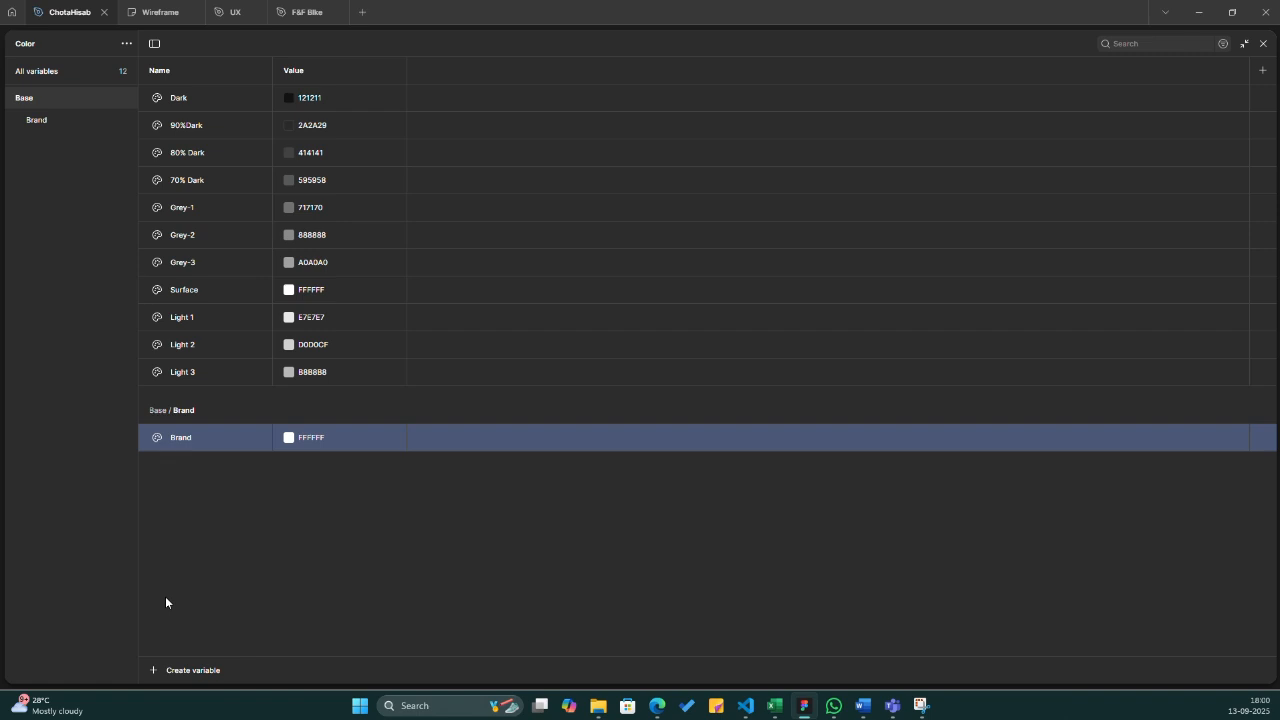
pyautogui.hotkey('ctrl', 'z')
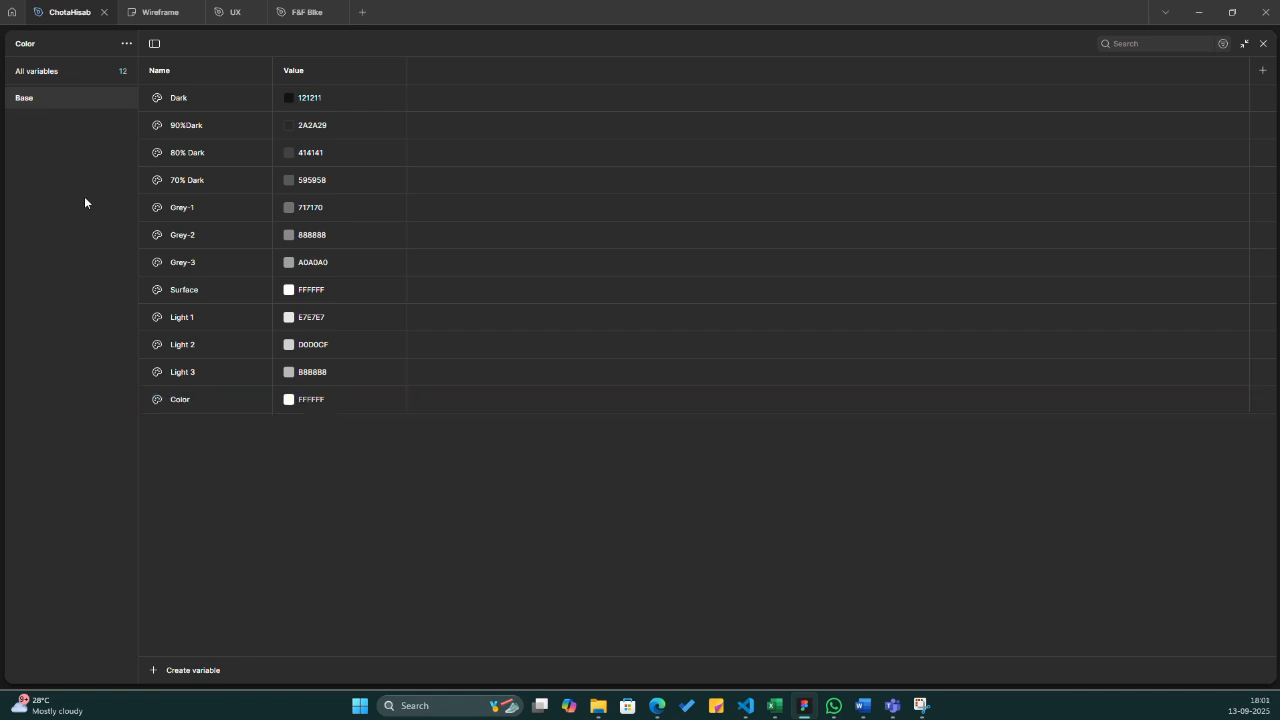
# - Create a color variable named Brand/Main from the full variable list so it sits in a new Brand group
pyautogui.click(37, 74)
pyautogui.click(205, 658)
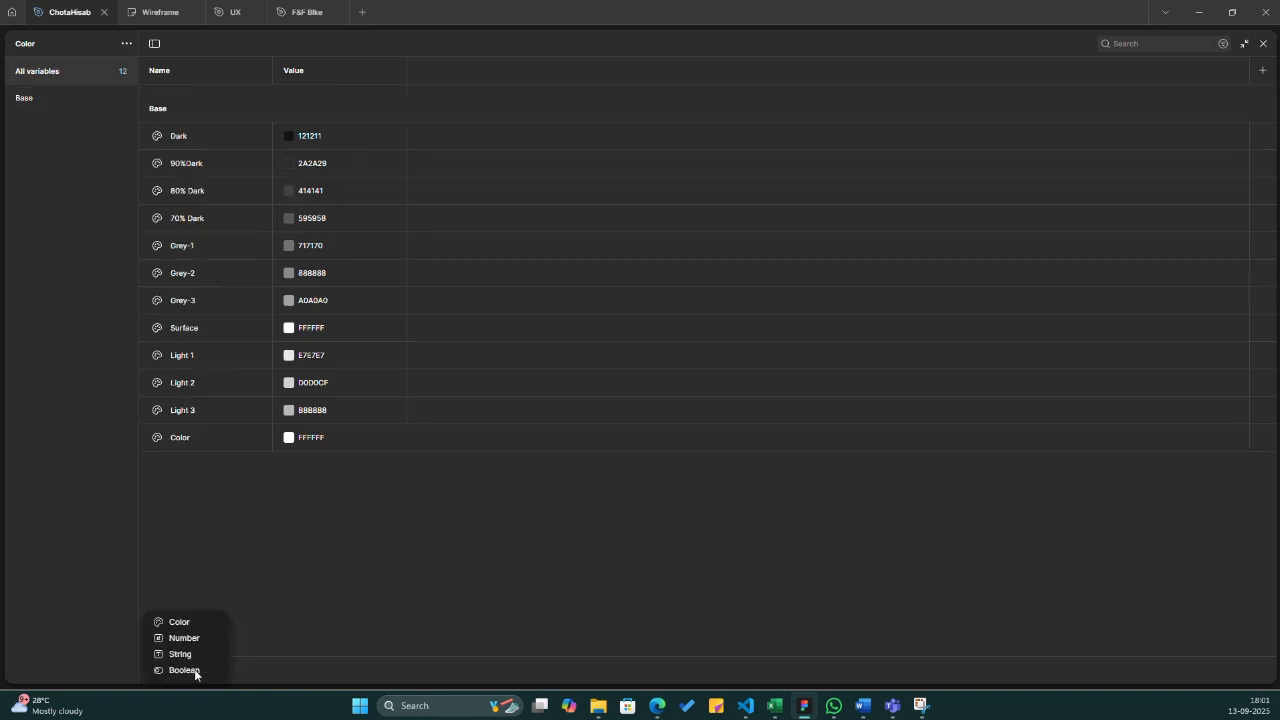
pyautogui.click(190, 626)
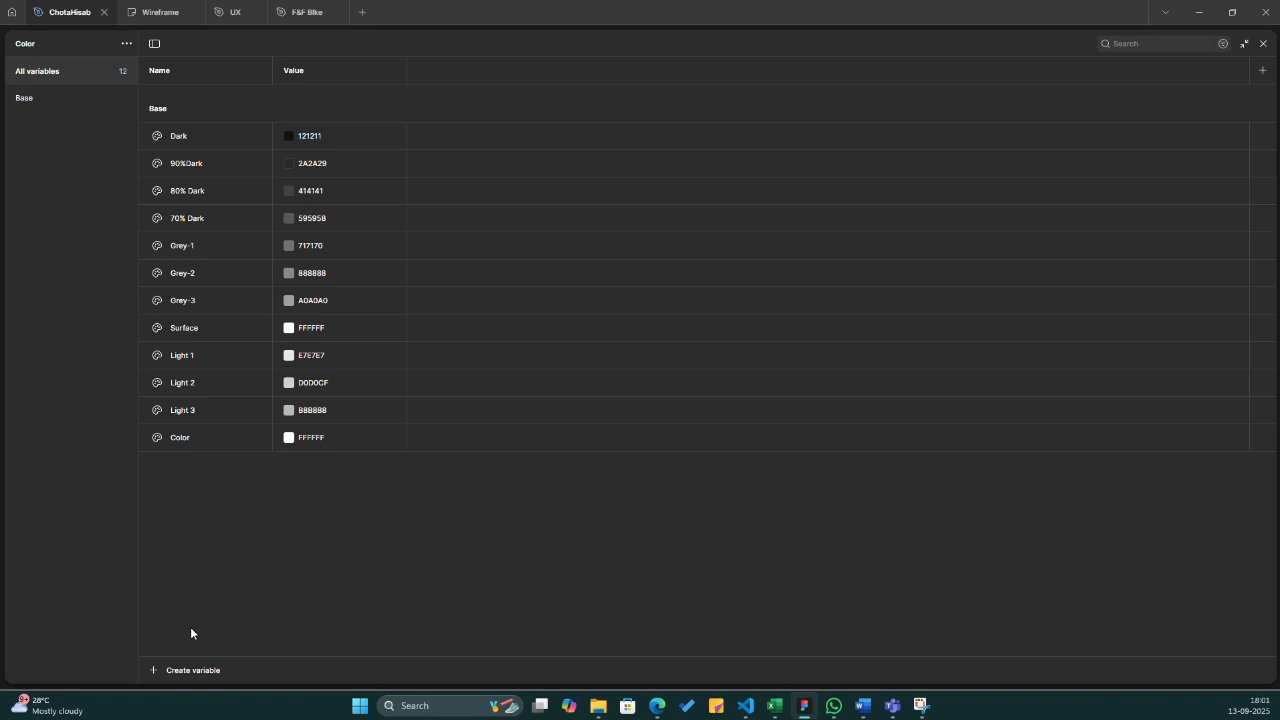
pyautogui.write('Brand')
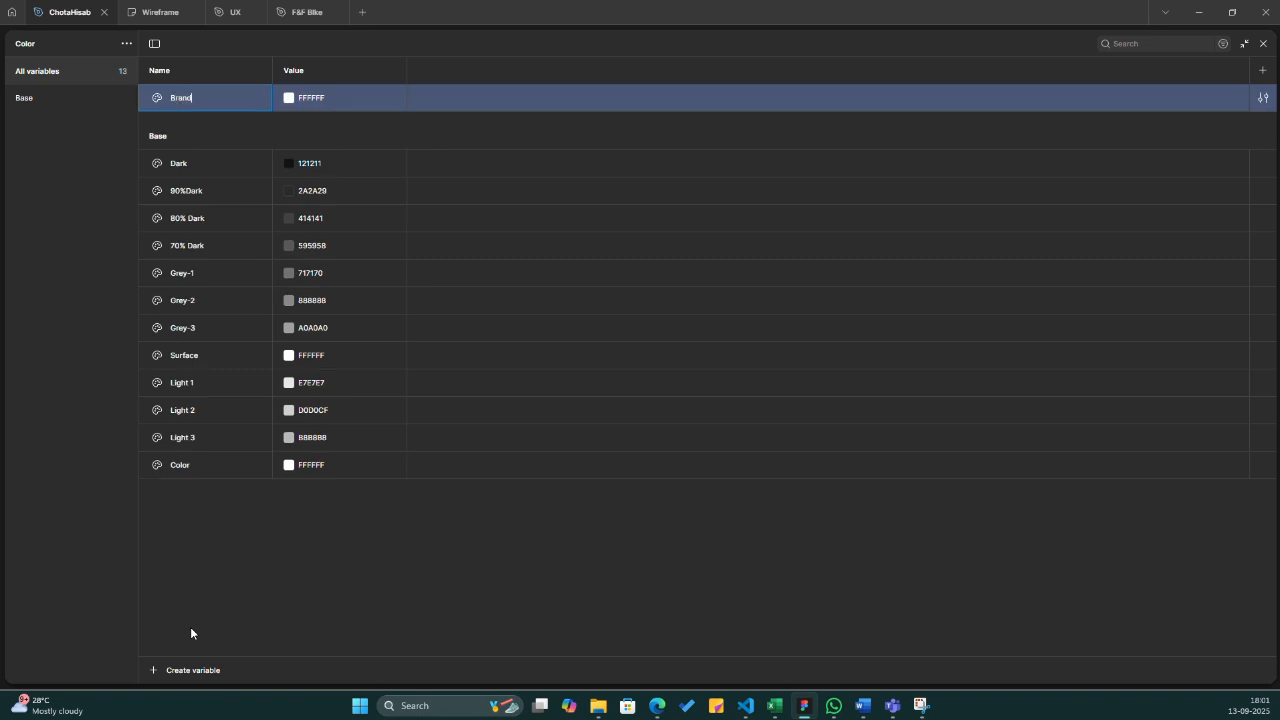
pyautogui.press('BackSpace')
pyautogui.press('BackSpace')
pyautogui.press('BackSpace')
pyautogui.press('BackSpace')
pyautogui.press('BackSpace')
pyautogui.write('Brand/Brand')
pyautogui.press('BackSpace')
pyautogui.press('BackSpace')
pyautogui.press('BackSpace')
pyautogui.press('BackSpace')
pyautogui.write('Main')
pyautogui.press('Return')
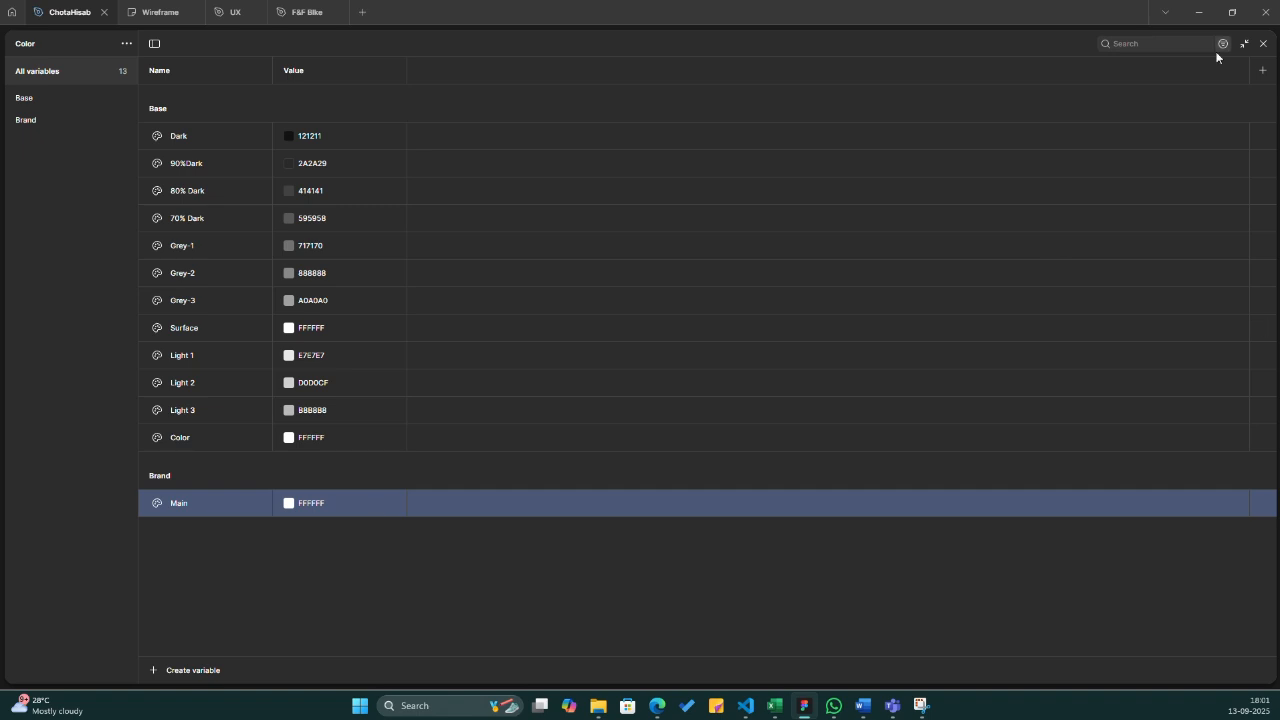
# - Shrink the variables window and set Main to 4B4B8A, sampled from the first BrandColor swatch
pyautogui.click(1244, 43)
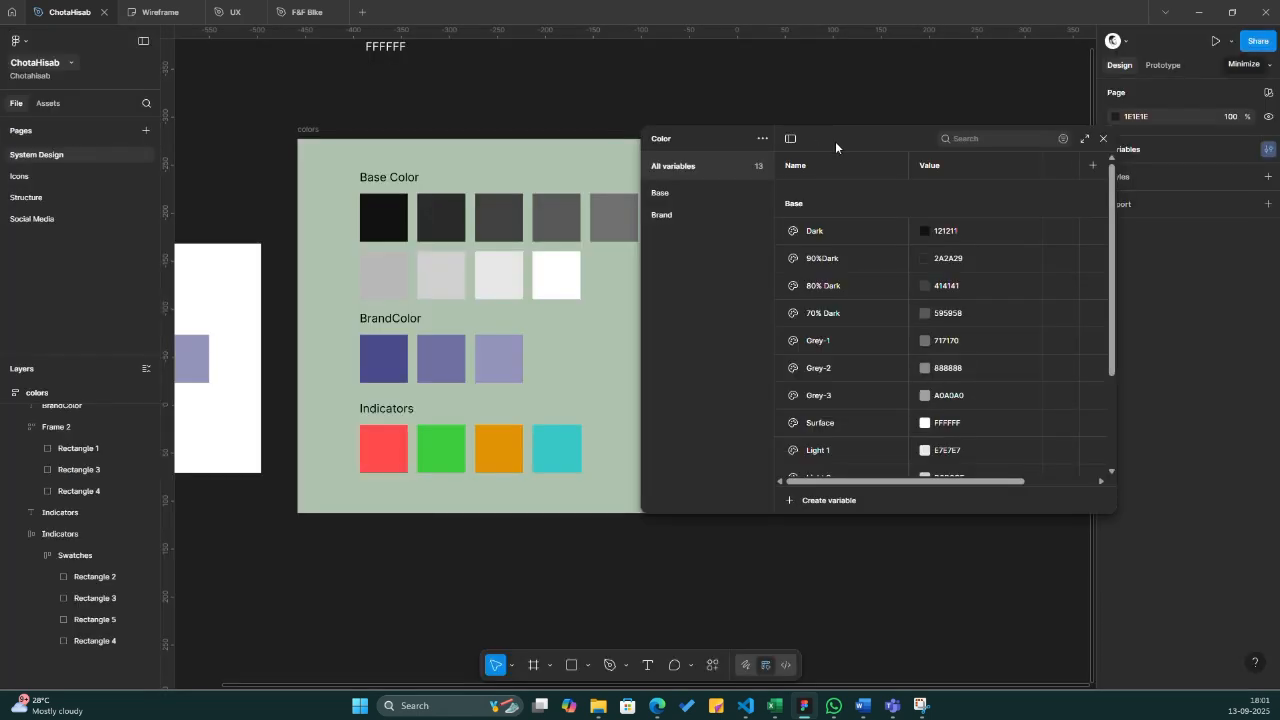
pyautogui.moveTo(835, 141); pyautogui.dragTo(870, 137)
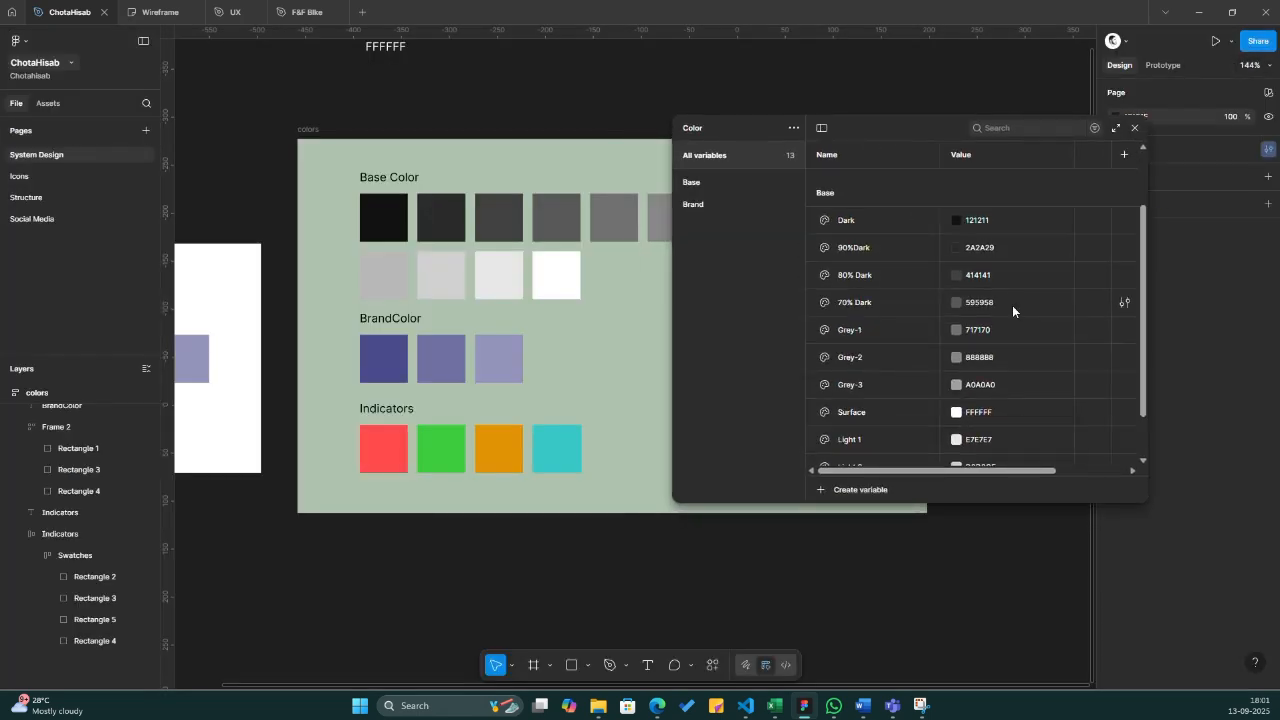
pyautogui.scroll(-3, 1012, 305)
pyautogui.click(957, 452)
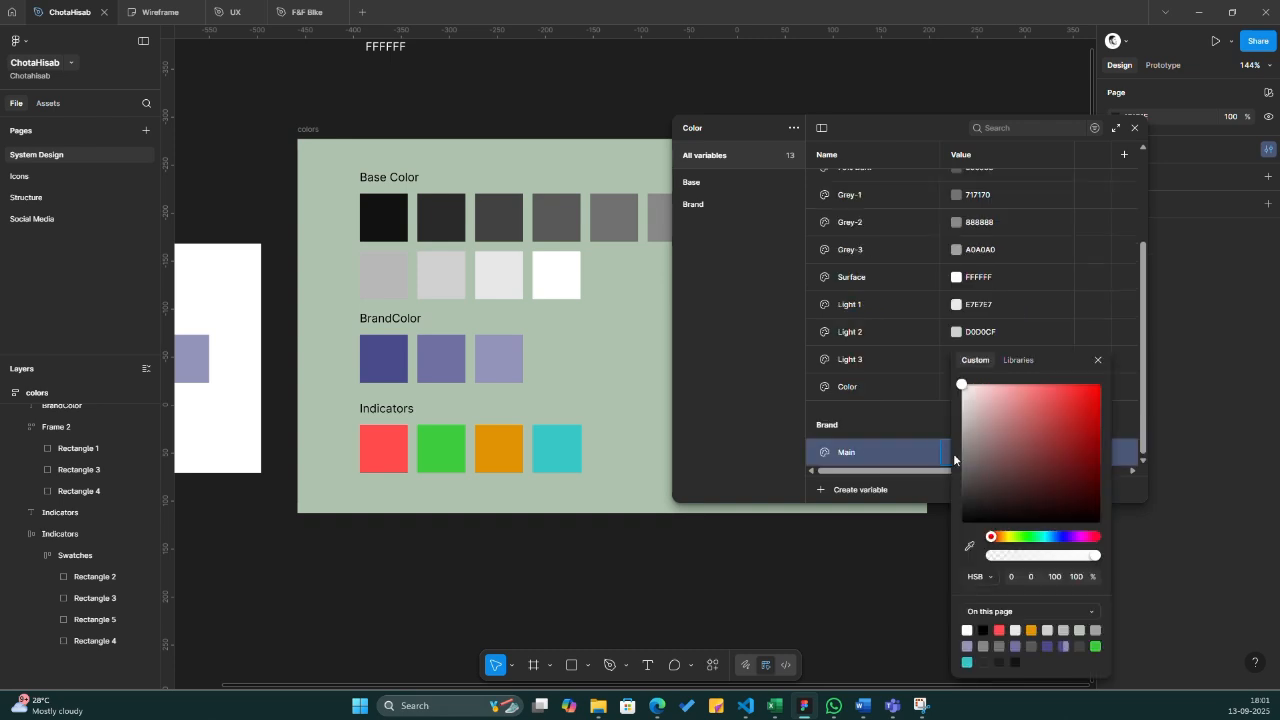
pyautogui.click(969, 546)
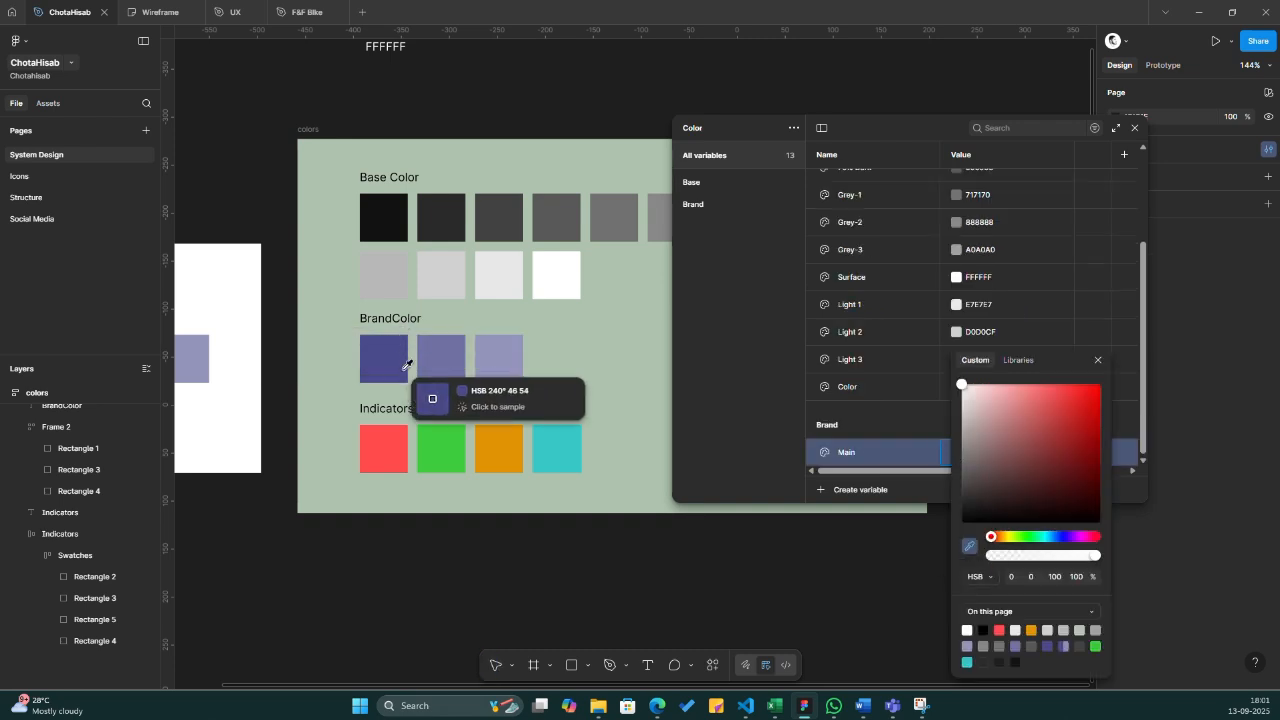
pyautogui.click(395, 368)
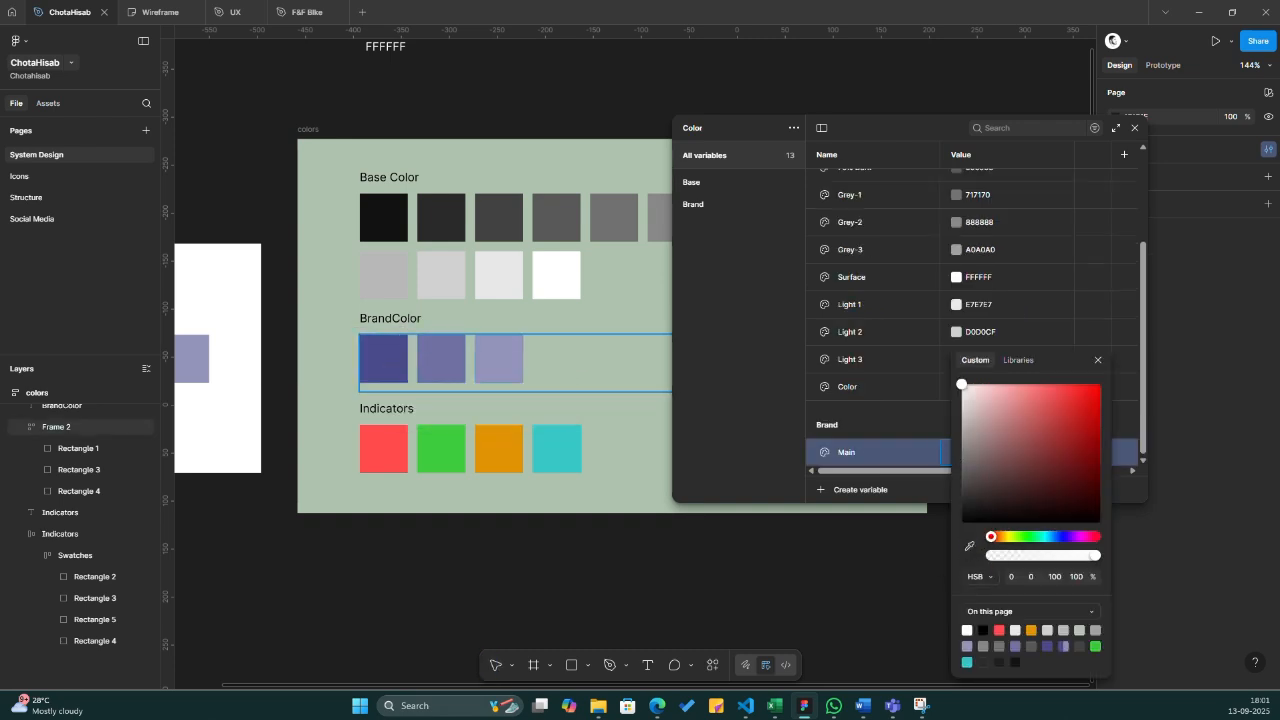
pyautogui.click(851, 402)
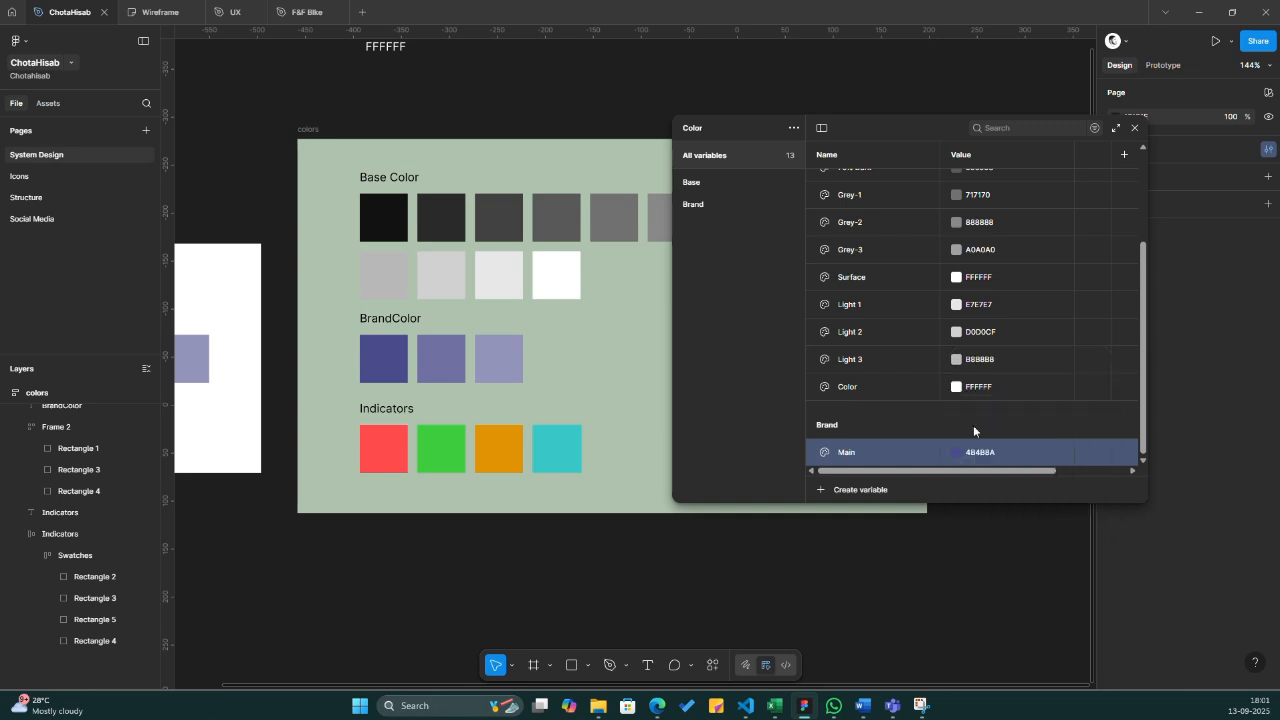
# - Duplicate Main as BrandLight and set its value to 6F6FA2, sampled from the second BrandColor swatch
pyautogui.hotkey('ctrl', 'd')
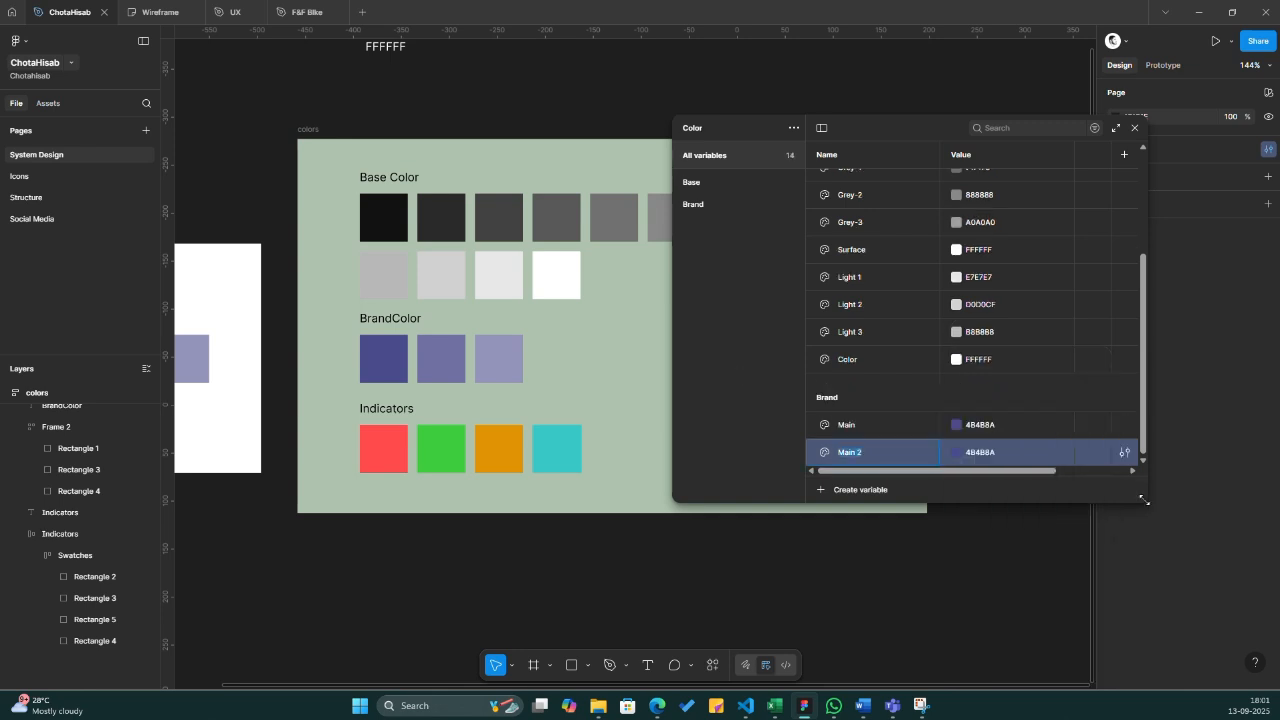
pyautogui.moveTo(1143, 500); pyautogui.dragTo(1176, 621)
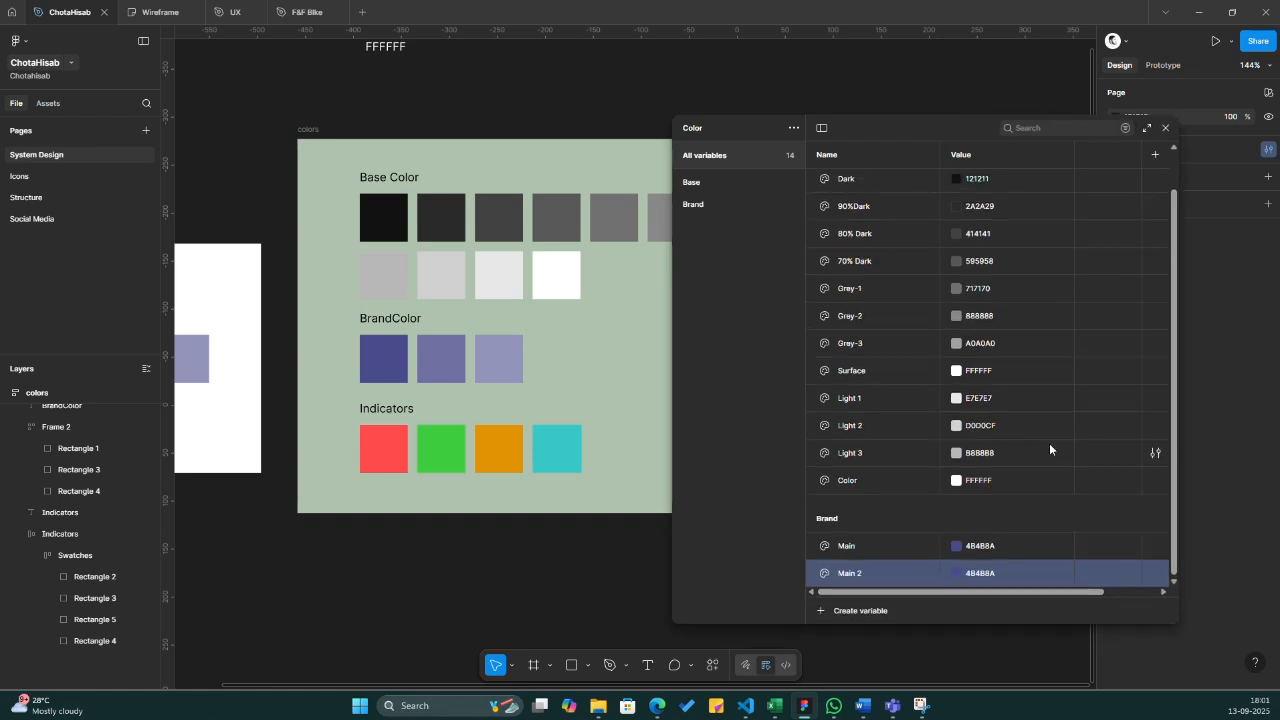
pyautogui.click(955, 573)
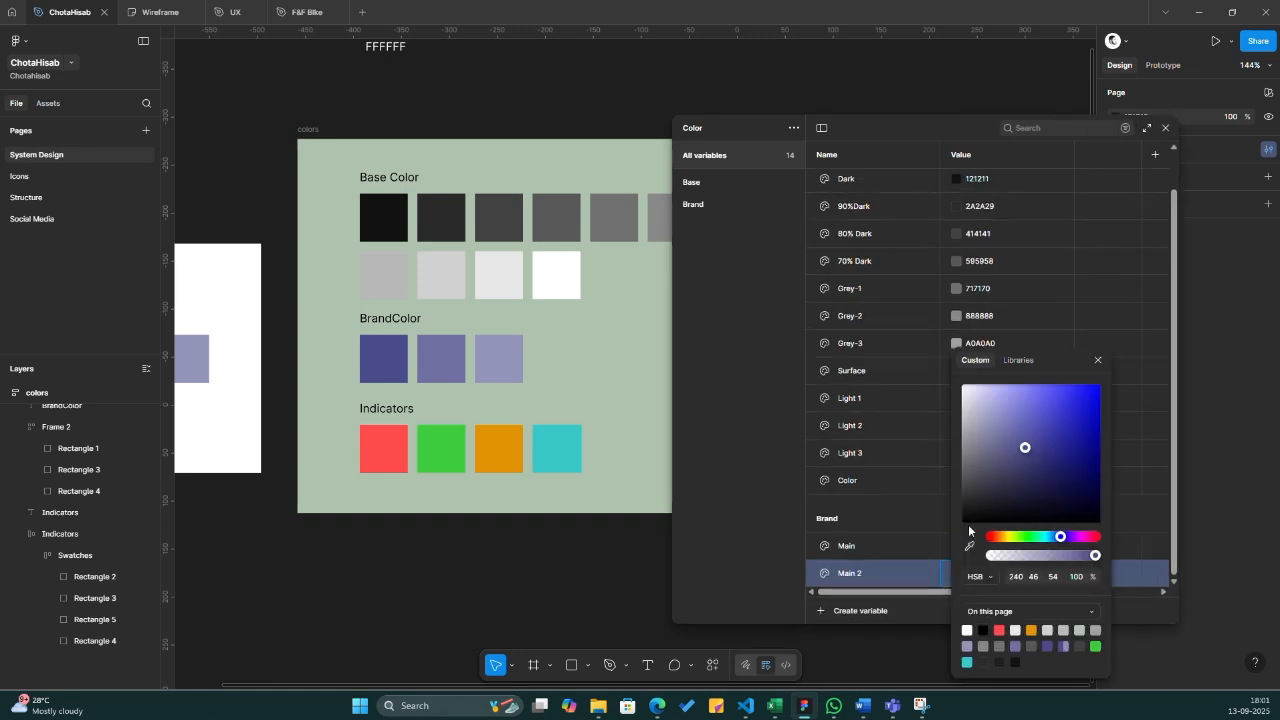
pyautogui.click(968, 546)
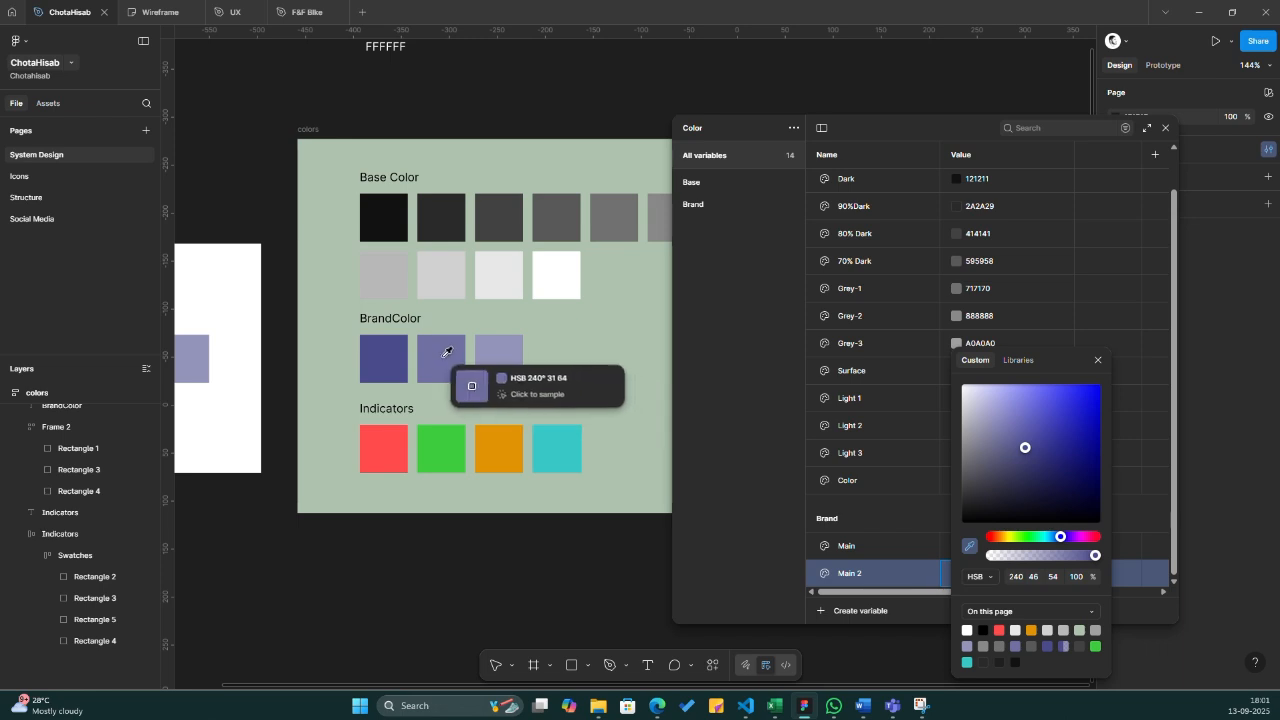
pyautogui.click(444, 352)
pyautogui.doubleClick(863, 578)
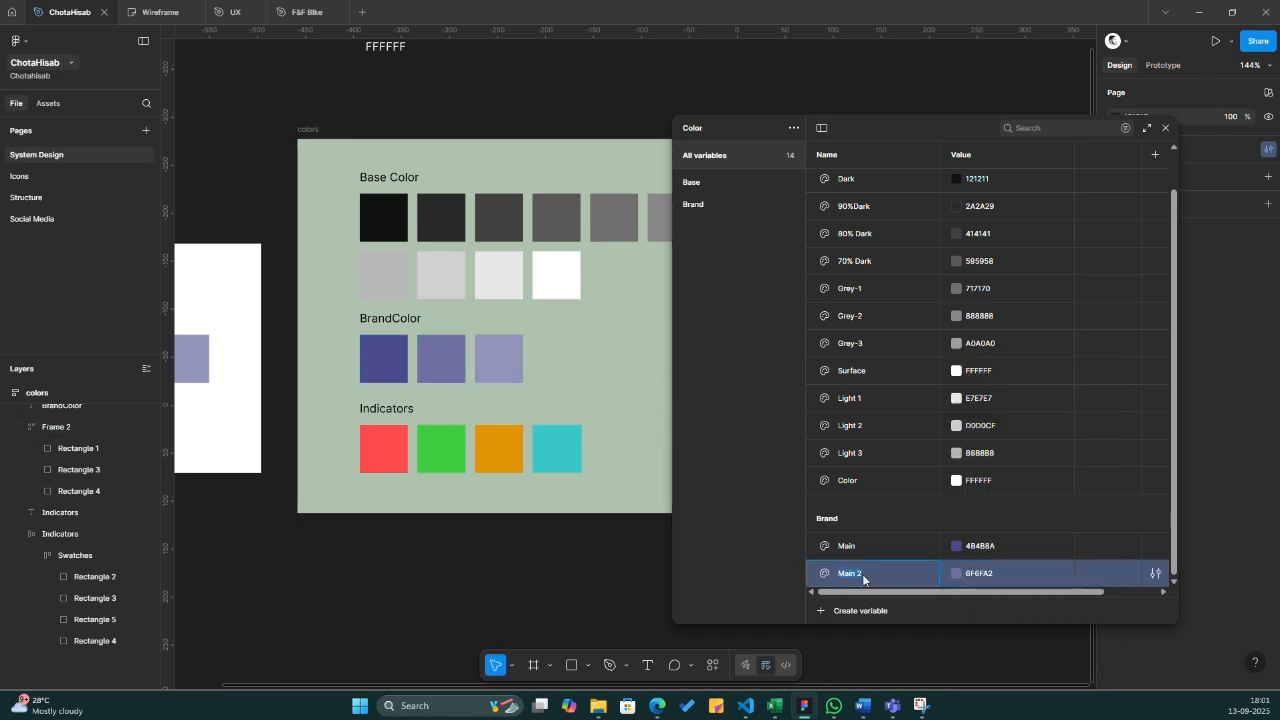
pyautogui.write('BrandLight')
pyautogui.press('Return')
# - Duplicate BrandLight as BrandLight 2 and set its value to 9393B9, sampled from the third BrandColor swatch
pyautogui.hotkey('ctrl', 'd')
pyautogui.click(895, 577)
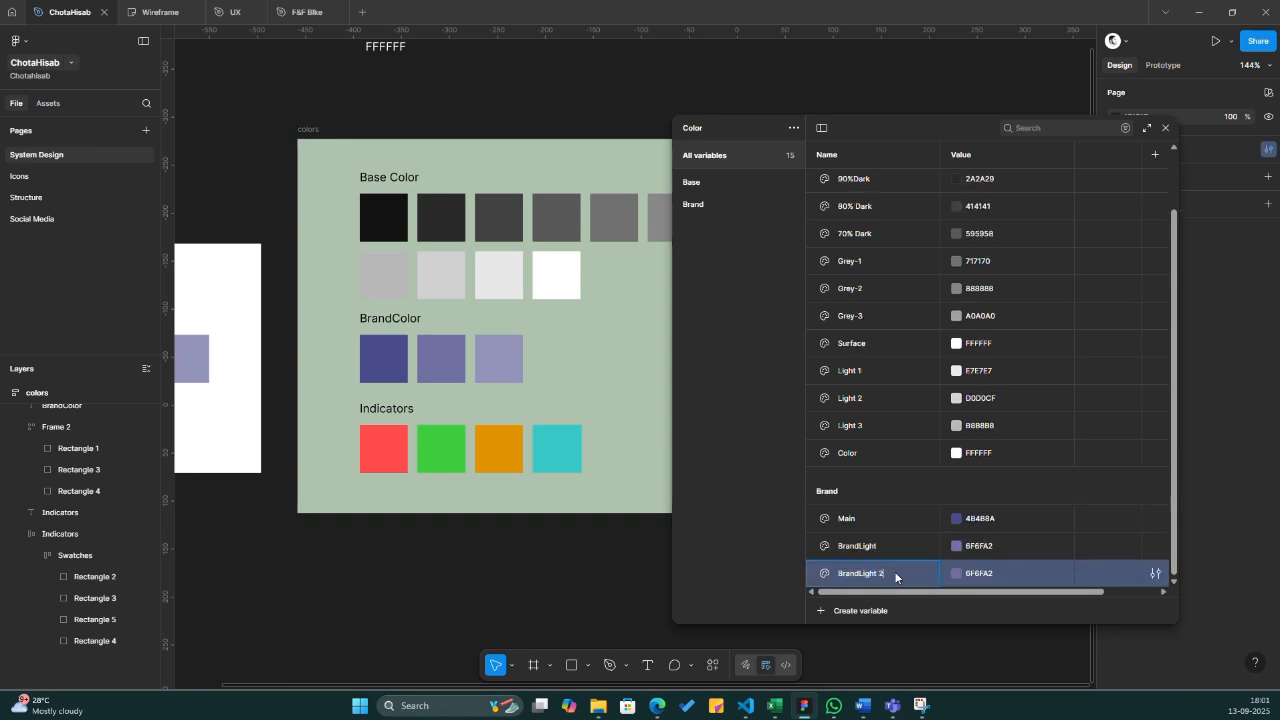
pyautogui.click(955, 574)
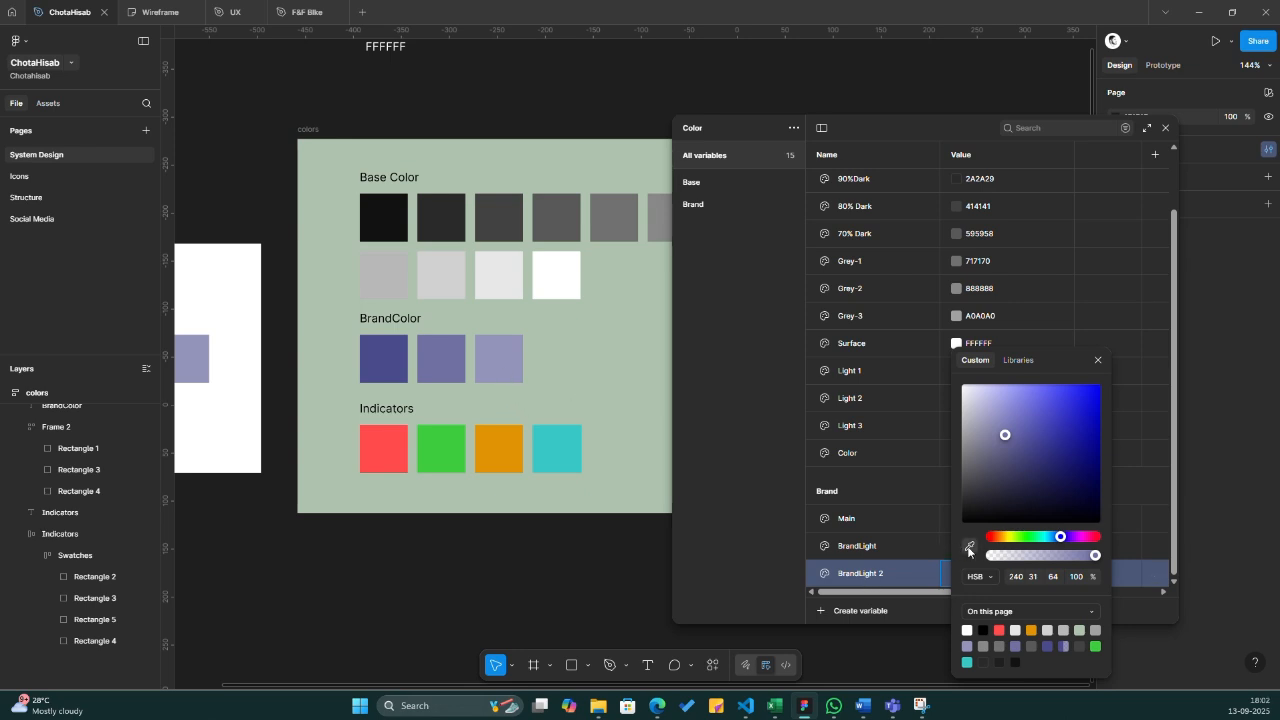
pyautogui.click(969, 545)
pyautogui.click(513, 353)
pyautogui.click(759, 402)
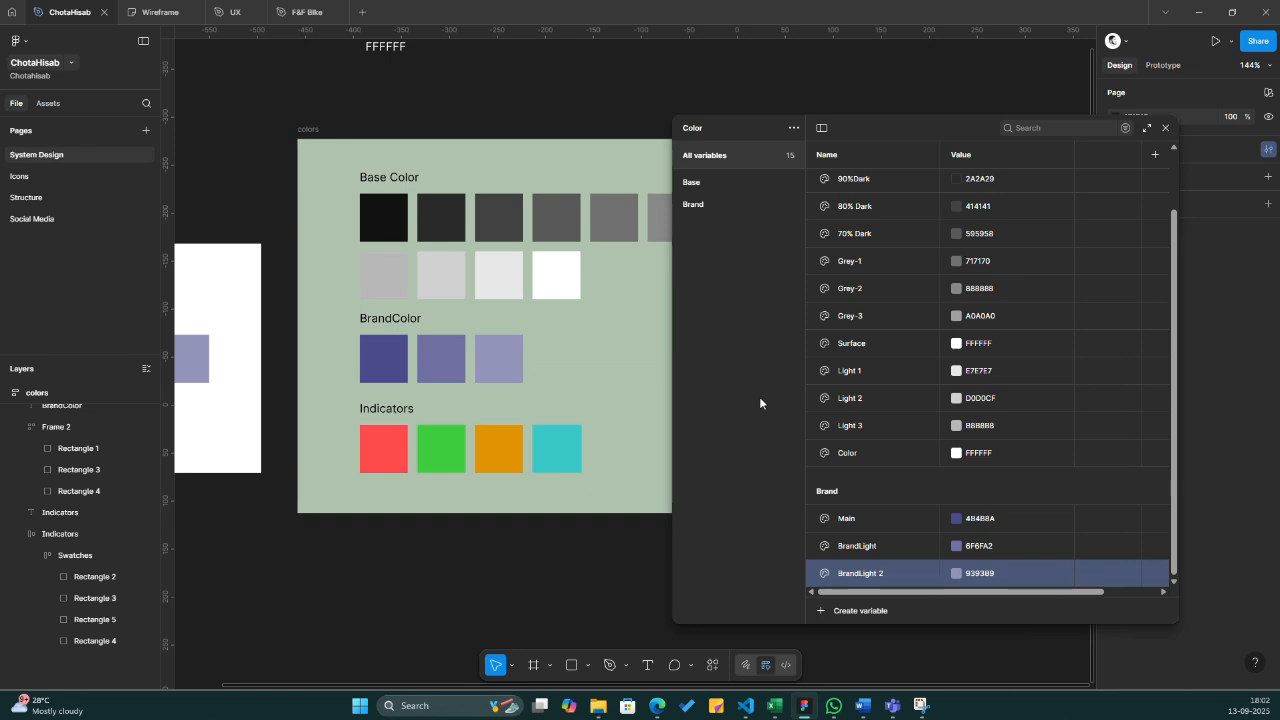
# - Expand the variables window and create a color variable named indicator/warning so it sits in a new indicator group
pyautogui.click(1146, 128)
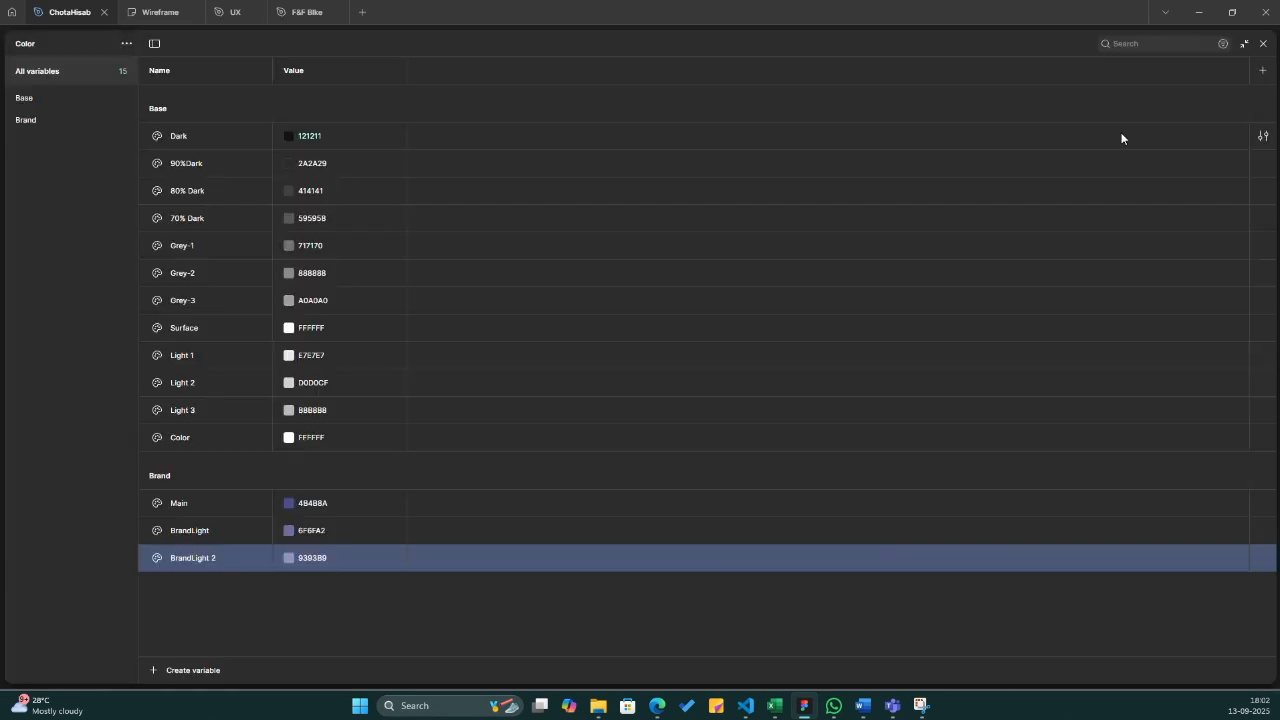
pyautogui.click(57, 98)
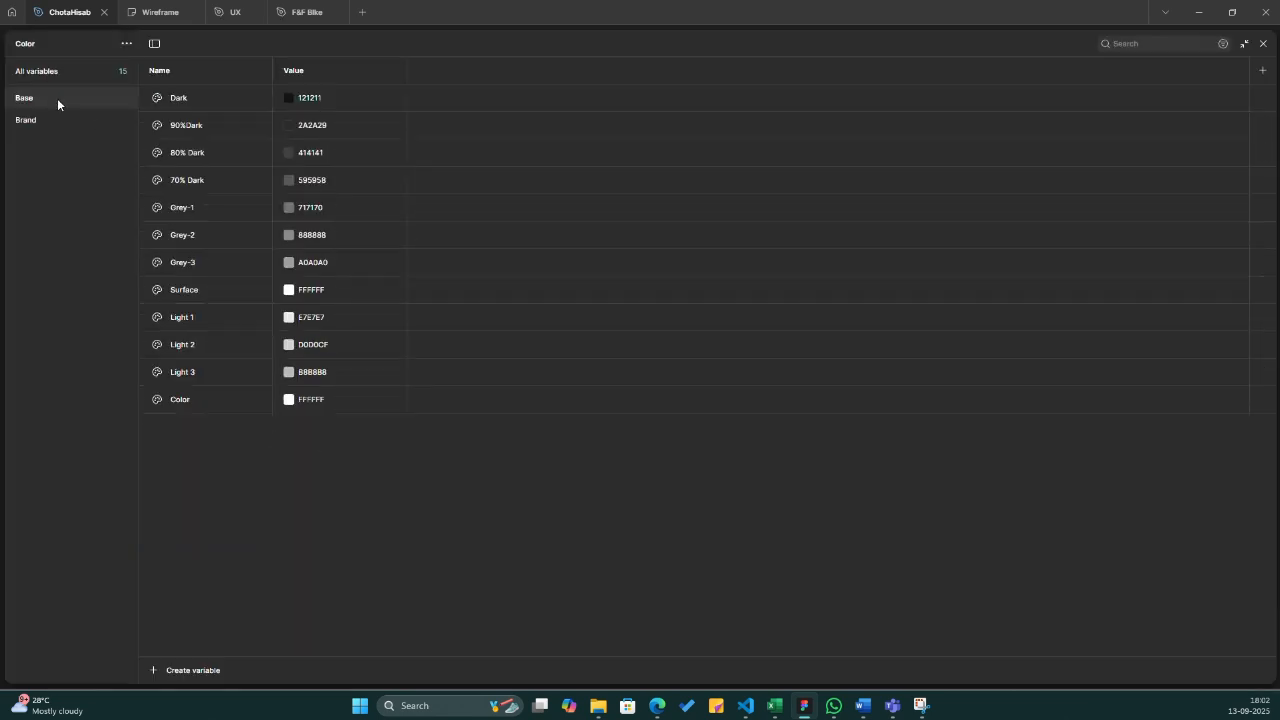
pyautogui.click(51, 120)
pyautogui.click(48, 100)
pyautogui.click(46, 72)
pyautogui.click(187, 675)
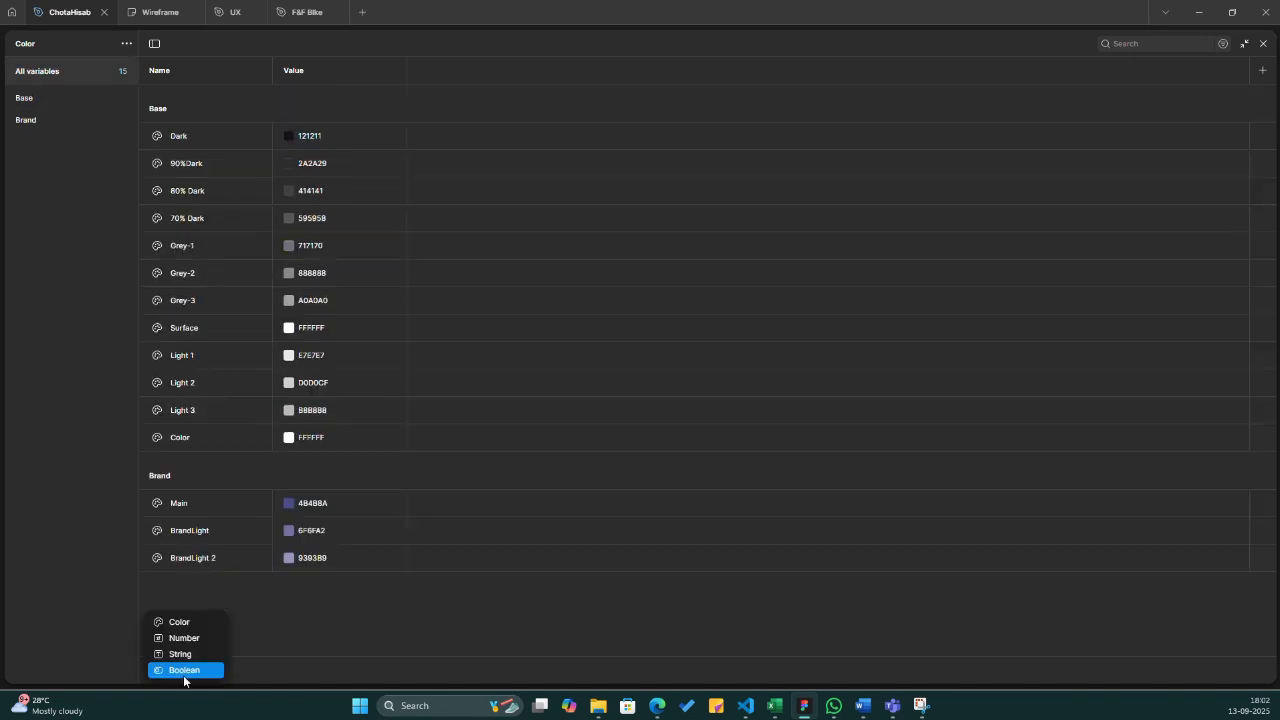
pyautogui.click(186, 622)
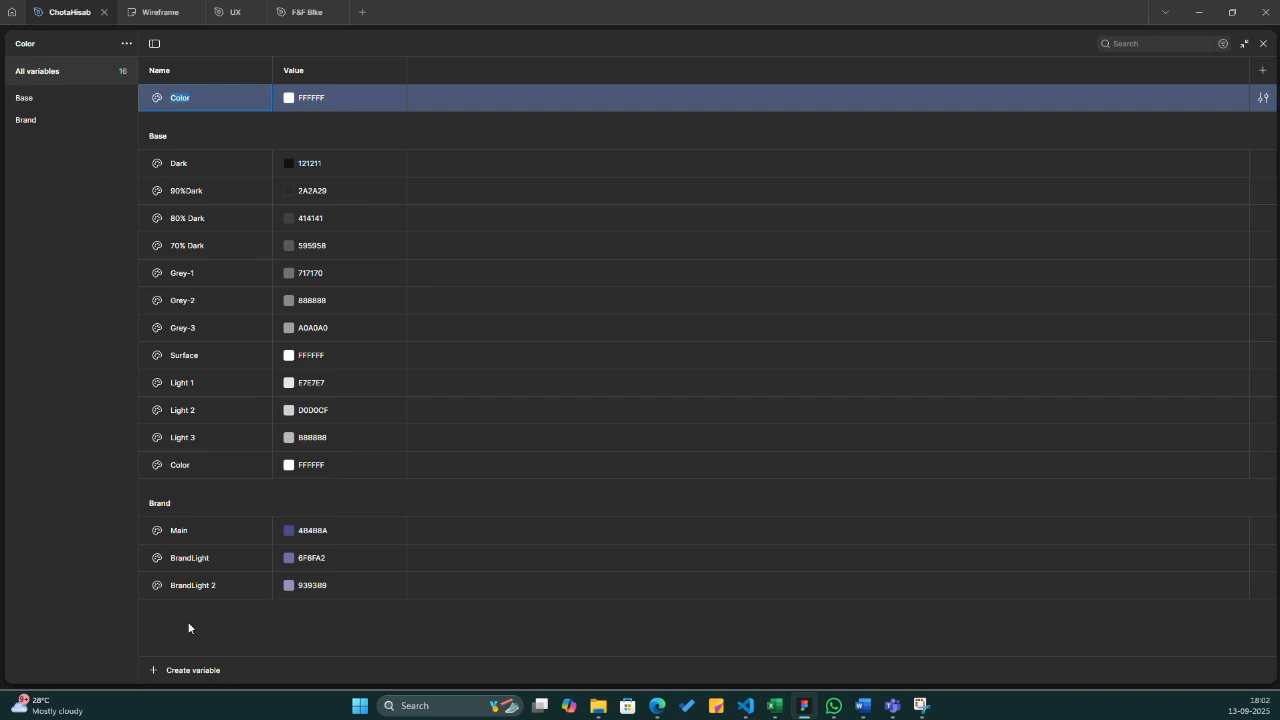
pyautogui.write('Inc')
pyautogui.write('icator')
pyautogui.write('/warning')
pyautogui.press('Return')
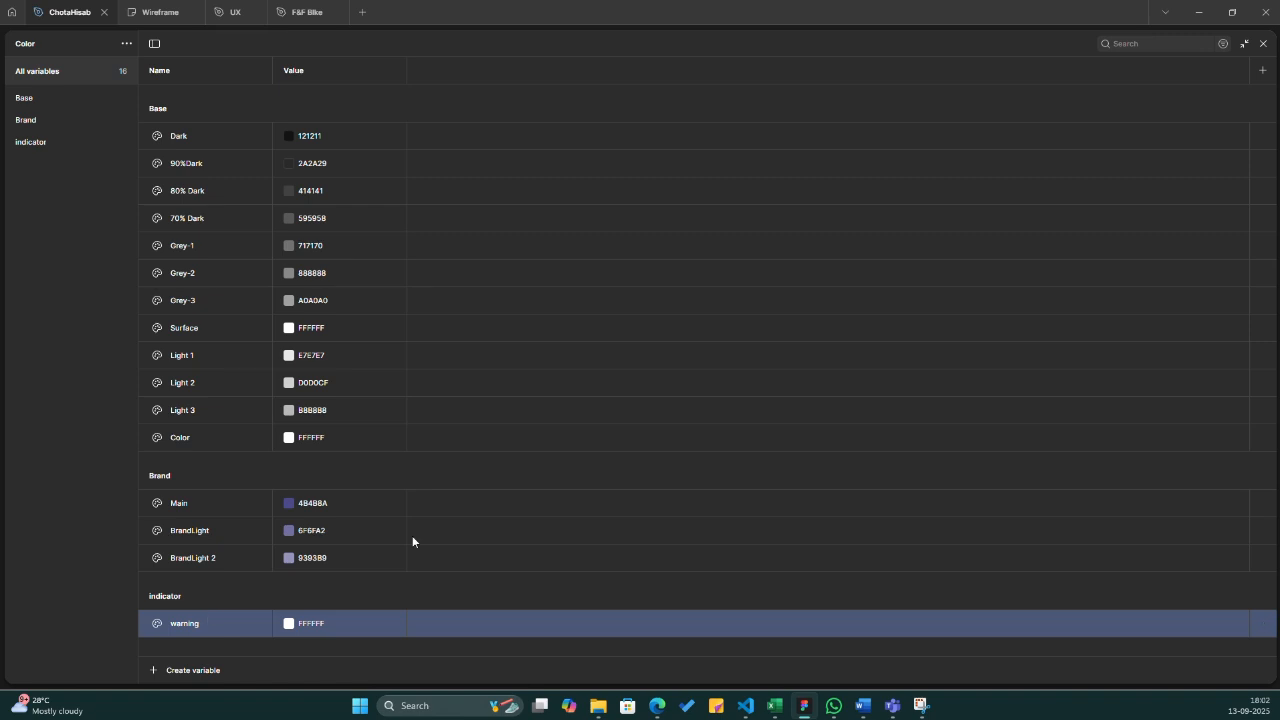
# - Shrink the variables window and set the warning variable to FF4C4C, sampled from the red Indicators swatch
pyautogui.click(1244, 43)
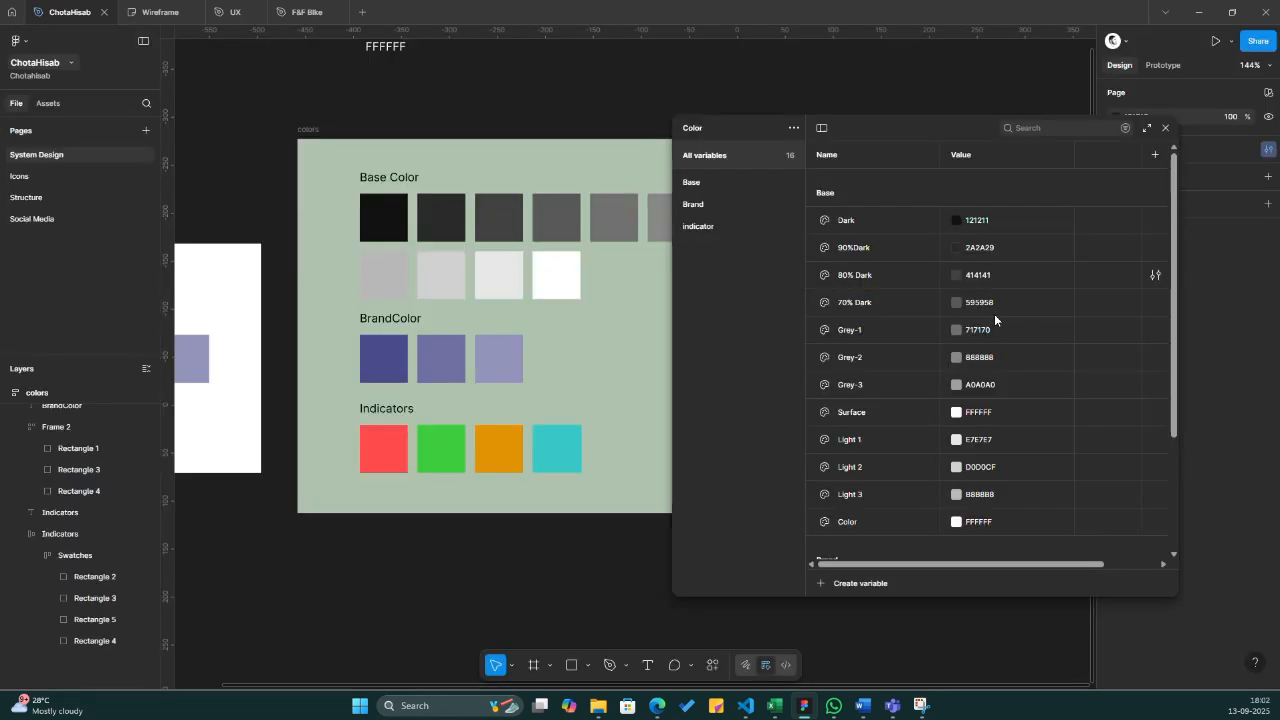
pyautogui.scroll(-5, 1000, 478)
pyautogui.click(953, 547)
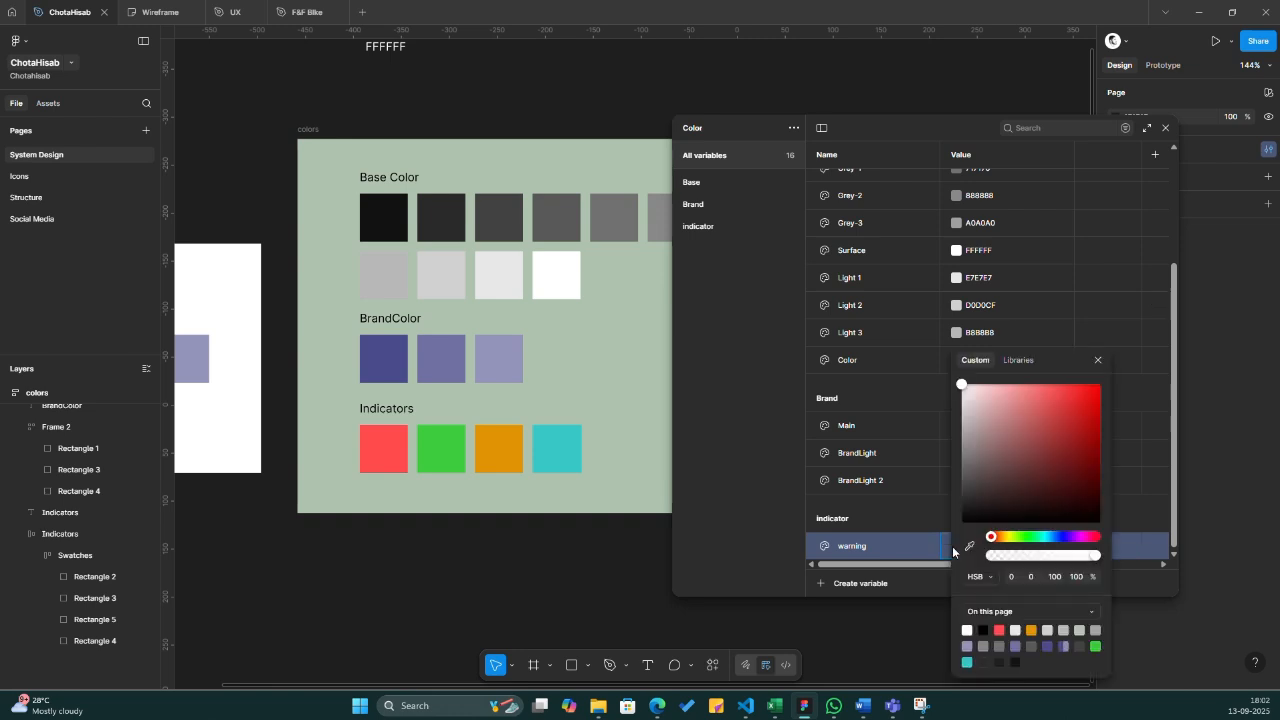
pyautogui.click(969, 546)
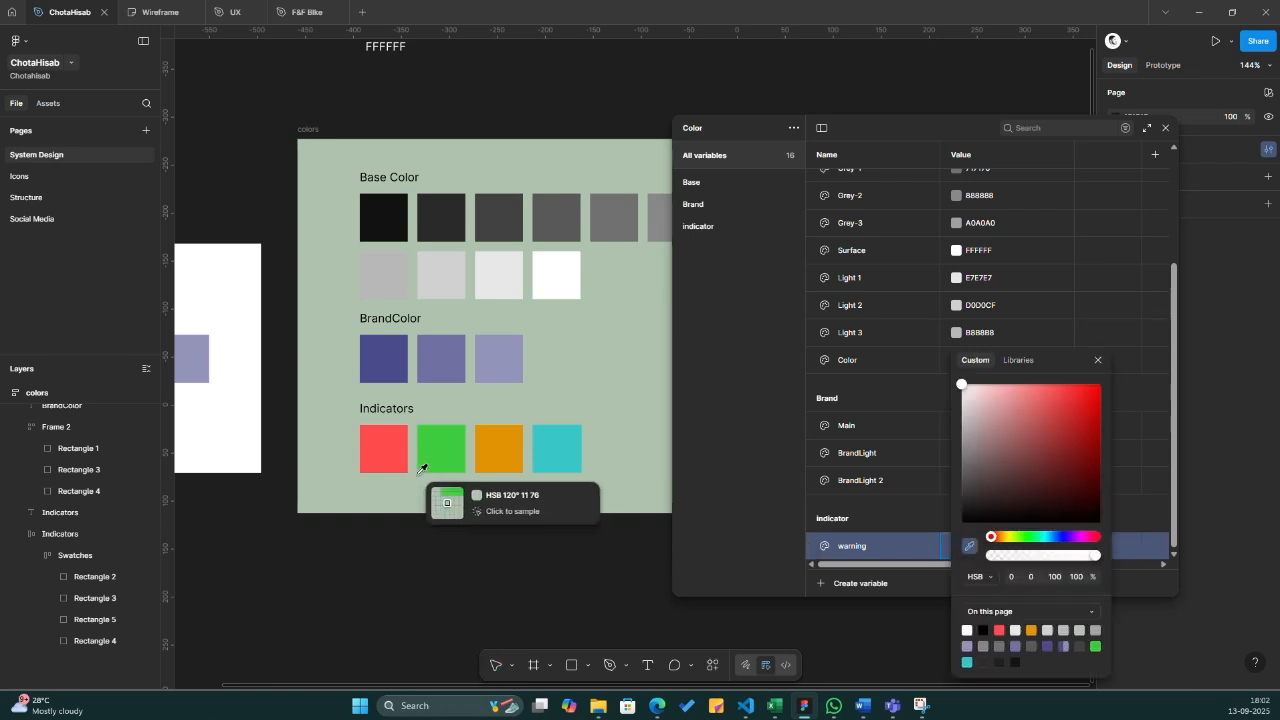
pyautogui.click(395, 450)
pyautogui.click(635, 423)
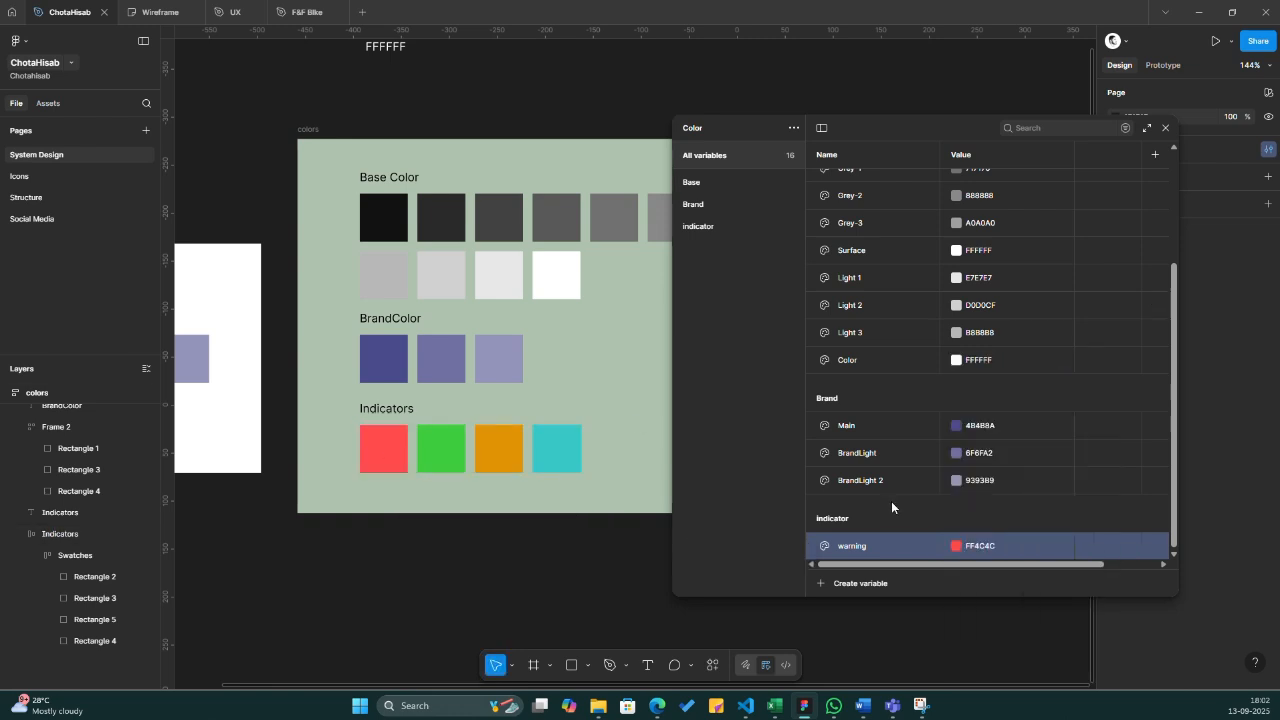
# - Duplicate the warning variable as Success and set its value to 3DCC3D, sampled from the green Indicators swatch
pyautogui.hotkey('ctrl', 'd')
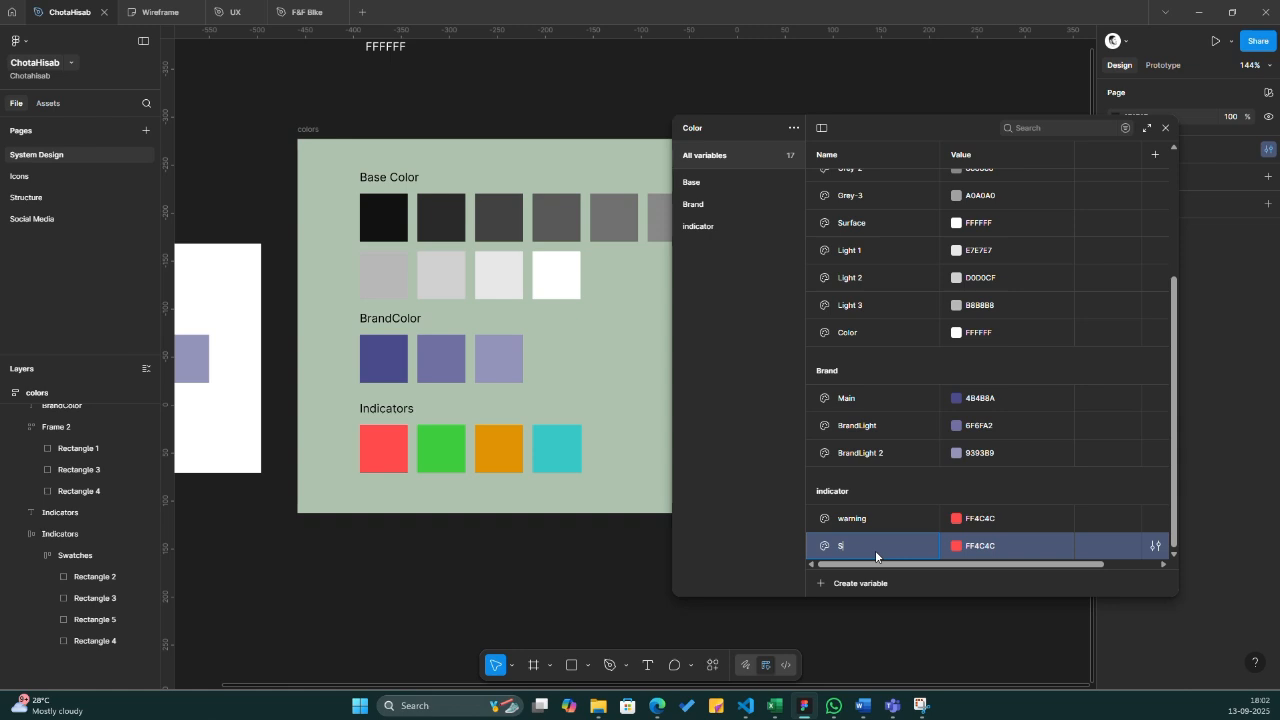
pyautogui.write('Success')
pyautogui.press('Return')
pyautogui.click(955, 547)
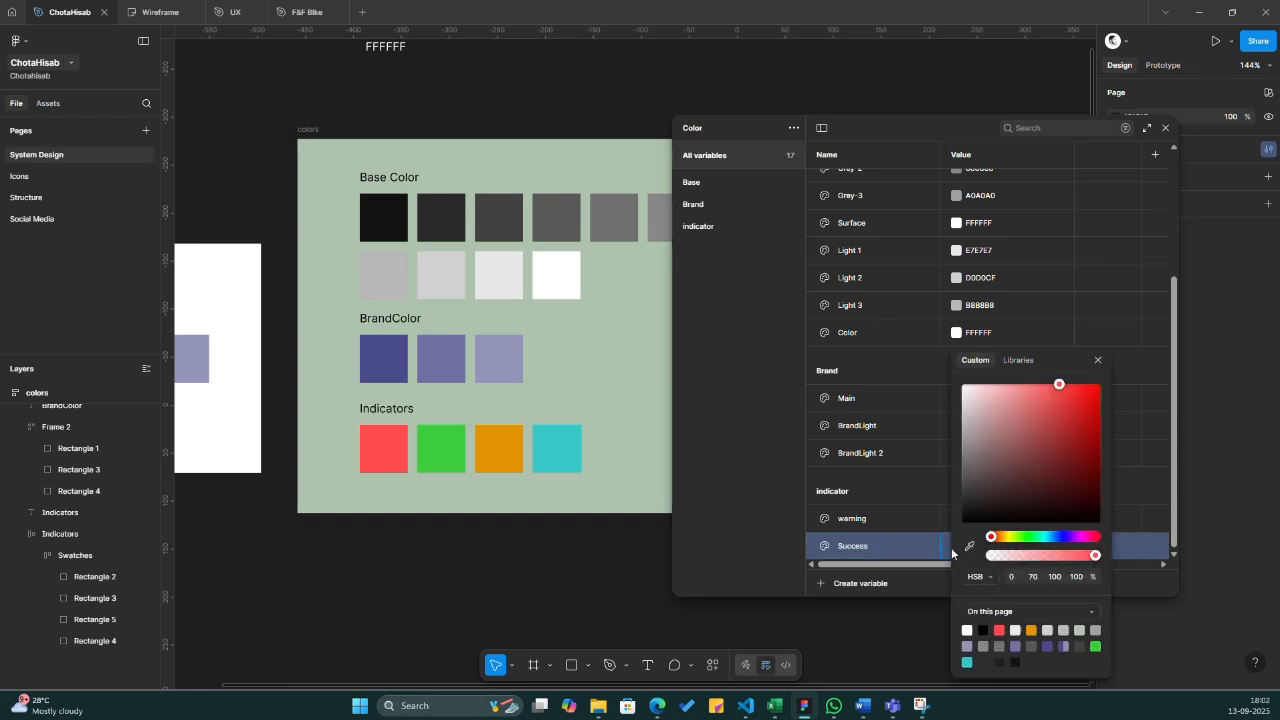
pyautogui.click(448, 452)
pyautogui.click(703, 462)
pyautogui.click(726, 465)
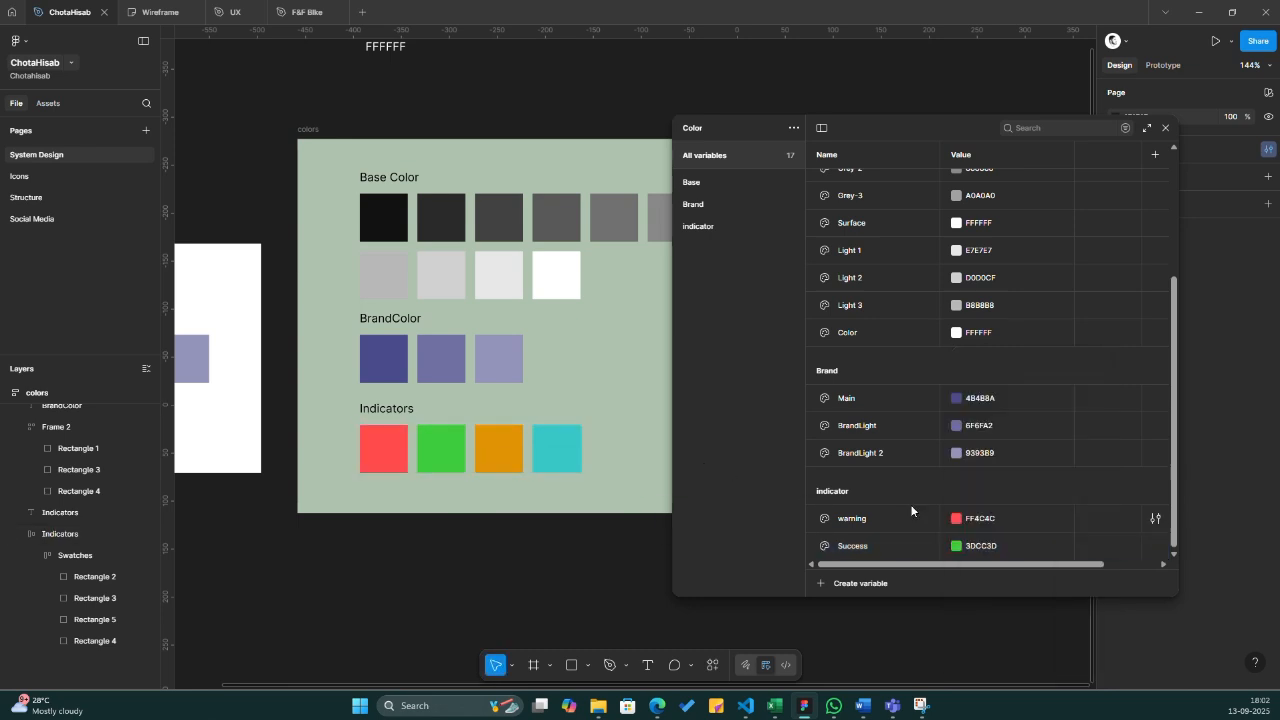
# - Duplicate Success, rename the red warning variable Danger, and name the duplicate Warning
pyautogui.hotkey('ctrl', 'd')
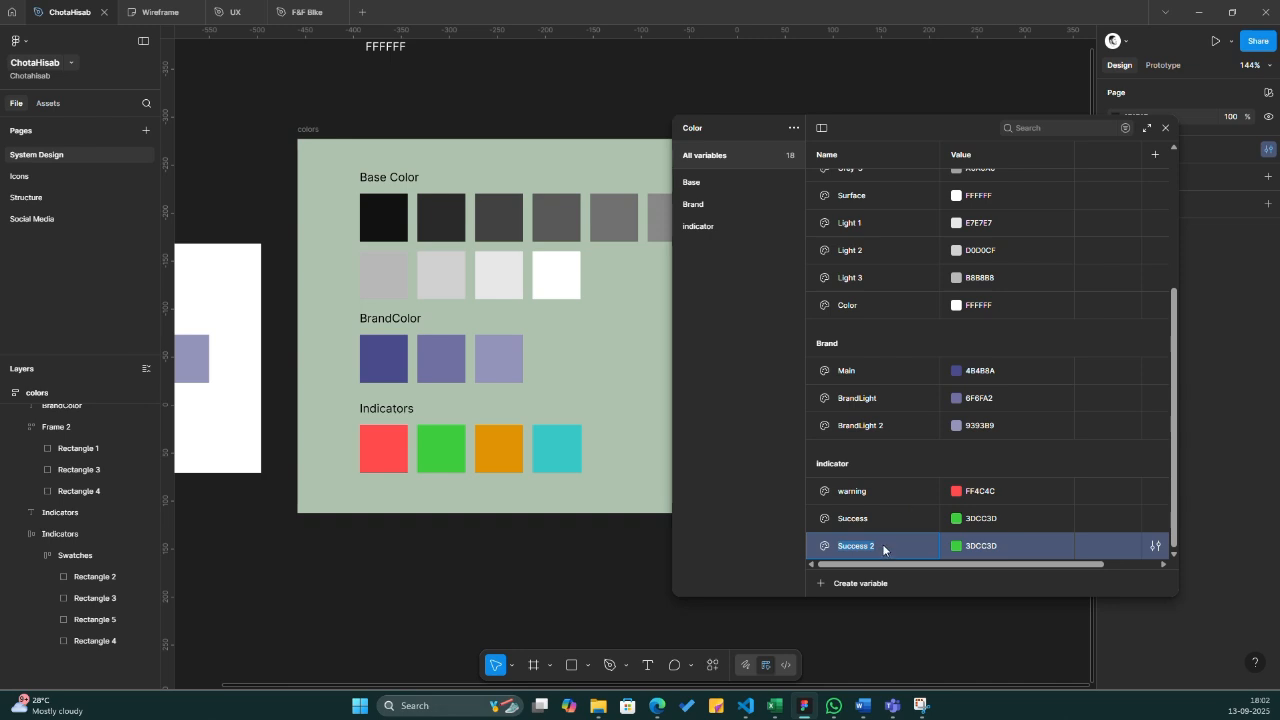
pyautogui.click(851, 494)
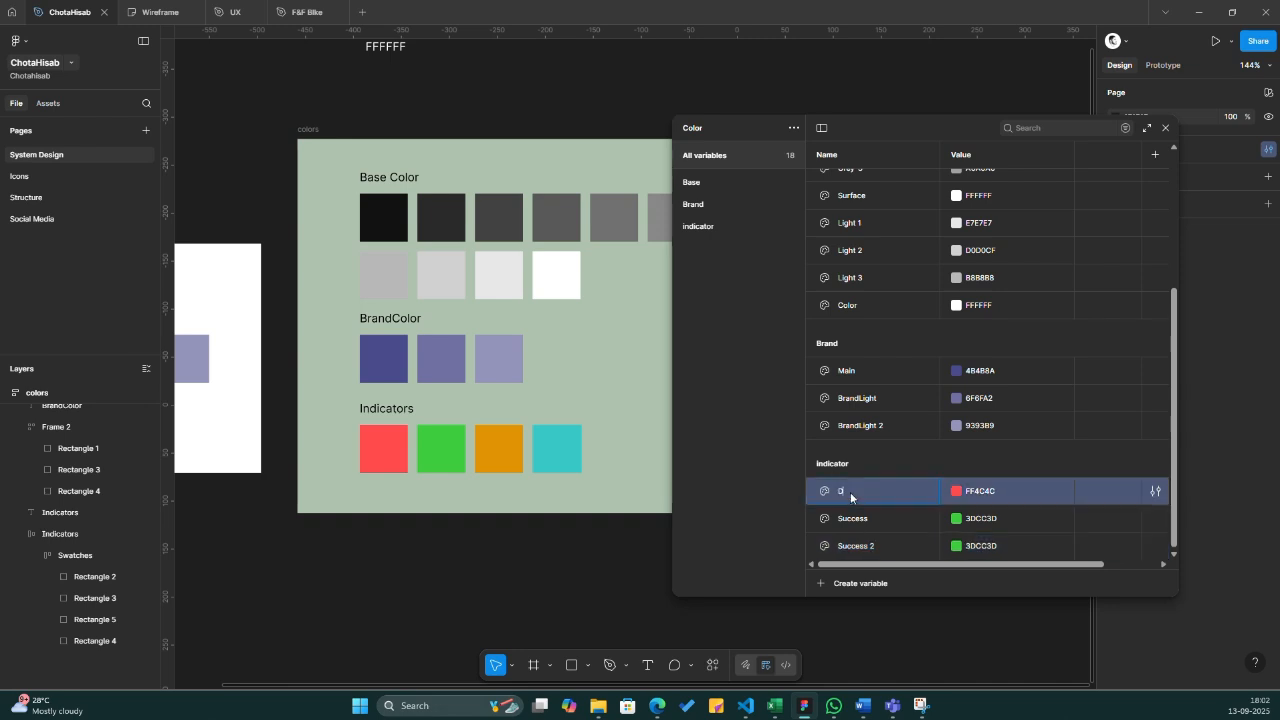
pyautogui.doubleClick(865, 546)
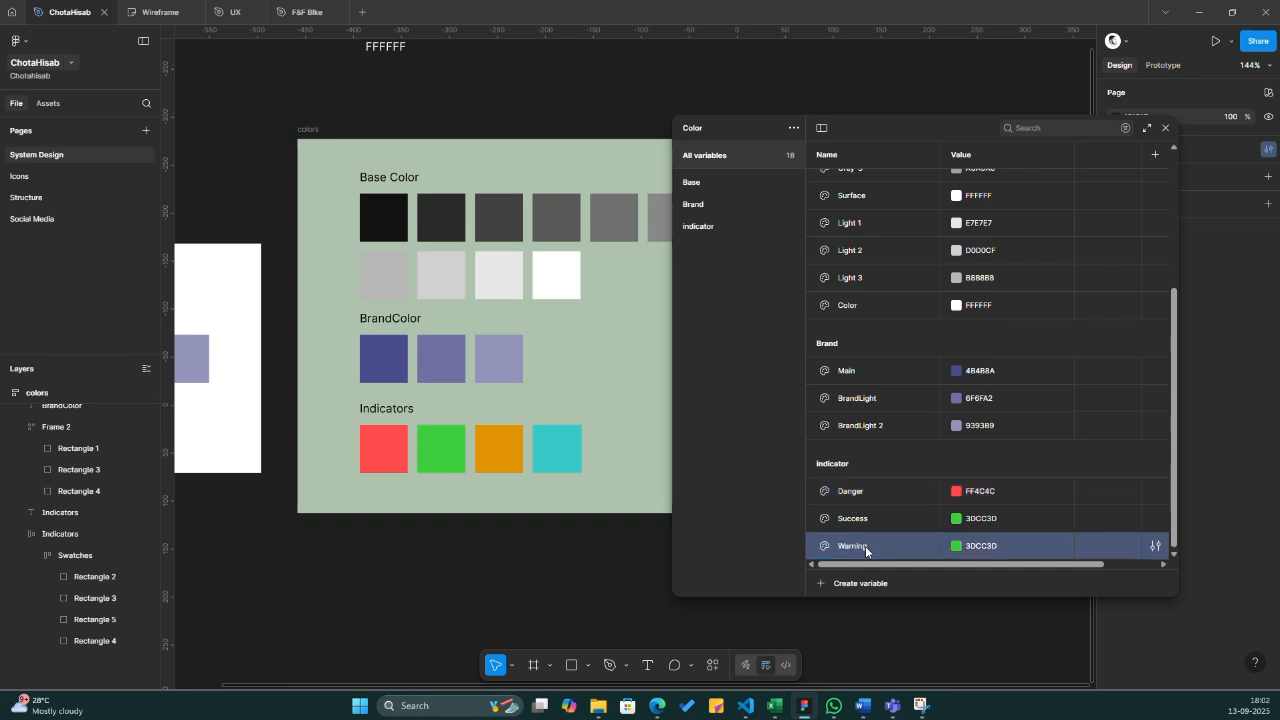
# - Set the Warning variable to the orange of the third Indicators swatch, HSB 39, 98, 88, by sampling it
pyautogui.click(956, 546)
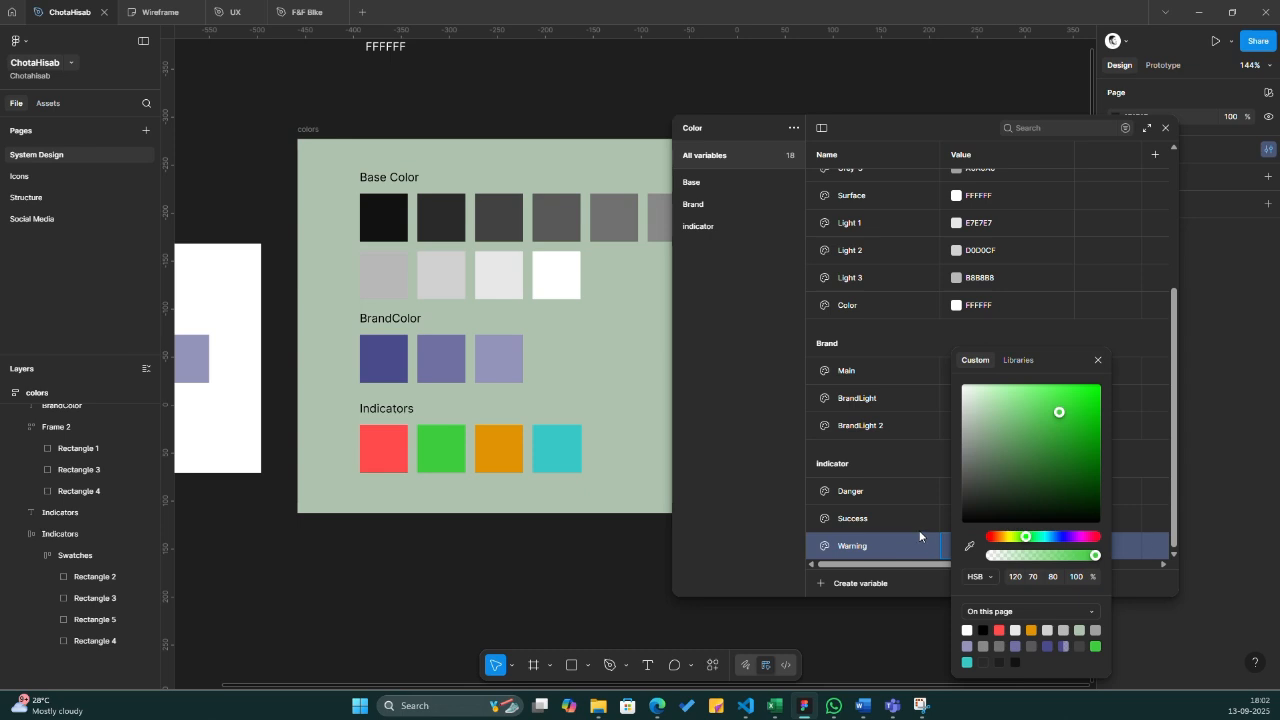
pyautogui.click(970, 547)
pyautogui.click(498, 450)
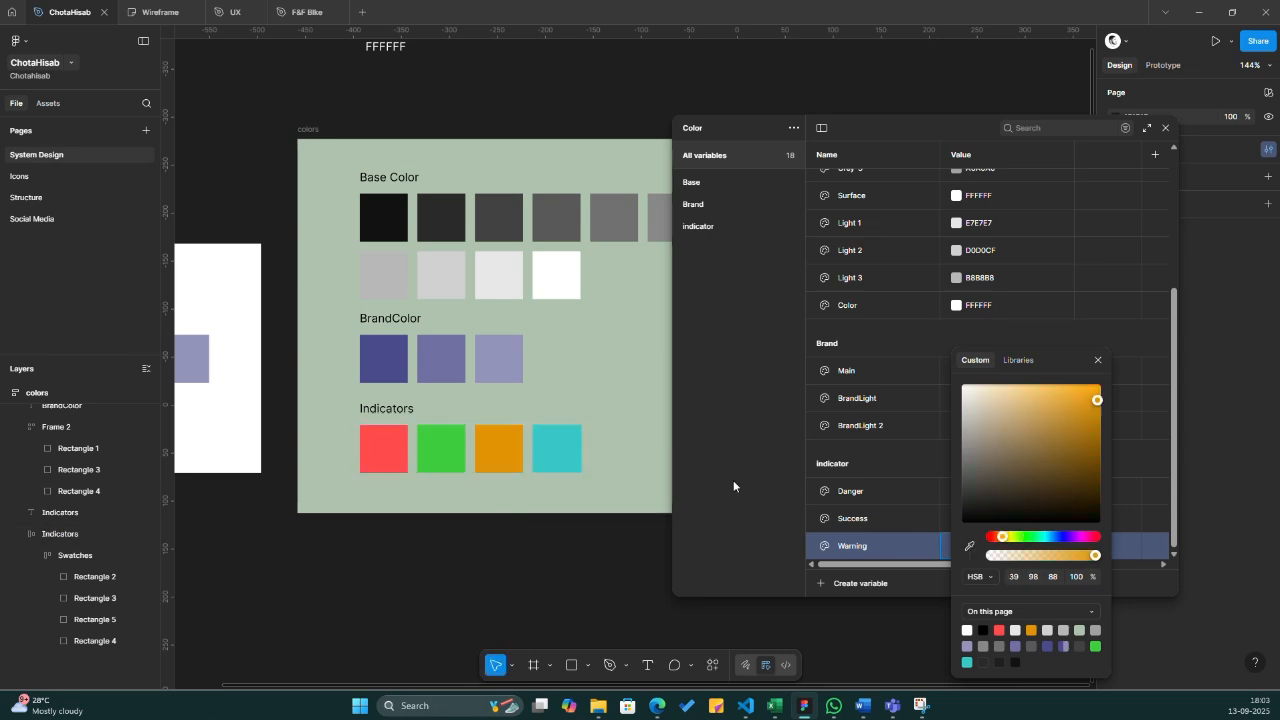
# - Duplicate the Warning variable as Information and set its value to 38C7C7, sampled from the teal Indicators swatch
pyautogui.click(738, 503)
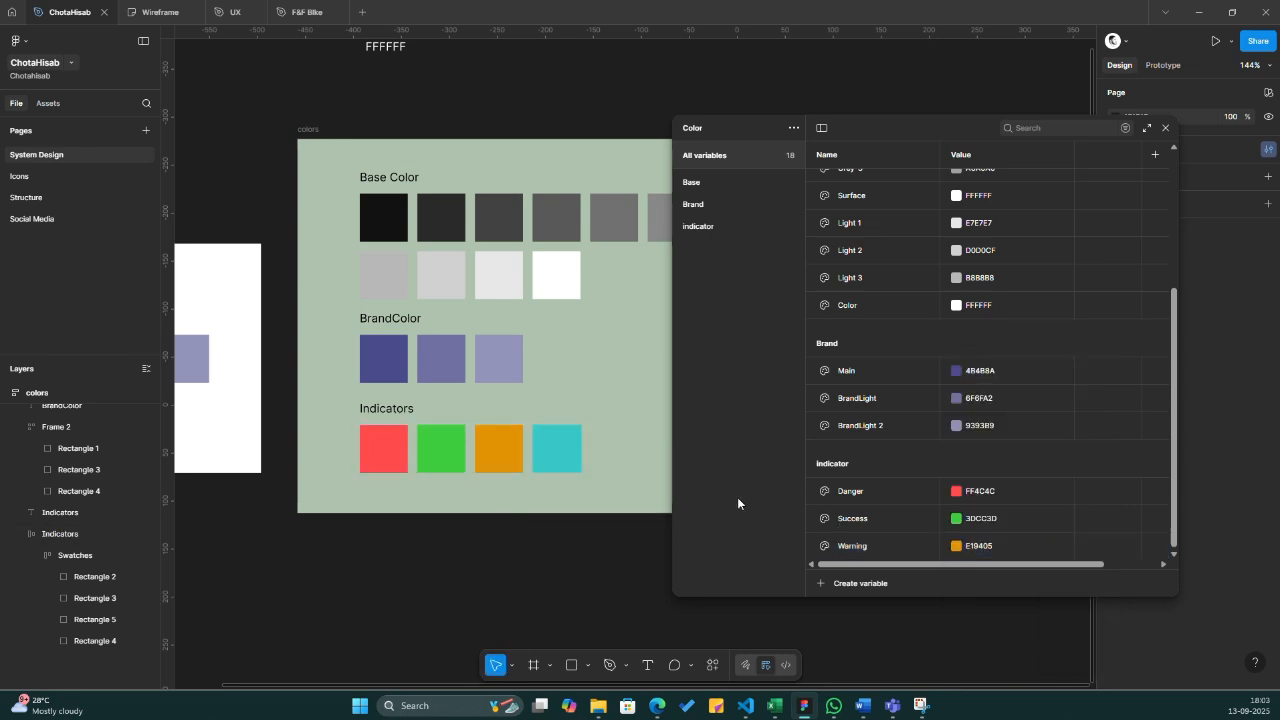
pyautogui.click(849, 547)
pyautogui.hotkey('shift', 'Return')
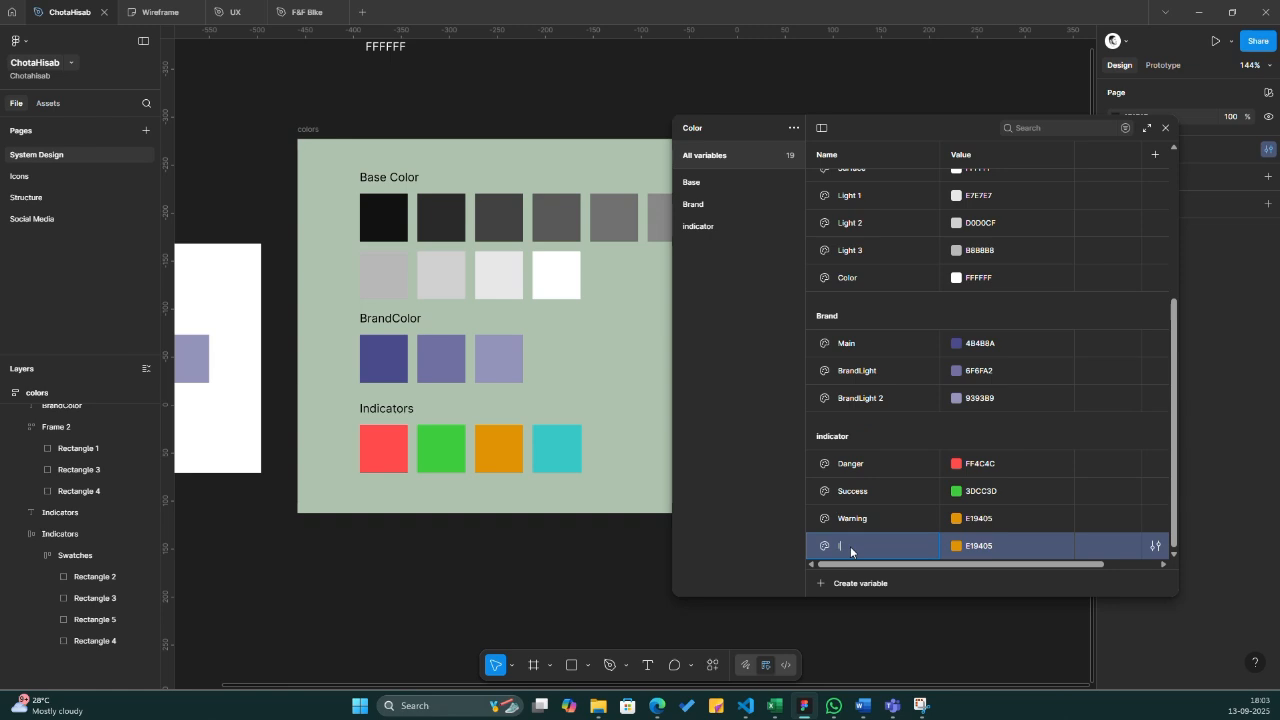
pyautogui.write('Information')
pyautogui.click(964, 548)
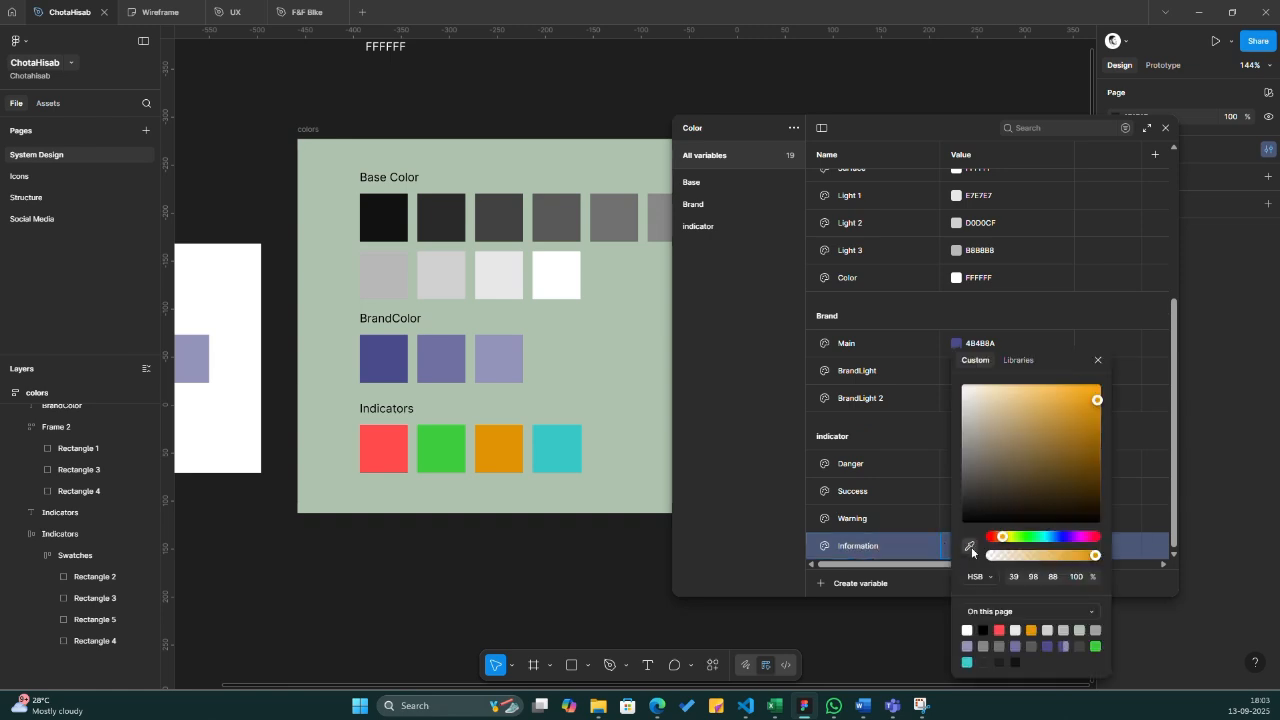
pyautogui.click(970, 548)
pyautogui.click(562, 452)
pyautogui.click(743, 440)
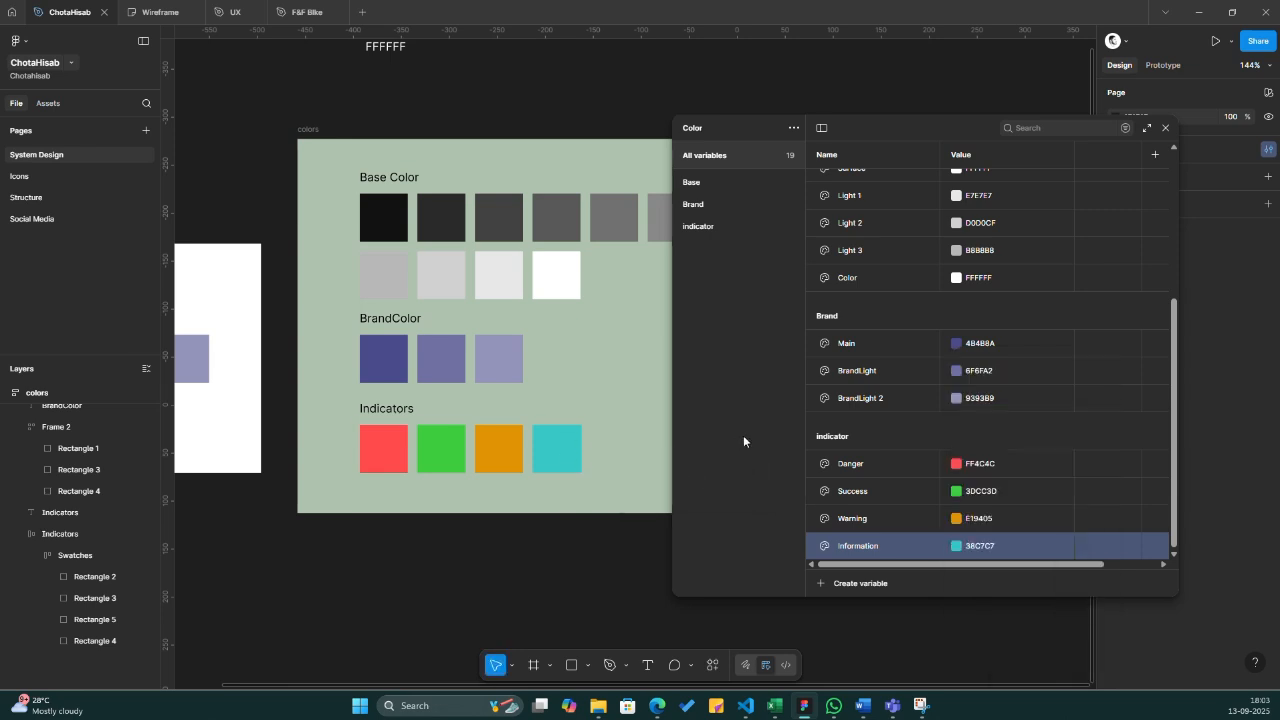
# - Review the variables in the Base, Brand and indicator groups, and close the variables window
pyautogui.click(702, 184)
pyautogui.click(704, 204)
pyautogui.click(711, 229)
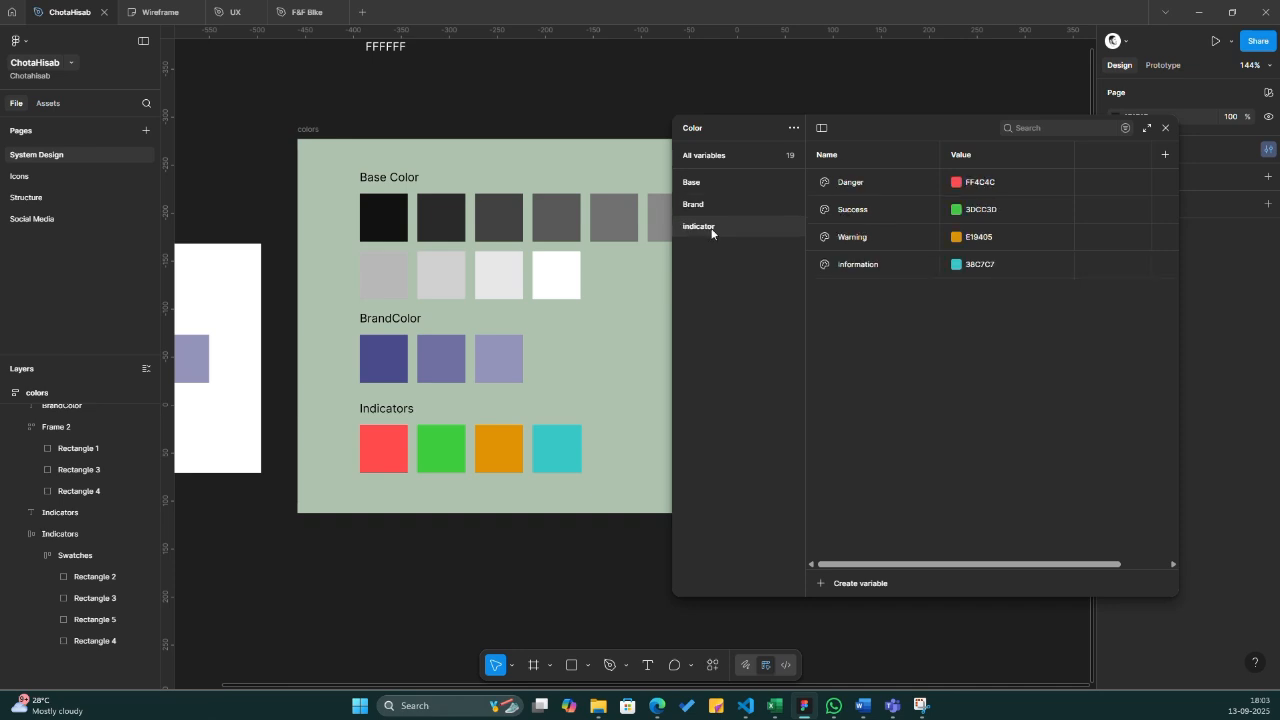
pyautogui.click(702, 180)
pyautogui.click(704, 204)
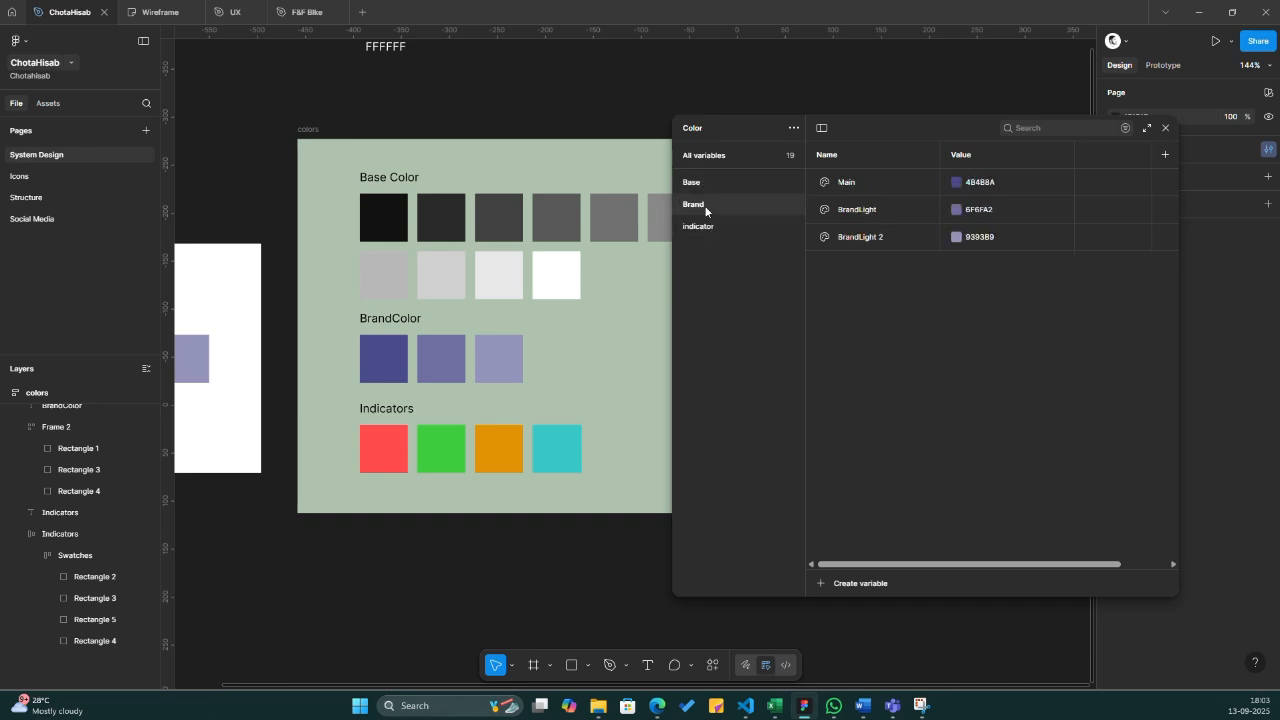
pyautogui.click(709, 227)
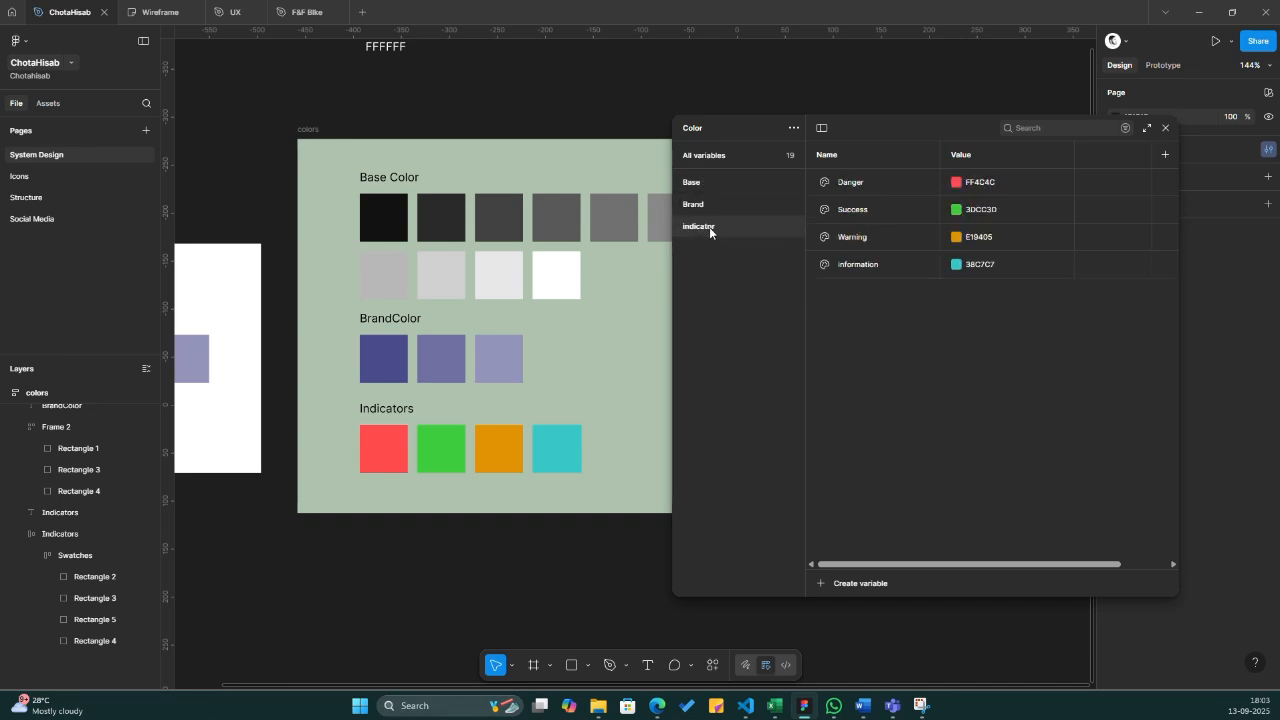
pyautogui.click(1165, 130)
# - Apply the Base/Dark variable as the fill of the first Base Color swatch
pyautogui.hscroll(-2, 700, 300)
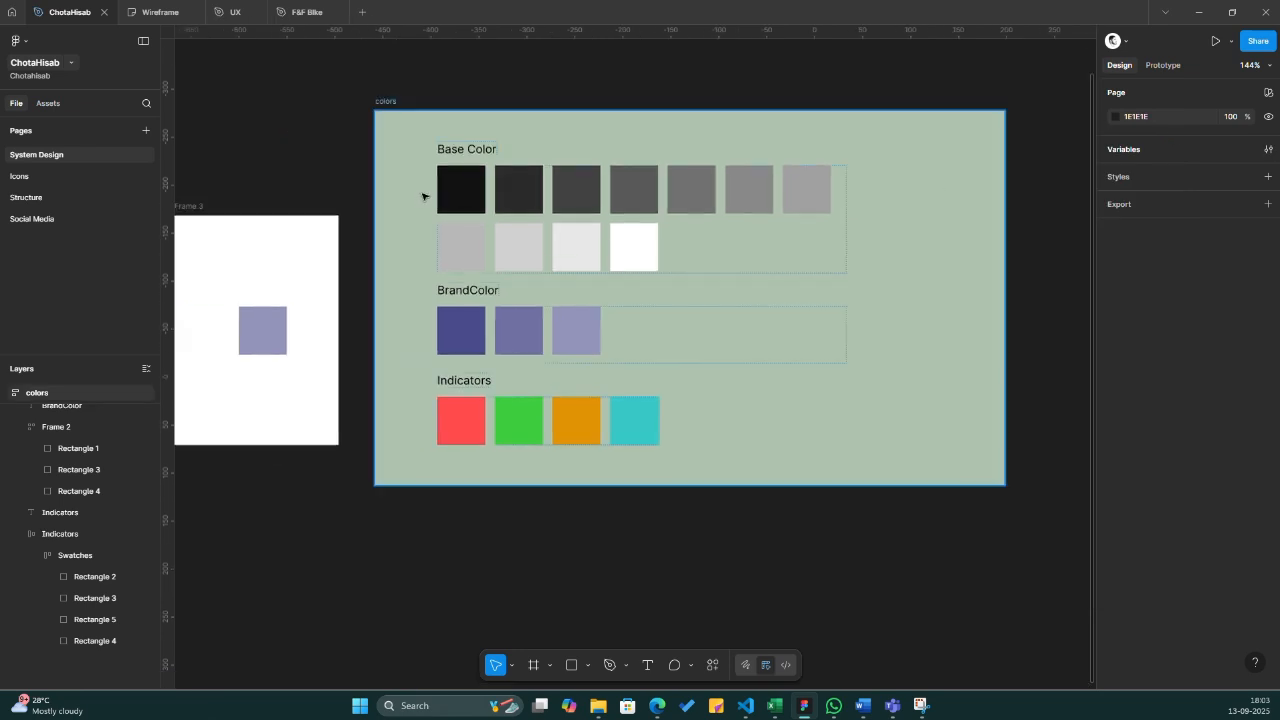
pyautogui.click(449, 191)
pyautogui.click(467, 196)
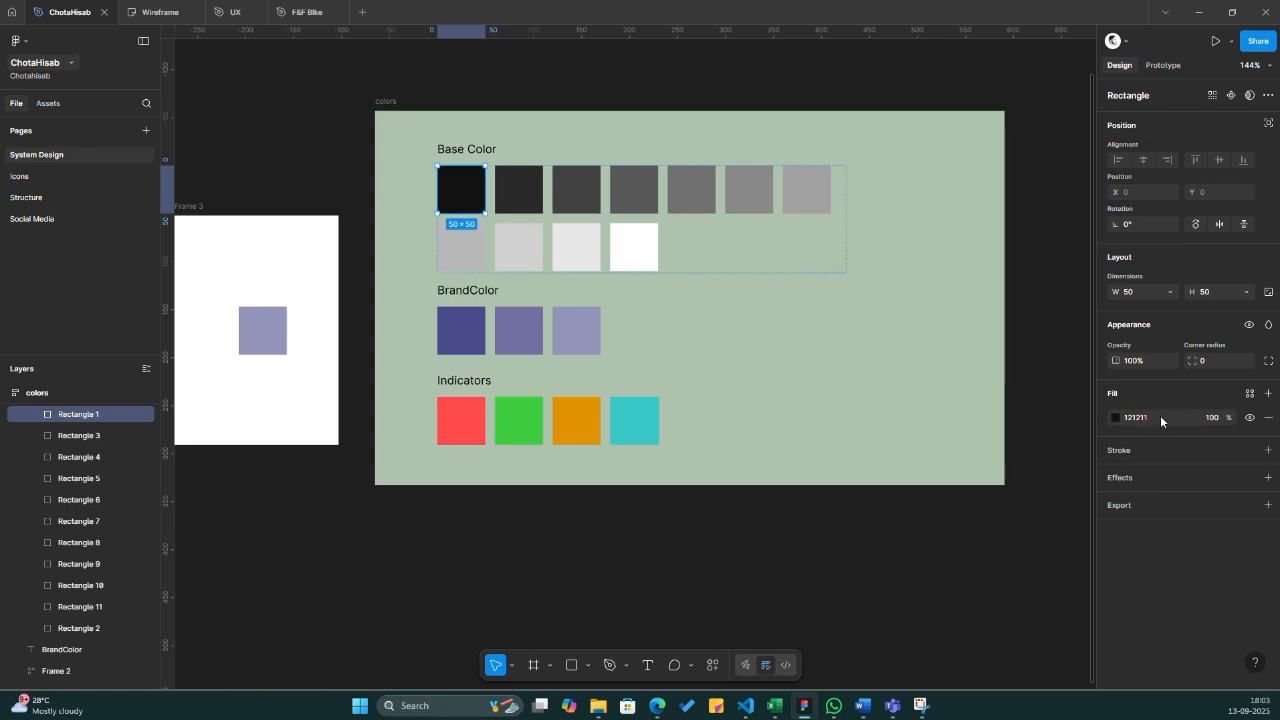
pyautogui.click(1249, 394)
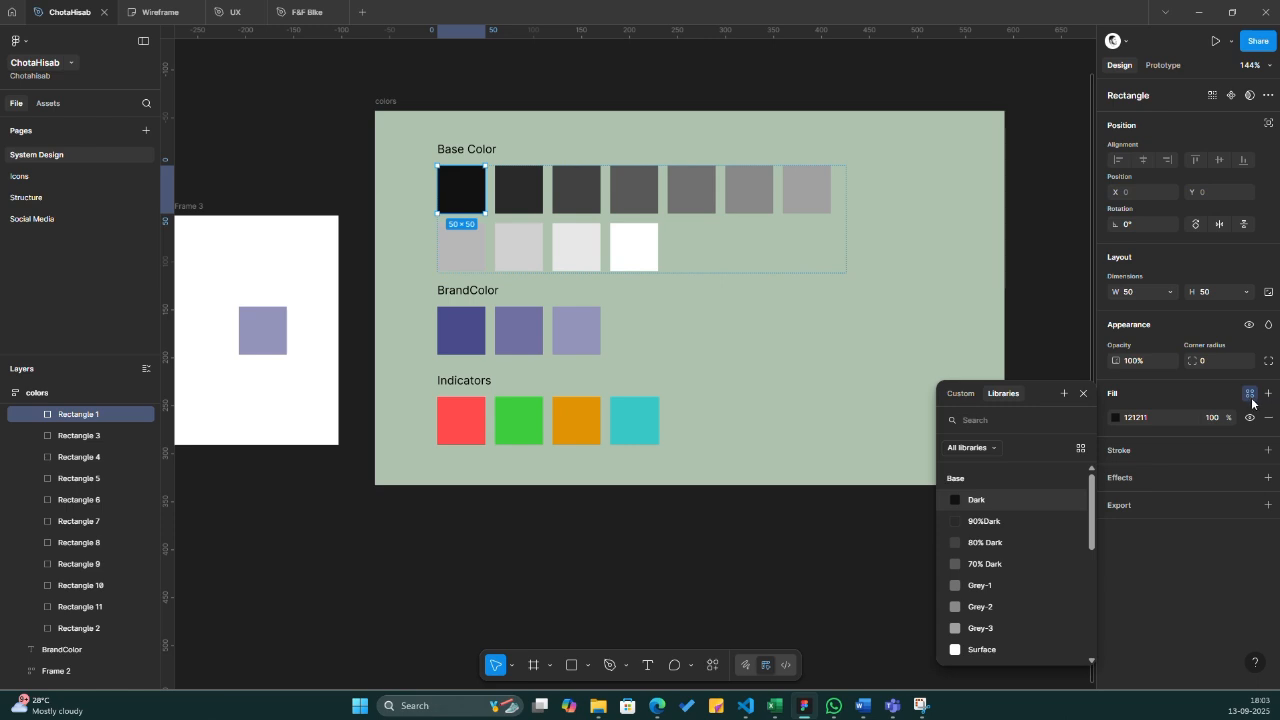
pyautogui.scroll(-5, 966, 566)
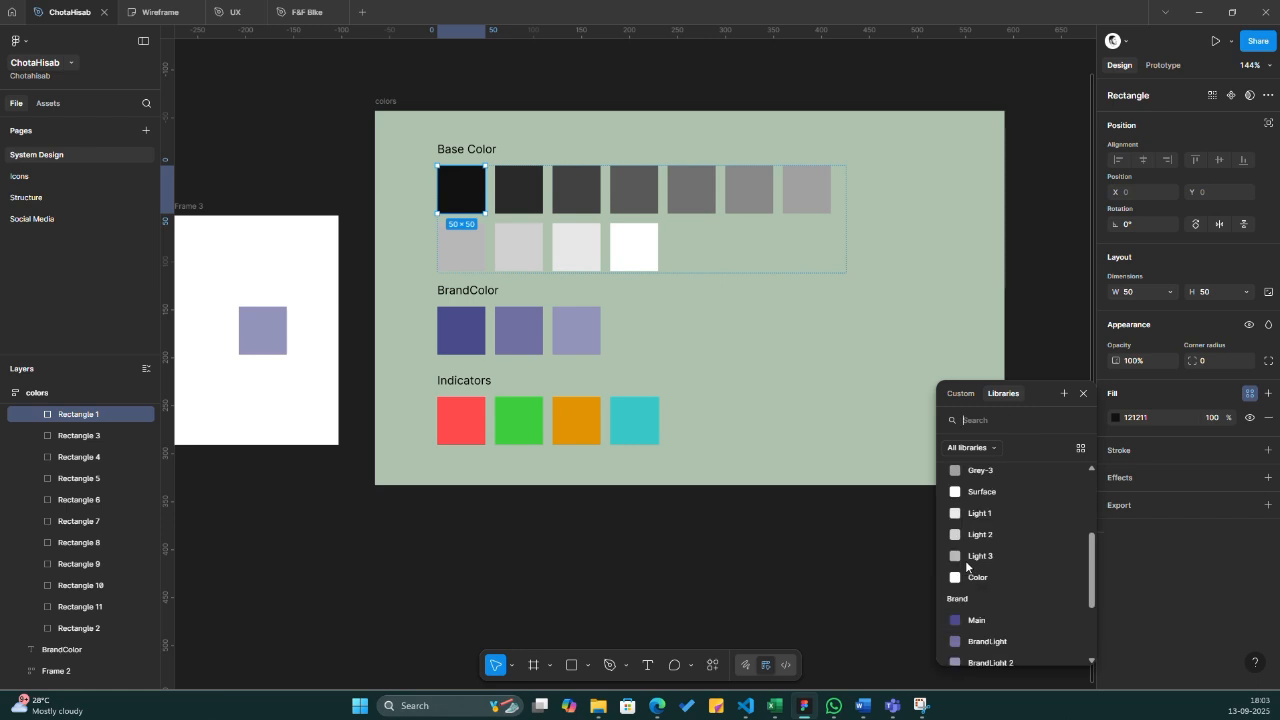
pyautogui.scroll(5, 966, 566)
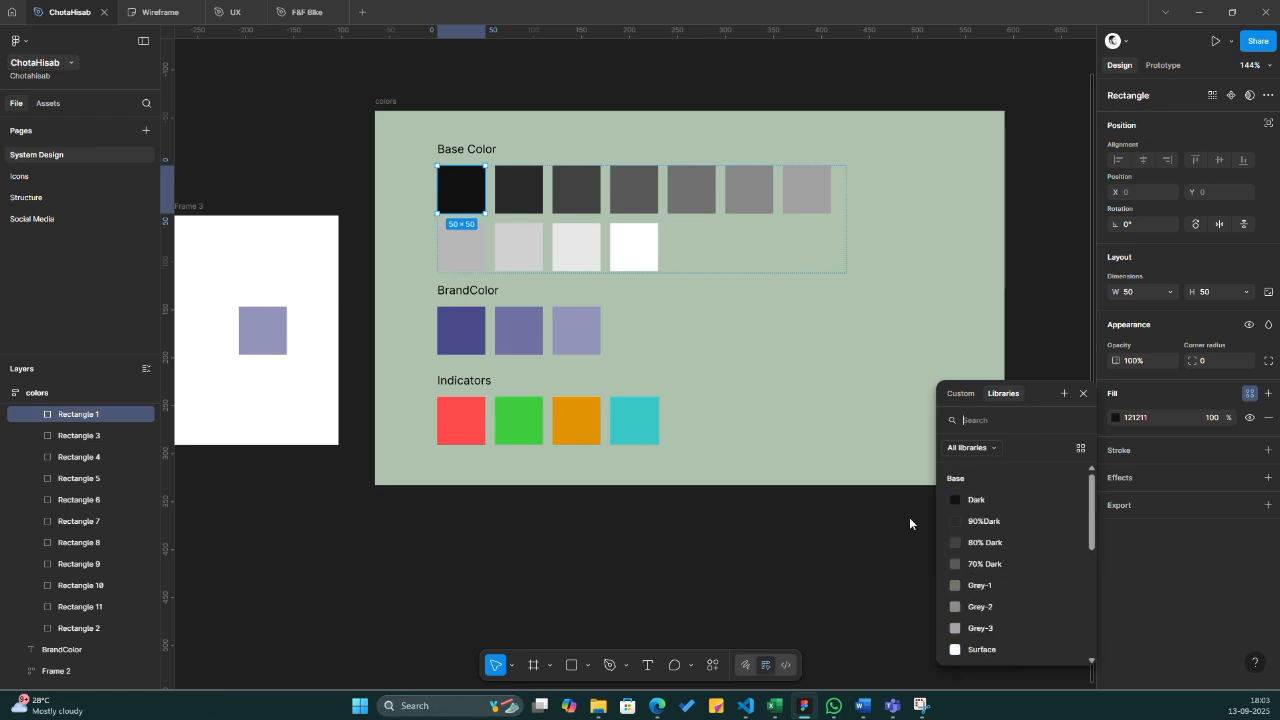
pyautogui.click(1004, 500)
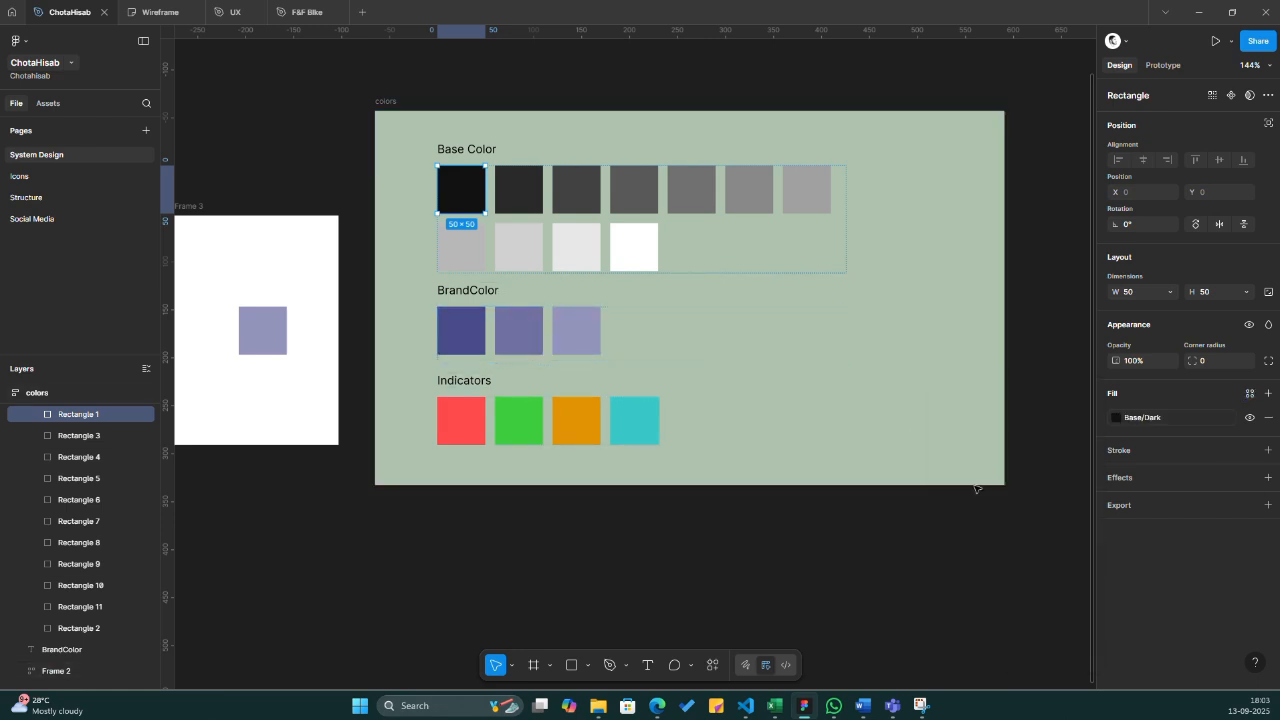
# - Apply the Base variables 90%Dark and 80% Dark to the fills of the second and third Base Color swatches
pyautogui.click(506, 208)
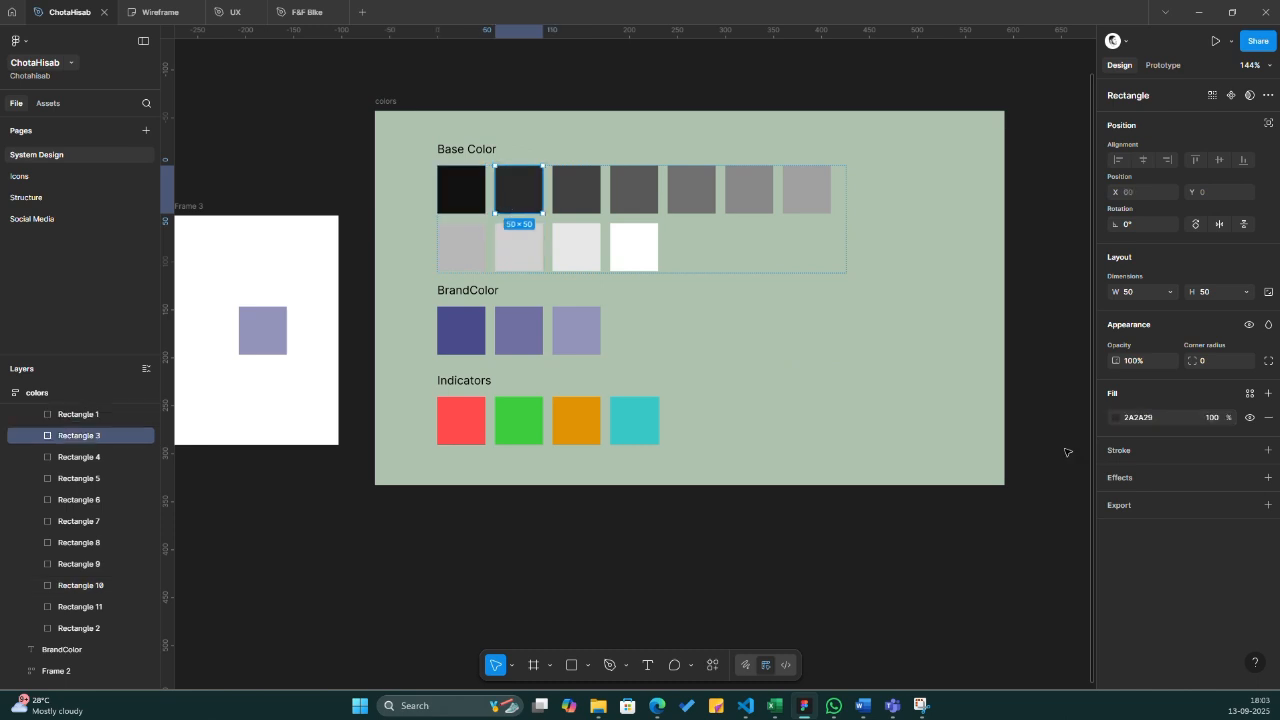
pyautogui.click(1250, 398)
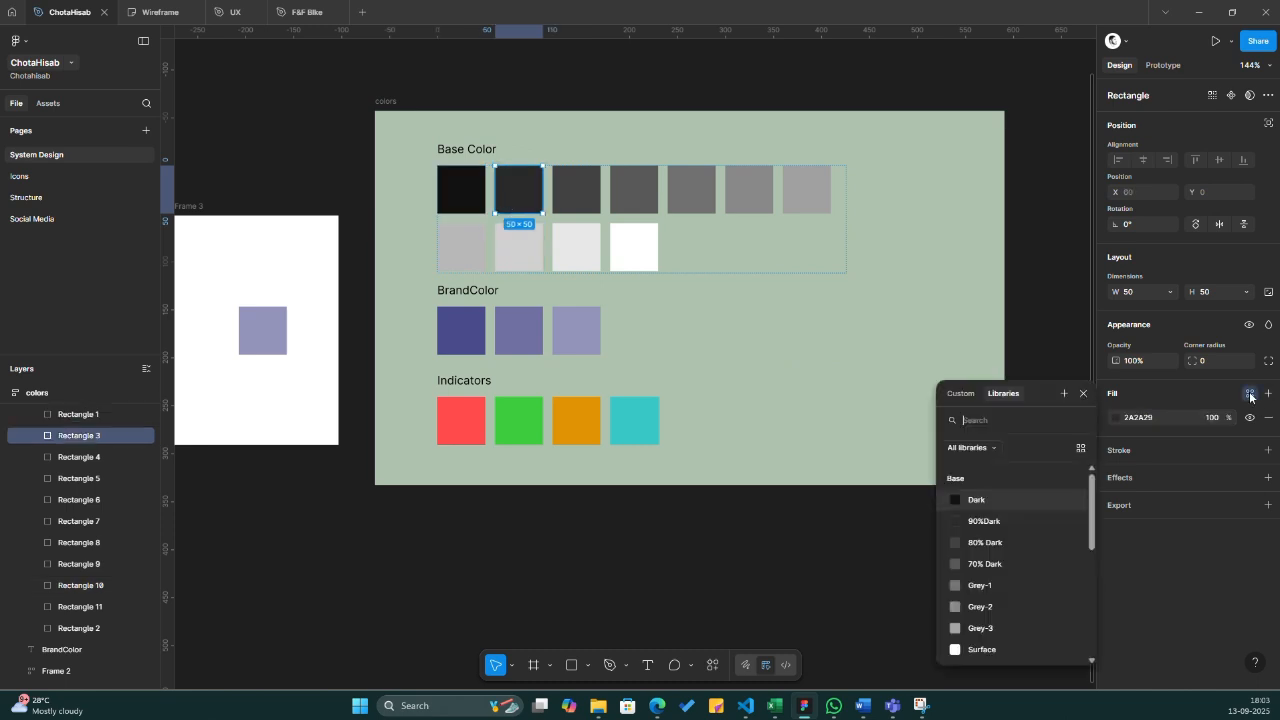
pyautogui.click(1040, 524)
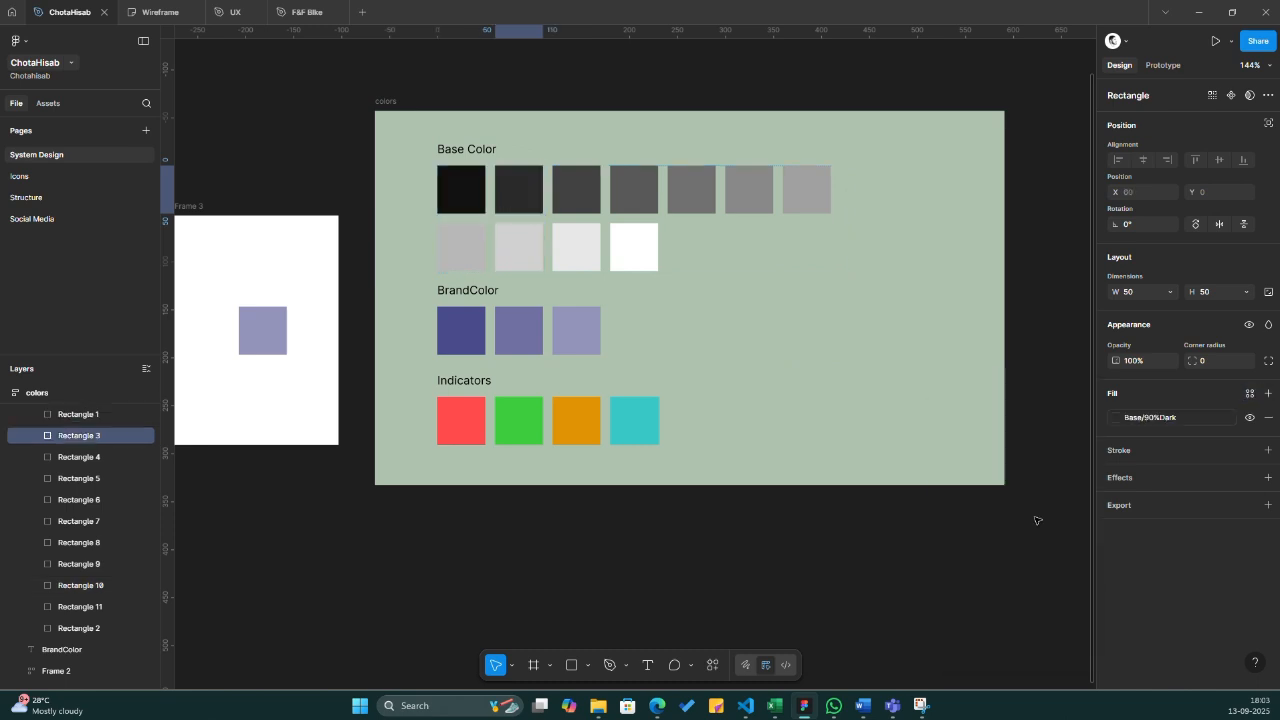
pyautogui.click(570, 189)
pyautogui.click(1249, 394)
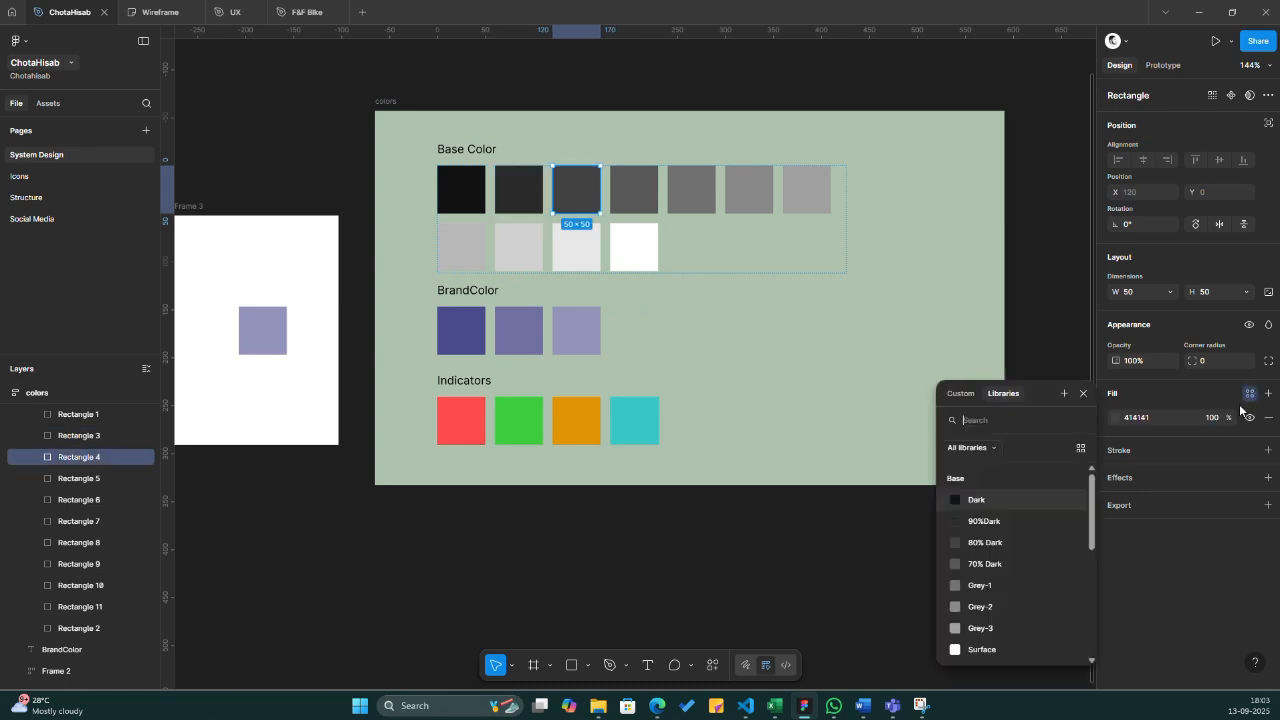
pyautogui.click(1027, 540)
# - Apply the Base variables 70% Dark and Grey-1 to the fills of the fourth and fifth Base Color swatches
pyautogui.click(634, 189)
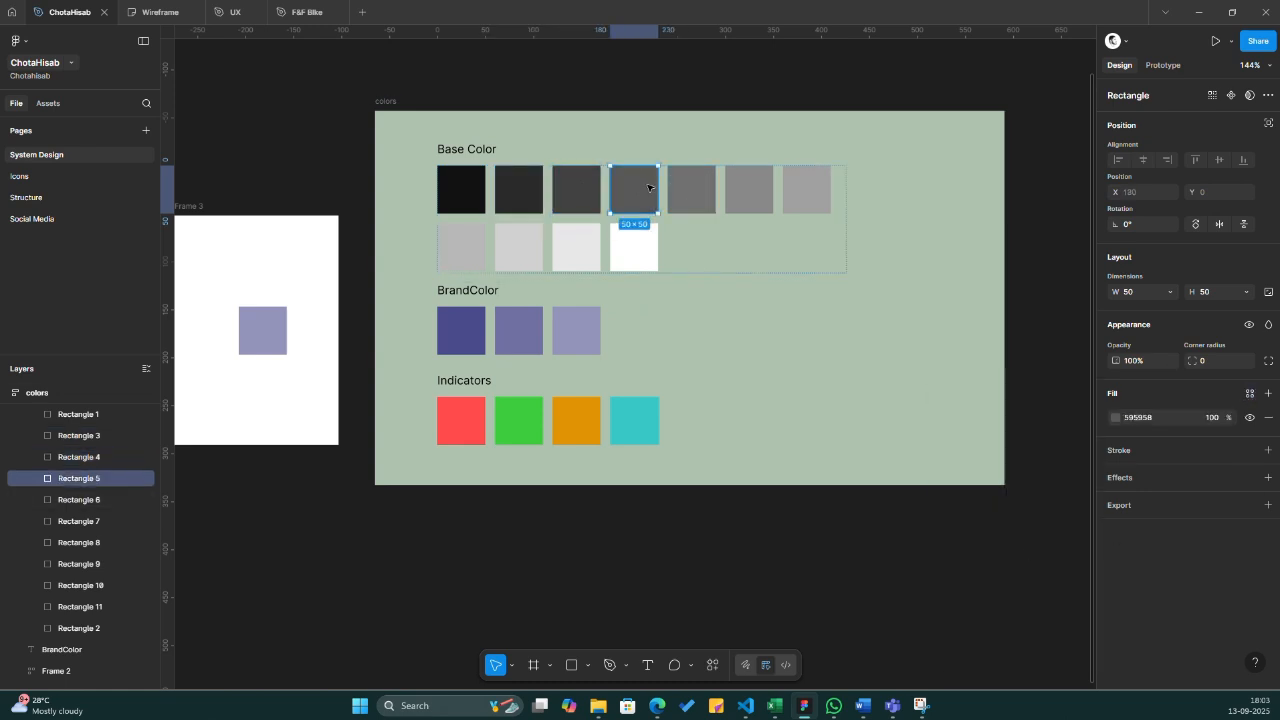
pyautogui.click(1249, 394)
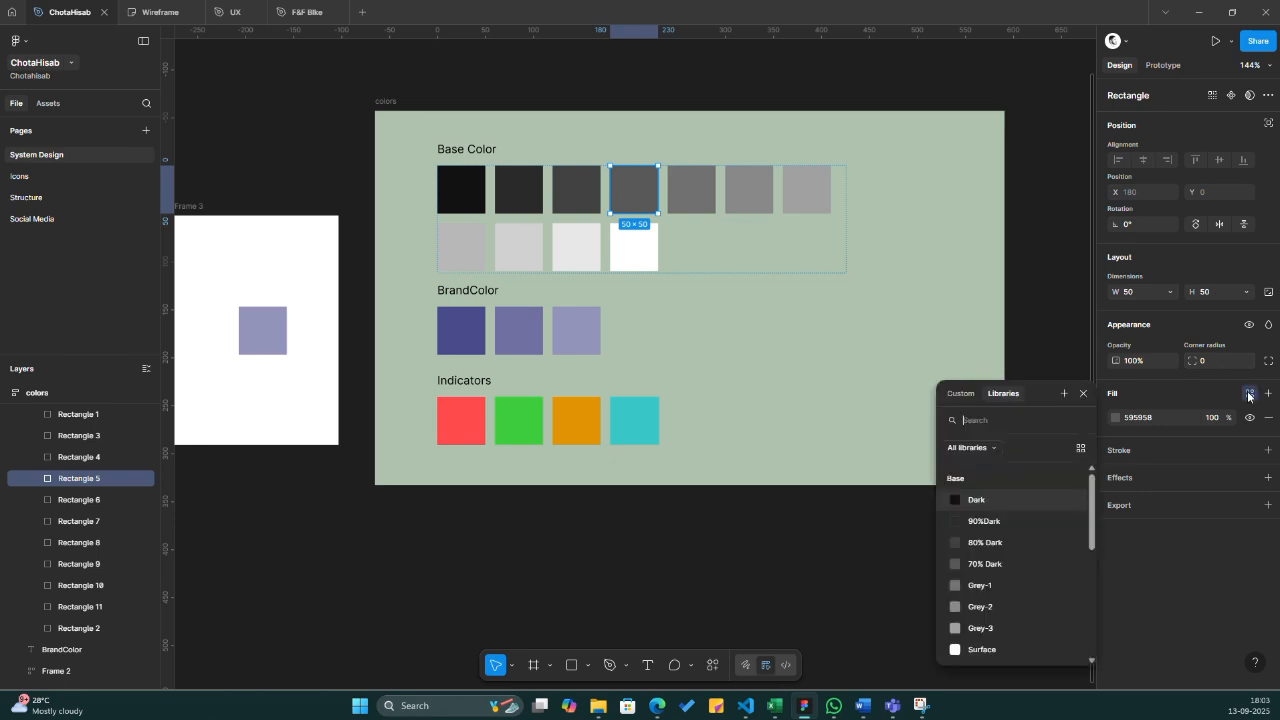
pyautogui.click(1002, 566)
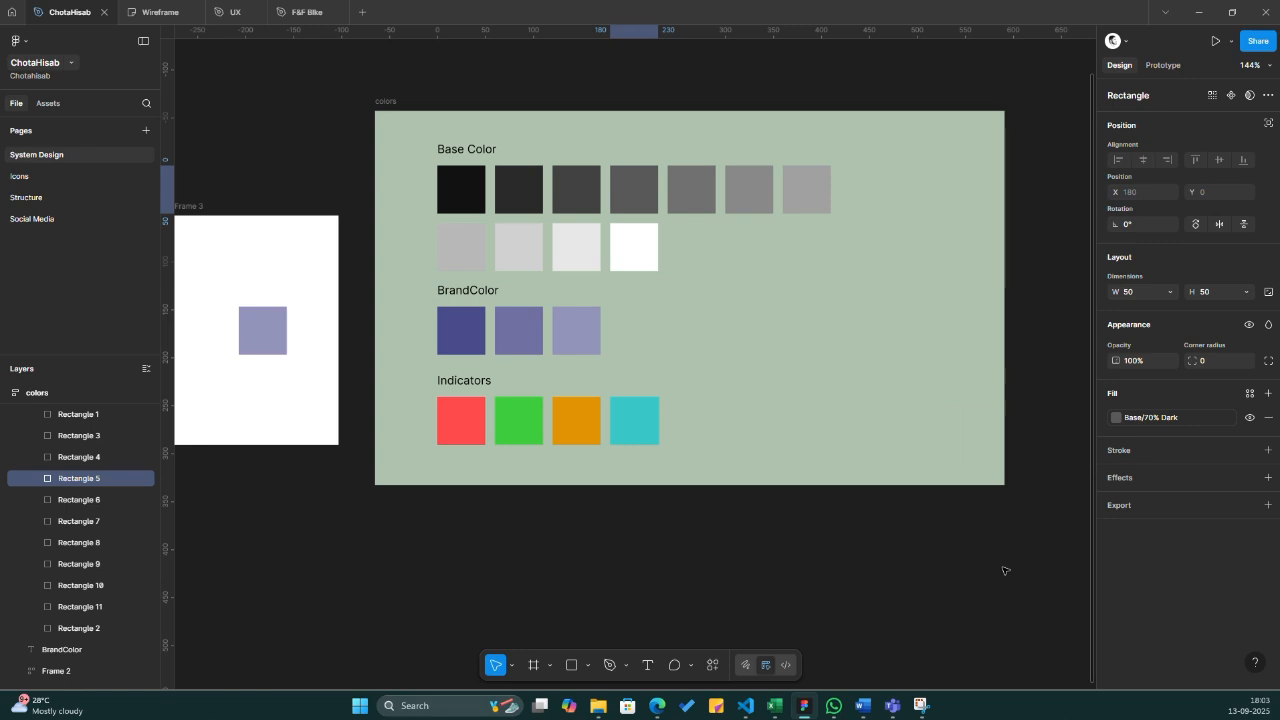
pyautogui.click(689, 208)
pyautogui.click(1249, 394)
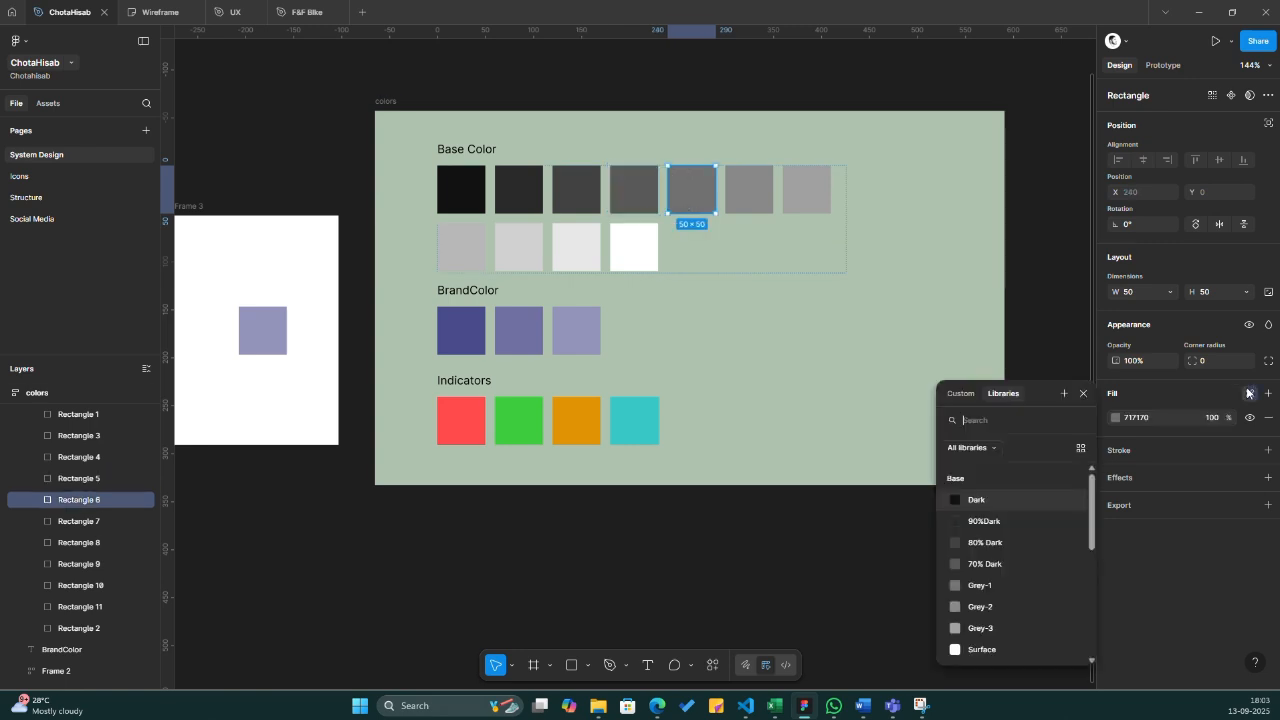
pyautogui.click(1012, 588)
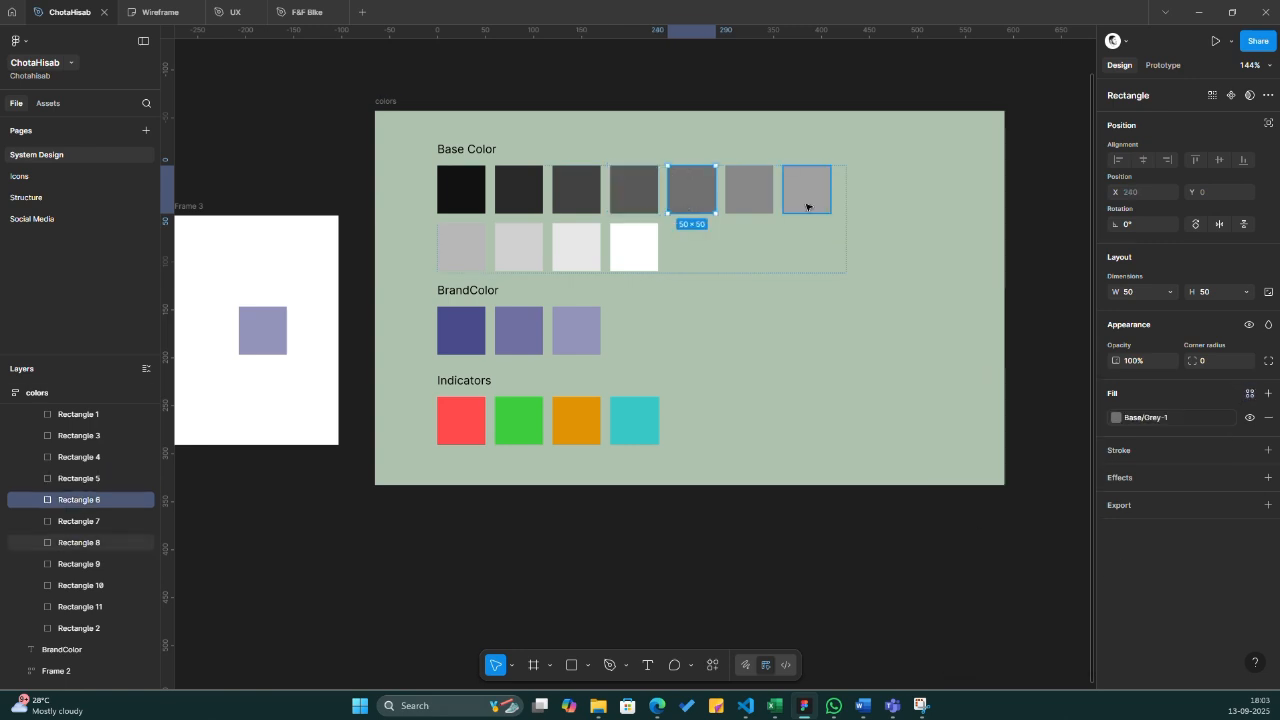
# - Apply the Base variables Grey-2 and Grey-3 to the fills of the sixth and seventh Base Color swatches
pyautogui.click(760, 198)
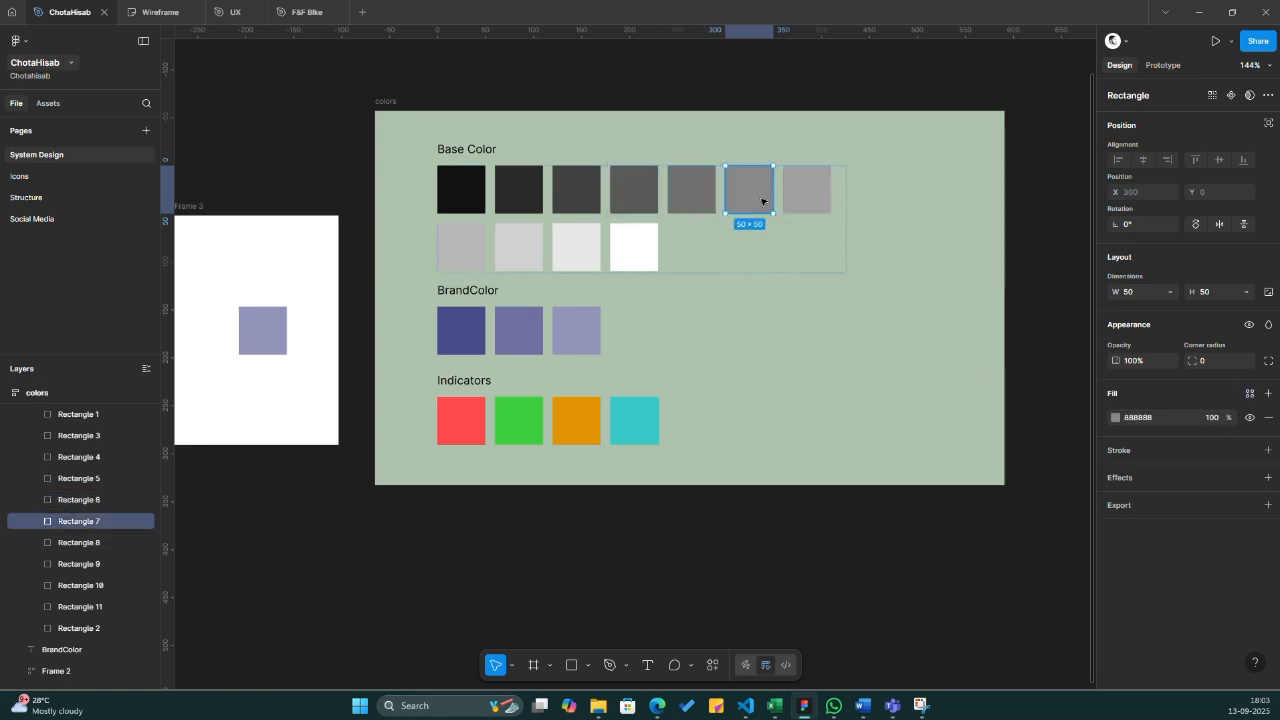
pyautogui.click(1249, 394)
pyautogui.click(1025, 585)
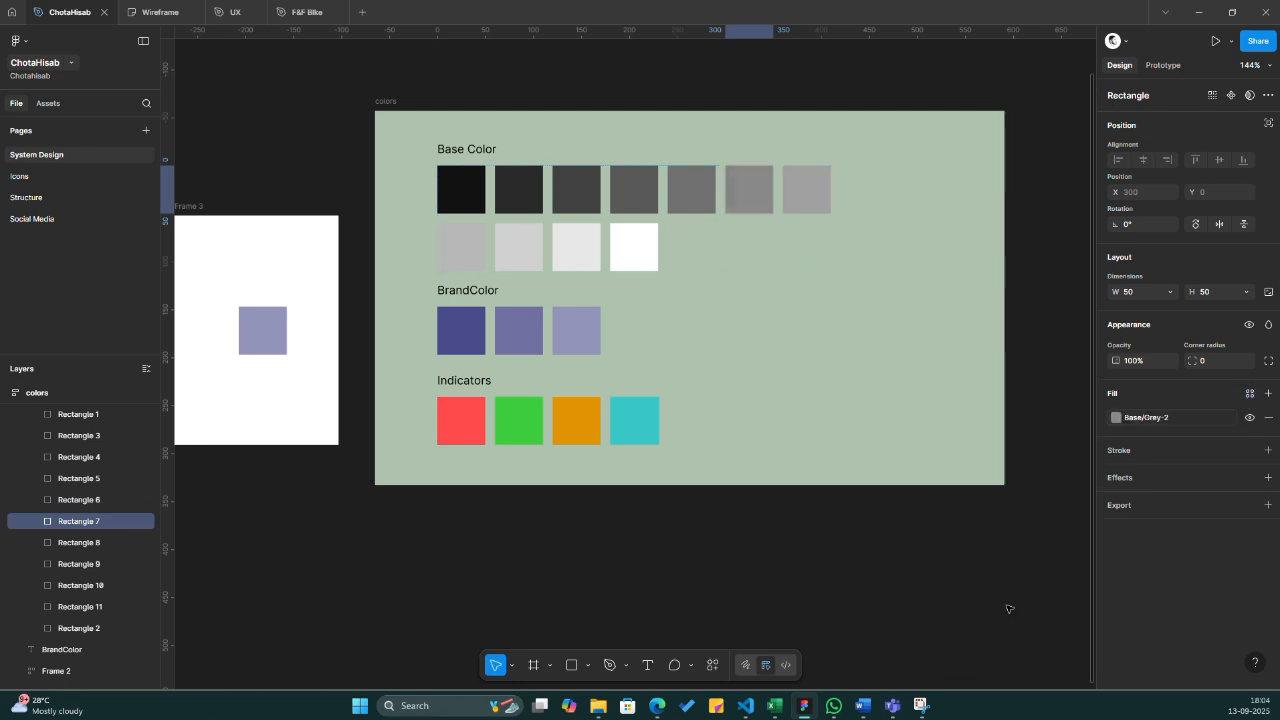
pyautogui.click(814, 182)
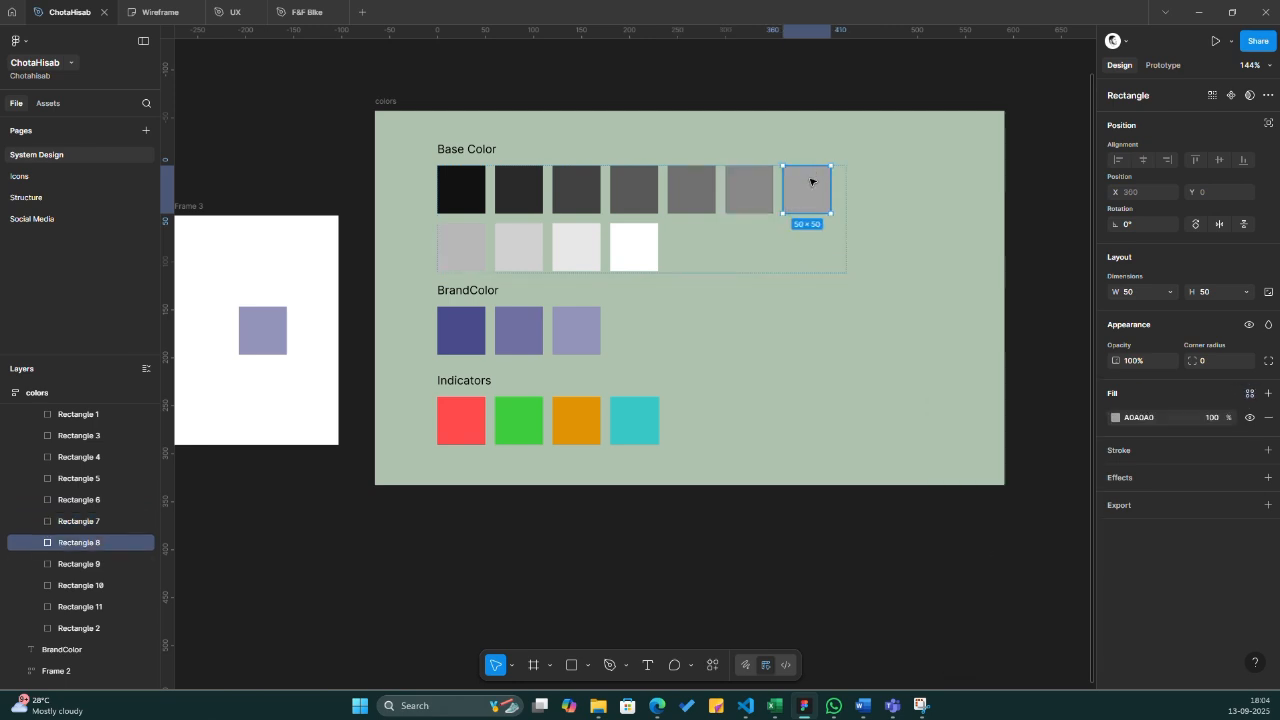
pyautogui.click(1249, 394)
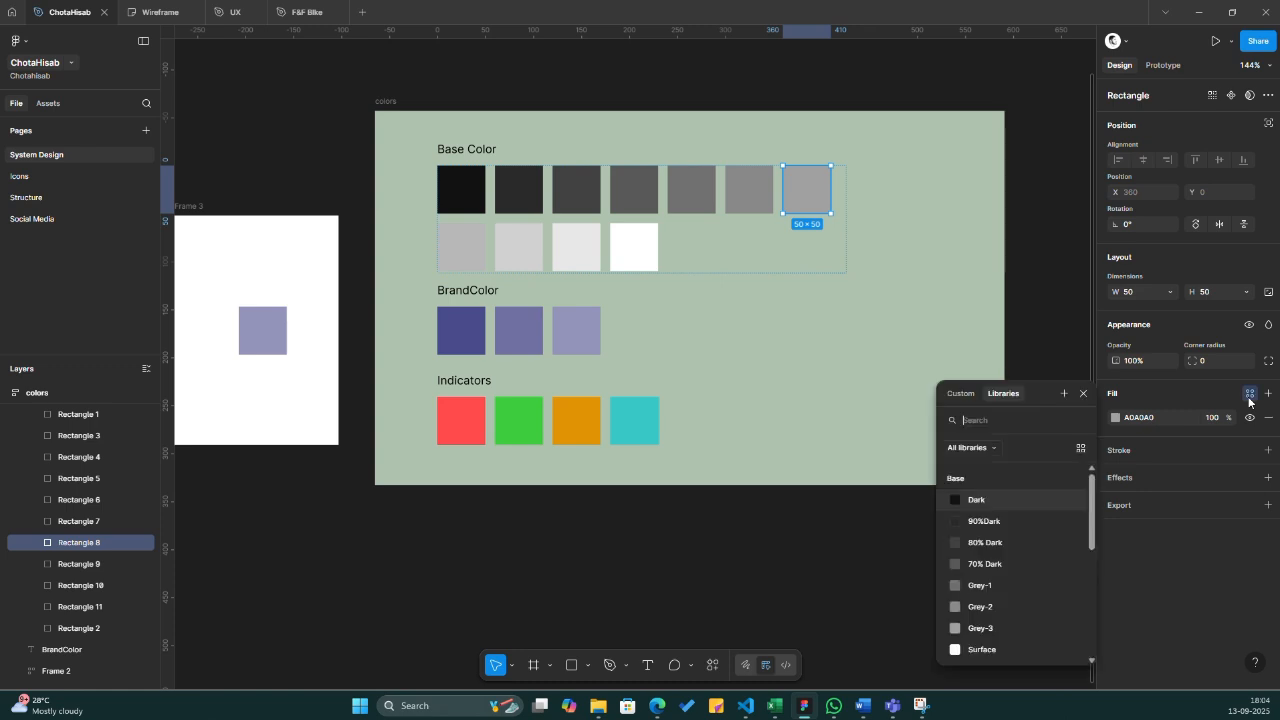
pyautogui.click(1028, 630)
# - Duplicate the colors frame directly below the original, at X -458 and Y 190
pyautogui.scroll(-5, 806, 420)
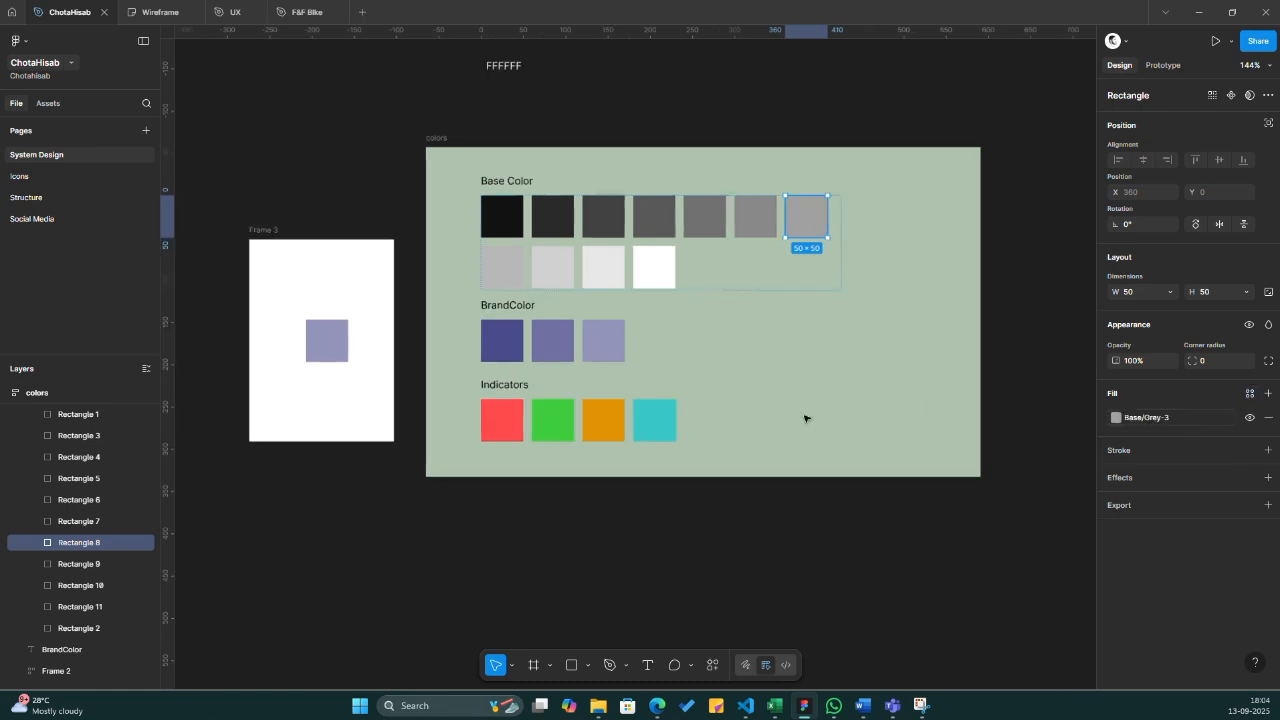
pyautogui.scroll(2, 806, 420)
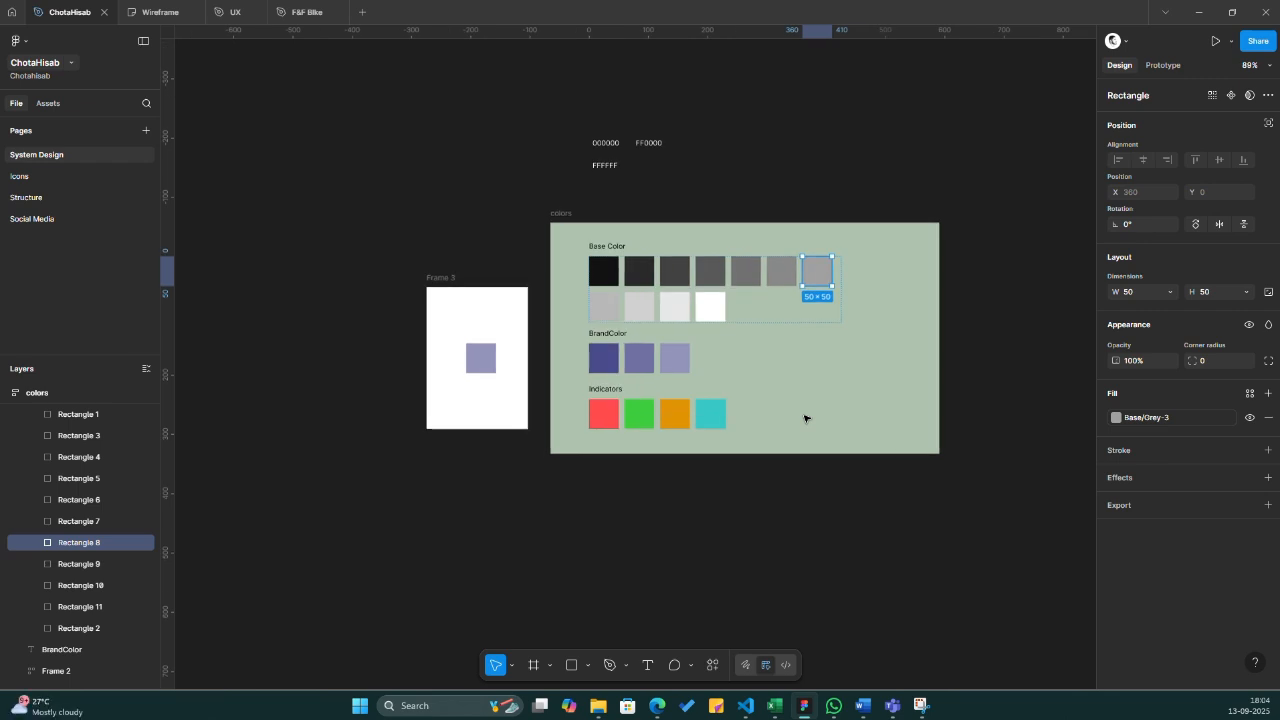
pyautogui.hscroll(2, 804, 418)
pyautogui.scroll(-3, 804, 418)
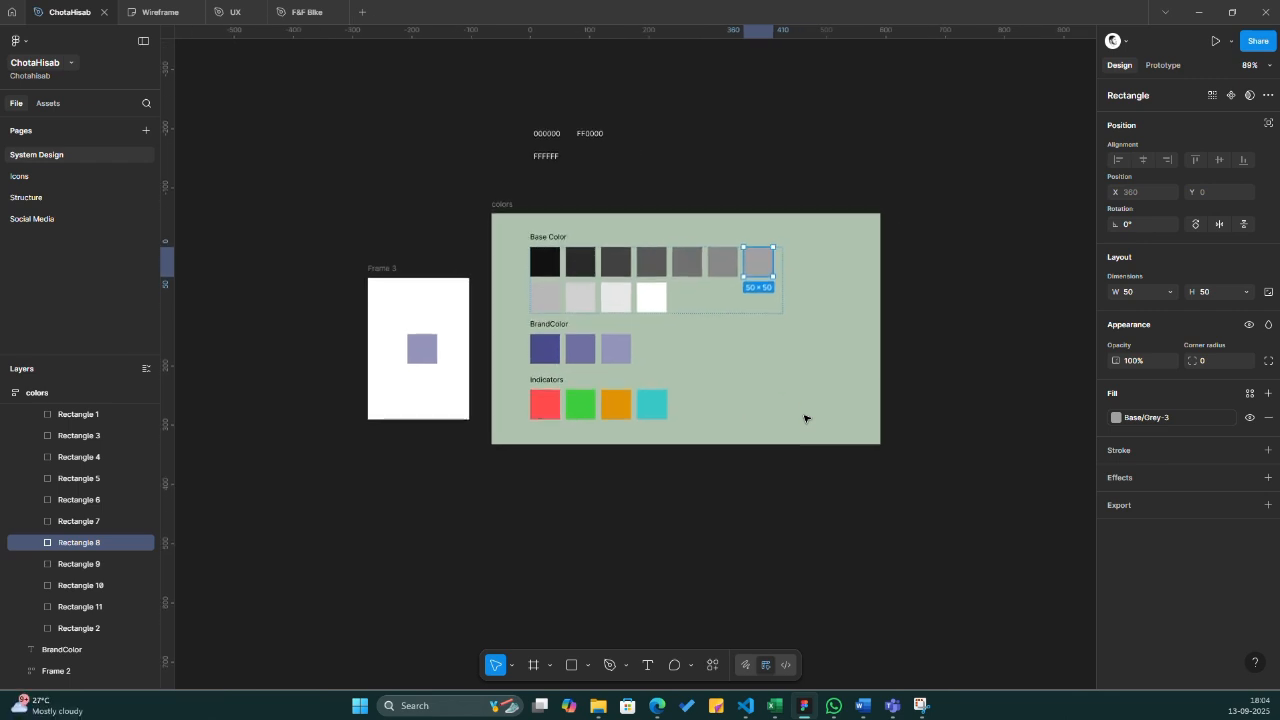
pyautogui.click(779, 470)
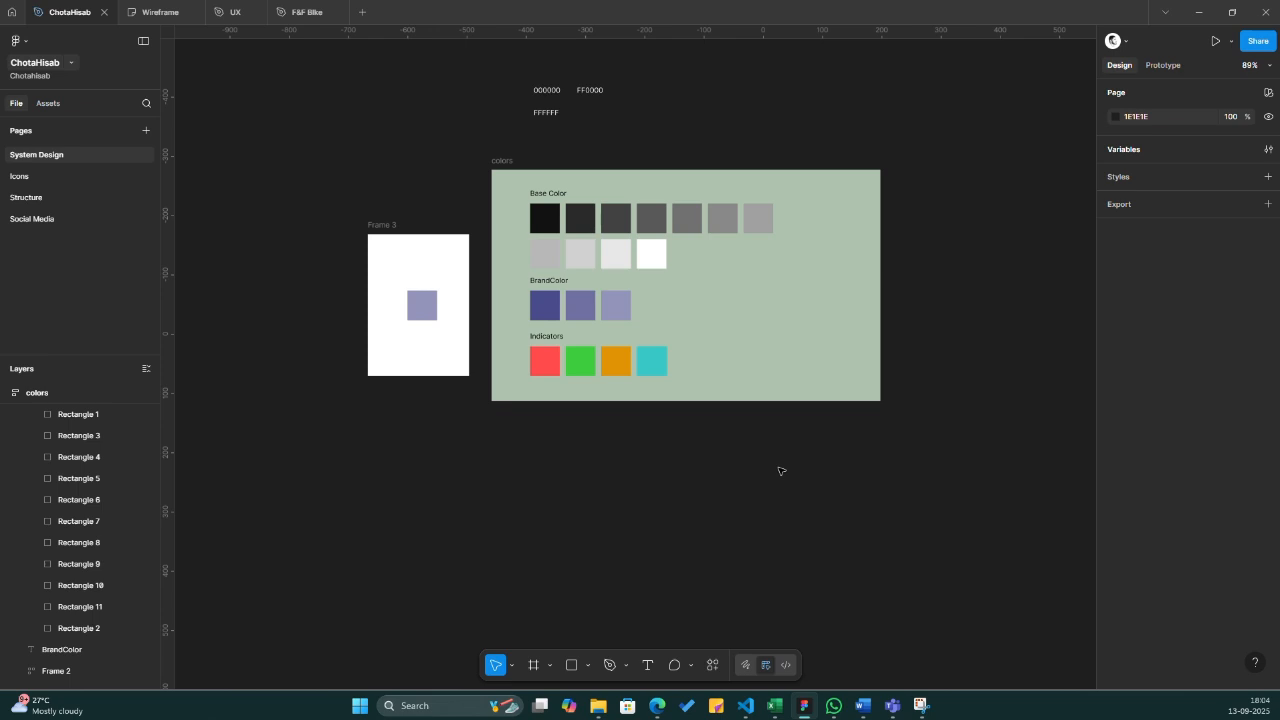
pyautogui.click(502, 167)
pyautogui.scroll(-2, 502, 166)
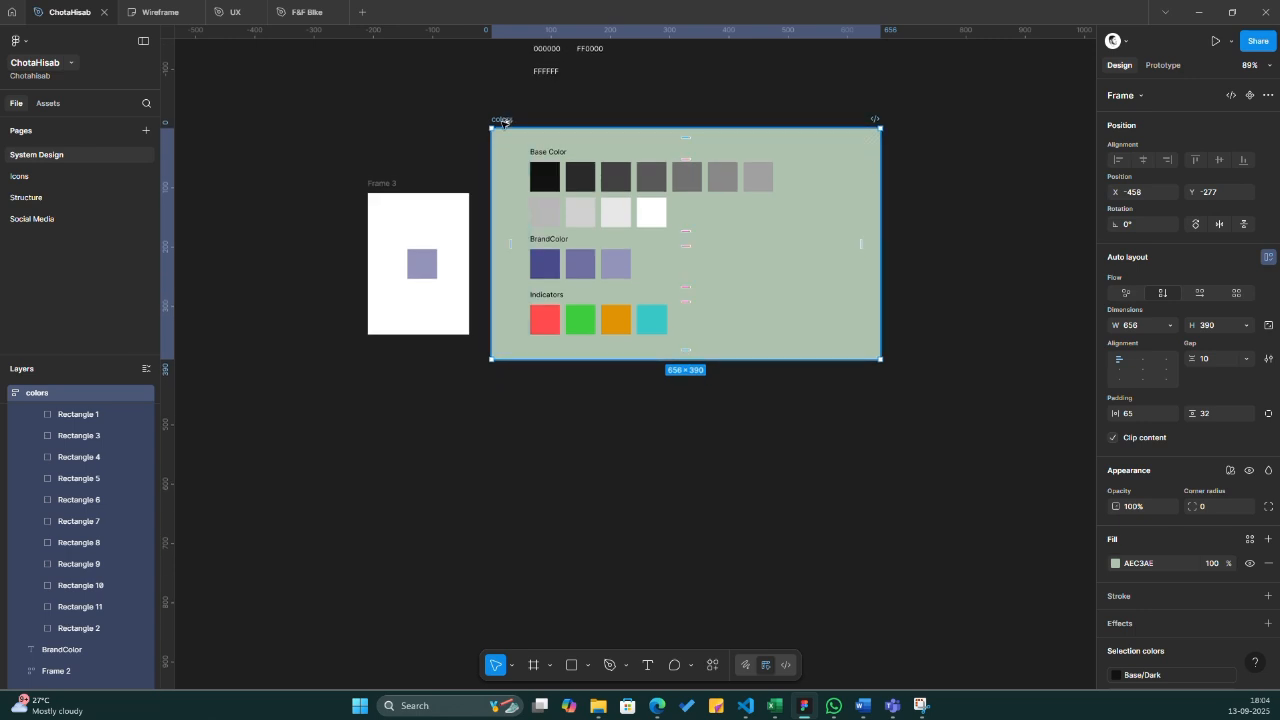
pyautogui.moveTo(507, 116); pyautogui.dragTo(520, 430)
pyautogui.scroll(-6, 957, 321)
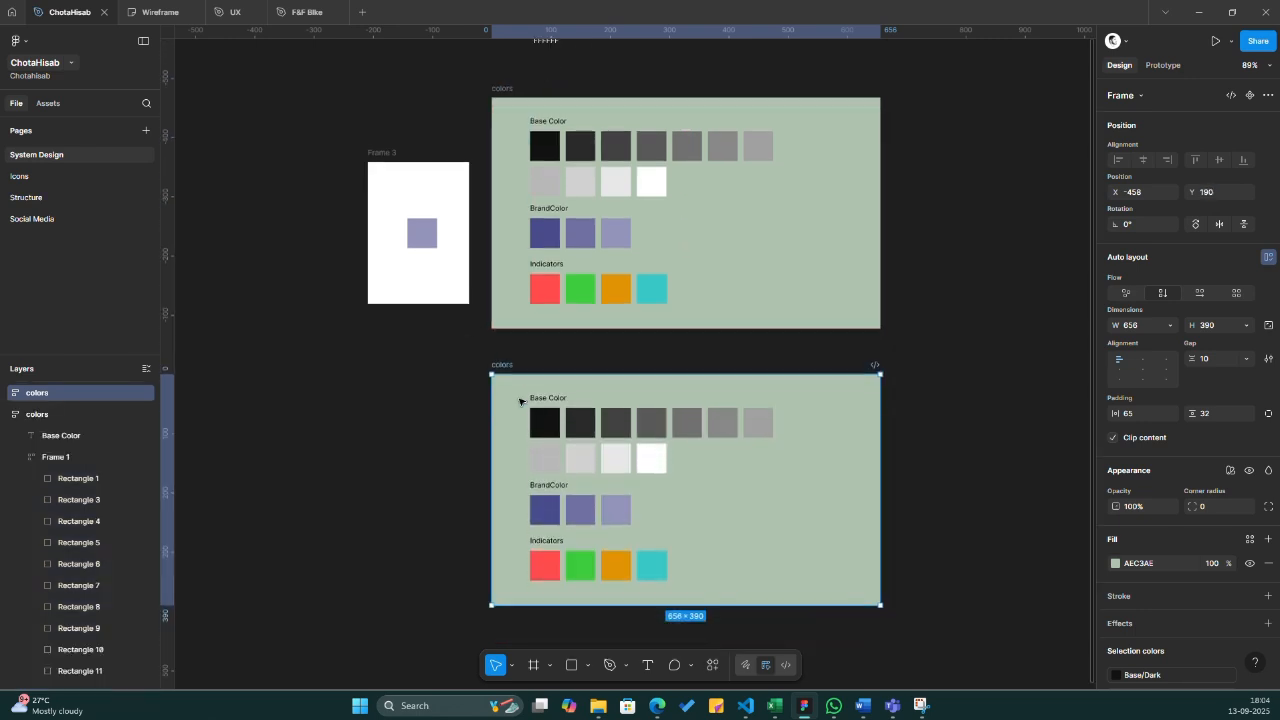
# - Delete all labels and swatch groups inside the duplicated colors frame, leaving the frame itself empty
pyautogui.click(957, 321)
pyautogui.click(666, 338)
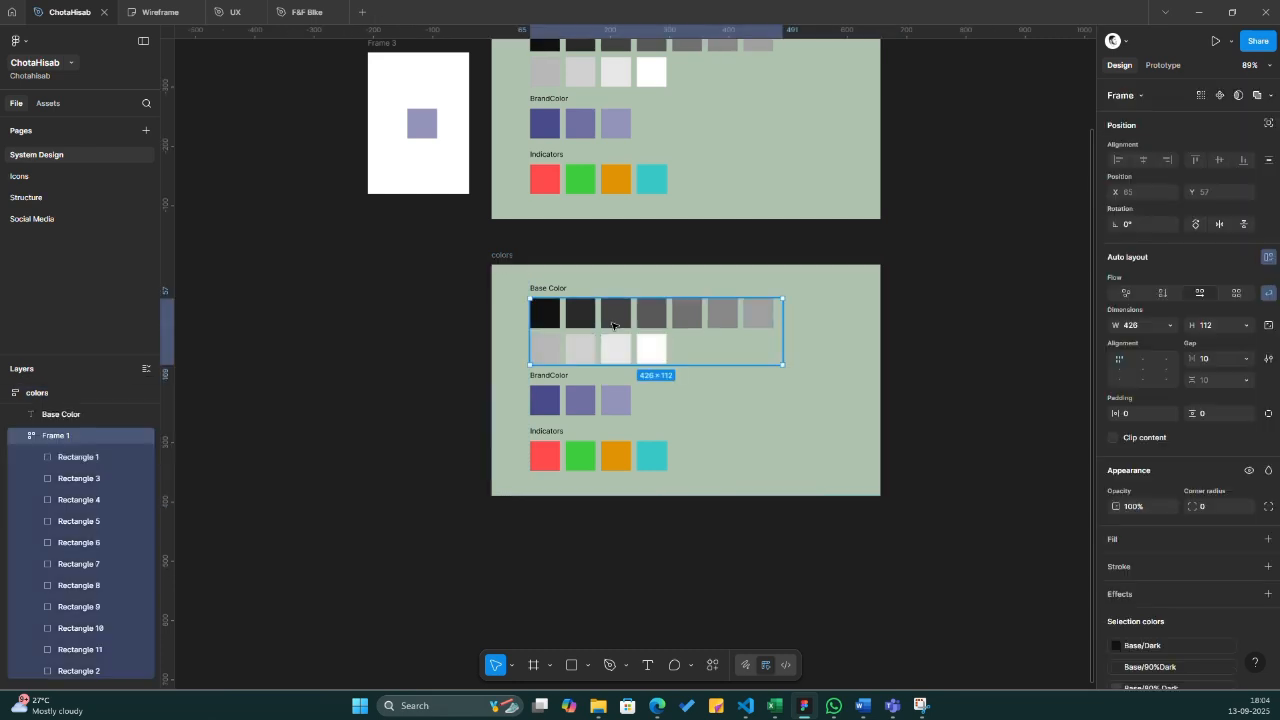
pyautogui.keyDown('shift'); pyautogui.click(548, 289); pyautogui.keyUp('shift')
pyautogui.keyDown('shift'); pyautogui.click(556, 376); pyautogui.keyUp('shift')
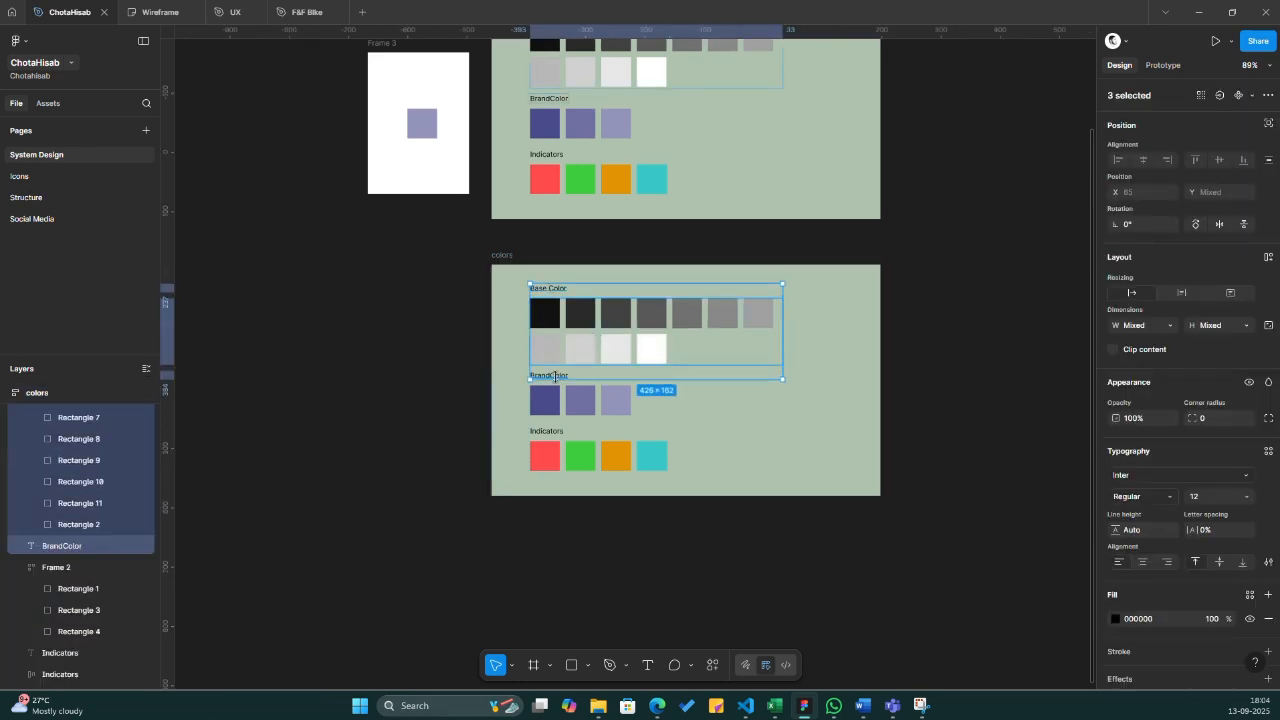
pyautogui.keyDown('shift'); pyautogui.click(576, 399); pyautogui.keyUp('shift')
pyautogui.keyDown('shift'); pyautogui.click(547, 432); pyautogui.keyUp('shift')
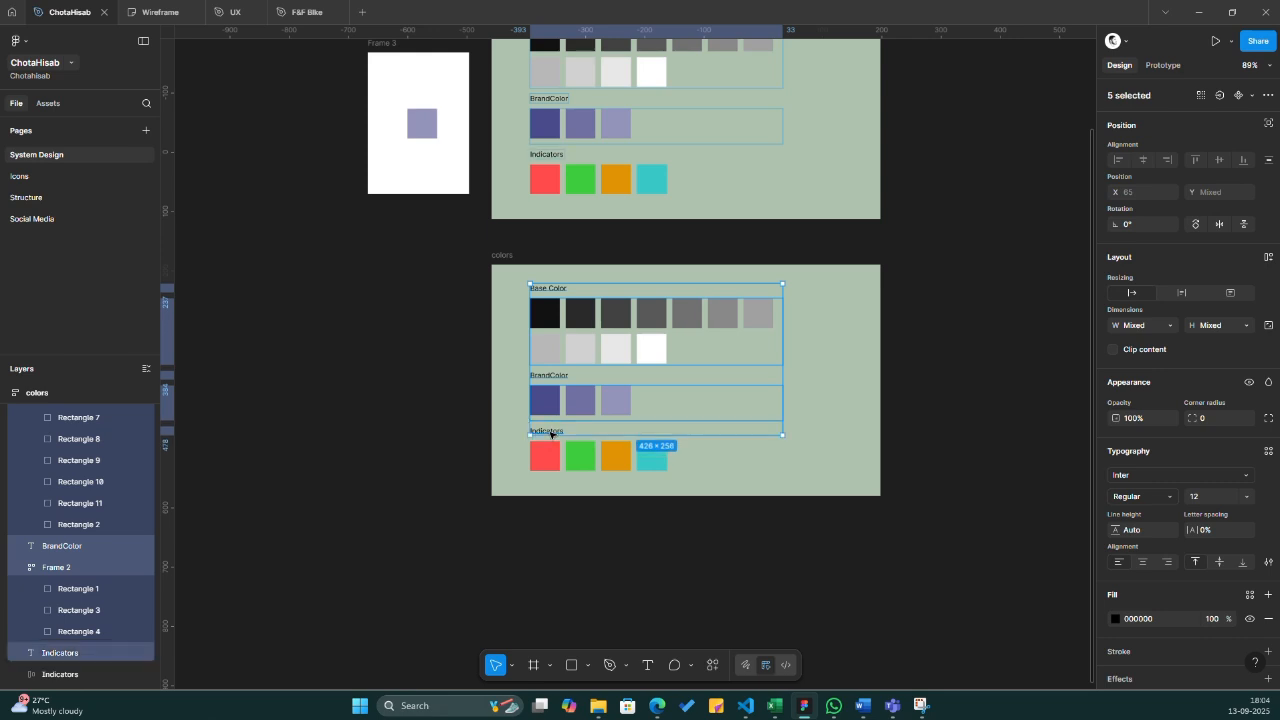
pyautogui.keyDown('shift'); pyautogui.click(566, 453); pyautogui.keyUp('shift')
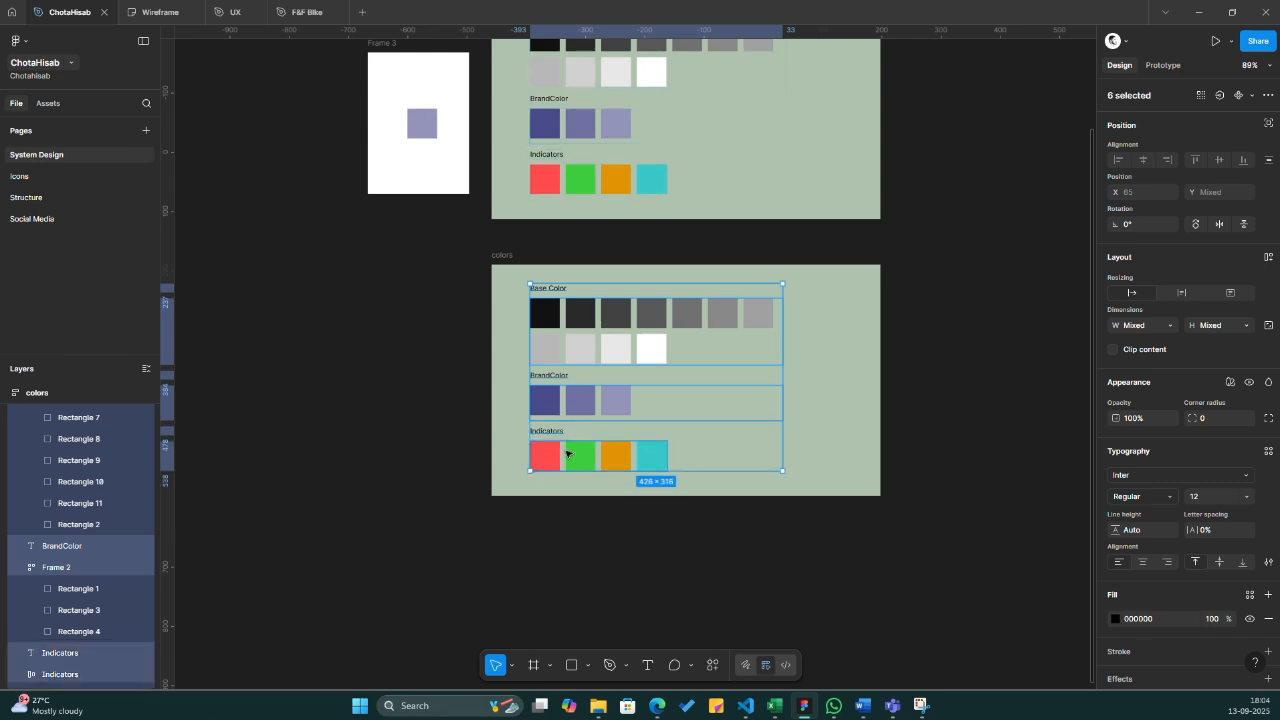
pyautogui.press('Delete')
# - Add a text layer reading "Heading" on the empty canvas beside Frame 3, at X -1066 and Y -99
pyautogui.scroll(2, 566, 453)
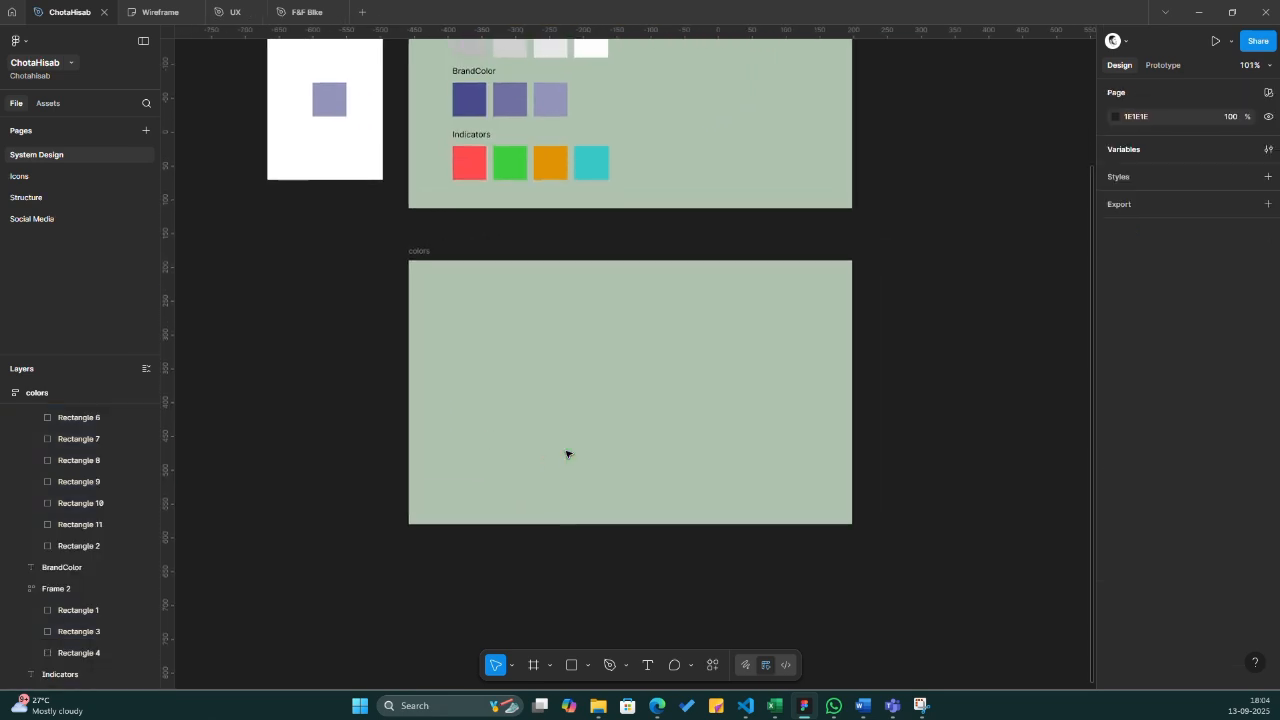
pyautogui.scroll(2, 566, 453)
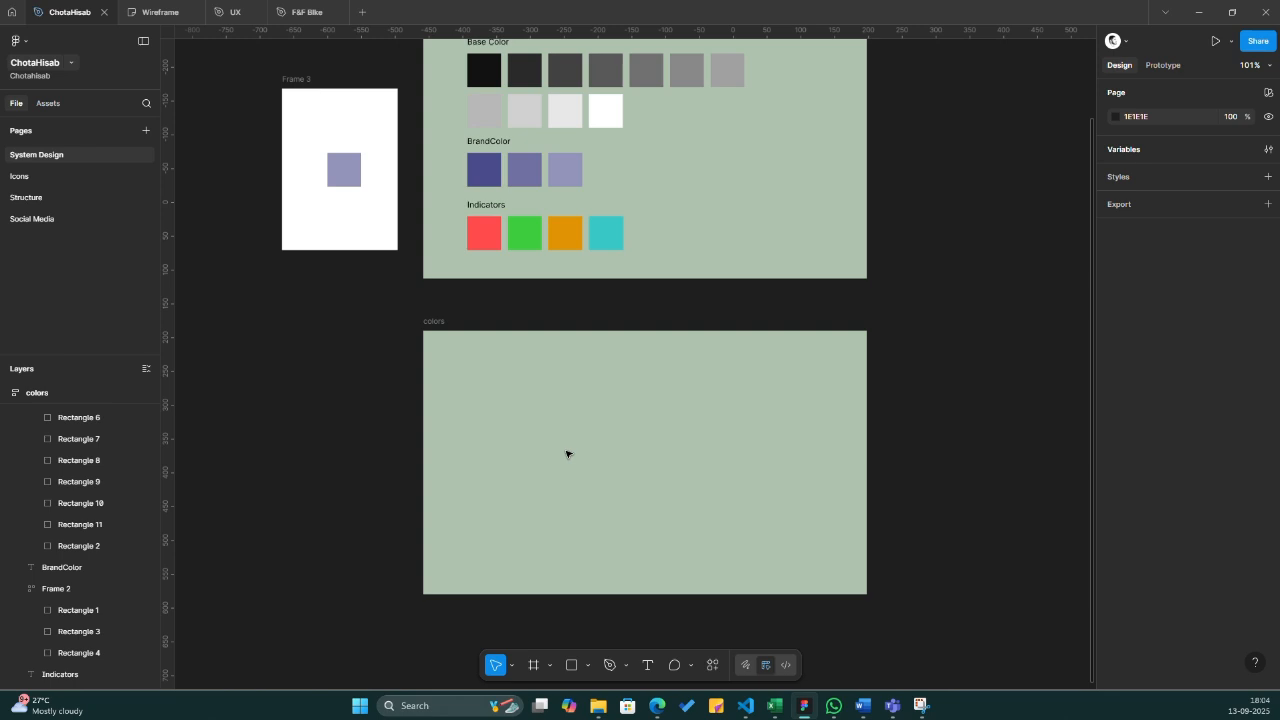
pyautogui.scroll(3, 566, 454)
pyautogui.hscroll(-8, 566, 454)
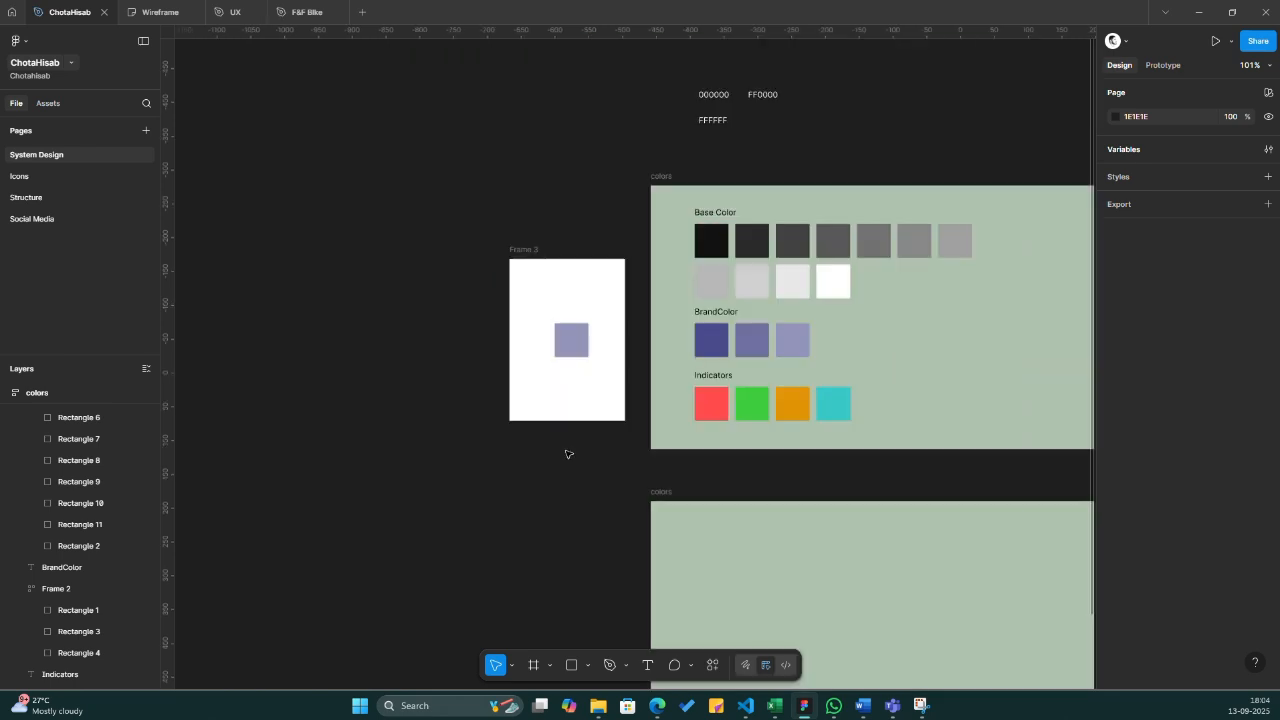
pyautogui.scroll(3, 508, 440)
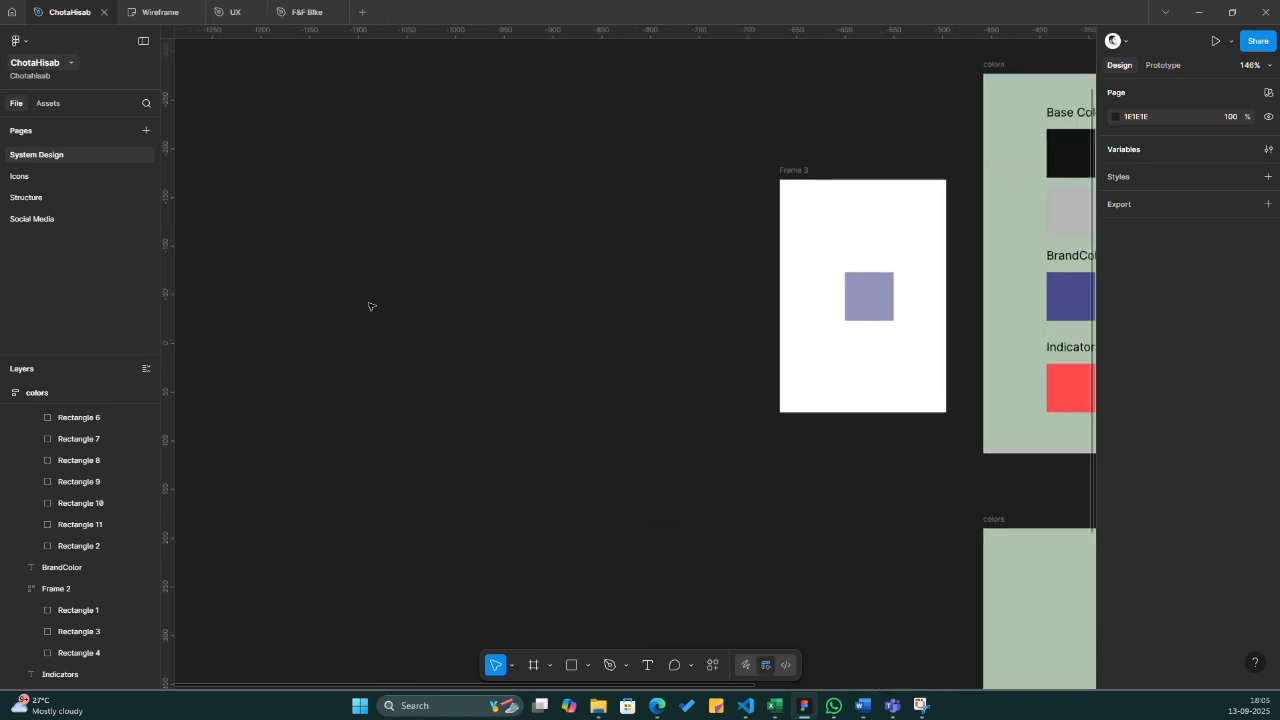
pyautogui.press('t')
pyautogui.click(391, 248)
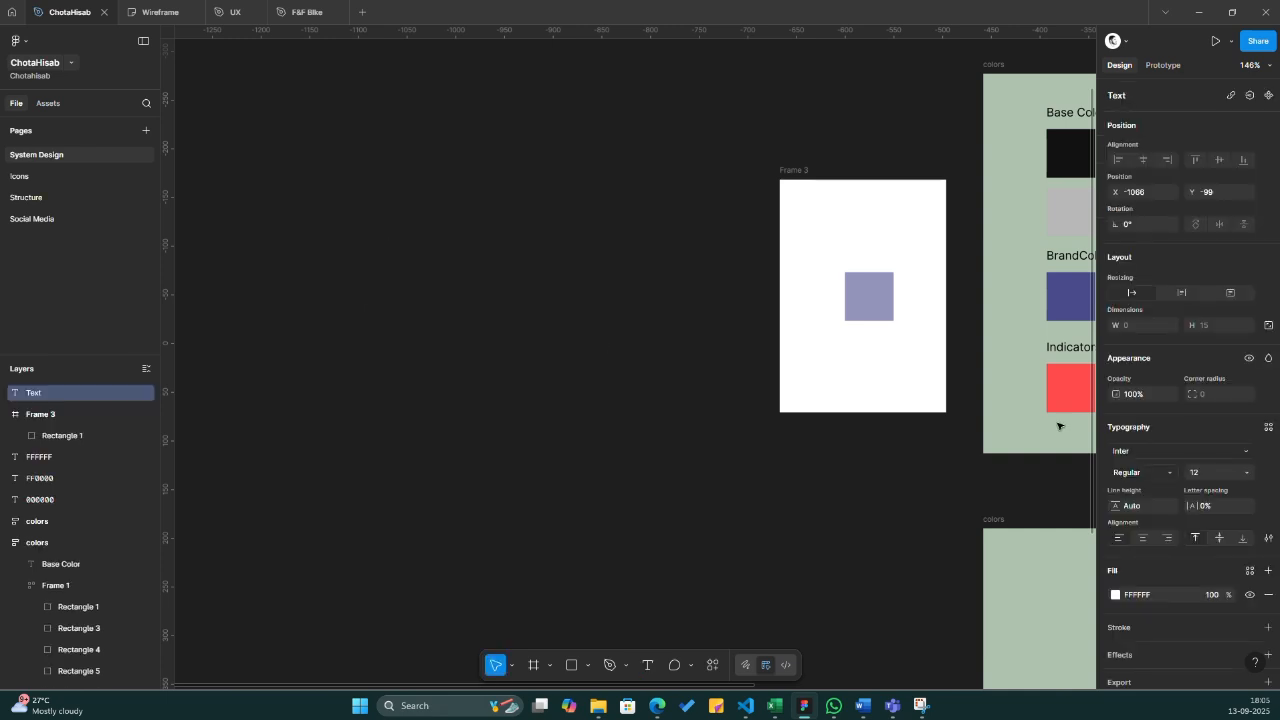
pyautogui.write('F')
pyautogui.press('BackSpace')
pyautogui.write('Heading')
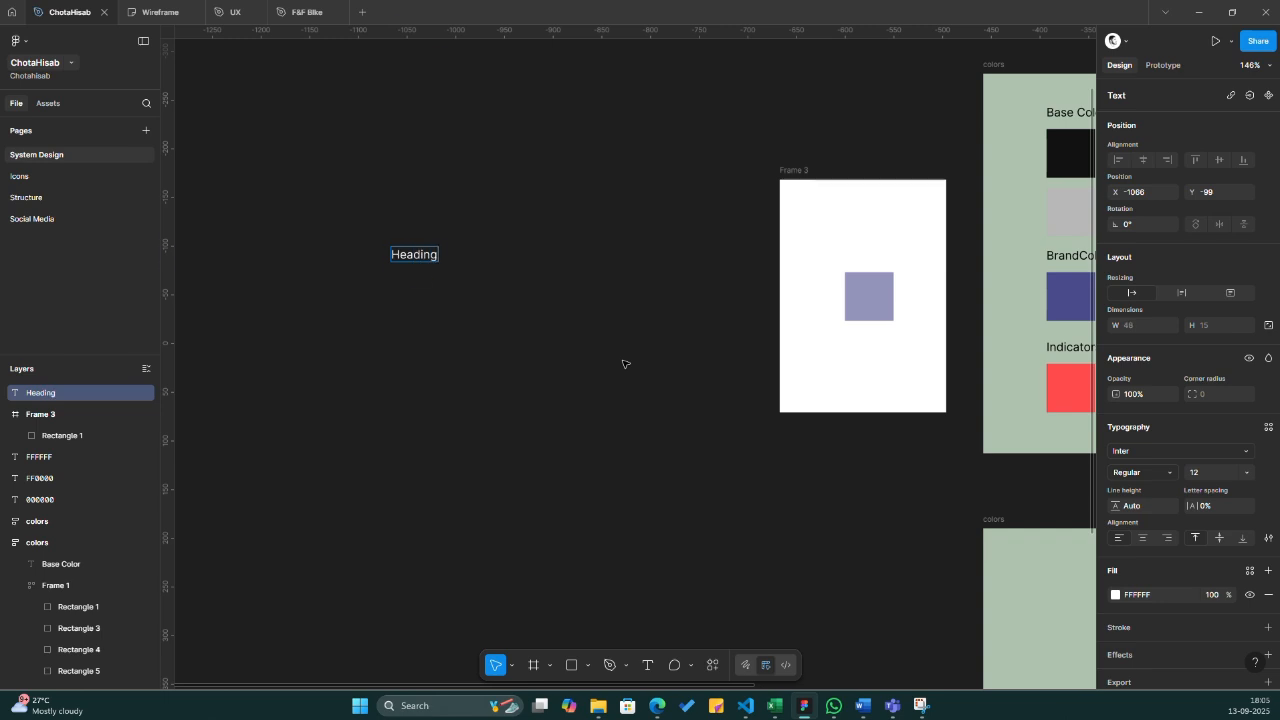
pyautogui.press('Escape')
# - Duplicate the Heading text directly below at Y -52, and change the upper text to "Serif"
pyautogui.scroll(5, 420, 258)
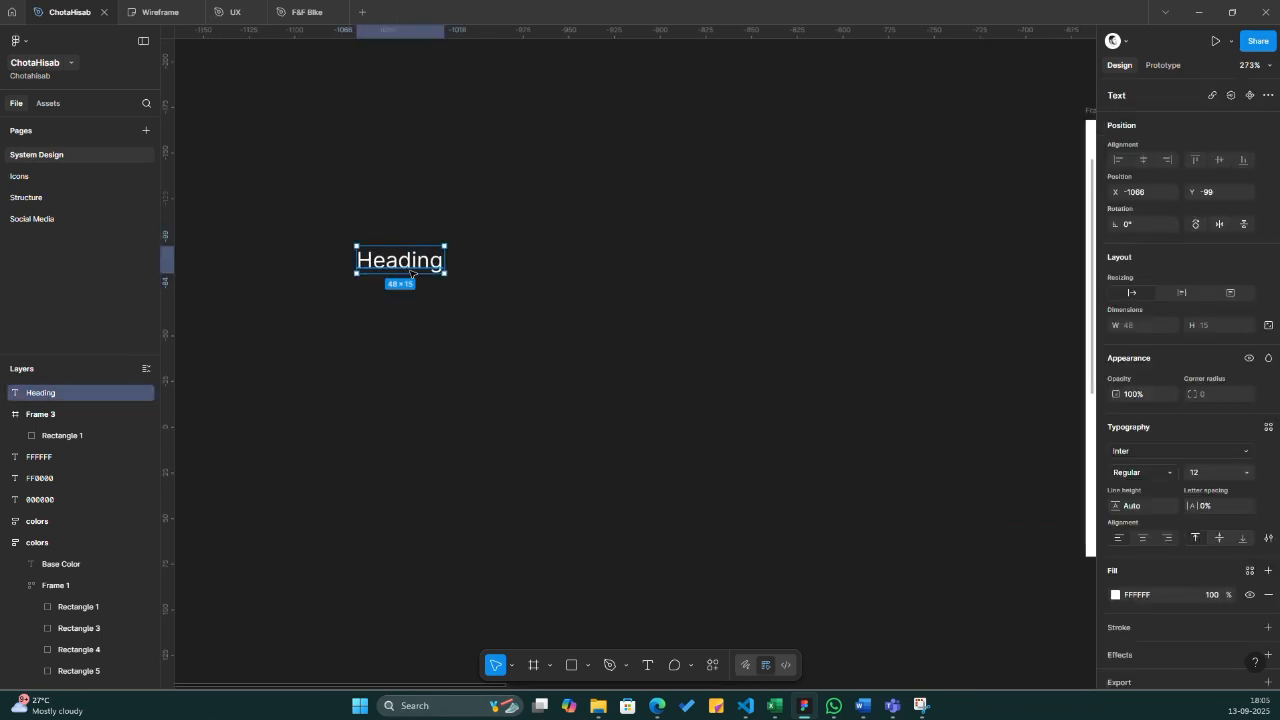
pyautogui.moveTo(409, 271); pyautogui.dragTo(409, 357)
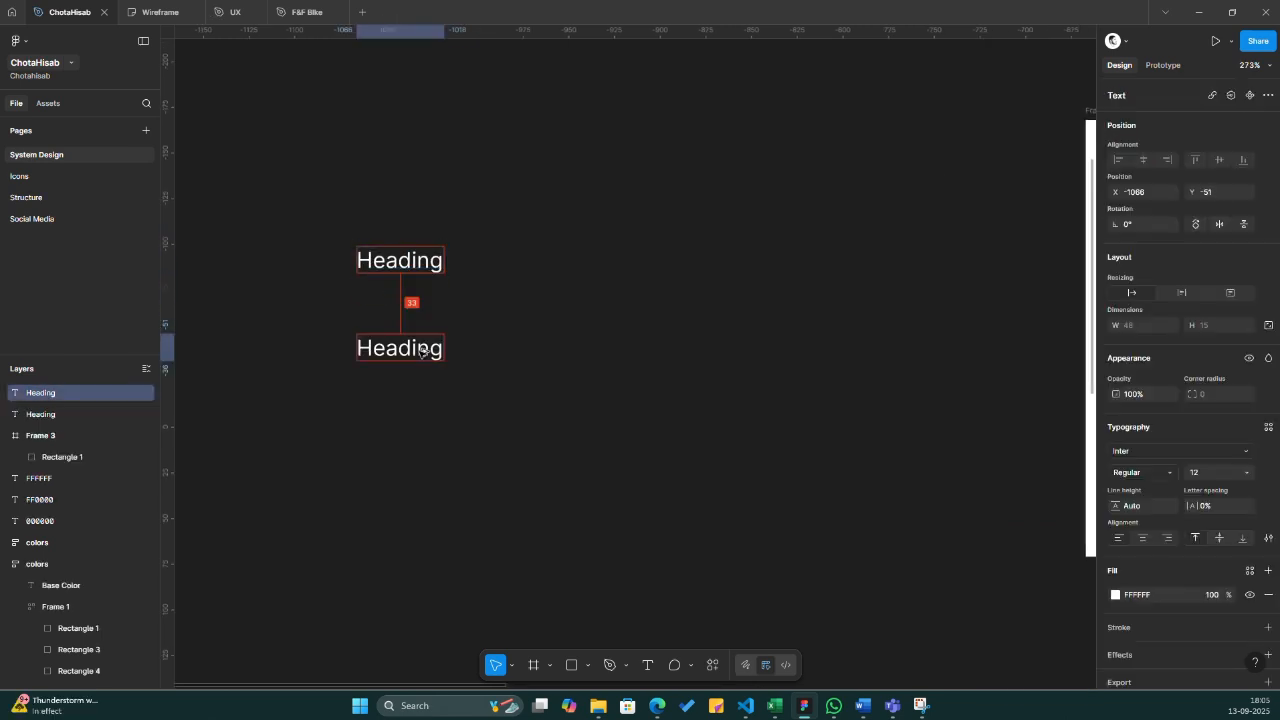
pyautogui.click(395, 263)
pyautogui.doubleClick(395, 263)
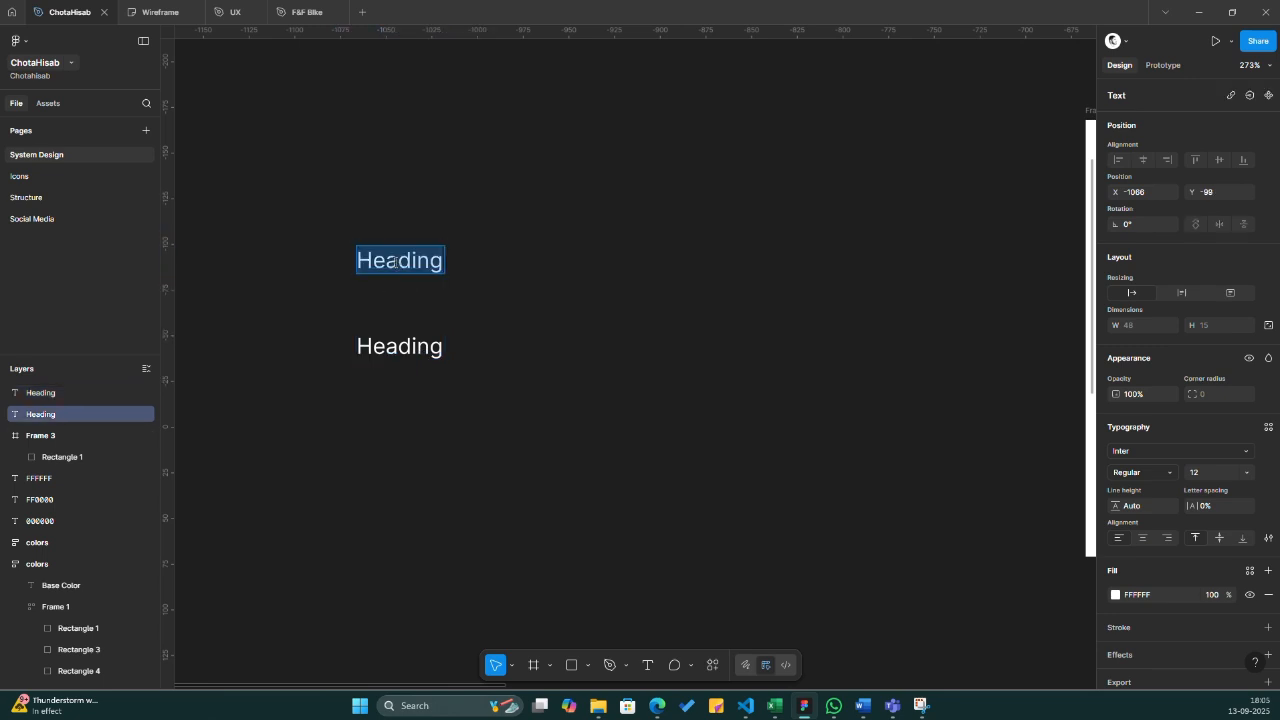
pyautogui.write('Serif')
pyautogui.press('Escape')
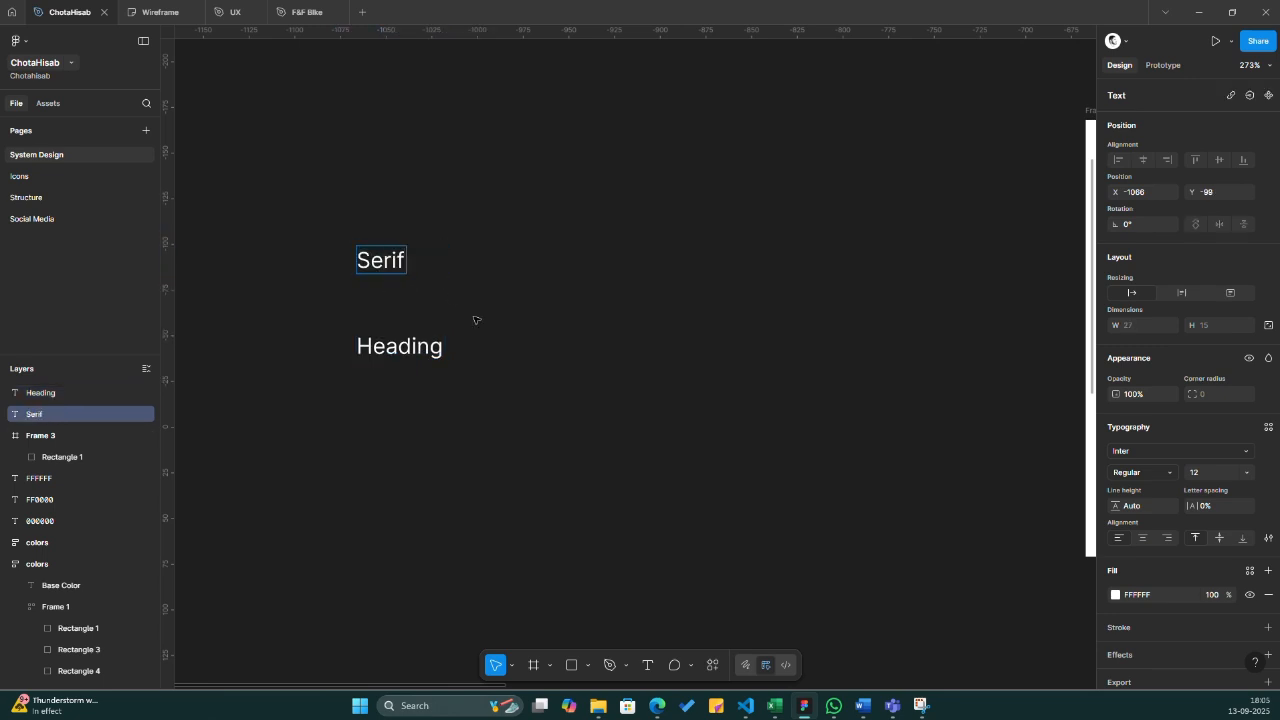
# - Change the lower Heading text to "Sans-serif"
pyautogui.click(398, 347)
pyautogui.doubleClick(398, 347)
pyautogui.write('Sa')
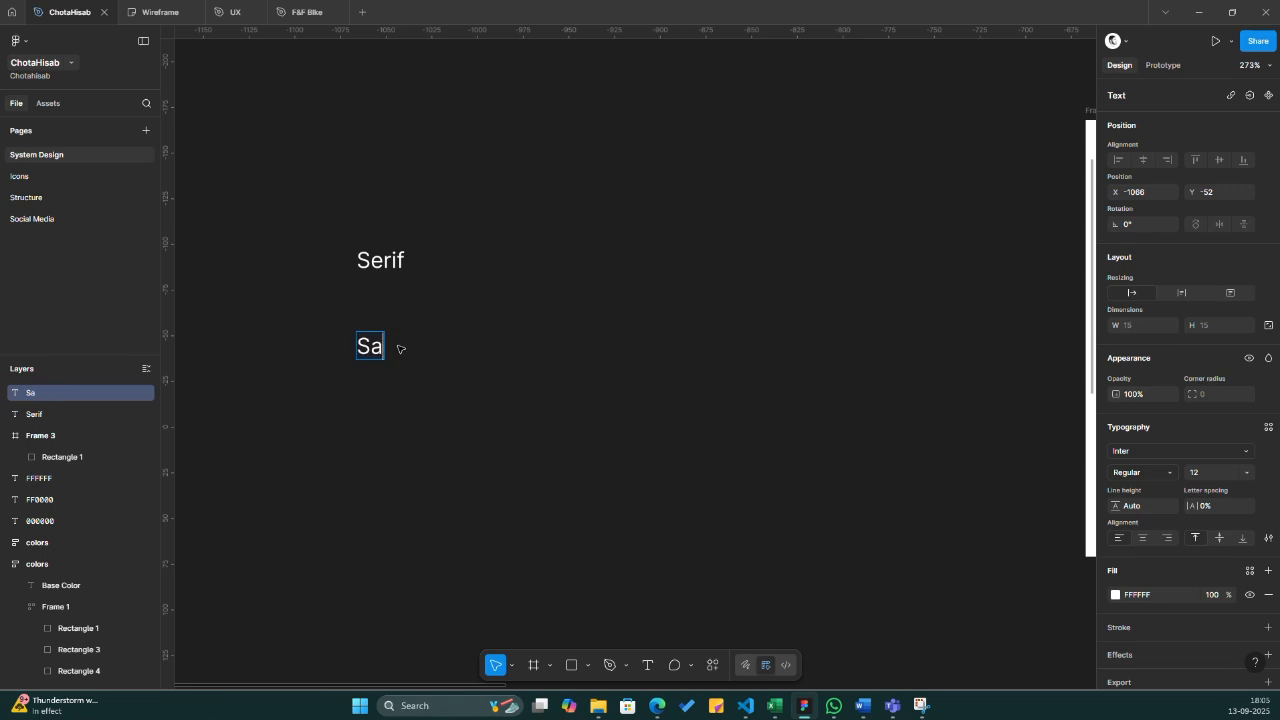
pyautogui.write('ns-ser')
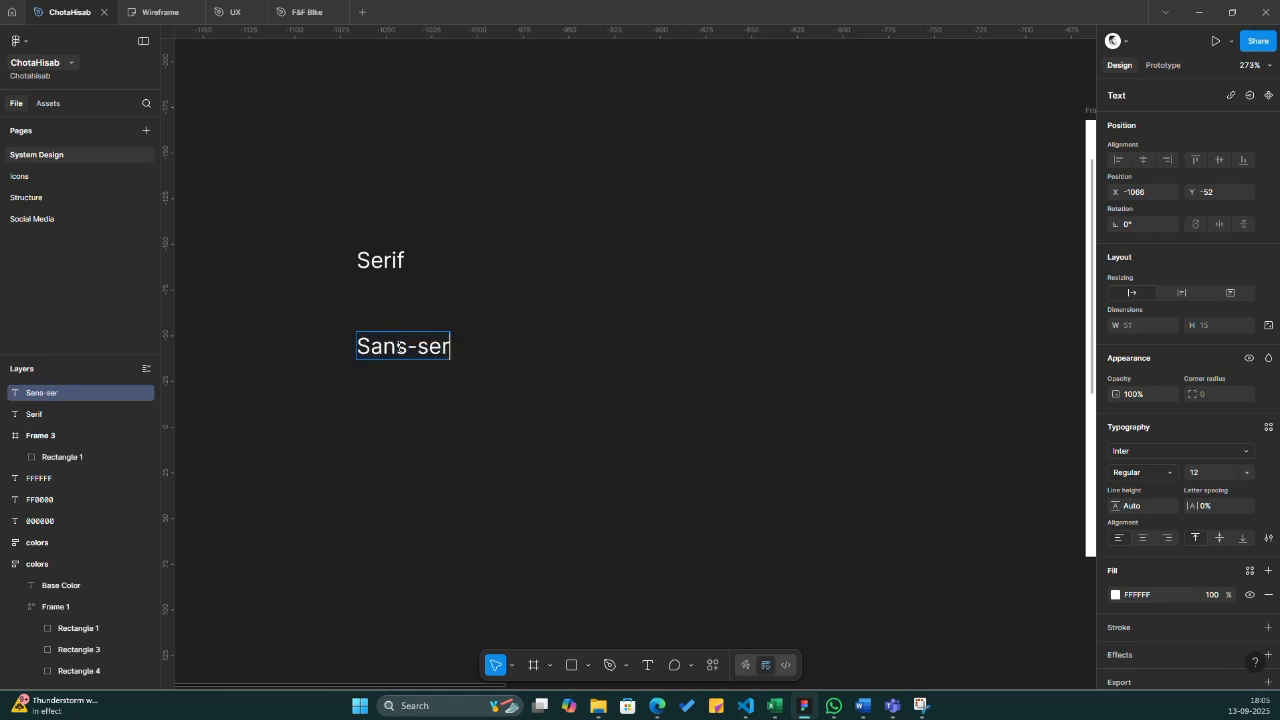
pyautogui.write('if')
pyautogui.press('Escape')
pyautogui.click(508, 214)
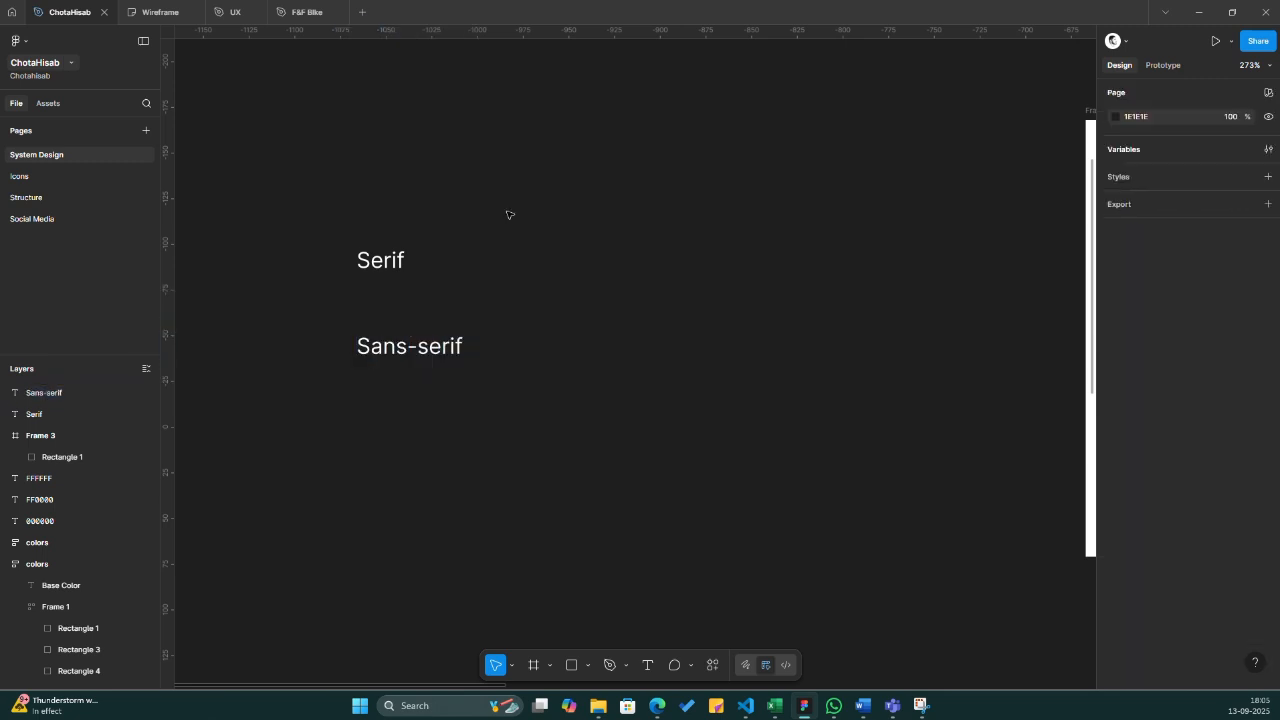
# - Move the Serif text down closer to the Sans-serif text, to Y -73
pyautogui.moveTo(402, 260); pyautogui.dragTo(407, 307)
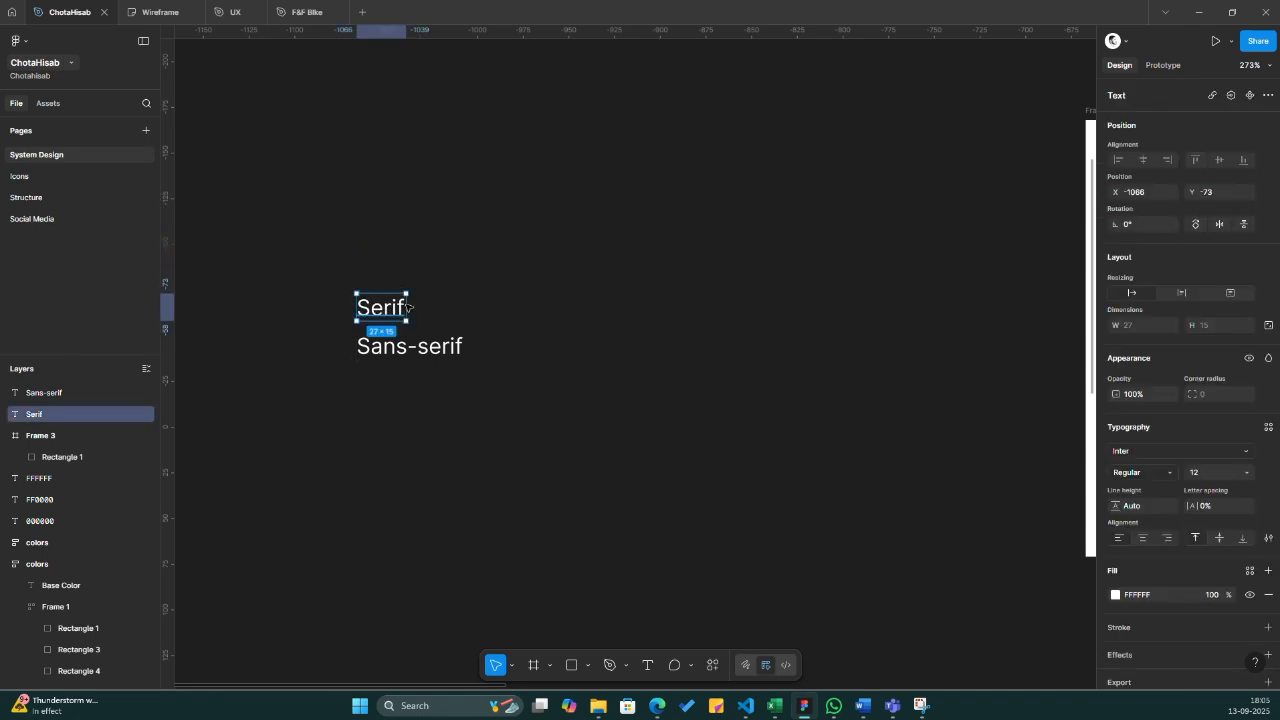
pyautogui.click(537, 281)
pyautogui.scroll(3, 395, 367)
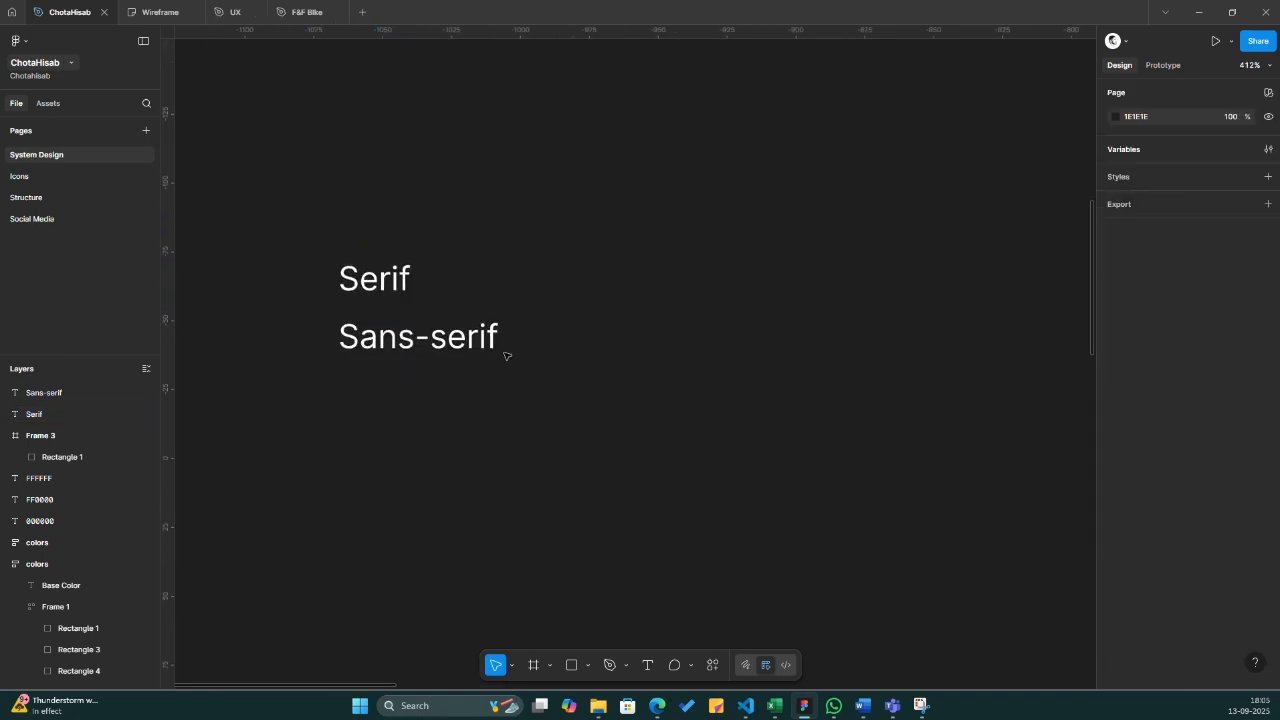
# - Set the font of the Serif text to Times New Roman
pyautogui.click(350, 291)
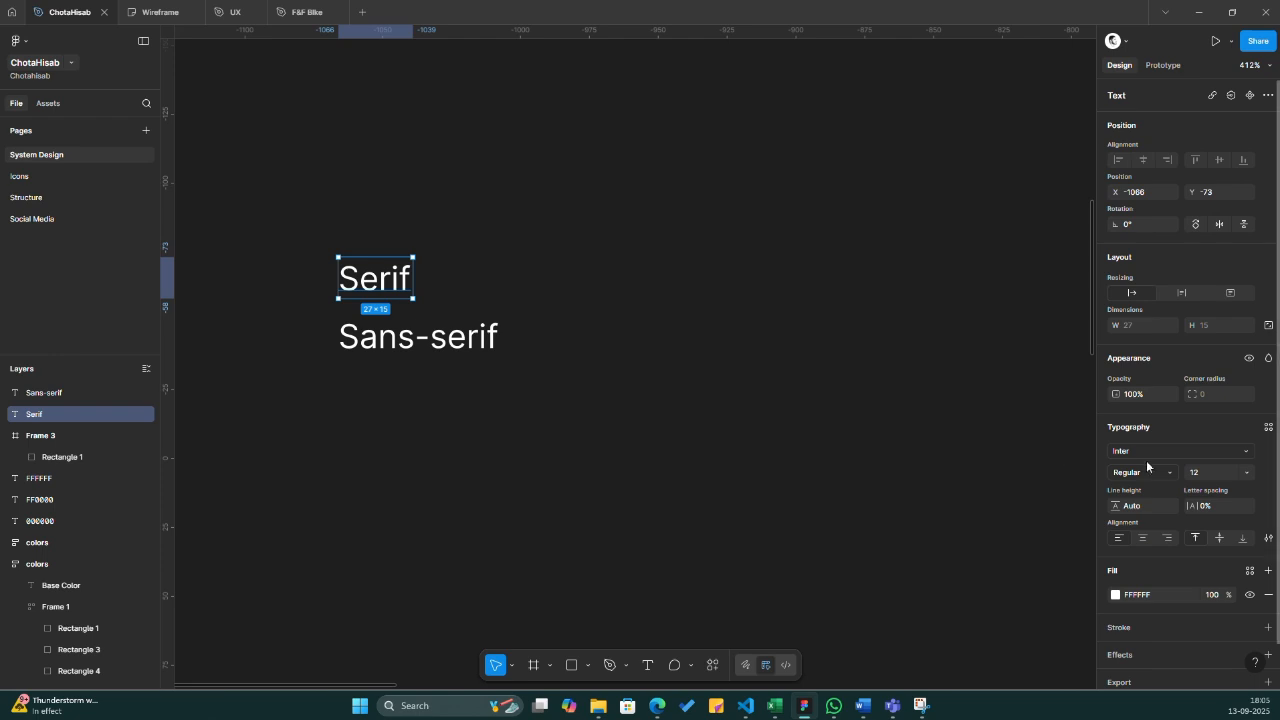
pyautogui.click(1142, 452)
pyautogui.write('times')
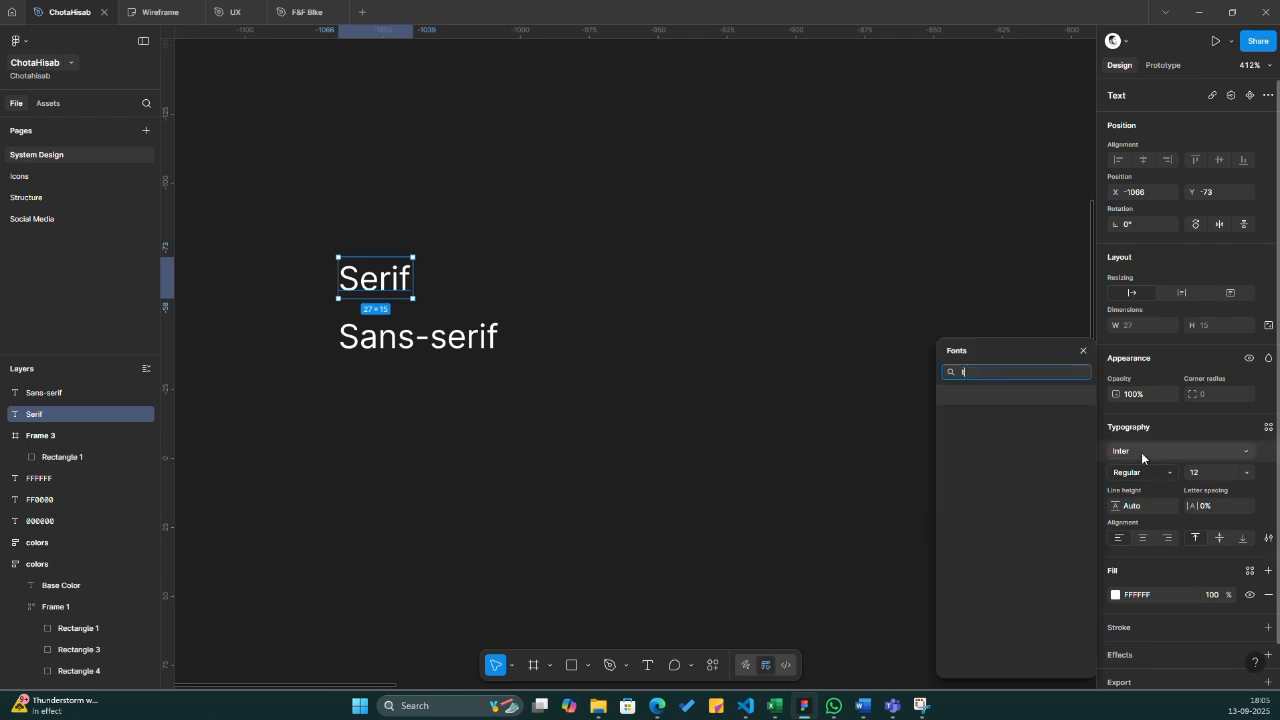
pyautogui.press('Return')
pyautogui.click(505, 315)
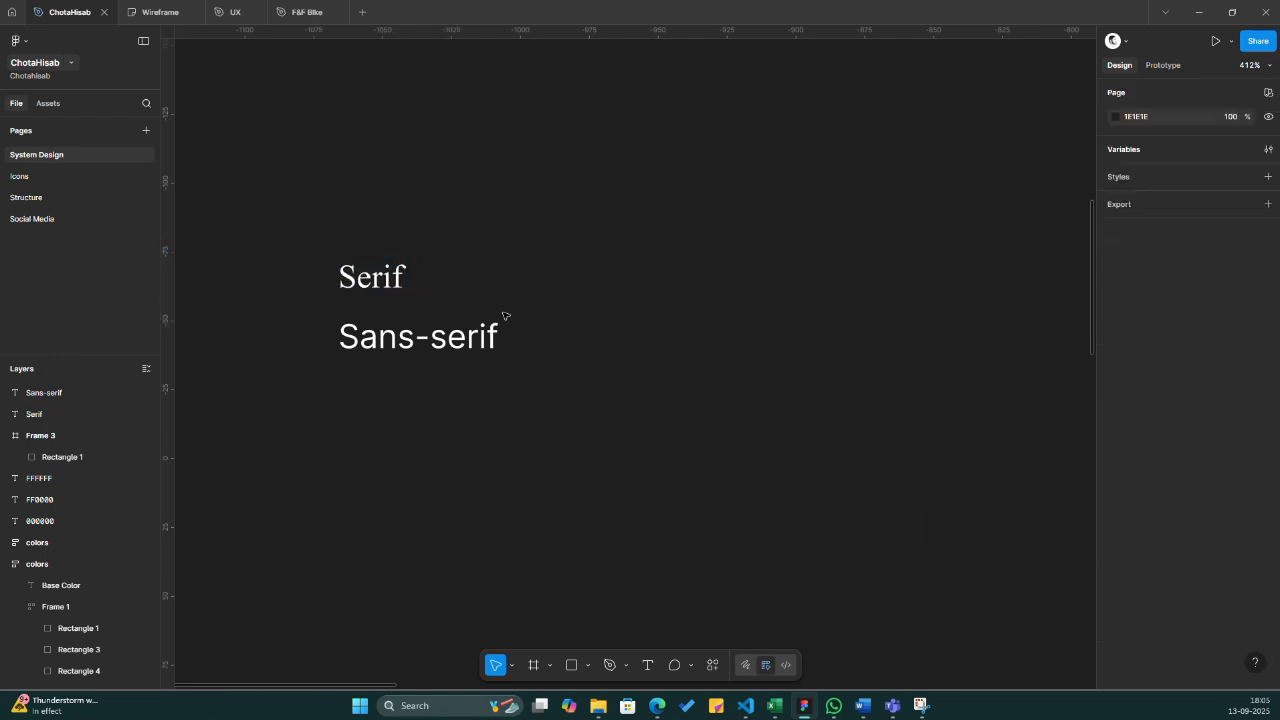
# - Set the font of the Sans-serif text to Arial
pyautogui.click(490, 335)
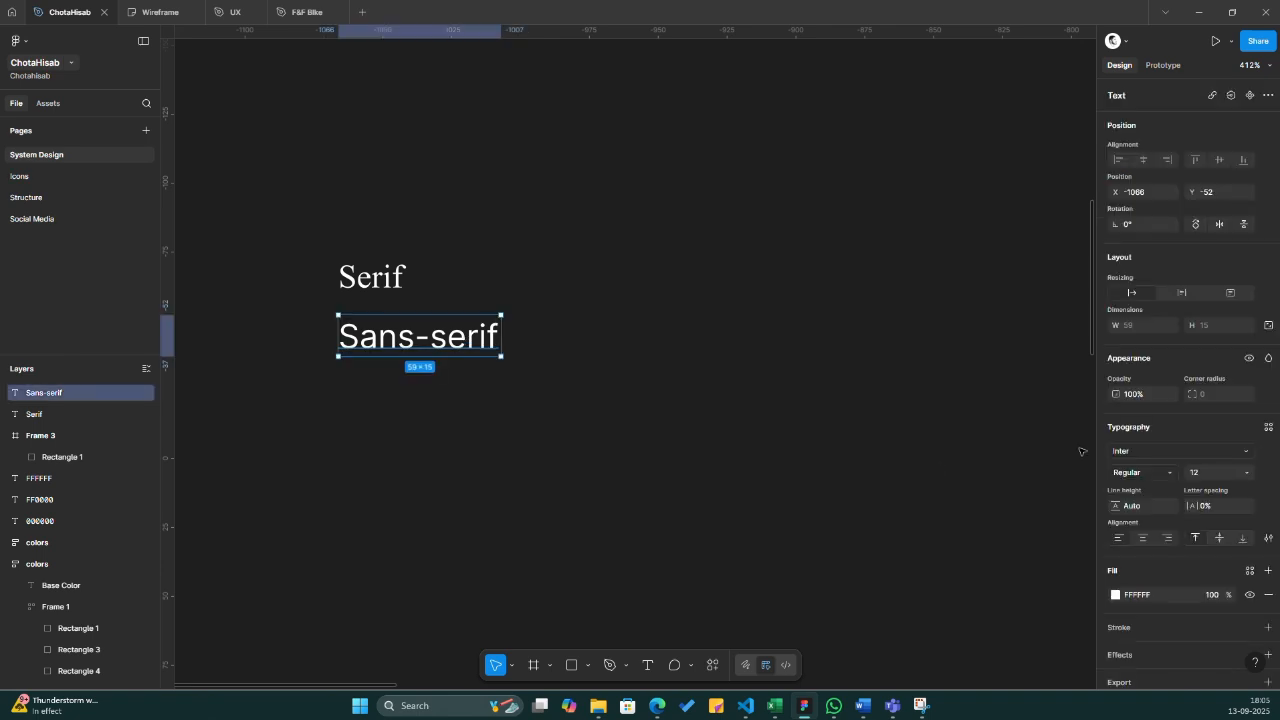
pyautogui.click(1151, 451)
pyautogui.write('arial')
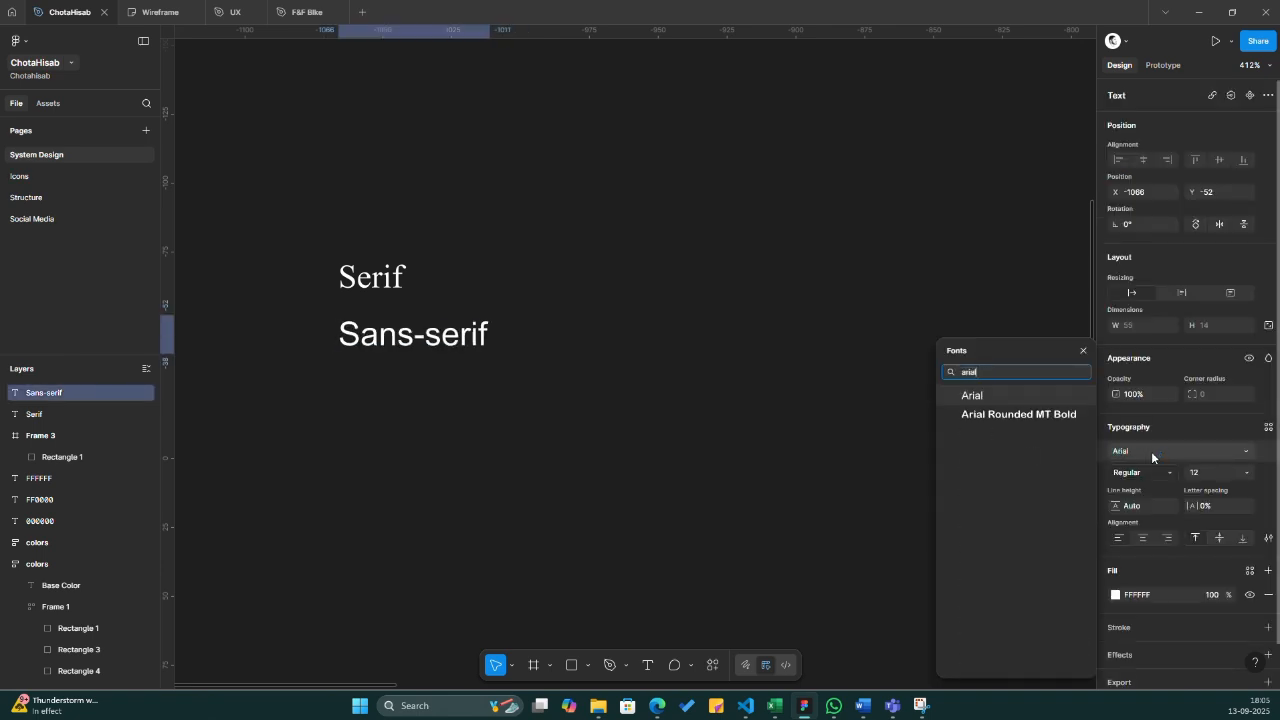
pyautogui.press('Return')
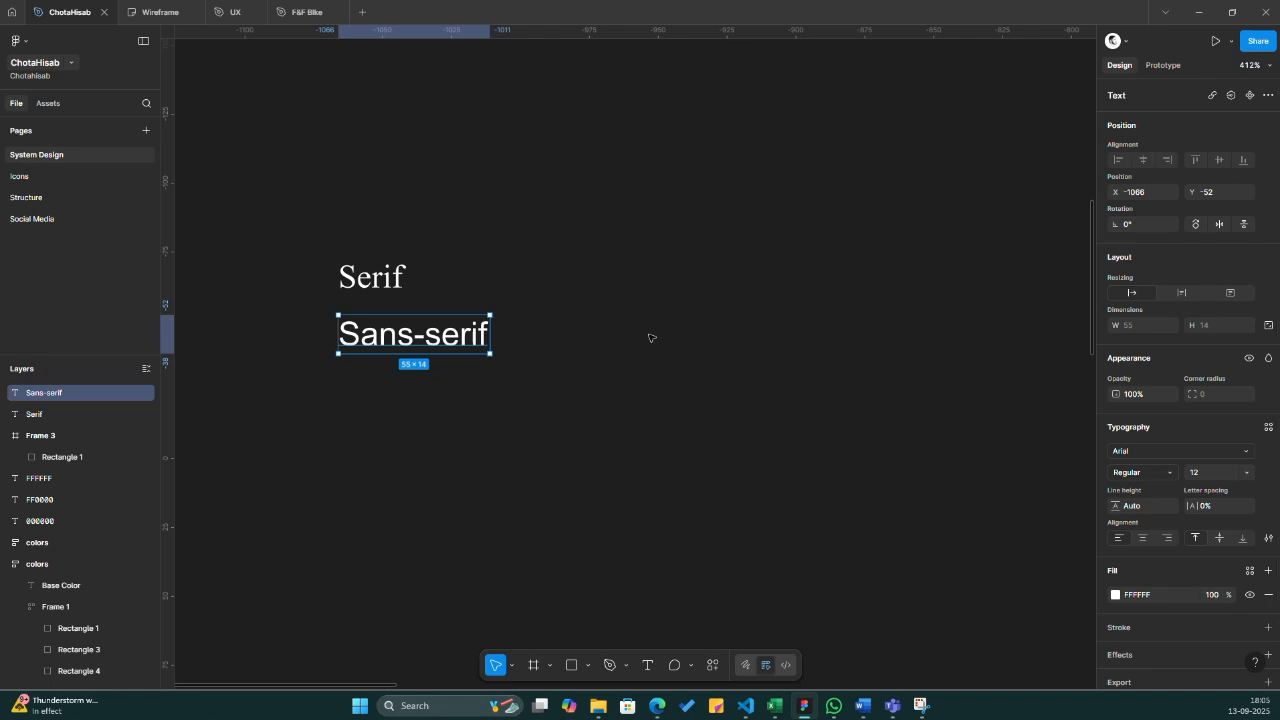
pyautogui.click(380, 357)
# - Move the Serif text just above the Sans-serif text, to Y -67
pyautogui.scroll(2, 380, 357)
pyautogui.scroll(3, 380, 357)
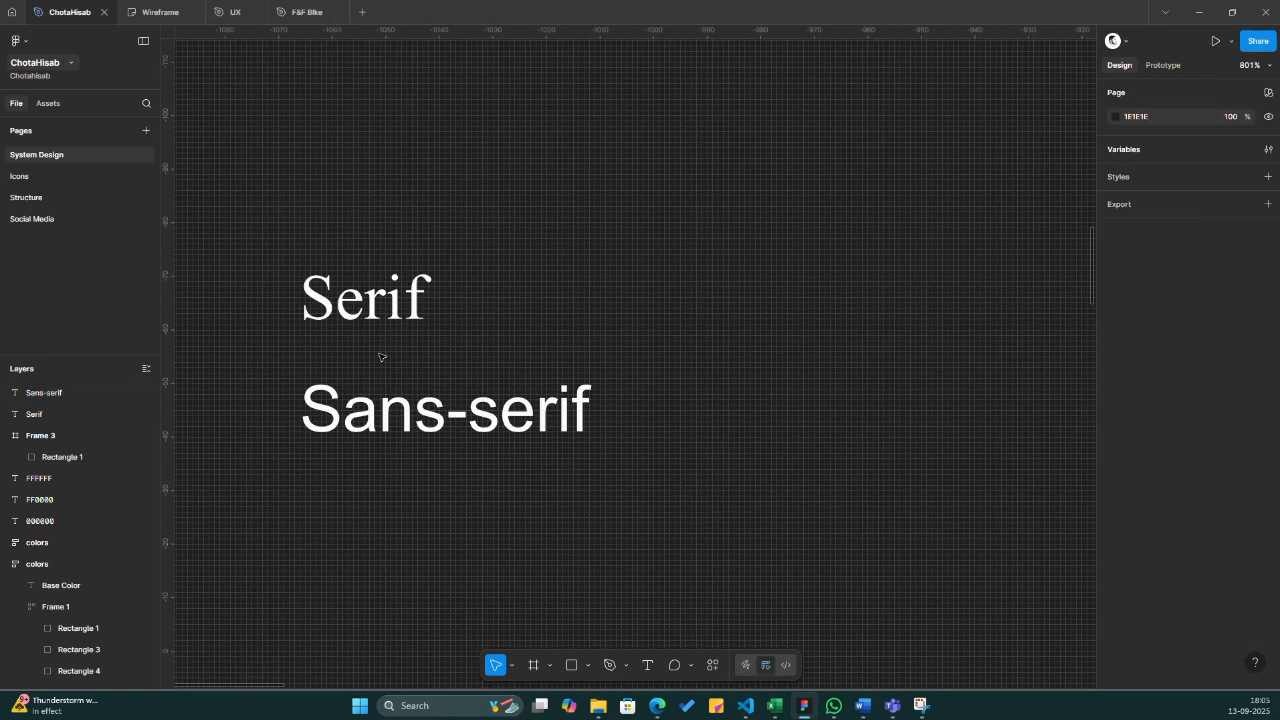
pyautogui.scroll(1, 380, 357)
pyautogui.moveTo(381, 304); pyautogui.dragTo(380, 344)
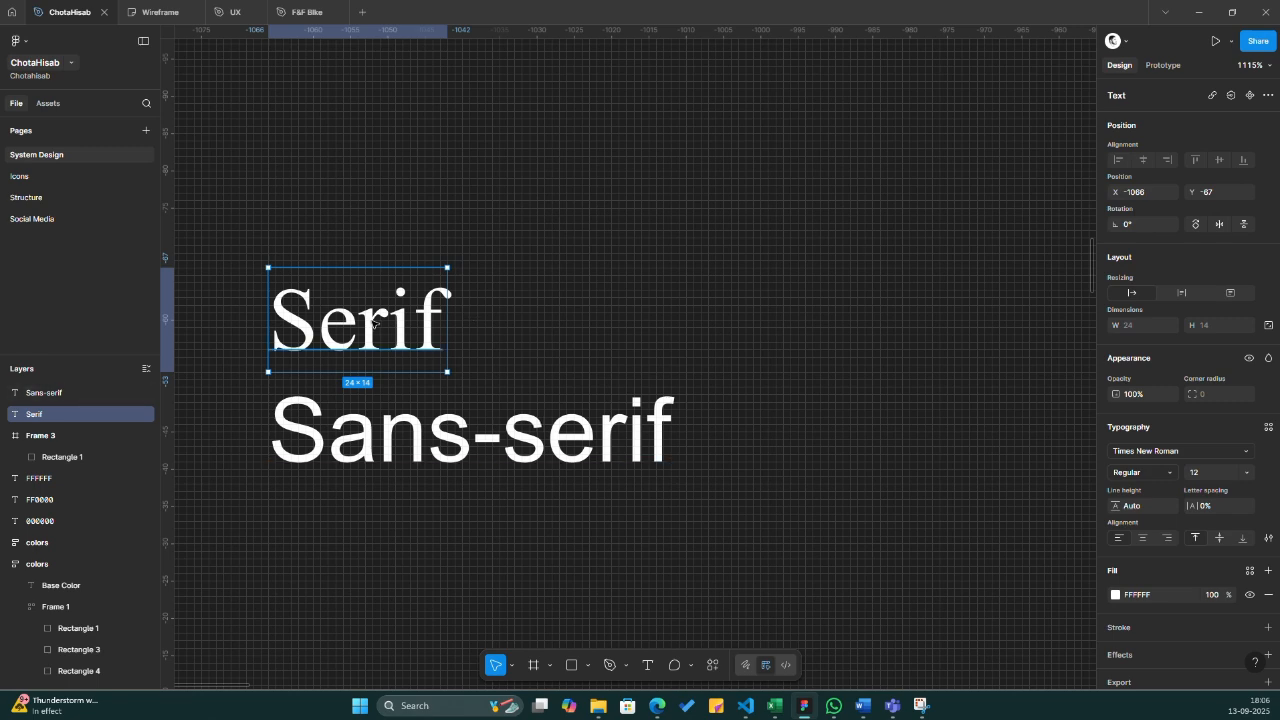
pyautogui.click(557, 343)
# - Examine the letter shapes and font settings of the Serif and Sans-serif texts up close to compare the two typefaces
pyautogui.scroll(5, 300, 292)
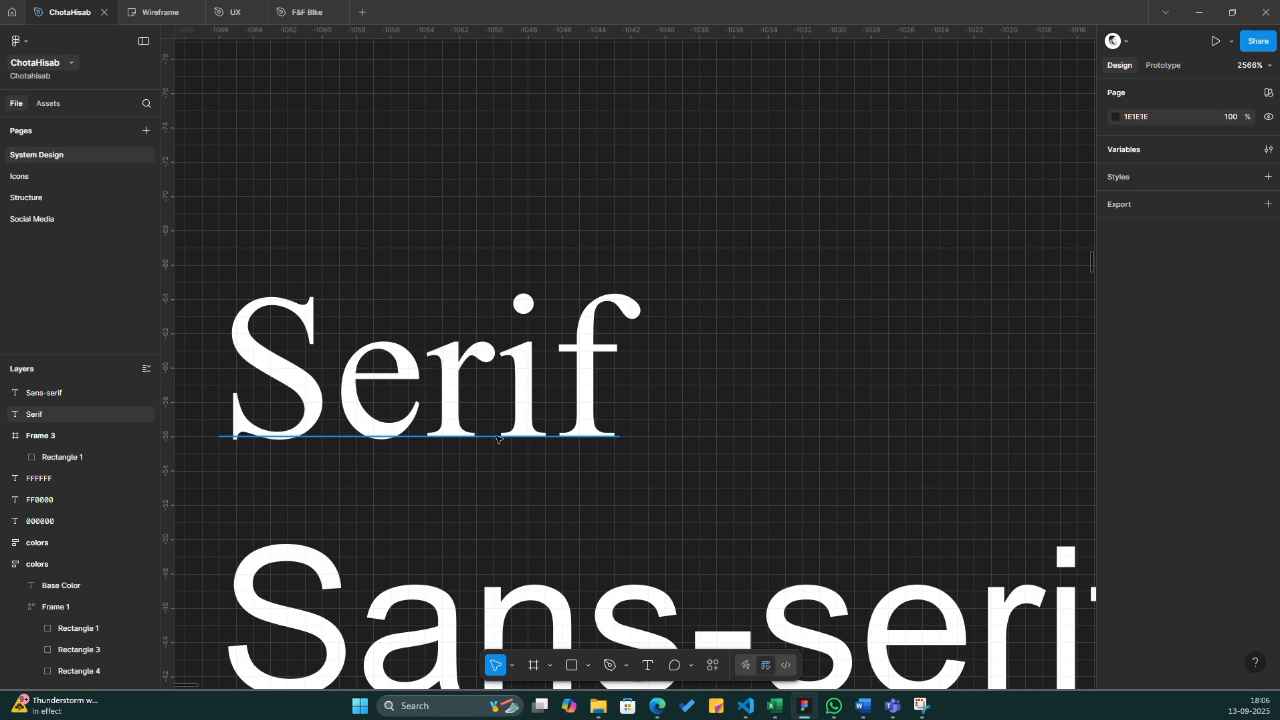
pyautogui.scroll(-3, 605, 432)
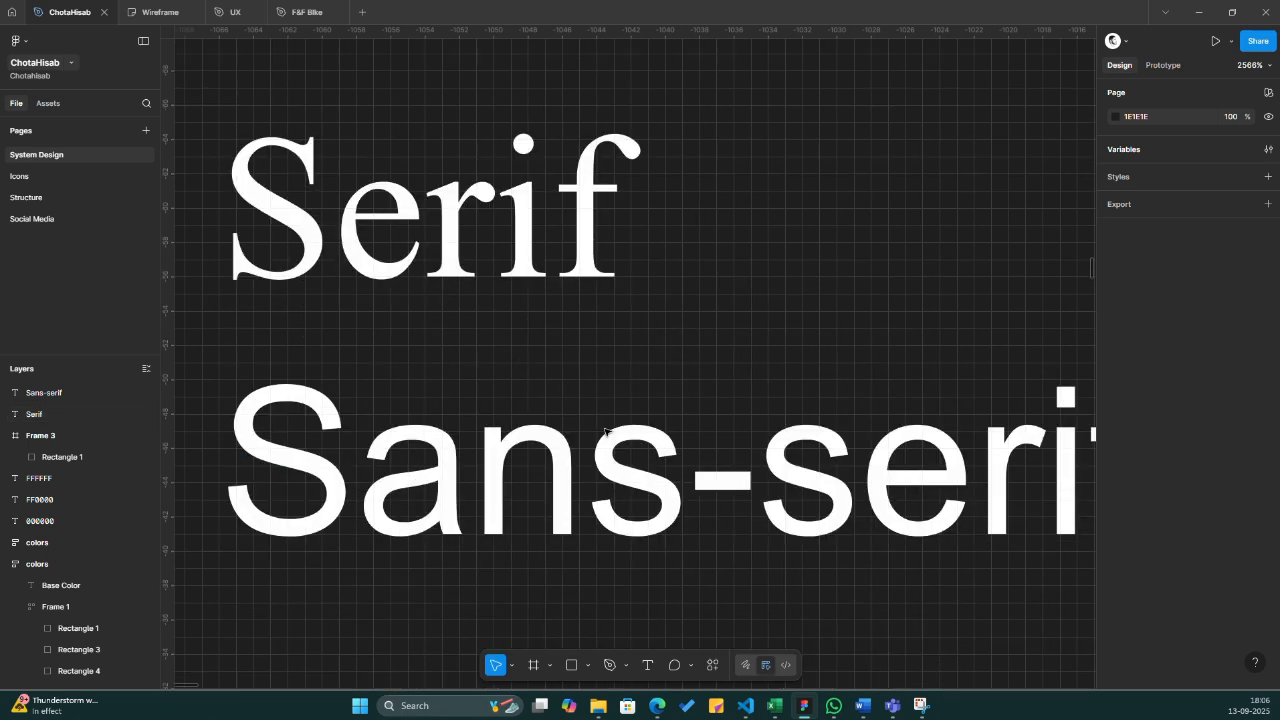
pyautogui.scroll(-3, 430, 476)
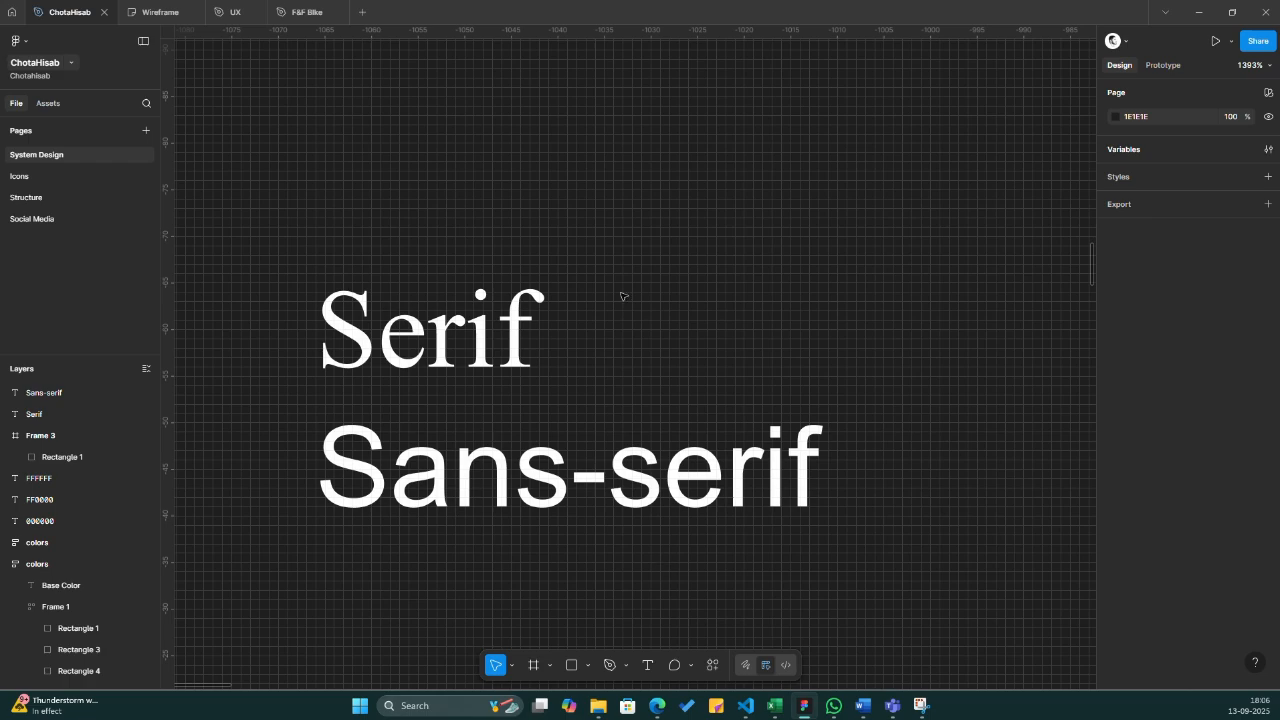
pyautogui.scroll(-5, 621, 296)
pyautogui.click(537, 316)
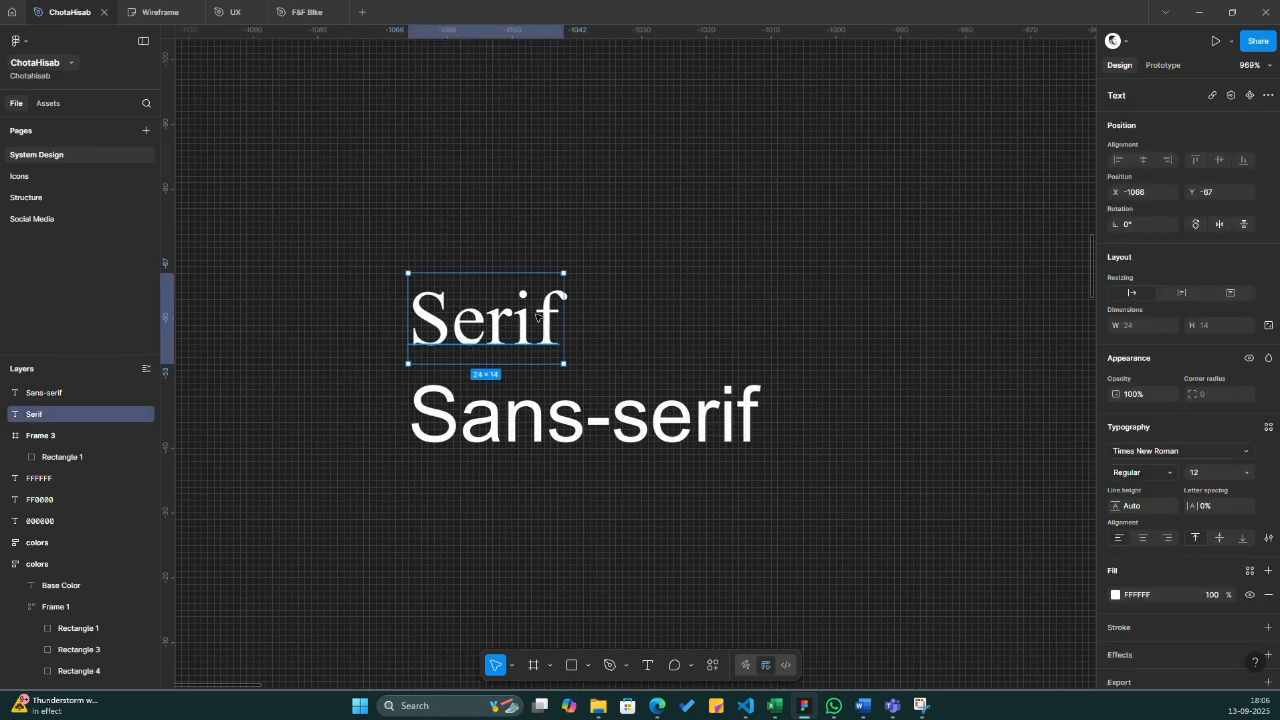
pyautogui.click(567, 441)
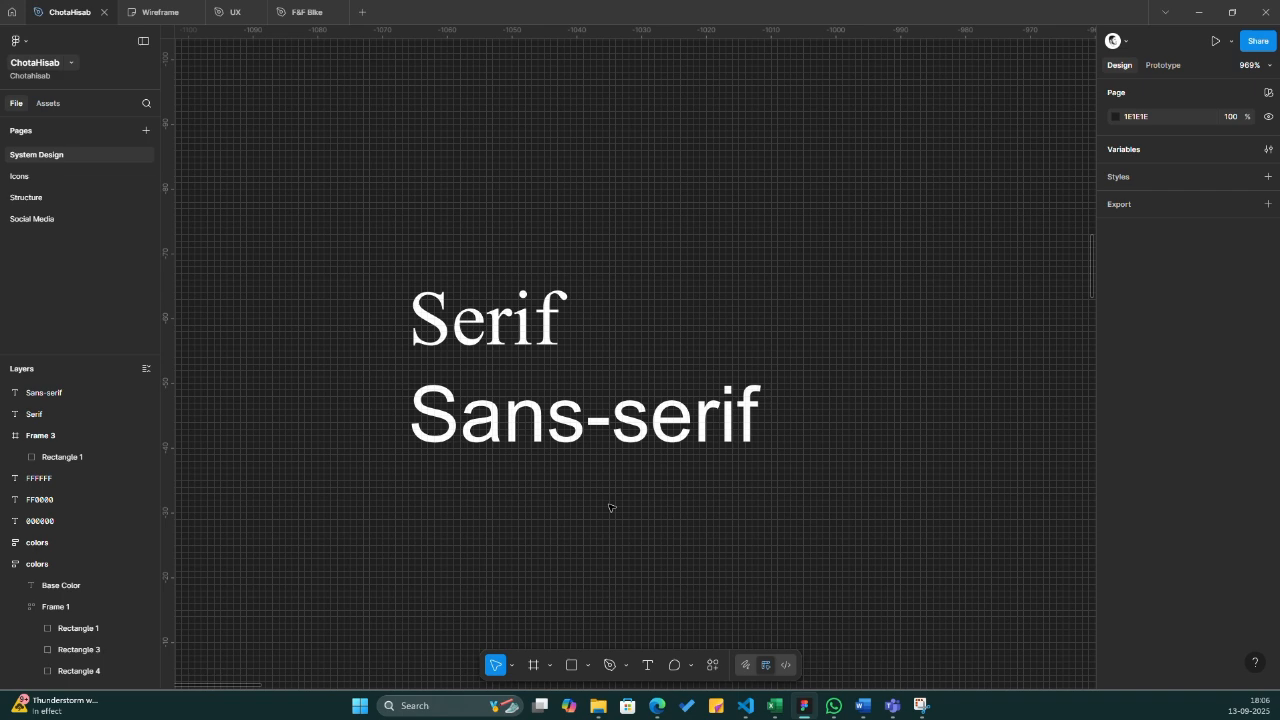
pyautogui.click(468, 310)
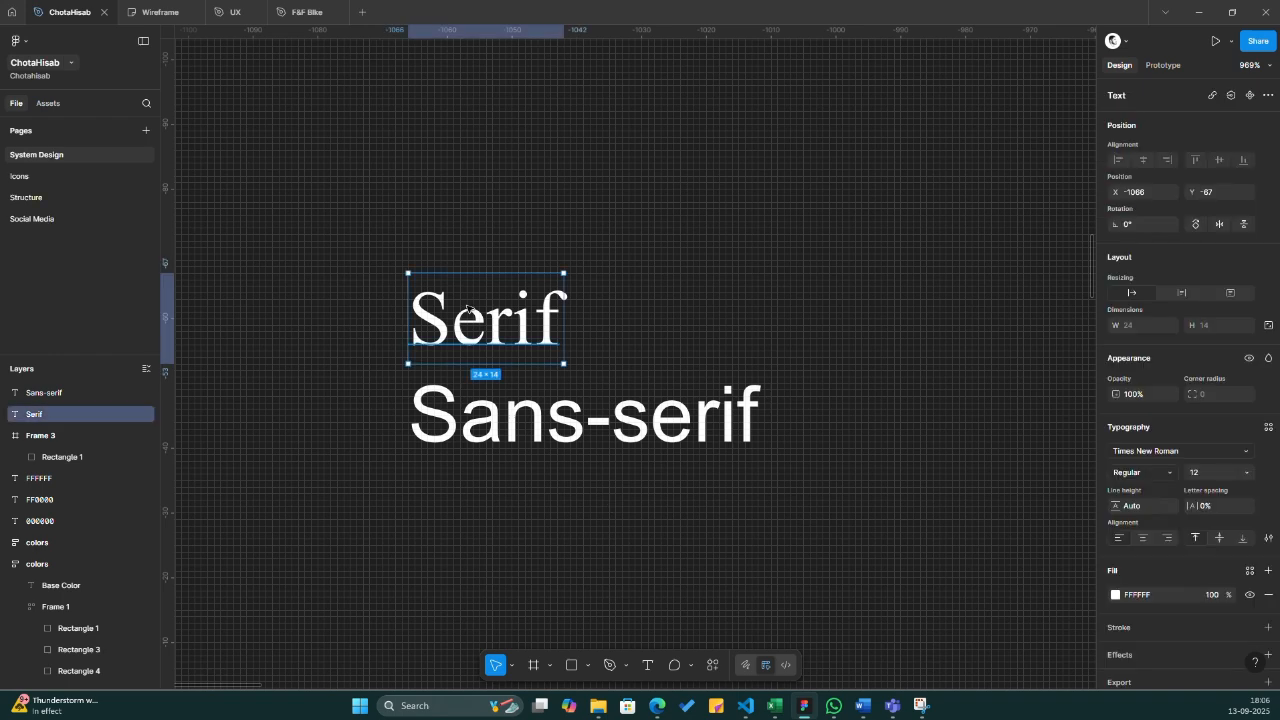
pyautogui.click(523, 427)
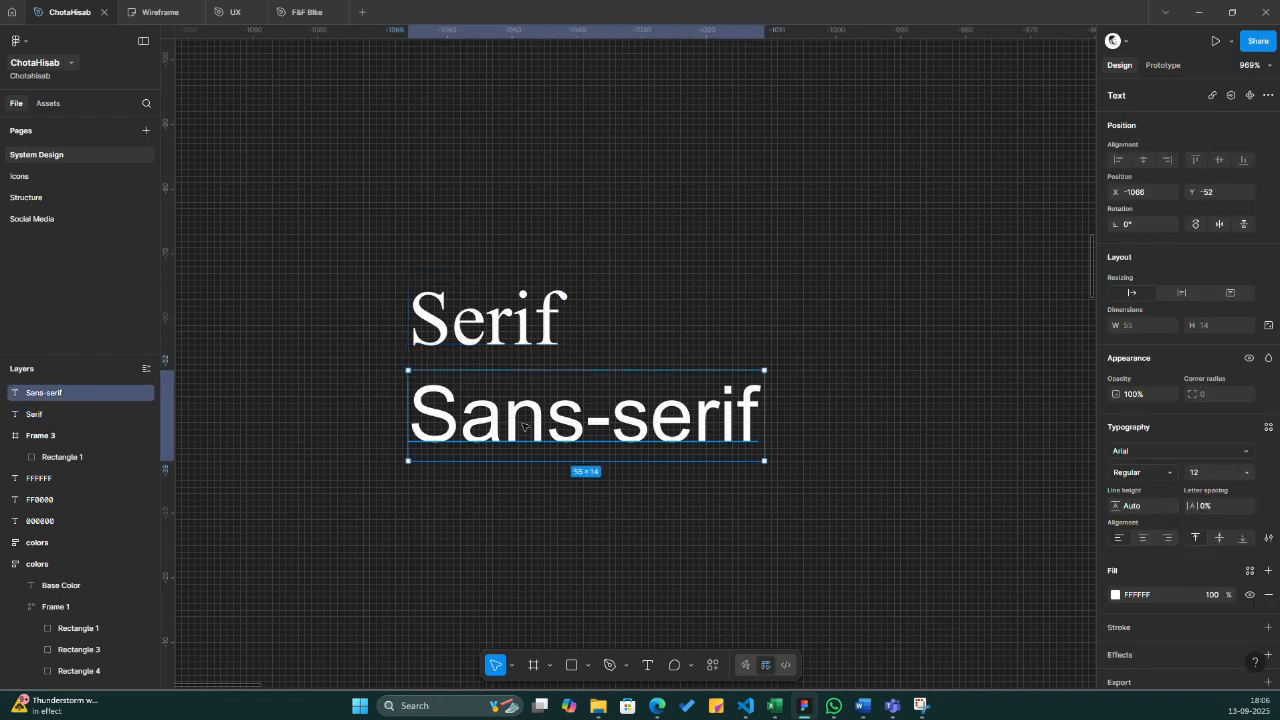
pyautogui.hscroll(-1, 523, 427)
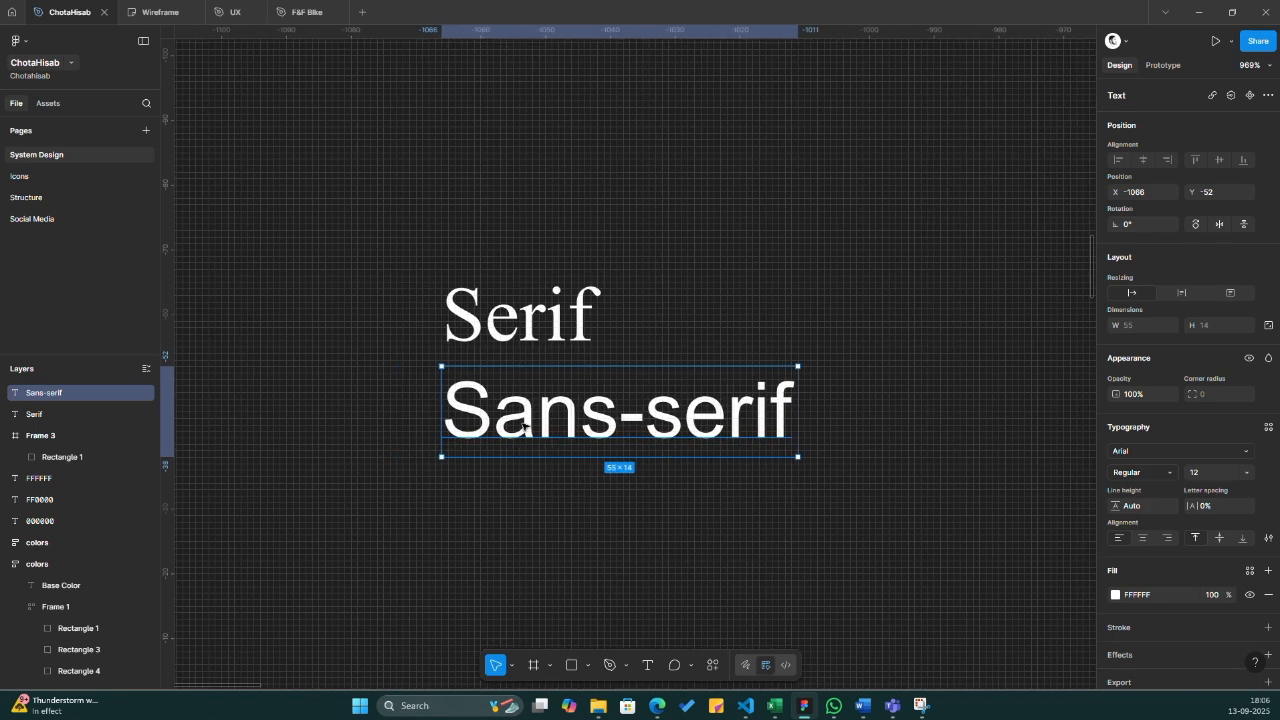
# - Compare the typography settings of the Serif and Sans-serif texts once more and clear the selection
pyautogui.click(502, 297)
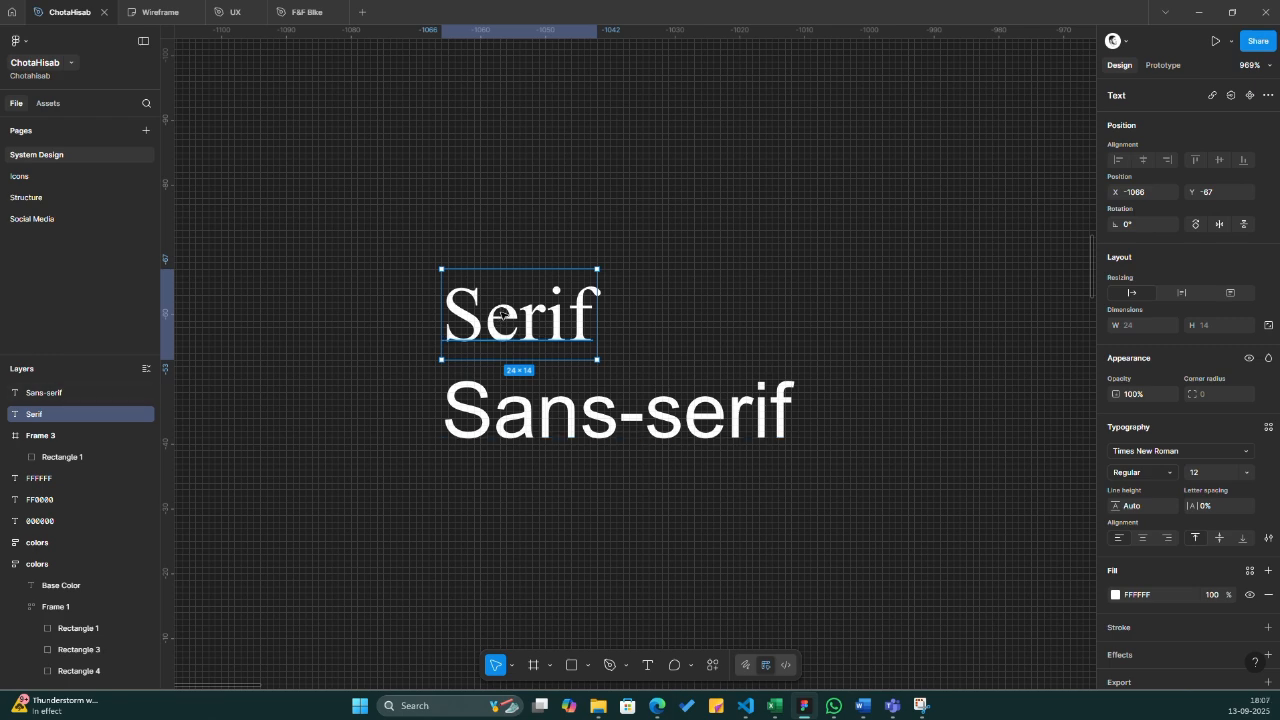
pyautogui.click(550, 423)
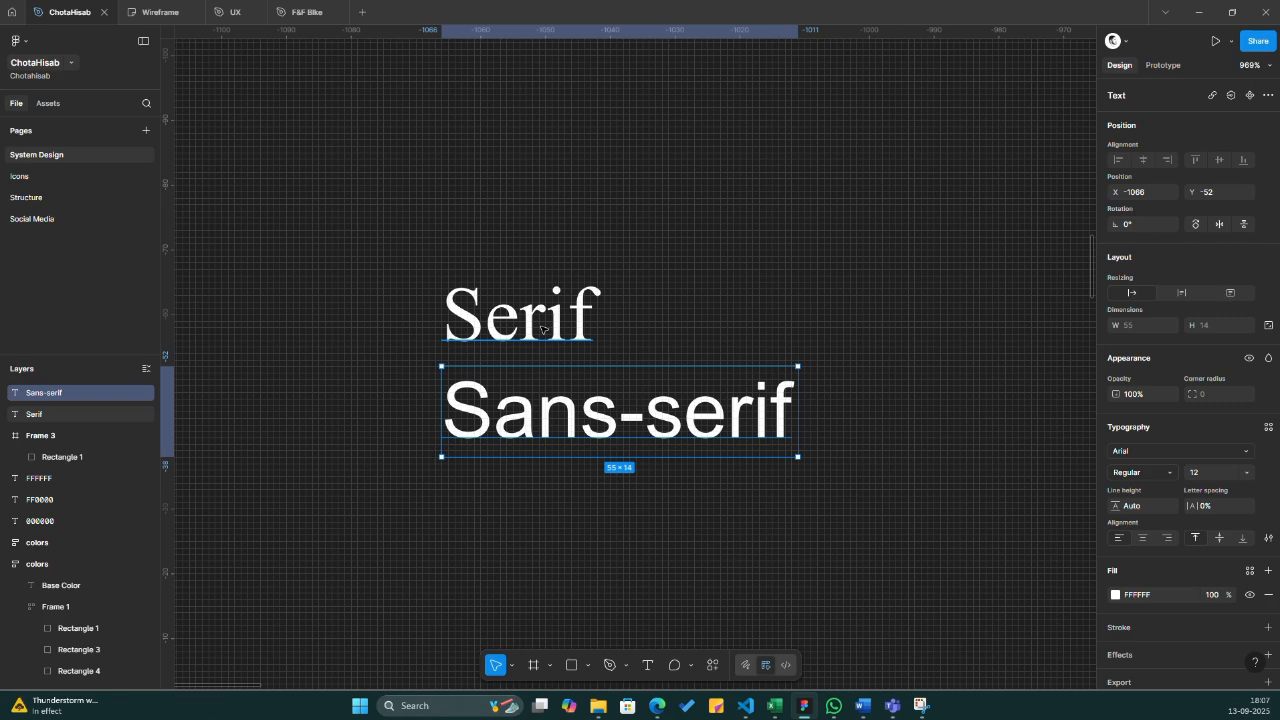
pyautogui.click(676, 292)
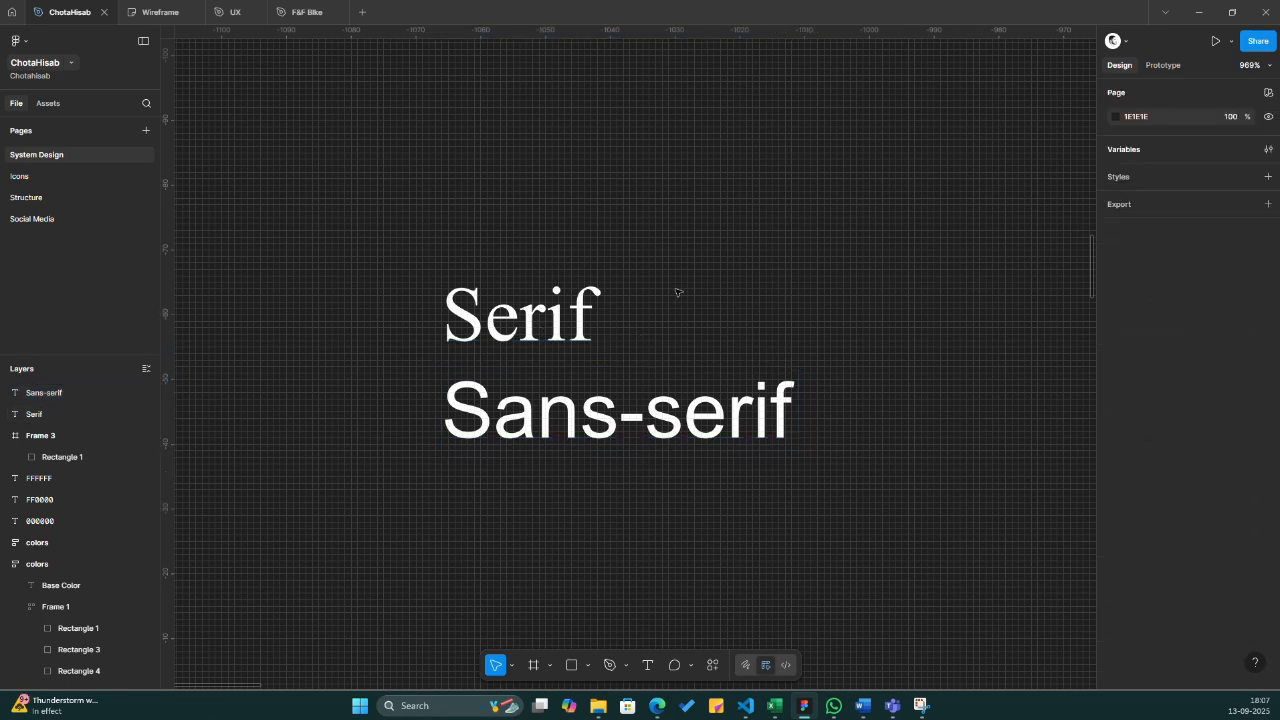
pyautogui.click(620, 411)
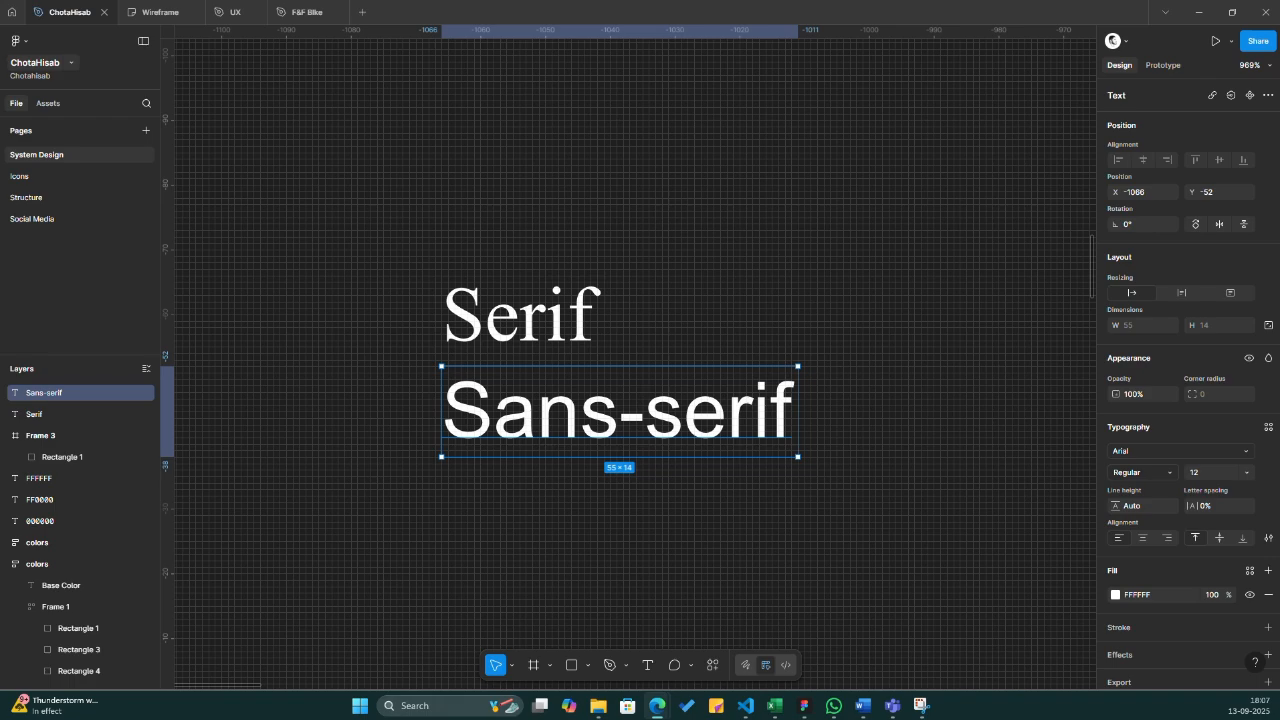
pyautogui.moveTo(22, 105); pyautogui.dragTo(418, 87)
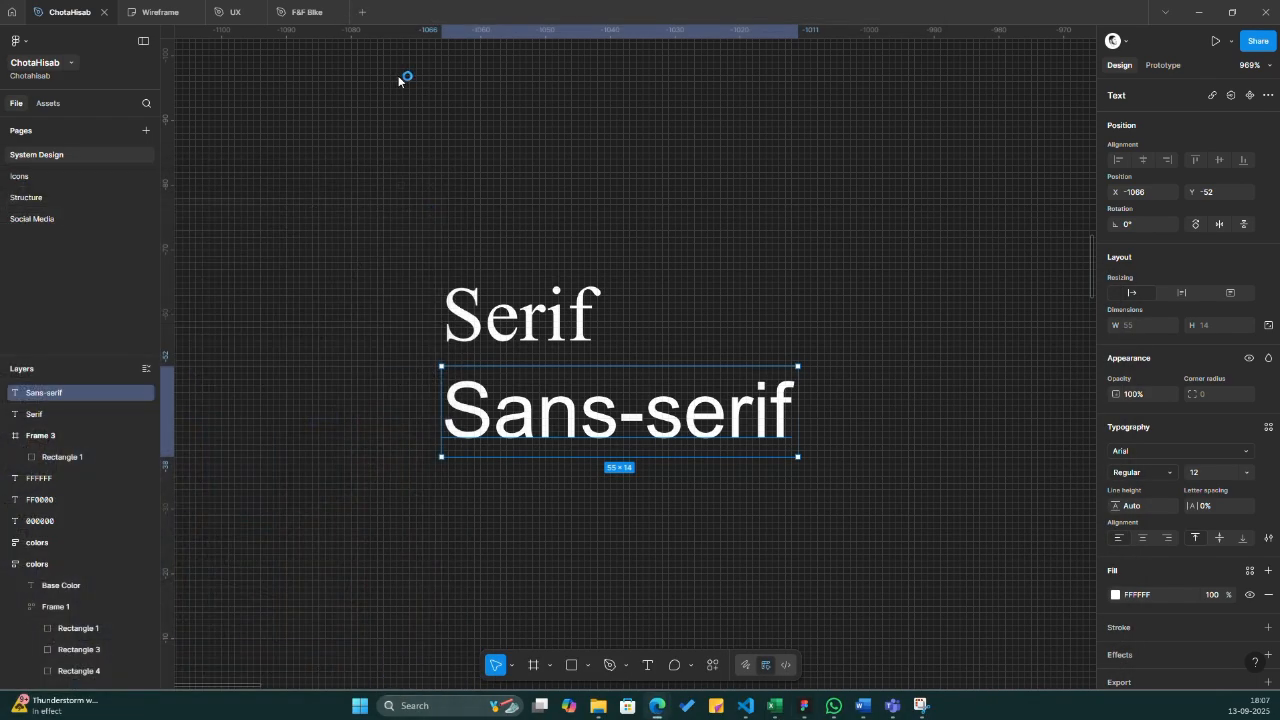
pyautogui.click(401, 77)
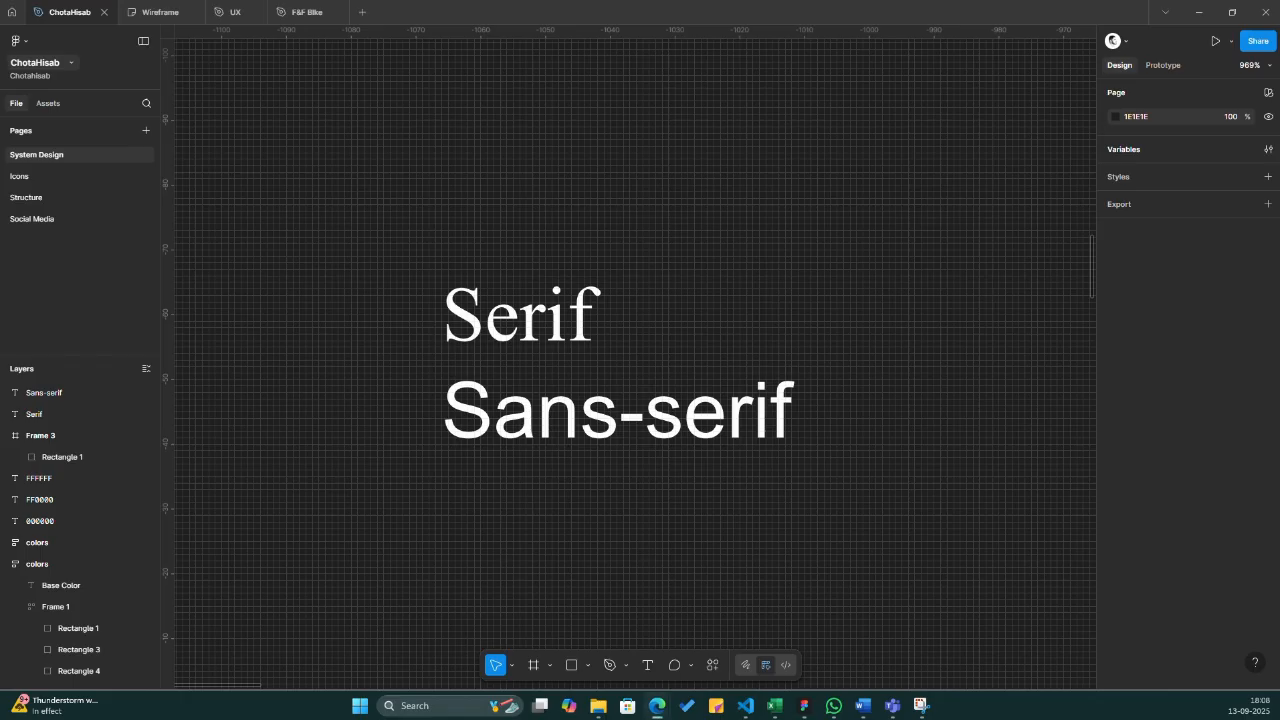
# - Switch to the Times of India homepage in Microsoft Edge, showing it in a larger window without the Google sign-in prompt
pyautogui.press('super+Tab')
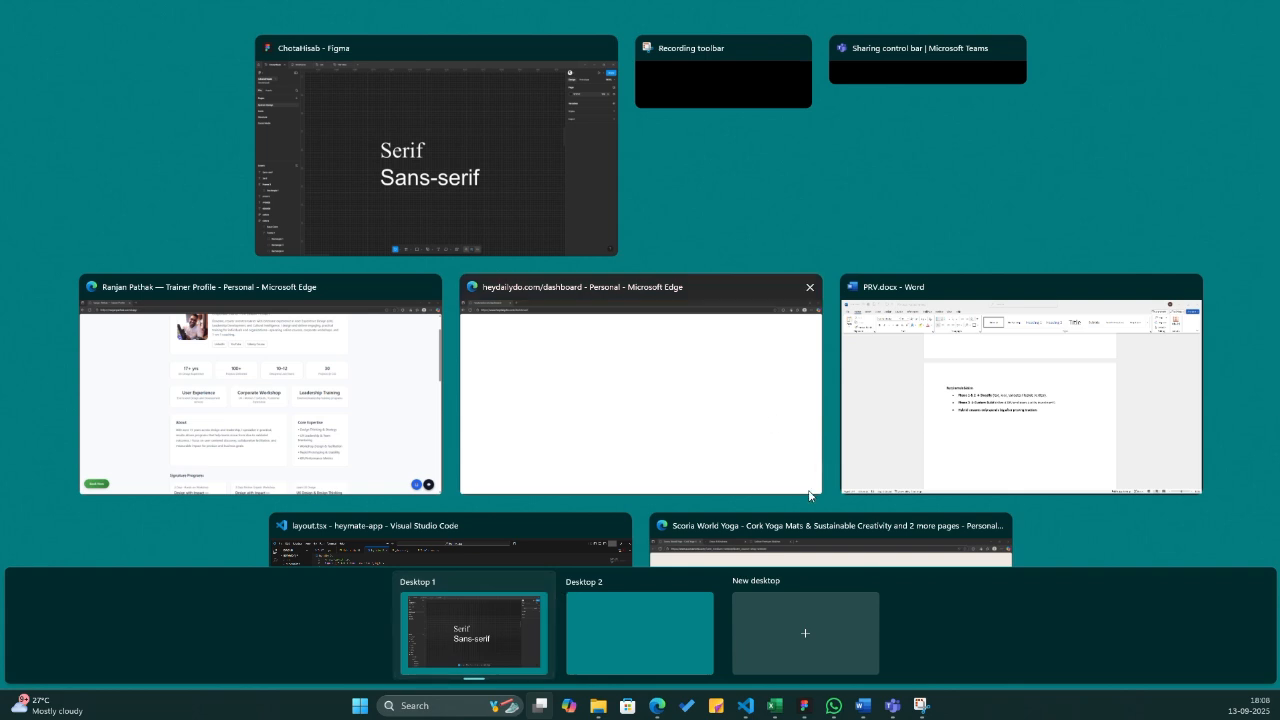
pyautogui.press('Escape')
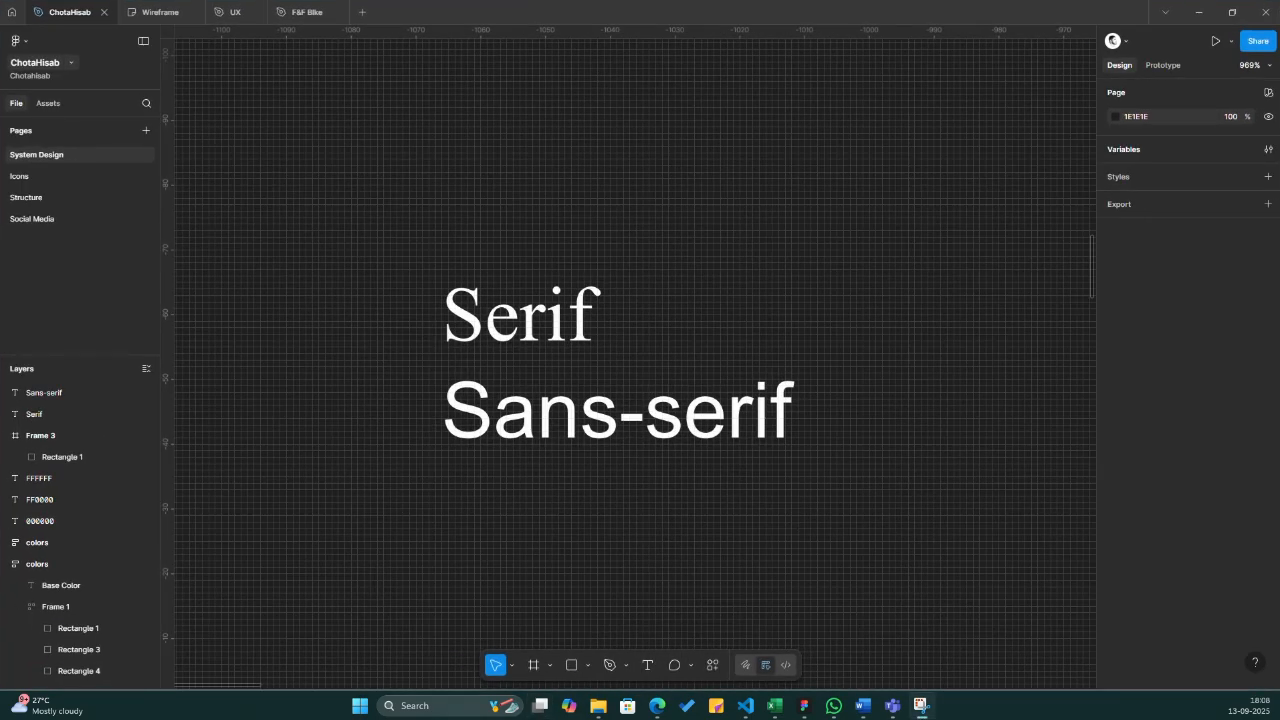
pyautogui.moveTo(0, 20); pyautogui.dragTo(332, 103)
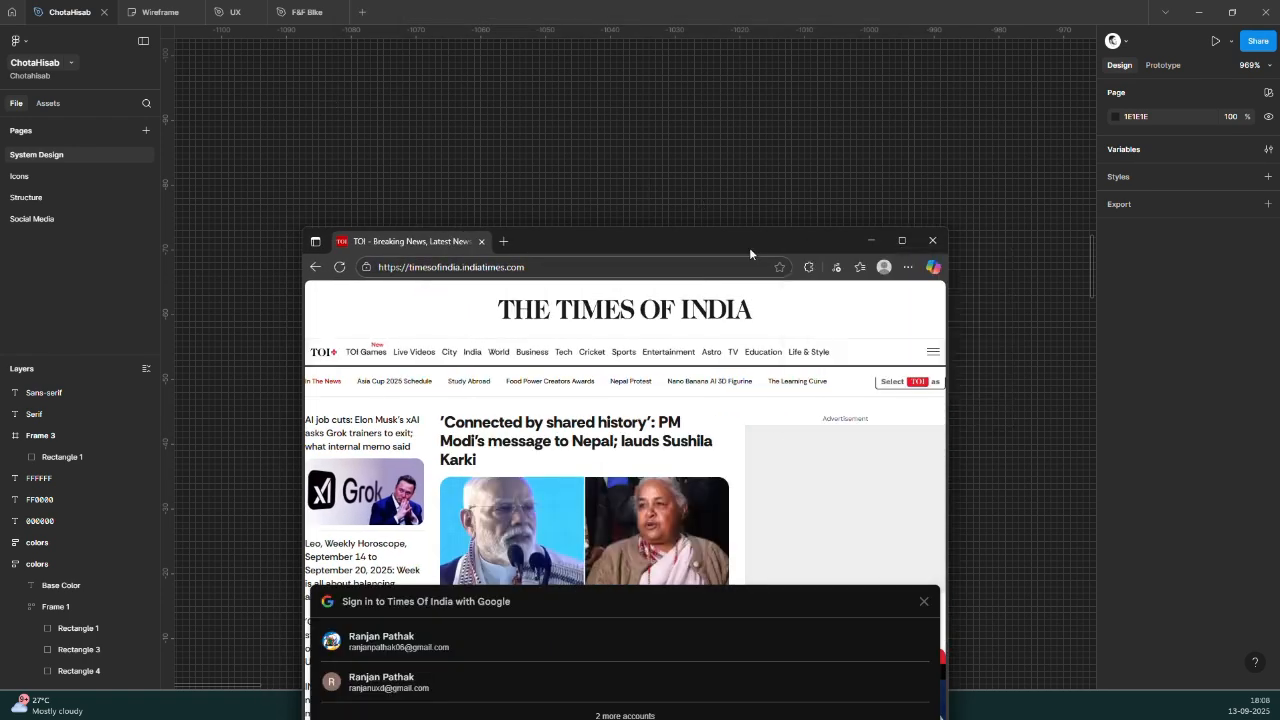
pyautogui.moveTo(749, 247); pyautogui.dragTo(686, 86)
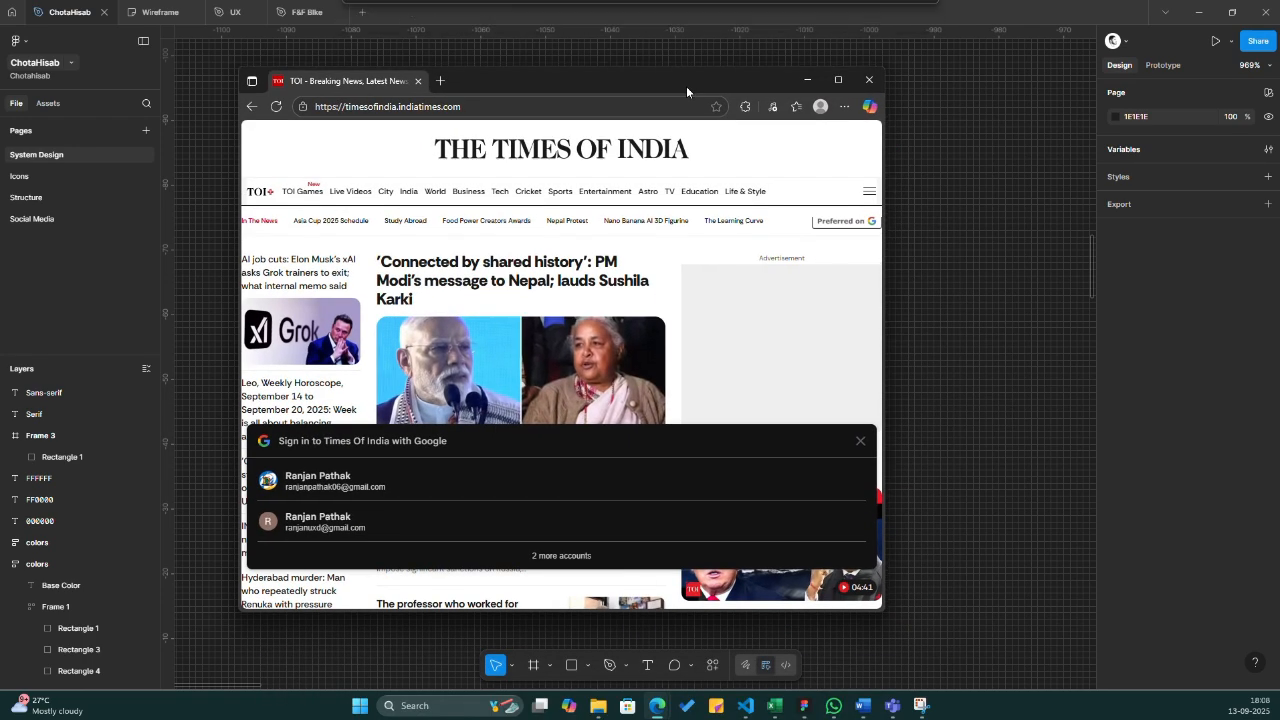
pyautogui.click(858, 441)
pyautogui.moveTo(882, 610); pyautogui.dragTo(1076, 658)
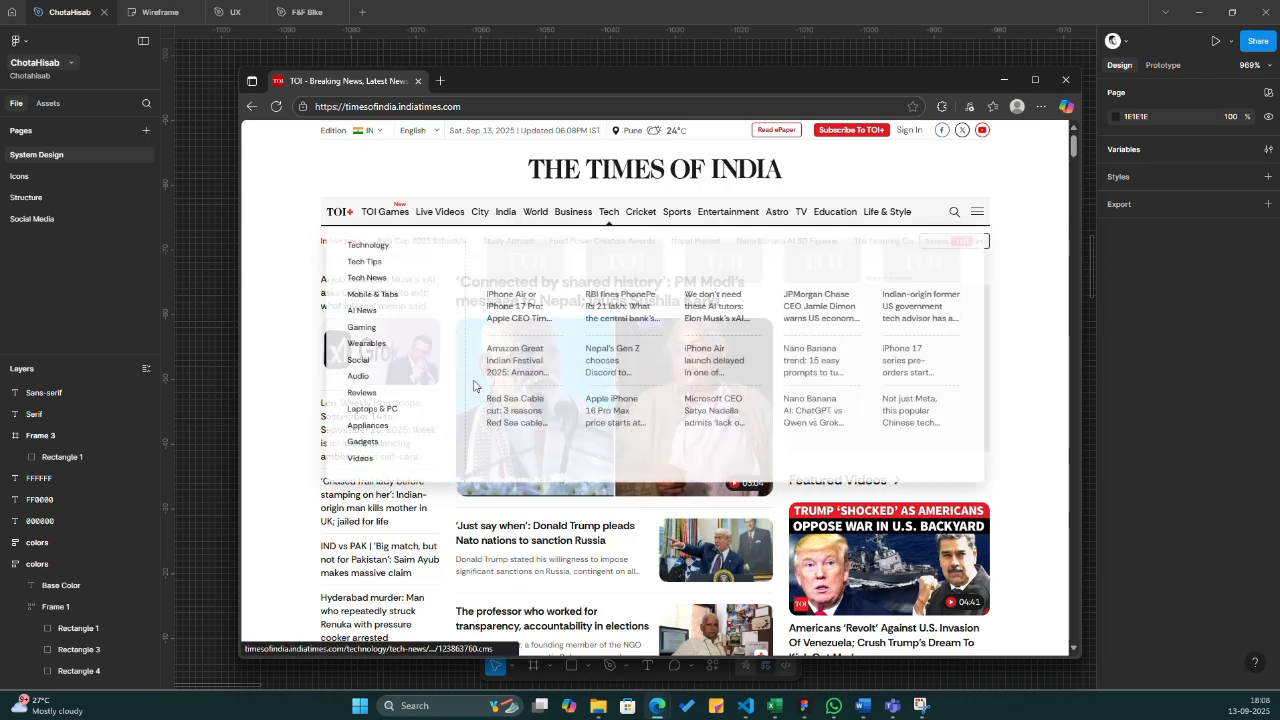
# - Examine the typefaces of the masthead, headlines and article summaries across the Times of India homepage in a maximized window
pyautogui.scroll(-5, 482, 556)
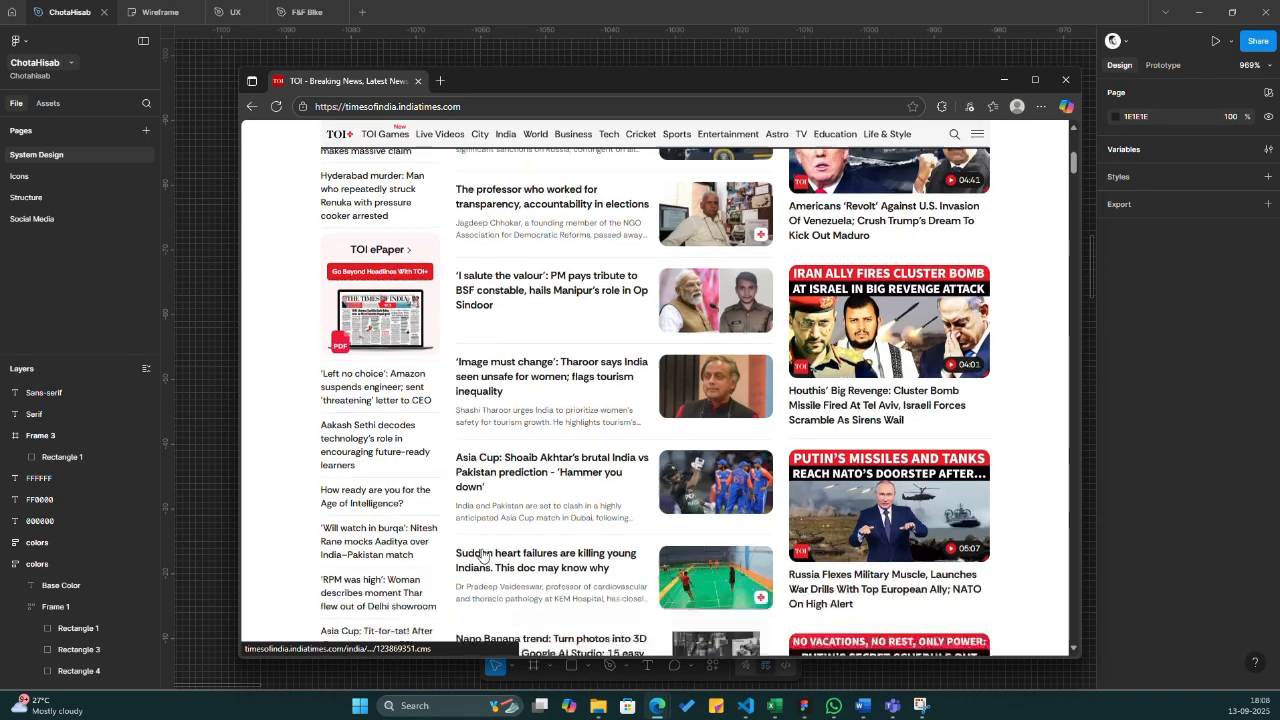
pyautogui.scroll(-8, 482, 556)
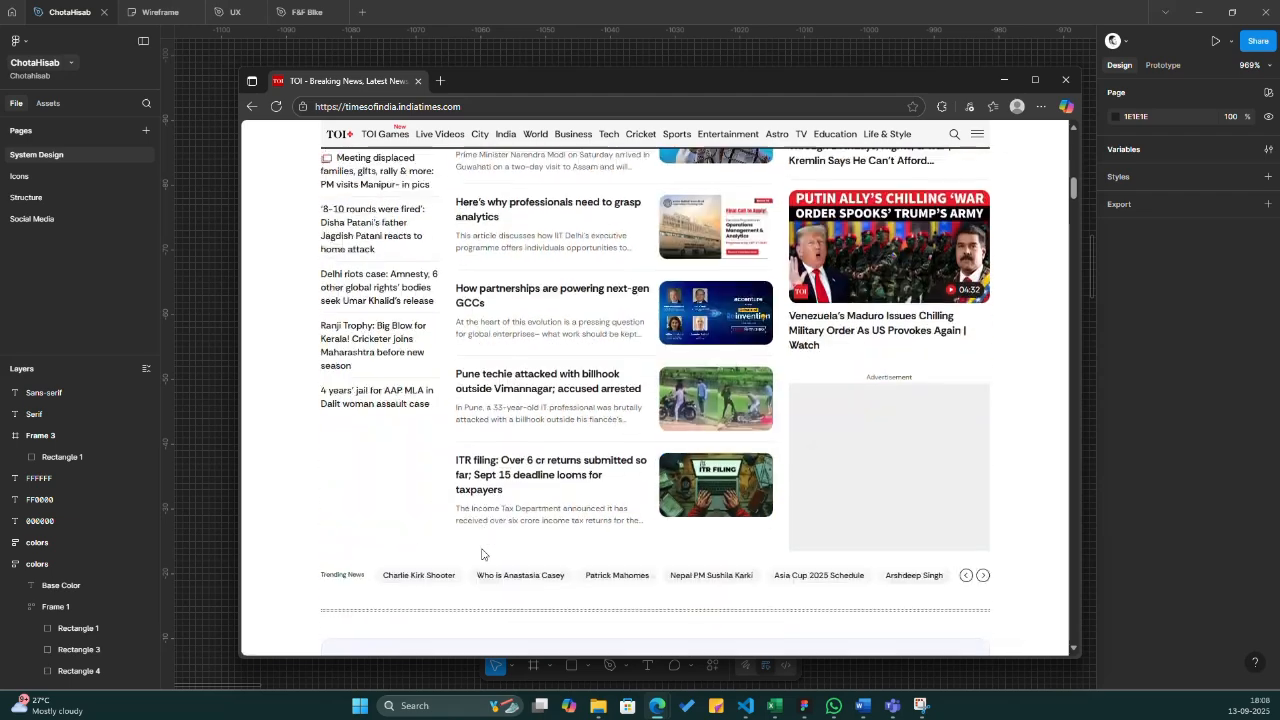
pyautogui.scroll(5, 482, 556)
pyautogui.scroll(5, 482, 556)
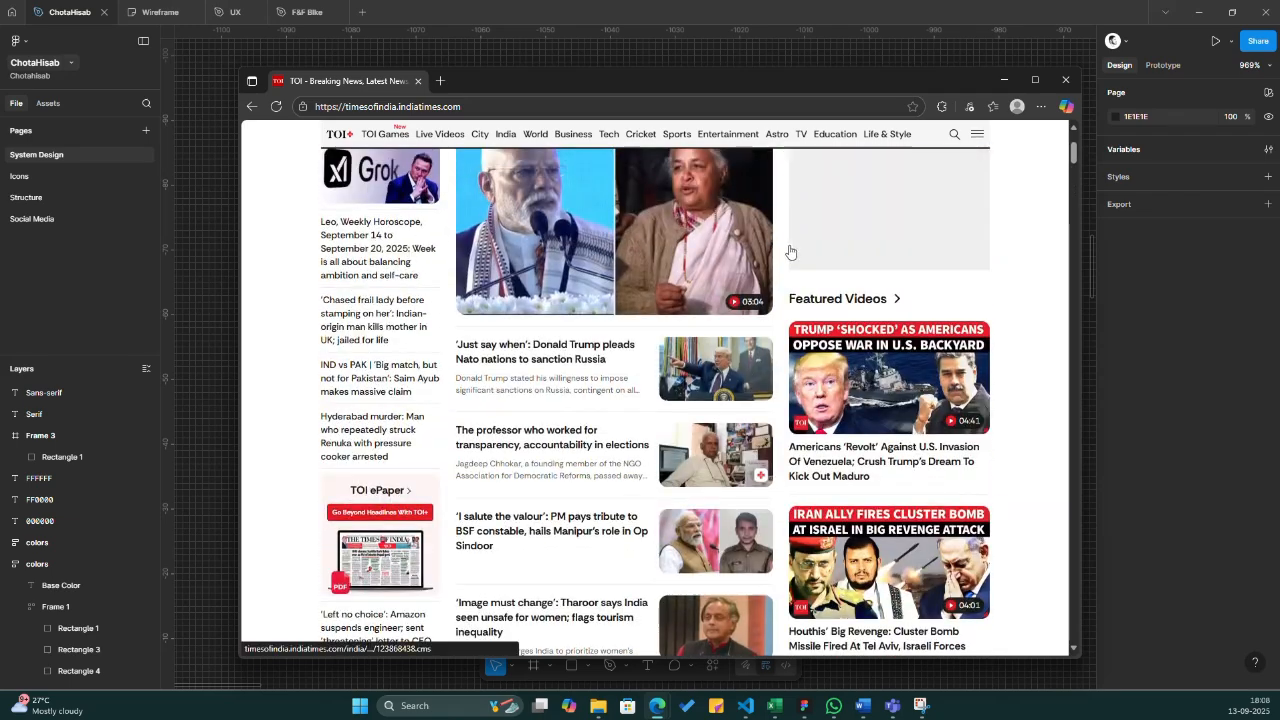
pyautogui.click(1034, 81)
pyautogui.scroll(3, 582, 106)
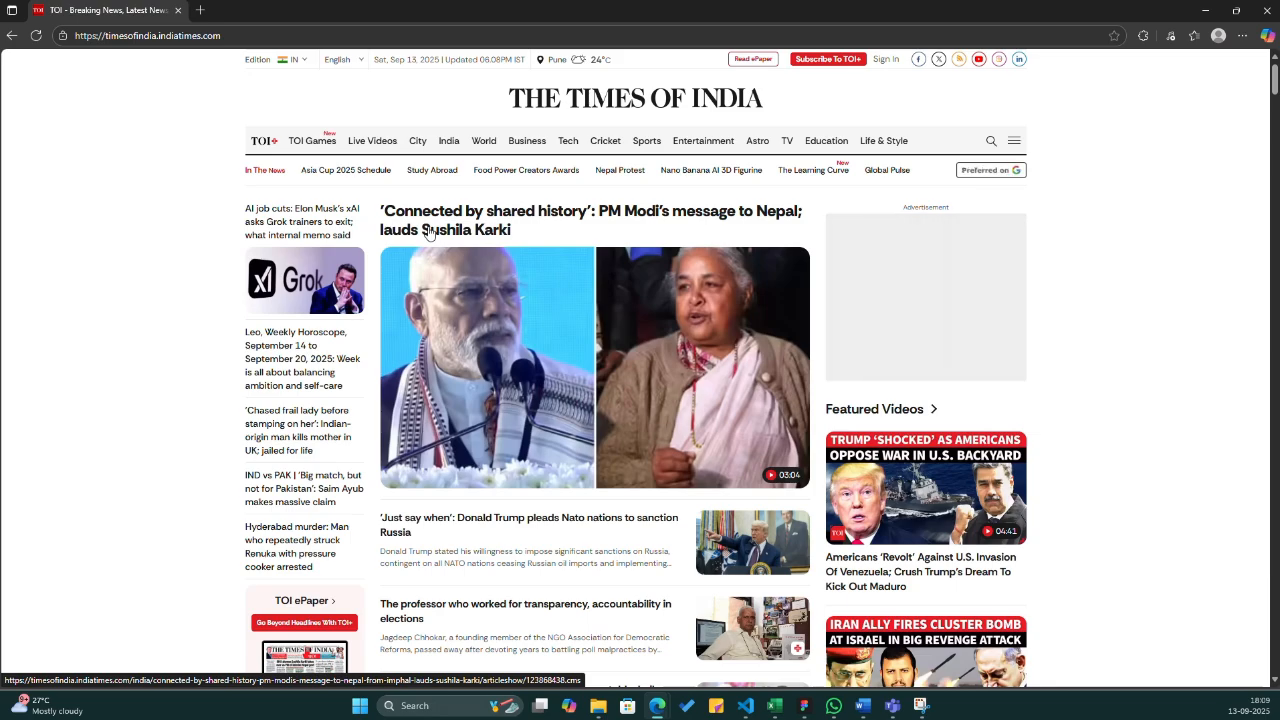
pyautogui.scroll(-7, 535, 407)
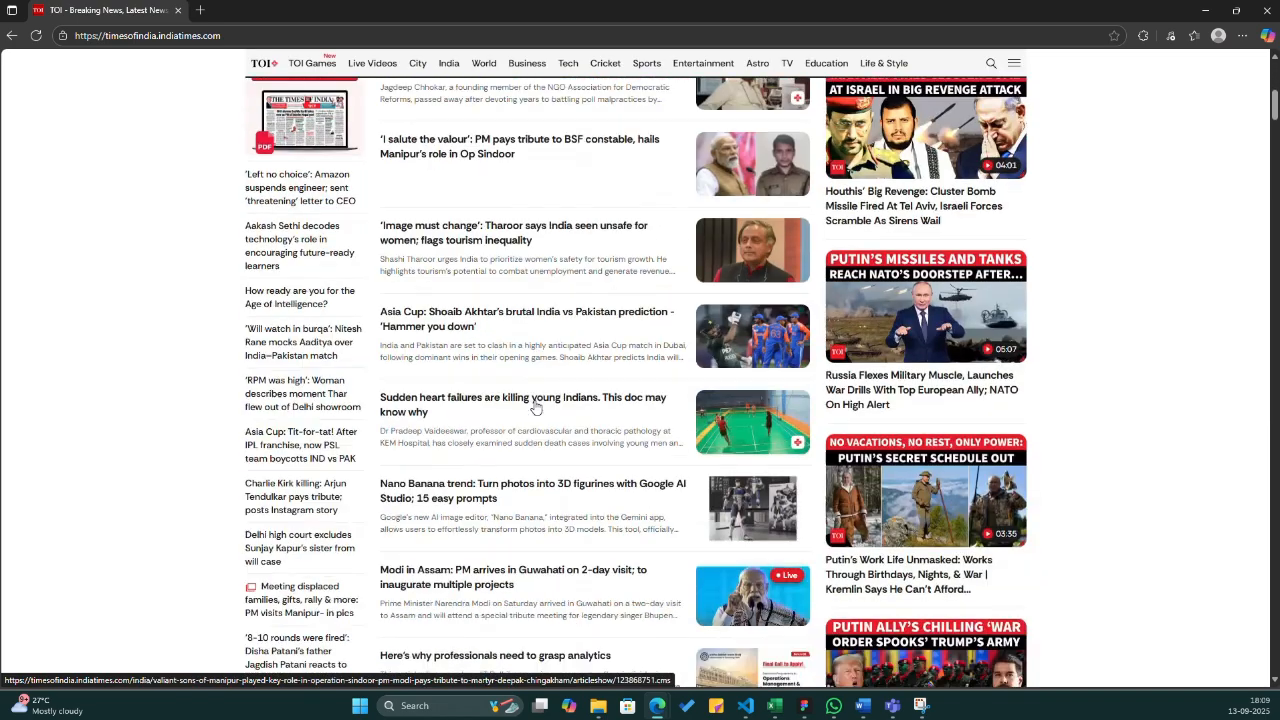
pyautogui.scroll(-5, 535, 407)
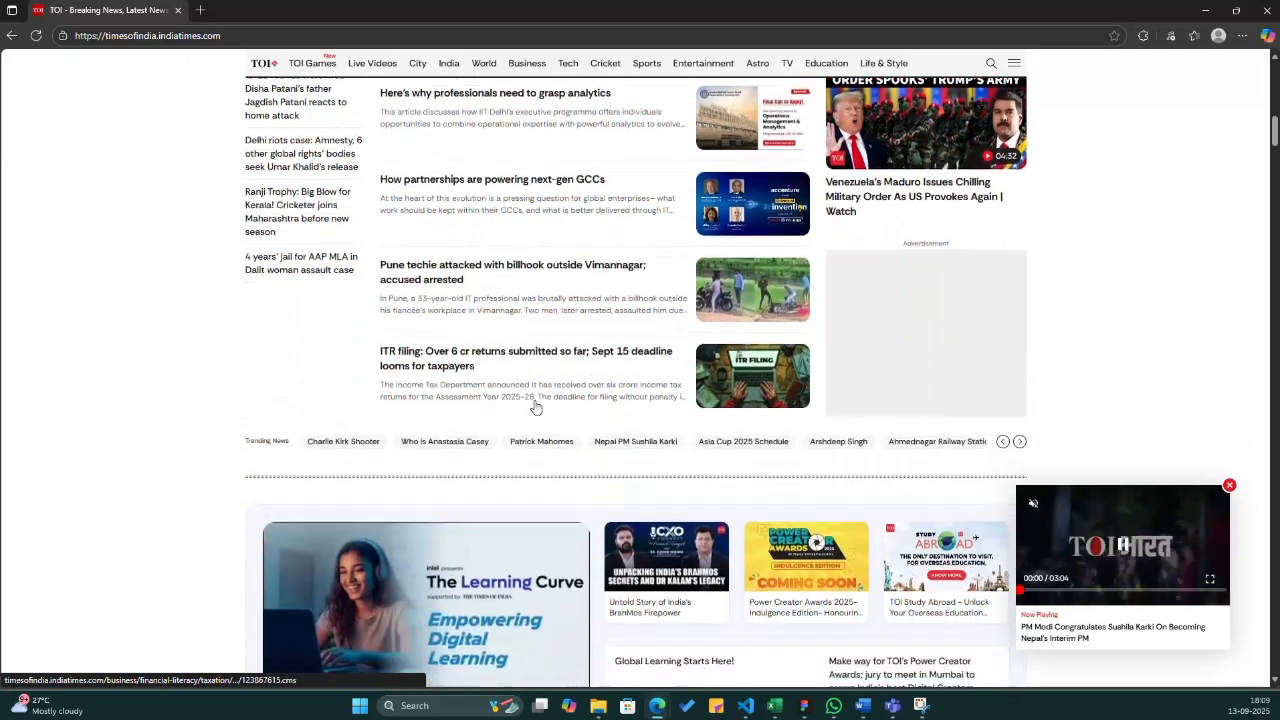
pyautogui.scroll(13, 535, 407)
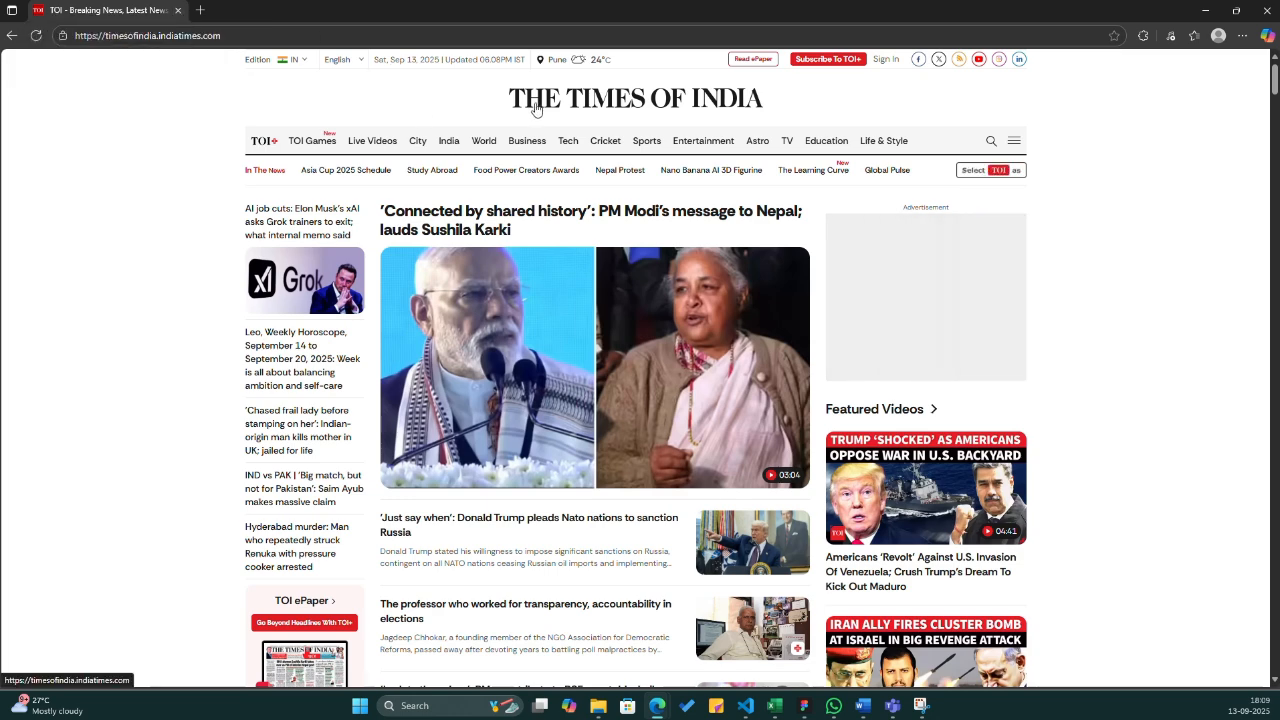
# - Search the web for "masable" and open the Mashable site from the results
pyautogui.click(228, 30)
pyautogui.write('masable')
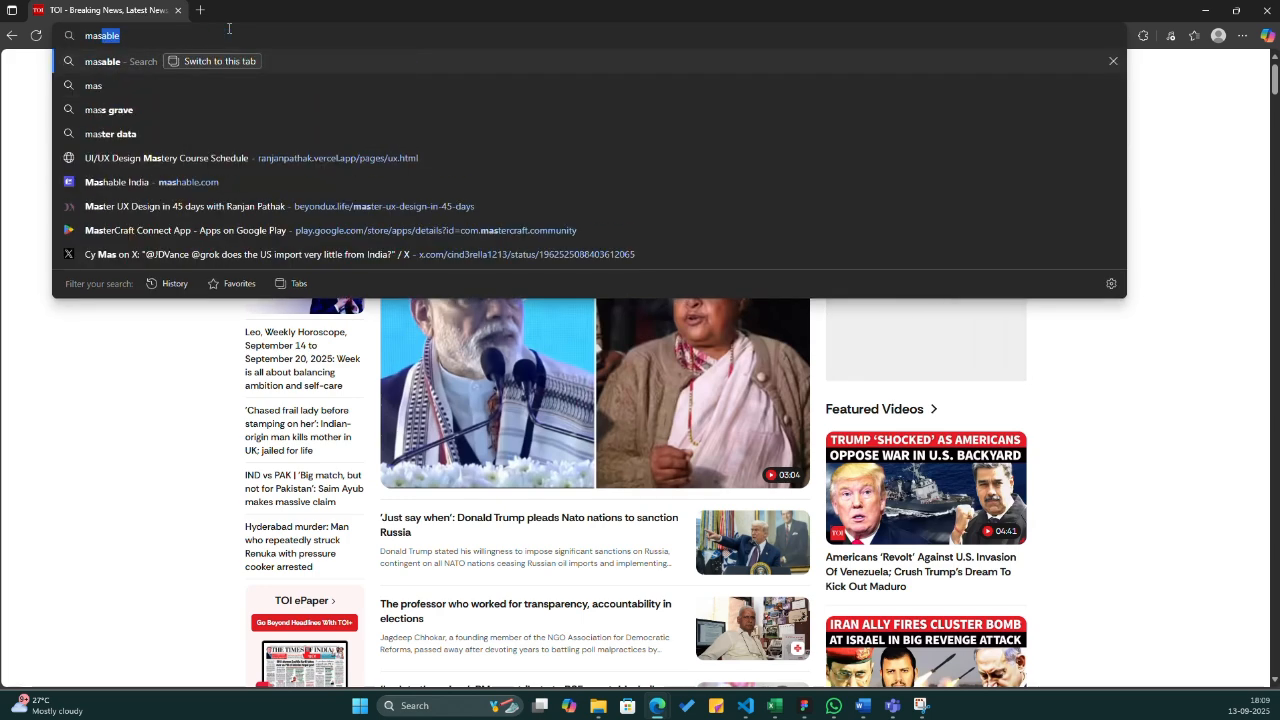
pyautogui.press('Return')
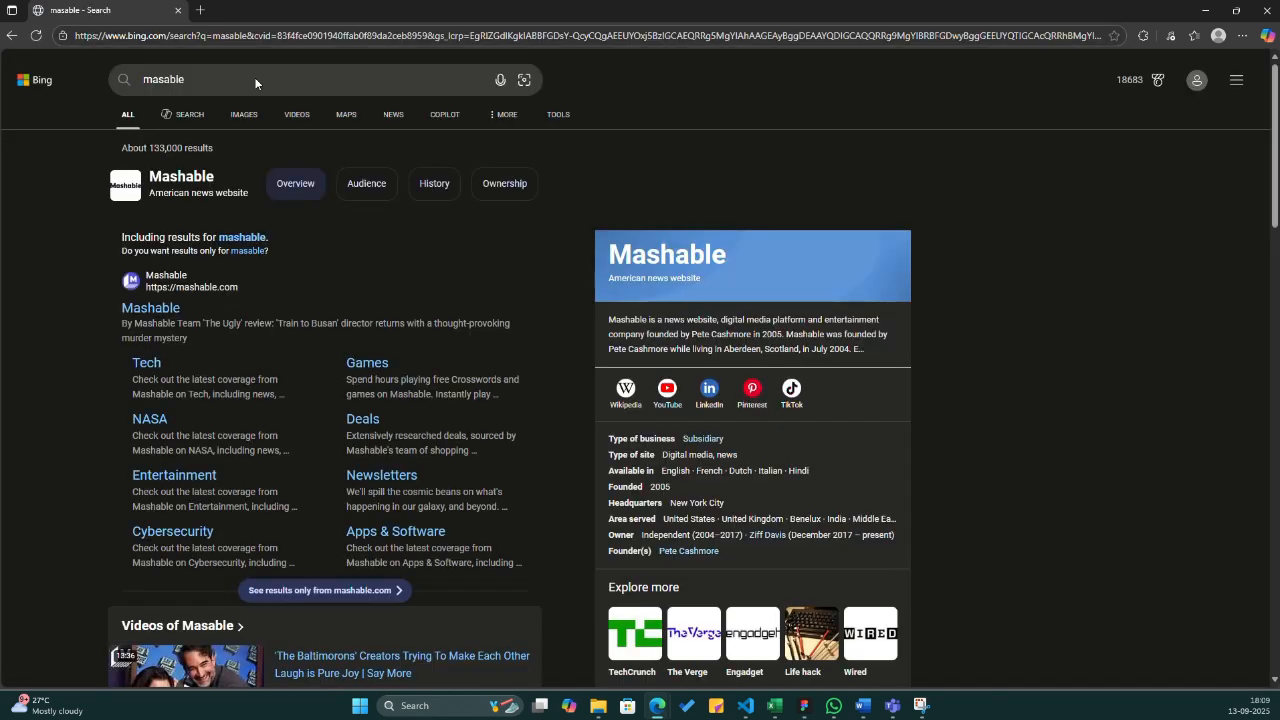
pyautogui.click(155, 311)
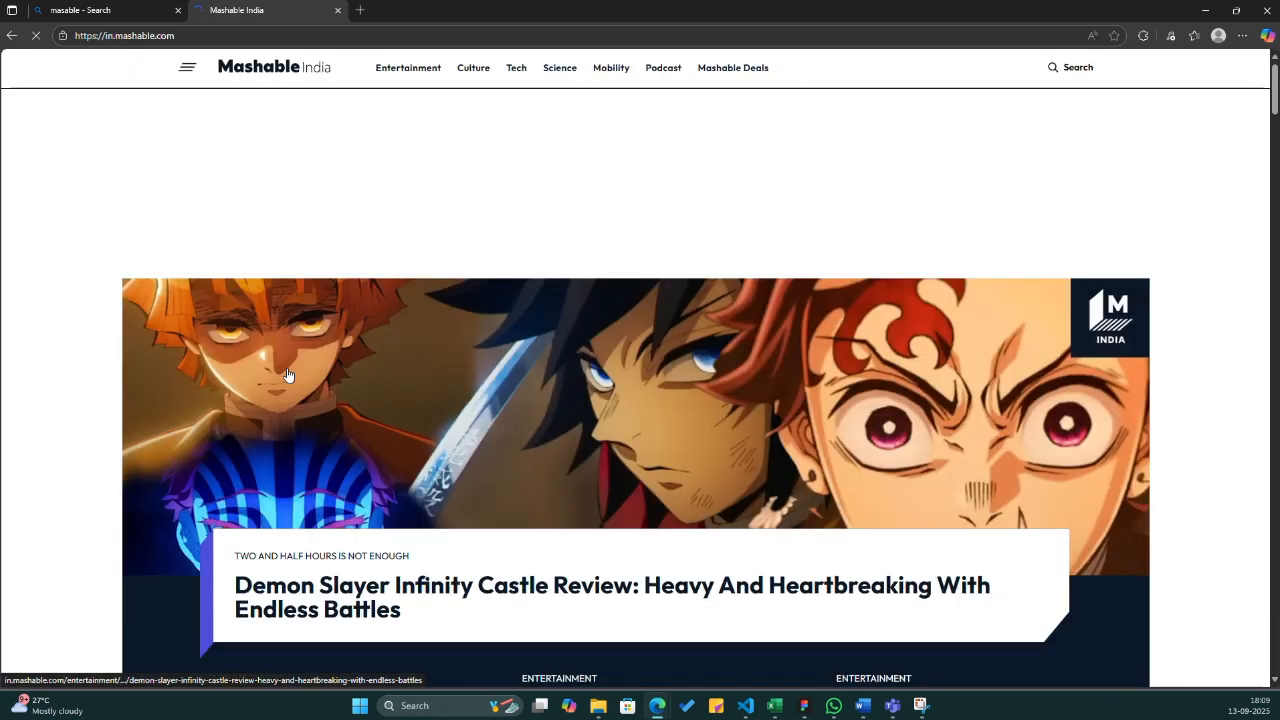
# - Examine the typefaces used for the headlines, section titles and article links on the Mashable India homepage
pyautogui.scroll(-1, 326, 385)
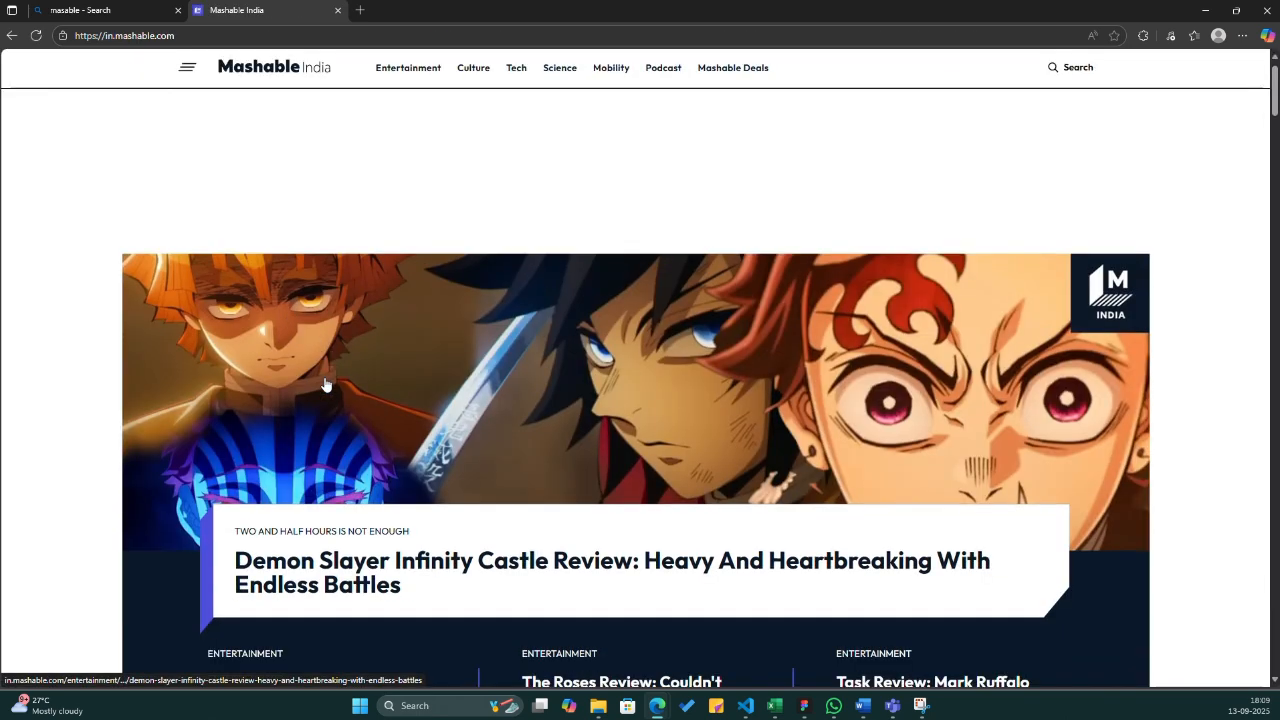
pyautogui.scroll(-3, 326, 385)
pyautogui.scroll(-2, 326, 385)
pyautogui.scroll(2, 326, 385)
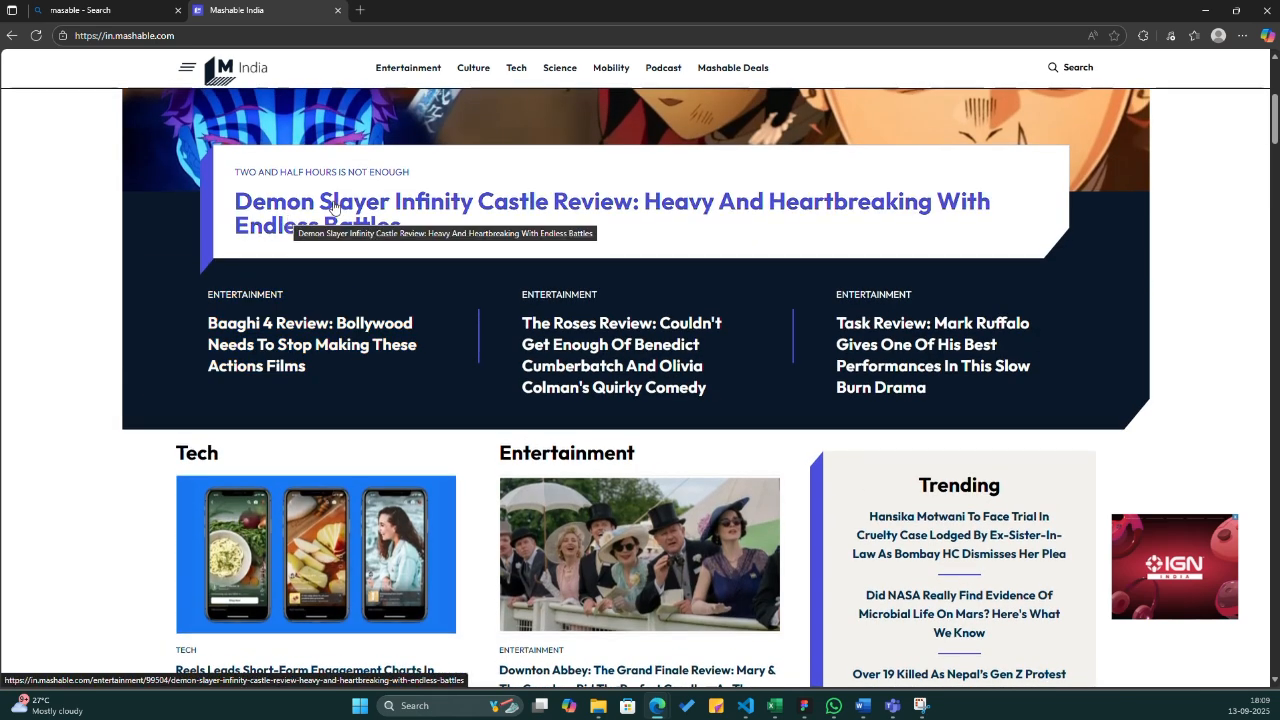
pyautogui.scroll(-2, 470, 450)
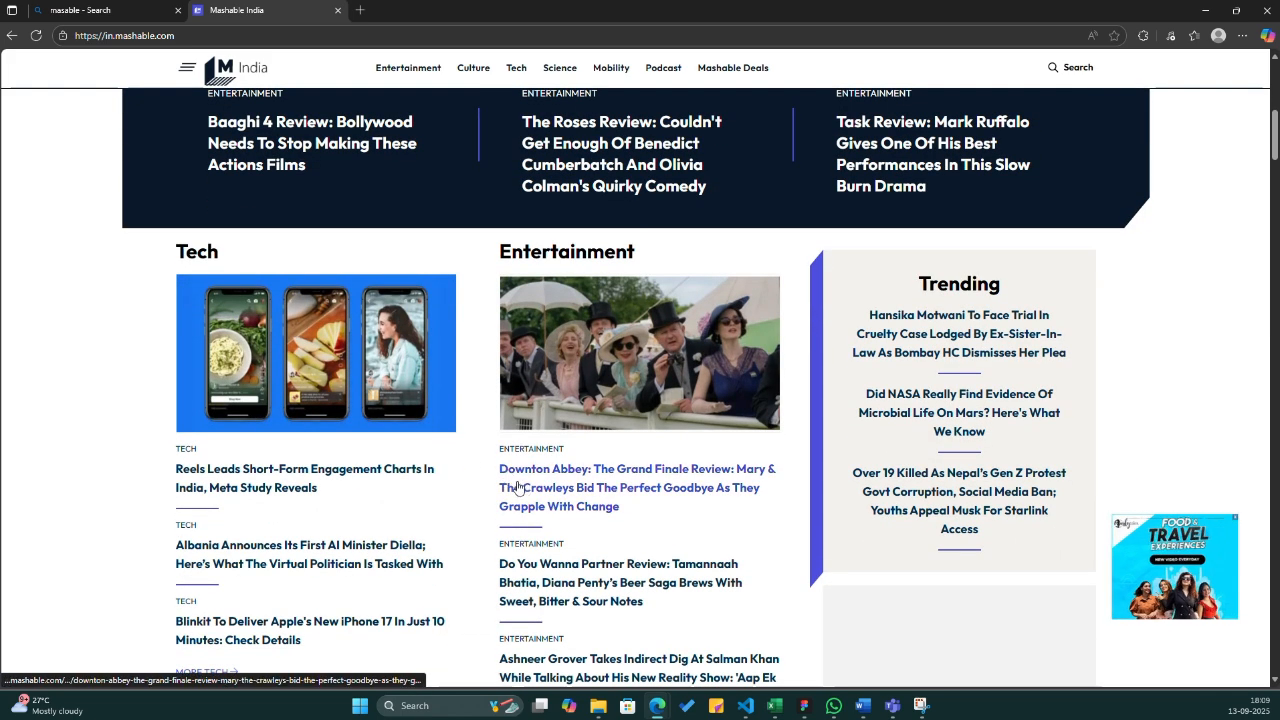
pyautogui.scroll(-4, 404, 503)
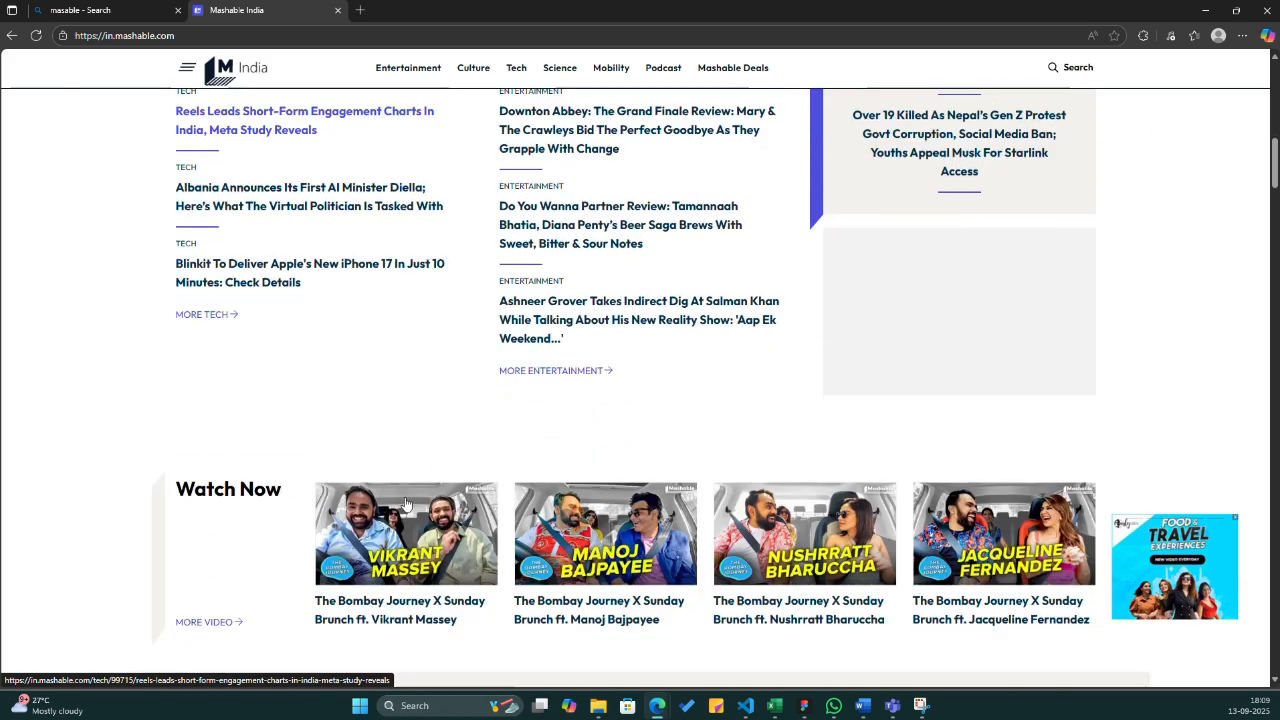
pyautogui.scroll(-3, 405, 503)
pyautogui.scroll(9, 405, 503)
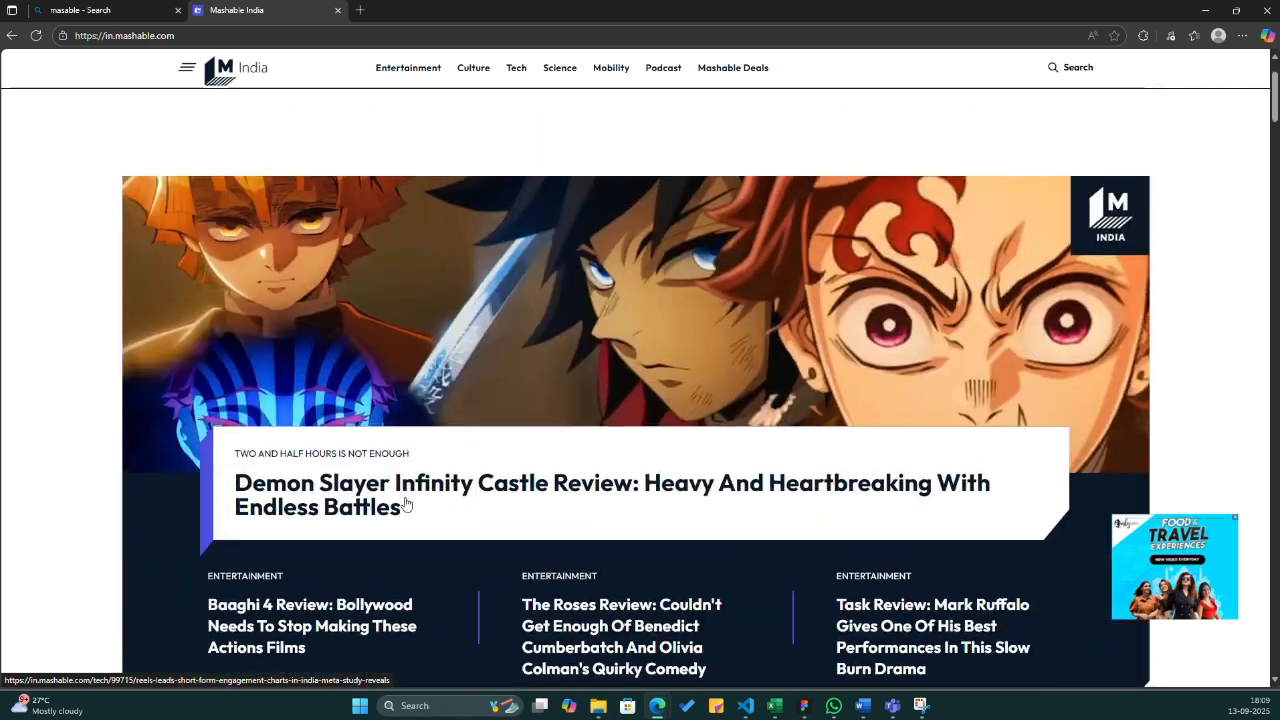
pyautogui.scroll(1, 405, 503)
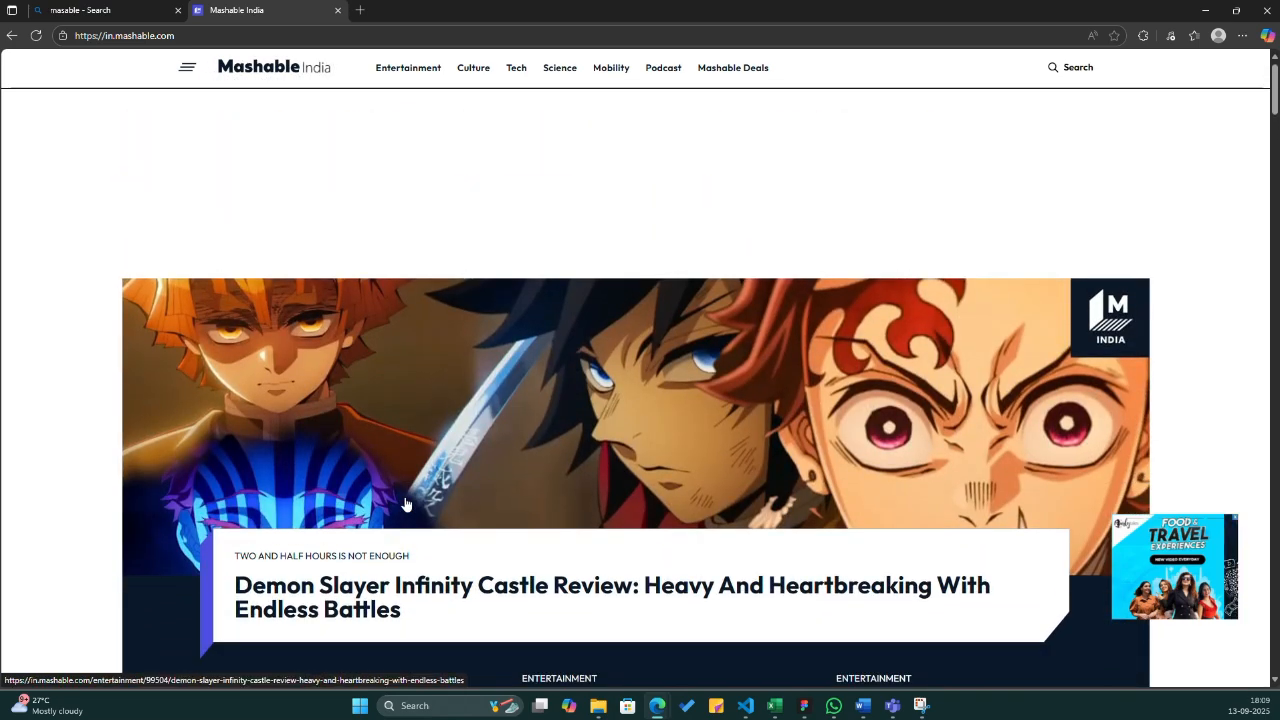
pyautogui.scroll(-4, 405, 503)
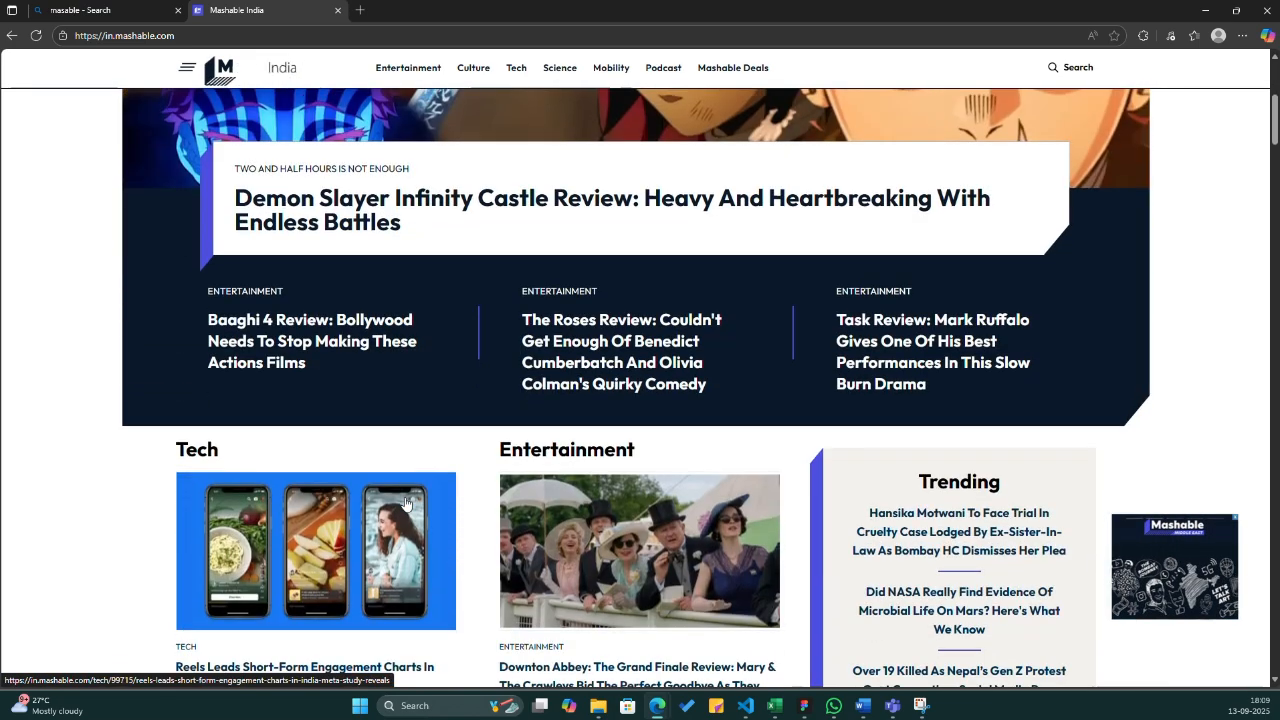
pyautogui.scroll(-1, 405, 503)
# - Search the web for "newyorktimes" and open The New York Times homepage from the results
pyautogui.click(183, 36)
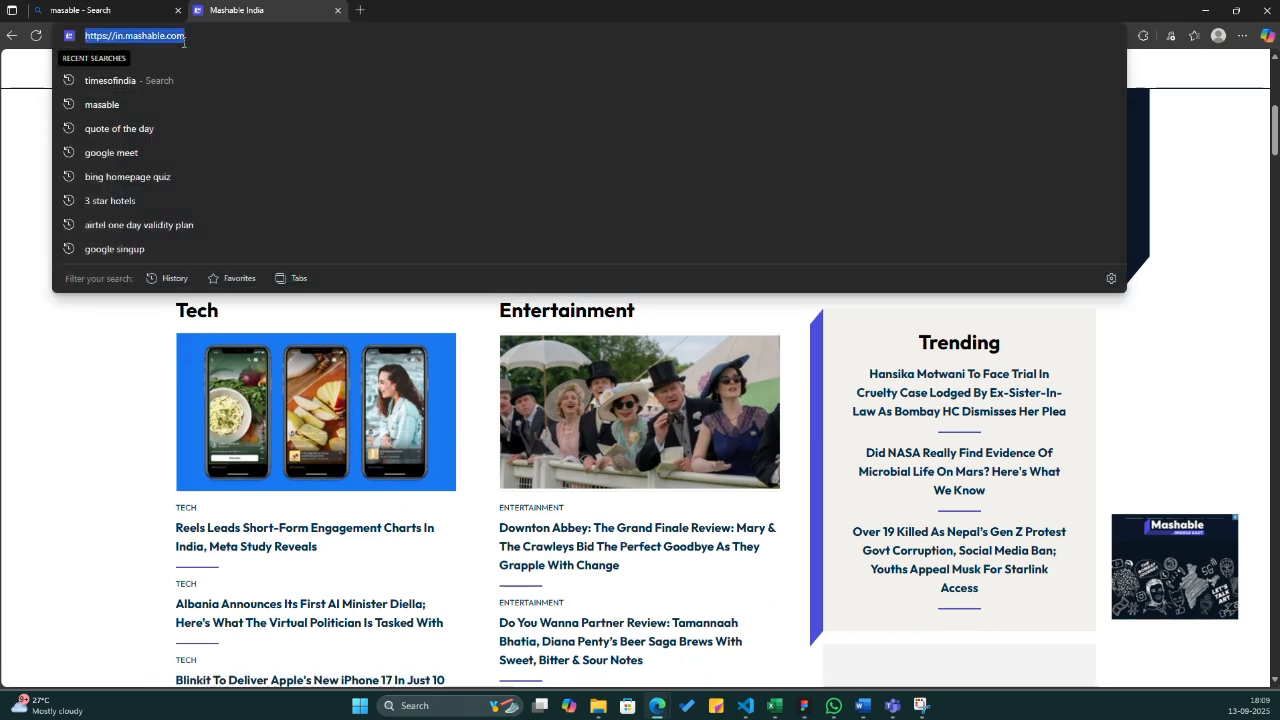
pyautogui.write('newyour')
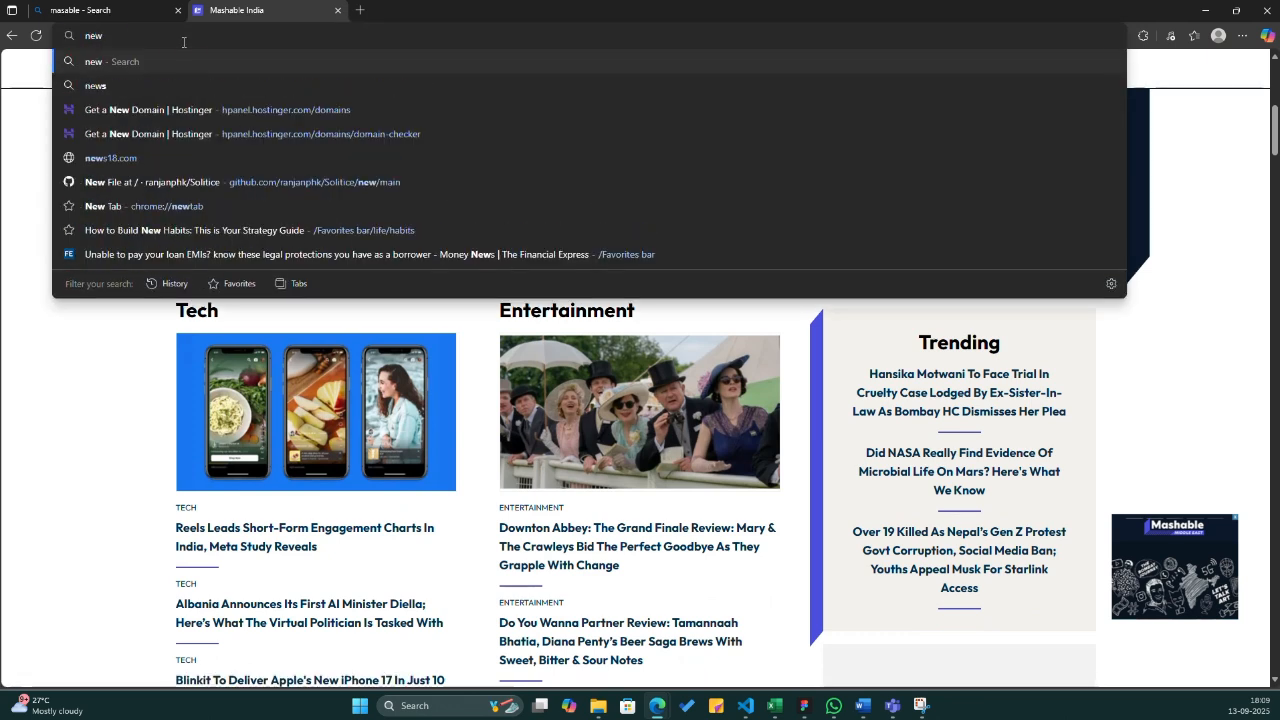
pyautogui.press('BackSpace')
pyautogui.press('BackSpace')
pyautogui.press('BackSpace')
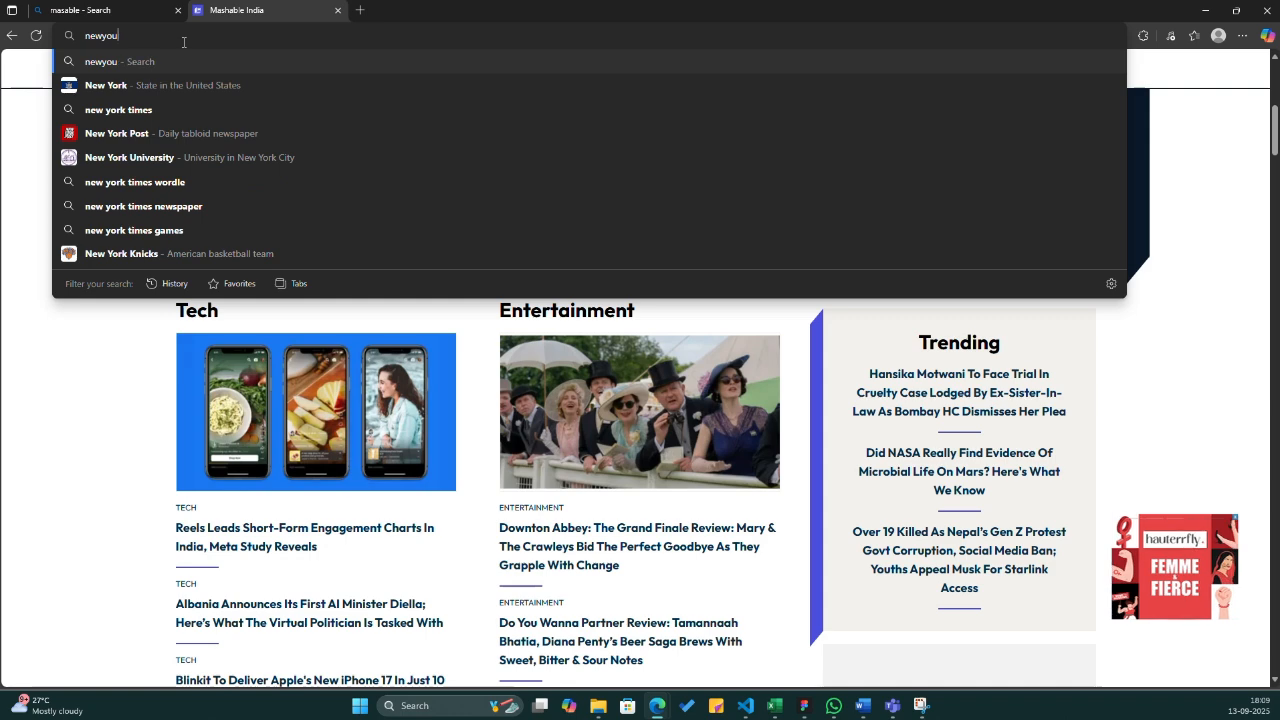
pyautogui.write('orktimes')
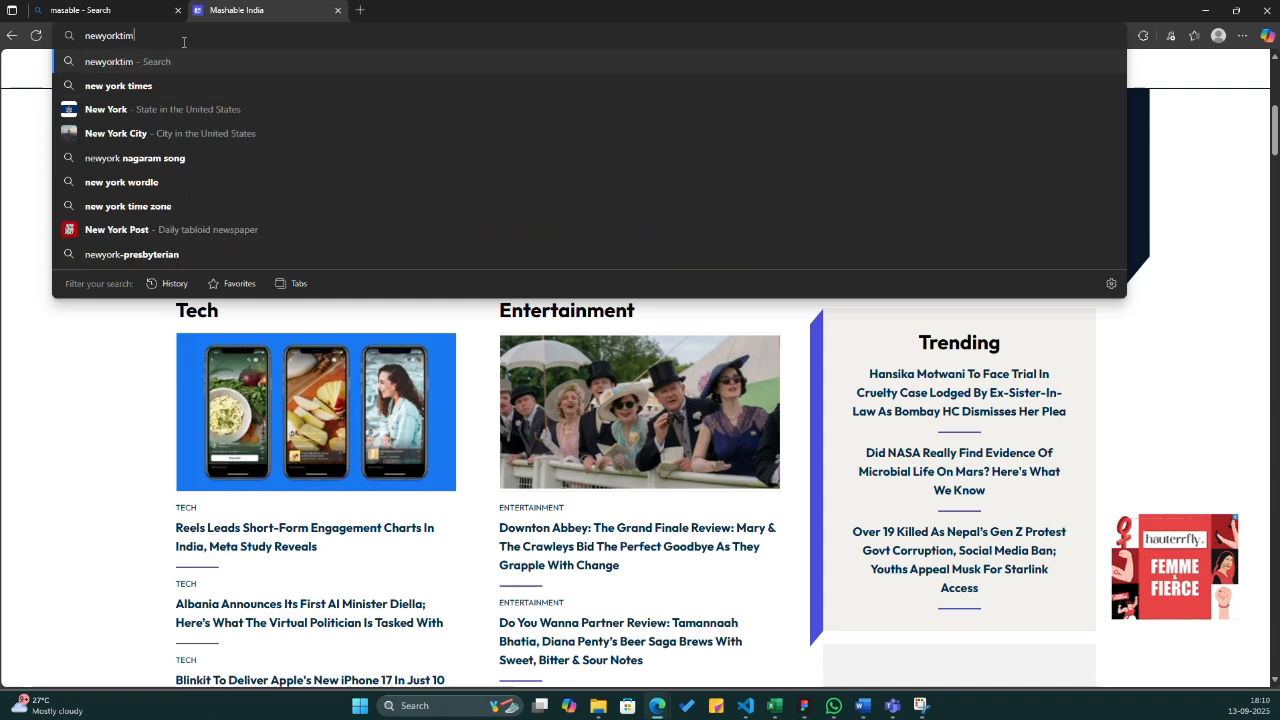
pyautogui.press('Return')
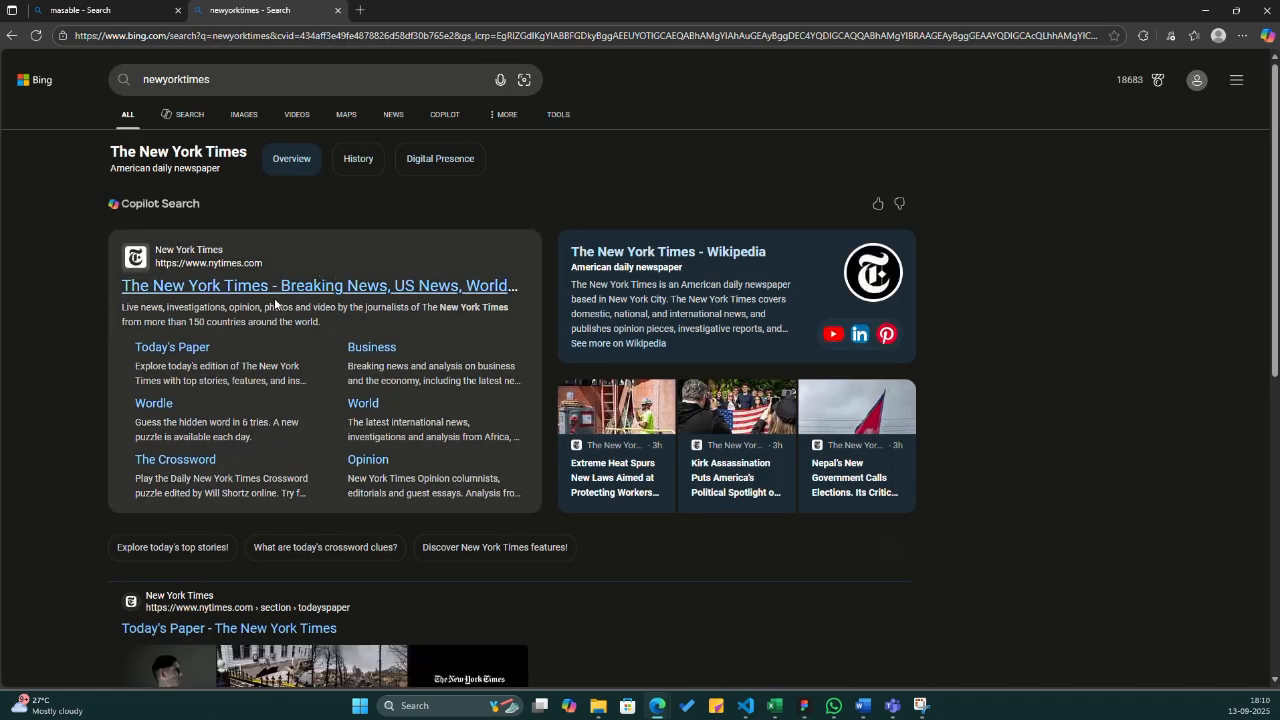
pyautogui.click(279, 292)
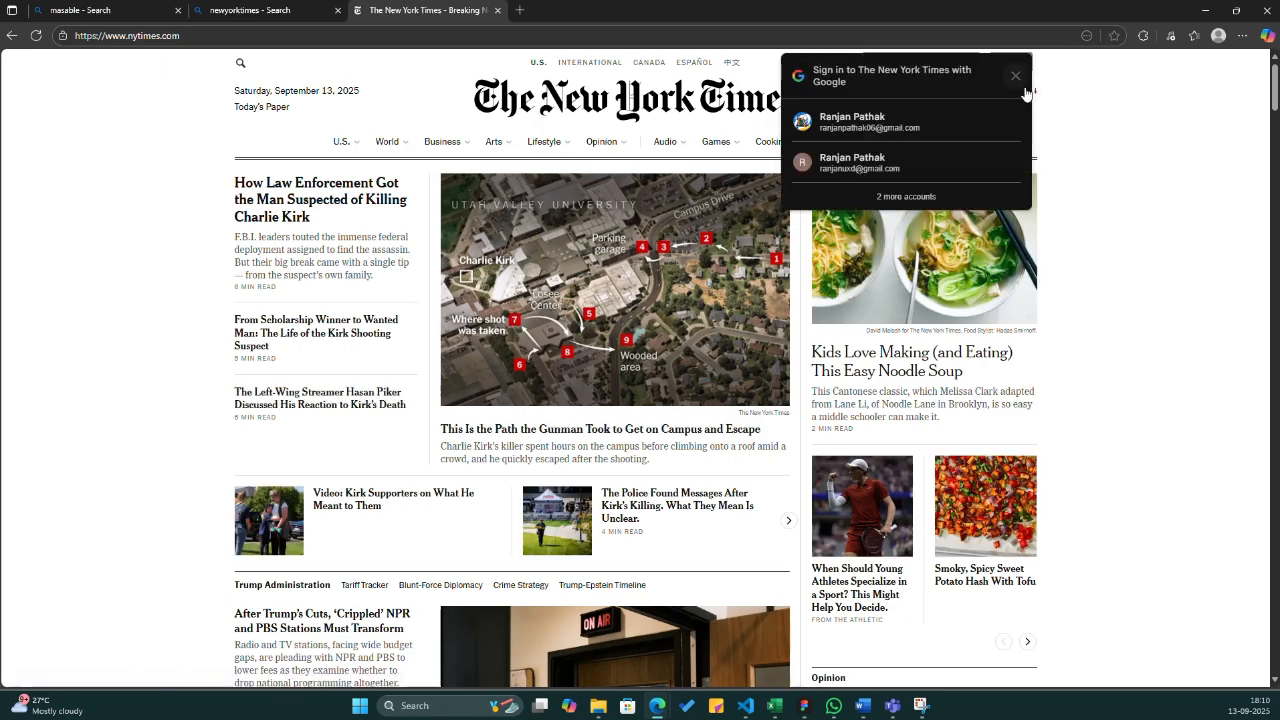
# - Dismiss the Google sign-in prompt and examine the typefaces of the headlines, summaries and section menus on The New York Times homepage
pyautogui.click(1015, 76)
pyautogui.keyDown('ctrl'); pyautogui.scroll(5, 320, 241); pyautogui.keyUp('ctrl')
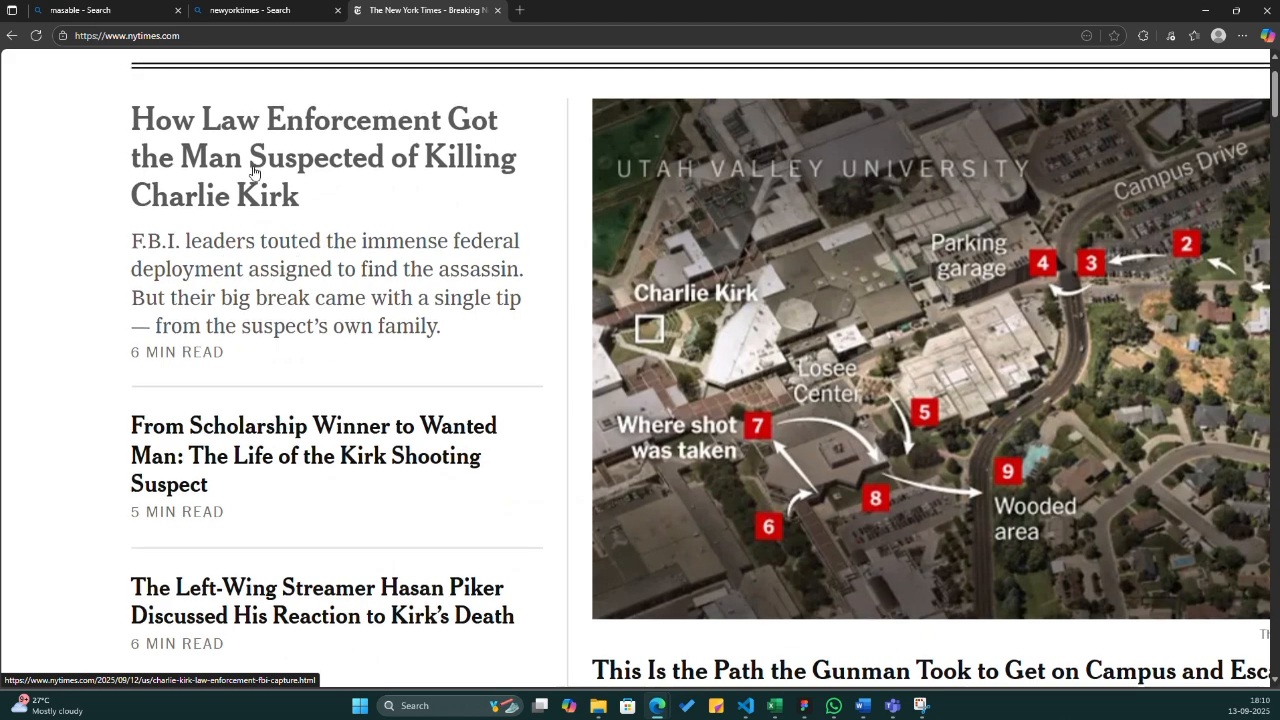
pyautogui.keyDown('ctrl'); pyautogui.scroll(-5, 298, 268); pyautogui.keyUp('ctrl')
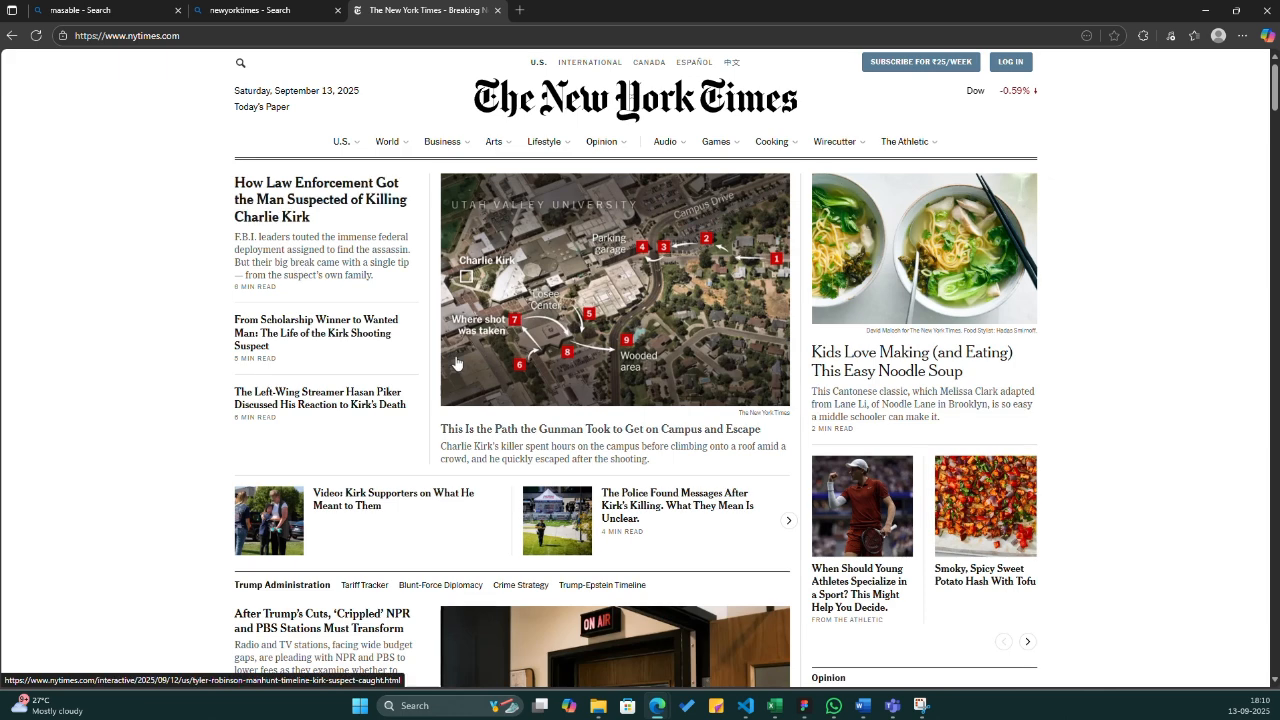
pyautogui.moveTo(470, 154)
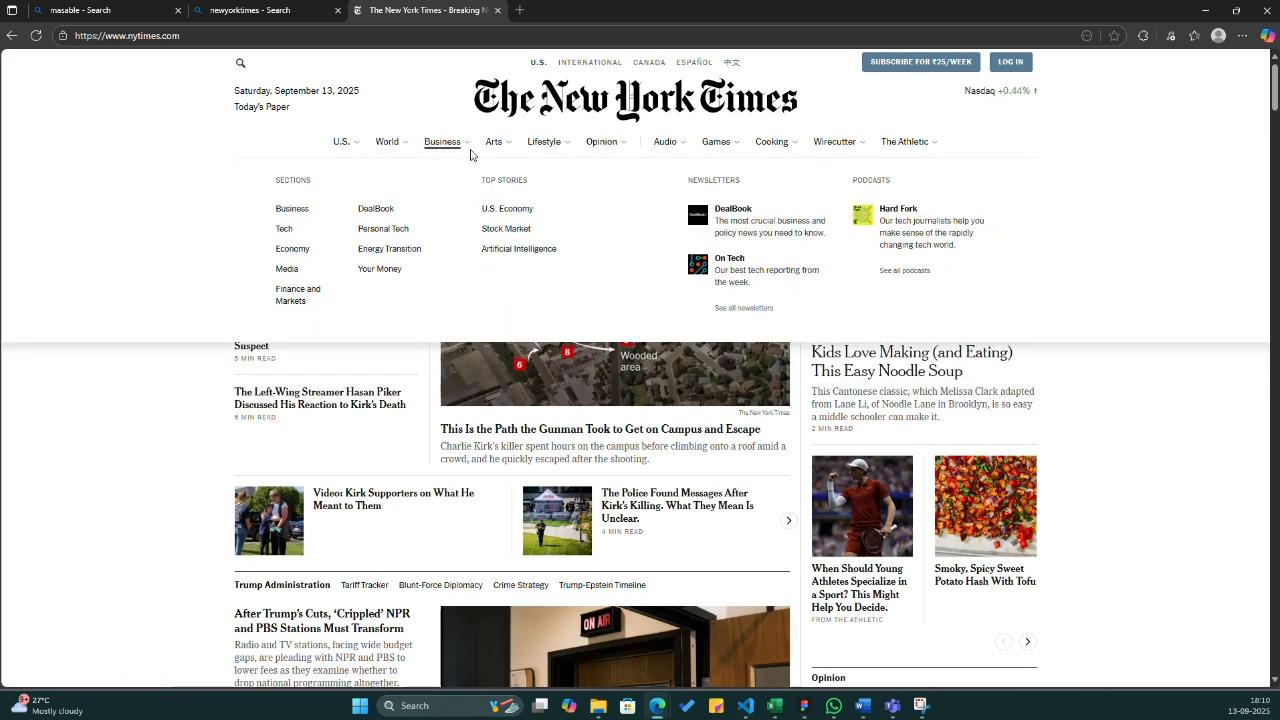
pyautogui.moveTo(686, 145)
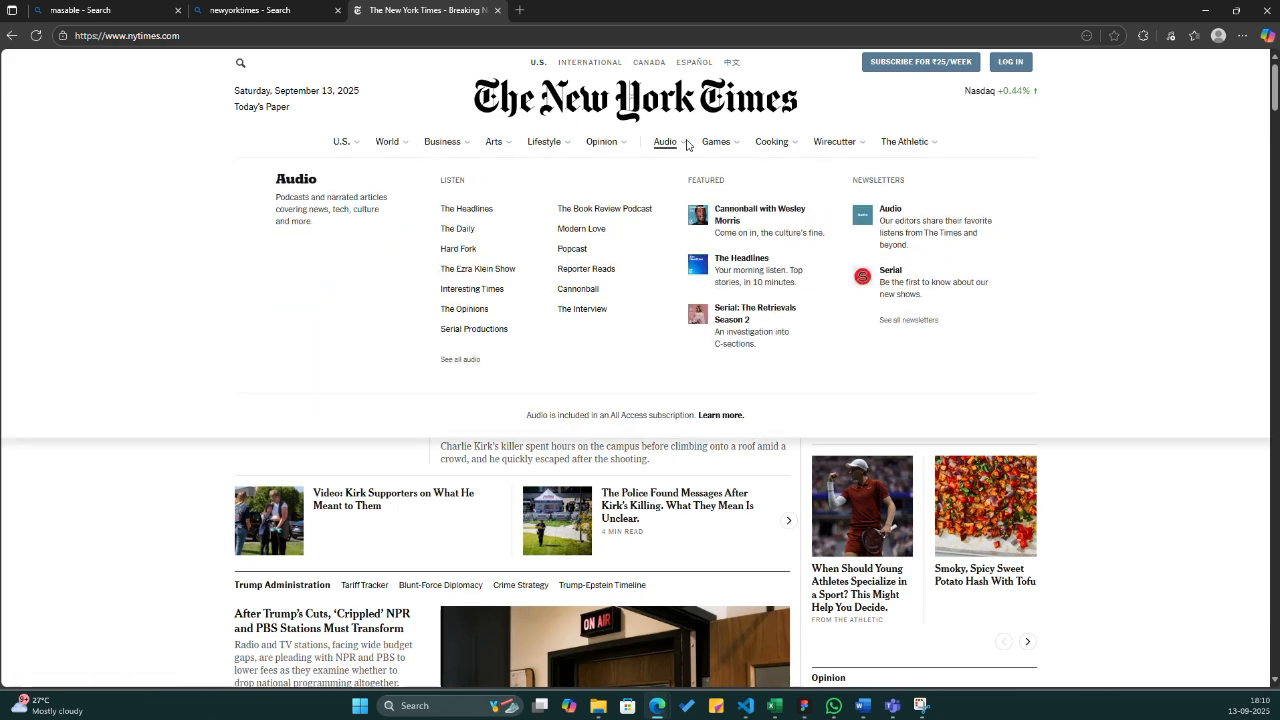
pyautogui.moveTo(760, 148)
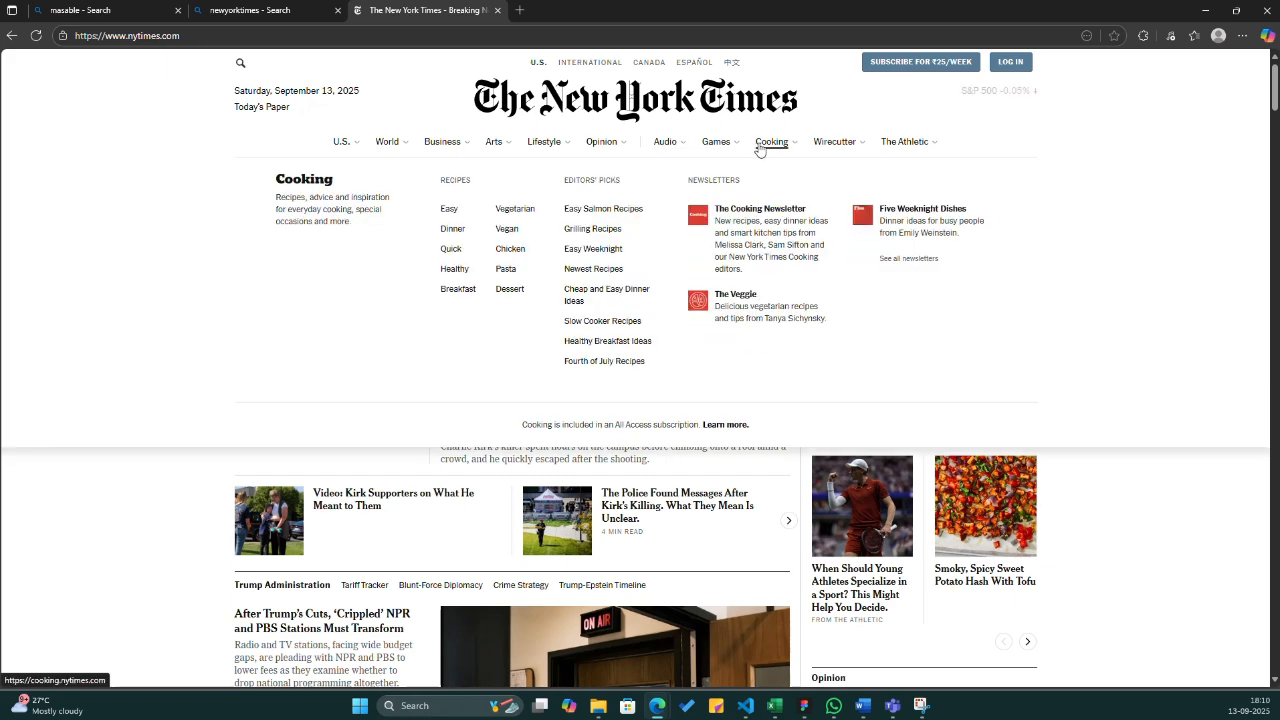
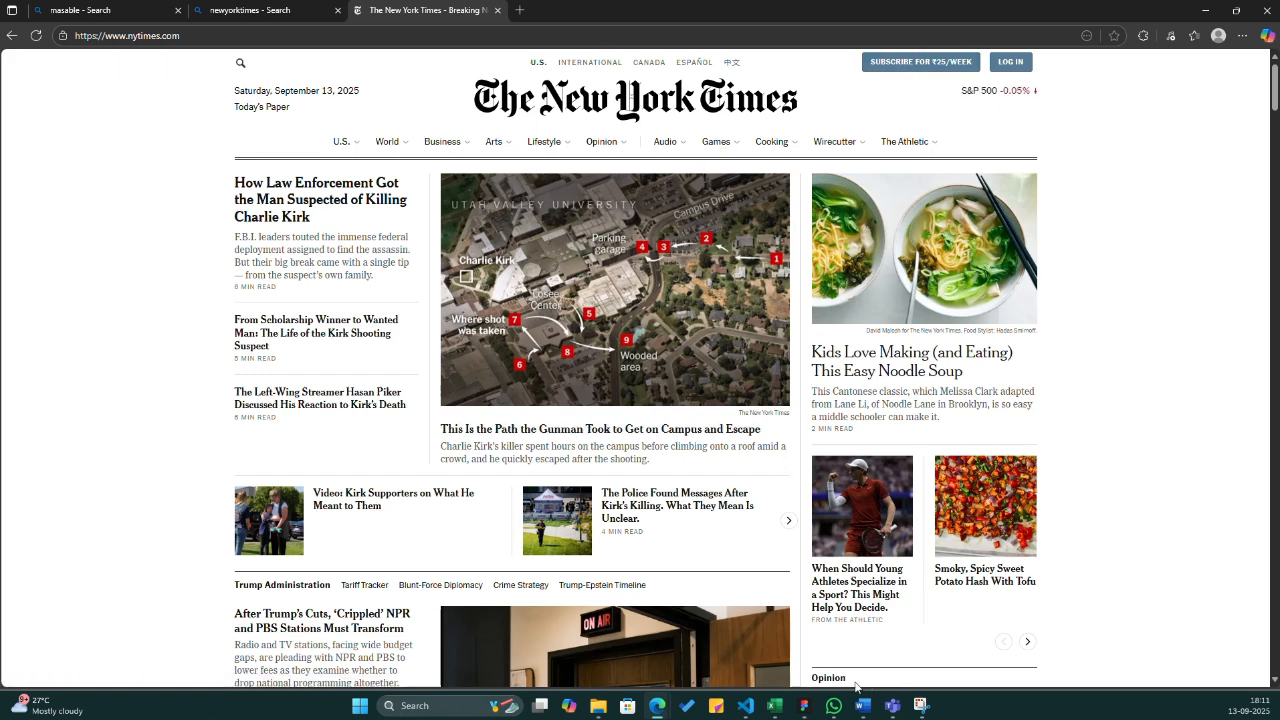
# - Switch to the ChotaHisab file in Figma and go to the empty green frame below the color swatches
pyautogui.moveTo(804, 705)
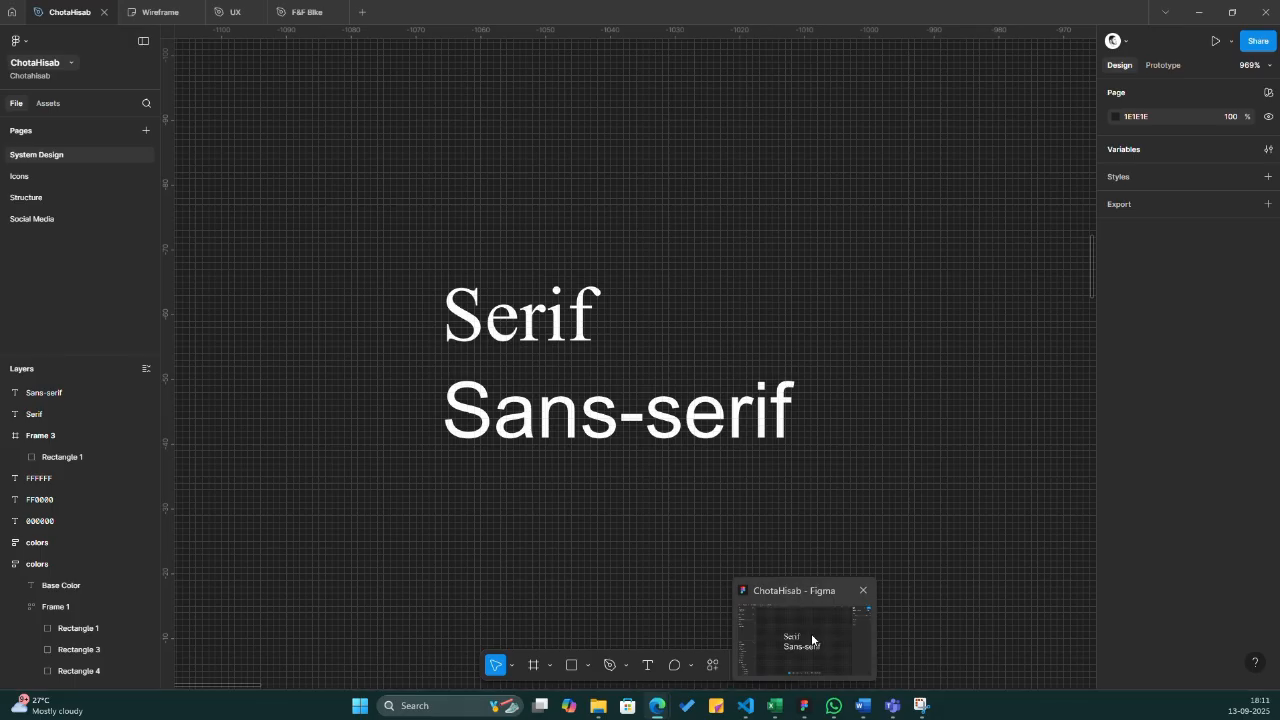
pyautogui.click(812, 640)
pyautogui.scroll(-5, 726, 263)
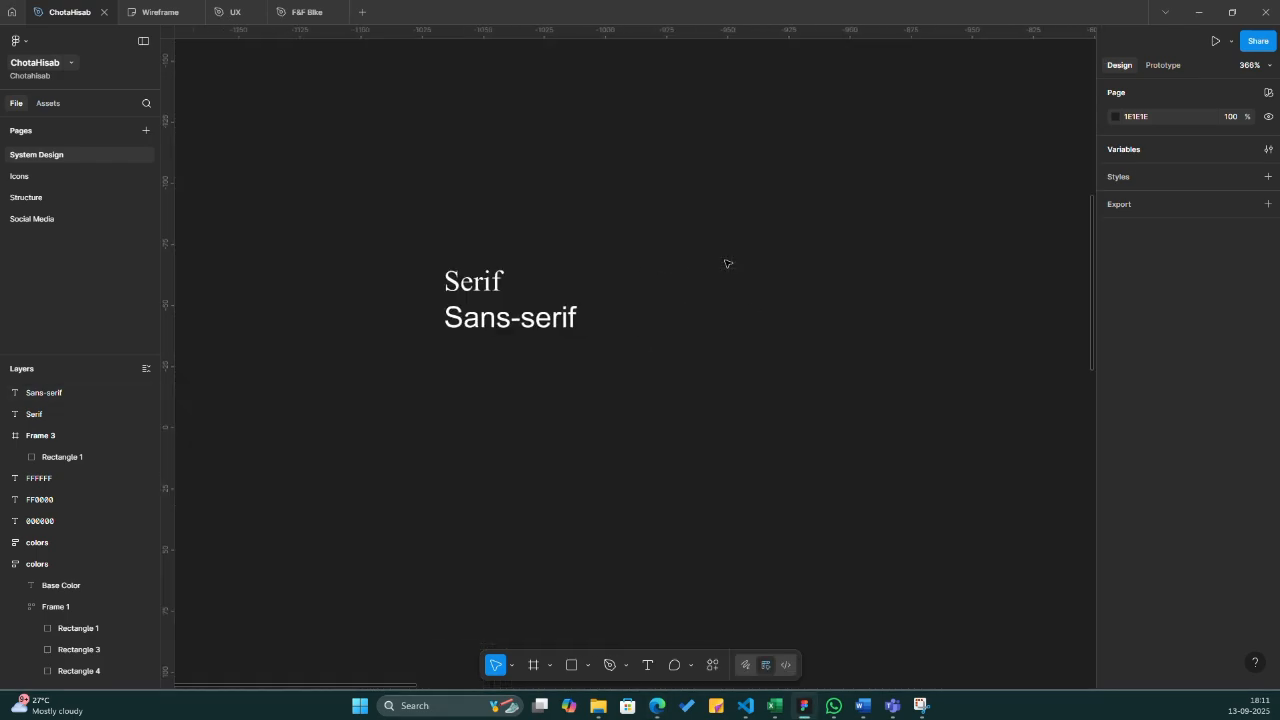
pyautogui.scroll(-5, 726, 263)
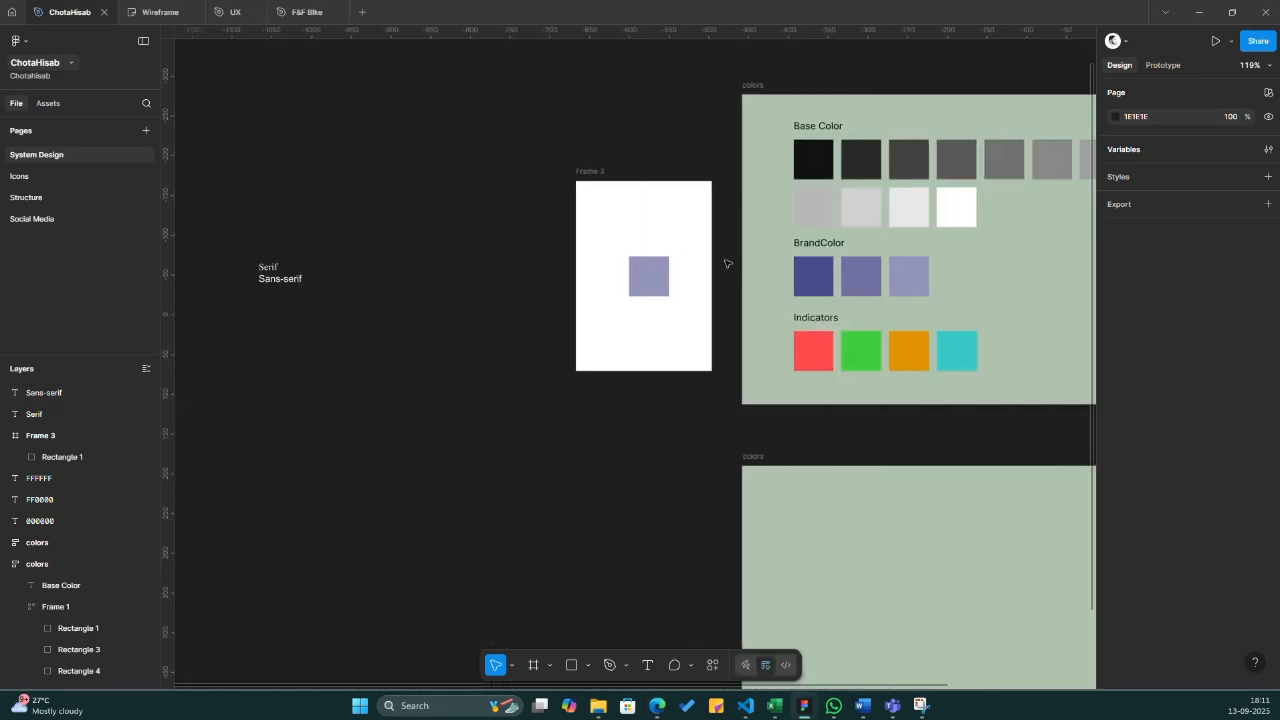
pyautogui.hscroll(3, 726, 263)
pyautogui.scroll(-5, 726, 263)
pyautogui.hscroll(2, 726, 263)
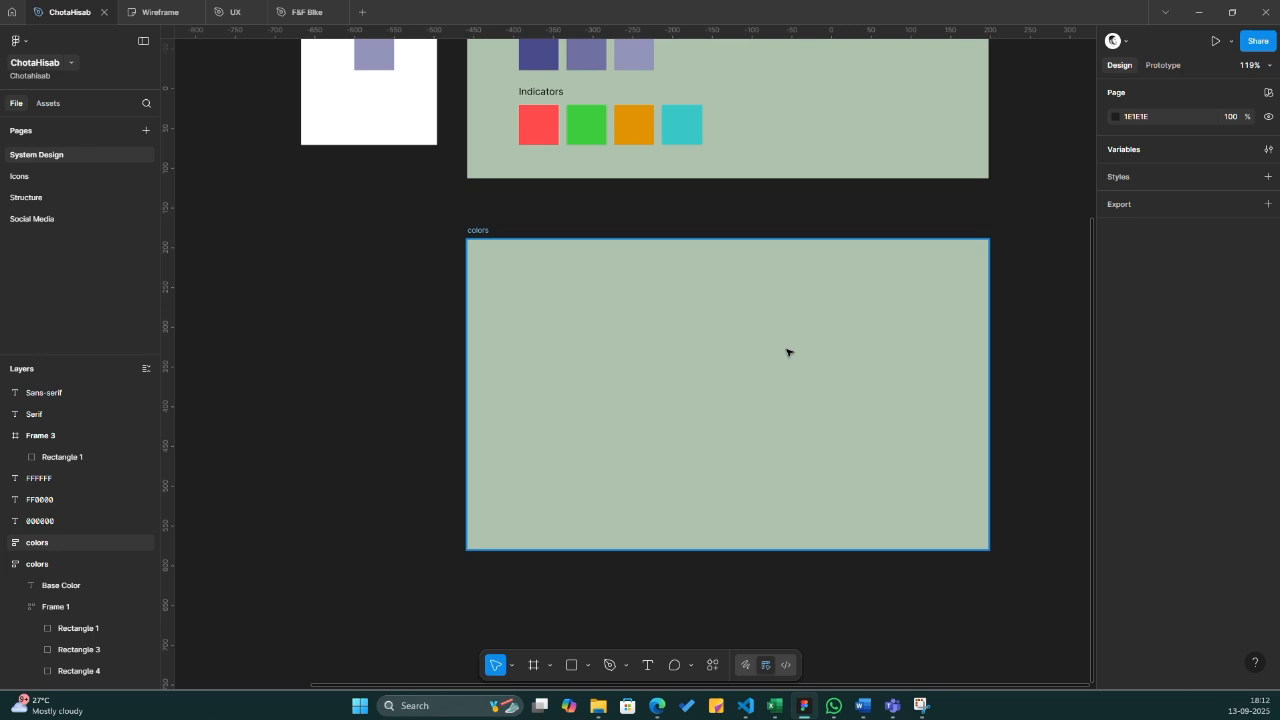
pyautogui.scroll(3, 599, 357)
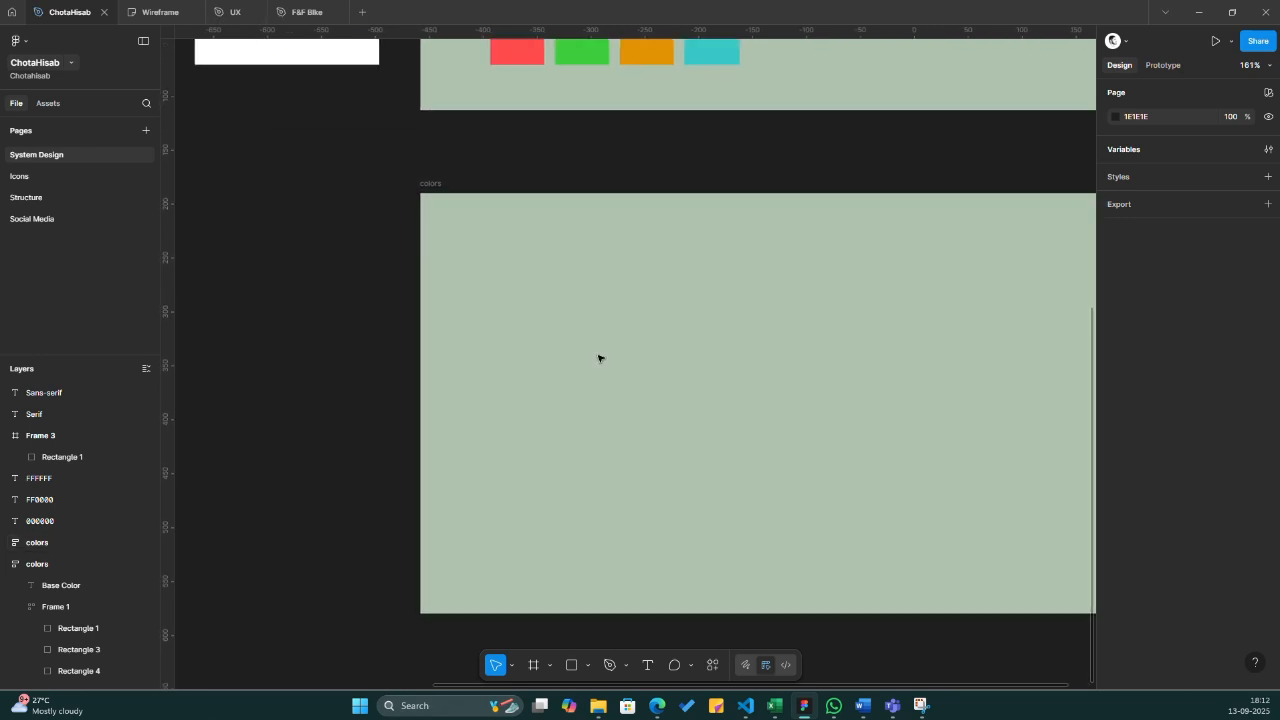
pyautogui.scroll(-1, 598, 358)
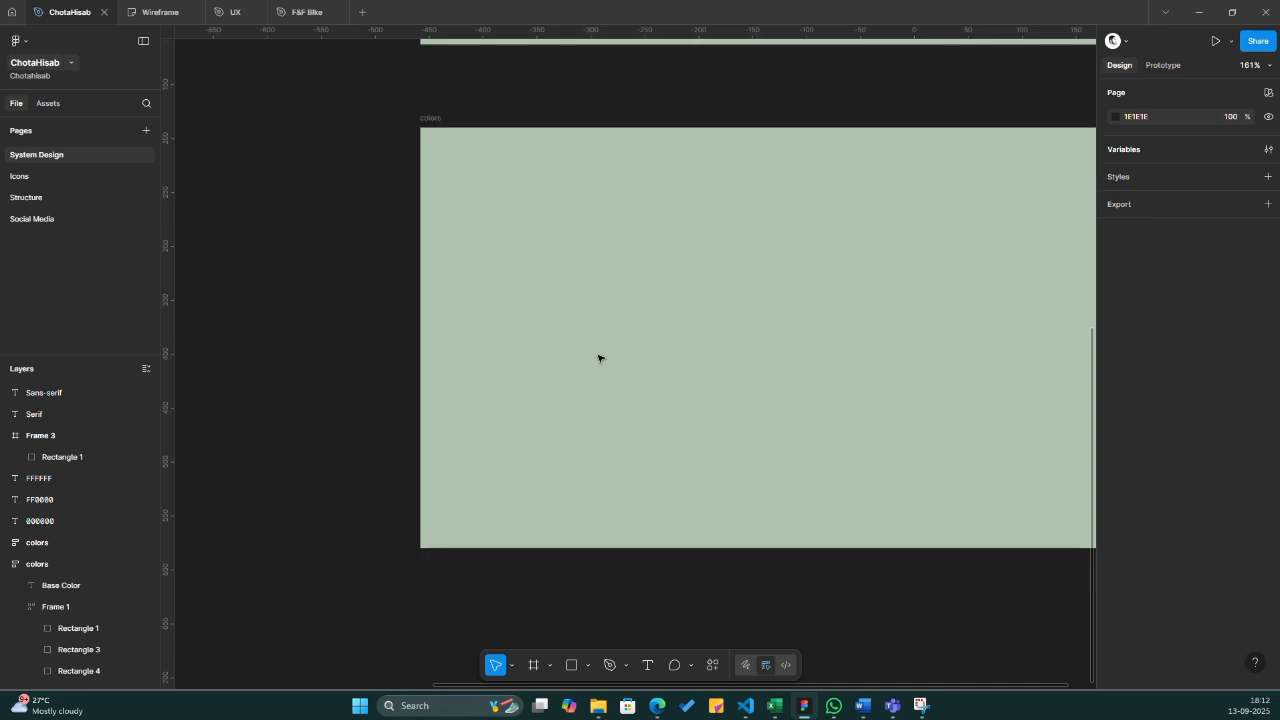
pyautogui.hscroll(2, 600, 357)
pyautogui.click(562, 353)
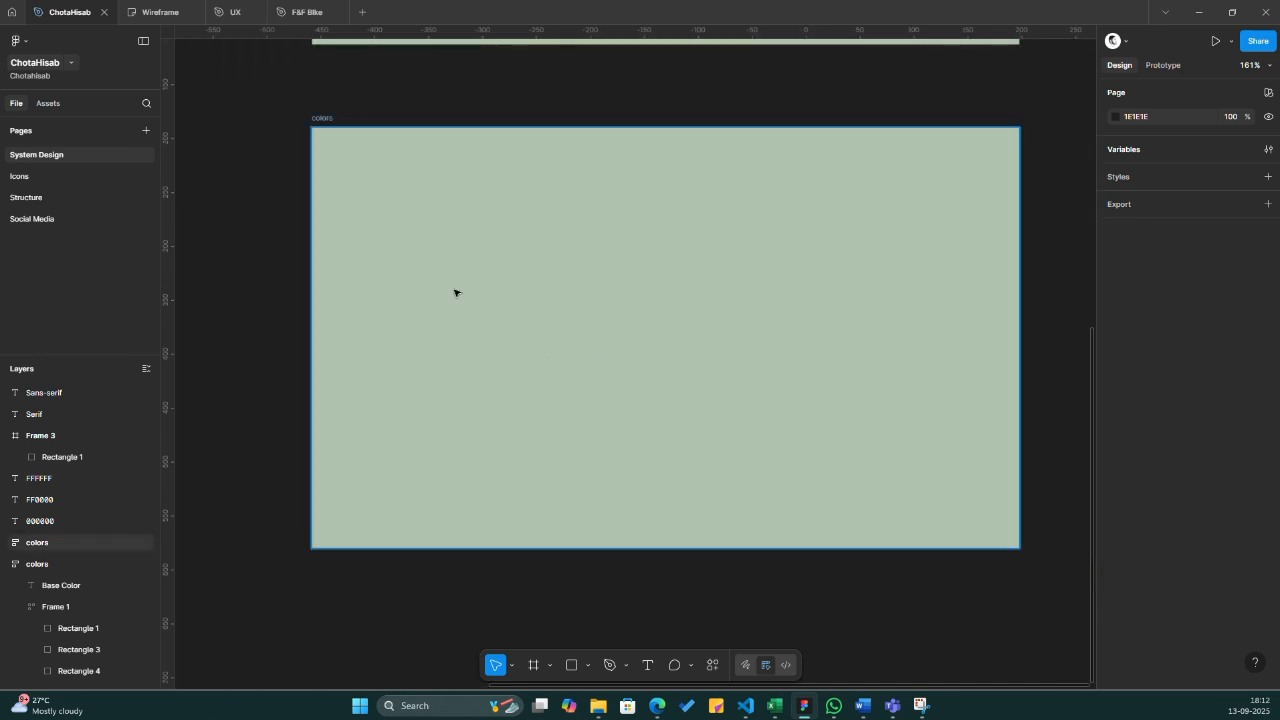
# - Add the text "Heading" near the upper-left corner of the empty green frame, at about X 65, Y 32
pyautogui.press('t')
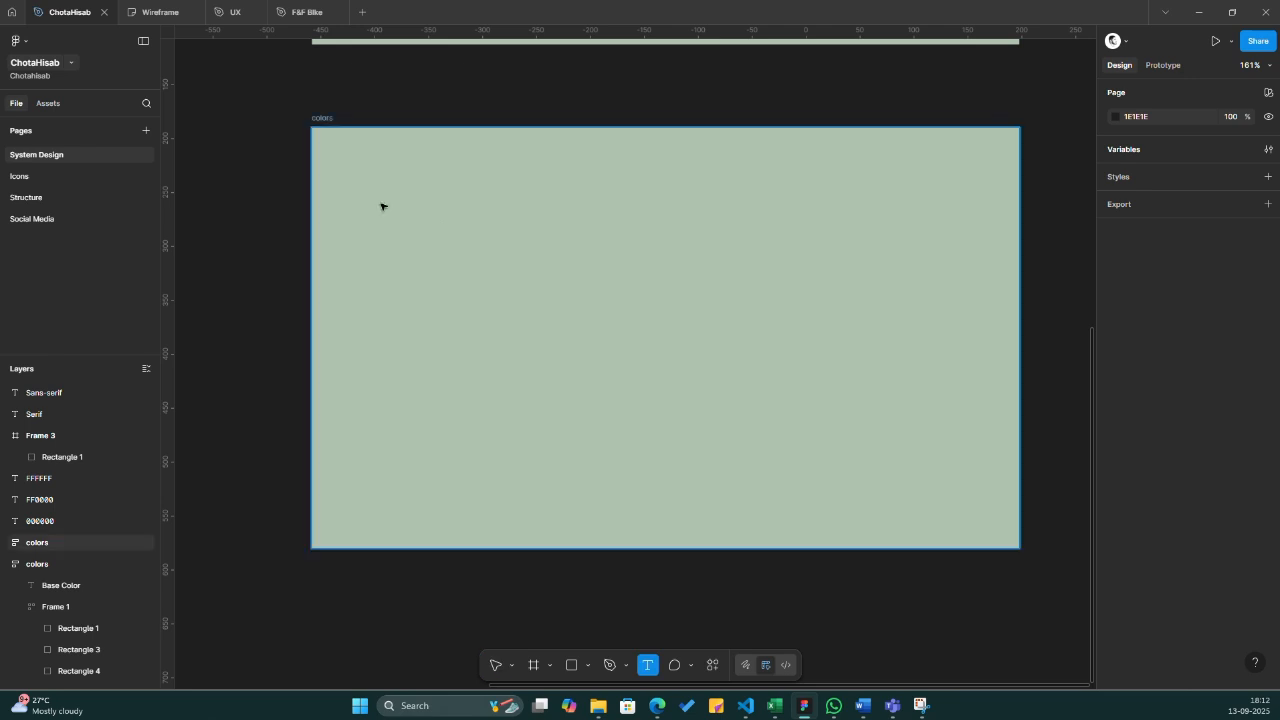
pyautogui.press('Escape')
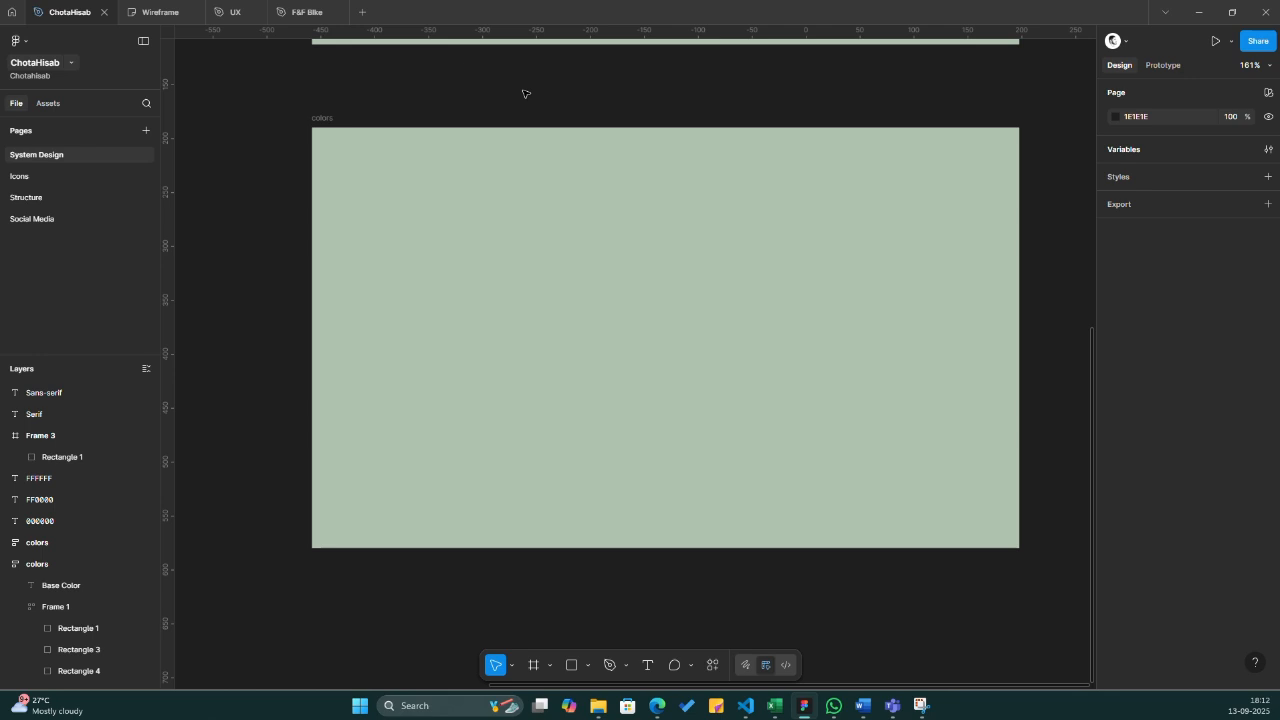
pyautogui.press('t')
pyautogui.click(382, 170)
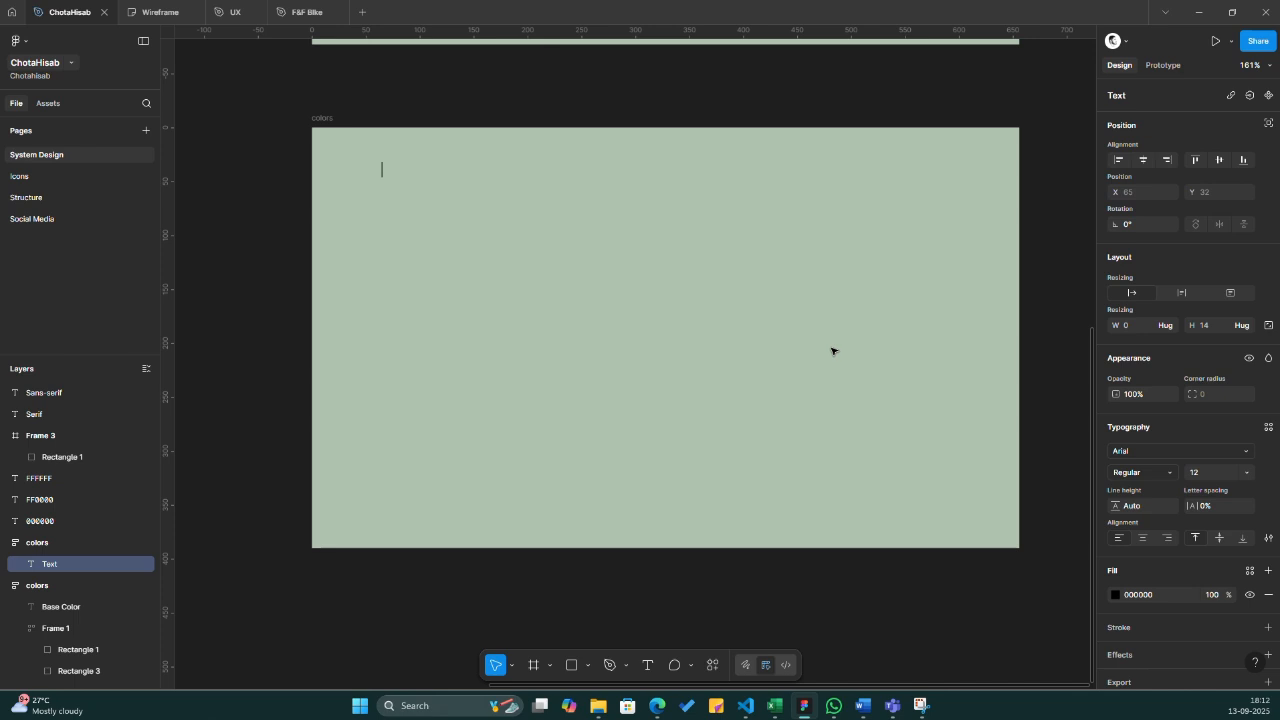
pyautogui.write('Heading')
pyautogui.press('Escape')
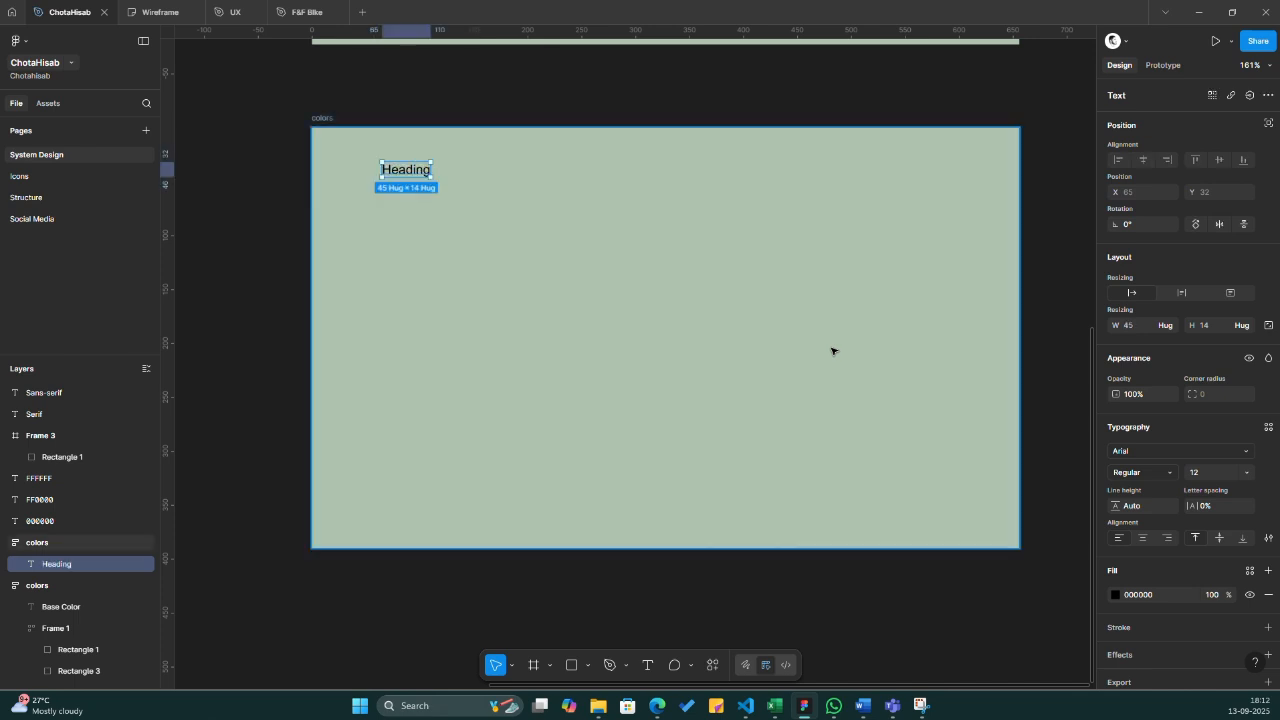
# - Set the Heading text's font to Inter and its font size to 50
pyautogui.click(1152, 451)
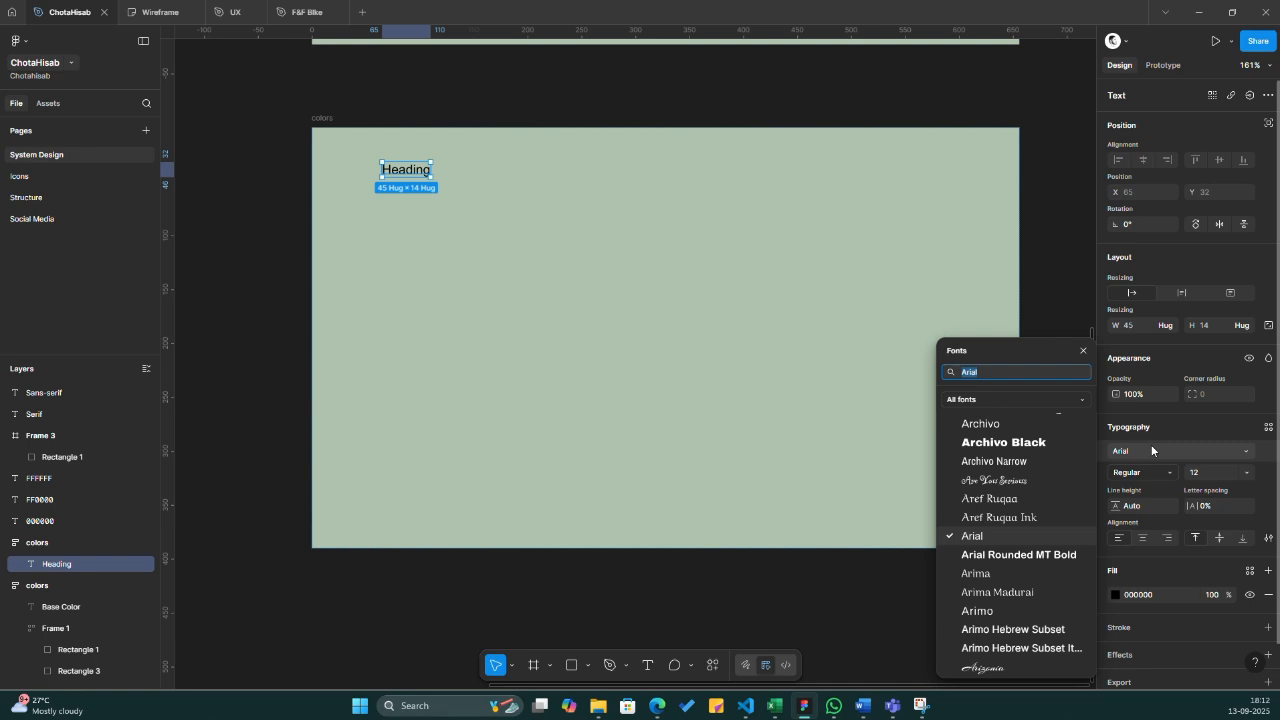
pyautogui.write('ine')
pyautogui.press('BackSpace')
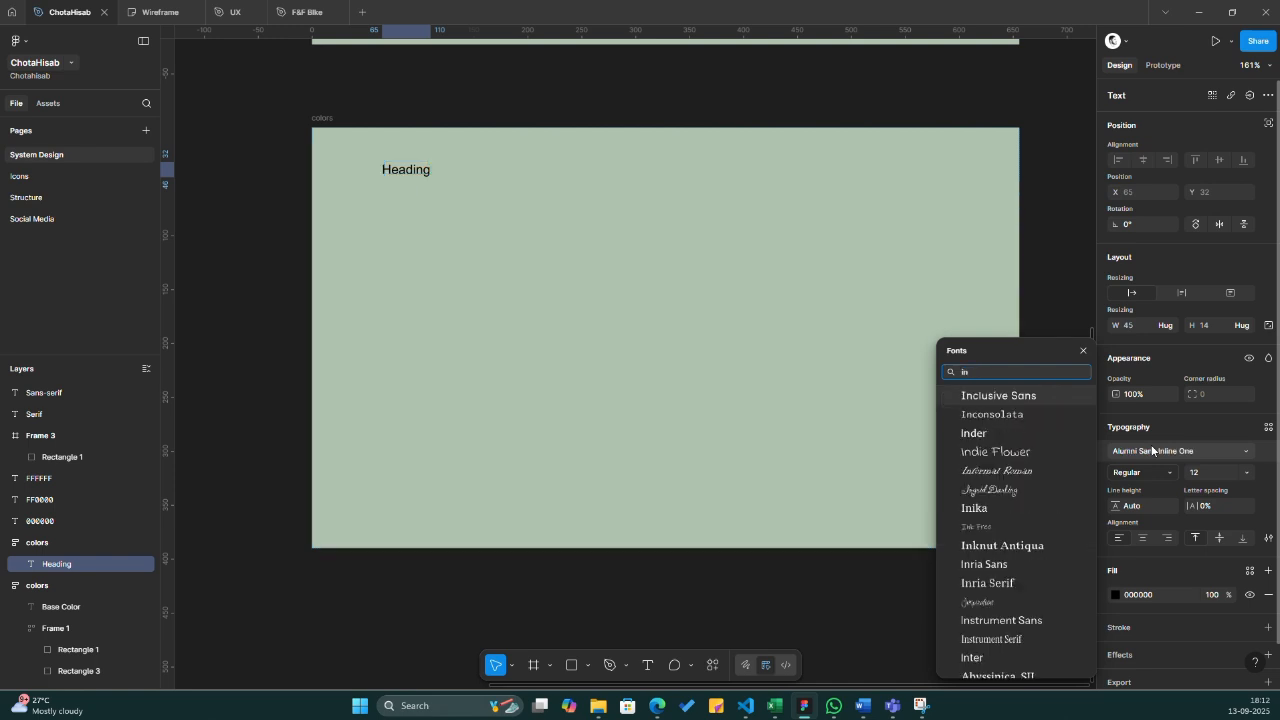
pyautogui.write('ter')
pyautogui.press('Return')
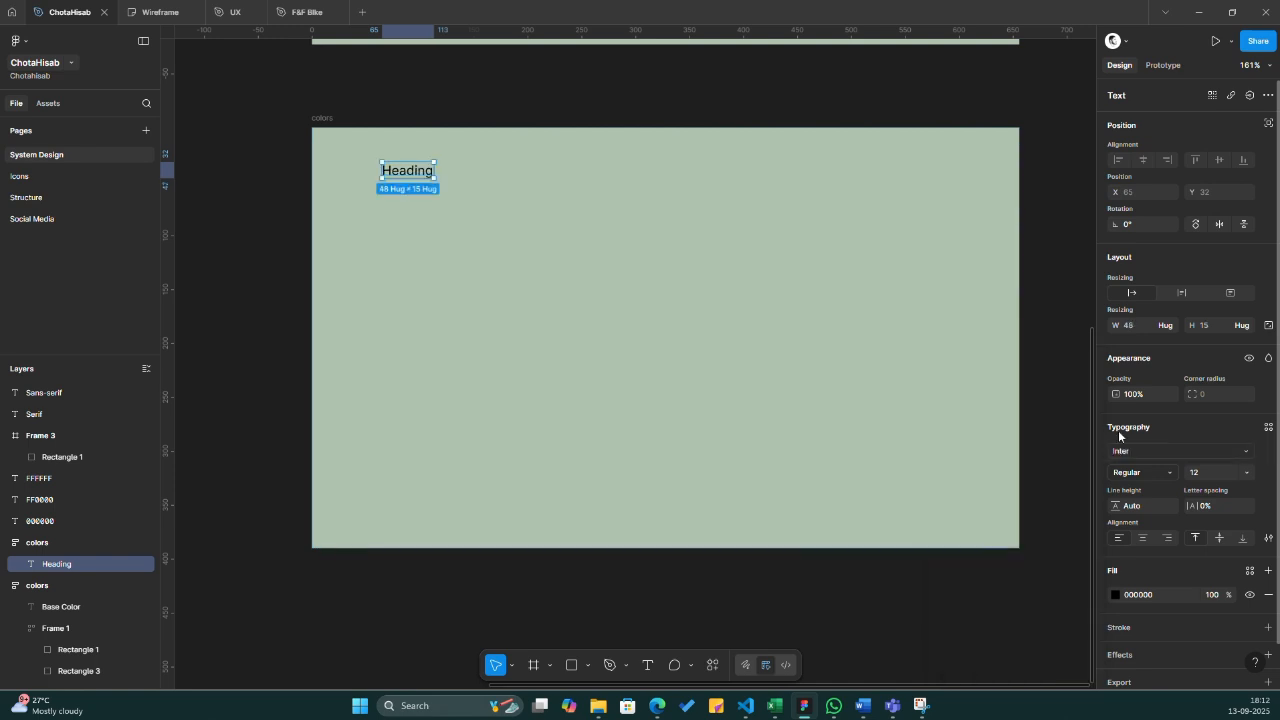
pyautogui.click(1209, 472)
pyautogui.write('50')
pyautogui.press('Return')
pyautogui.press('Escape')
# - Add a new text reading "50-100" inside the colors frame that contains the Heading text
pyautogui.press('t')
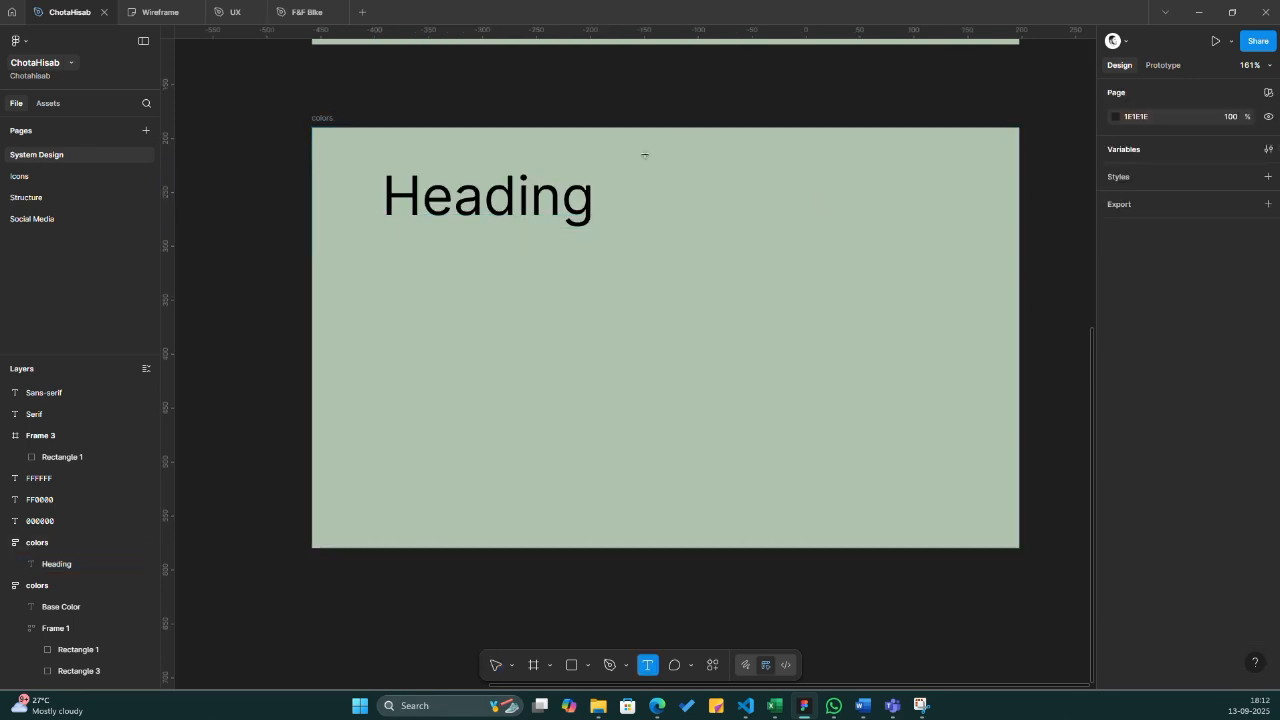
pyautogui.click(643, 177)
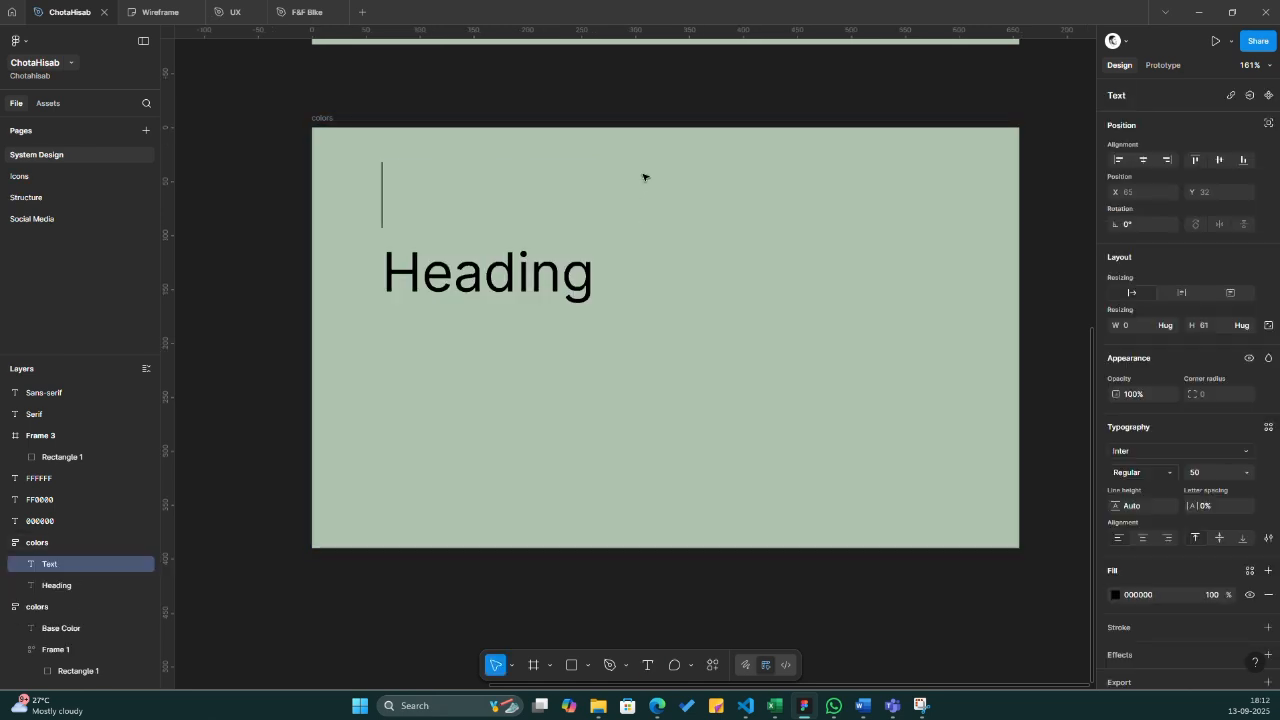
pyautogui.write('50')
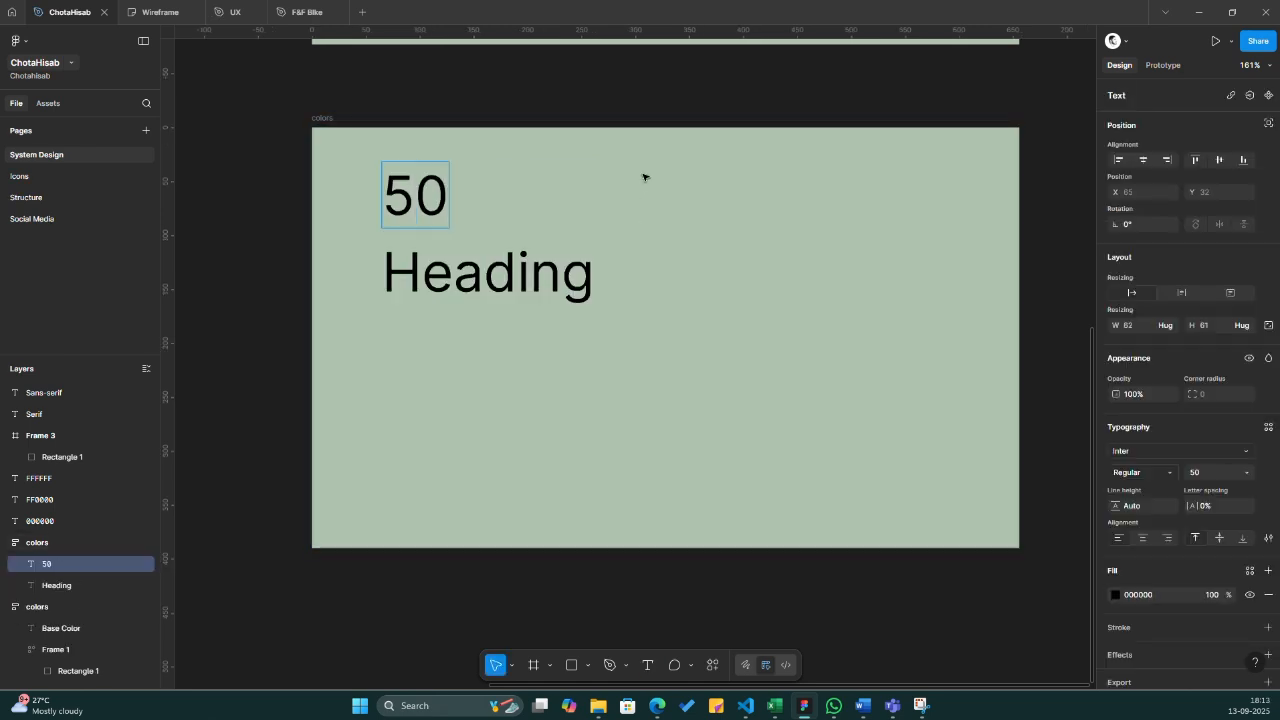
pyautogui.write('-100')
pyautogui.press('Escape')
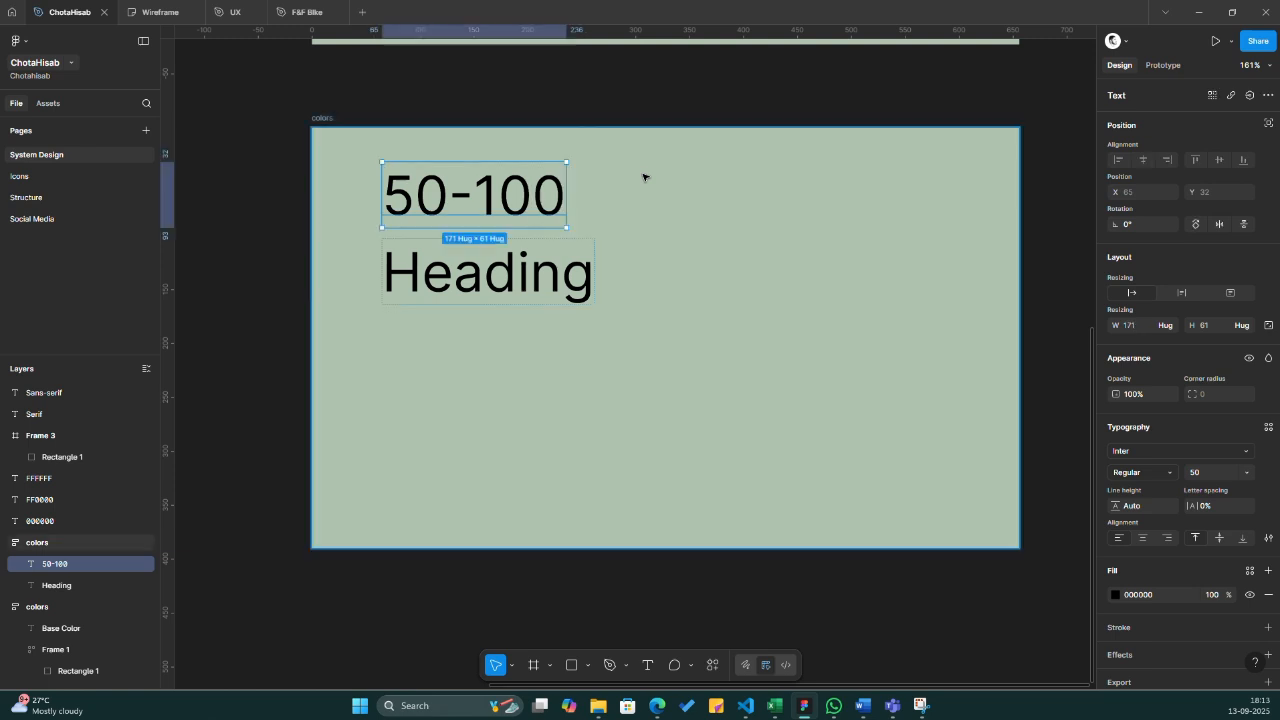
# - Set the font size of the "50-100" label above the Heading to 12
pyautogui.click(527, 278)
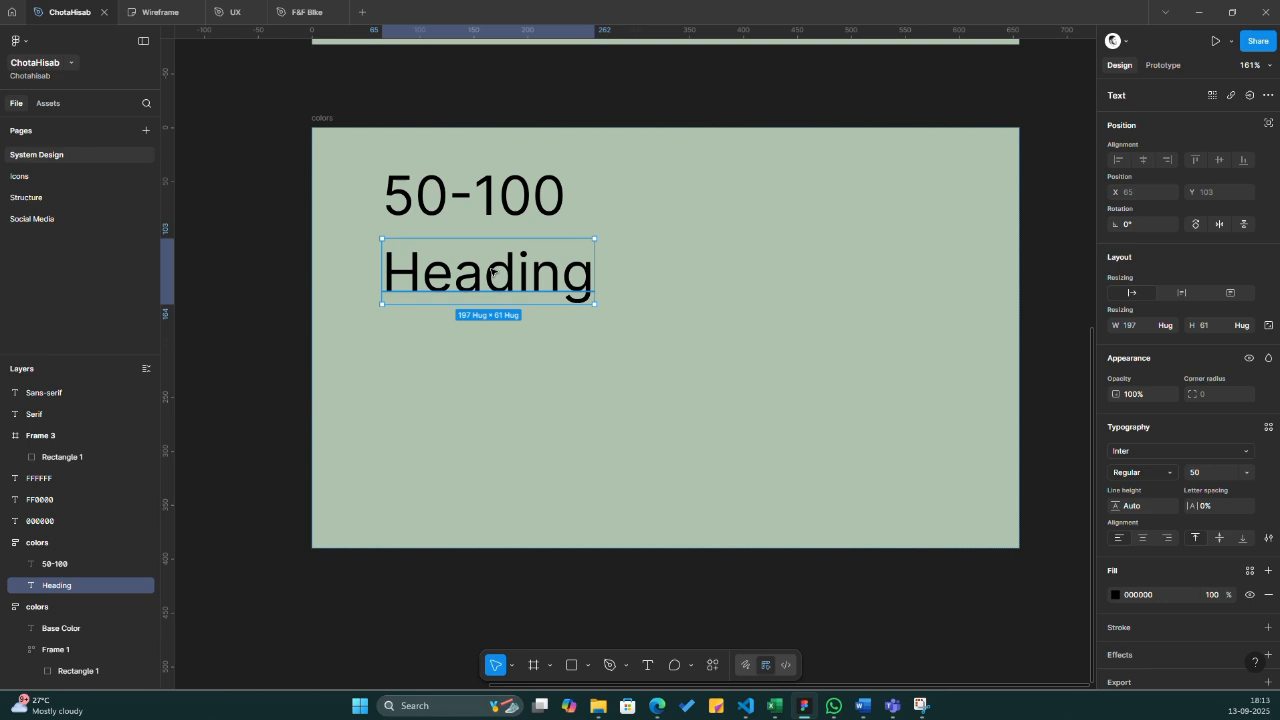
pyautogui.click(530, 200)
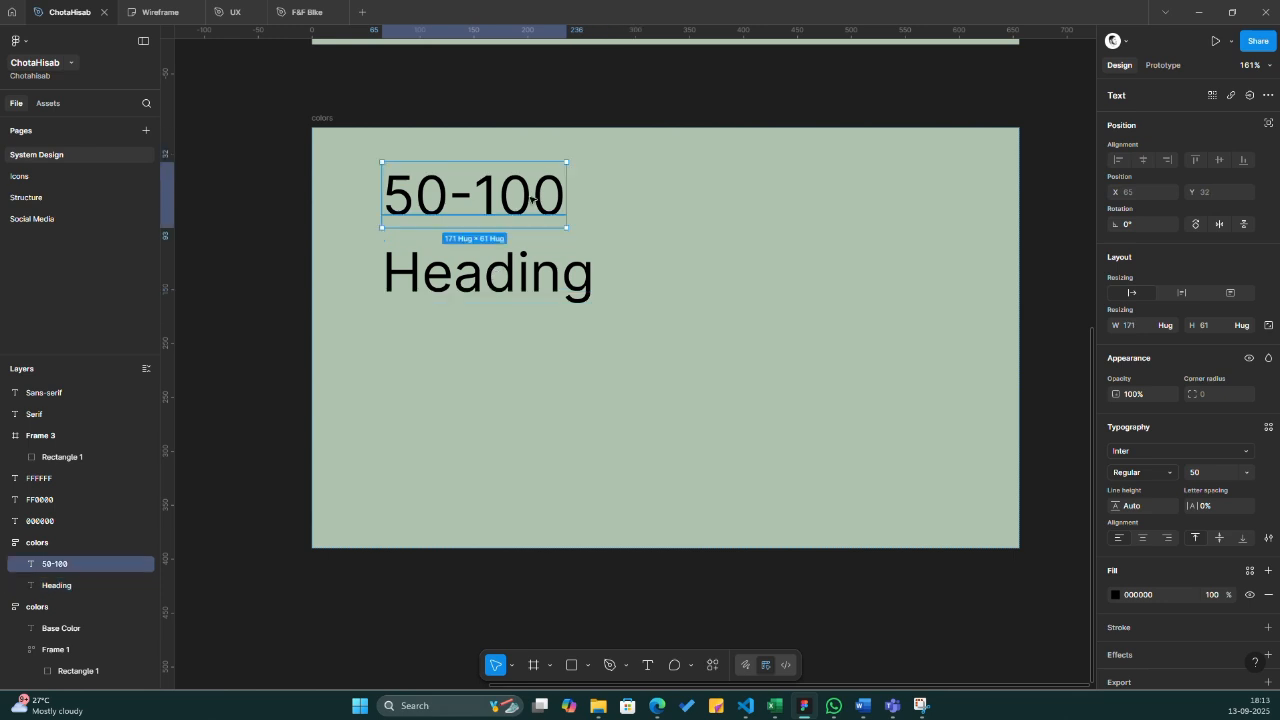
pyautogui.click(1215, 473)
pyautogui.write('12')
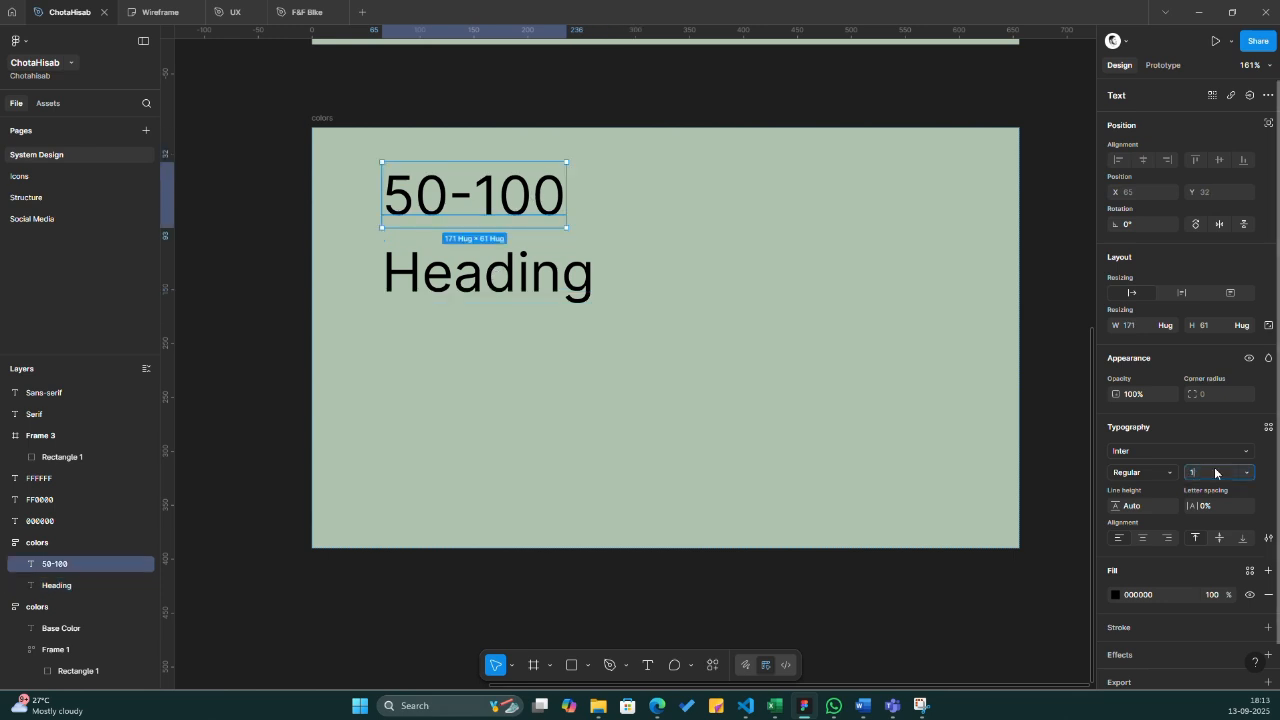
pyautogui.press('Return')
# - Apply the Base/Dark library color to the fill of the Heading text
pyautogui.click(596, 226)
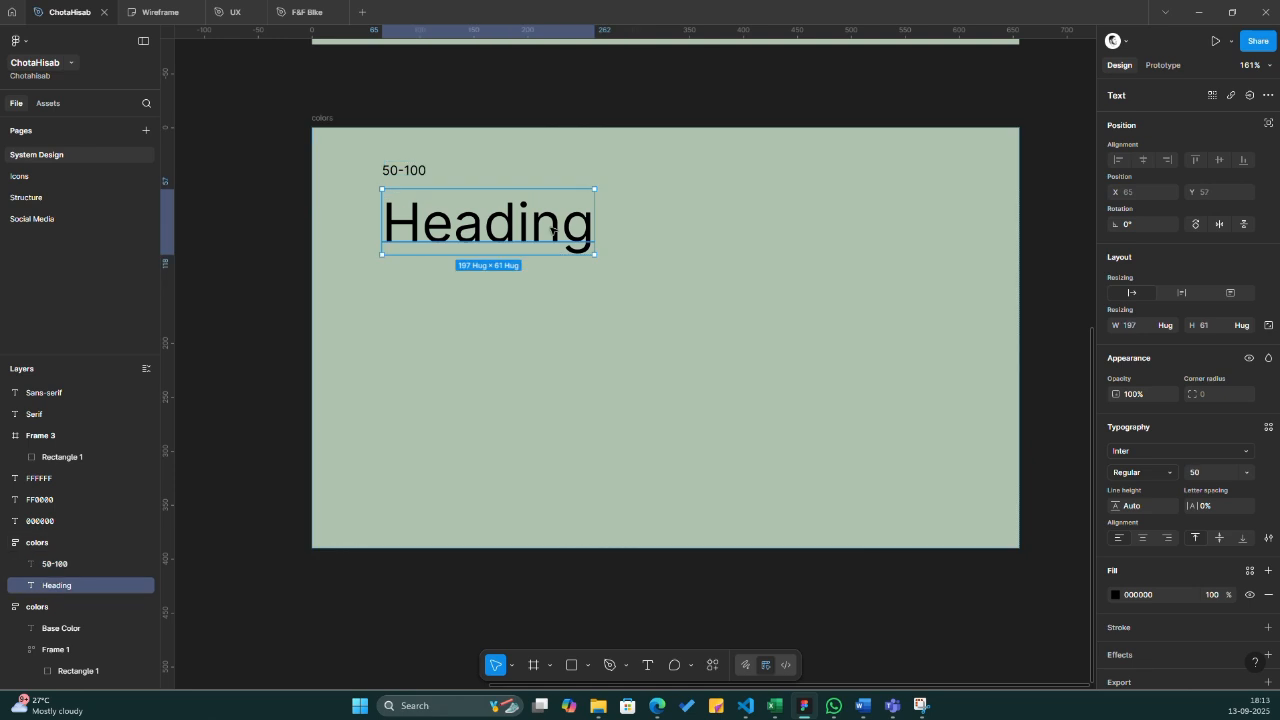
pyautogui.click(1252, 572)
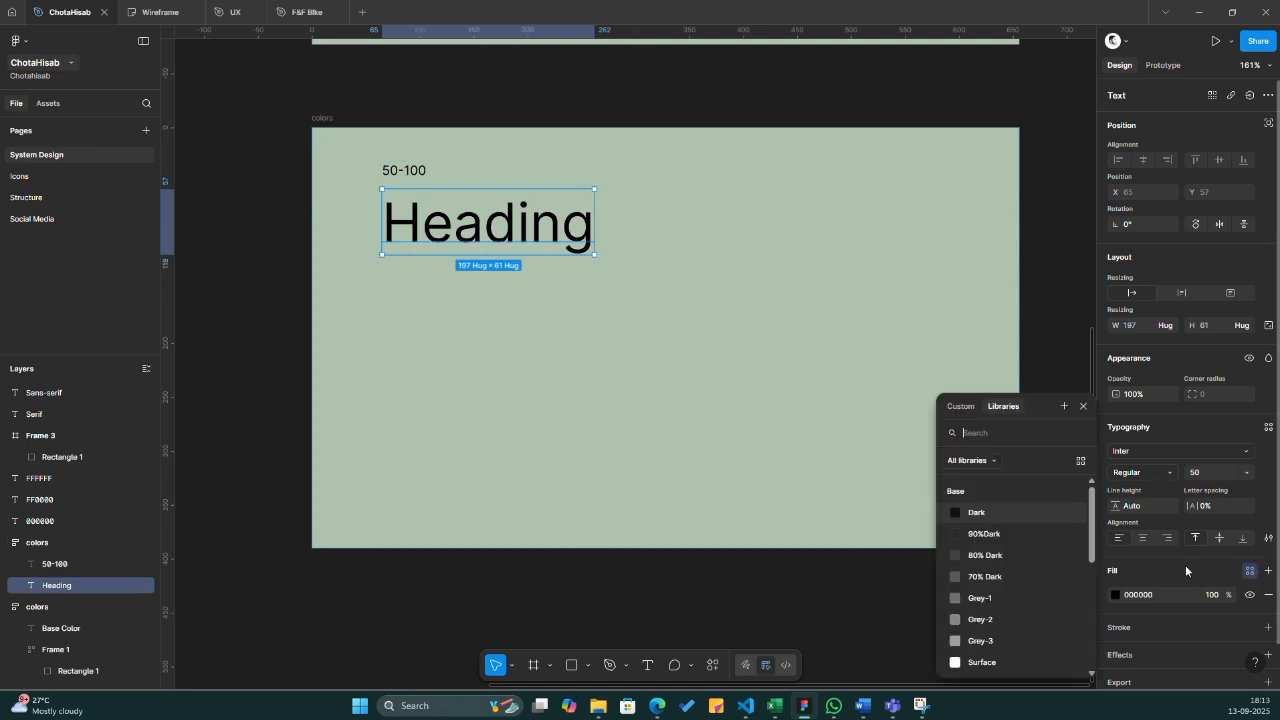
pyautogui.click(977, 513)
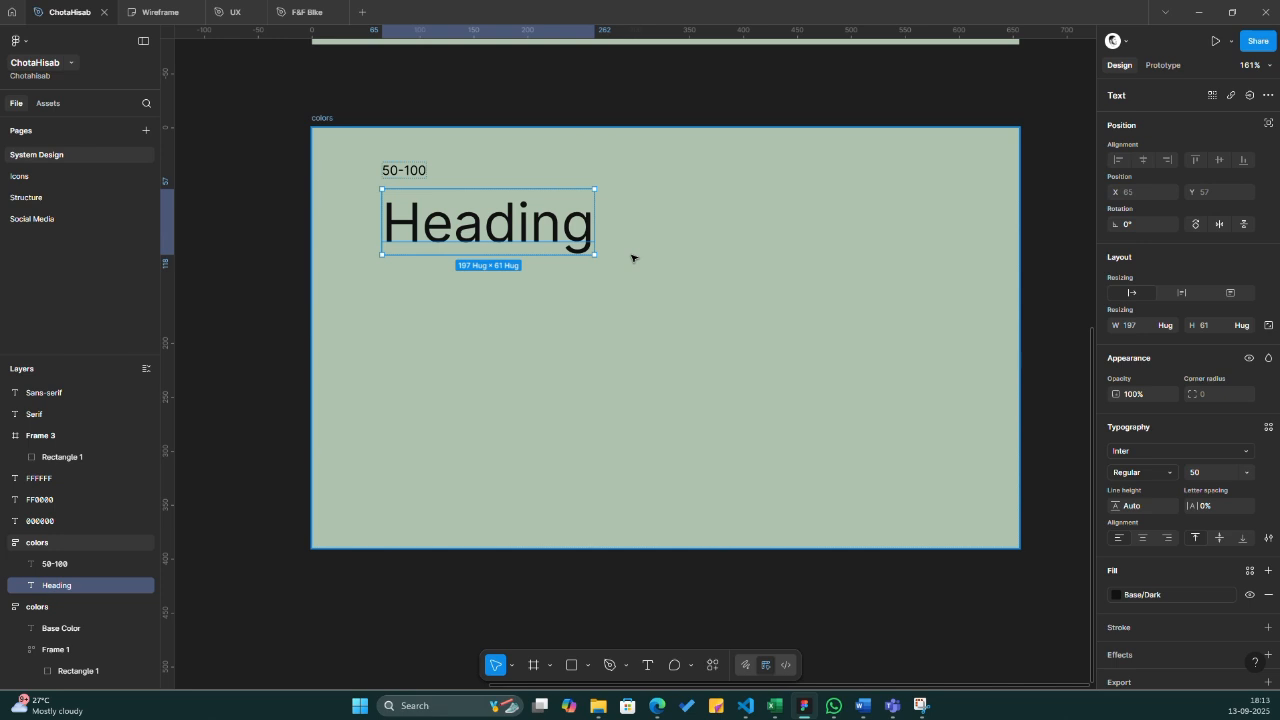
# - Duplicate the Heading text and change the copy's wording to "Subheading"
pyautogui.hotkey('ctrl', 'd')
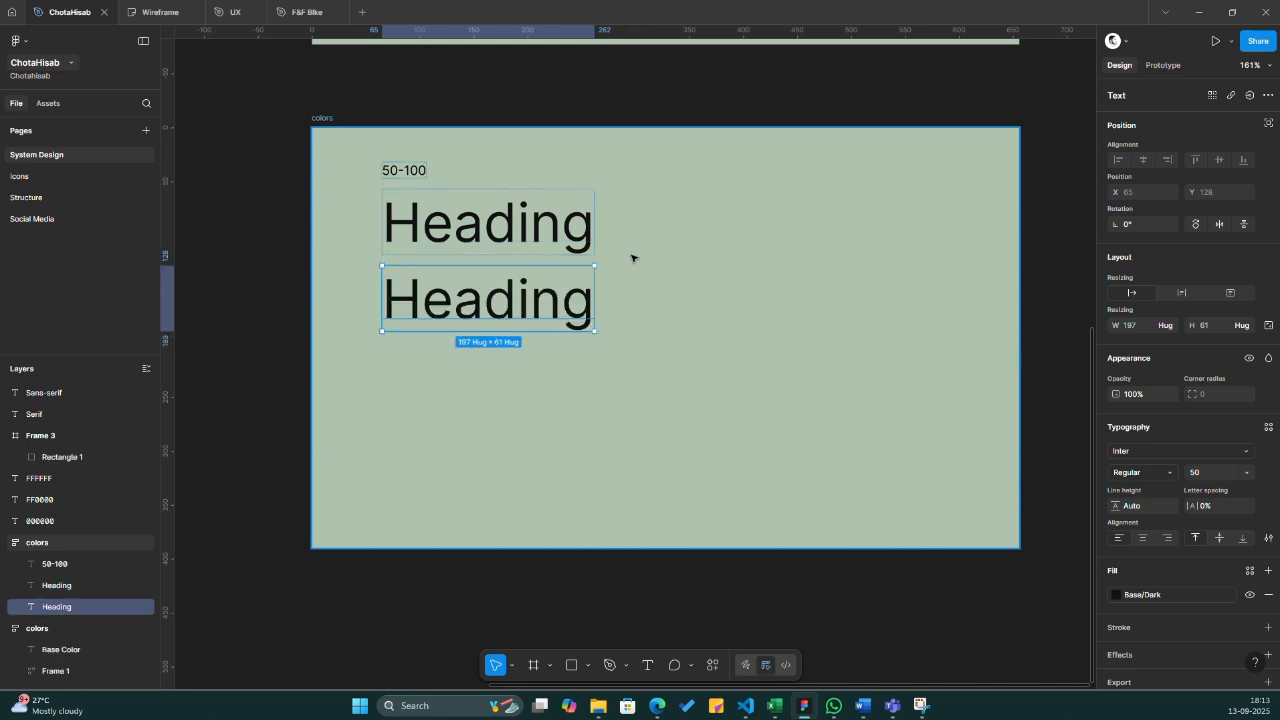
pyautogui.doubleClick(432, 291)
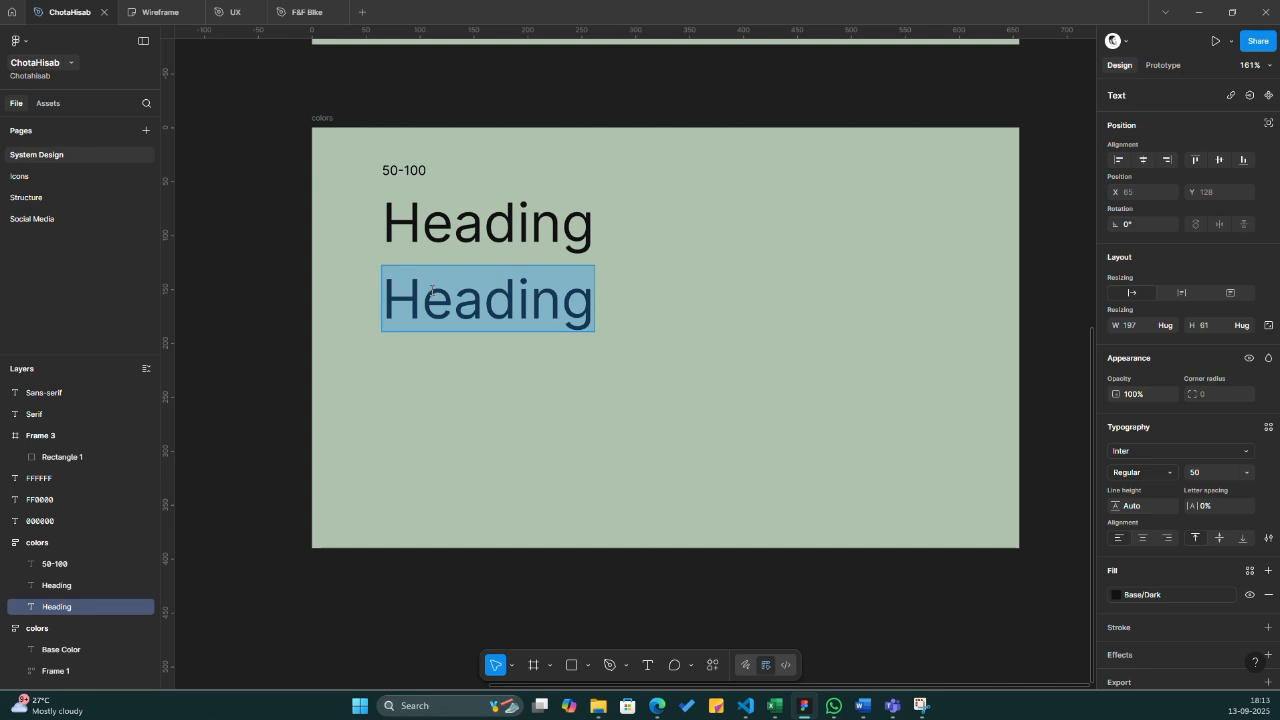
pyautogui.write('Su')
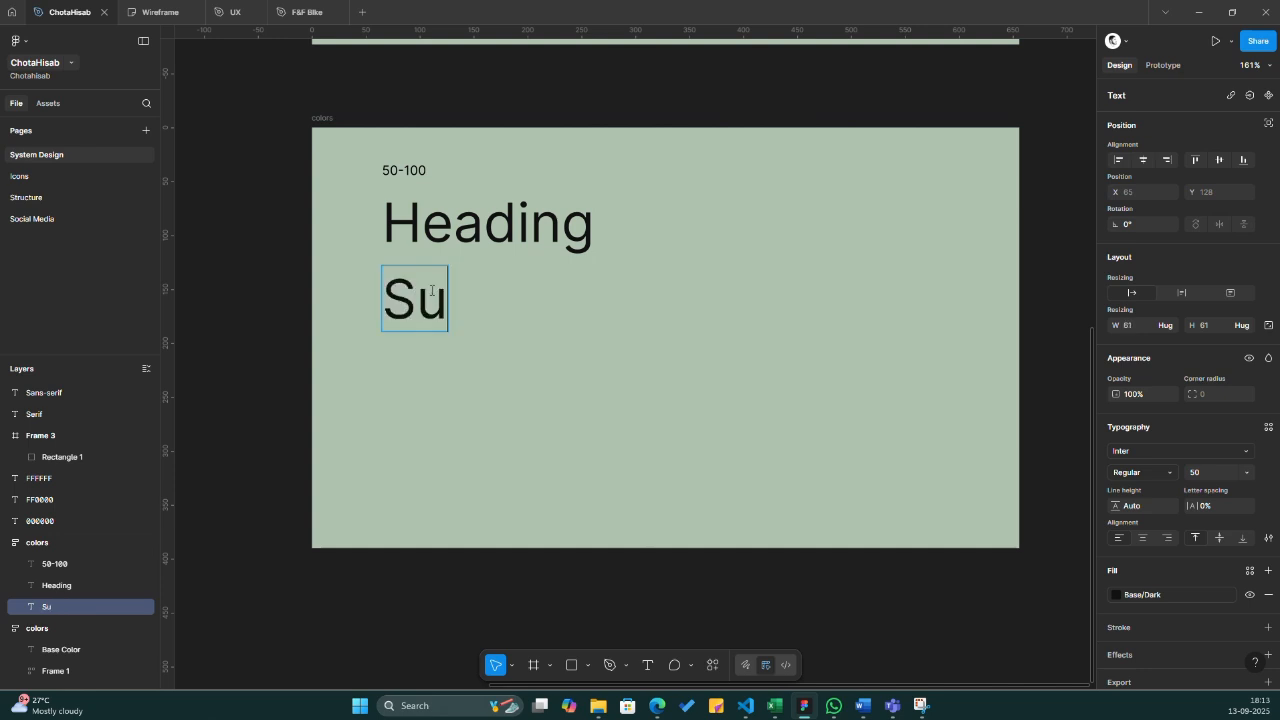
pyautogui.write('bheadin')
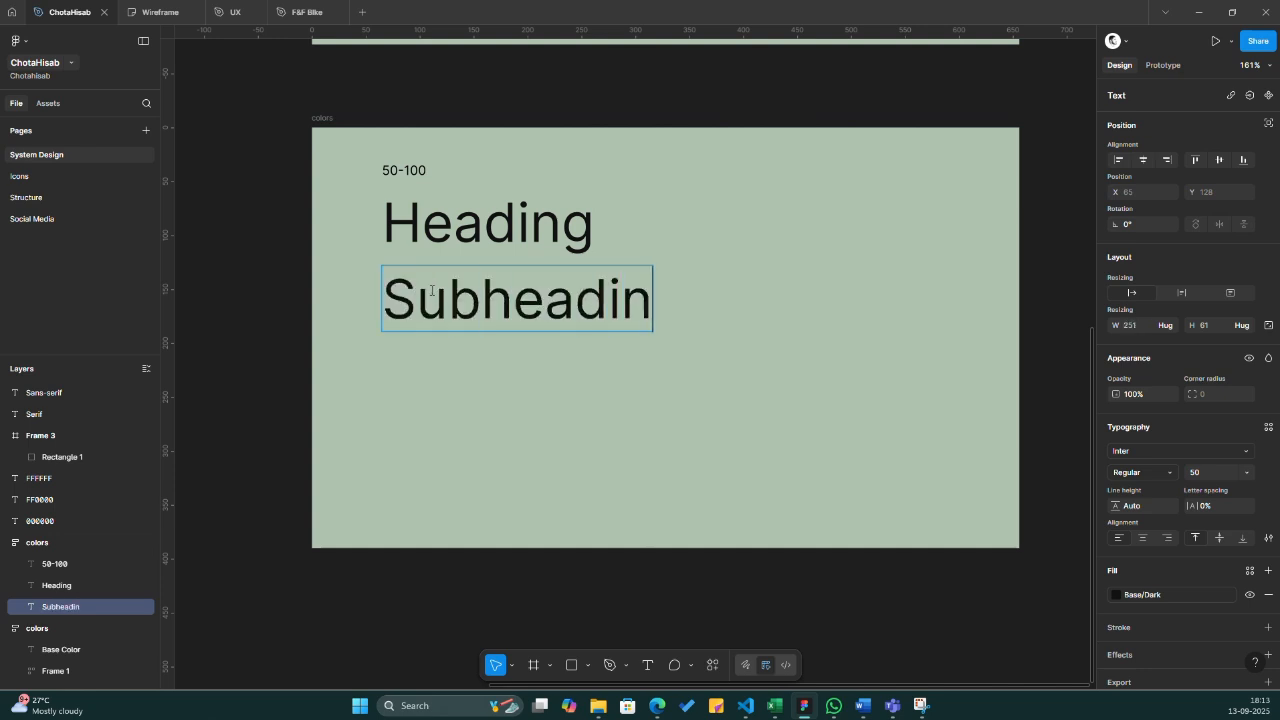
pyautogui.write('g')
pyautogui.press('Escape')
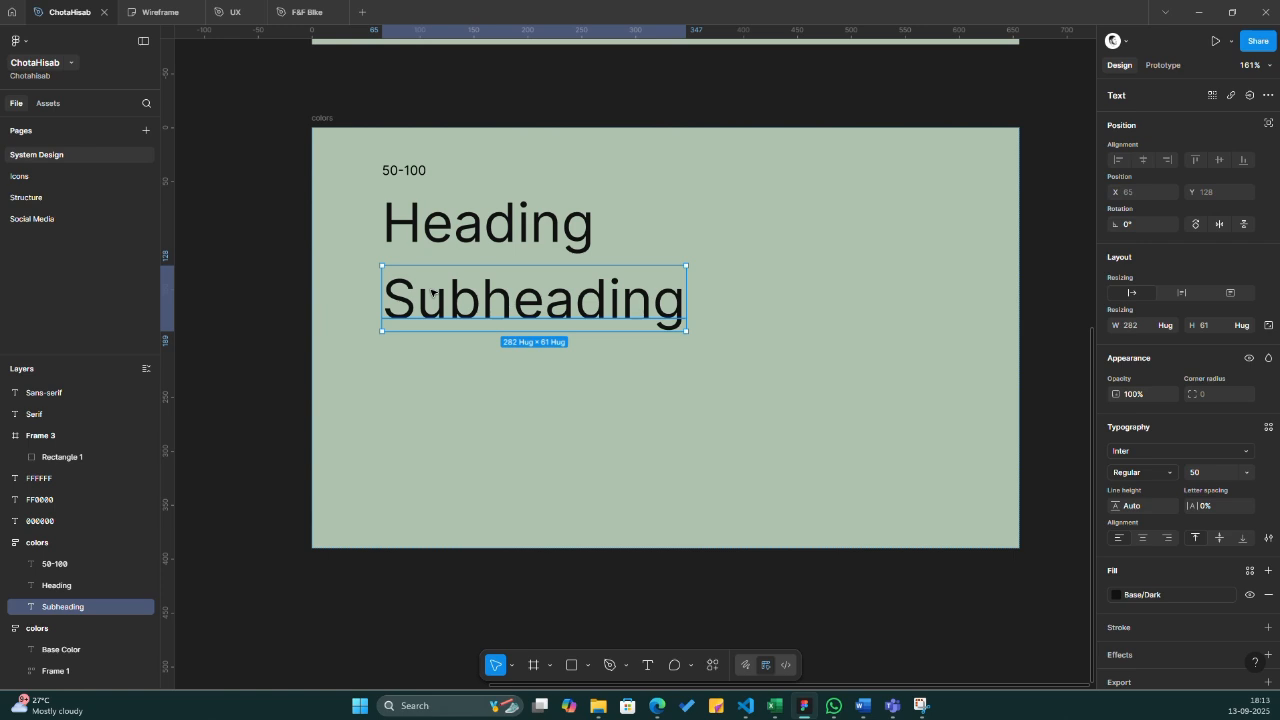
# - Try font size 40 on the Subheading text and settle on 35
pyautogui.click(1213, 472)
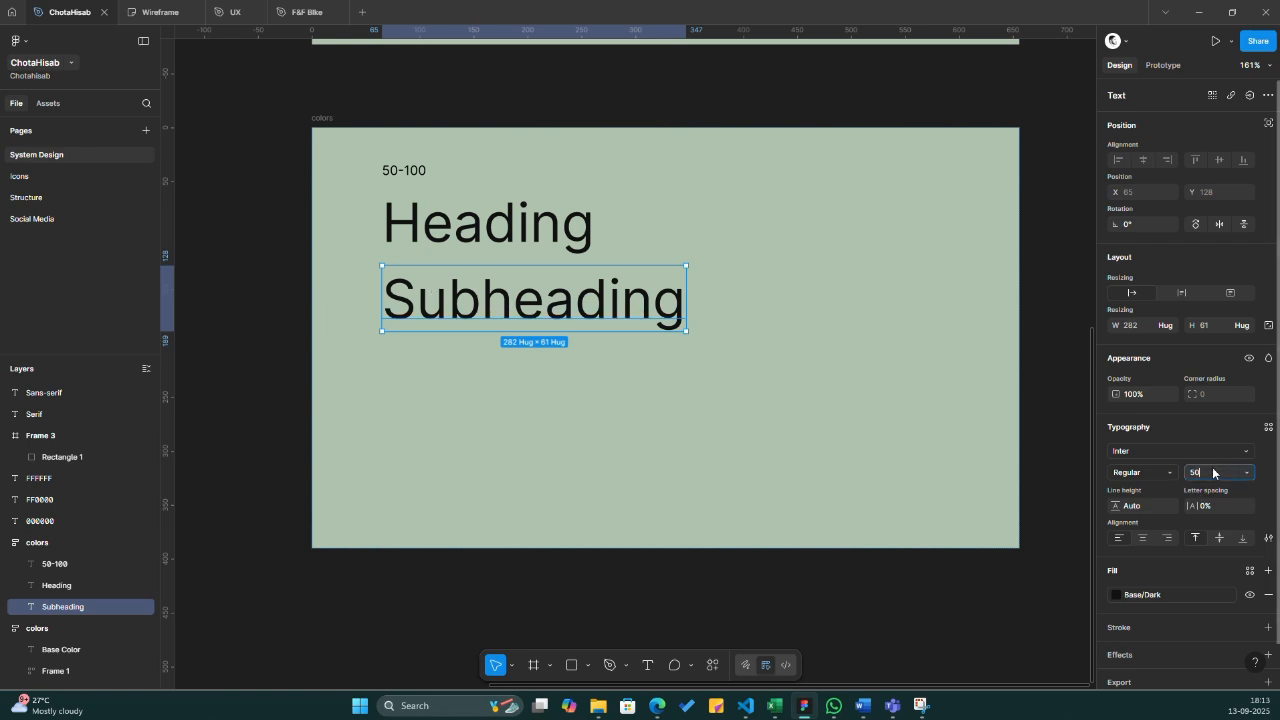
pyautogui.write('40')
pyautogui.press('Return')
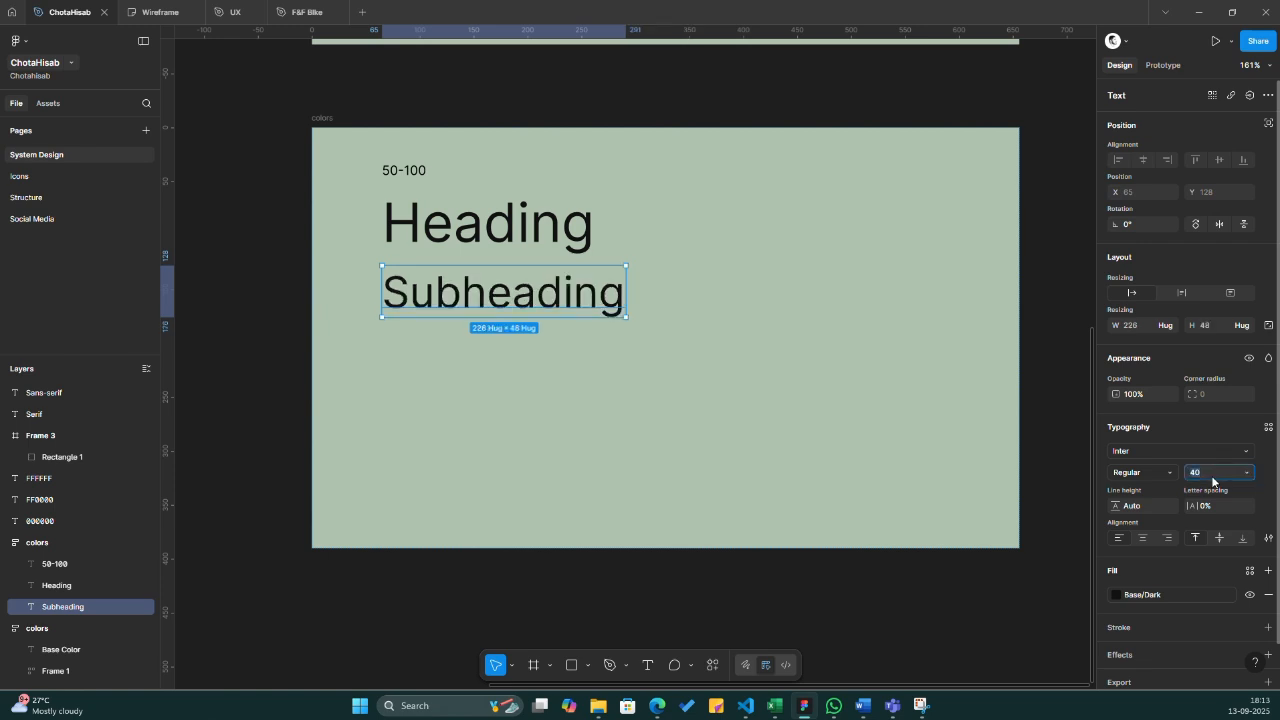
pyautogui.write('35')
pyautogui.press('Return')
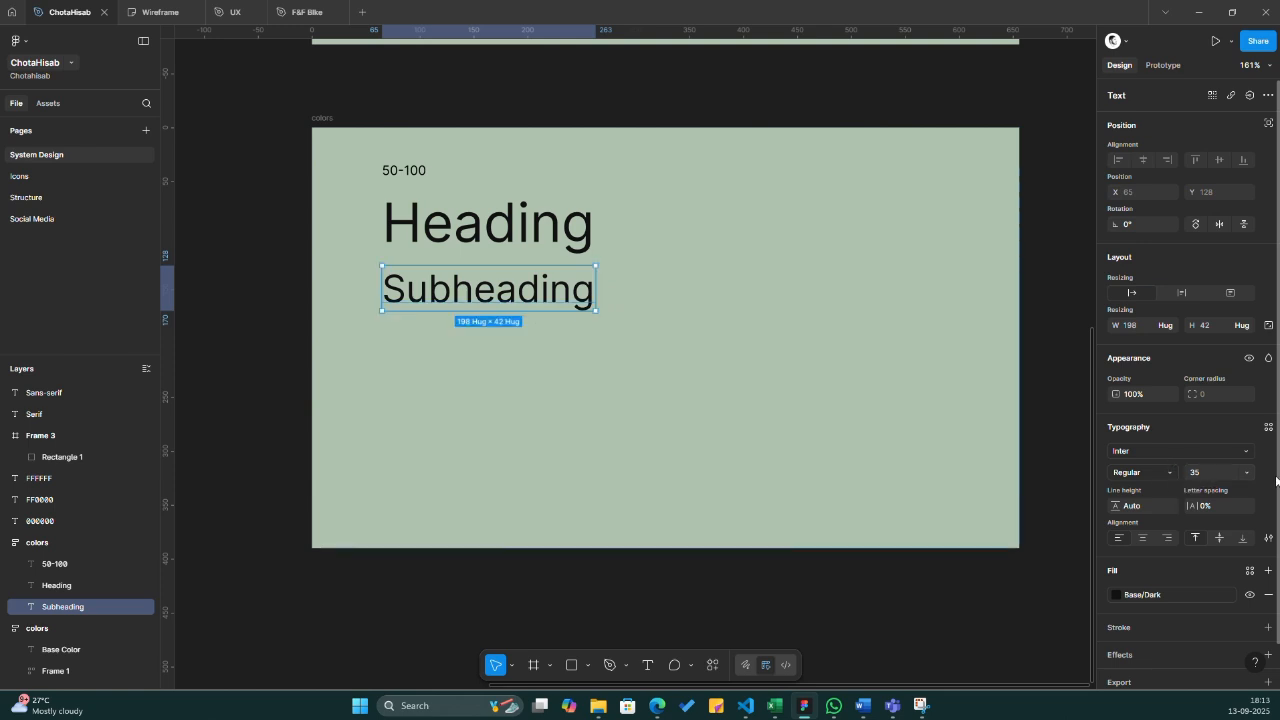
# - Add a separate text reading "8" on the empty canvas below the colors frame
pyautogui.hscroll(-2, 937, 420)
pyautogui.scroll(-1, 937, 420)
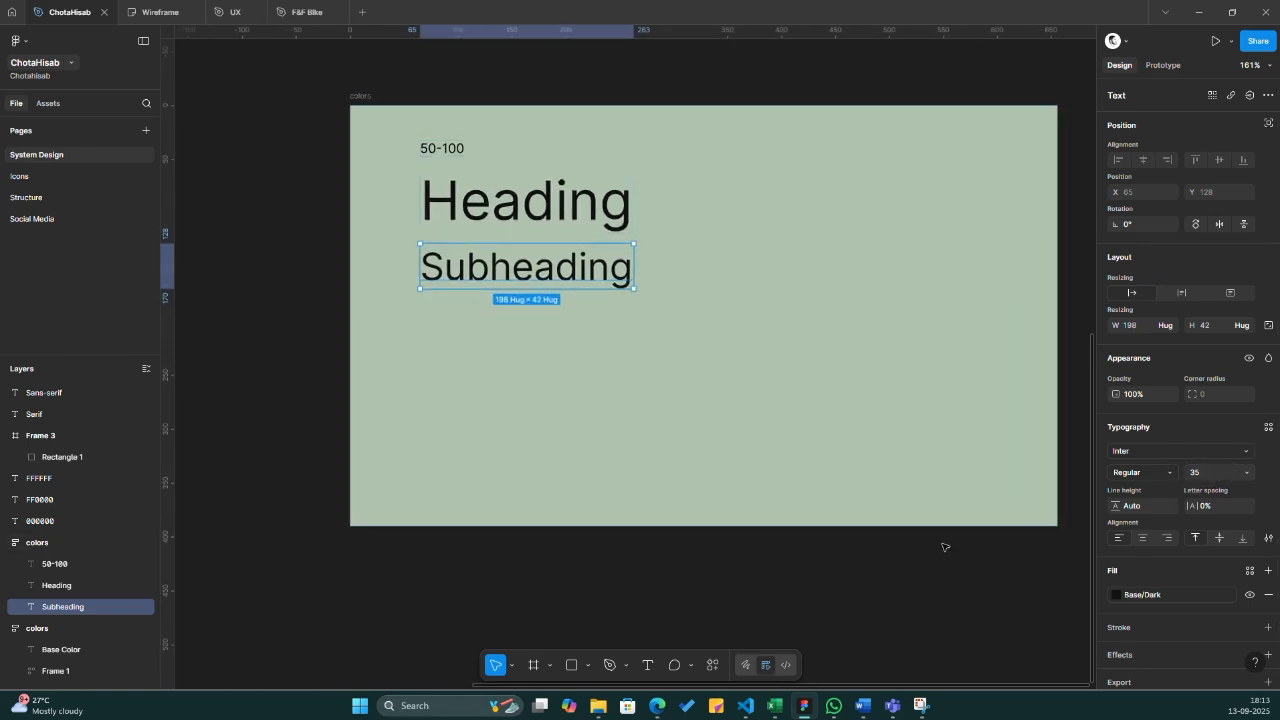
pyautogui.click(939, 579)
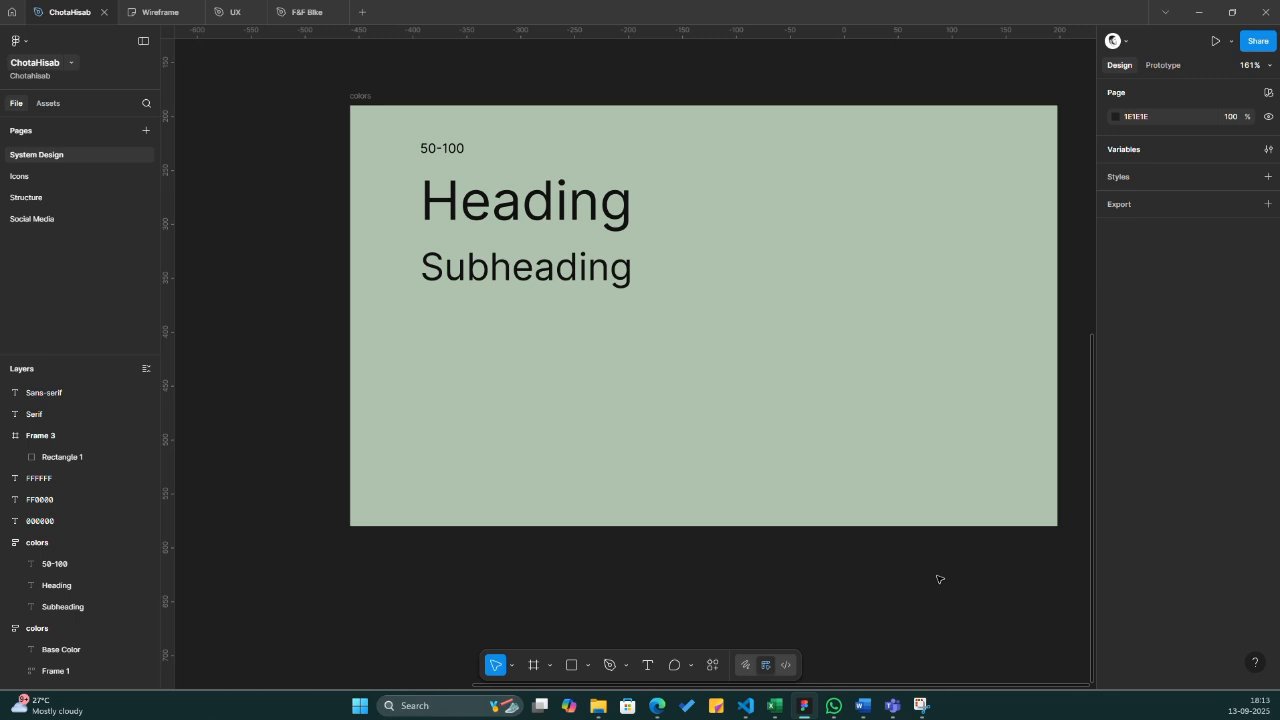
pyautogui.scroll(-1, 920, 577)
pyautogui.press('t')
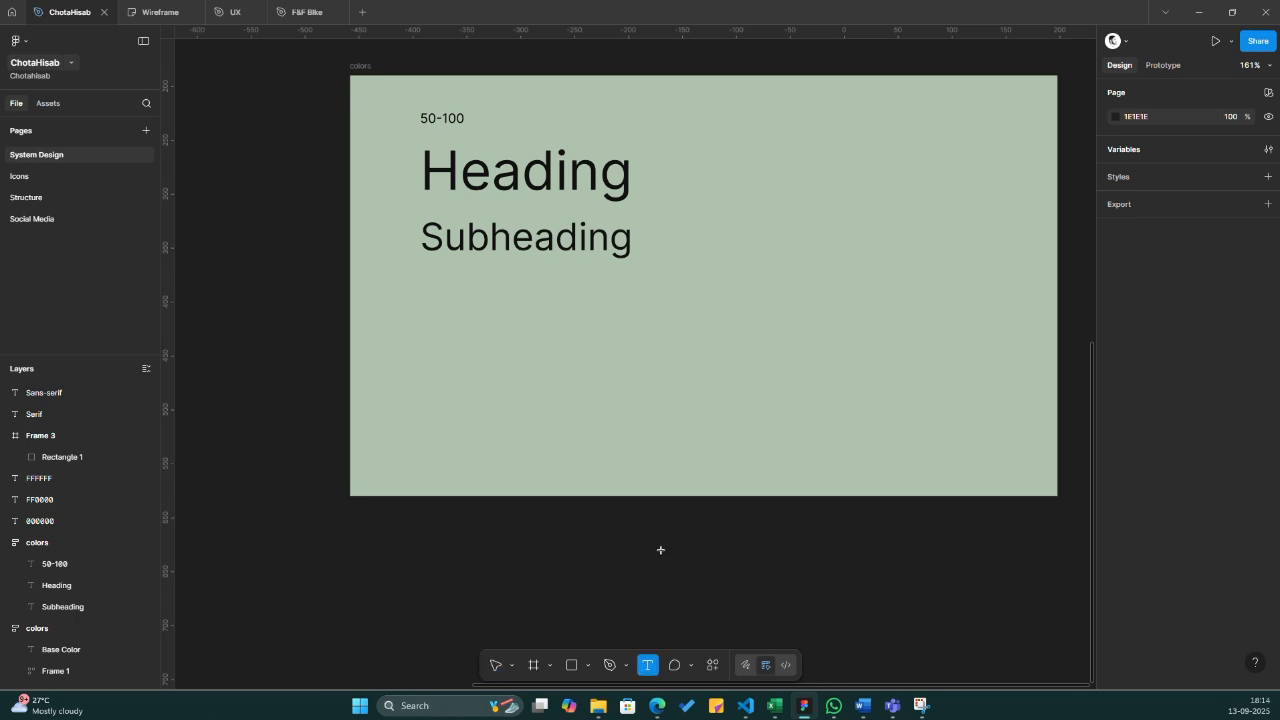
pyautogui.click(604, 537)
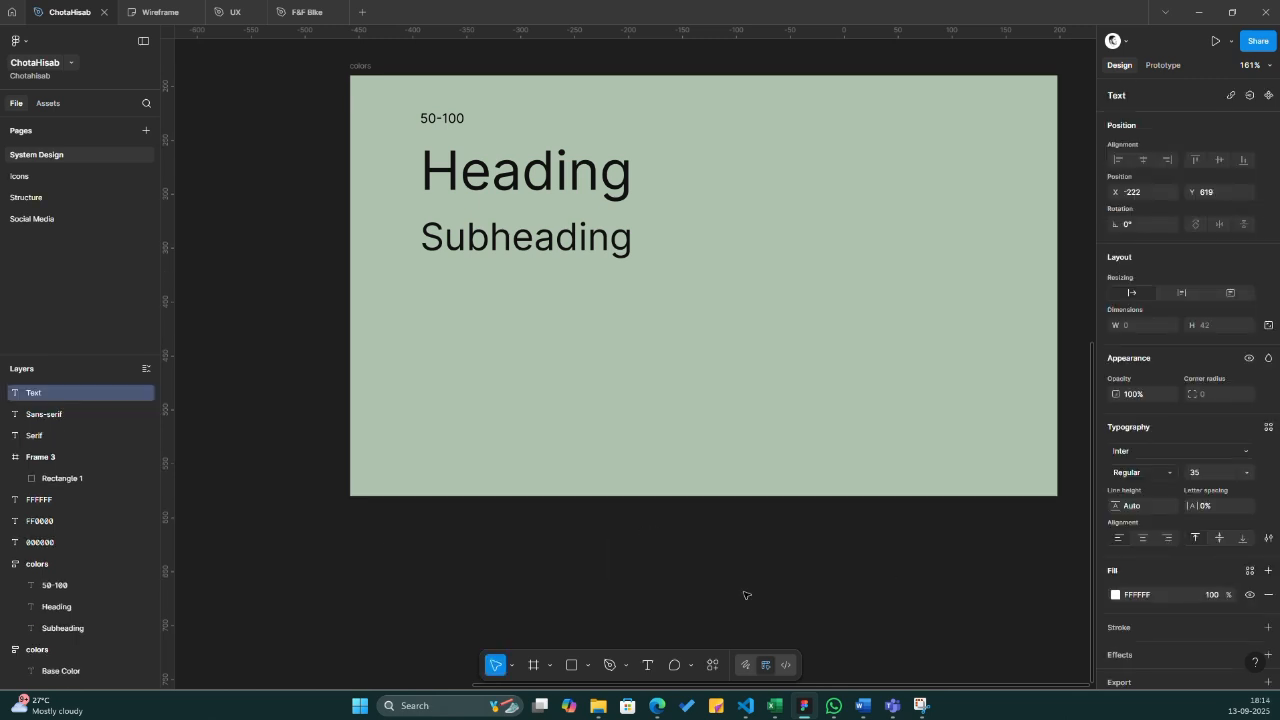
pyautogui.write('8')
pyautogui.press('Escape')
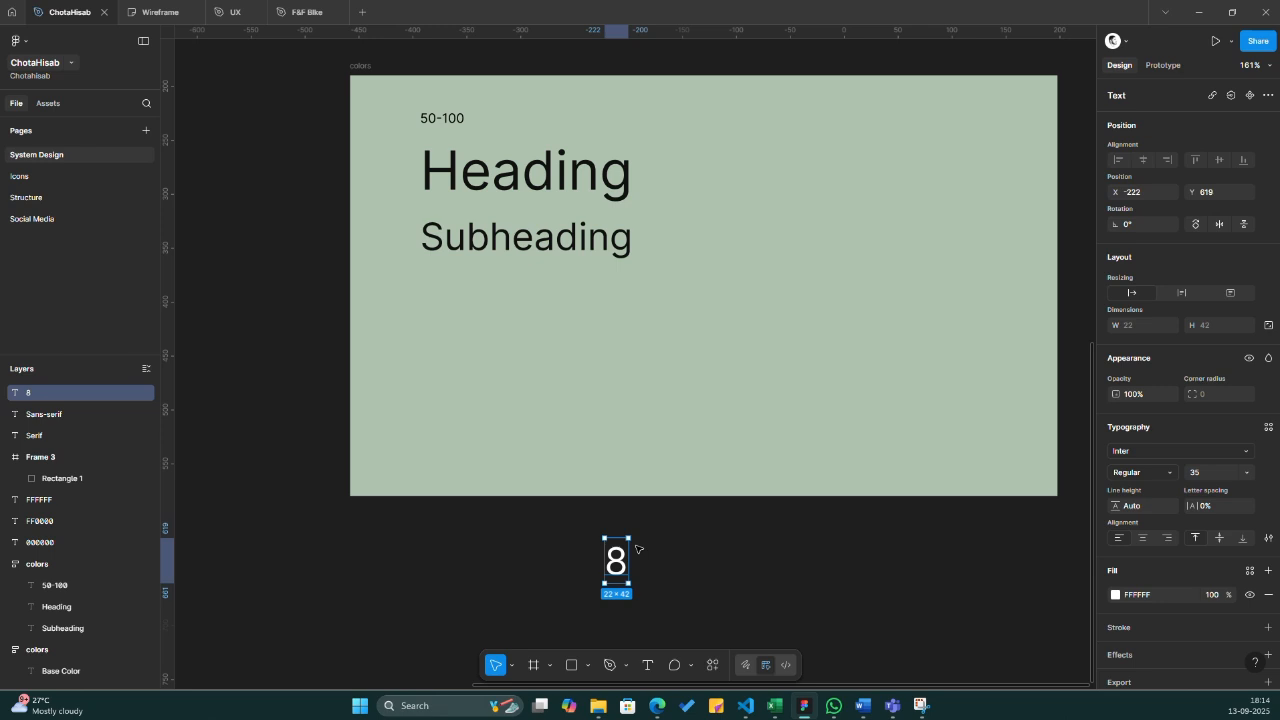
# - Duplicate the Subheading text and change the copy's wording to "Page Title"
pyautogui.click(502, 242)
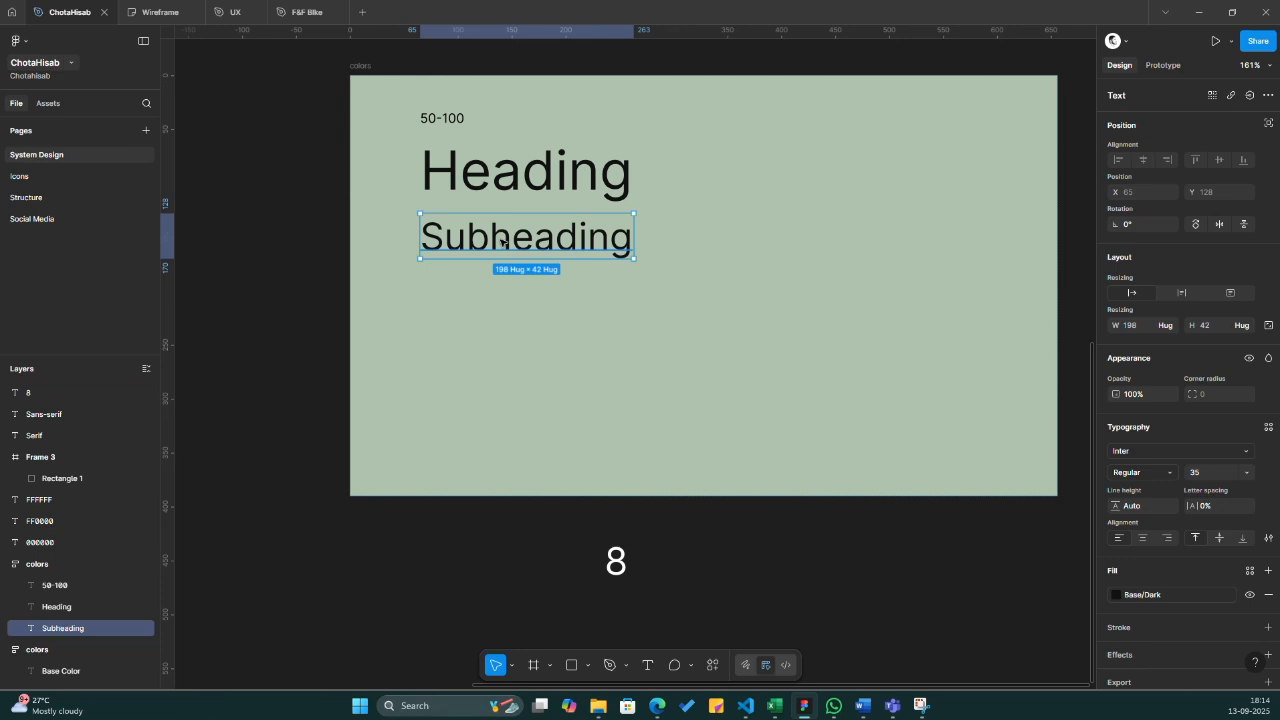
pyautogui.hotkey('ctrl', 'd')
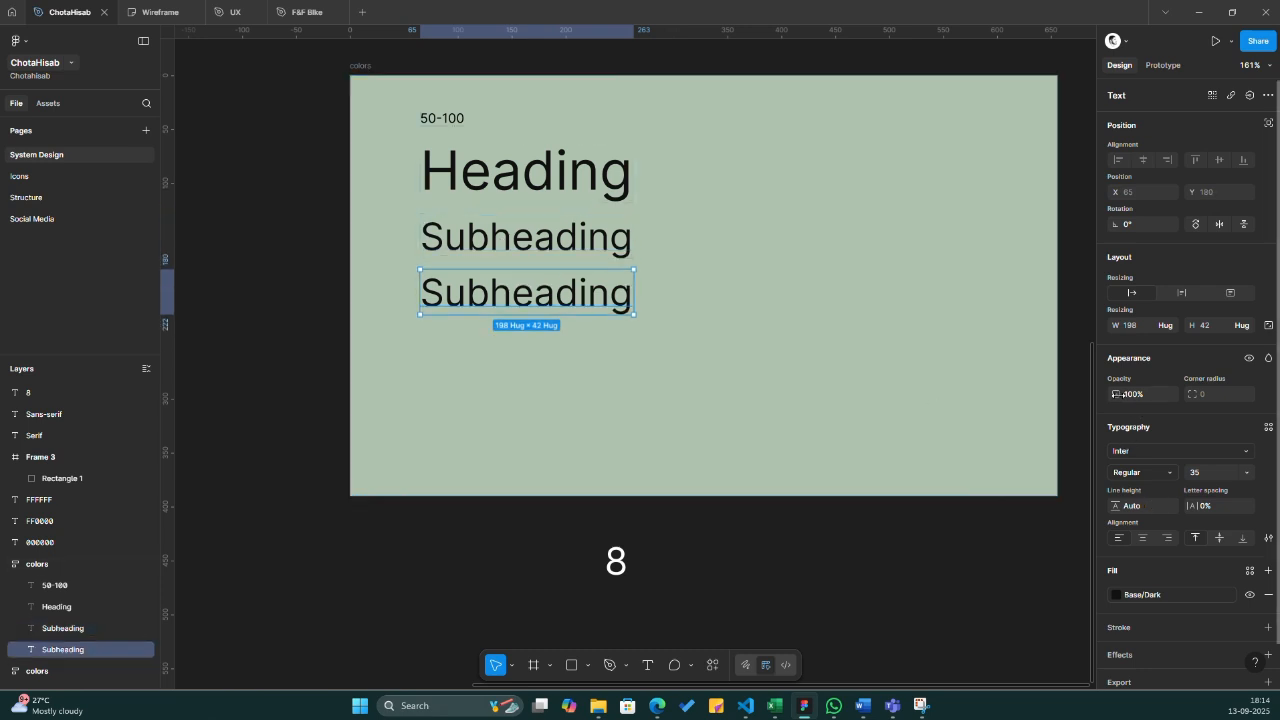
pyautogui.doubleClick(538, 298)
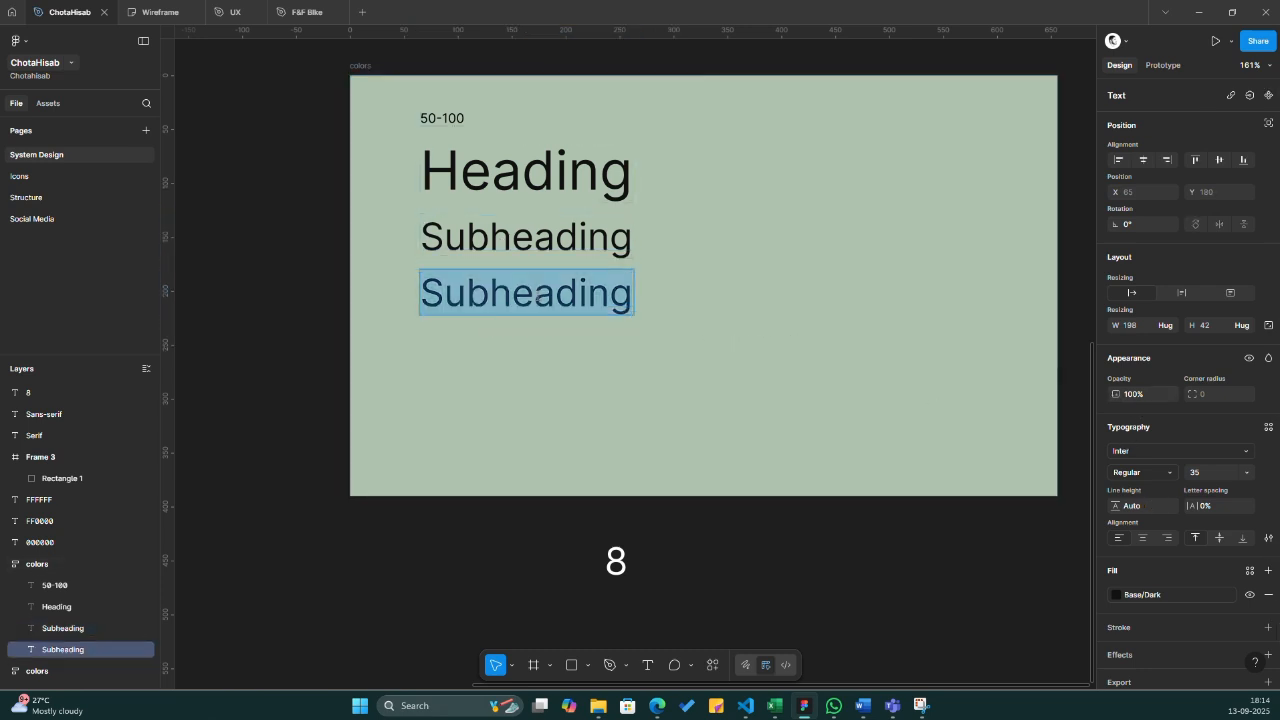
pyautogui.write('Page TIt')
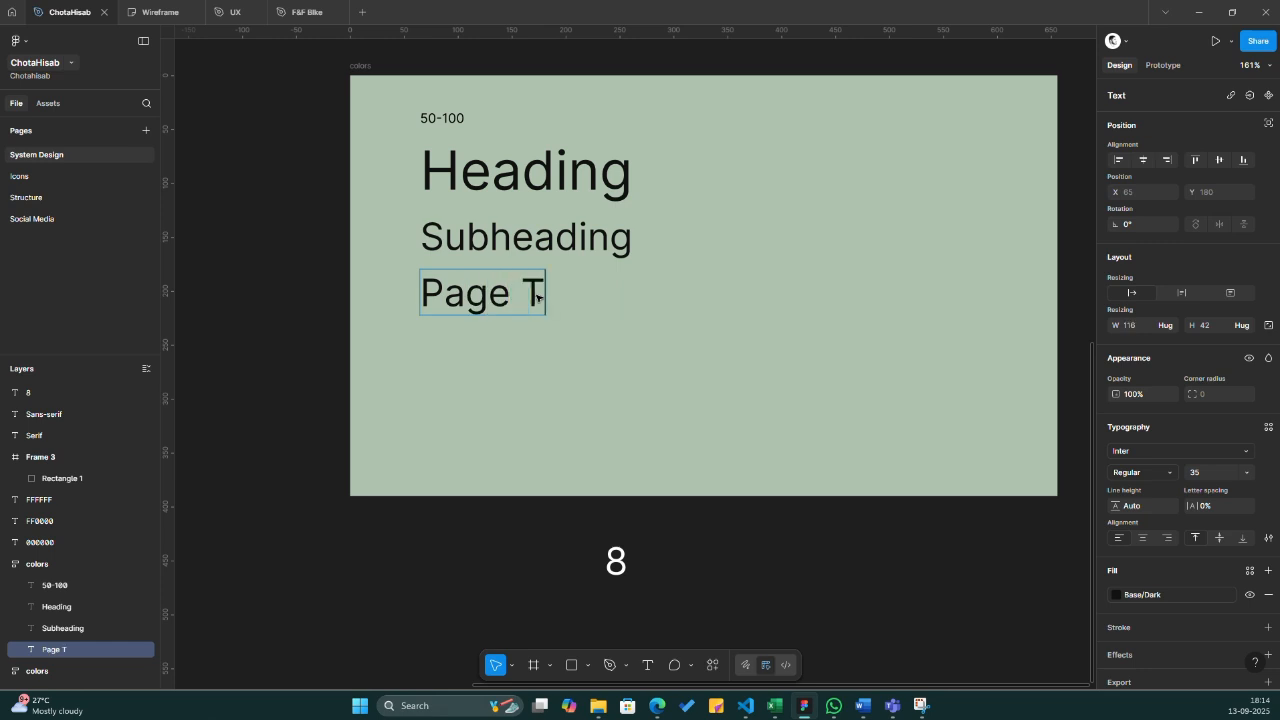
pyautogui.press('BackSpace')
pyautogui.press('BackSpace')
pyautogui.write('itl')
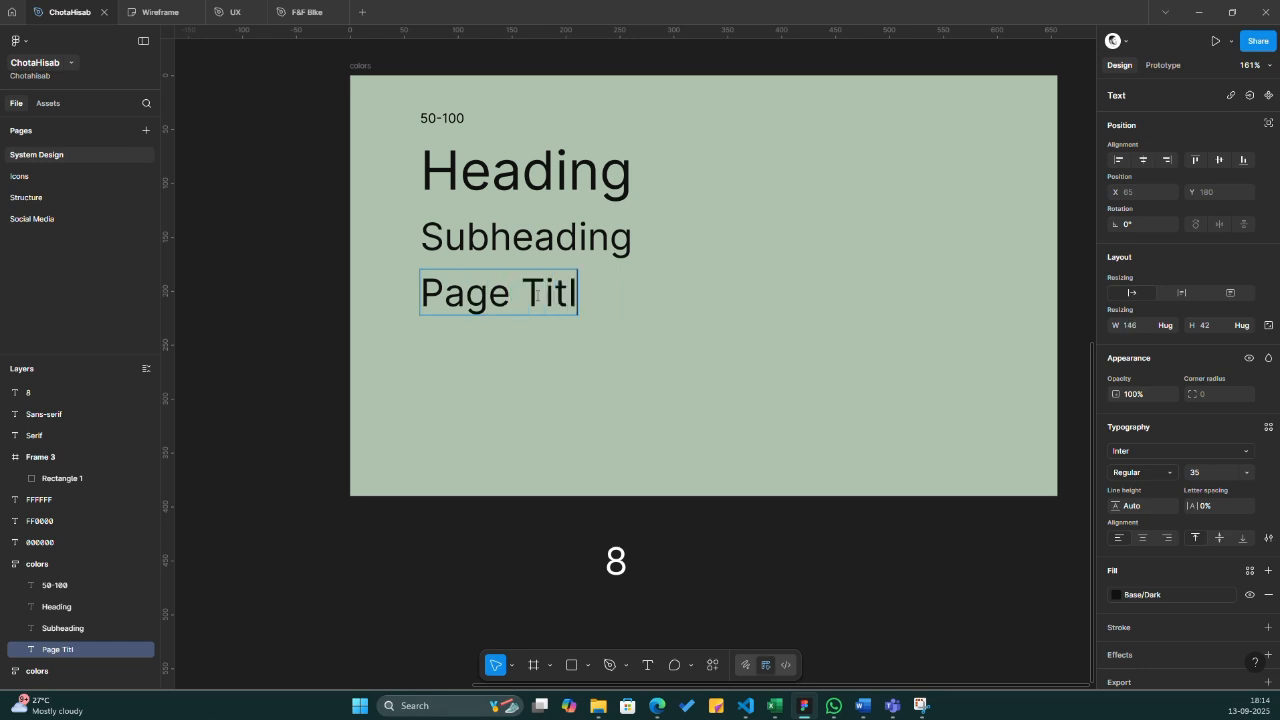
pyautogui.write('e')
pyautogui.press('Escape')
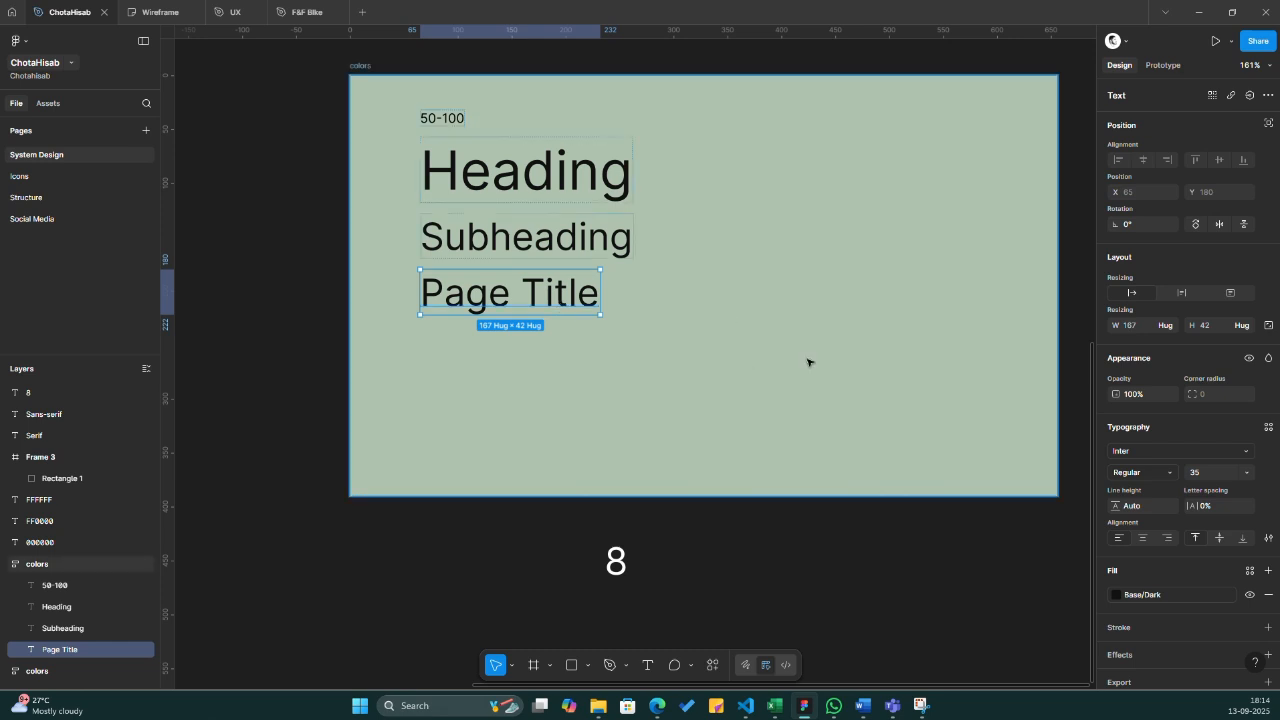
# - Set the Page Title text's font size to 26
pyautogui.click(1200, 475)
pyautogui.write('28')
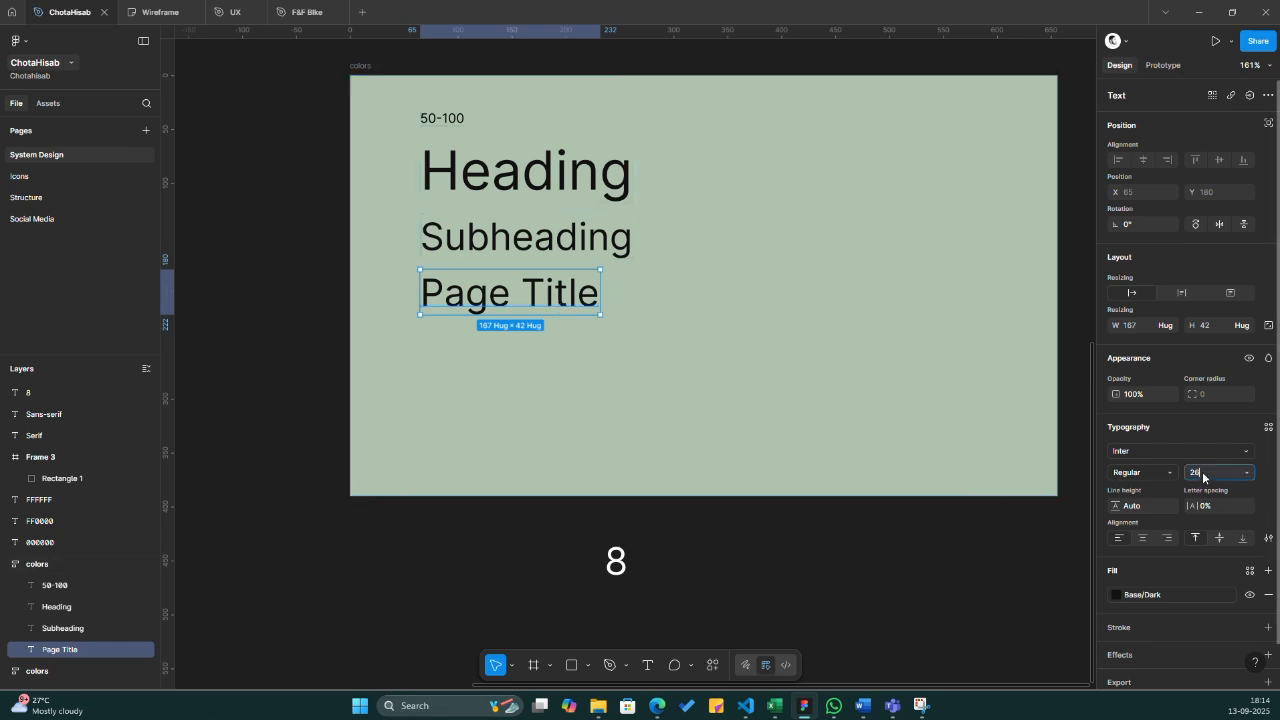
pyautogui.press('Return')
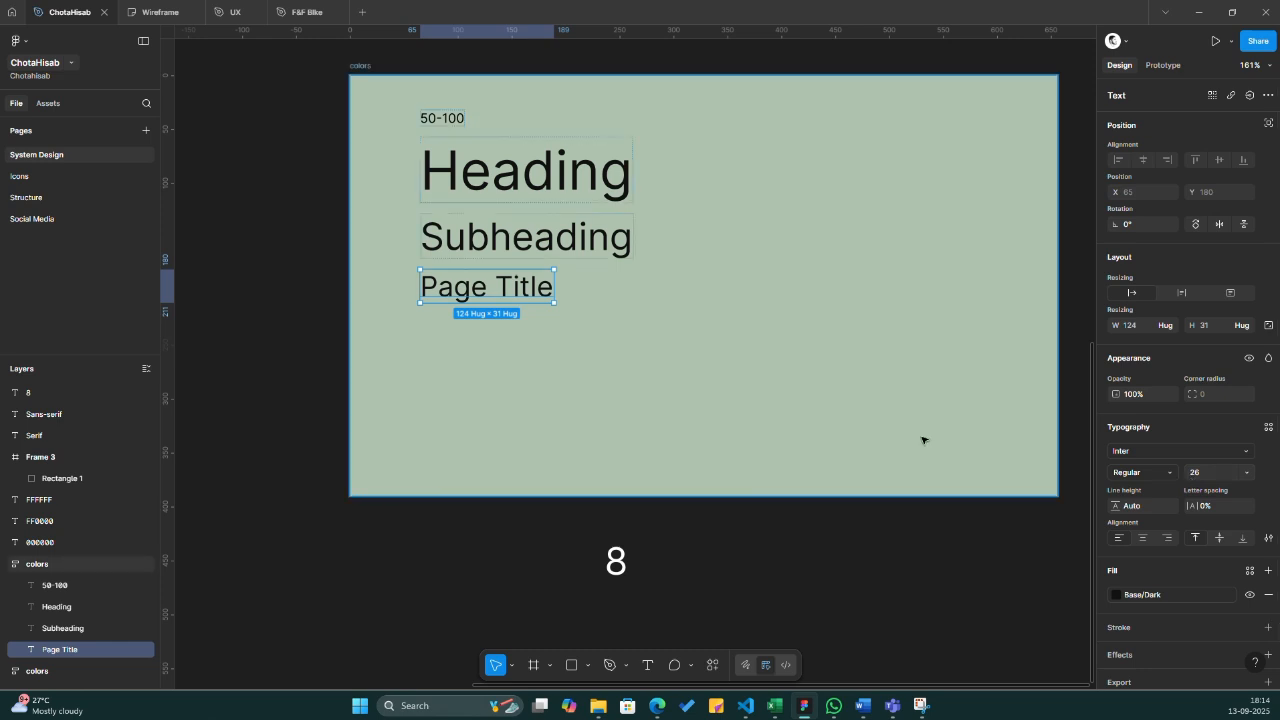
# - Duplicate the Page Title text and set the copy's font size to 20
pyautogui.hotkey('ctrl', 'd')
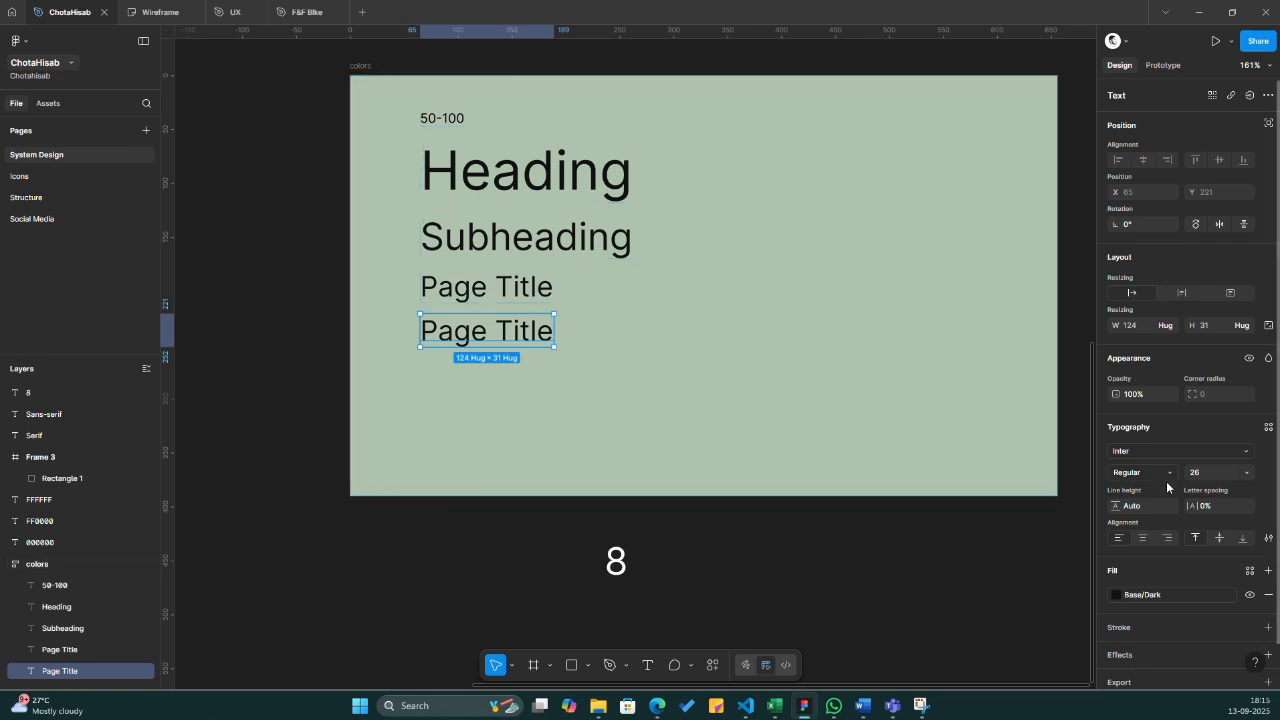
pyautogui.click(1204, 480)
pyautogui.press('BackSpace')
pyautogui.press('Return')
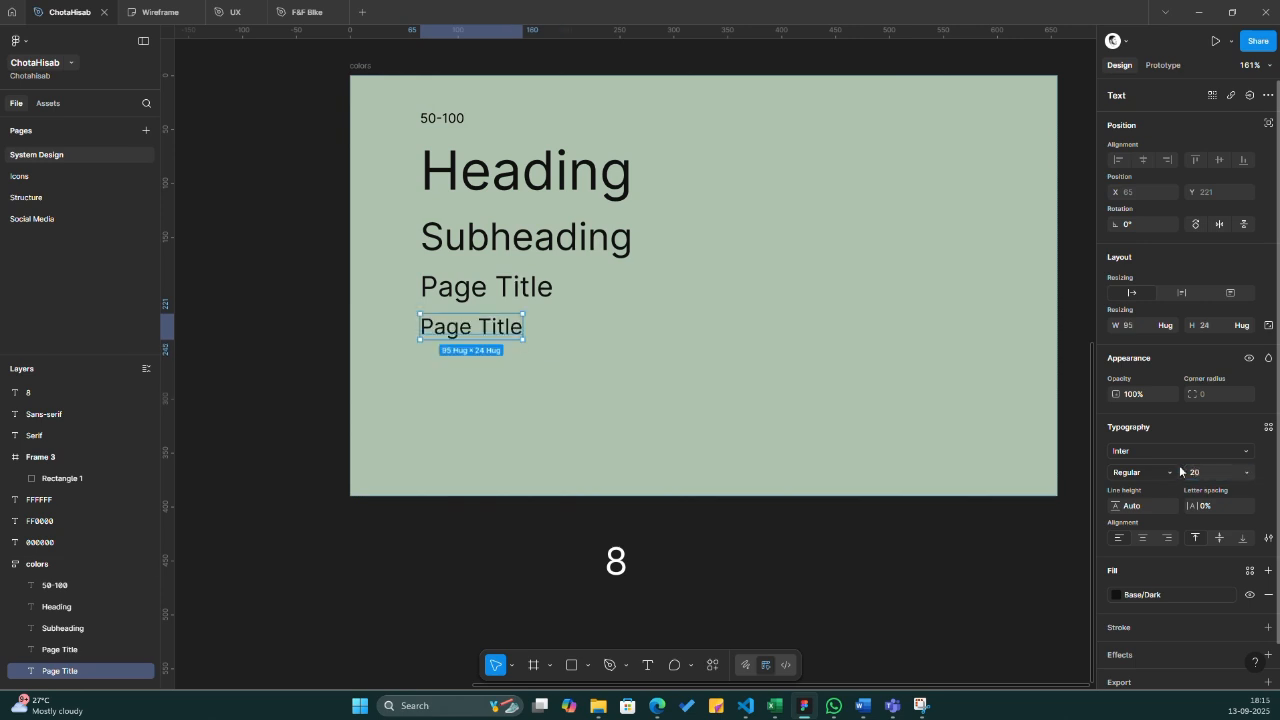
# - Change the wording of the lower Page Title copy to "Body Heading"
pyautogui.doubleClick(482, 330)
pyautogui.write('Body')
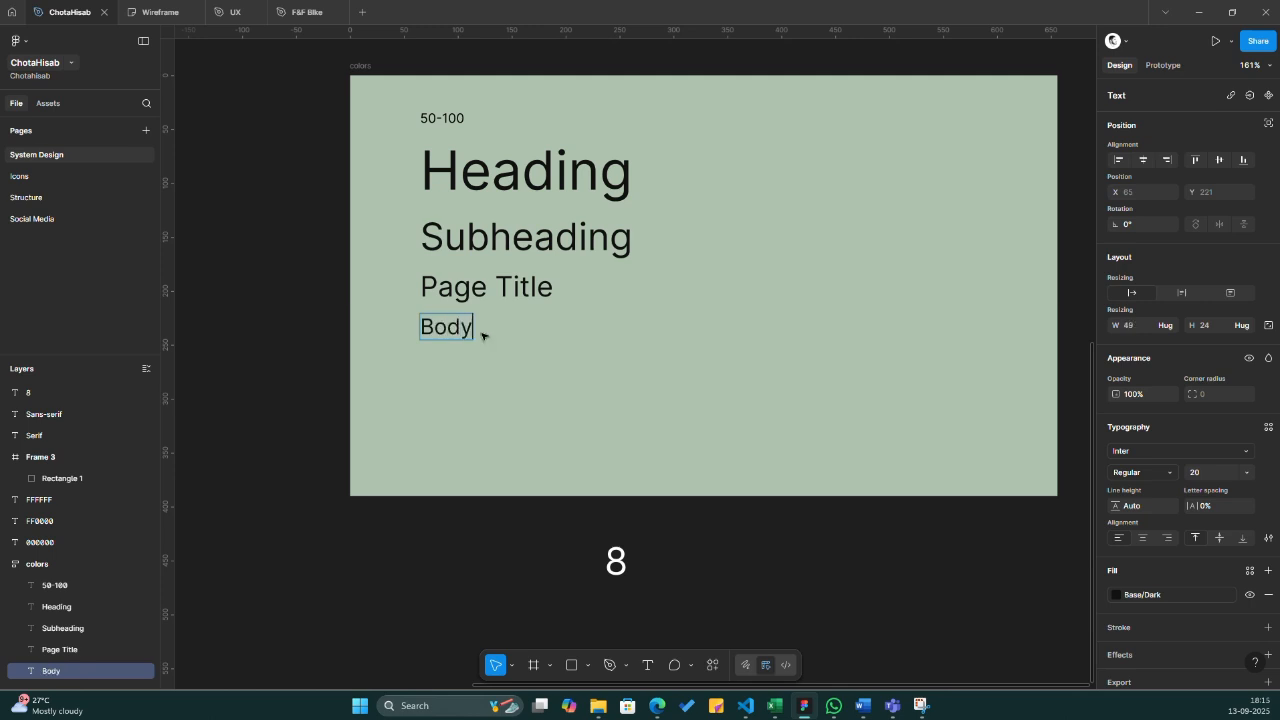
pyautogui.write(' Heading')
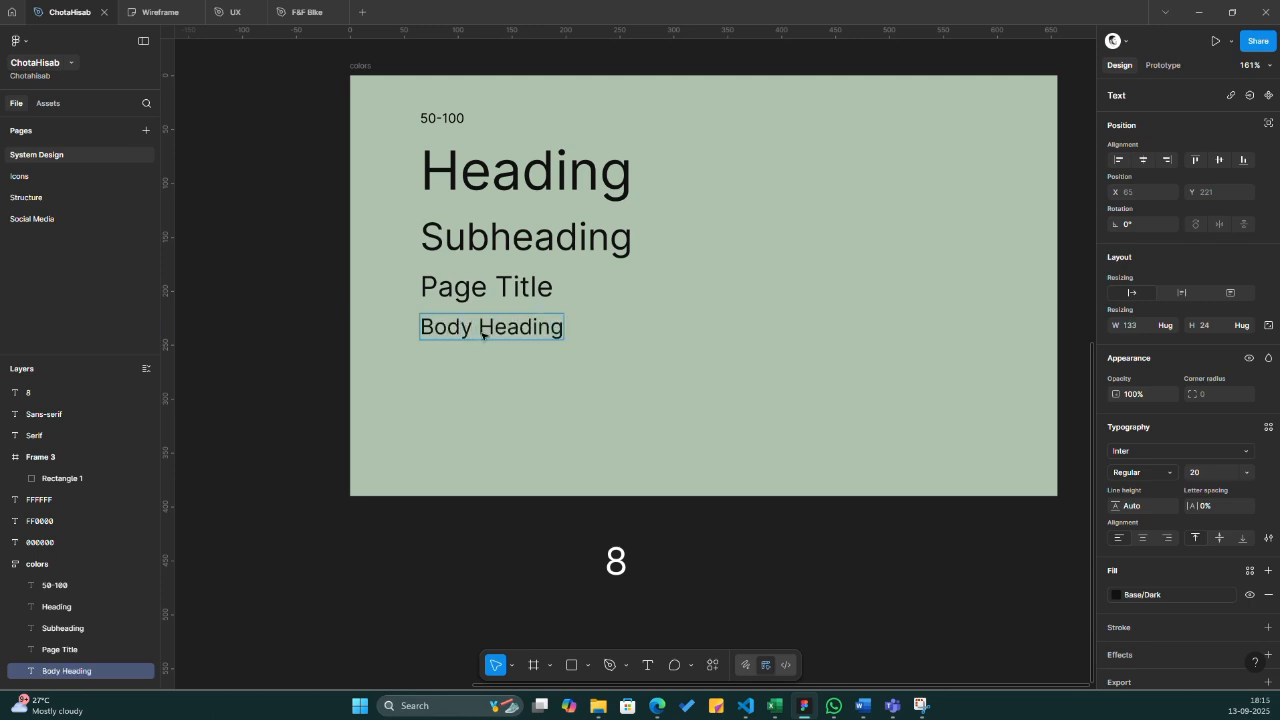
pyautogui.press('Escape')
# - Duplicate the Body Heading text and change the copy's wording to "Body"
pyautogui.hotkey('ctrl', 'd')
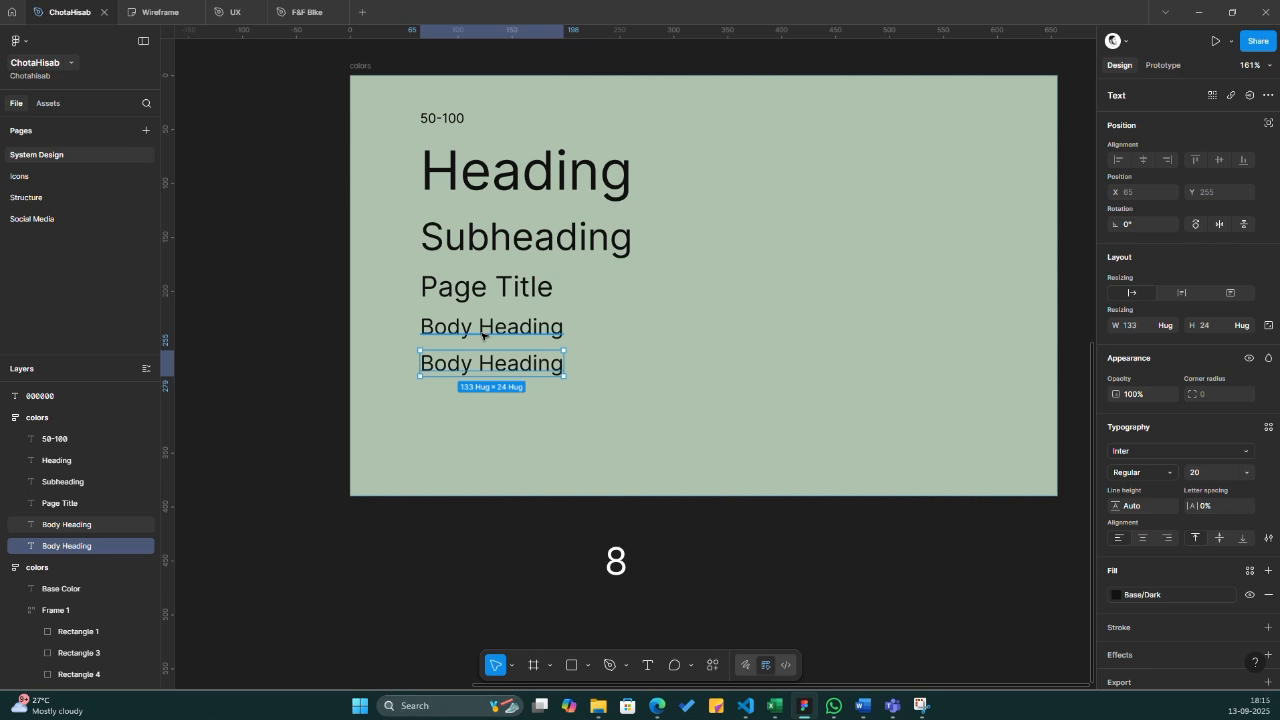
pyautogui.doubleClick(522, 368)
pyautogui.write('Body')
pyautogui.press('Escape')
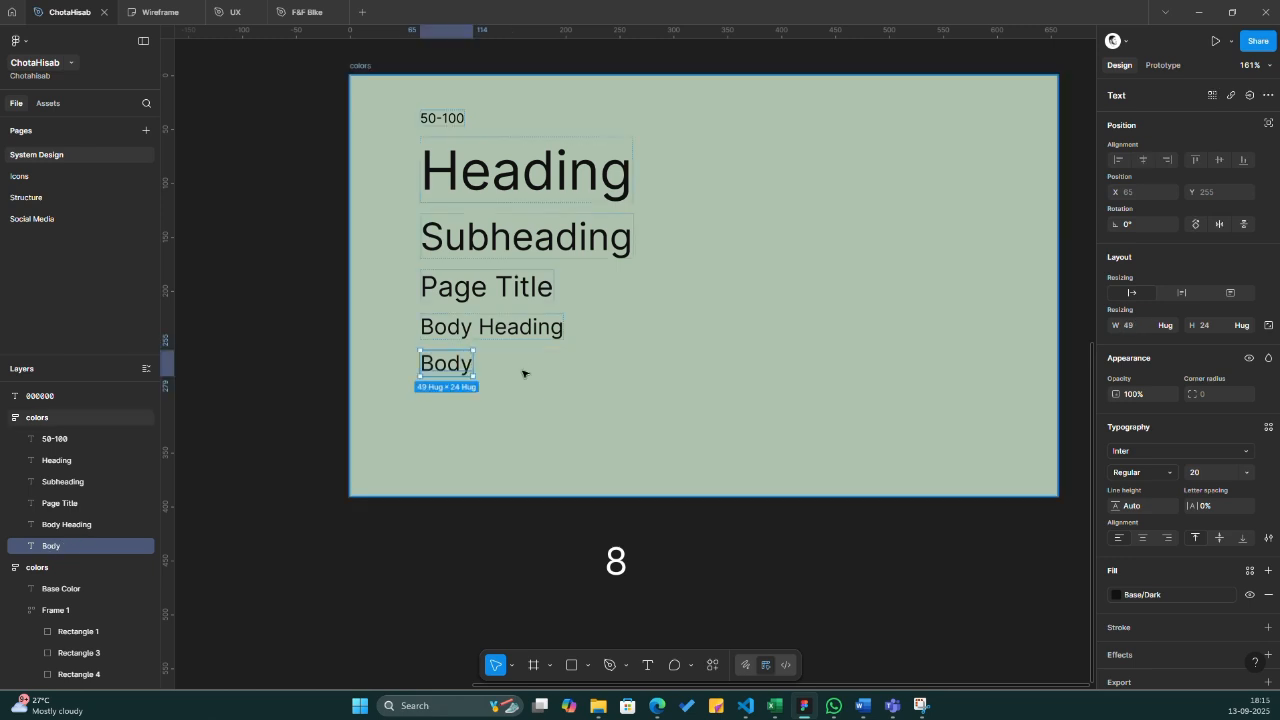
# - Set the Body text's font size to 16
pyautogui.click(1218, 474)
pyautogui.write('1')
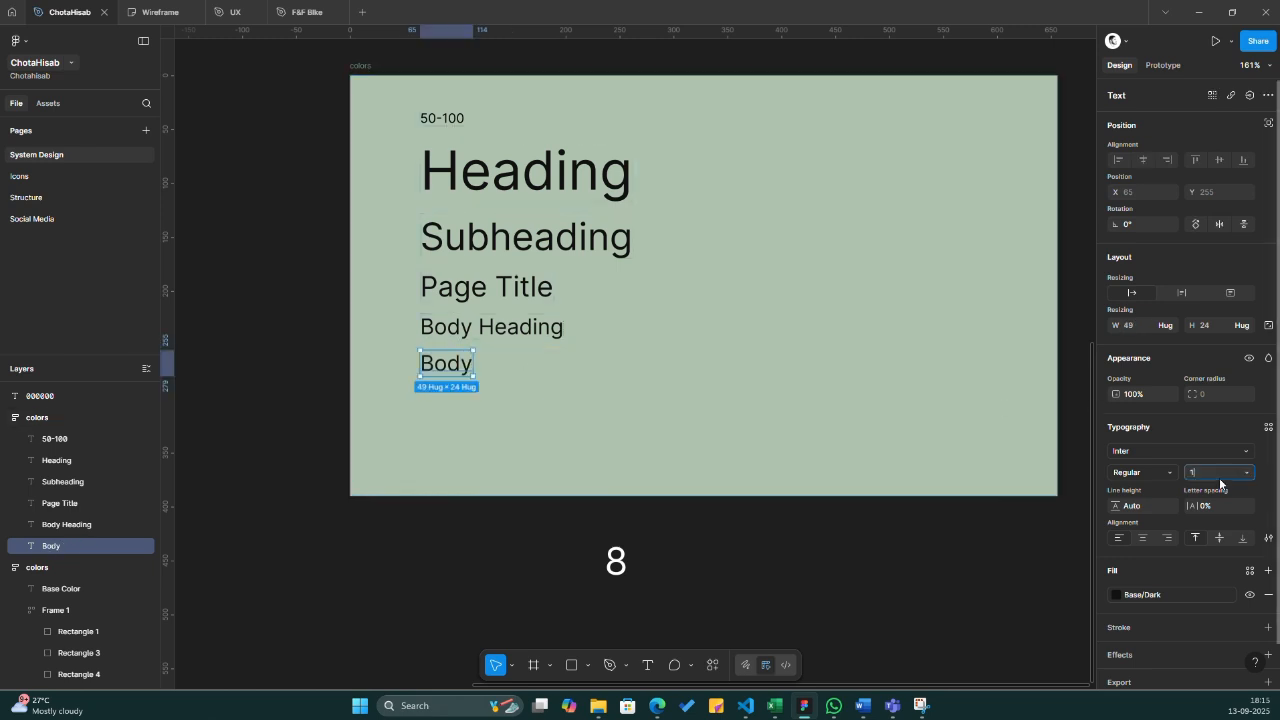
pyautogui.write('6')
pyautogui.press('Return')
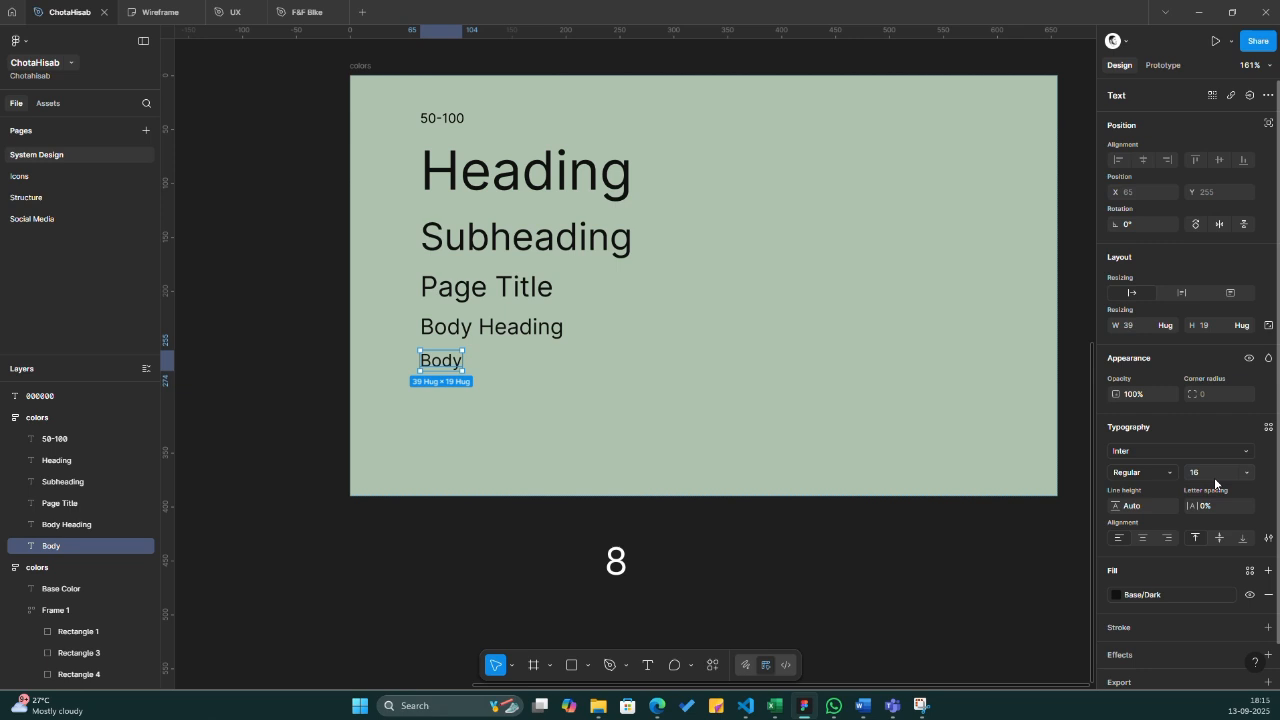
# - Add two more copies of the Body text below the first, at font size 14
pyautogui.hotkey('ctrl', 'd')
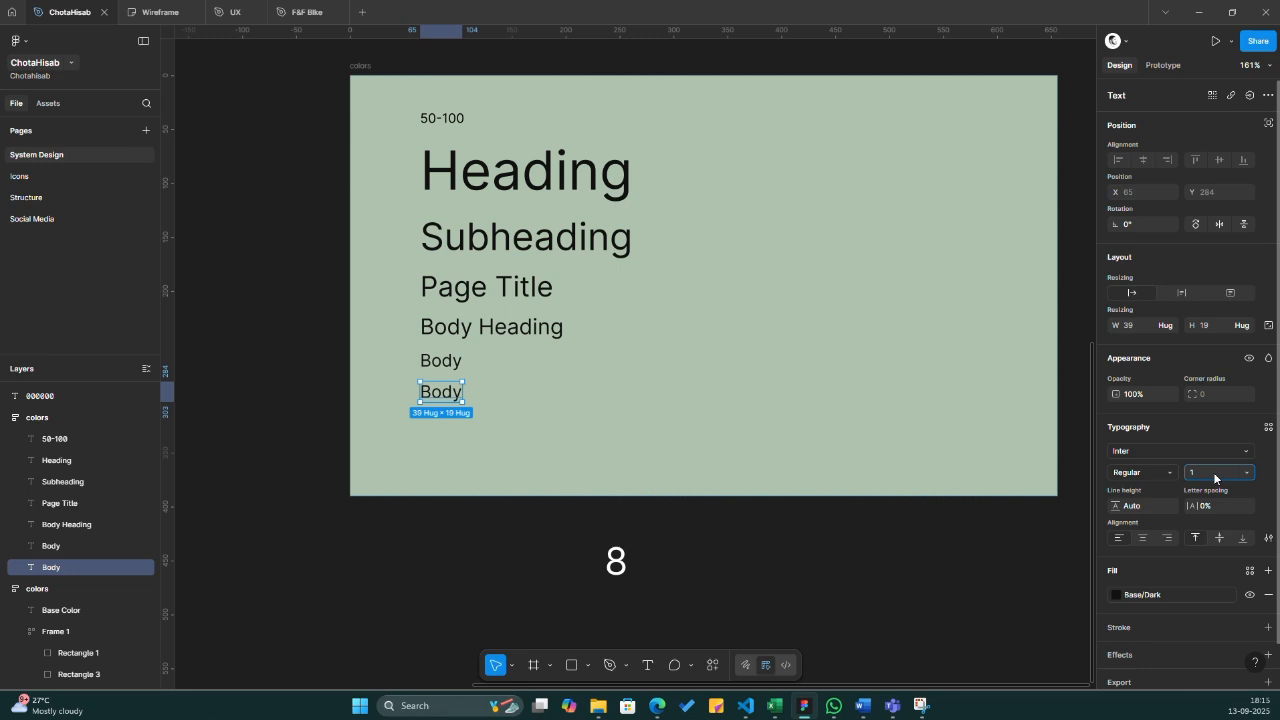
pyautogui.write('4')
pyautogui.press('Return')
pyautogui.hotkey('ctrl', 'd')
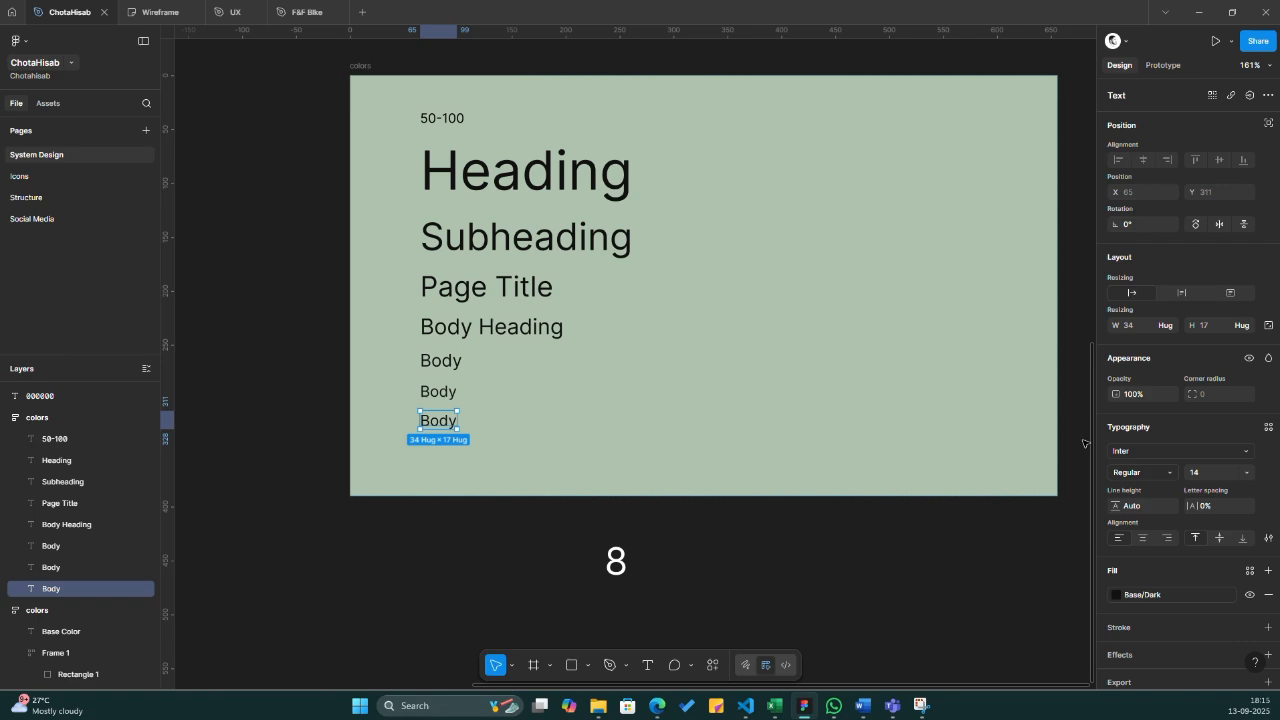
# - Switch to the New York Times page in the browser to examine its small text labels, and return to the Figma design
pyautogui.moveTo(660, 711)
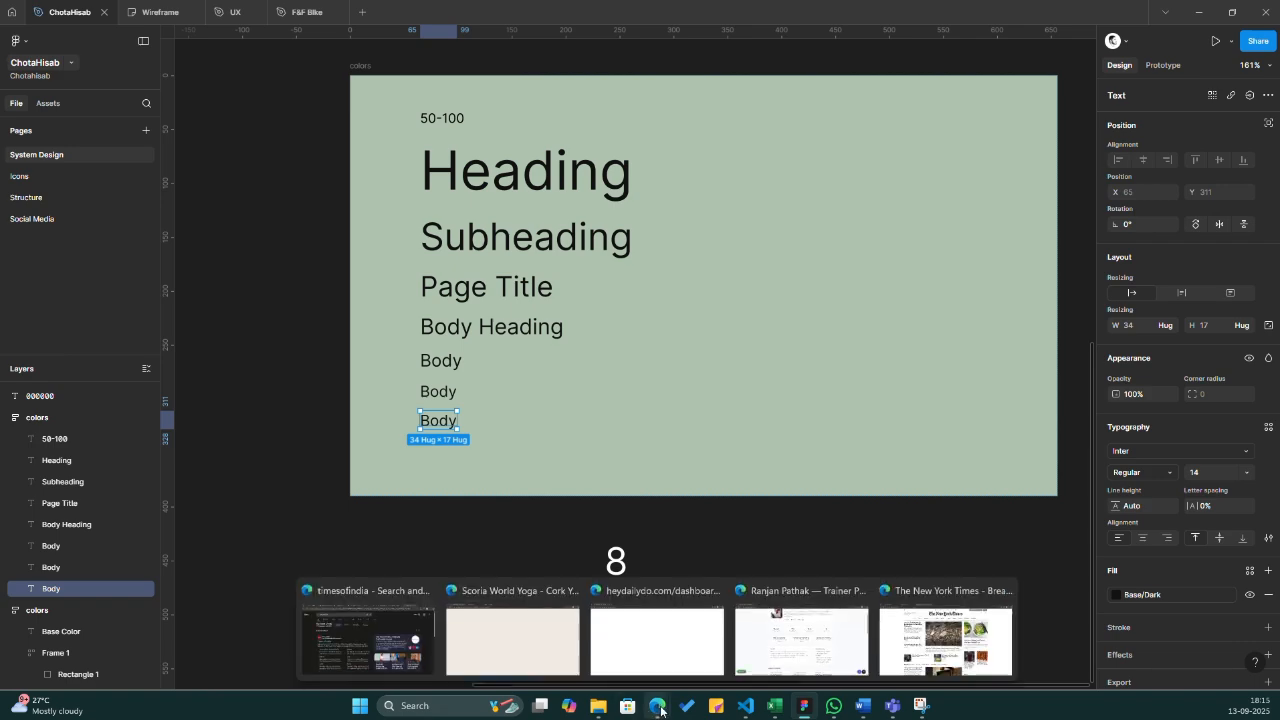
pyautogui.click(946, 632)
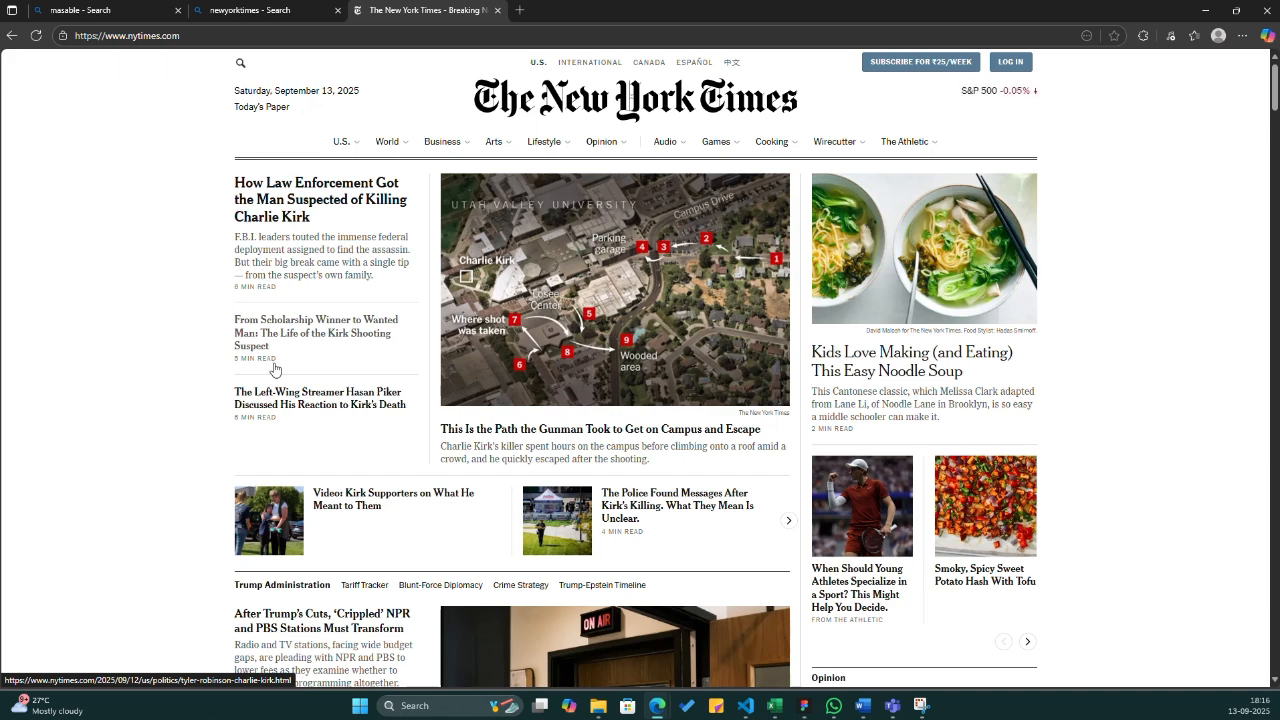
pyautogui.hotkey('alt', 'Tab')
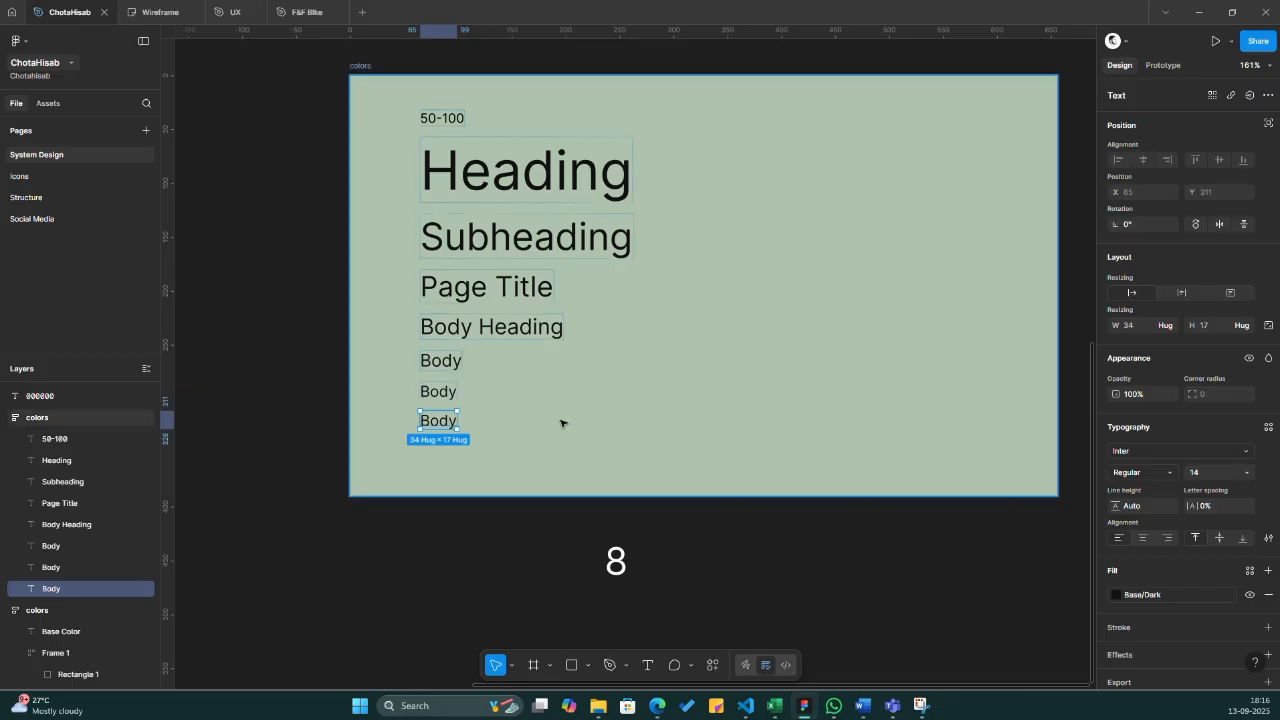
# - Change the lowest Body text's wording to "Indicator" and set its font size to 12
pyautogui.doubleClick(442, 421)
pyautogui.write('Indicator')
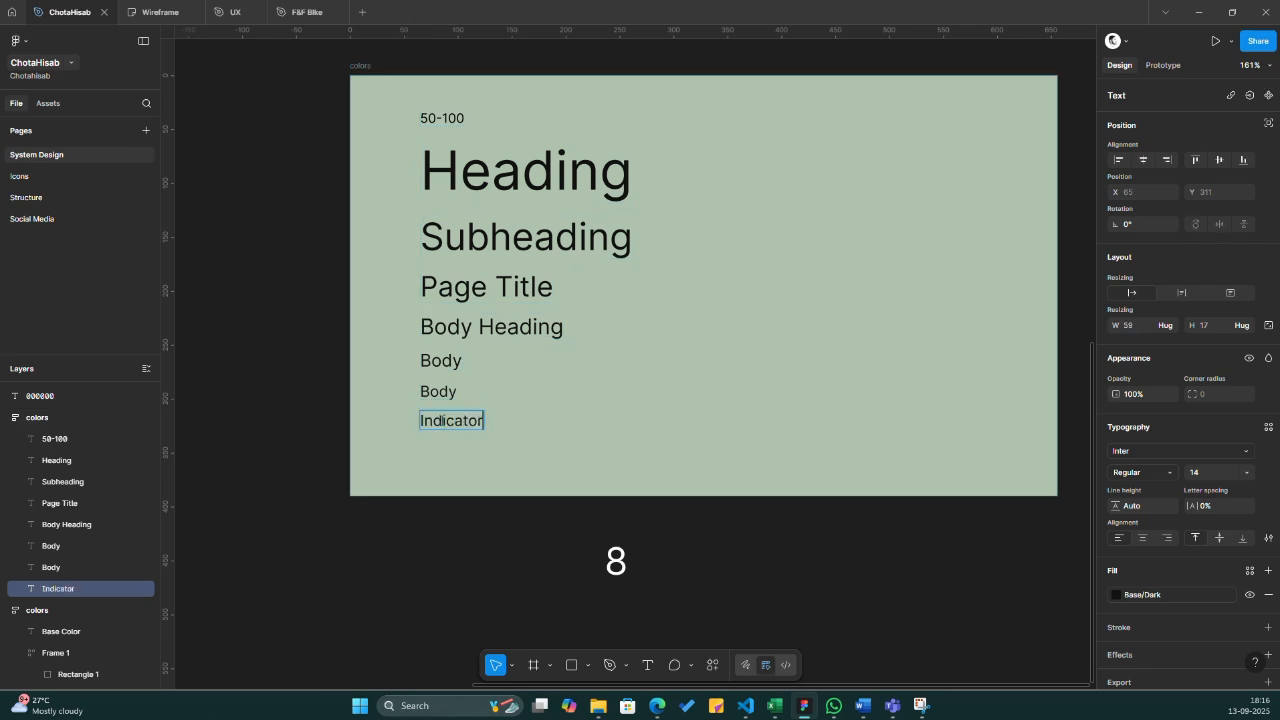
pyautogui.press('Escape')
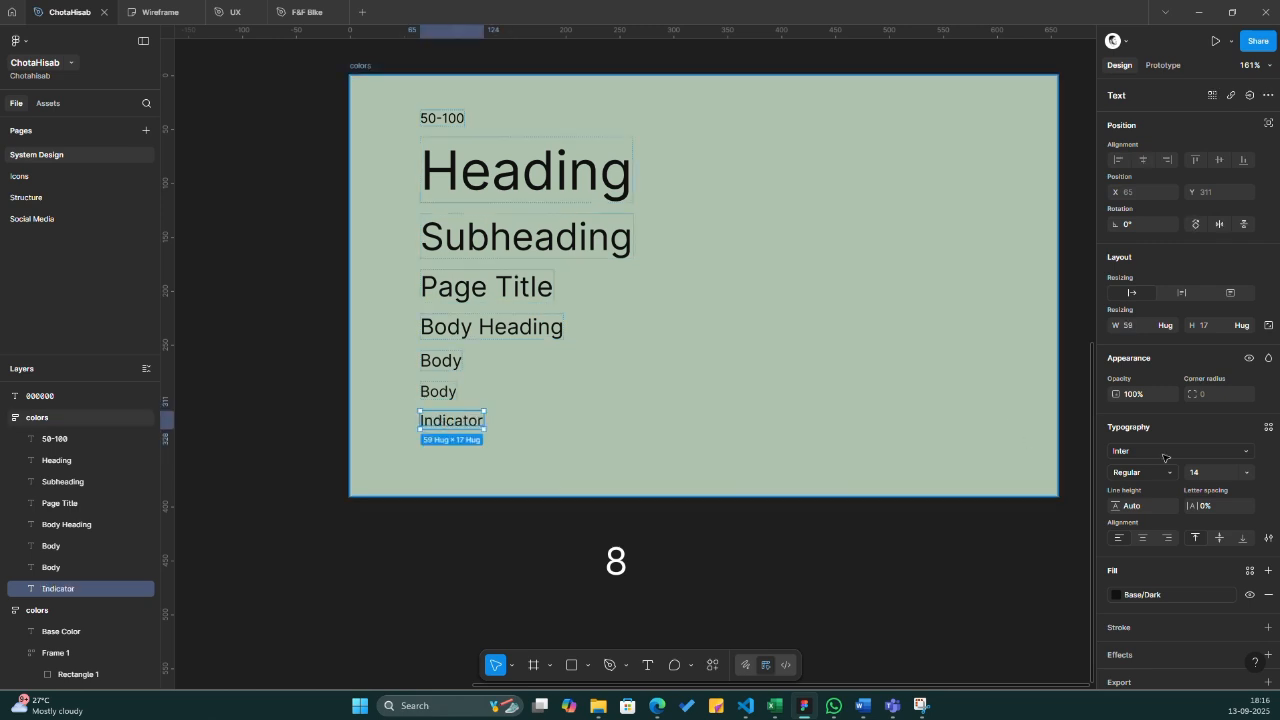
pyautogui.click(1213, 472)
pyautogui.write('12')
pyautogui.press('Return')
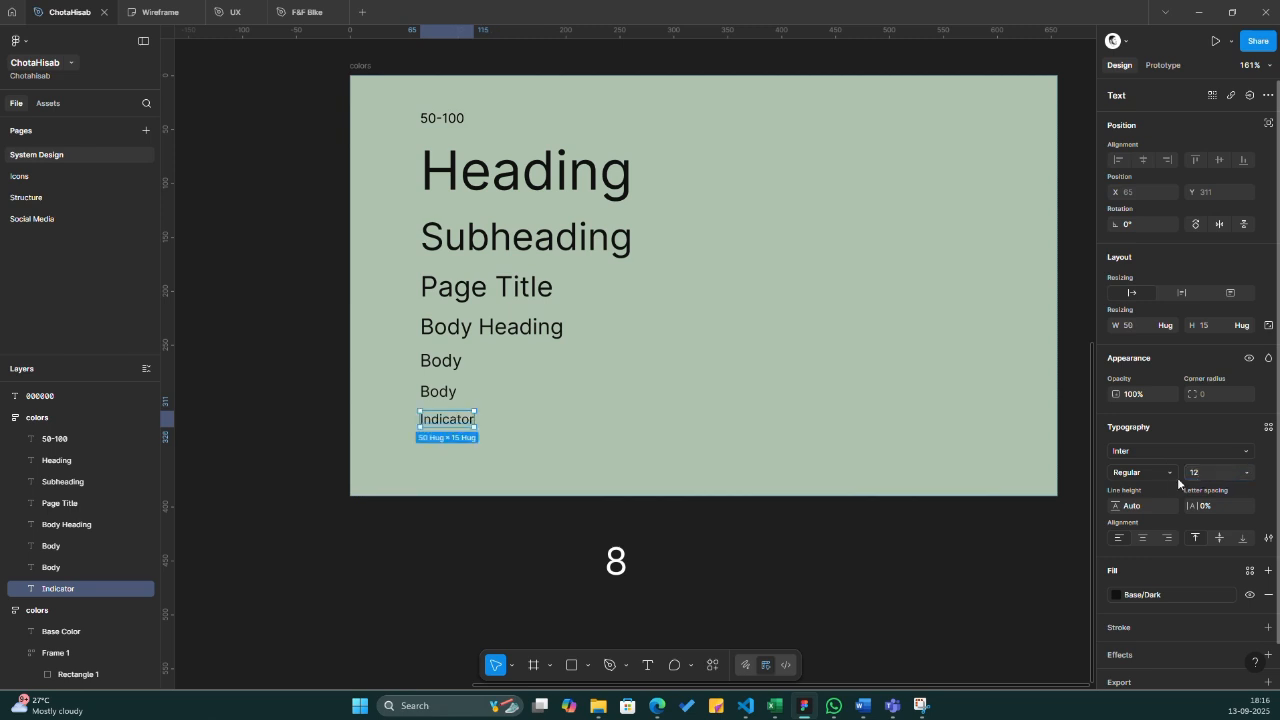
# - Duplicate the Indicator text and extend the copy's wording to "Indicator Small"
pyautogui.hotkey('ctrl', 'd')
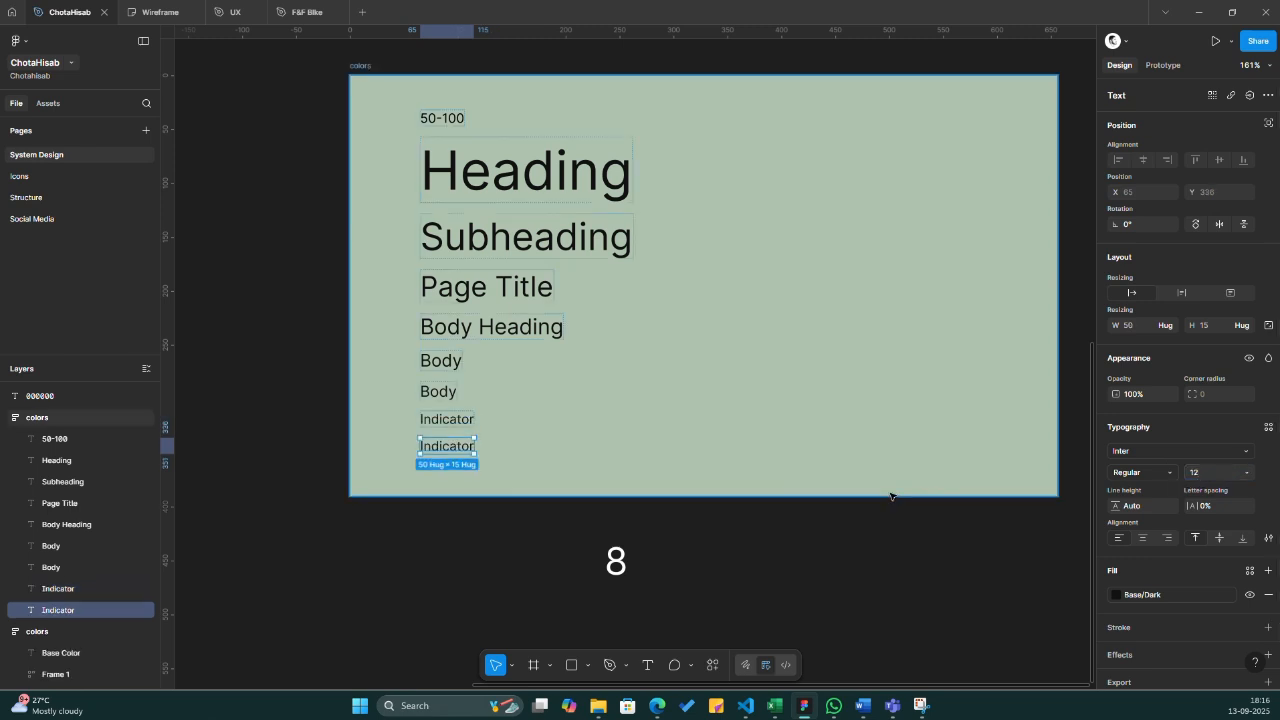
pyautogui.doubleClick(437, 451)
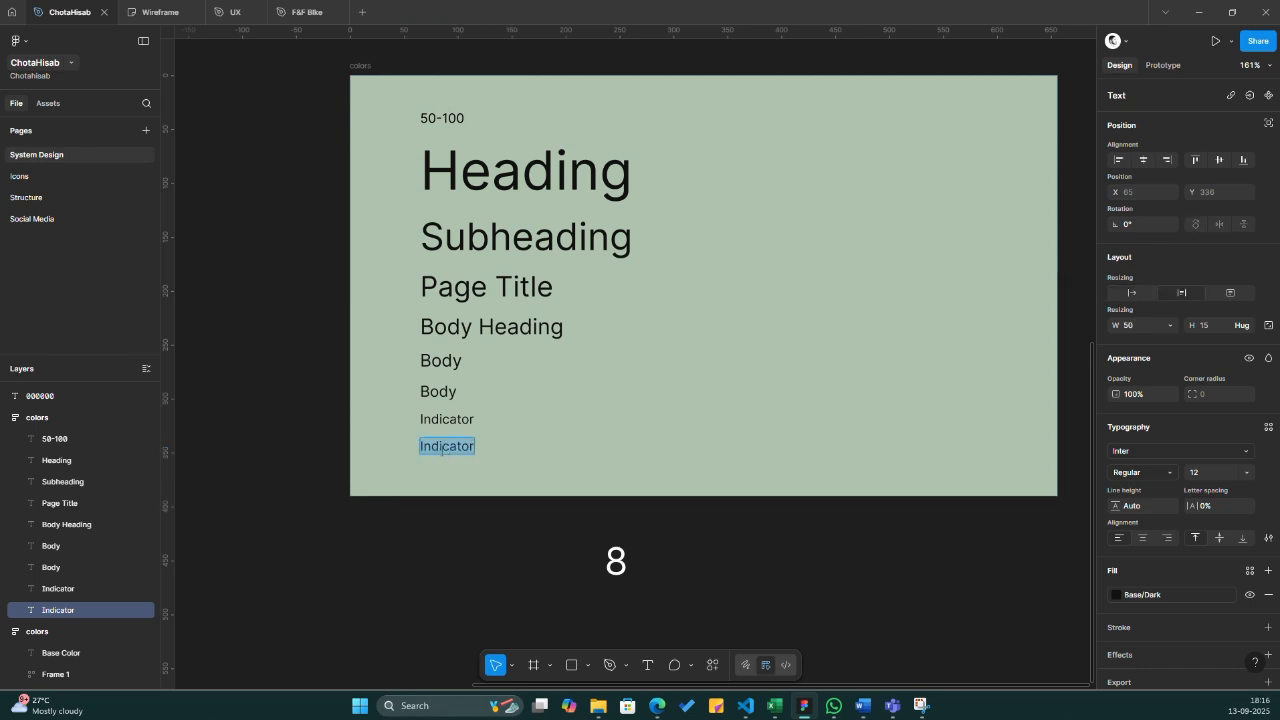
pyautogui.press('Right')
pyautogui.write('Small')
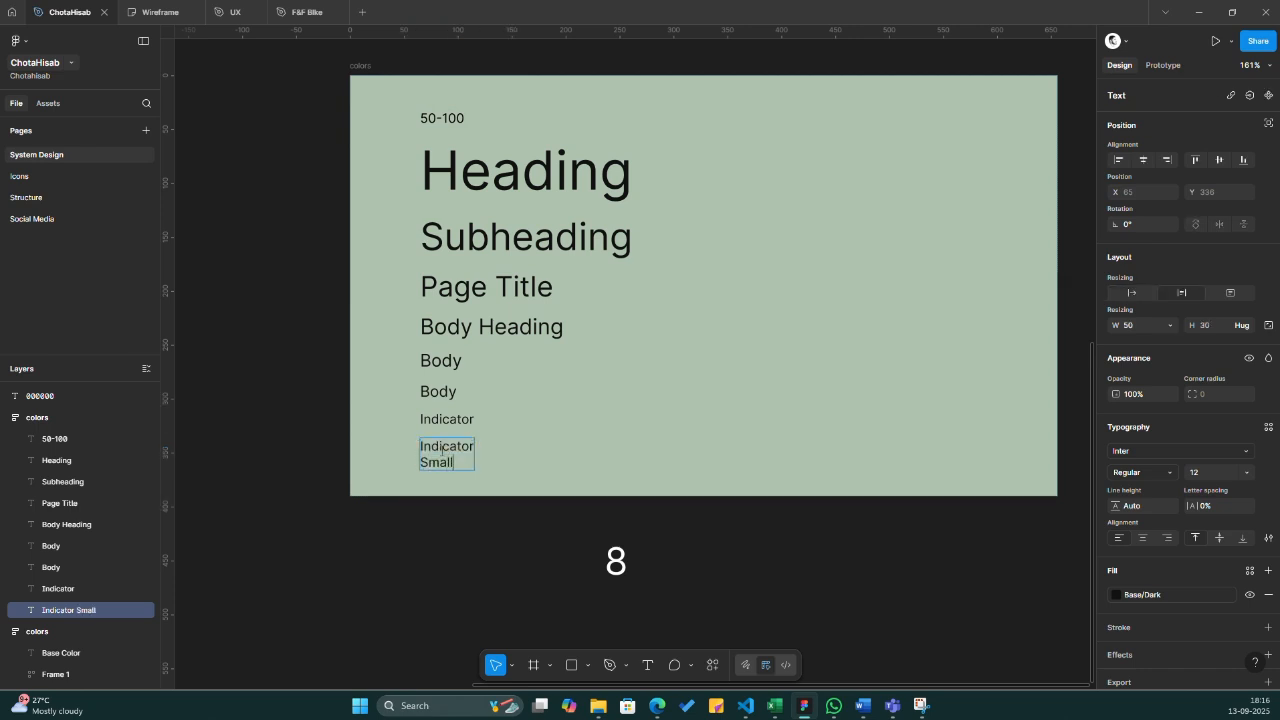
pyautogui.press('Escape')
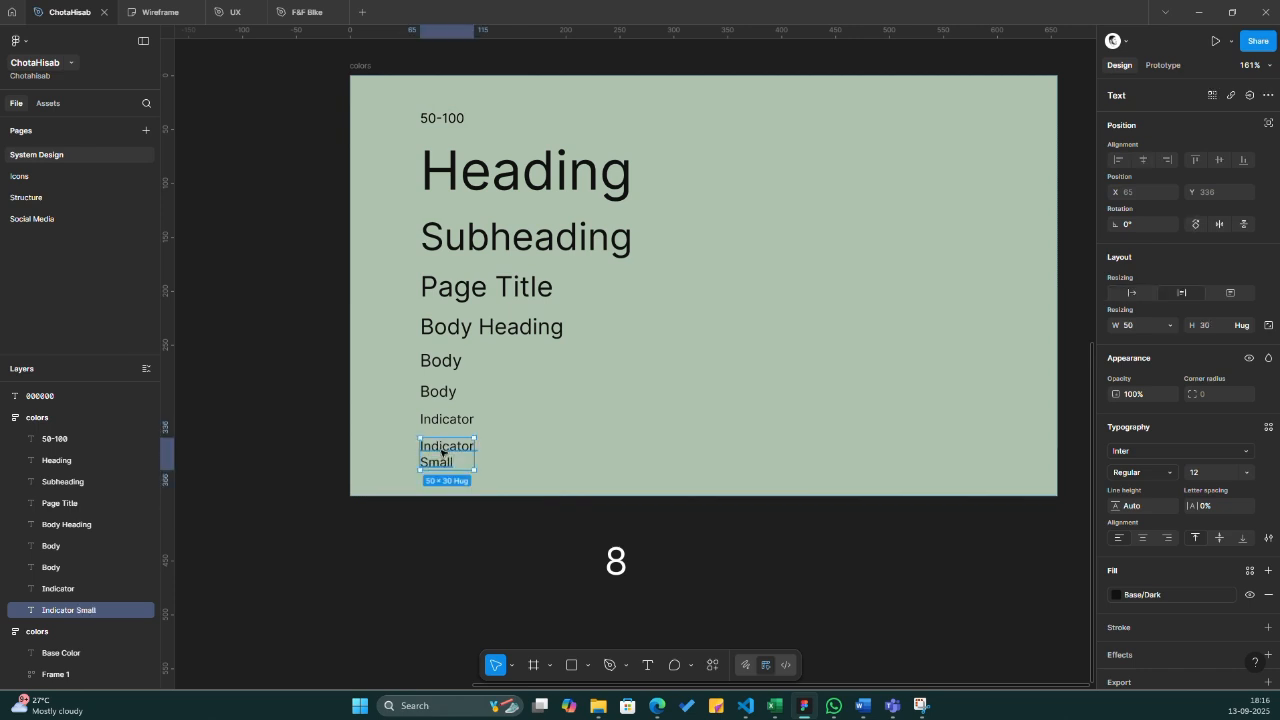
# - Set the Indicator Small text's font size to 10 and widen its text box to fit on one line
pyautogui.click(1206, 472)
pyautogui.write('10')
pyautogui.press('Return')
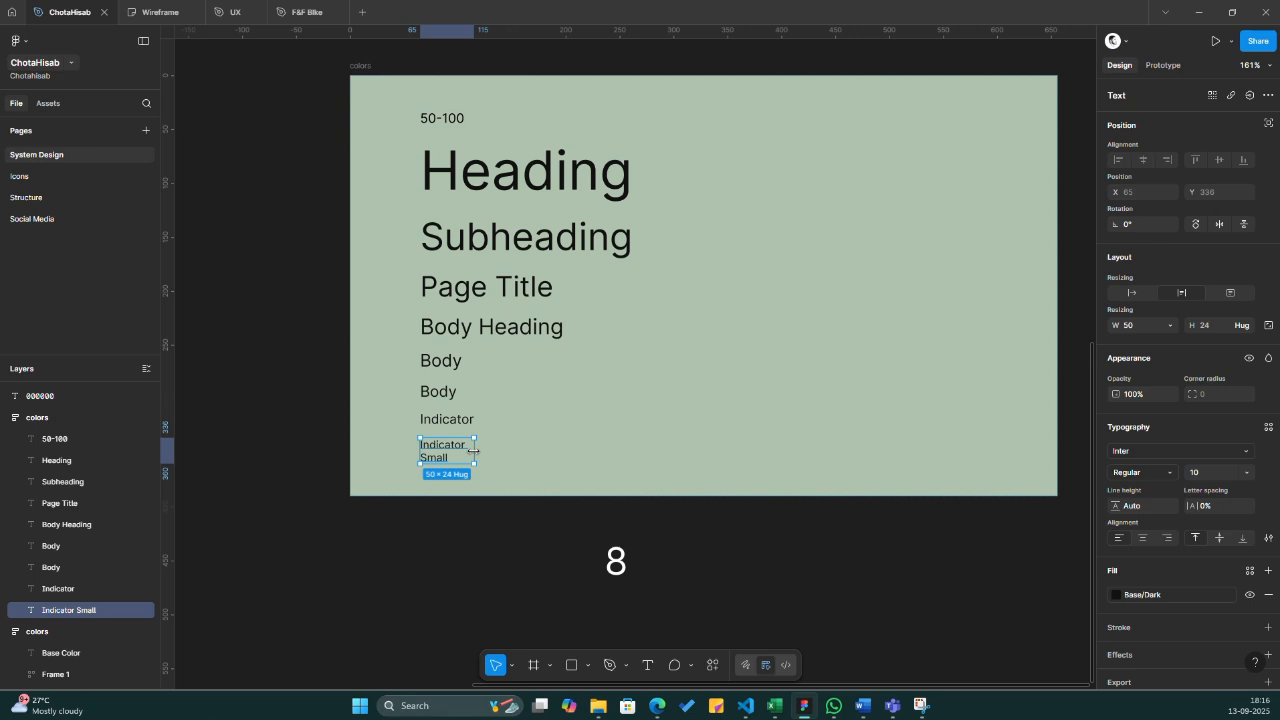
pyautogui.moveTo(473, 451); pyautogui.dragTo(521, 451)
pyautogui.click(445, 561)
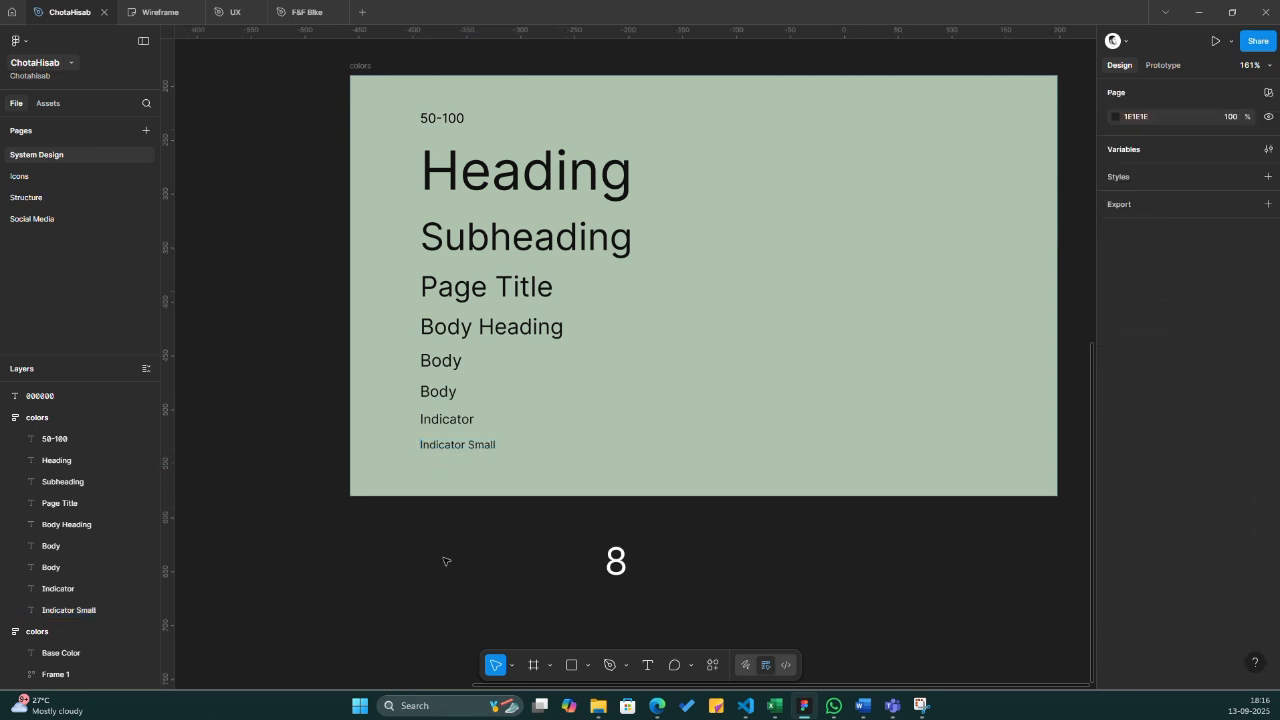
# - Delete the "50-100" text above the Heading in the colors frame
pyautogui.scroll(2, 59, 464)
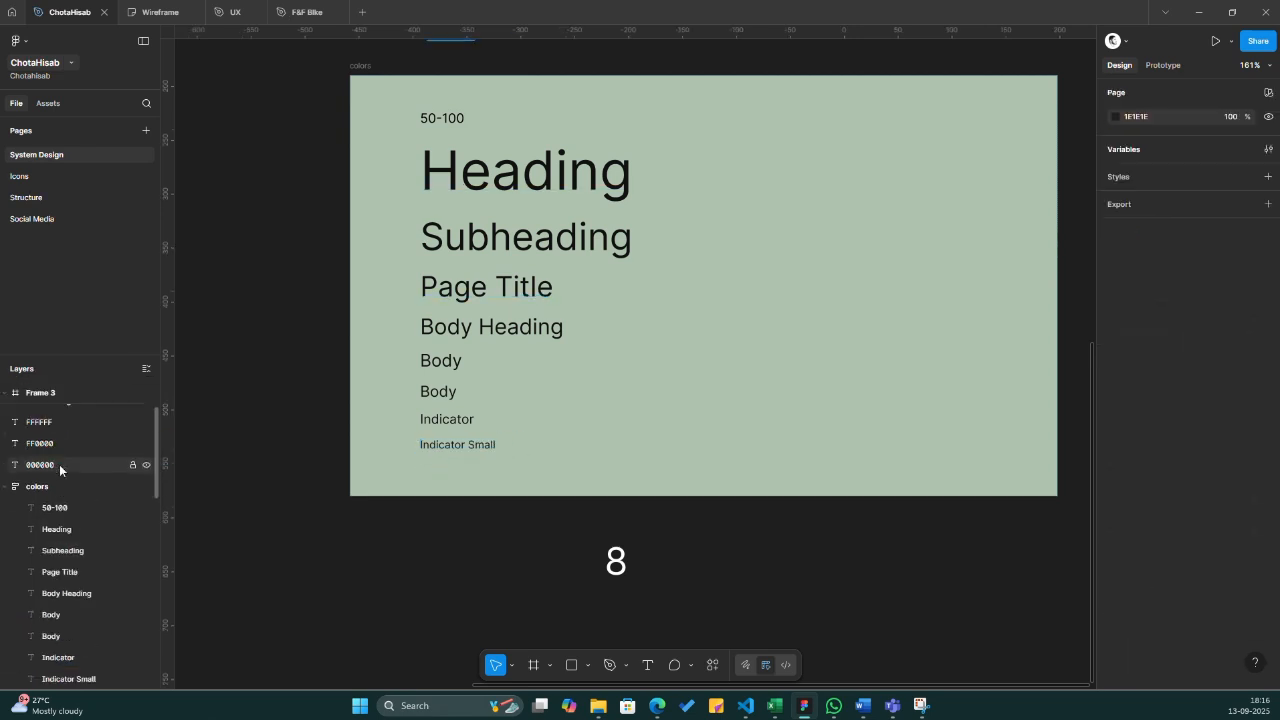
pyautogui.click(57, 481)
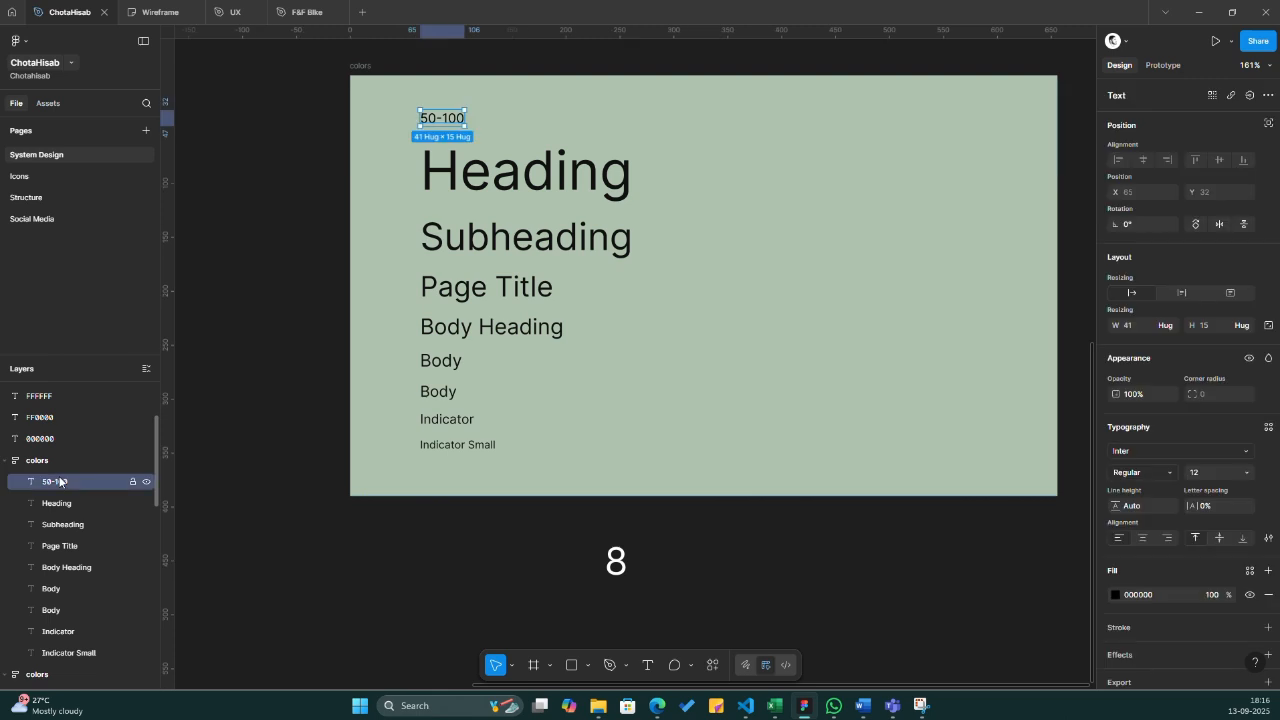
pyautogui.keyDown('shift'); pyautogui.click(83, 653); pyautogui.keyUp('shift')
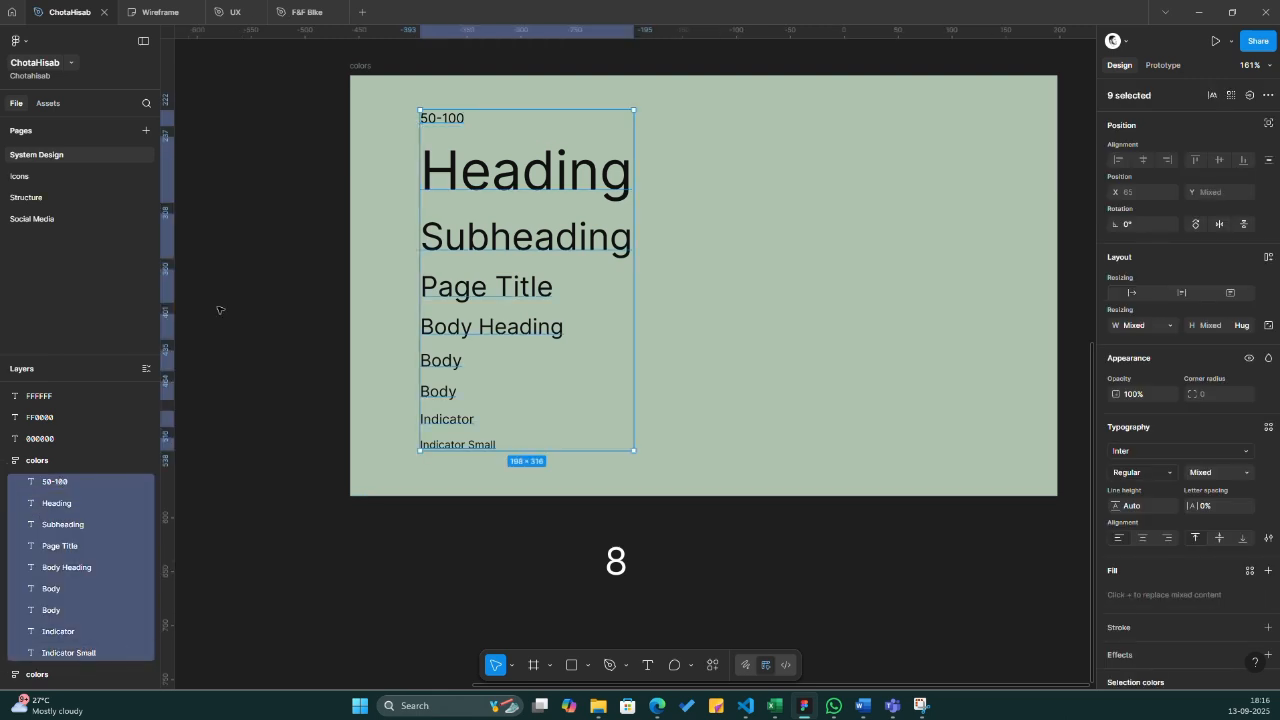
pyautogui.click(440, 121)
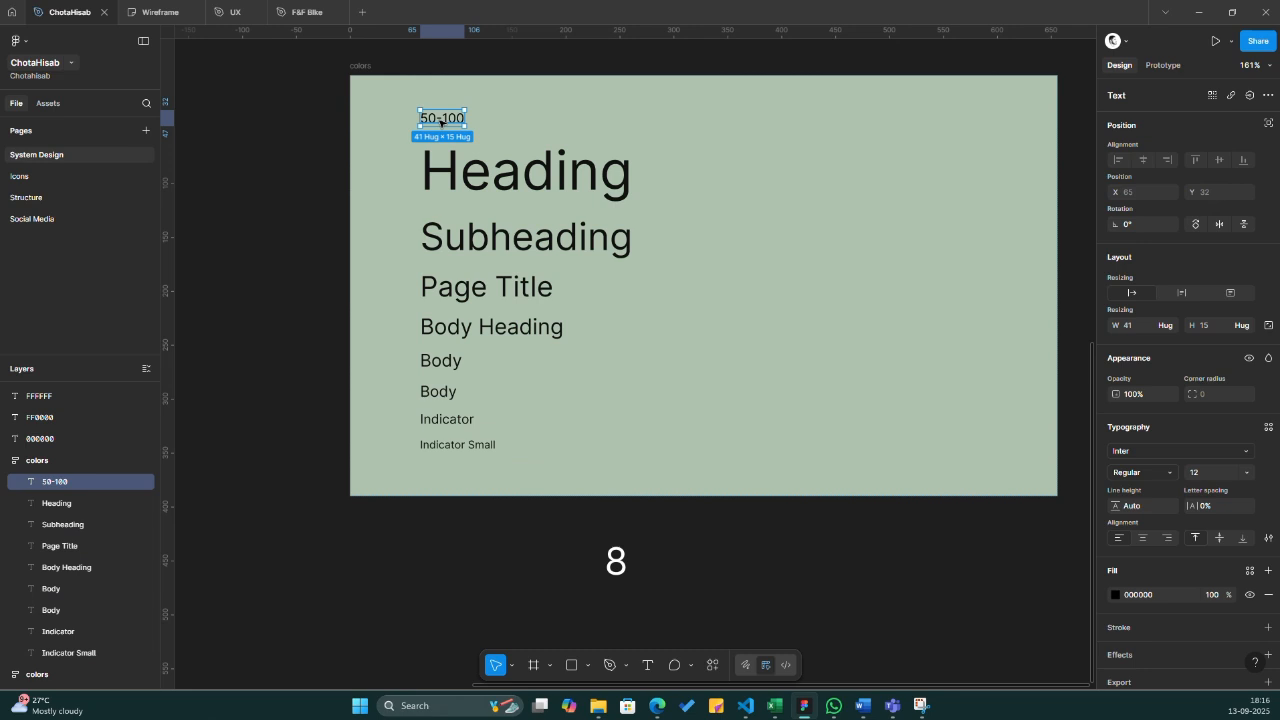
pyautogui.press('Delete')
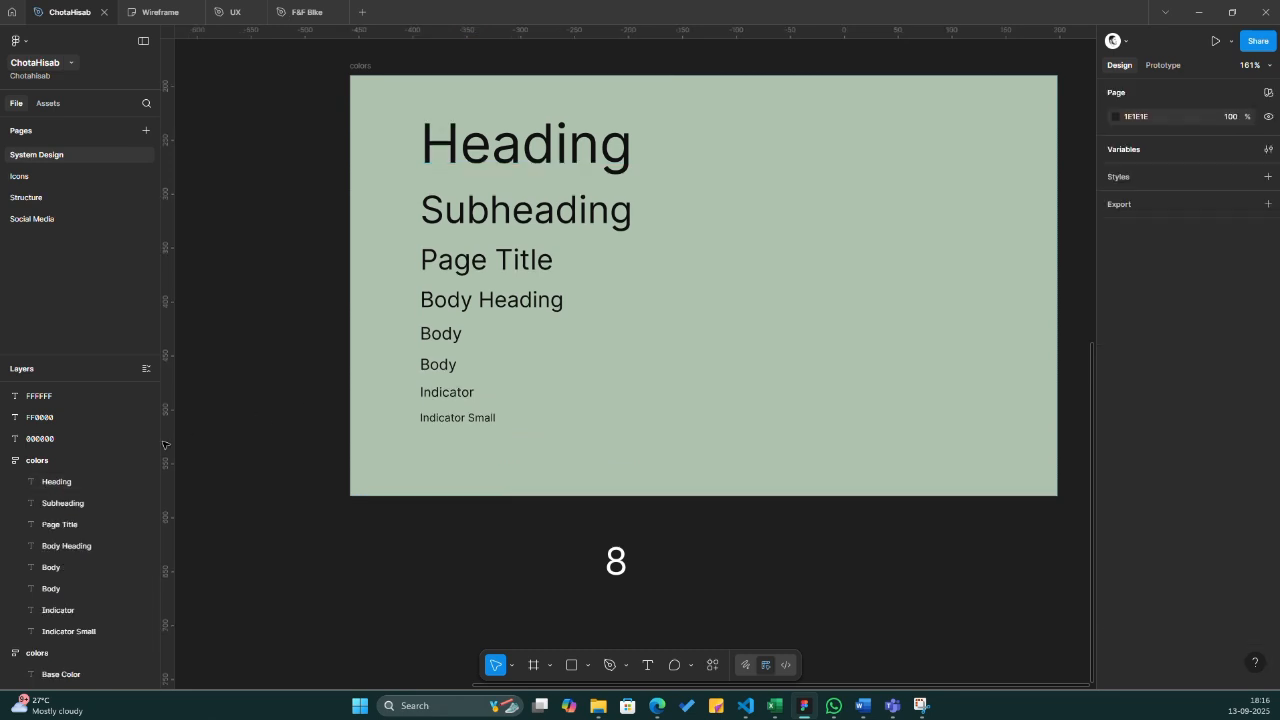
# - Wrap all texts from Heading to Indicator Small in an auto layout frame and rename it "Normal"
pyautogui.click(63, 488)
pyautogui.keyDown('shift'); pyautogui.click(68, 627); pyautogui.keyUp('shift')
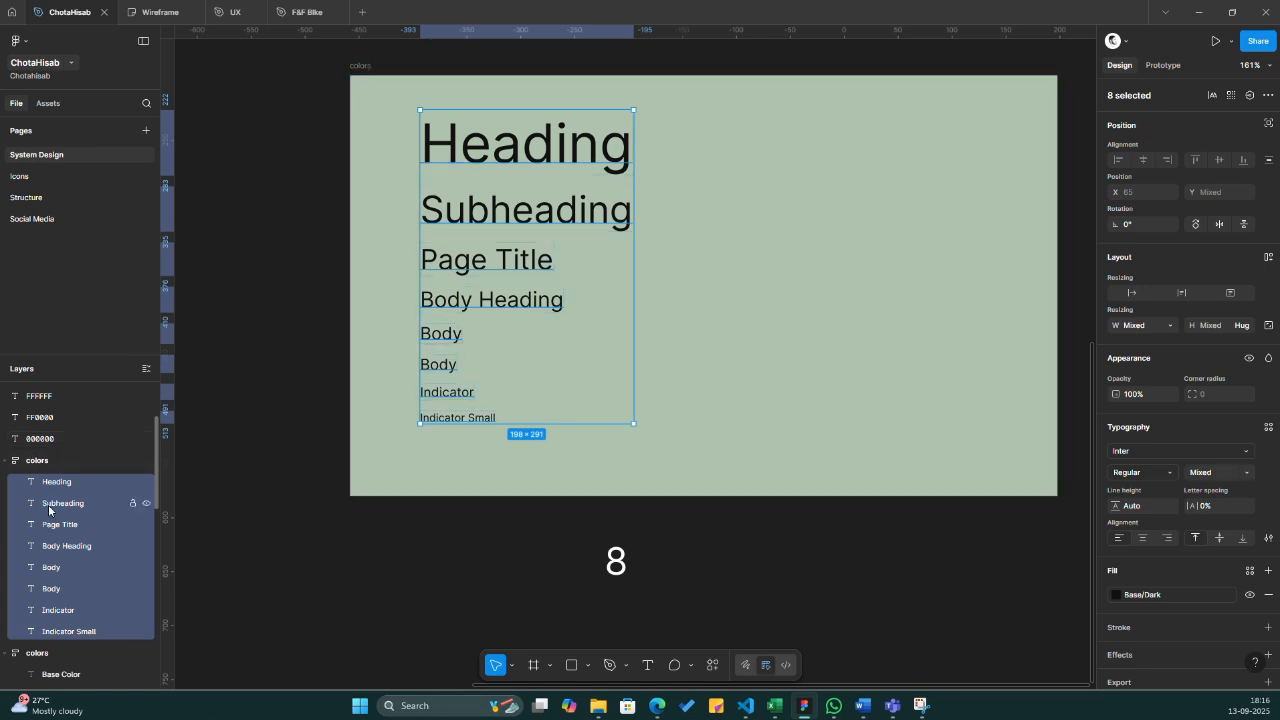
pyautogui.hotkey('shift', 'a')
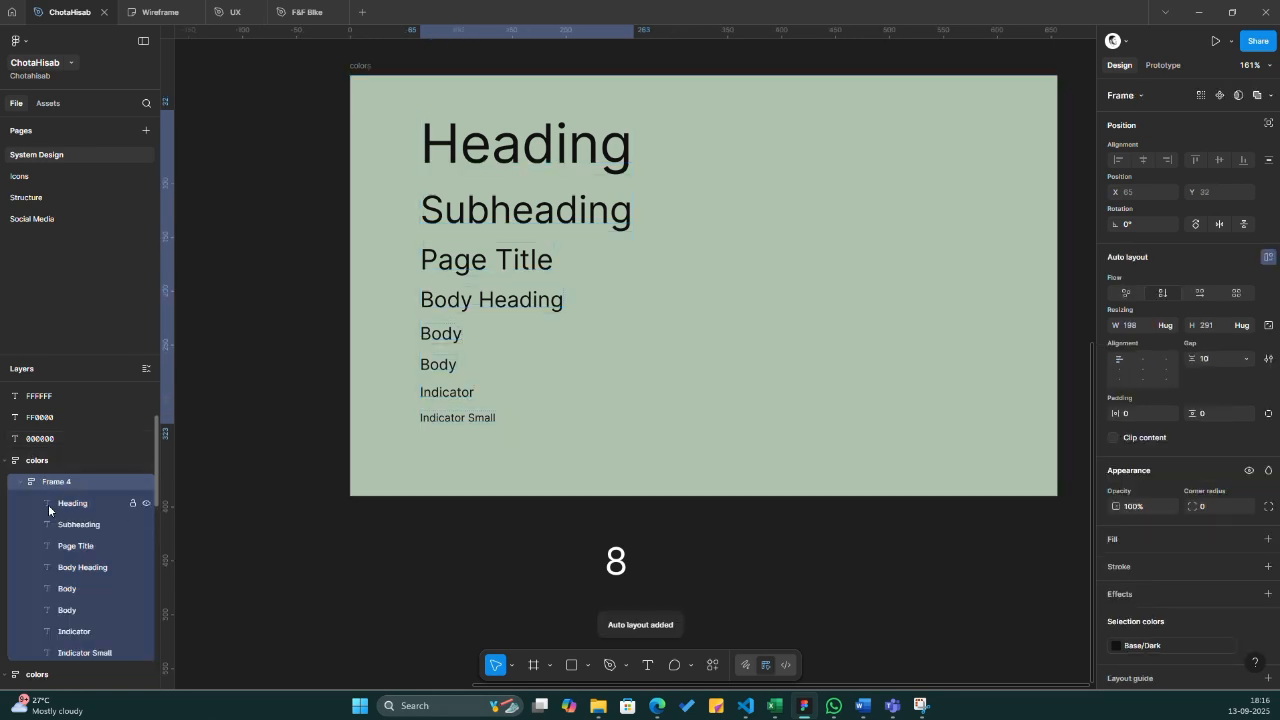
pyautogui.doubleClick(70, 482)
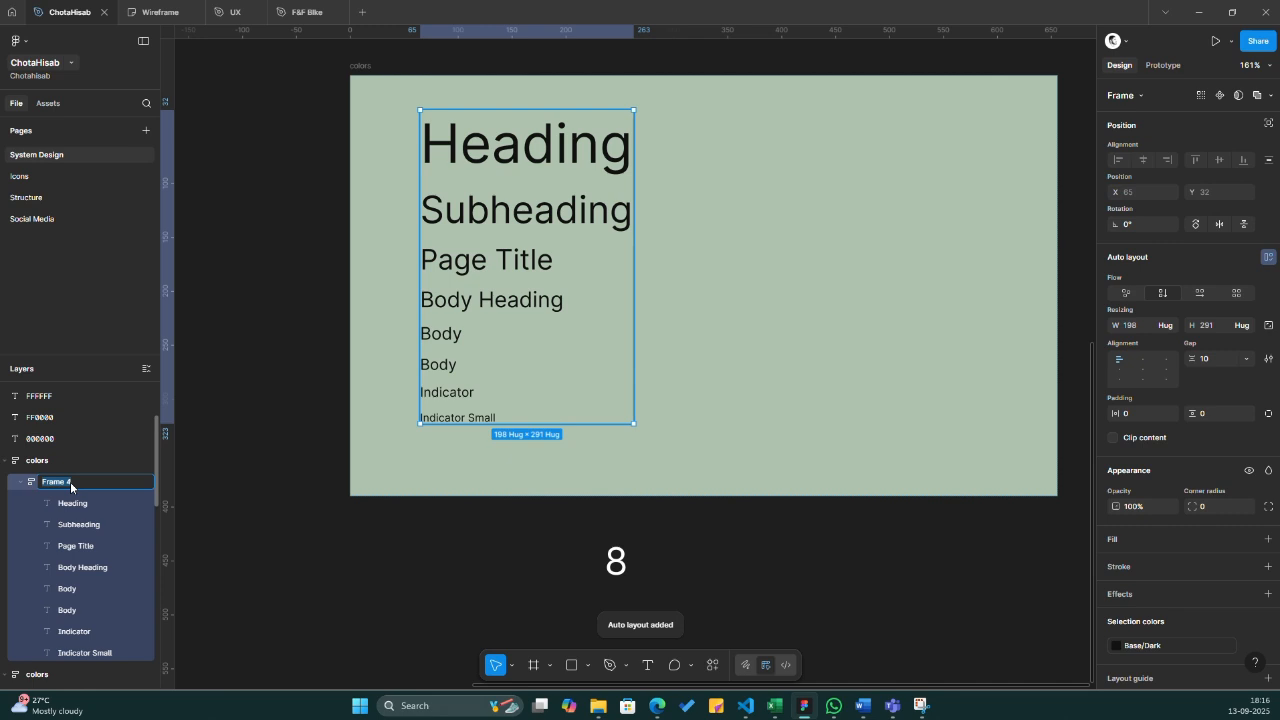
pyautogui.write('Normal')
pyautogui.press('Return')
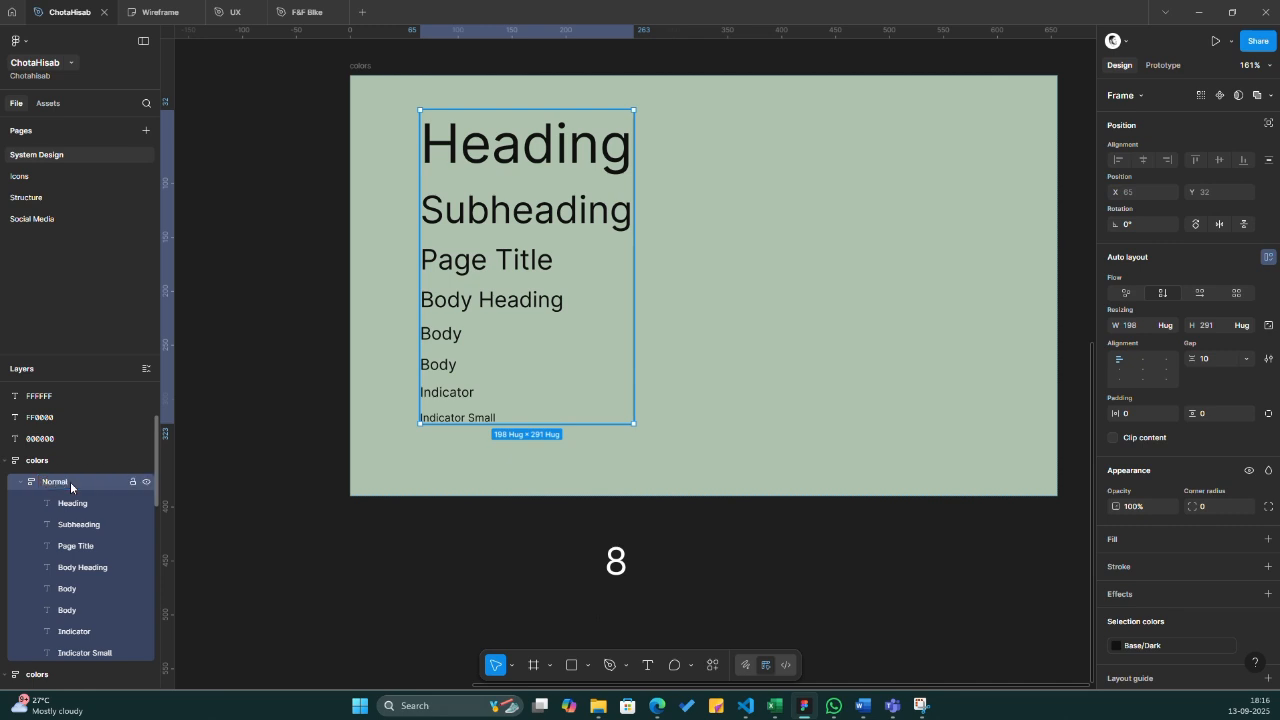
# - Duplicate the Normal frame and set the colors frame's auto layout flow to horizontal
pyautogui.hotkey('ctrl', 'd')
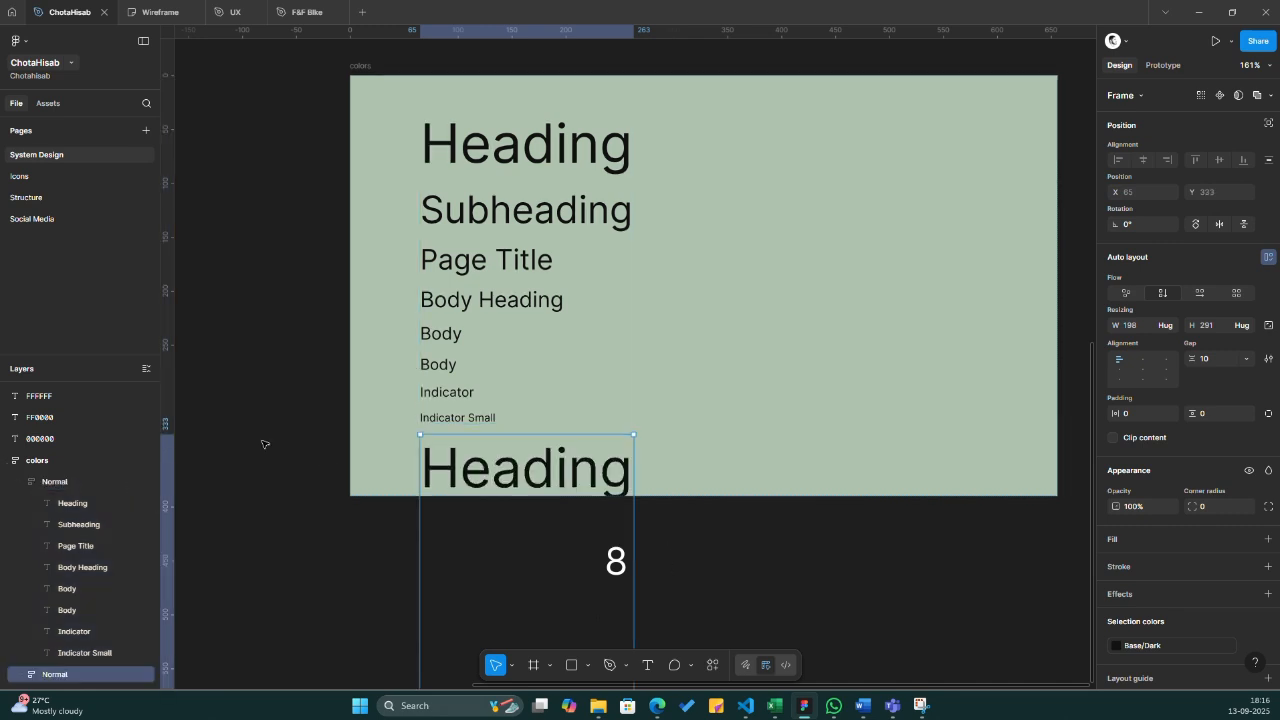
pyautogui.click(363, 382)
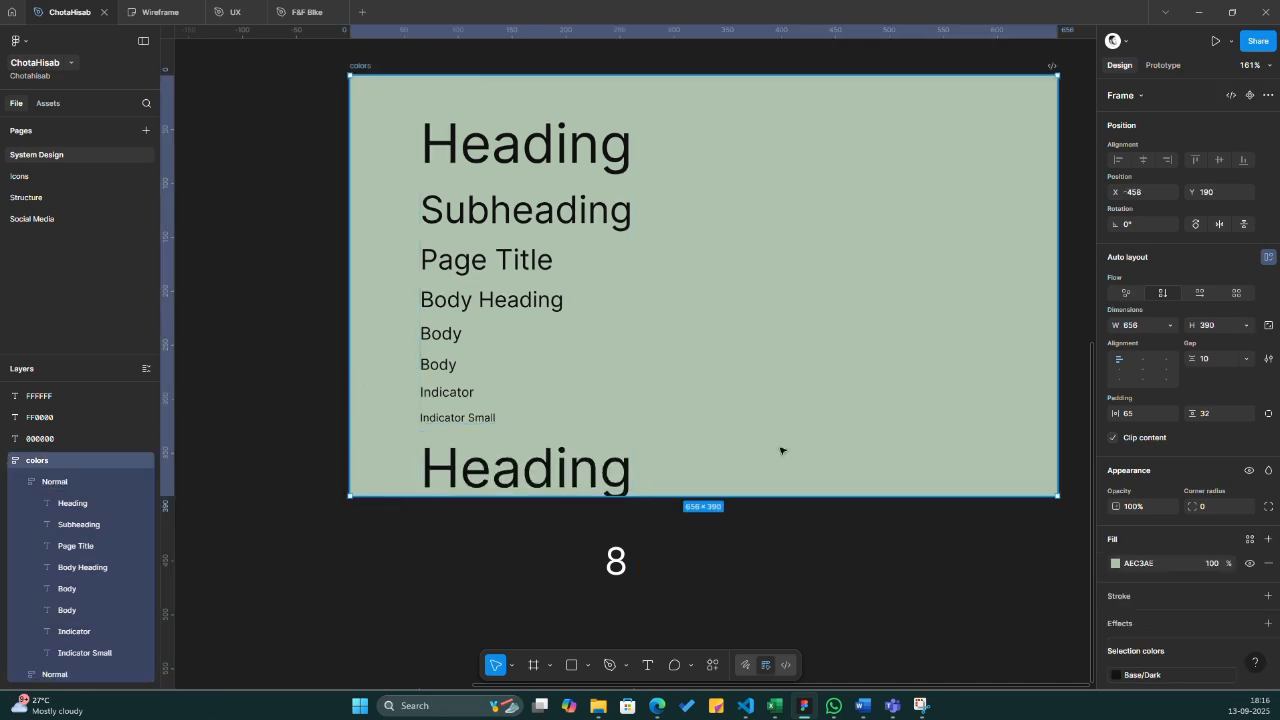
pyautogui.click(1200, 293)
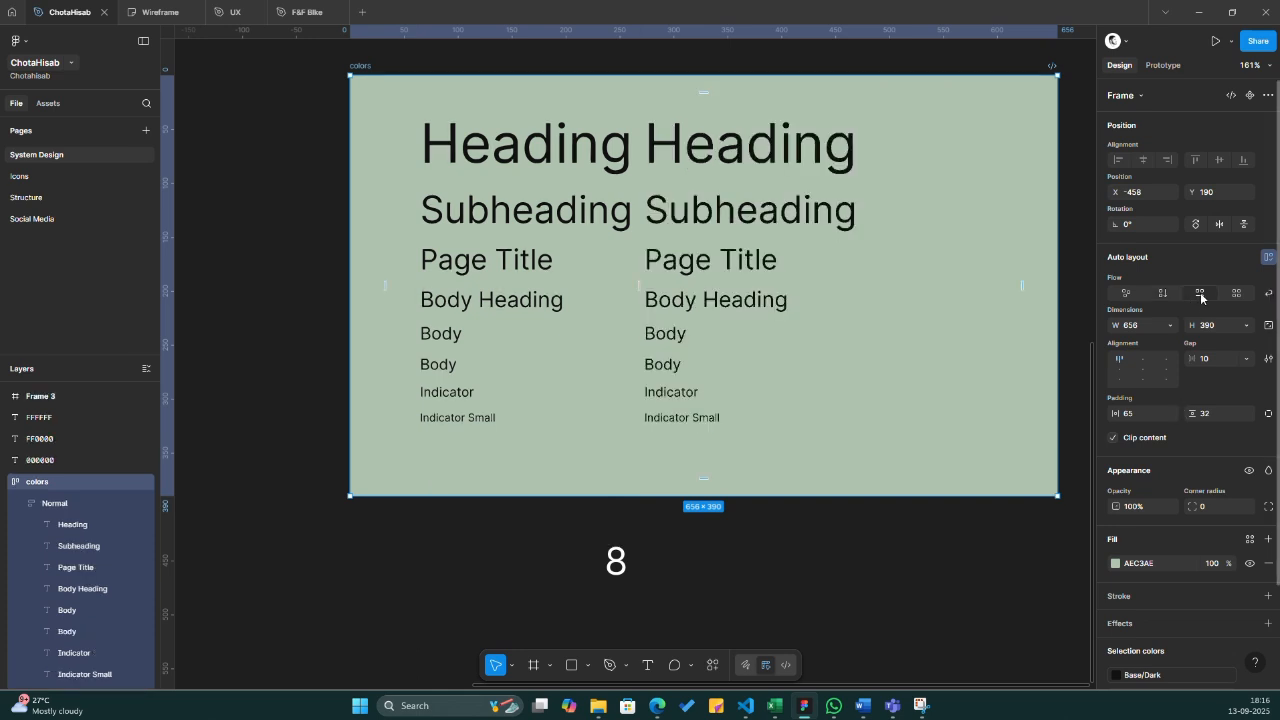
# - Set all eight texts in the duplicated Normal frame, from Heading to Indicator Small, to the Bold weight
pyautogui.doubleClick(802, 199)
pyautogui.click(755, 158)
pyautogui.keyDown('shift'); pyautogui.click(740, 212); pyautogui.keyUp('shift')
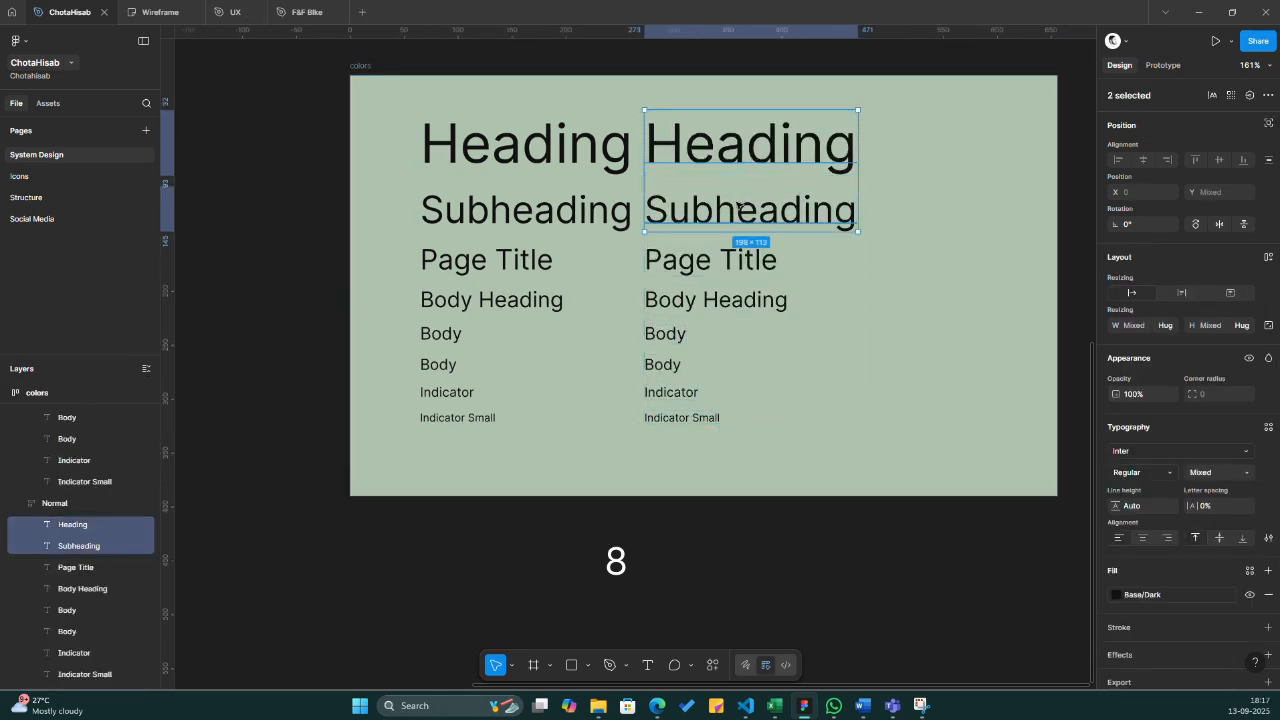
pyautogui.keyDown('shift'); pyautogui.click(712, 262); pyautogui.keyUp('shift')
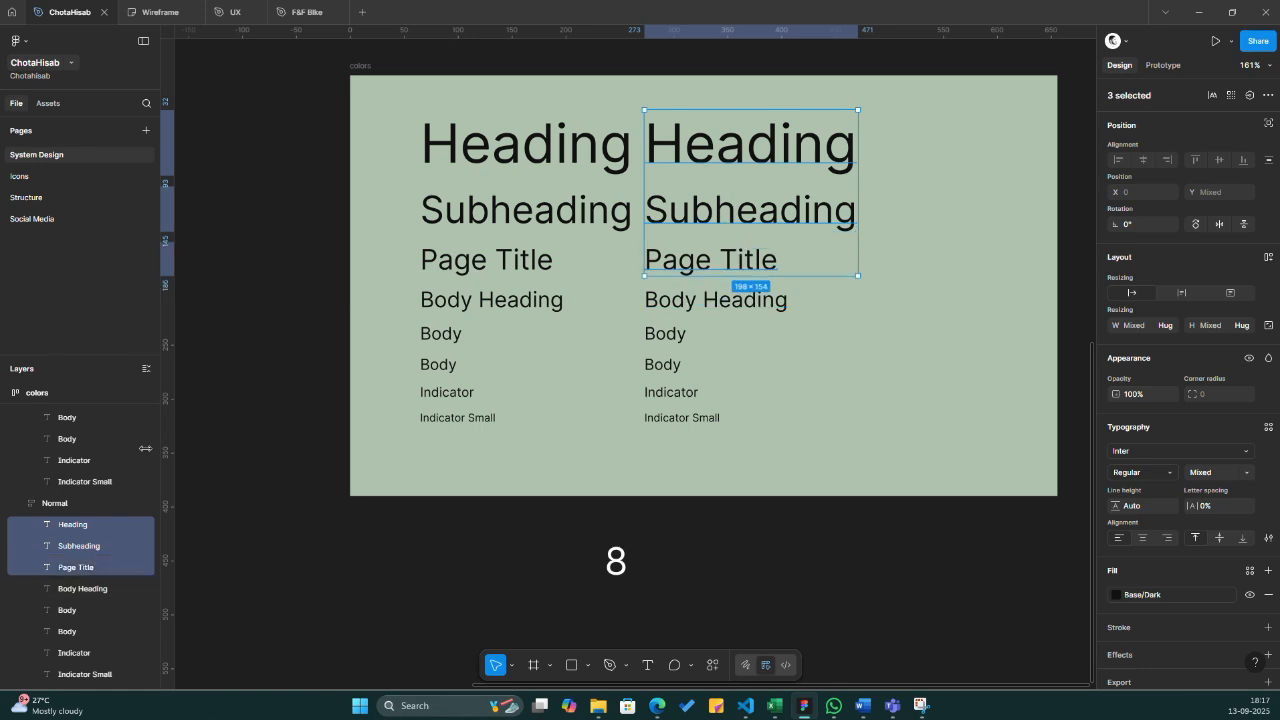
pyautogui.scroll(-3, 105, 571)
pyautogui.click(79, 606)
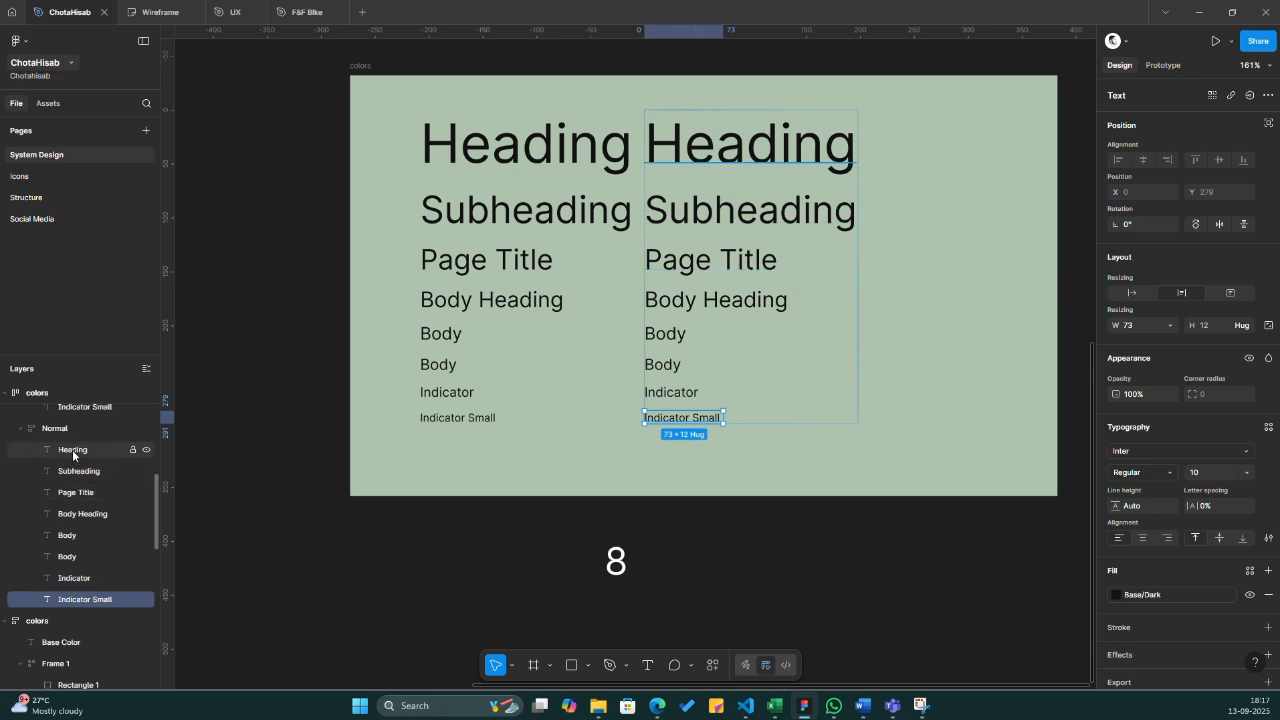
pyautogui.click(72, 449)
pyautogui.keyDown('shift'); pyautogui.click(72, 599); pyautogui.keyUp('shift')
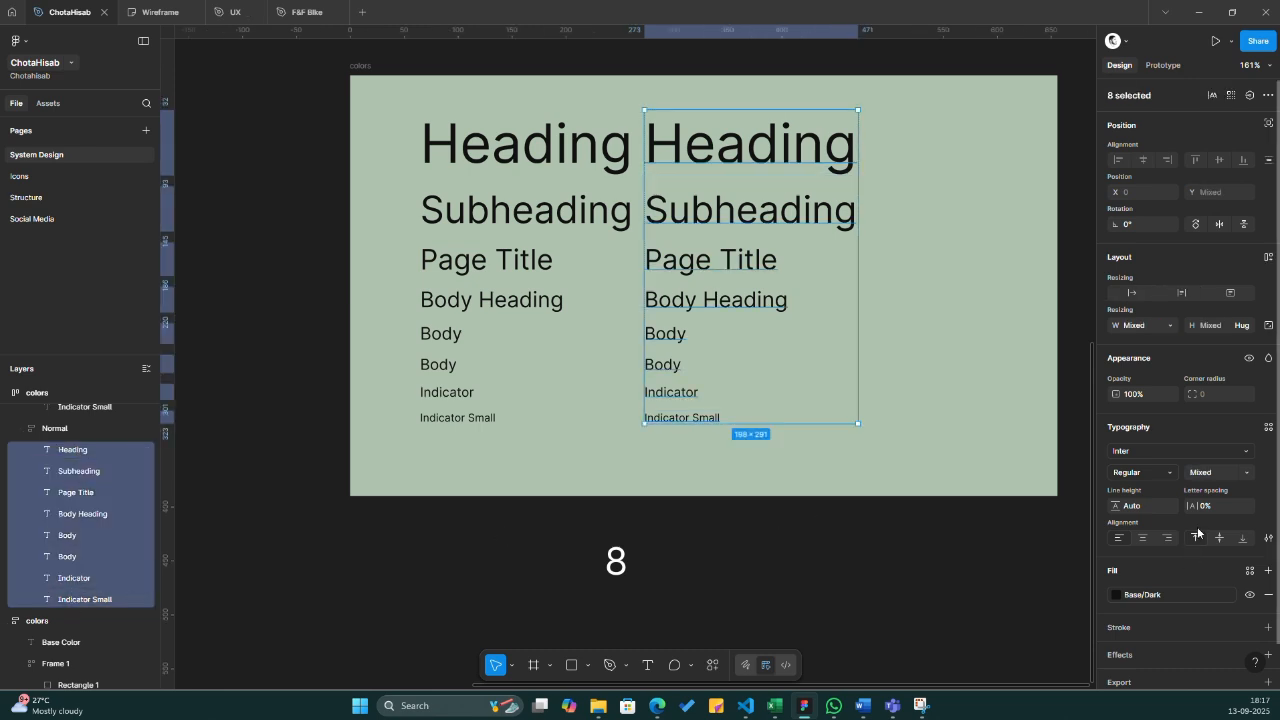
pyautogui.click(1163, 476)
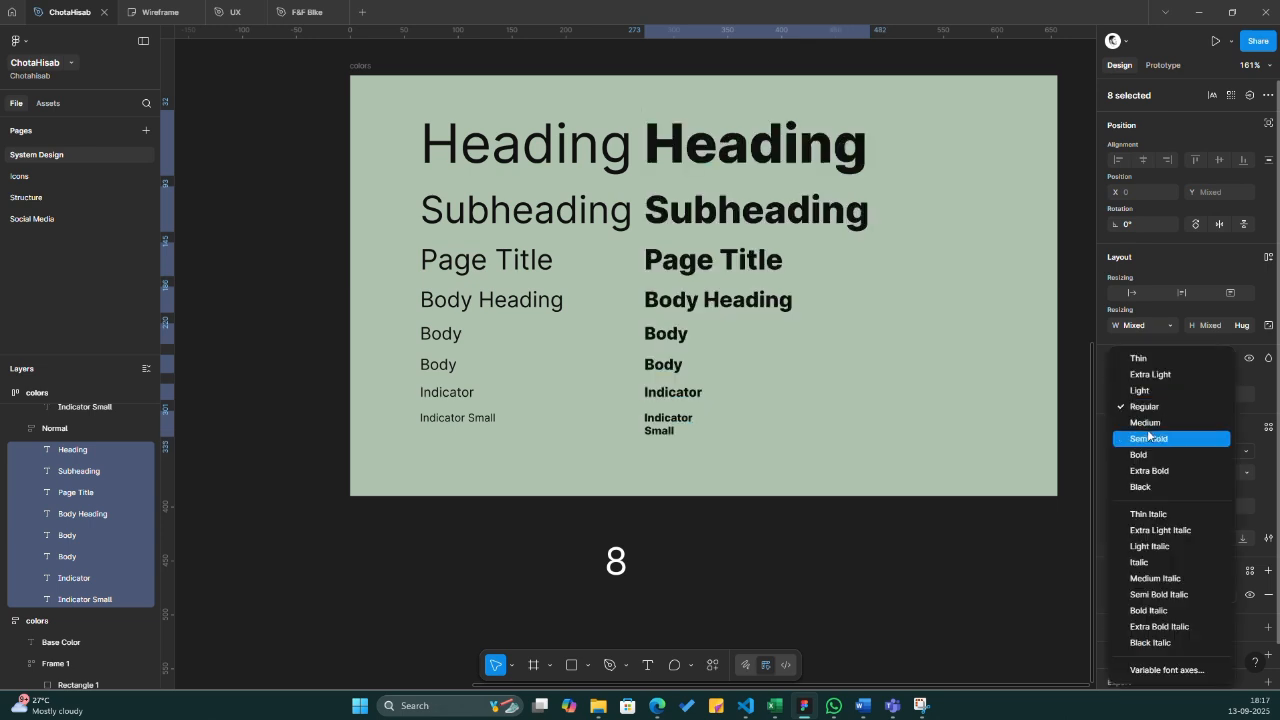
pyautogui.click(1148, 451)
pyautogui.click(940, 584)
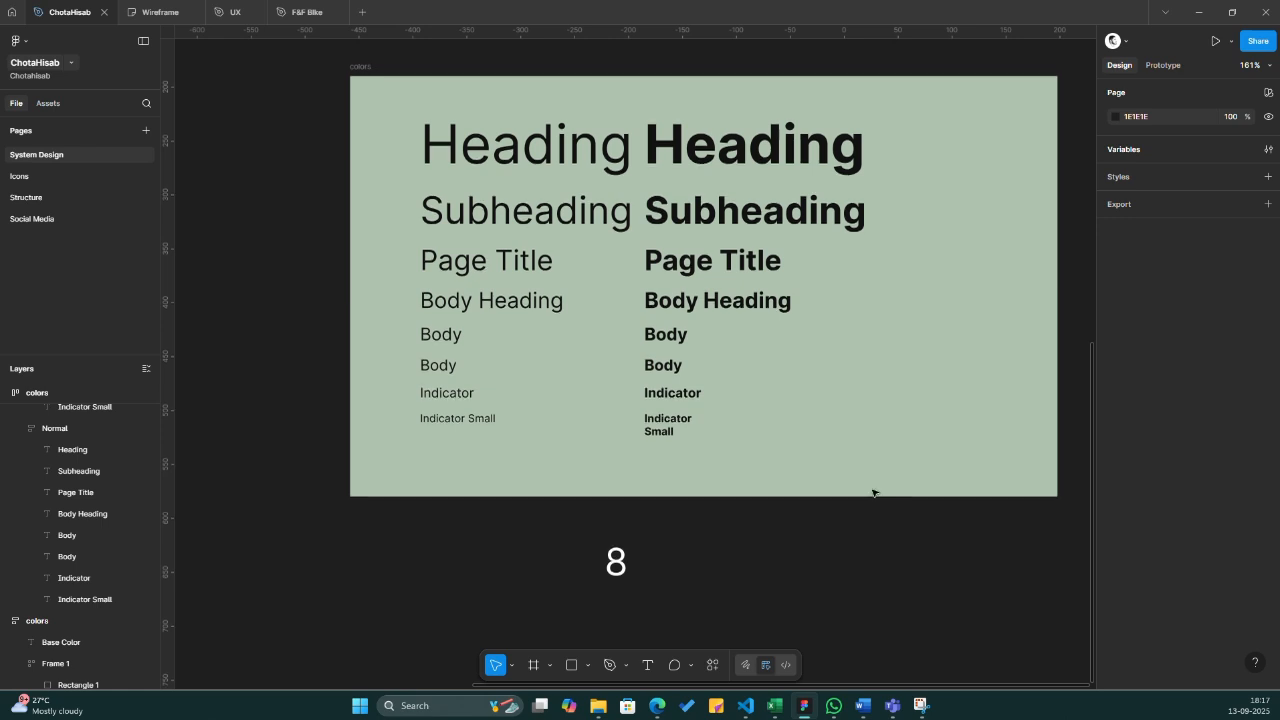
# - Widen the bold Indicator Small text box to about 111 so the text fits on one line
pyautogui.scroll(2, 874, 491)
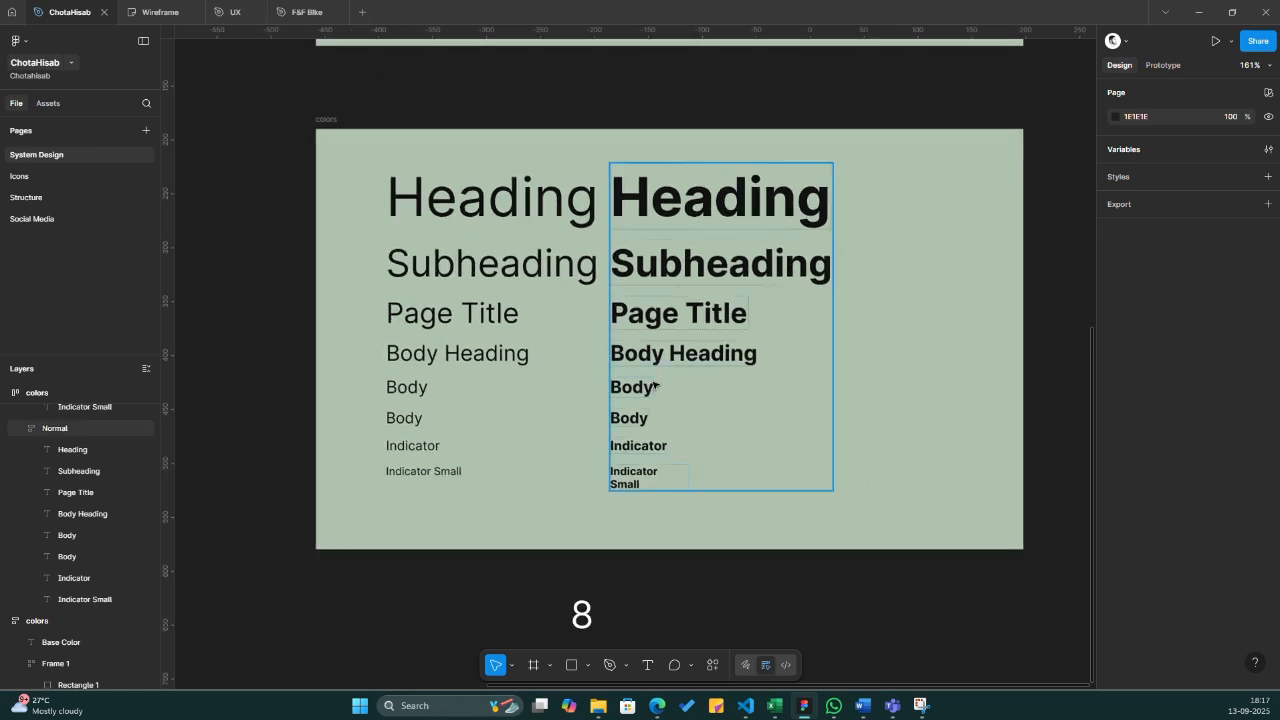
pyautogui.click(657, 480)
pyautogui.click(655, 477)
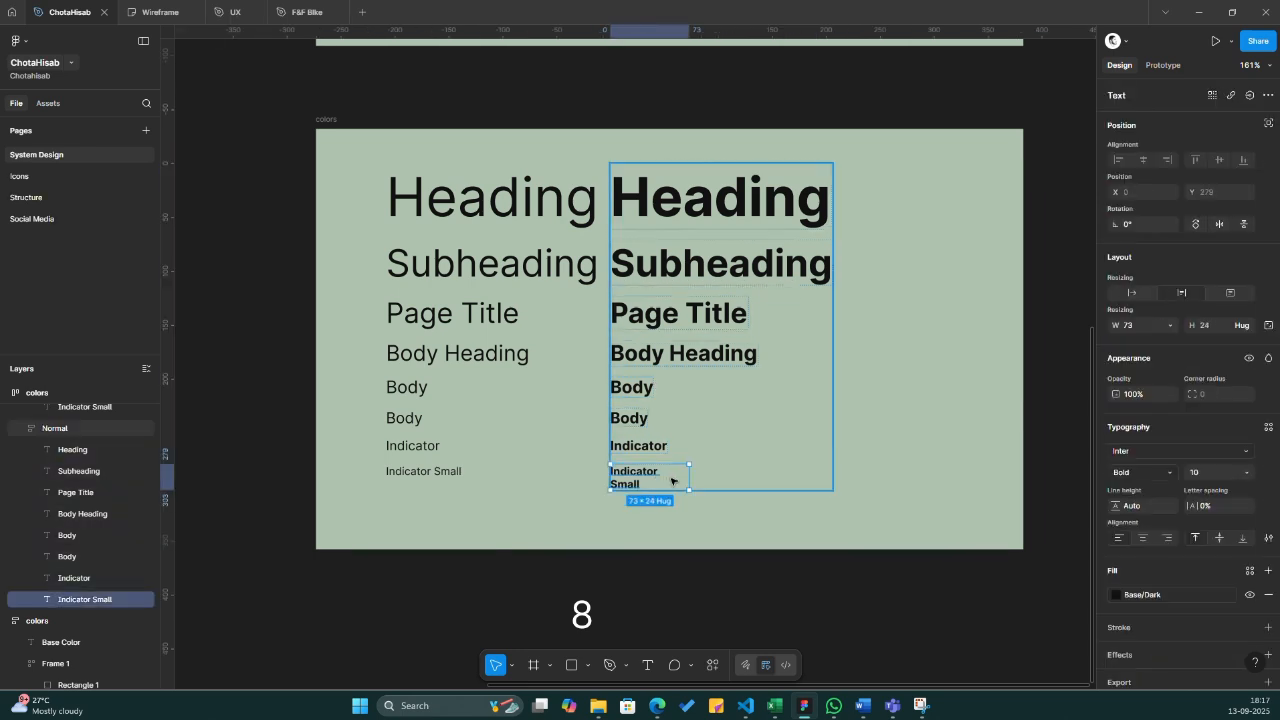
pyautogui.moveTo(685, 479); pyautogui.dragTo(729, 483)
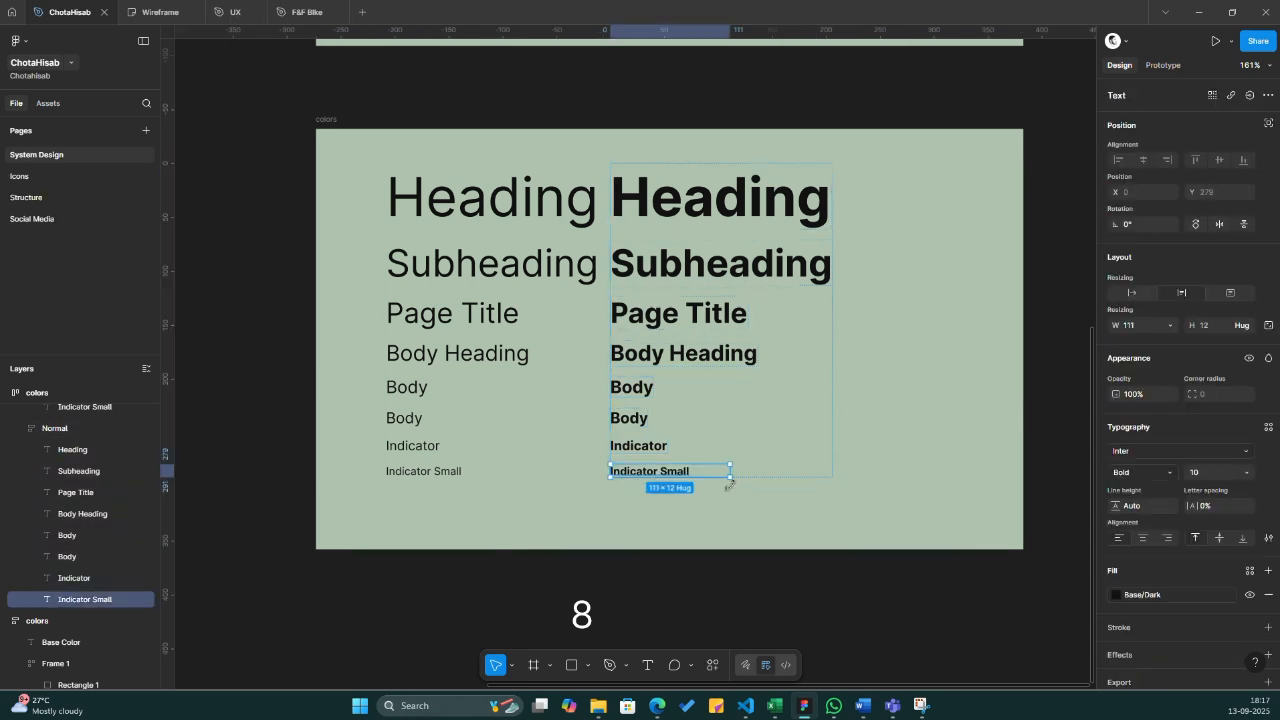
pyautogui.click(457, 474)
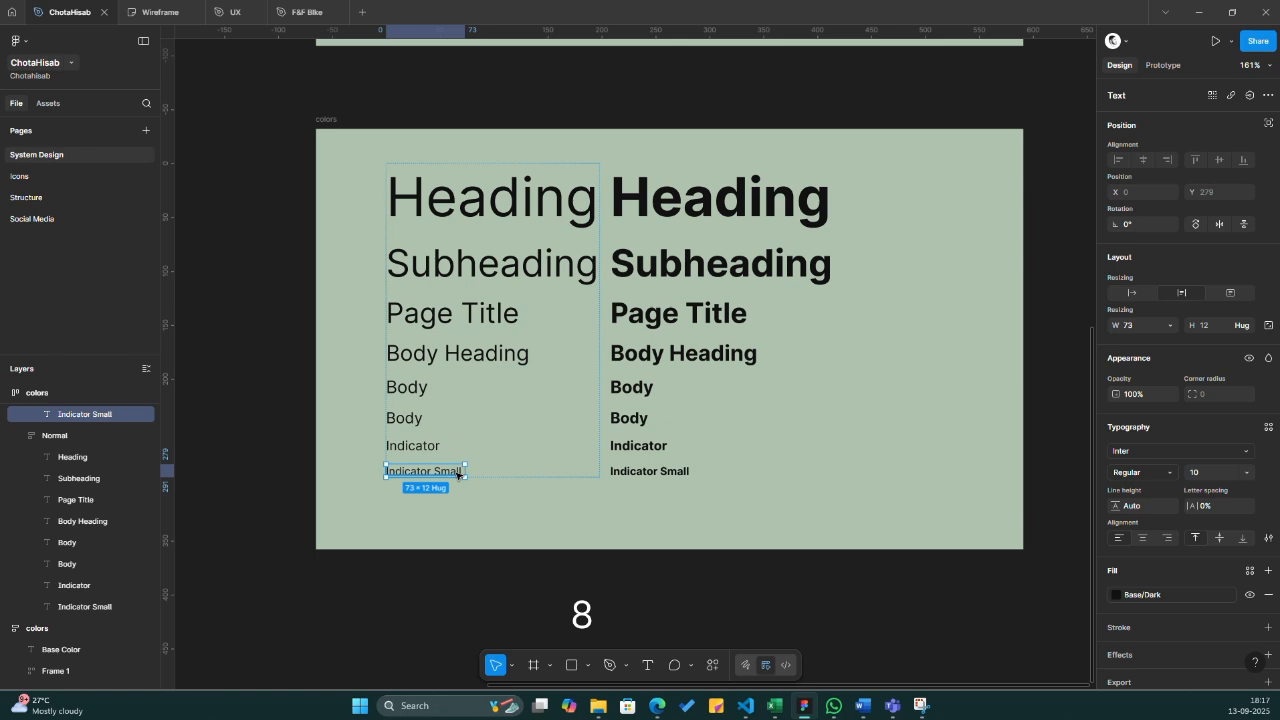
pyautogui.click(503, 550)
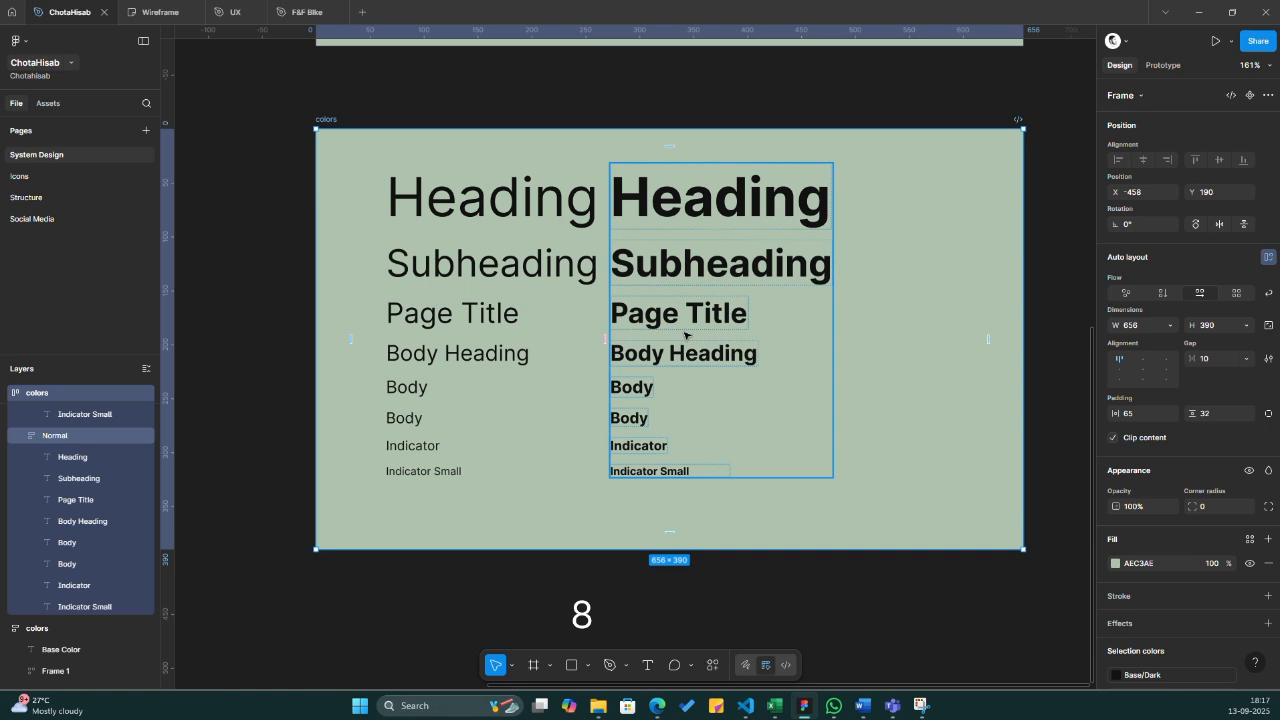
pyautogui.click(757, 203)
pyautogui.click(757, 203)
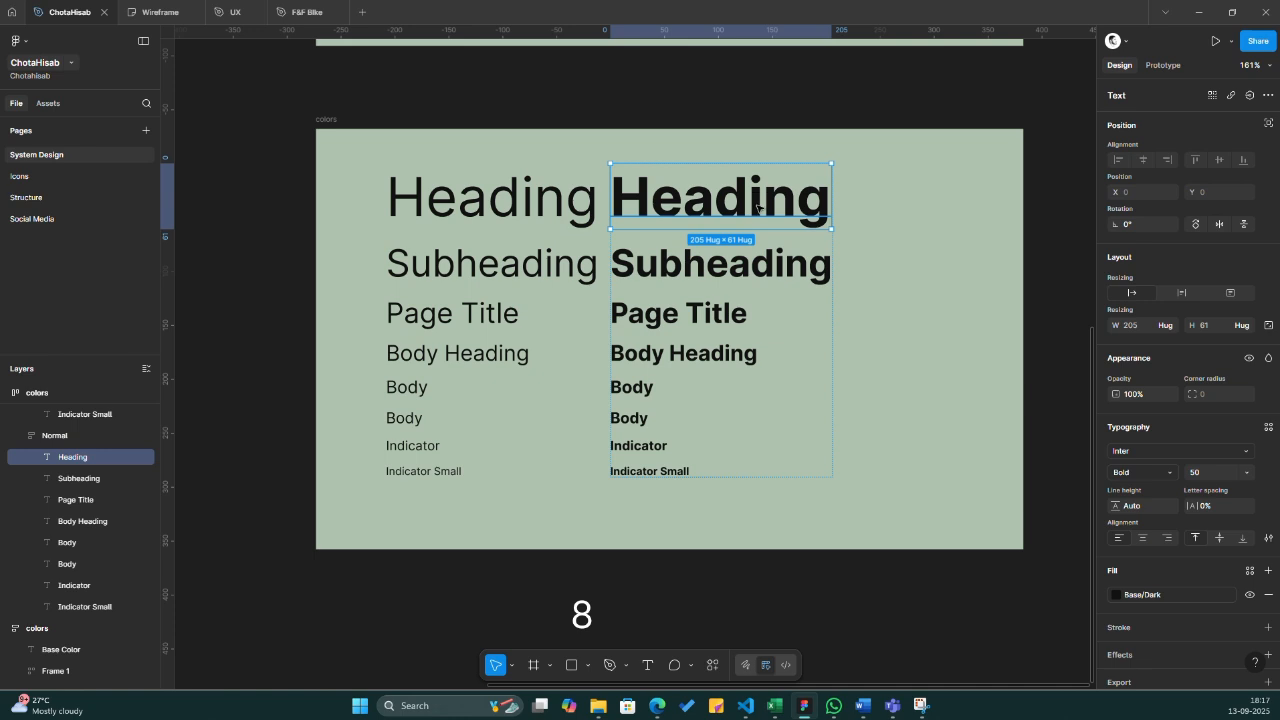
pyautogui.click(776, 267)
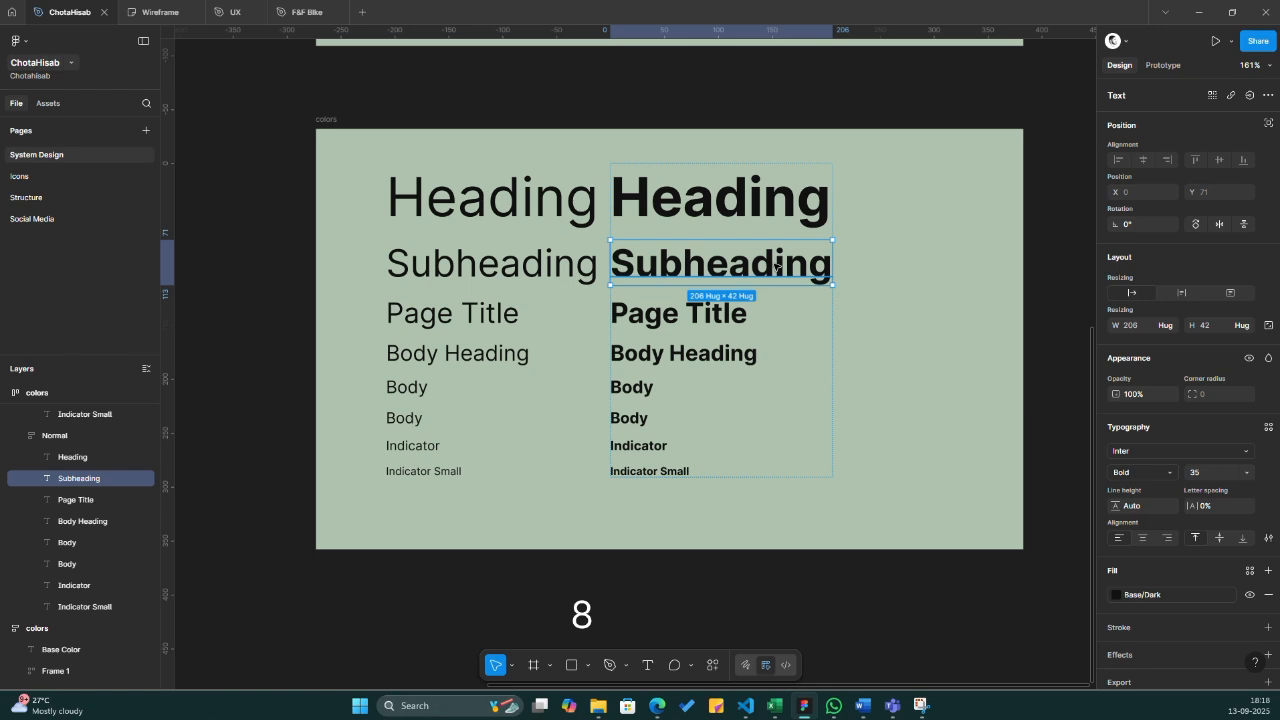
pyautogui.click(976, 308)
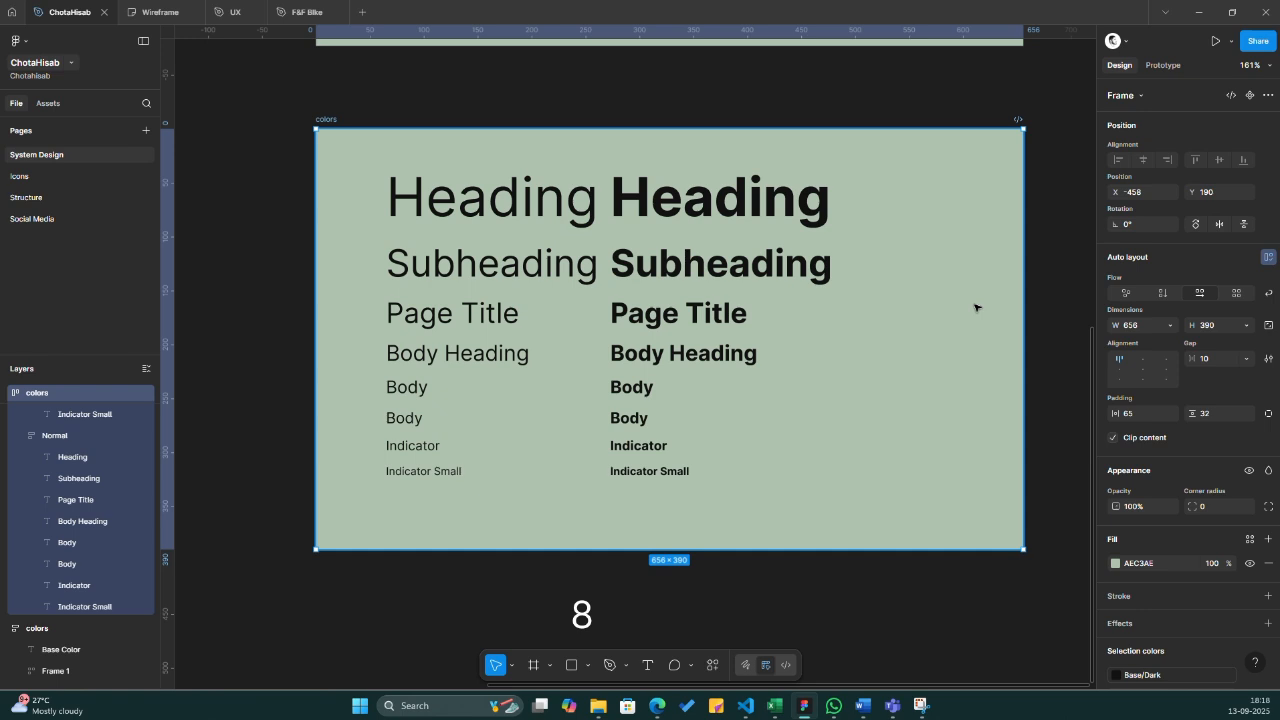
pyautogui.click(768, 208)
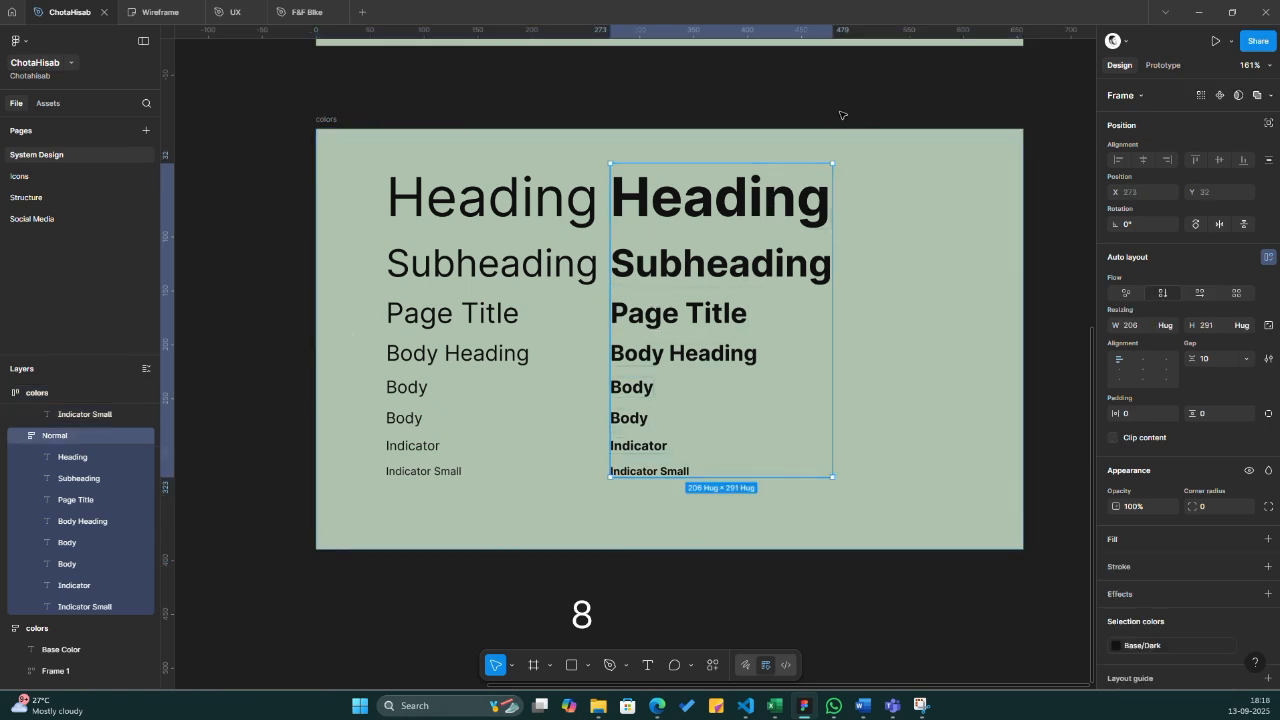
pyautogui.click(535, 188)
pyautogui.click(646, 246)
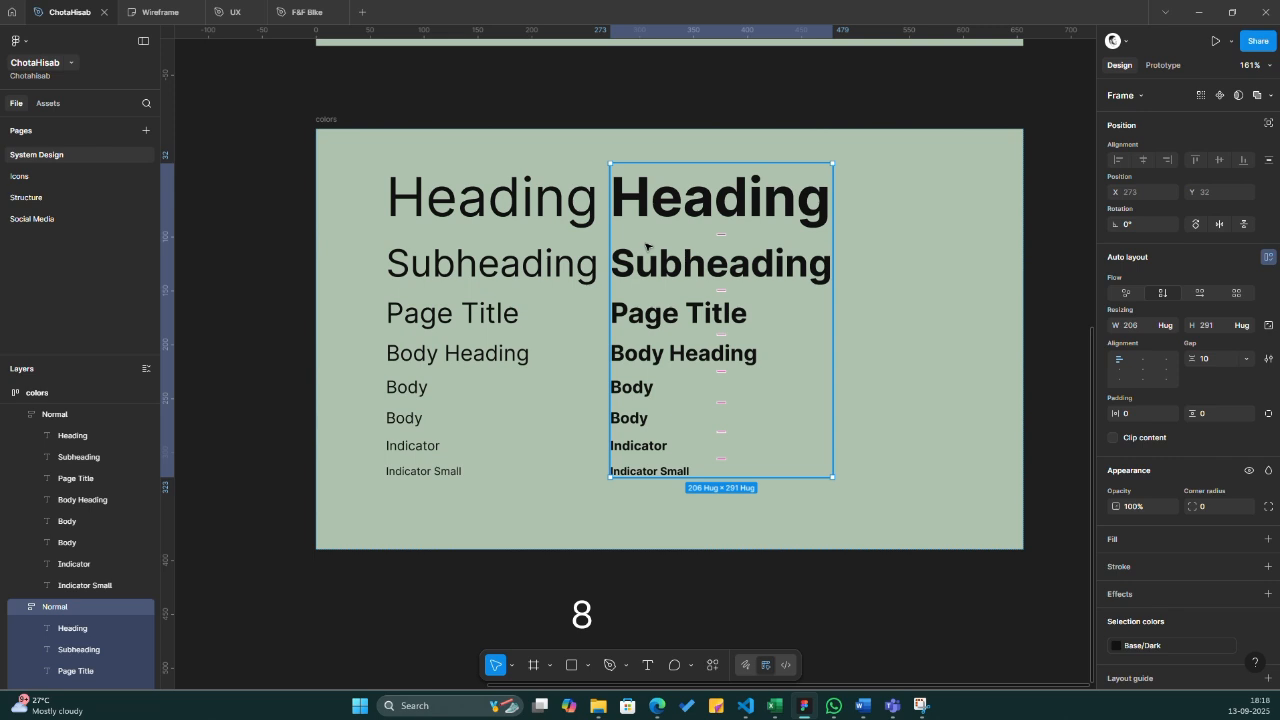
pyautogui.press('Escape')
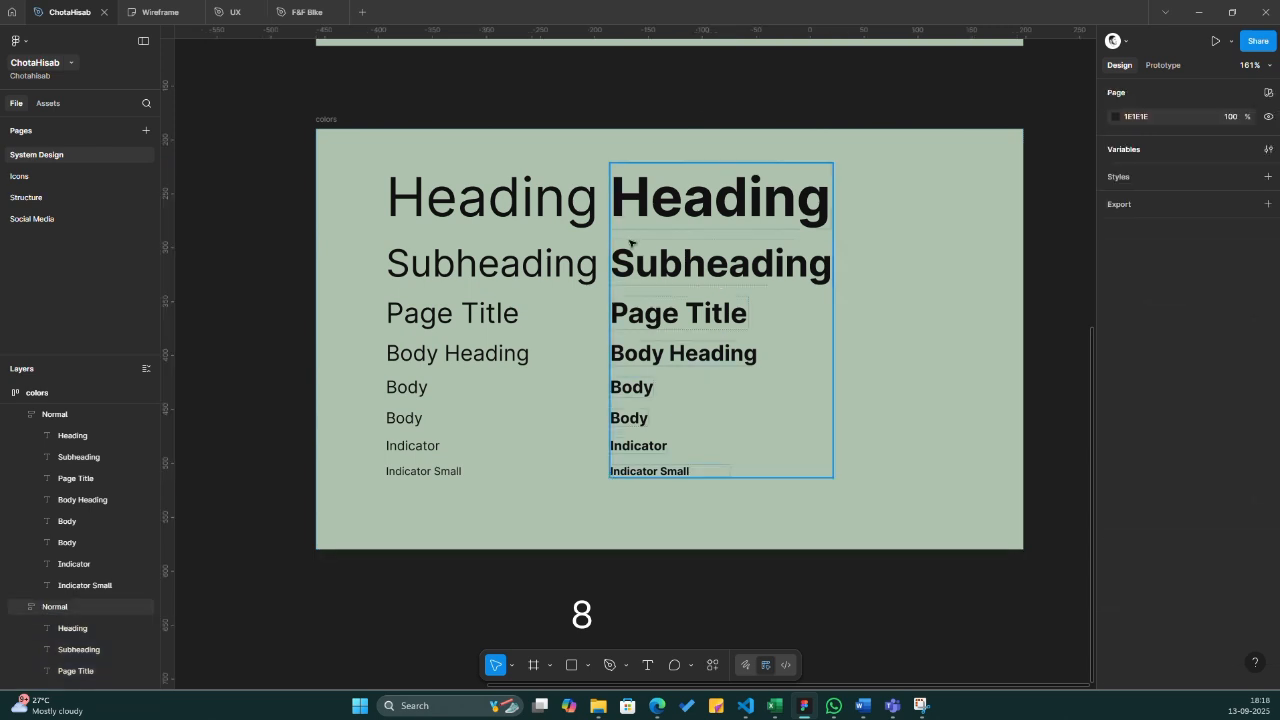
# - Create a text style named "Heading" from the regular-weight Heading text
pyautogui.click(520, 256)
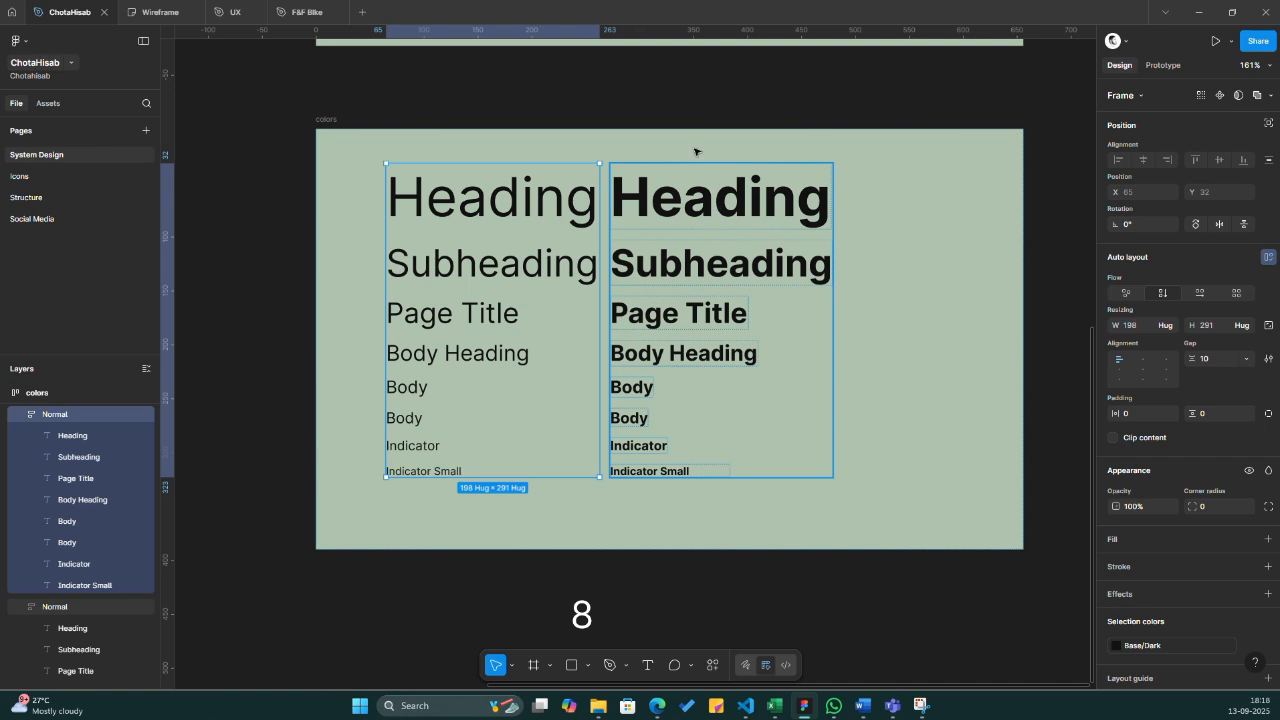
pyautogui.click(493, 208)
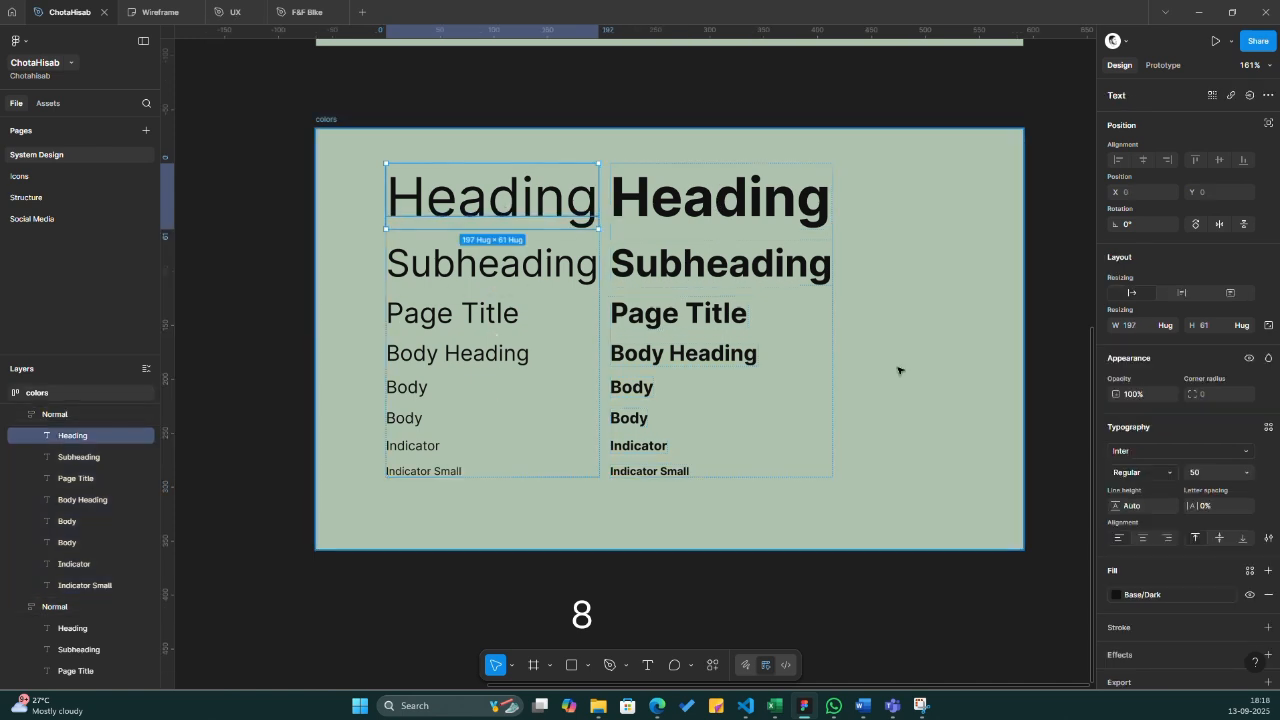
pyautogui.click(1268, 429)
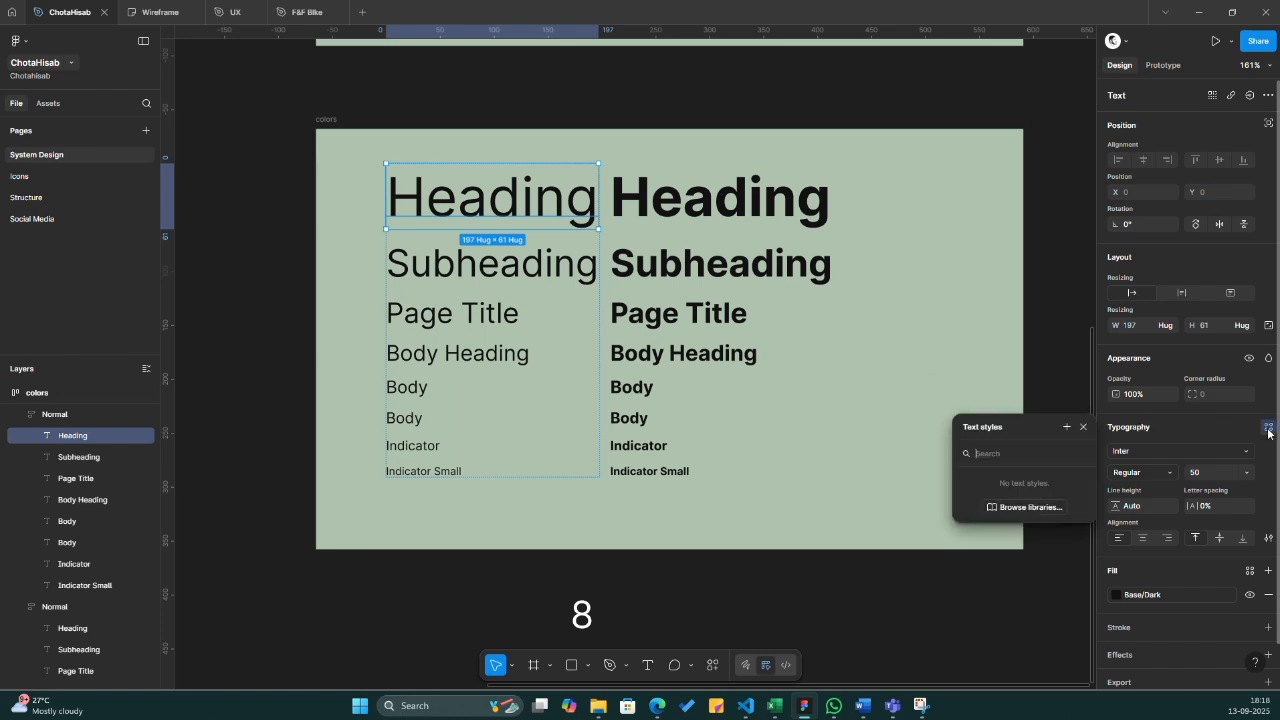
pyautogui.click(1066, 427)
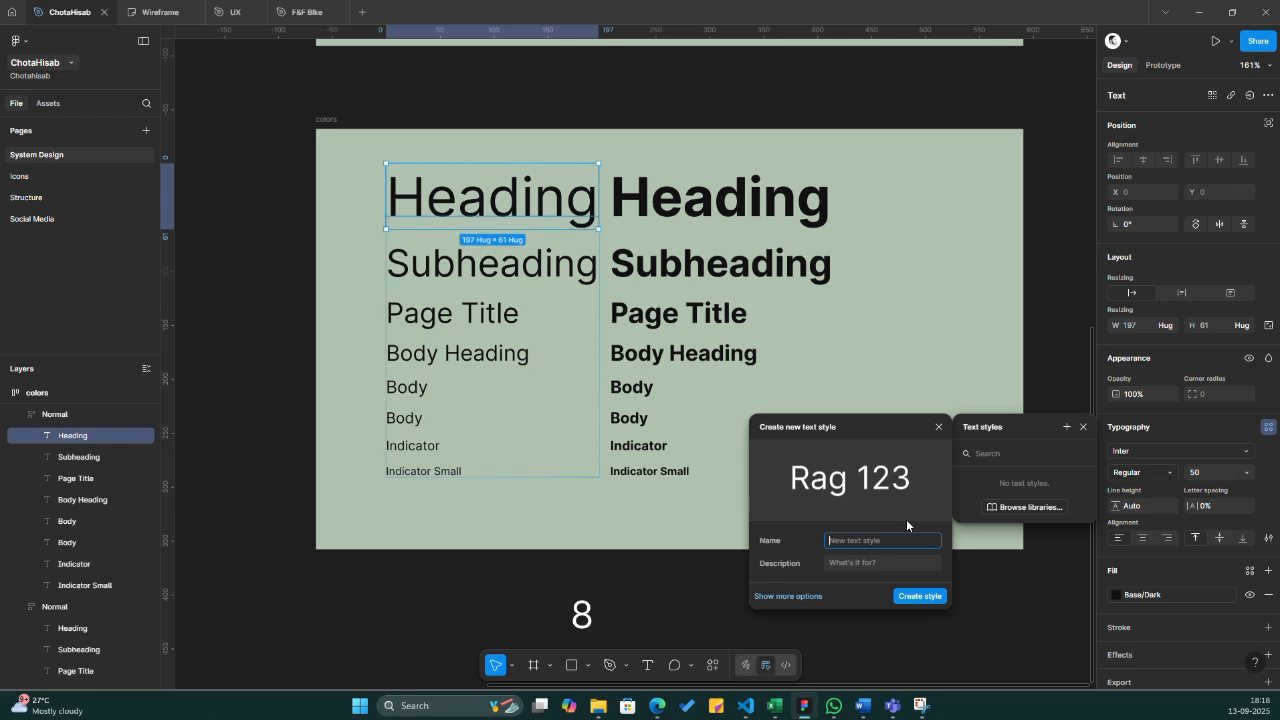
pyautogui.write('Heading')
pyautogui.press('Return')
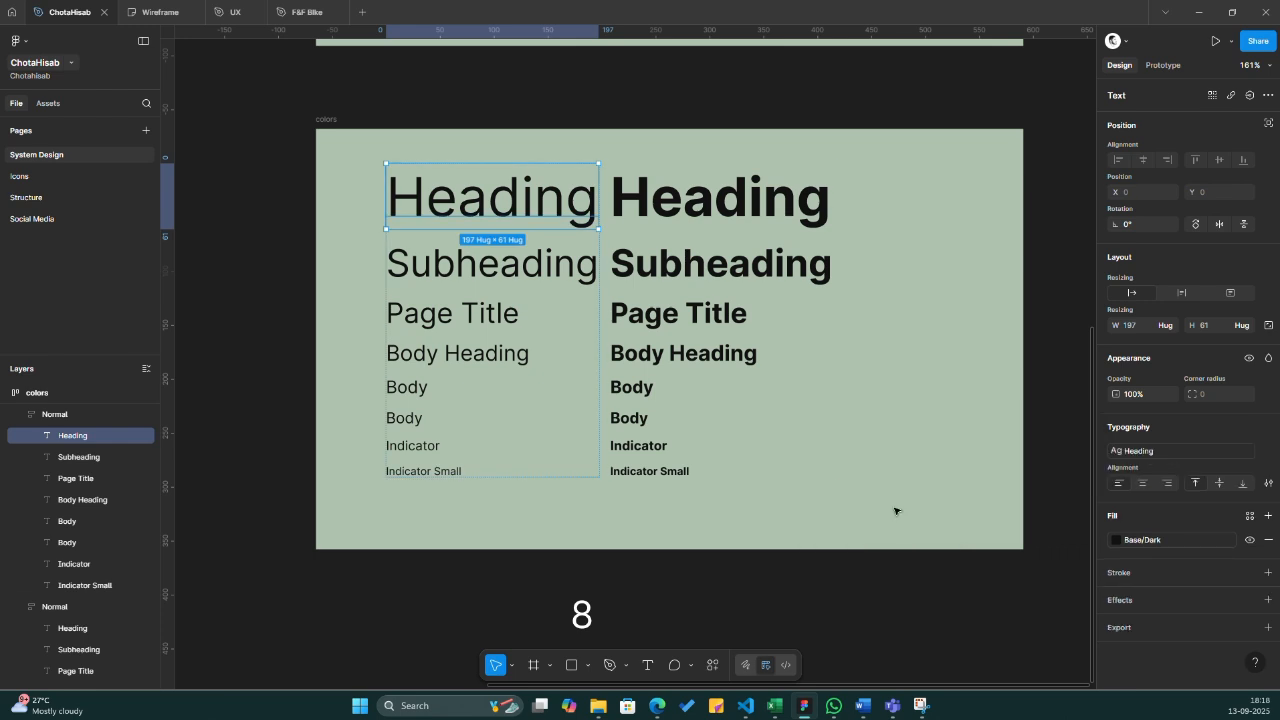
# - Create a text style named "Heading Bold" from the bold Heading text
pyautogui.click(725, 203)
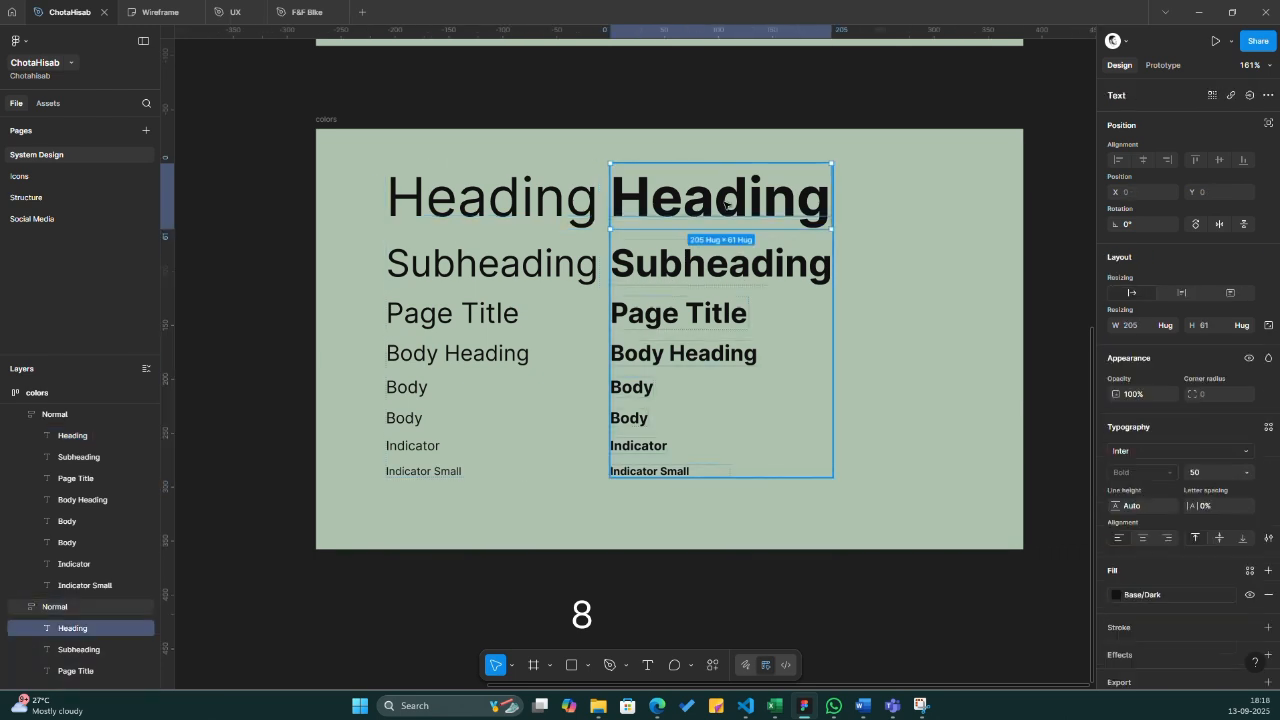
pyautogui.click(1266, 428)
pyautogui.click(1064, 427)
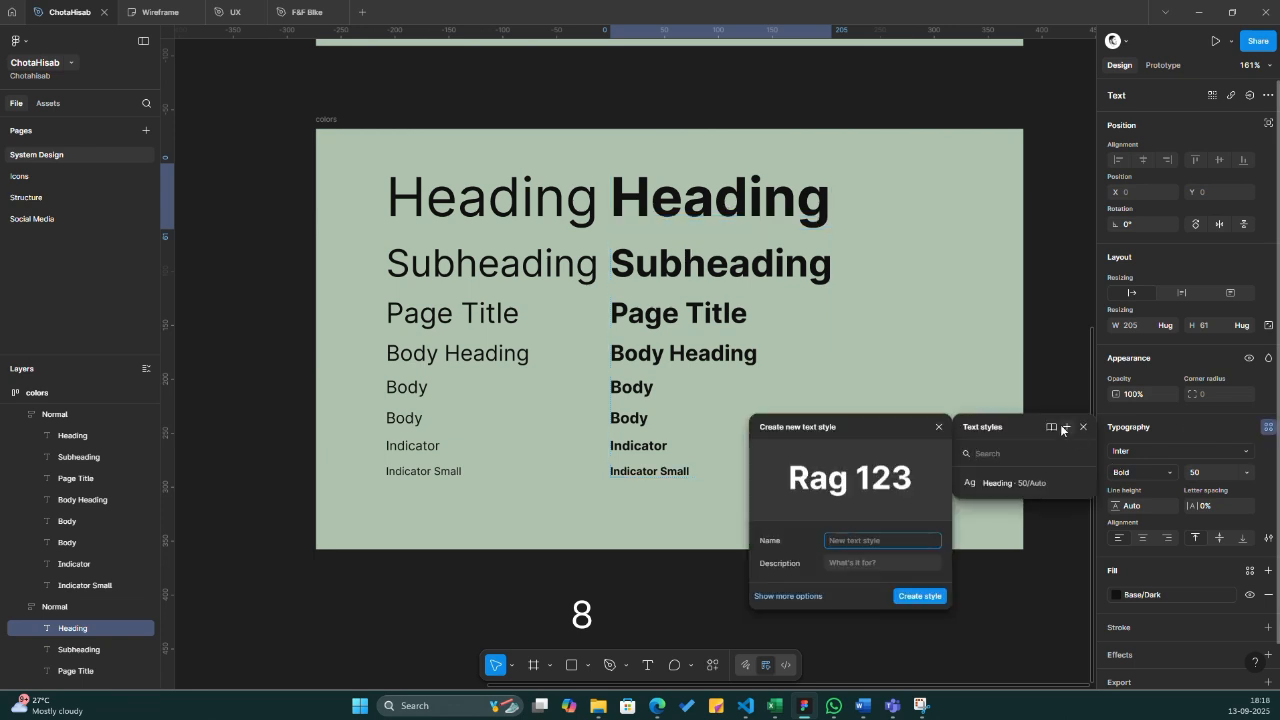
pyautogui.write('Heading B')
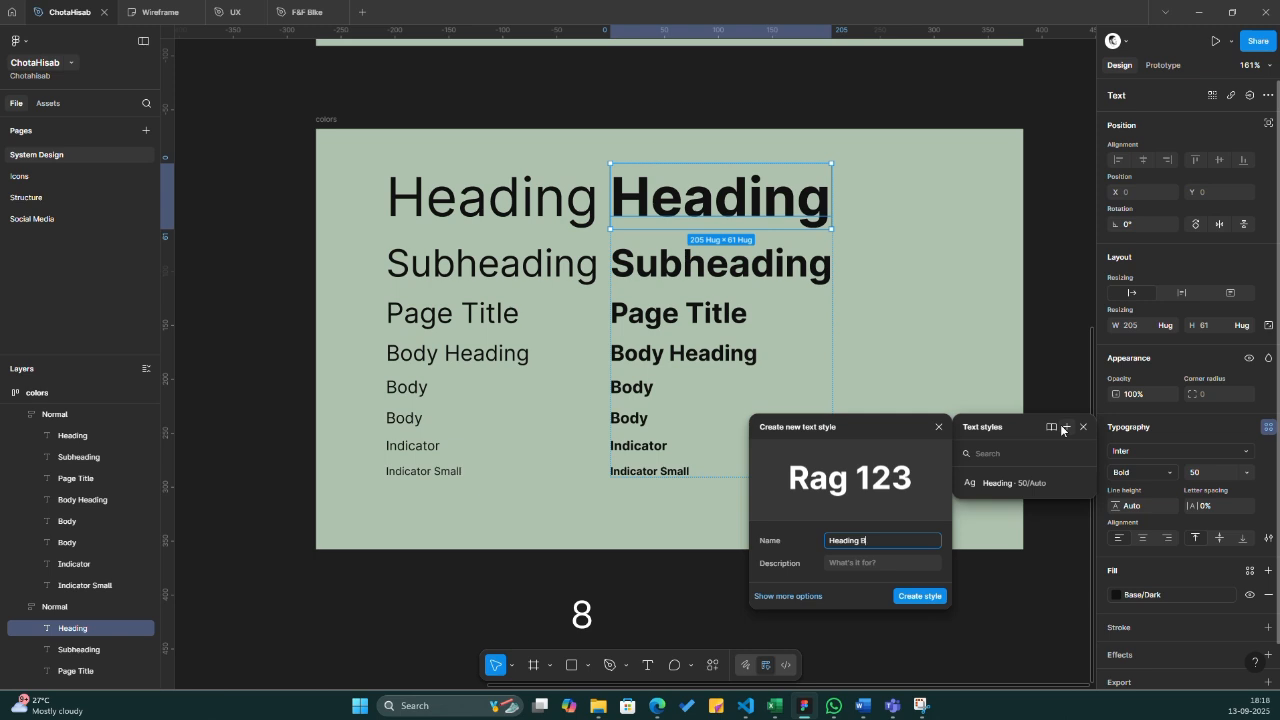
pyautogui.press('Escape')
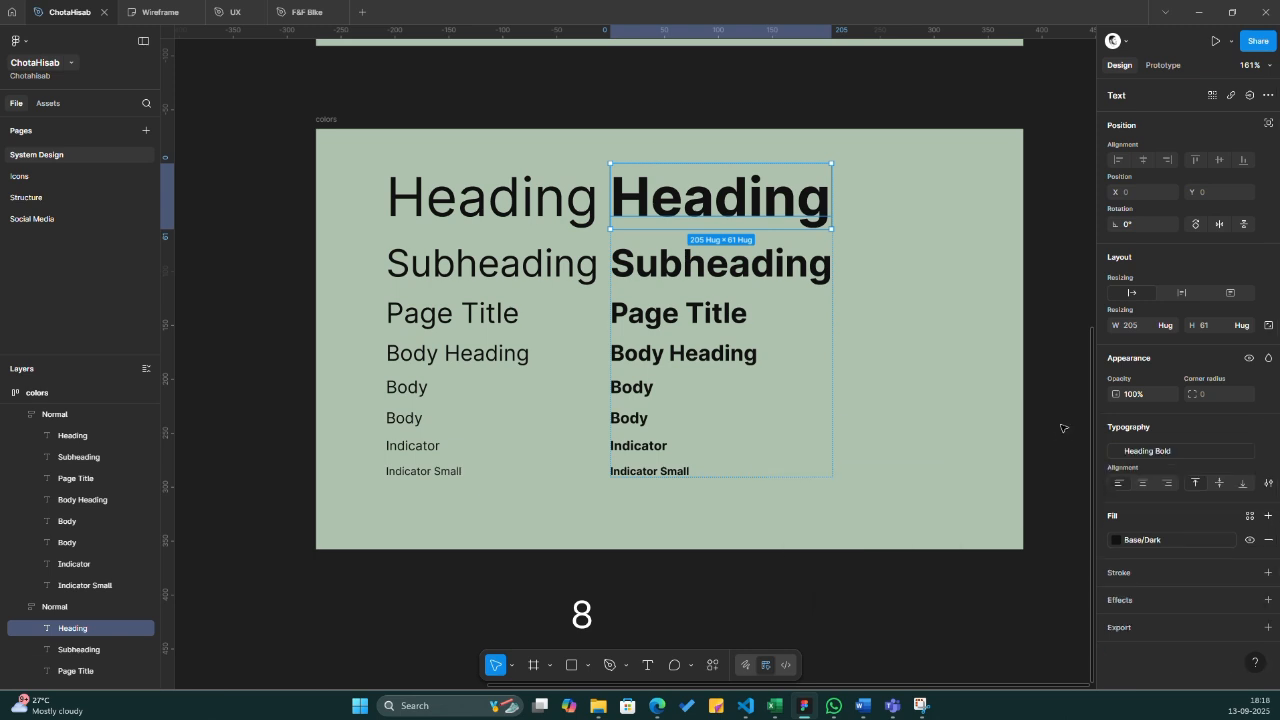
# - Create a text style named "Subheading" from the regular-weight Subheading text
pyautogui.click(525, 263)
pyautogui.click(525, 263)
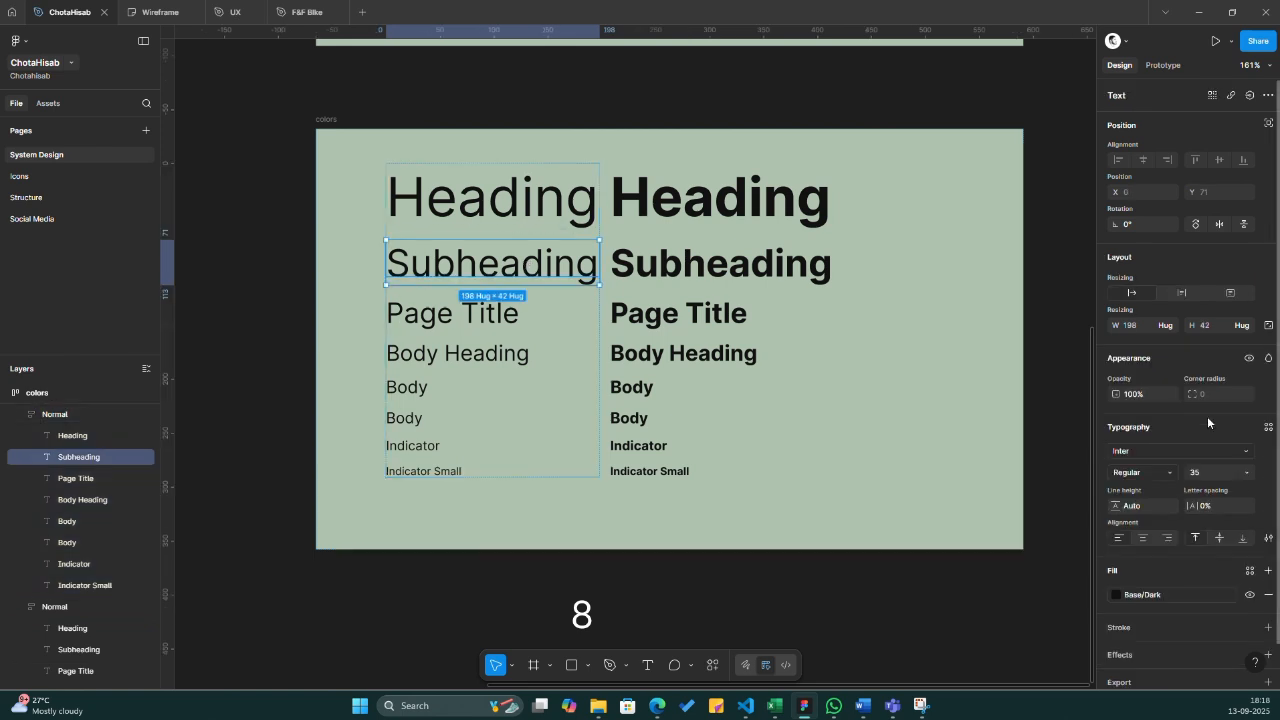
pyautogui.click(1268, 430)
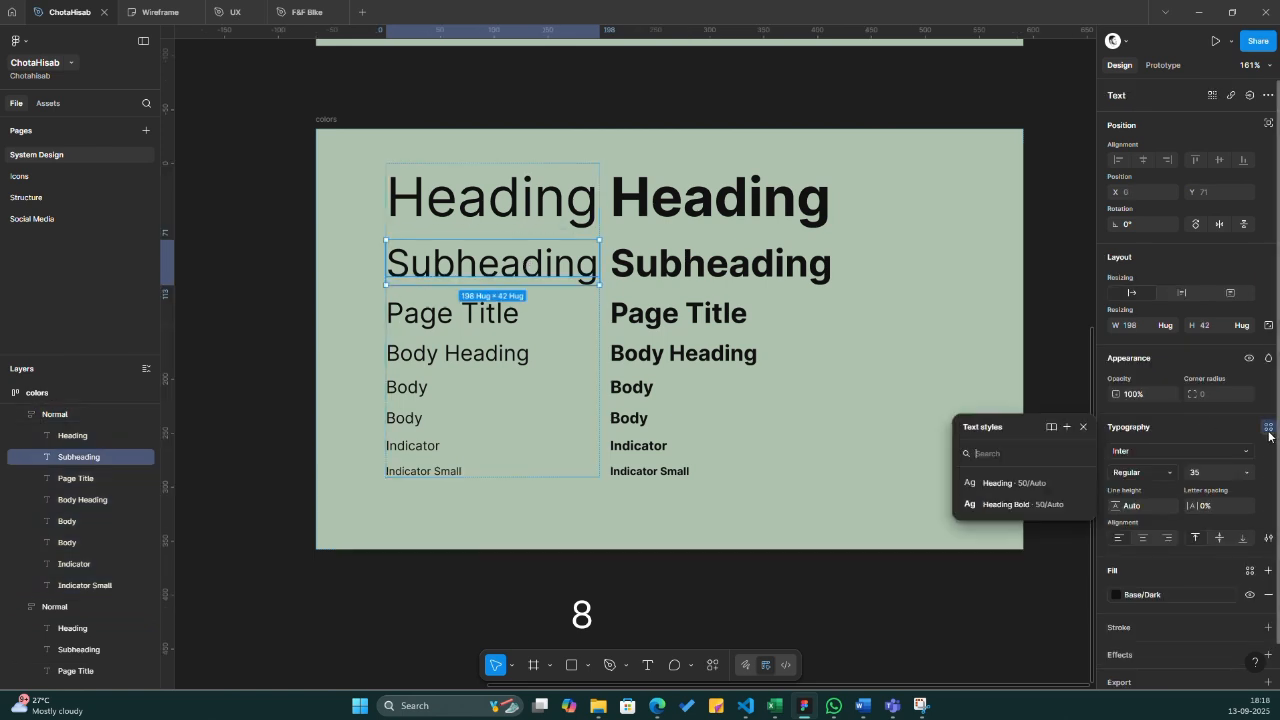
pyautogui.click(1066, 428)
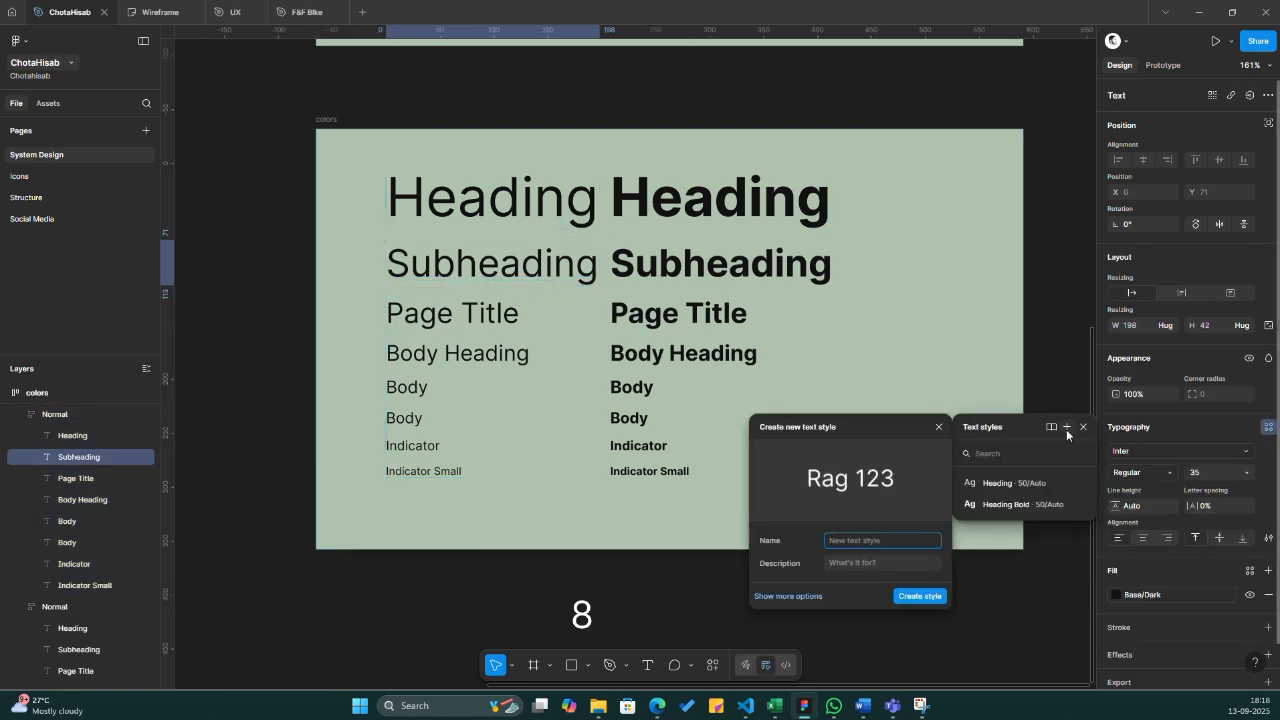
pyautogui.write('Sub')
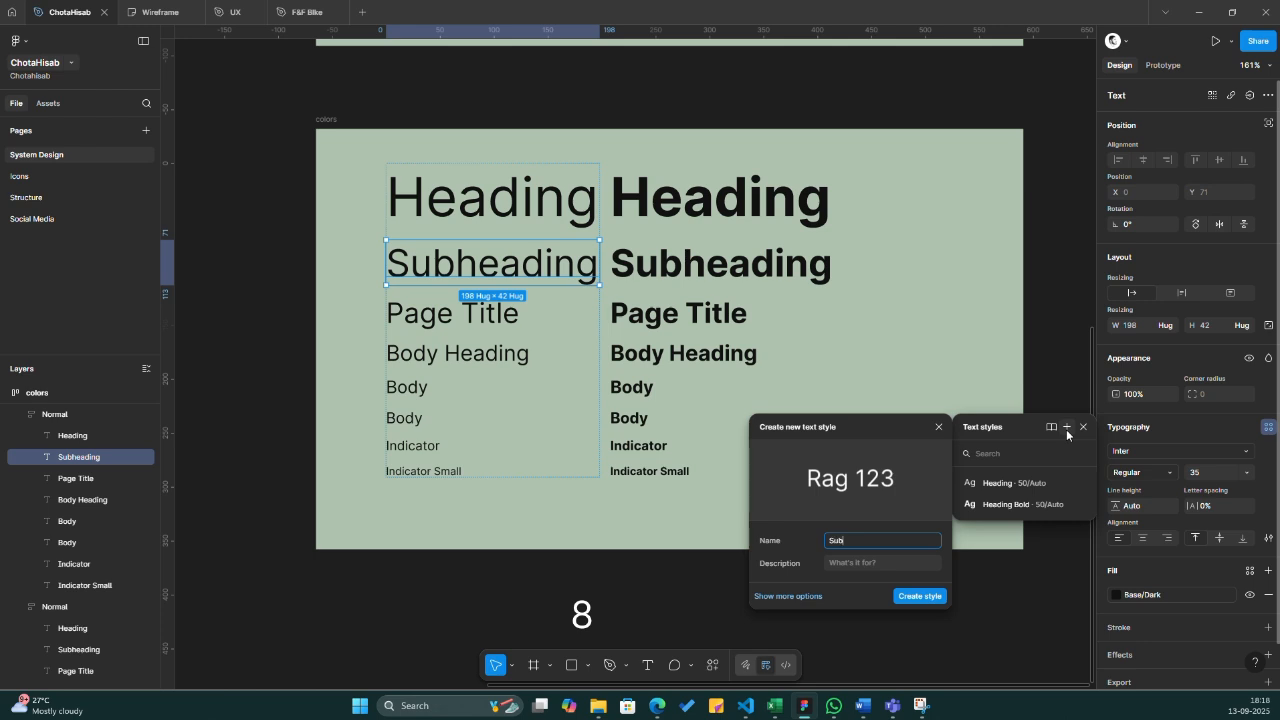
pyautogui.write('heading')
pyautogui.press('Return')
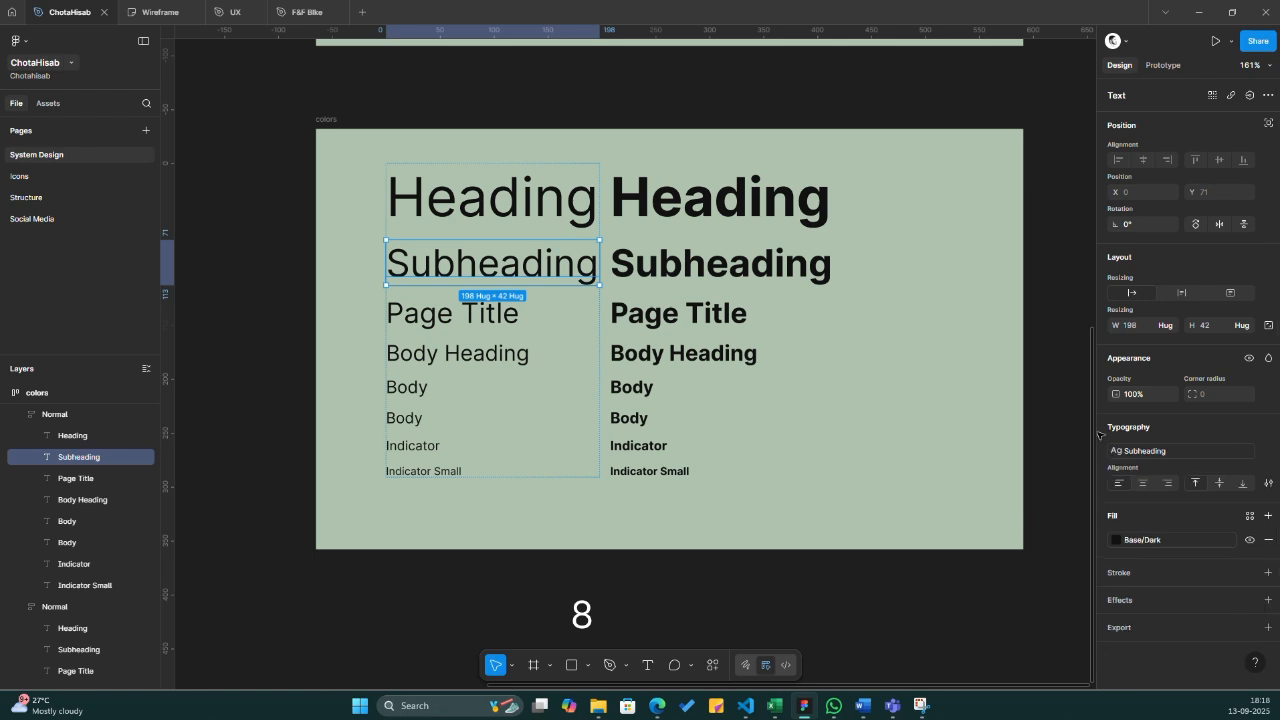
# - Create a text style named "Page Title" from the regular-weight Page Title text
pyautogui.click(451, 308)
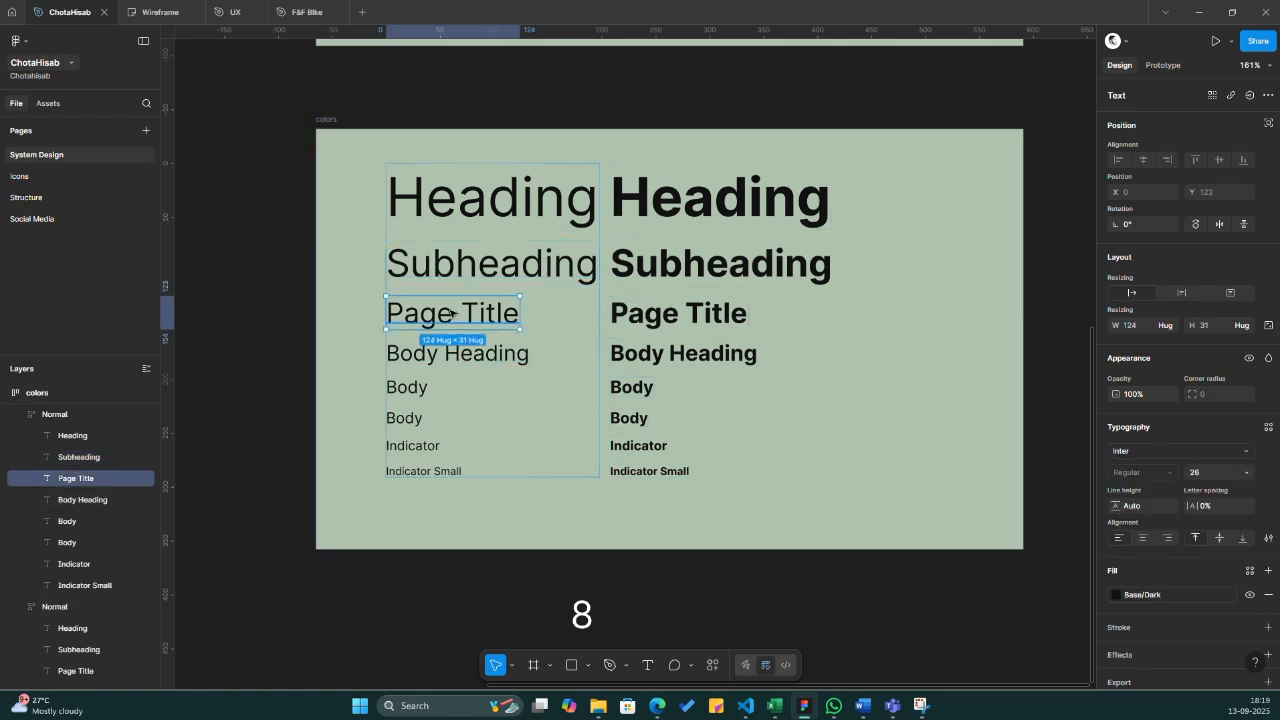
pyautogui.click(1264, 430)
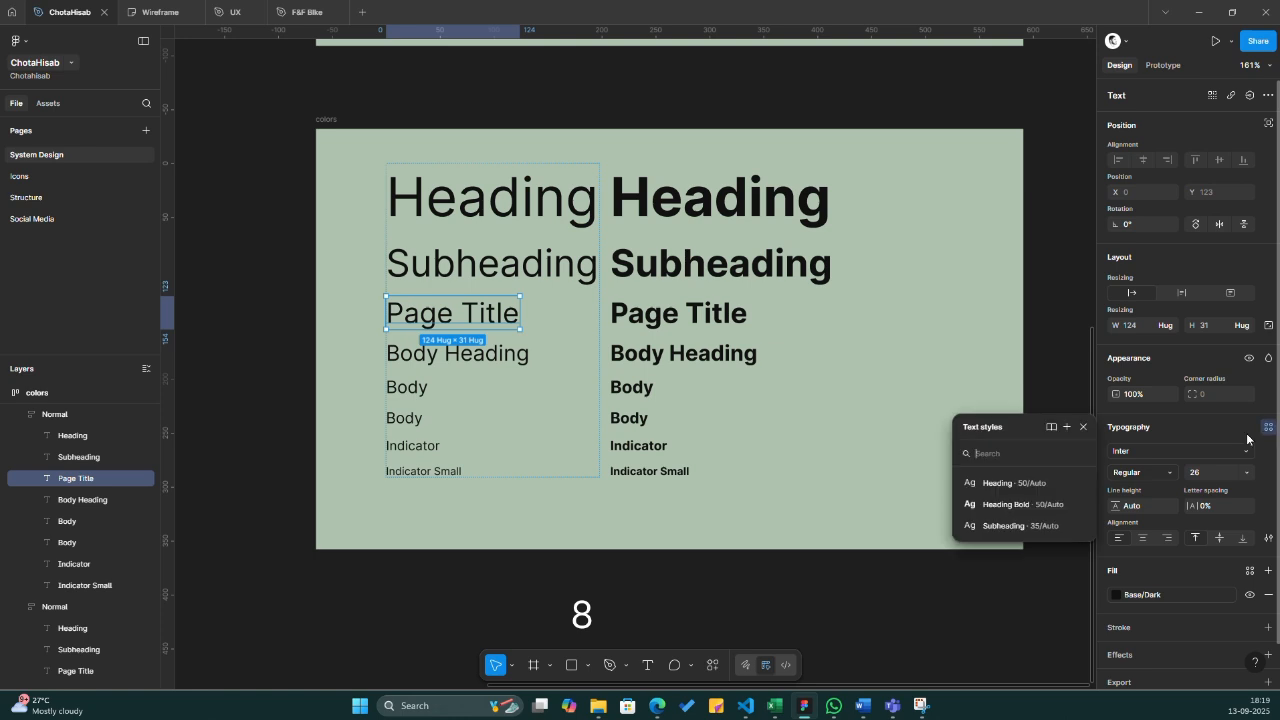
pyautogui.click(1067, 427)
pyautogui.write('Page T')
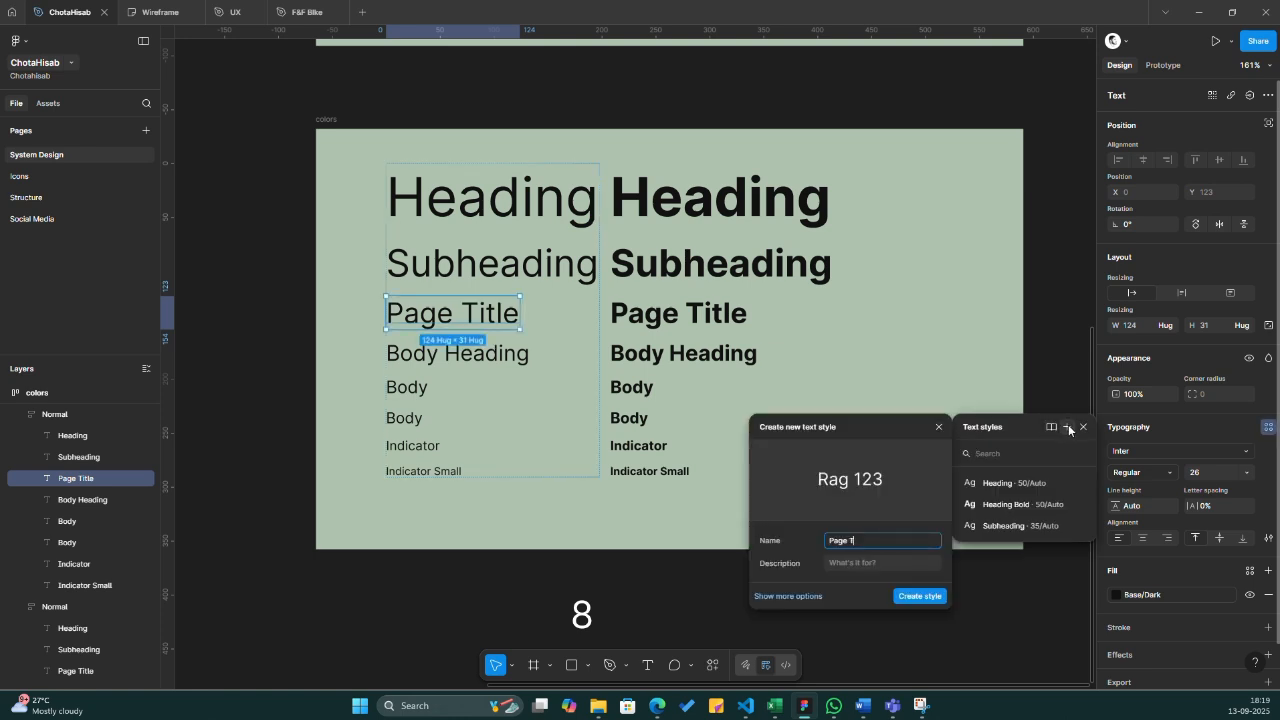
pyautogui.write('itle')
pyautogui.press('Return')
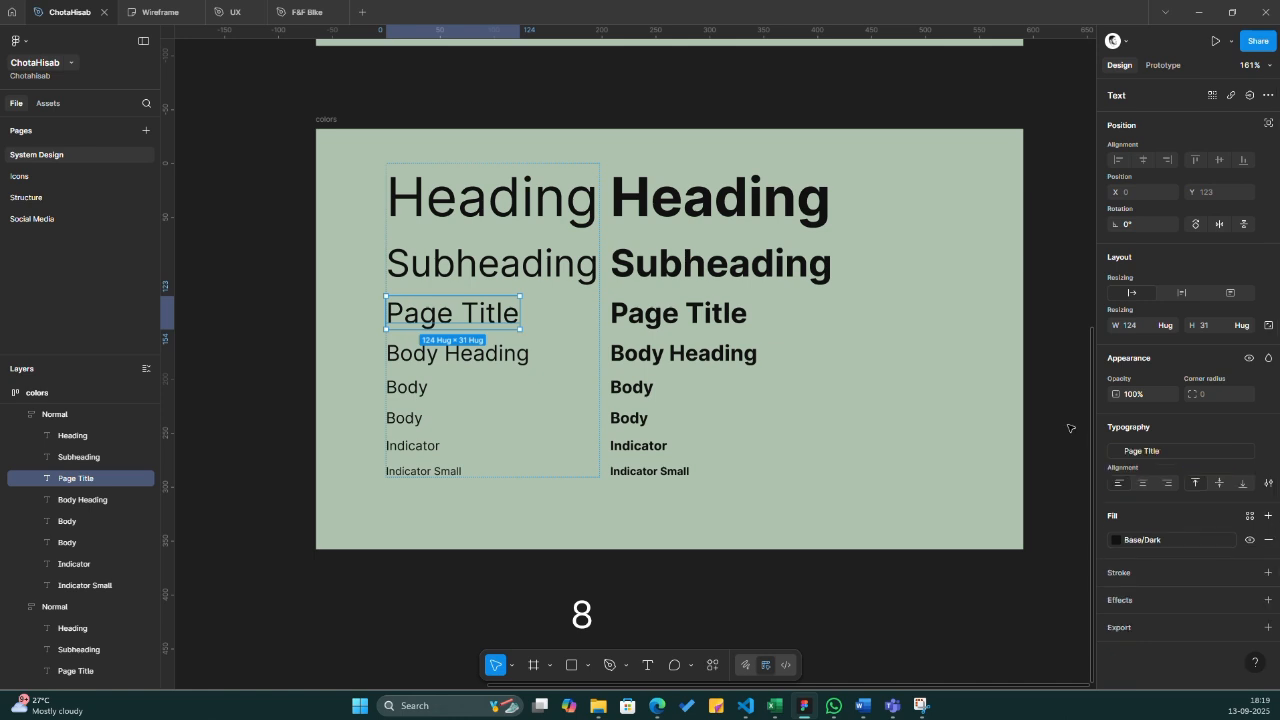
# - Create a text style named "Body Heading" from the regular-weight Body Heading text
pyautogui.click(437, 352)
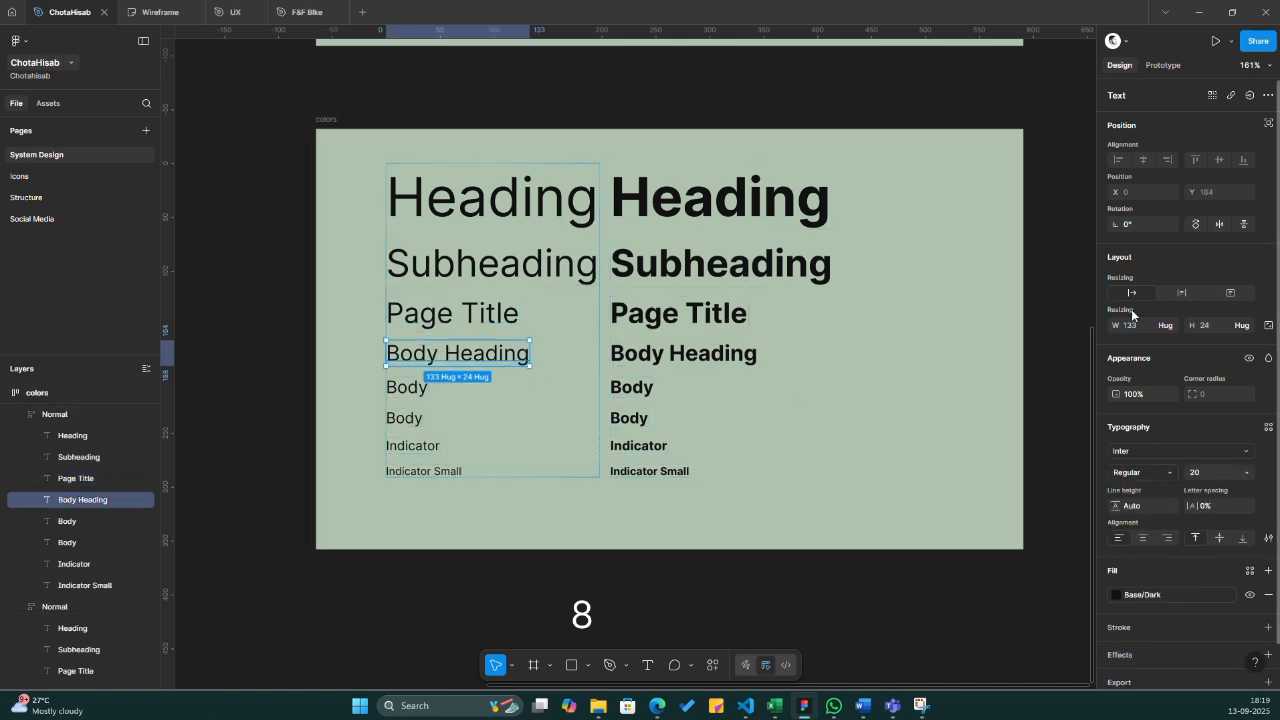
pyautogui.click(1268, 427)
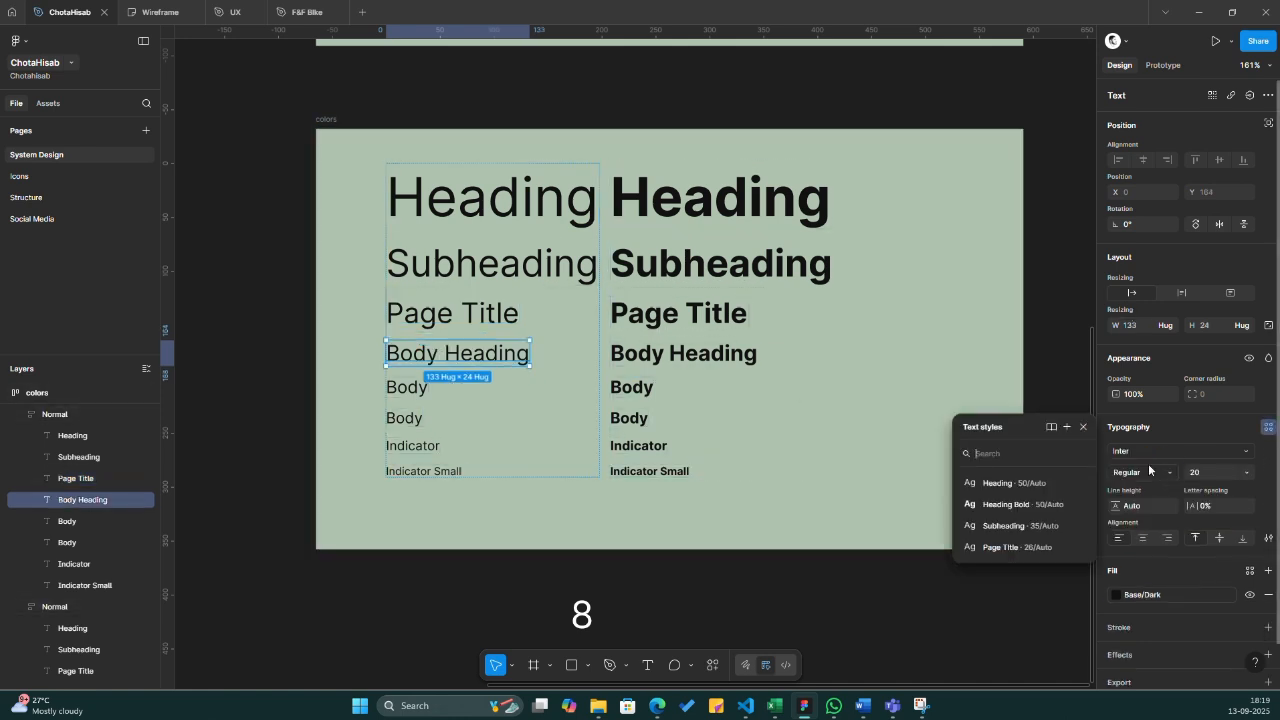
pyautogui.click(1067, 427)
pyautogui.write('Body ')
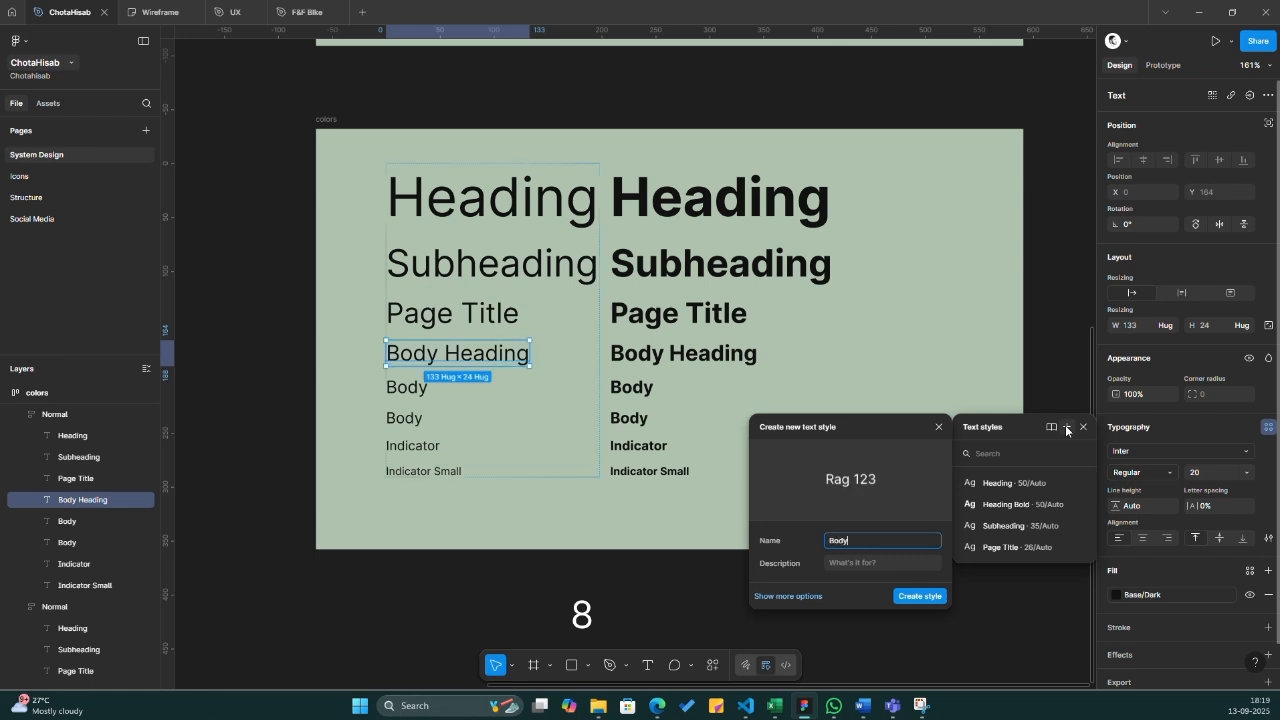
pyautogui.write('Heading')
pyautogui.press('Return')
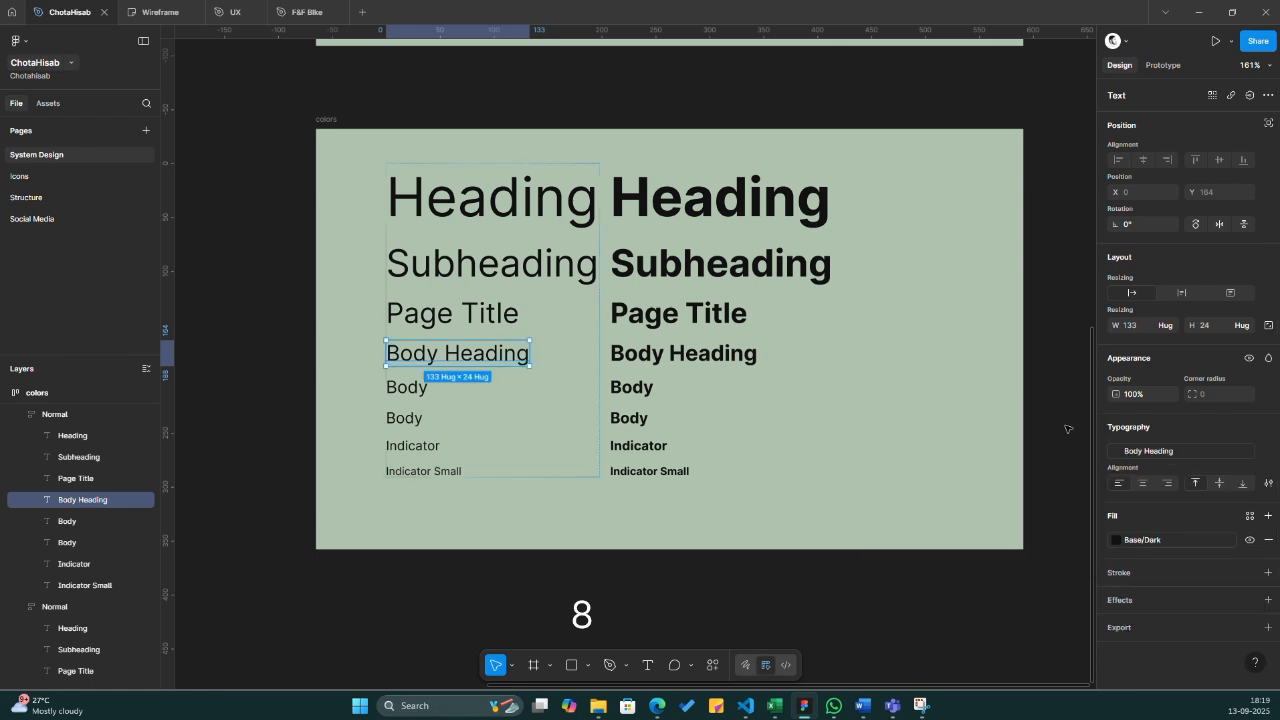
# - Change the text of the upper regular-weight Body sample to "Body Normal"
pyautogui.click(415, 393)
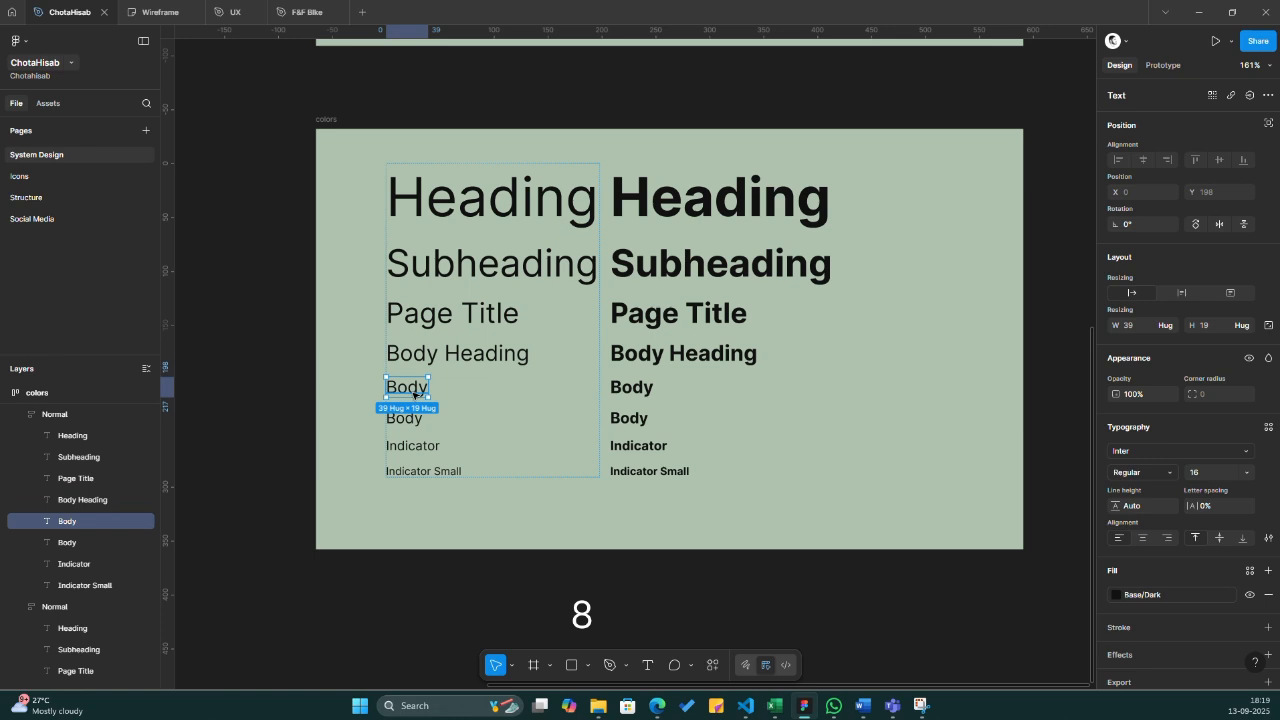
pyautogui.doubleClick(415, 393)
pyautogui.press('Right')
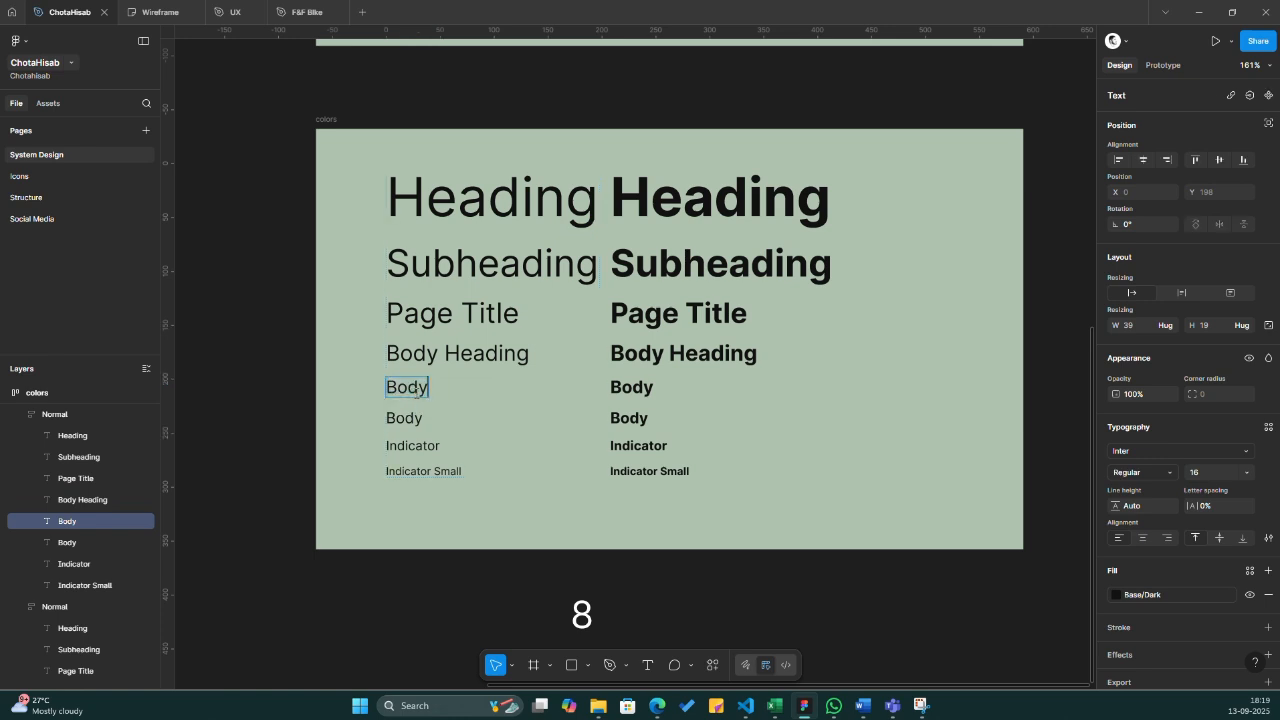
pyautogui.write('Normal')
pyautogui.press('Escape')
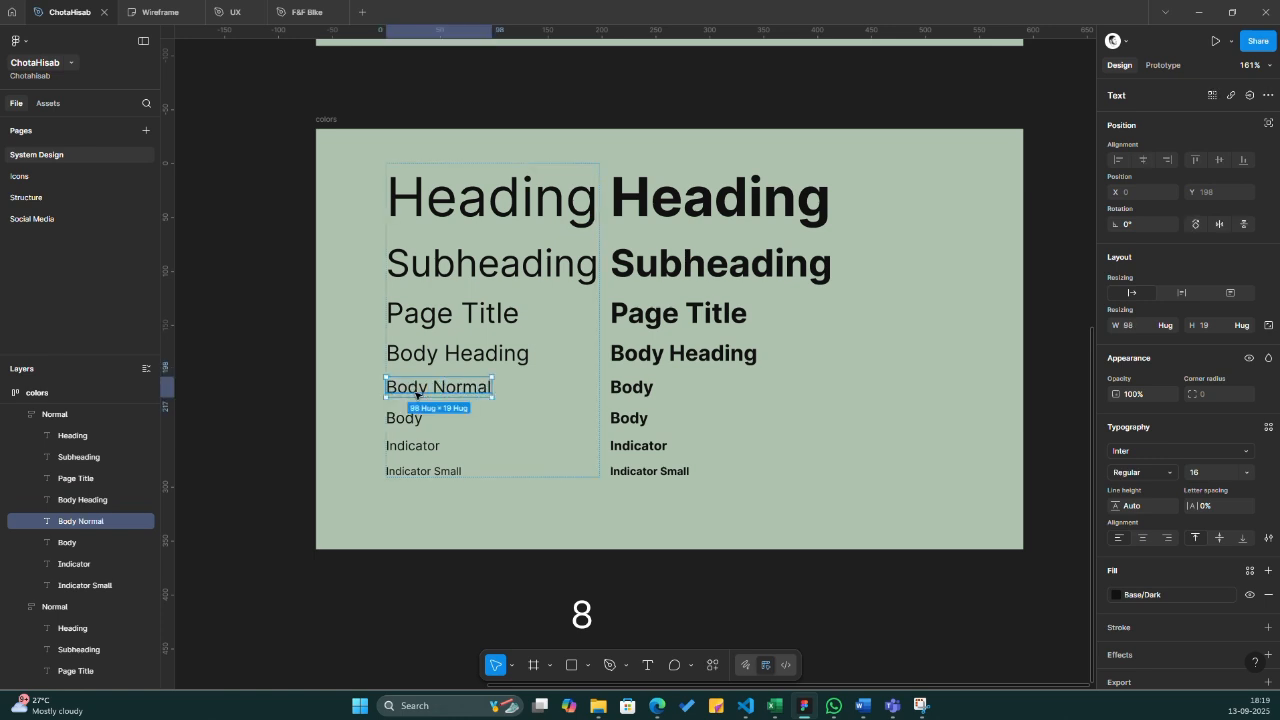
# - Change the text of the remaining regular-weight Body sample to "Body Small"
pyautogui.doubleClick(406, 421)
pyautogui.press('Right')
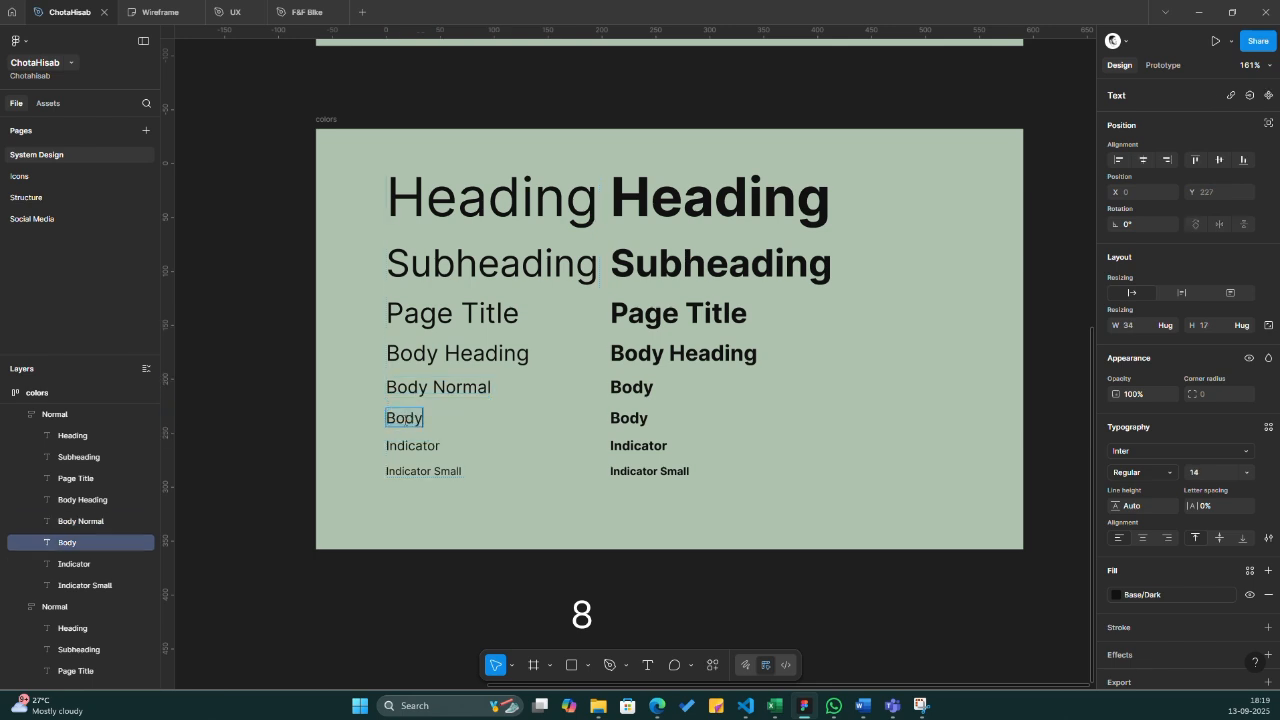
pyautogui.write('Small')
pyautogui.press('Escape')
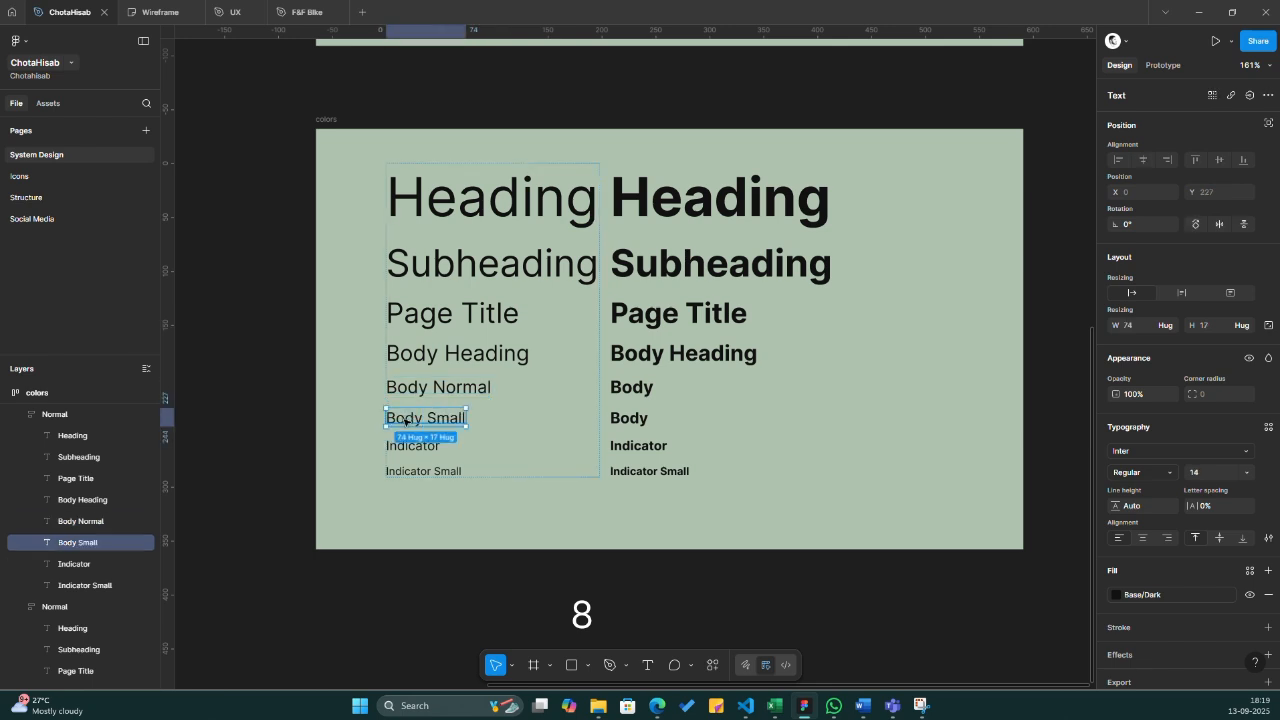
# - Create a text style named "Body Normal" from the regular-weight Body Normal text
pyautogui.click(417, 386)
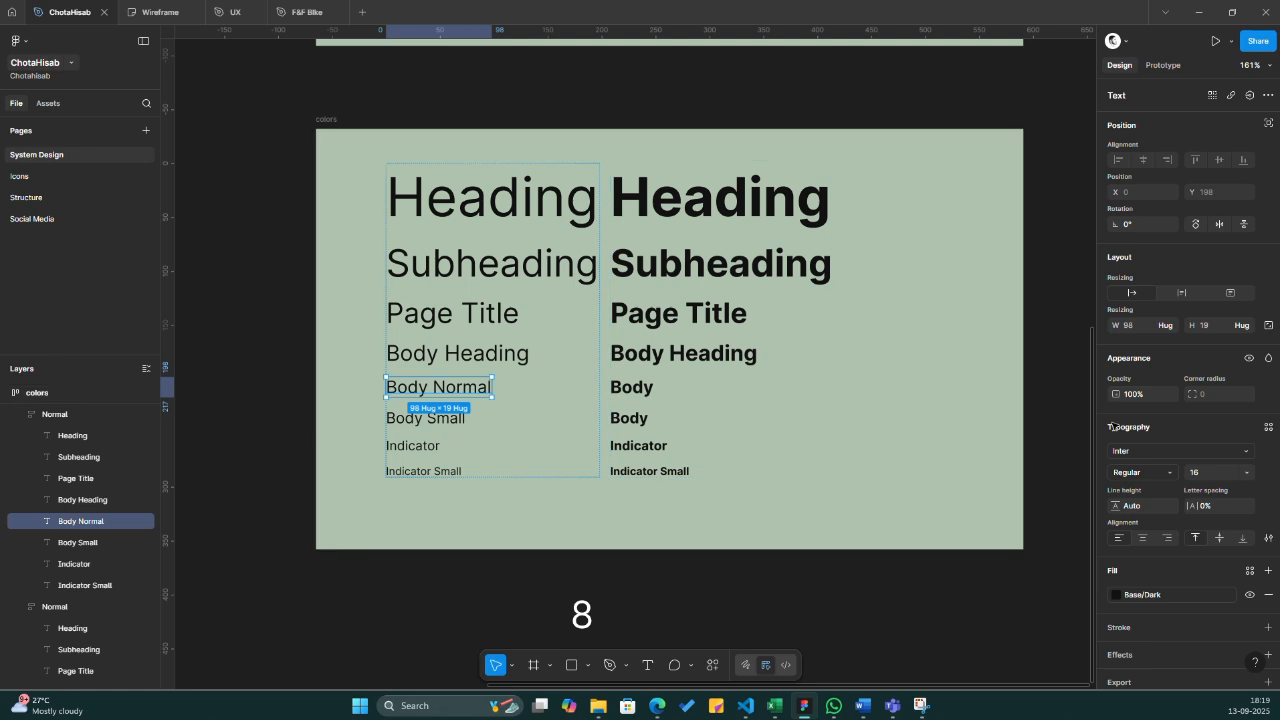
pyautogui.click(1268, 427)
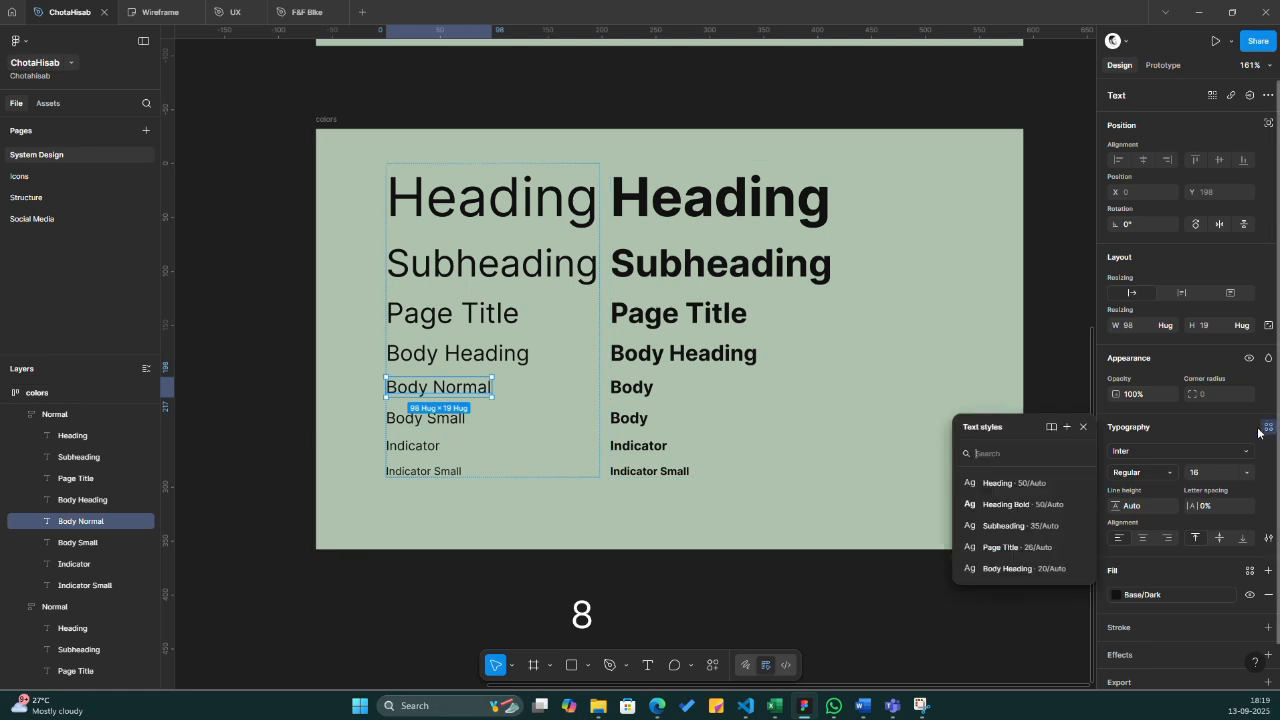
pyautogui.click(1069, 427)
pyautogui.write('Body ')
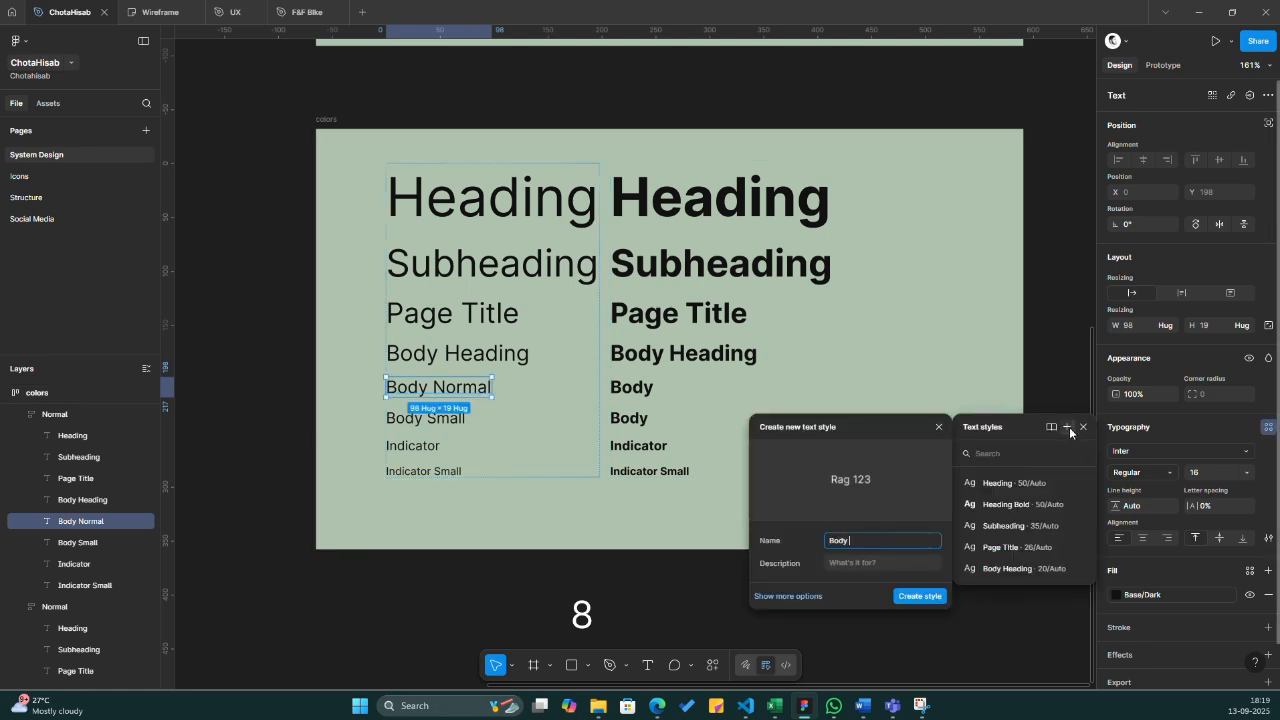
pyautogui.write('Normal')
pyautogui.press('Return')
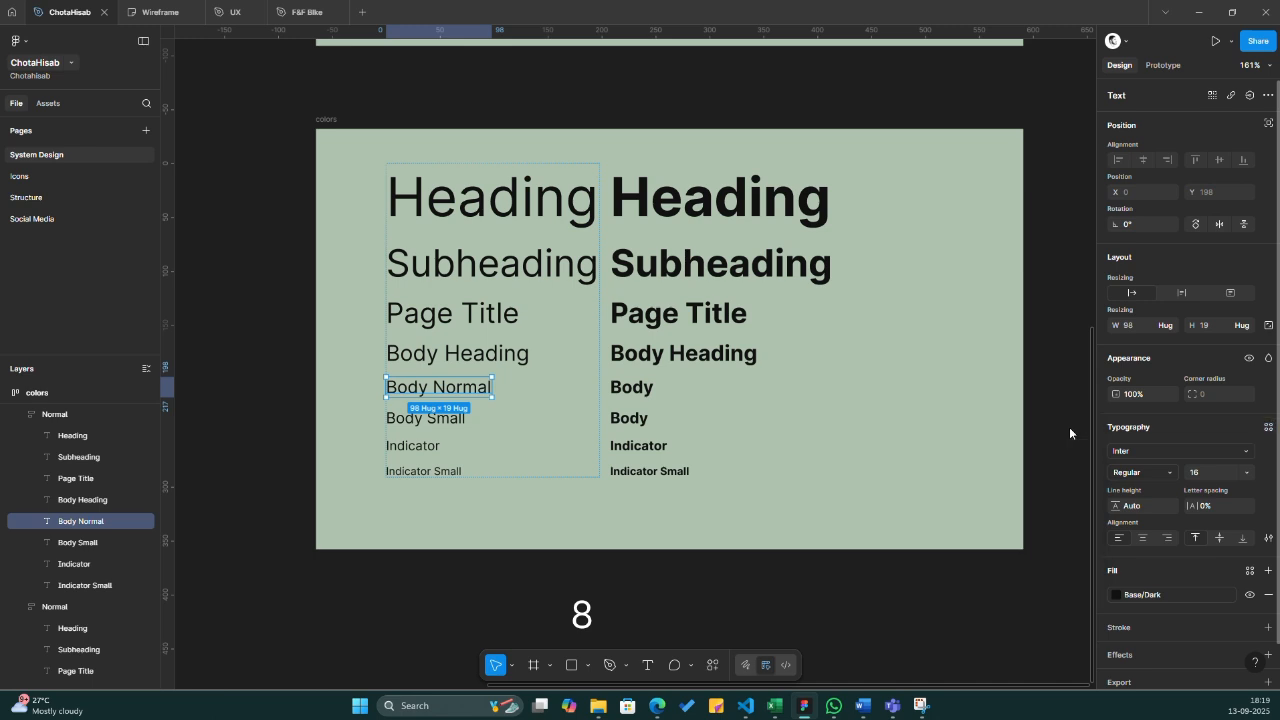
# - Create a text style named "Body Small" from the regular-weight Body Small text
pyautogui.click(425, 420)
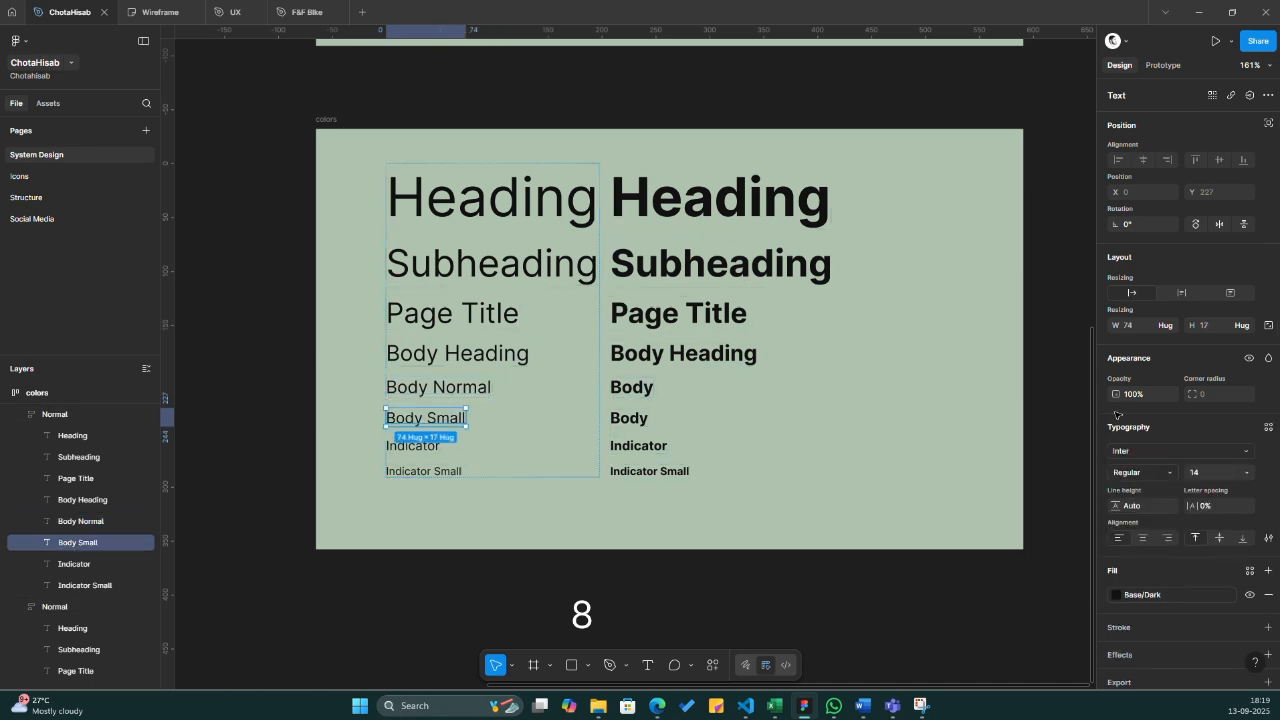
pyautogui.click(1270, 428)
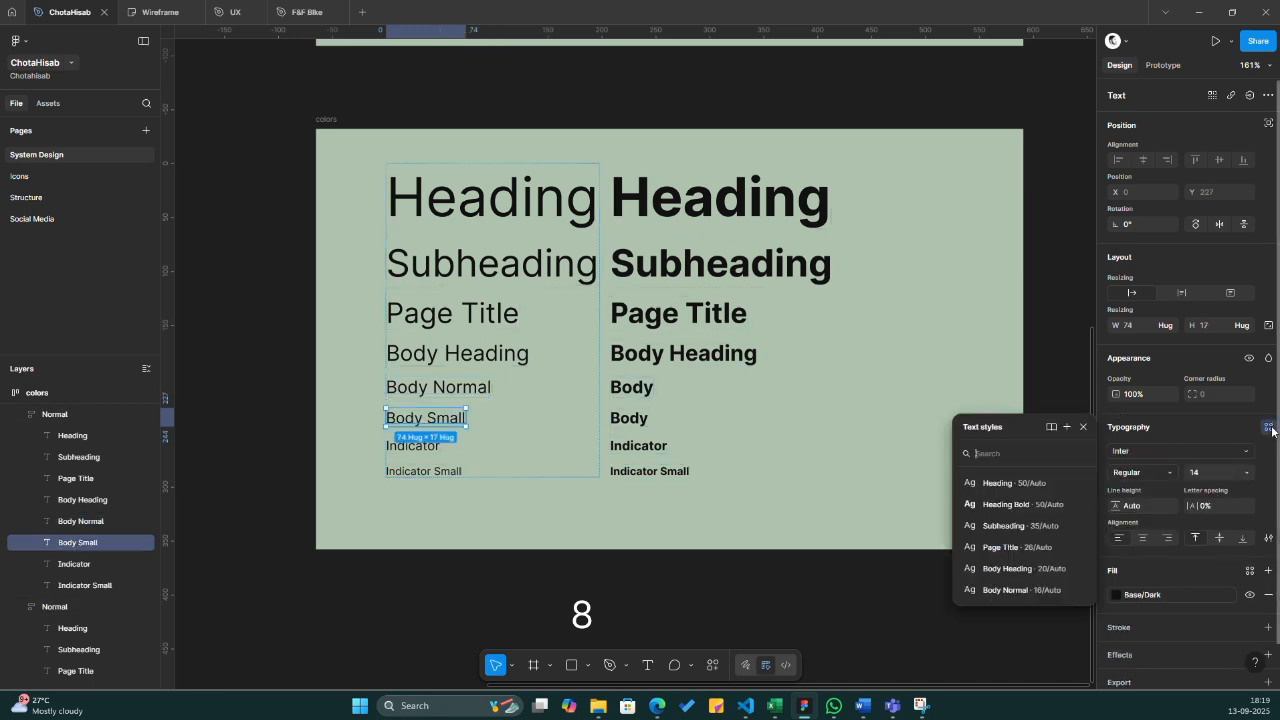
pyautogui.click(1065, 426)
pyautogui.write('B')
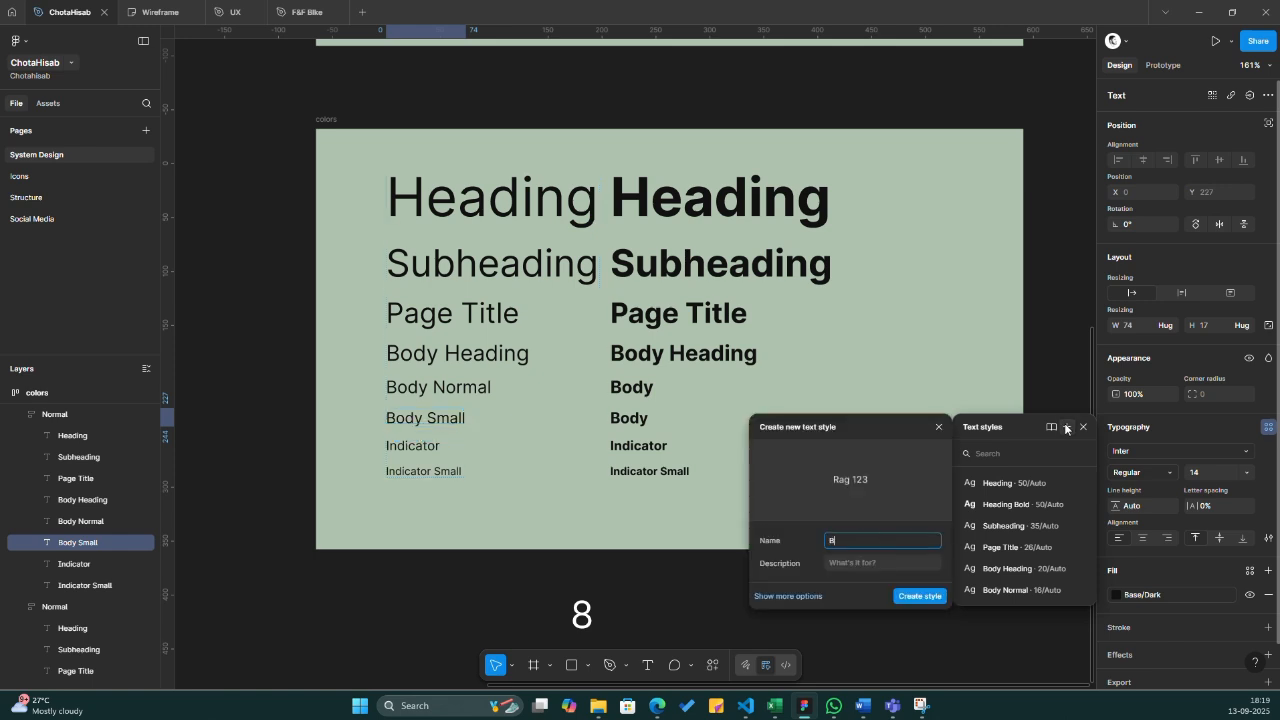
pyautogui.write('ody Small')
pyautogui.press('Return')
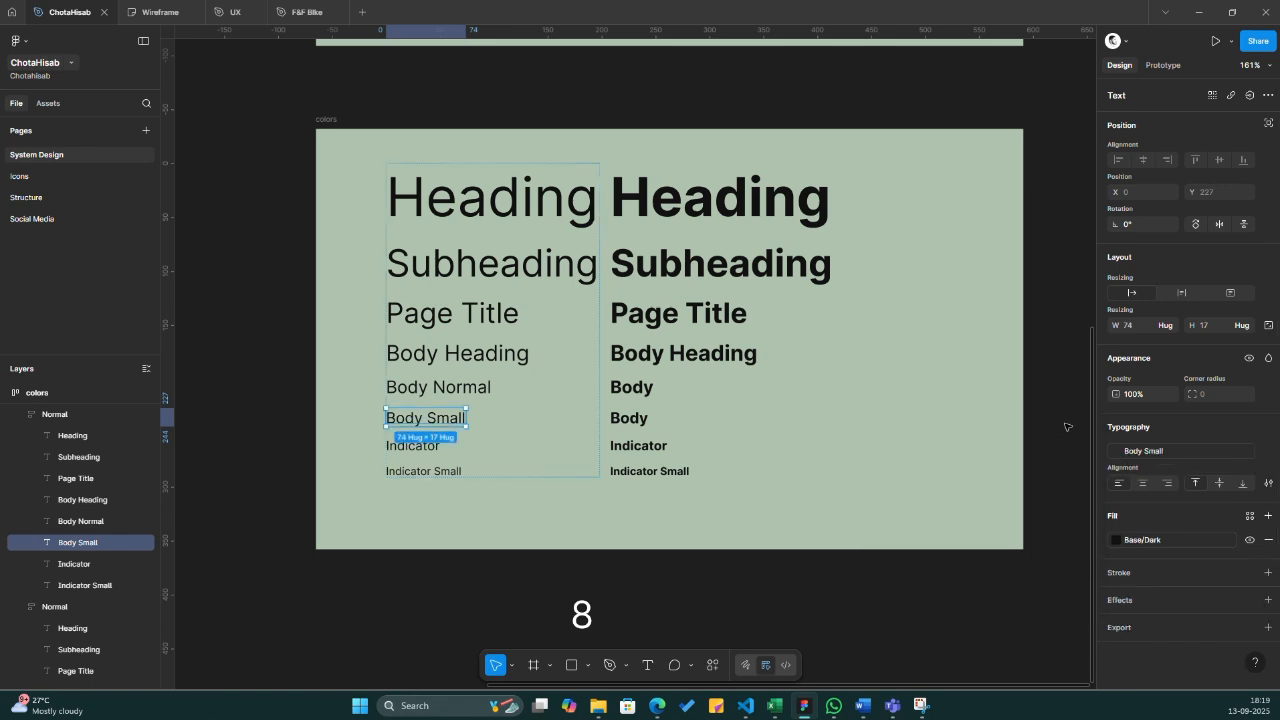
# - Create a text style named "Indicator" from the regular-weight Indicator text
pyautogui.click(392, 448)
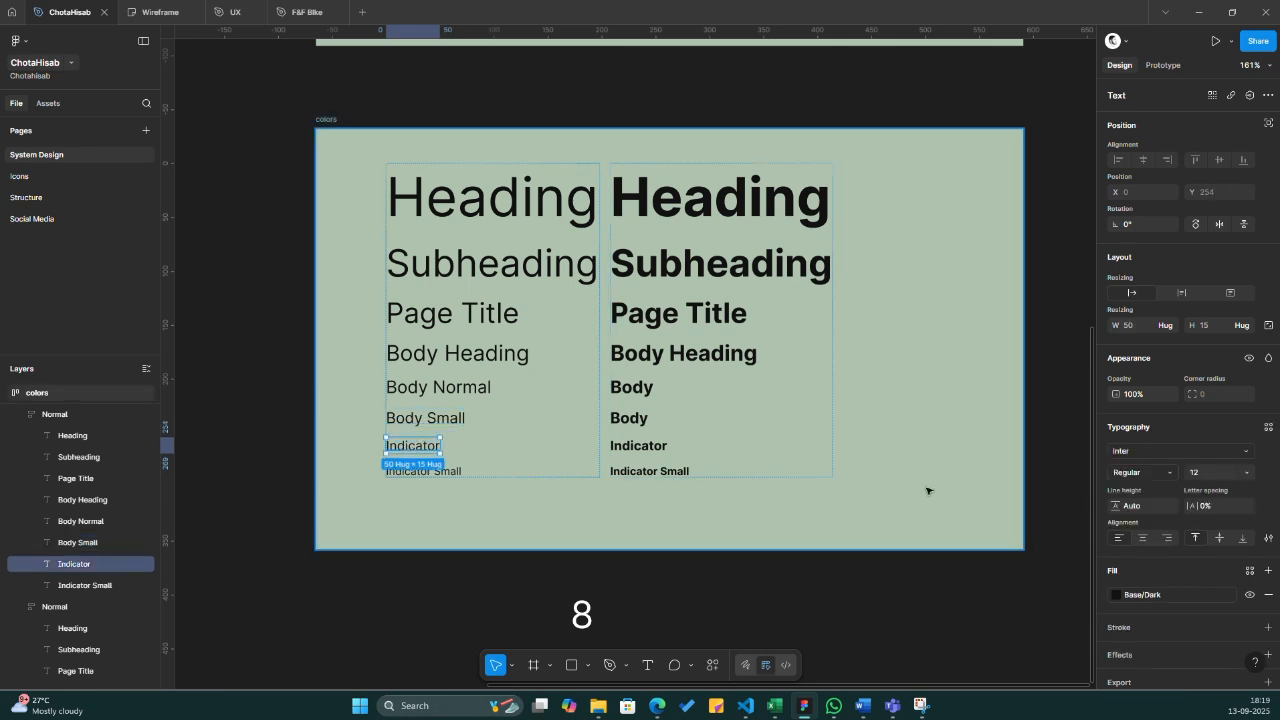
pyautogui.click(1268, 427)
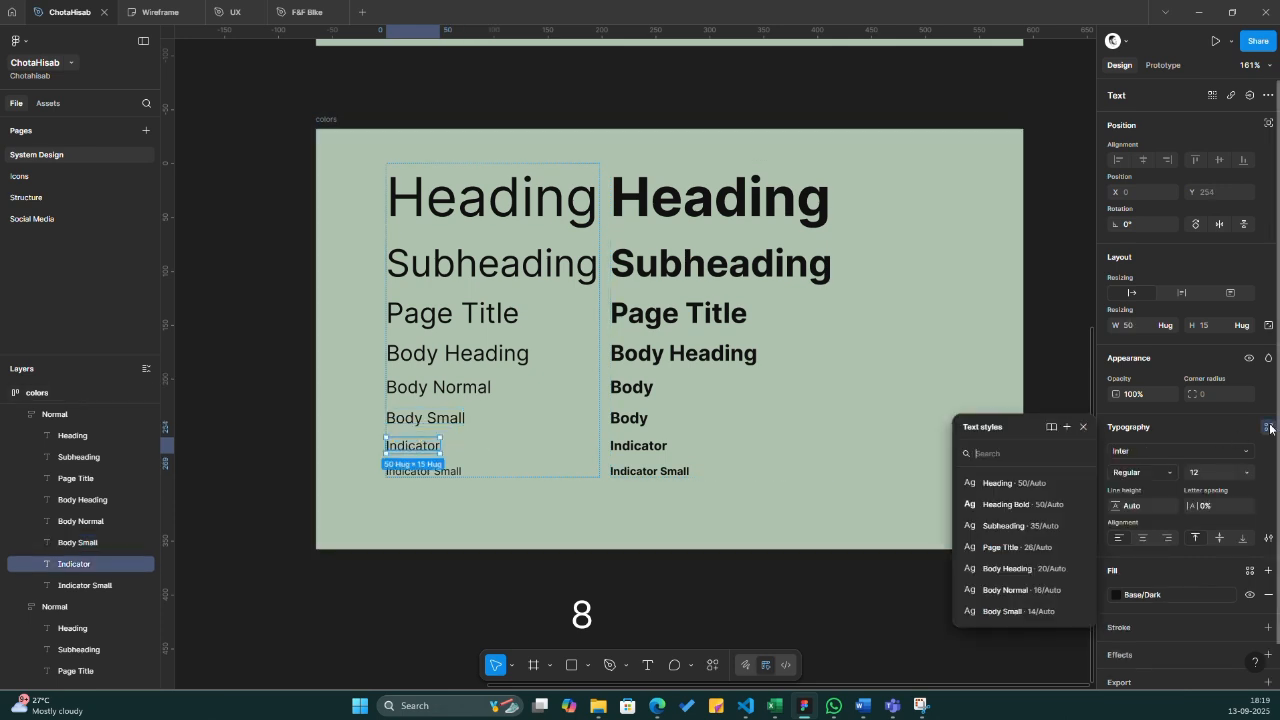
pyautogui.click(1068, 427)
pyautogui.write('In')
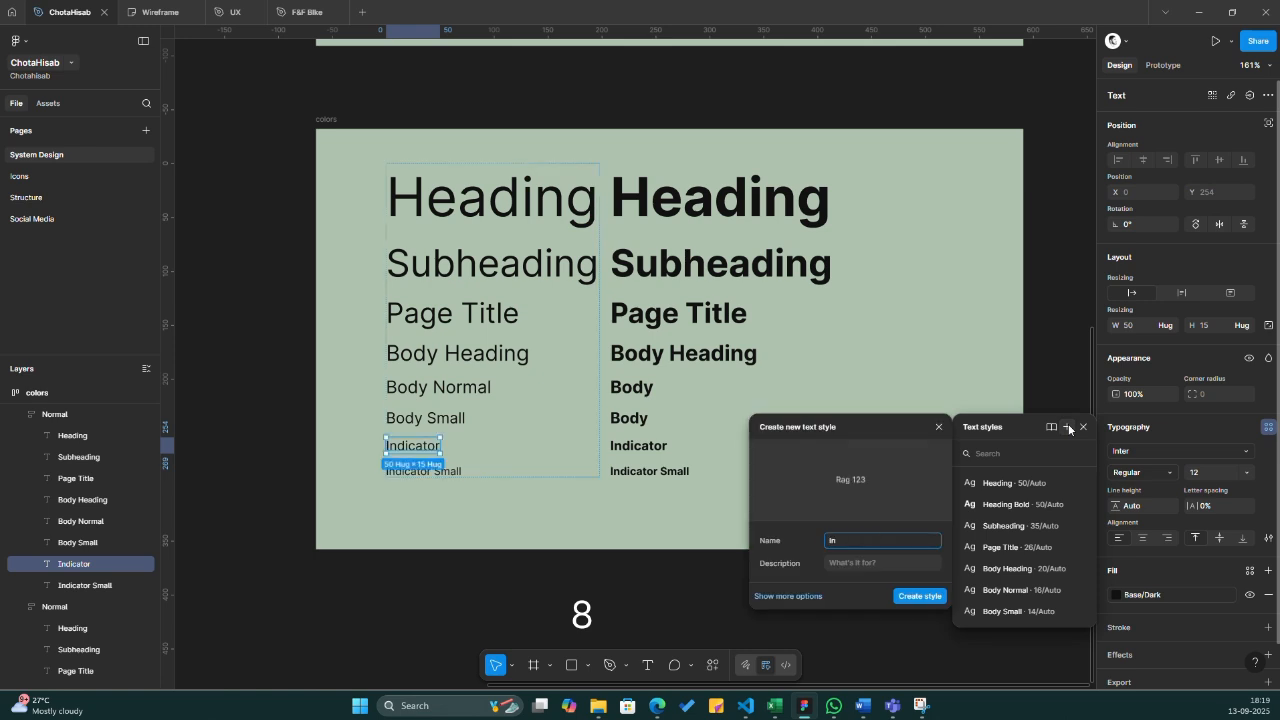
pyautogui.write('dicator')
pyautogui.press('Return')
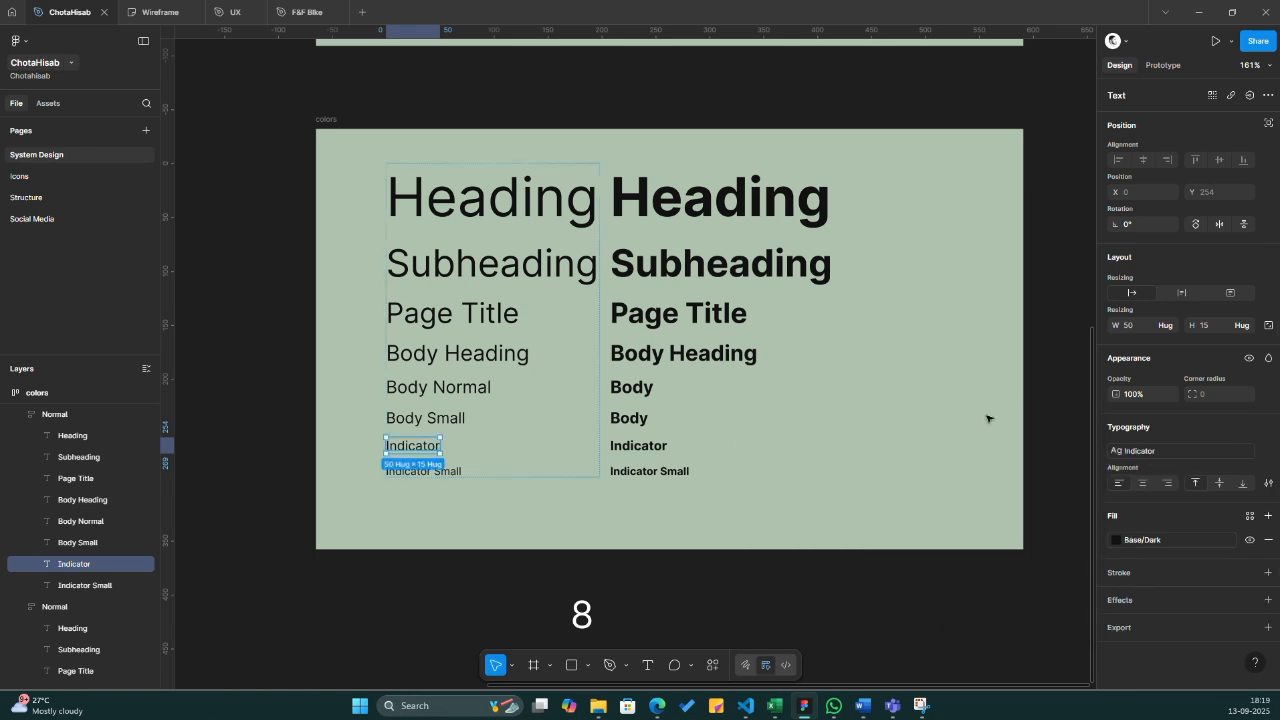
# - Create a text style named "Indicator Small" from the regular-weight Indicator Small text
pyautogui.click(460, 471)
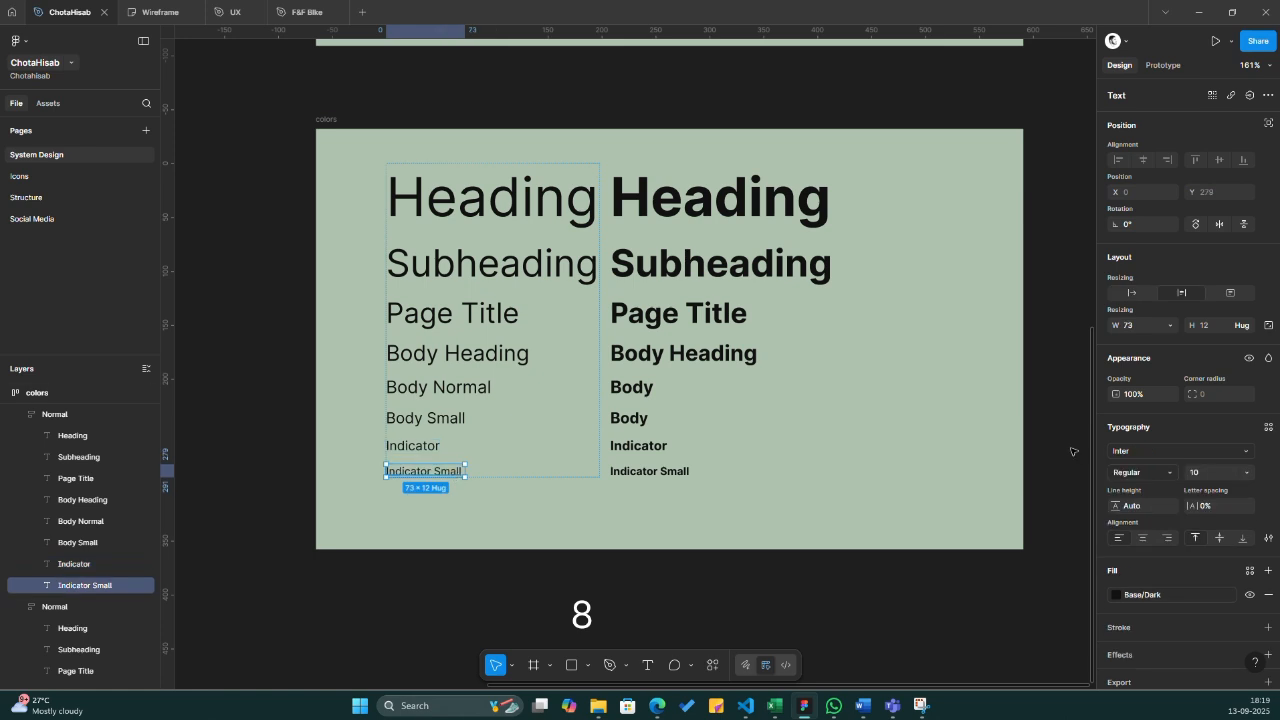
pyautogui.click(1268, 427)
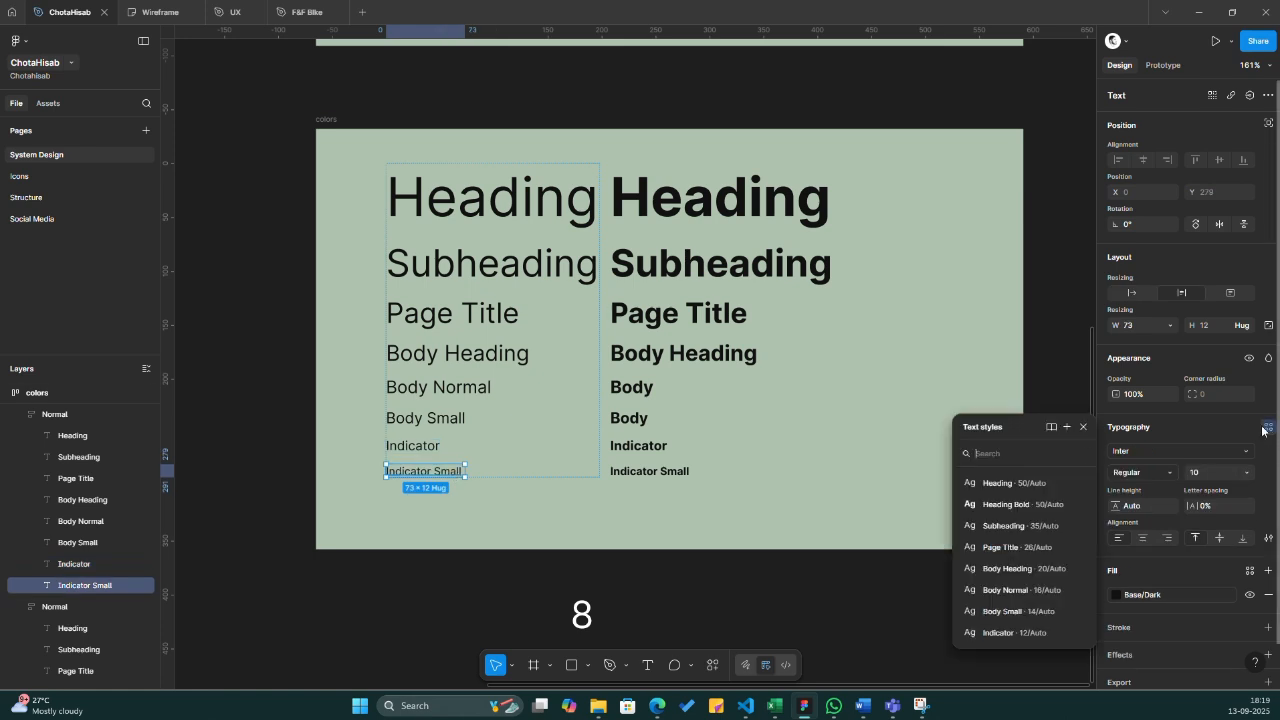
pyautogui.click(1066, 427)
pyautogui.write('In')
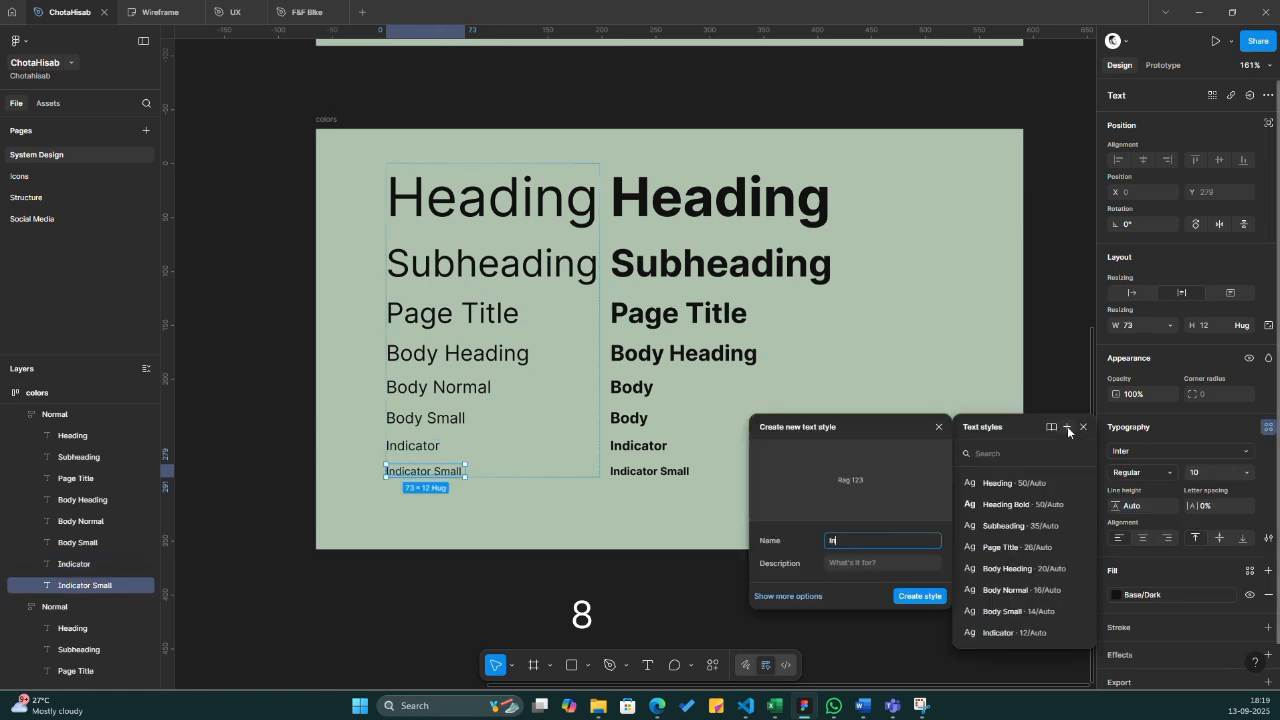
pyautogui.write('dicator Small')
pyautogui.press('Return')
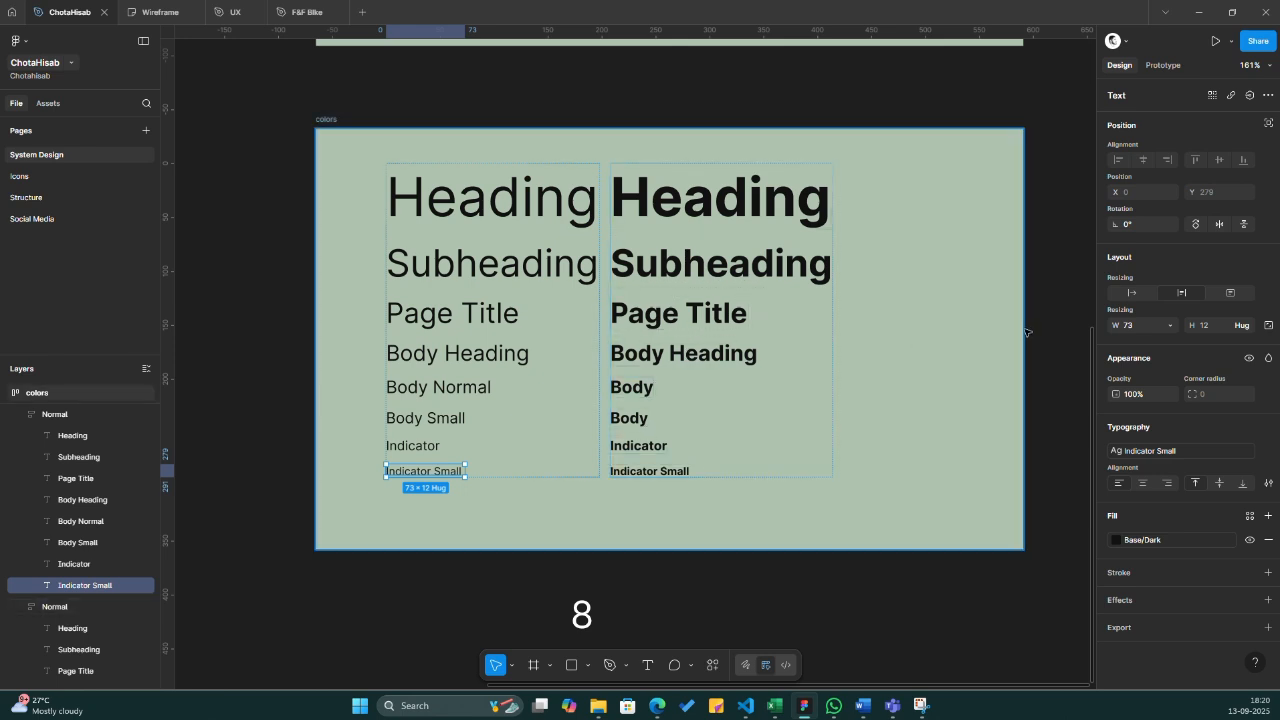
# - Create a text style named "Subheading Bold" from the bold Subheading text
pyautogui.click(669, 275)
pyautogui.click(669, 275)
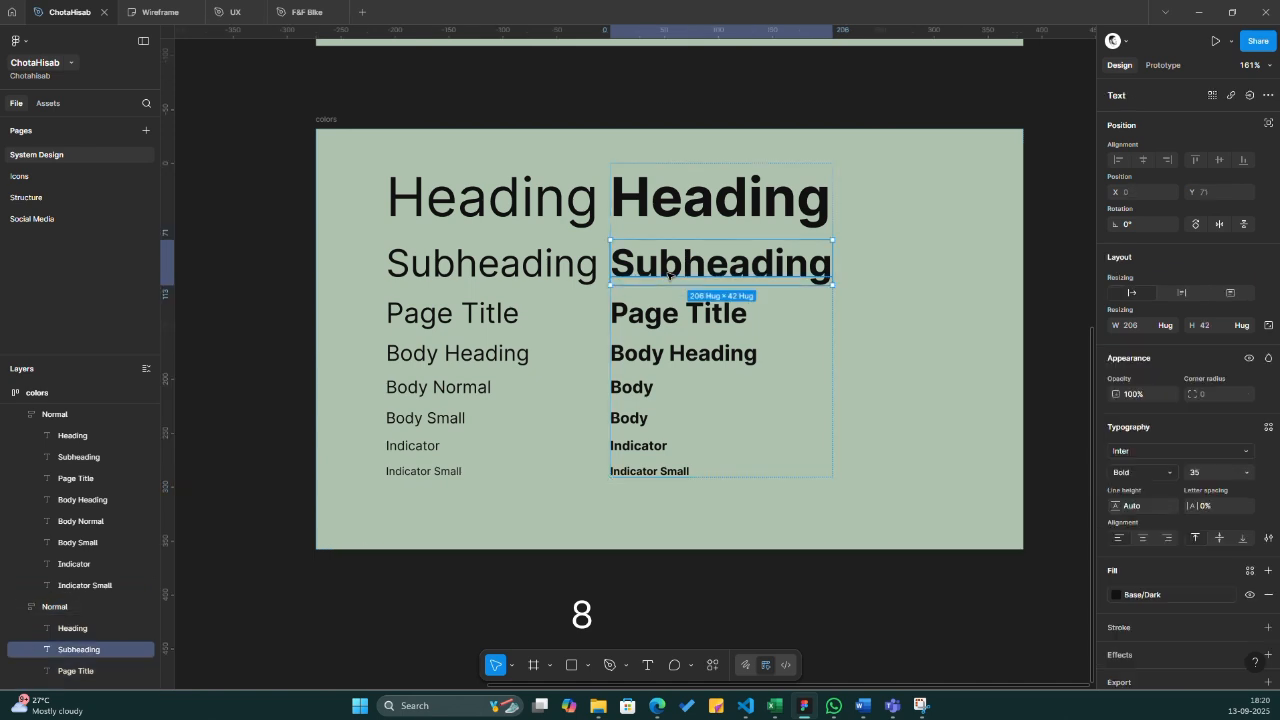
pyautogui.doubleClick(507, 268)
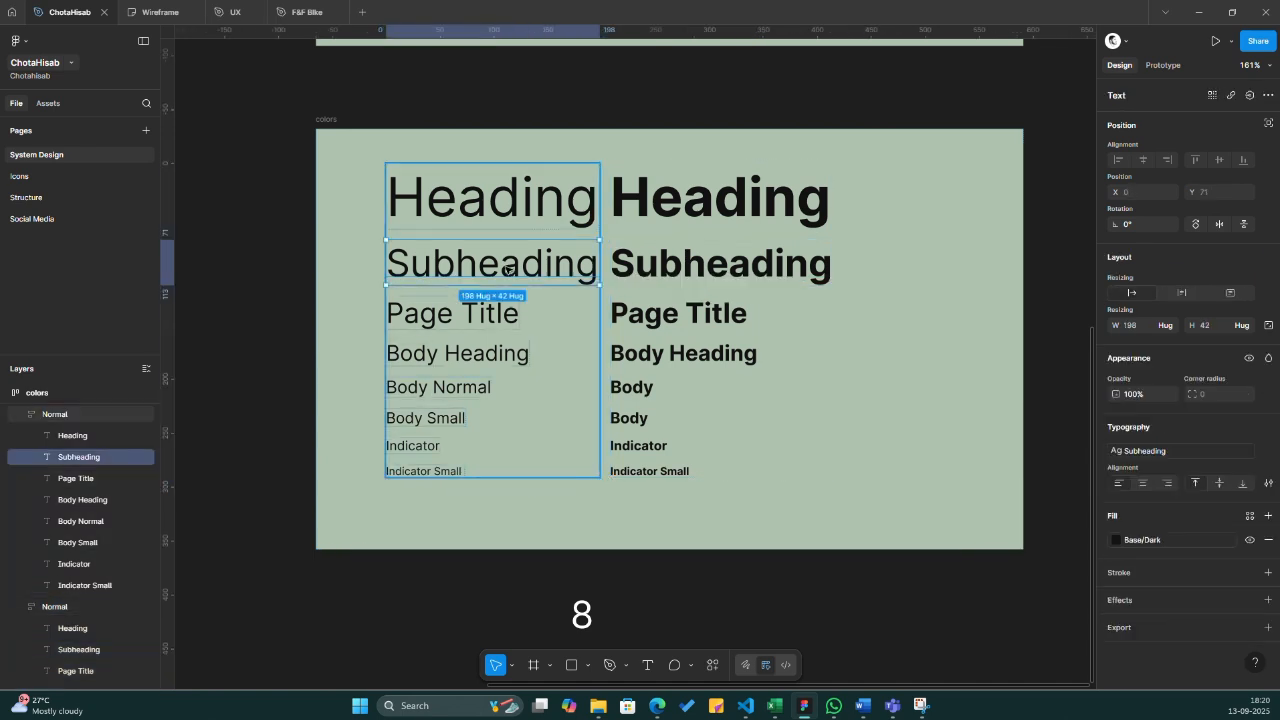
pyautogui.click(728, 210)
pyautogui.click(730, 213)
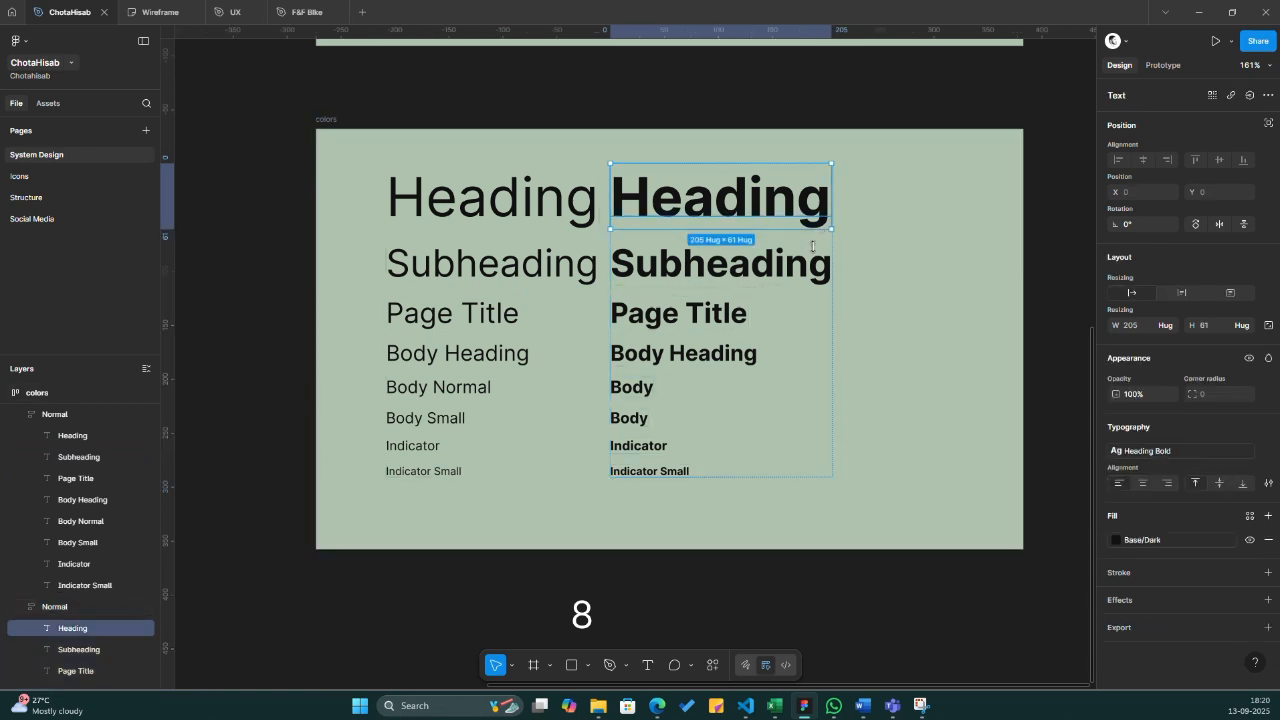
pyautogui.click(799, 283)
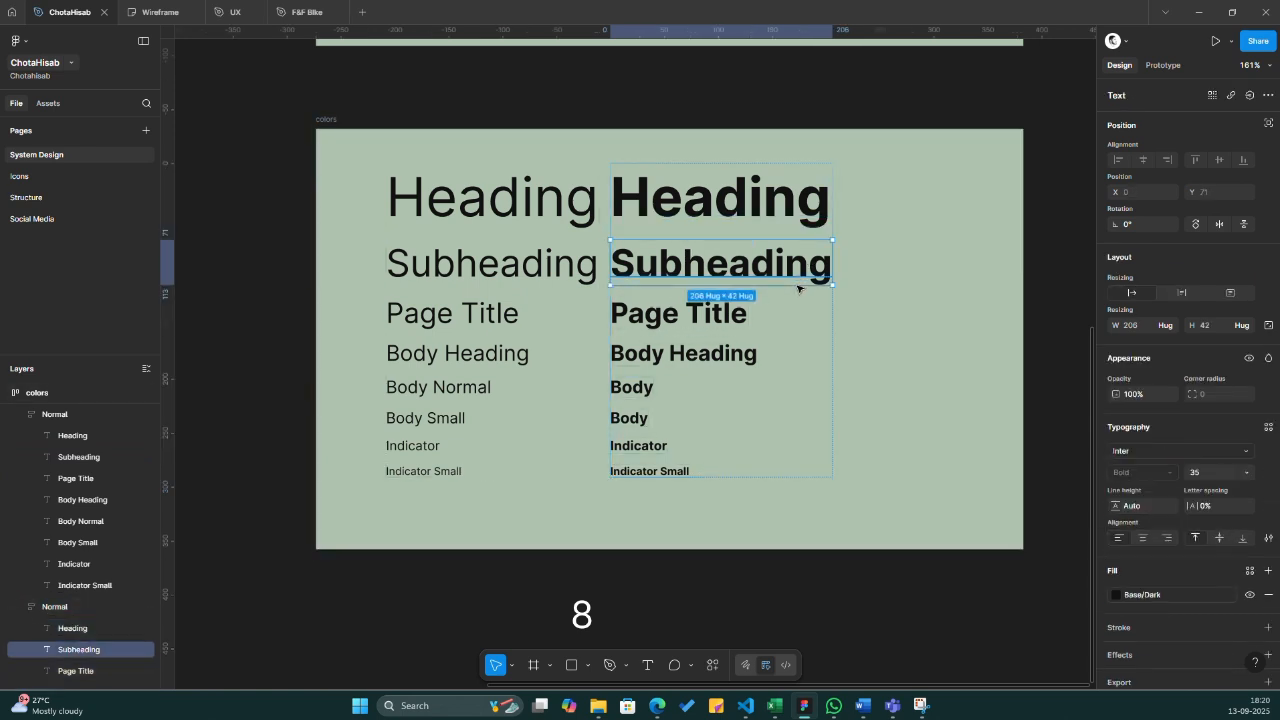
pyautogui.click(1267, 427)
pyautogui.click(1068, 428)
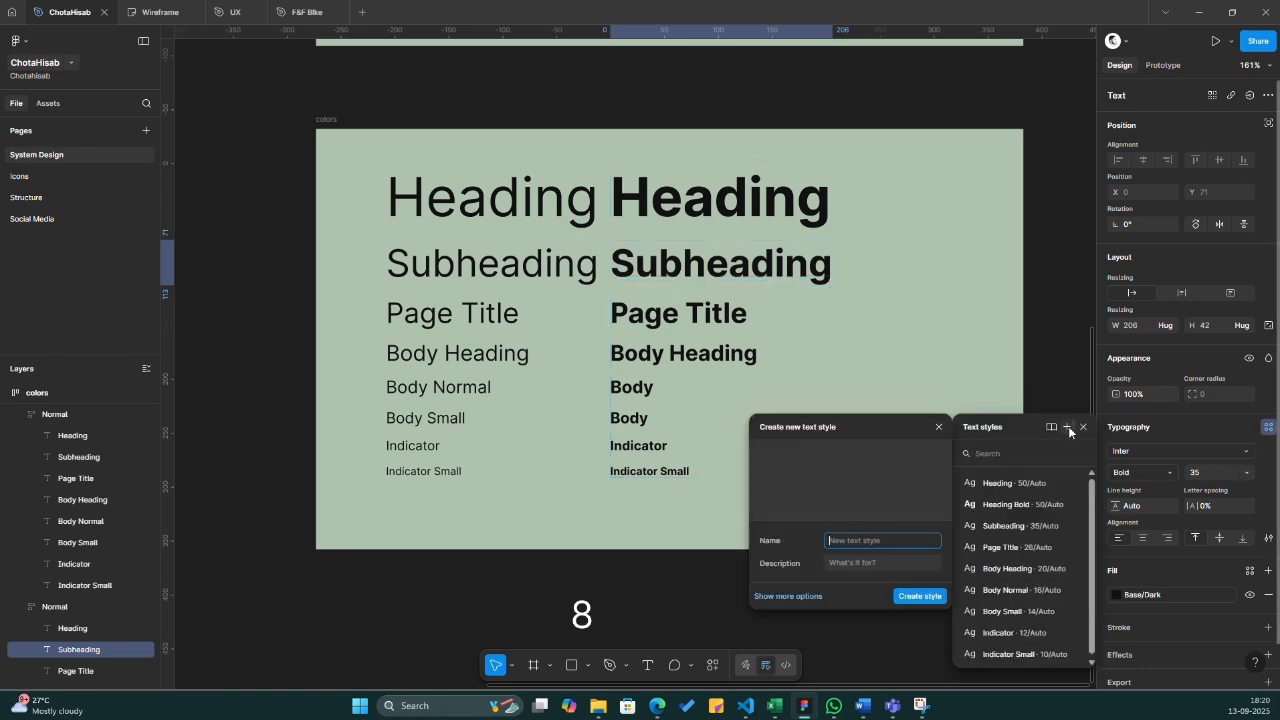
pyautogui.write('Sub')
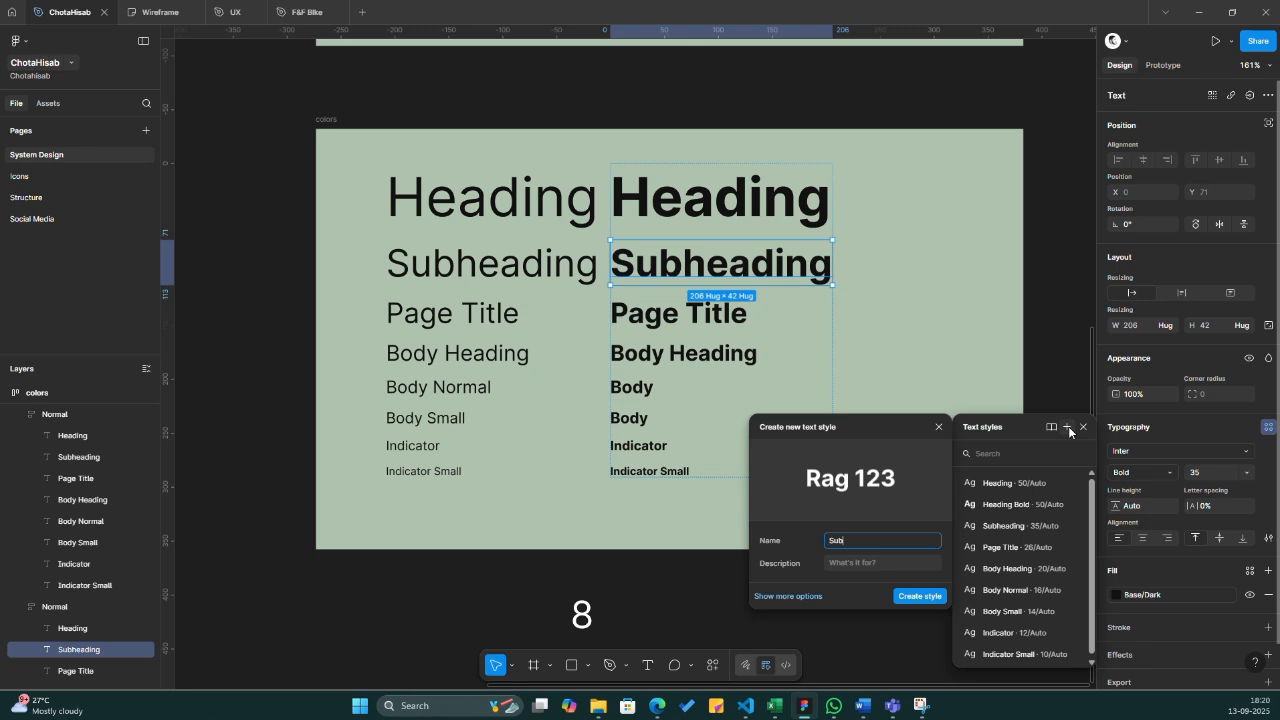
pyautogui.write('heading Bold')
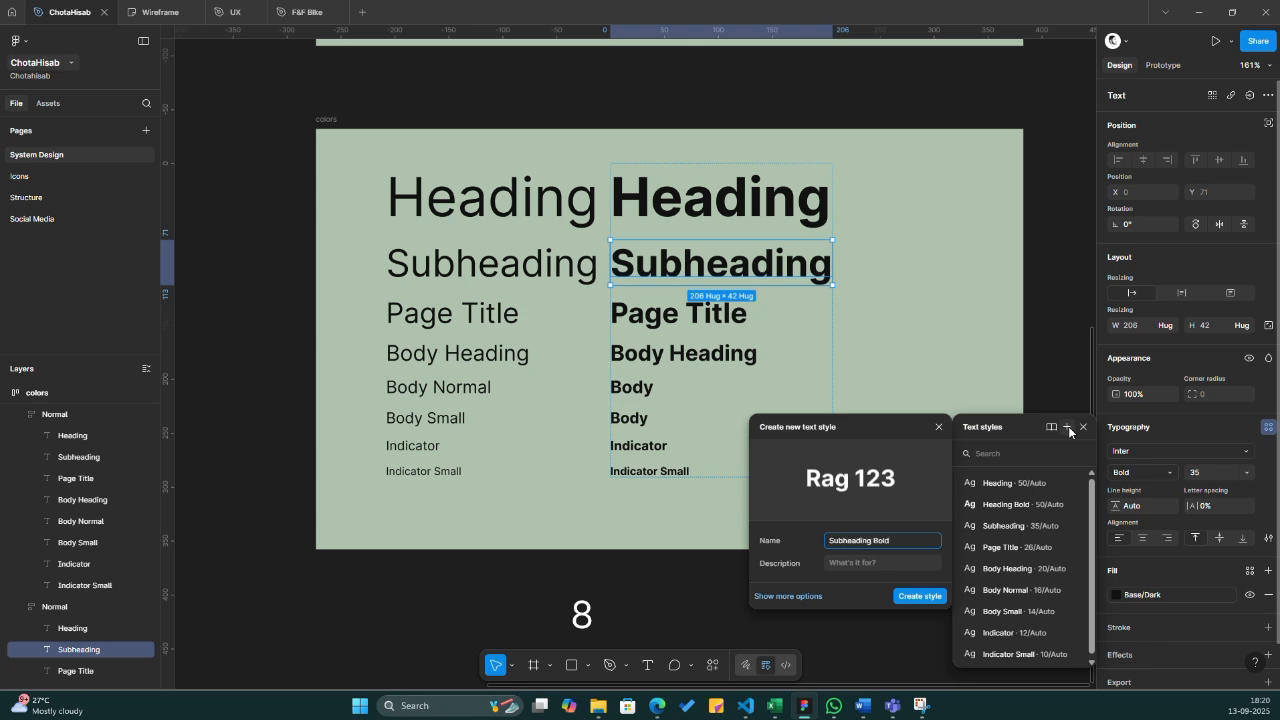
pyautogui.click(919, 596)
pyautogui.click(888, 606)
pyautogui.hotkey('shift', '1')
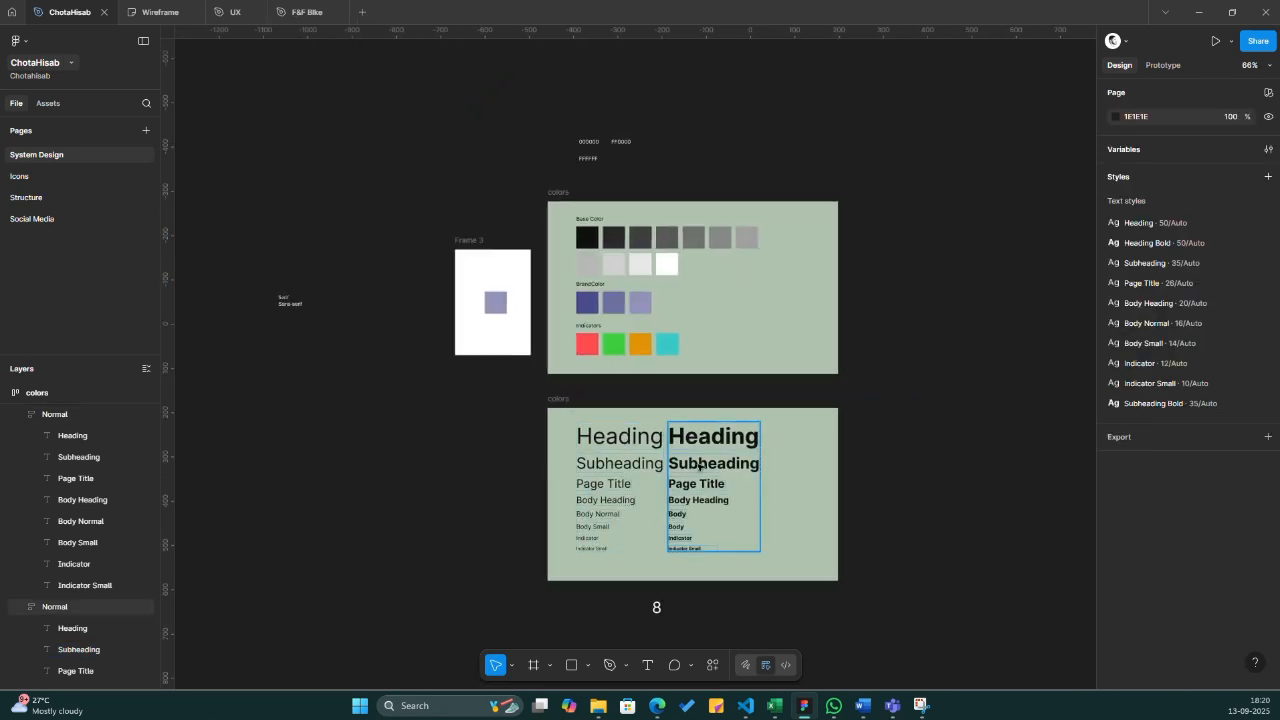
pyautogui.click(559, 193)
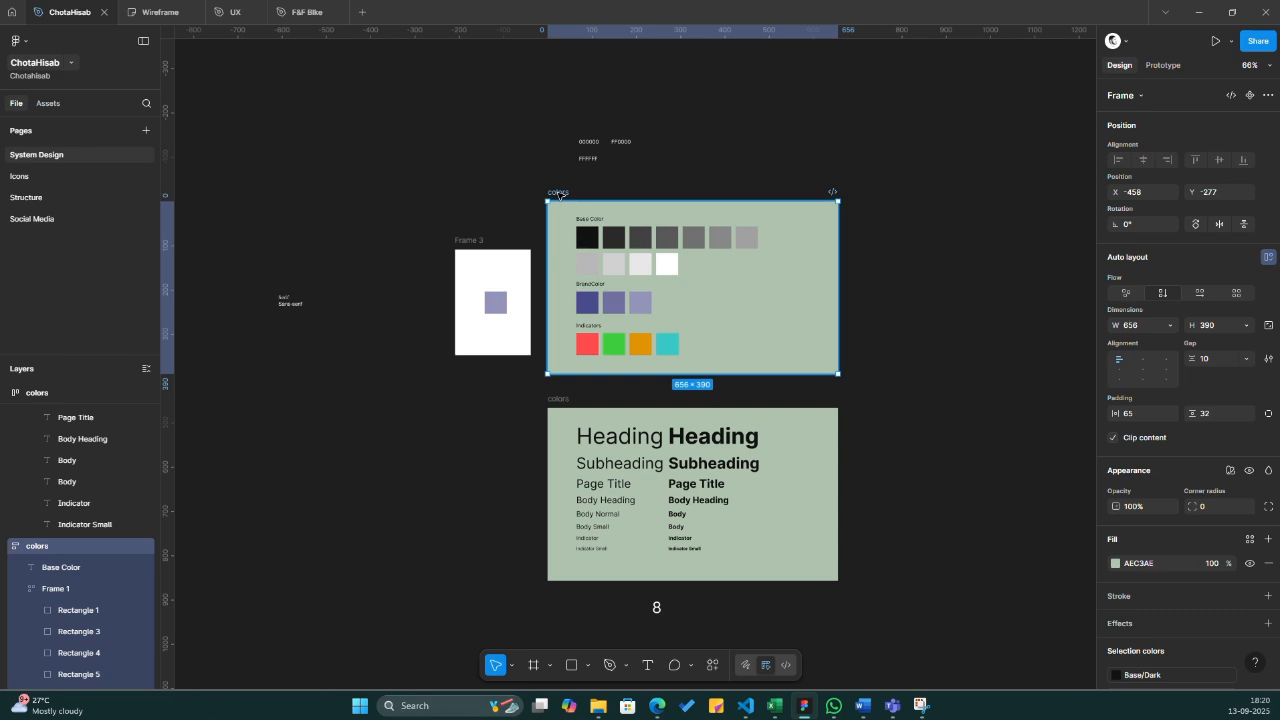
pyautogui.click(558, 399)
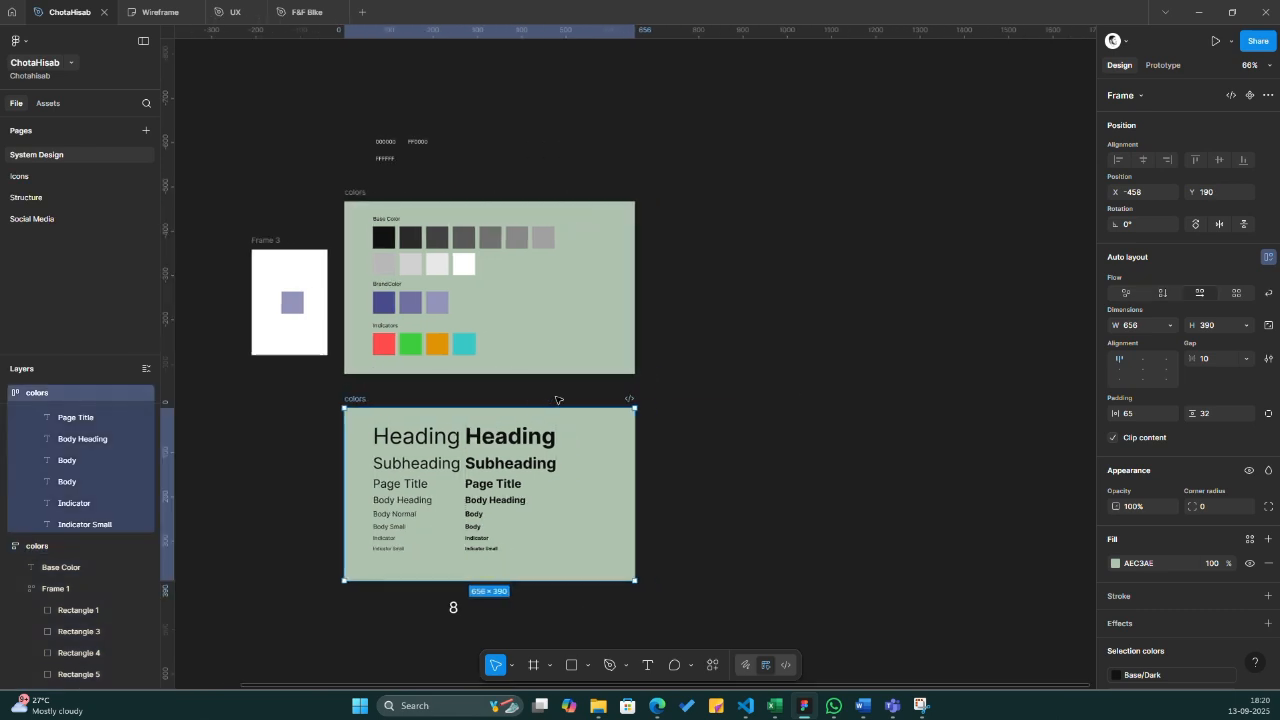
pyautogui.hscroll(5, 583, 407)
pyautogui.click(581, 407)
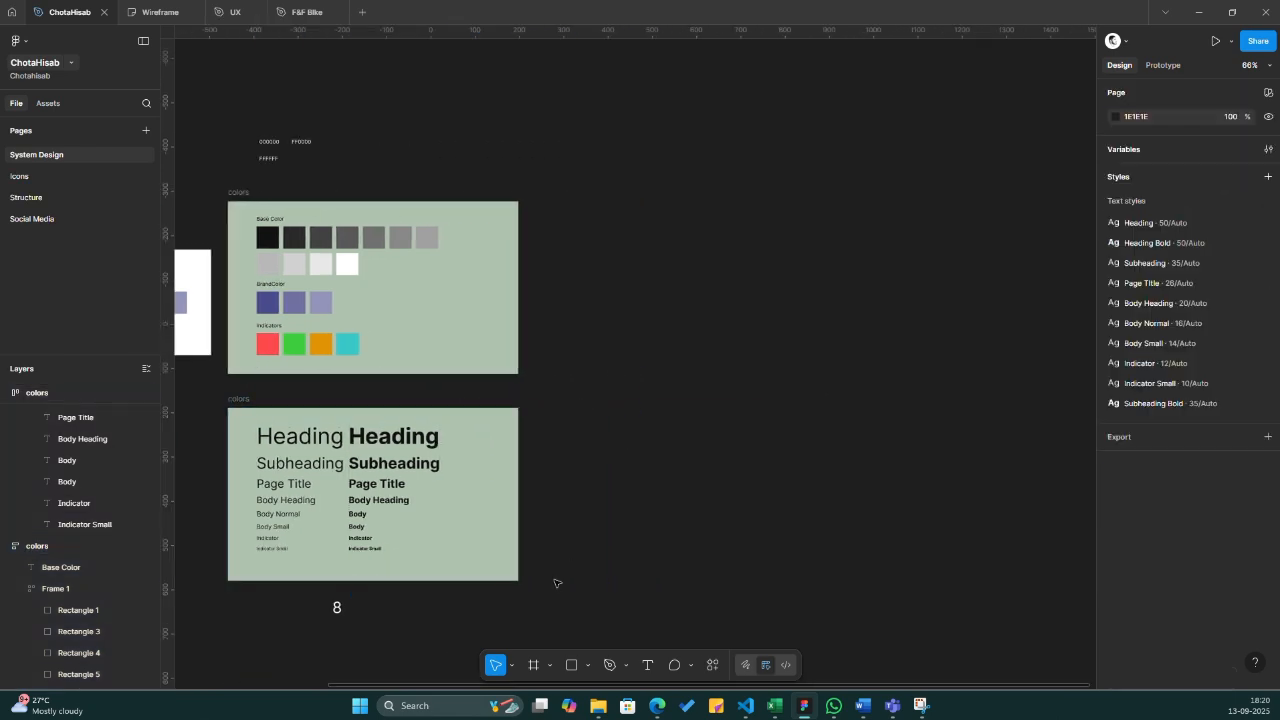
pyautogui.click(535, 666)
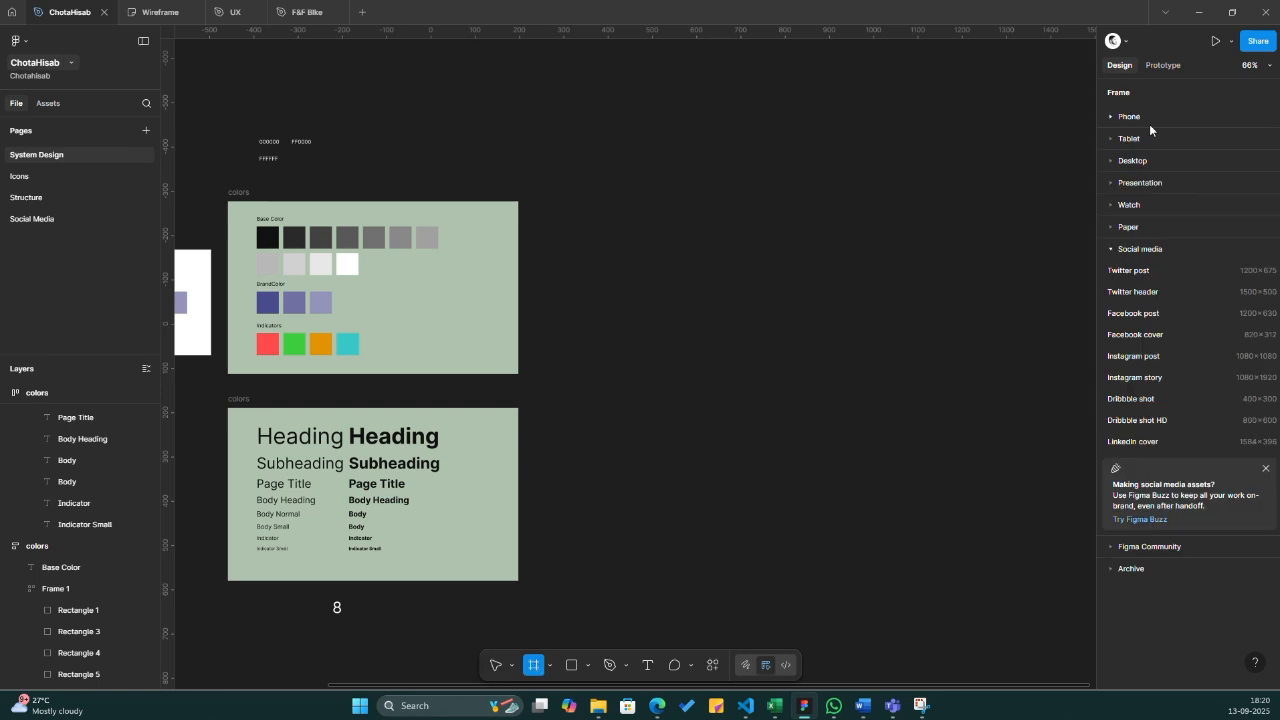
pyautogui.click(1110, 116)
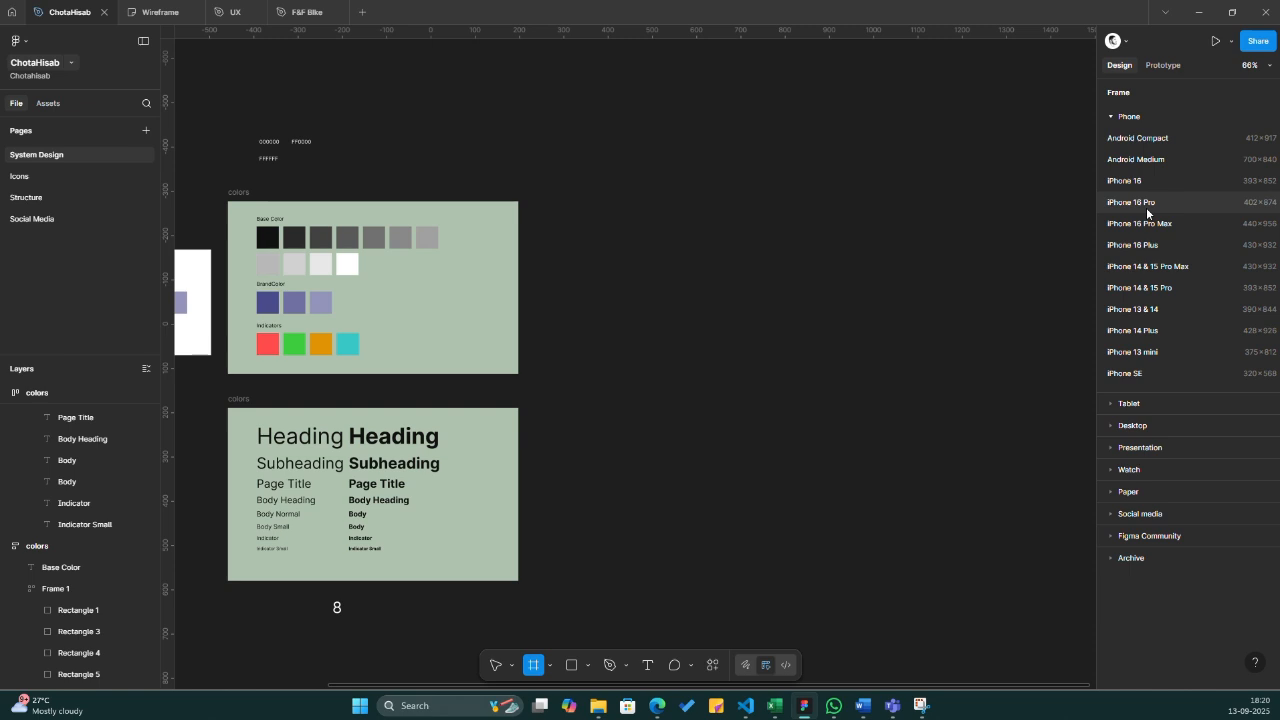
pyautogui.moveTo(664, 192); pyautogui.dragTo(822, 450)
pyautogui.click(871, 371)
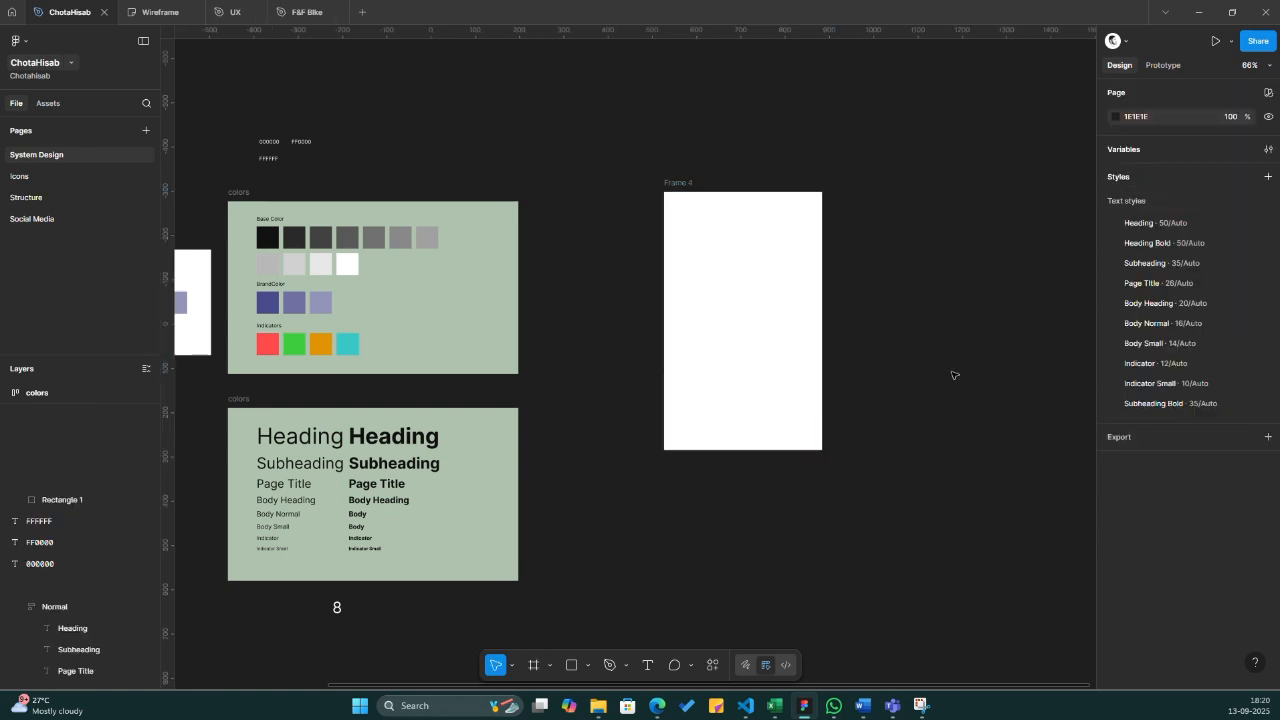
pyautogui.click(678, 184)
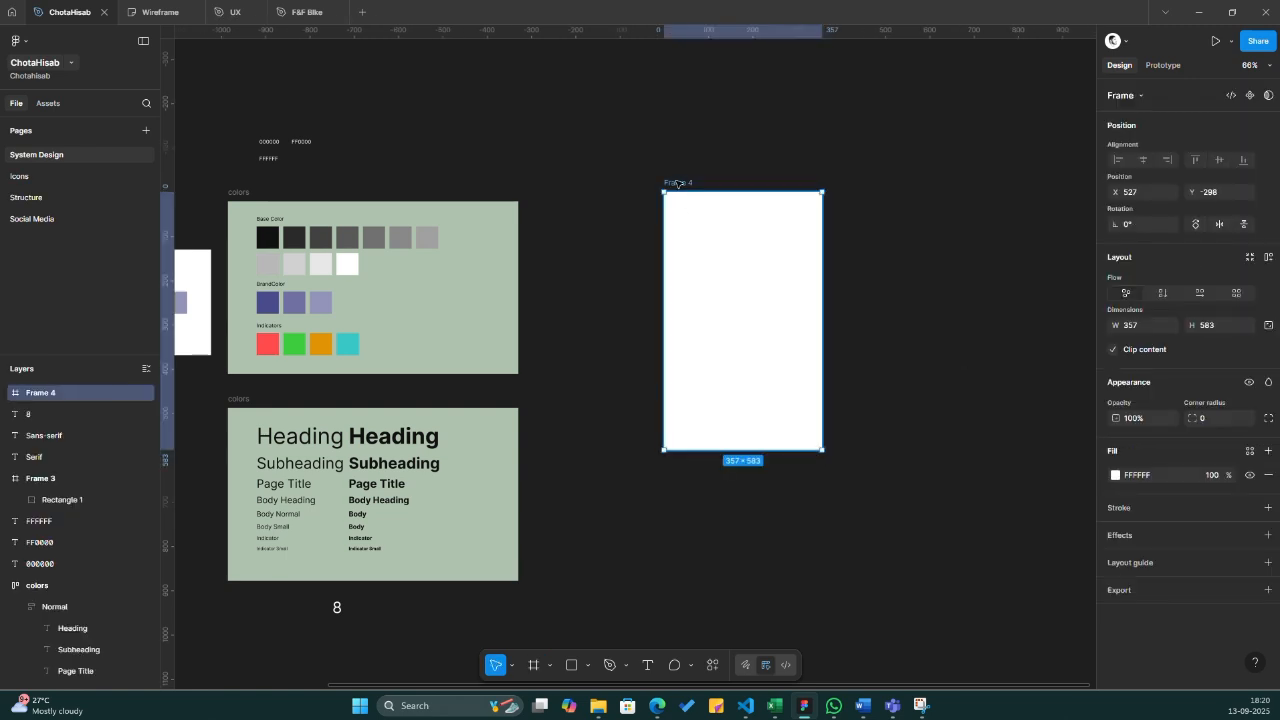
pyautogui.press('Delete')
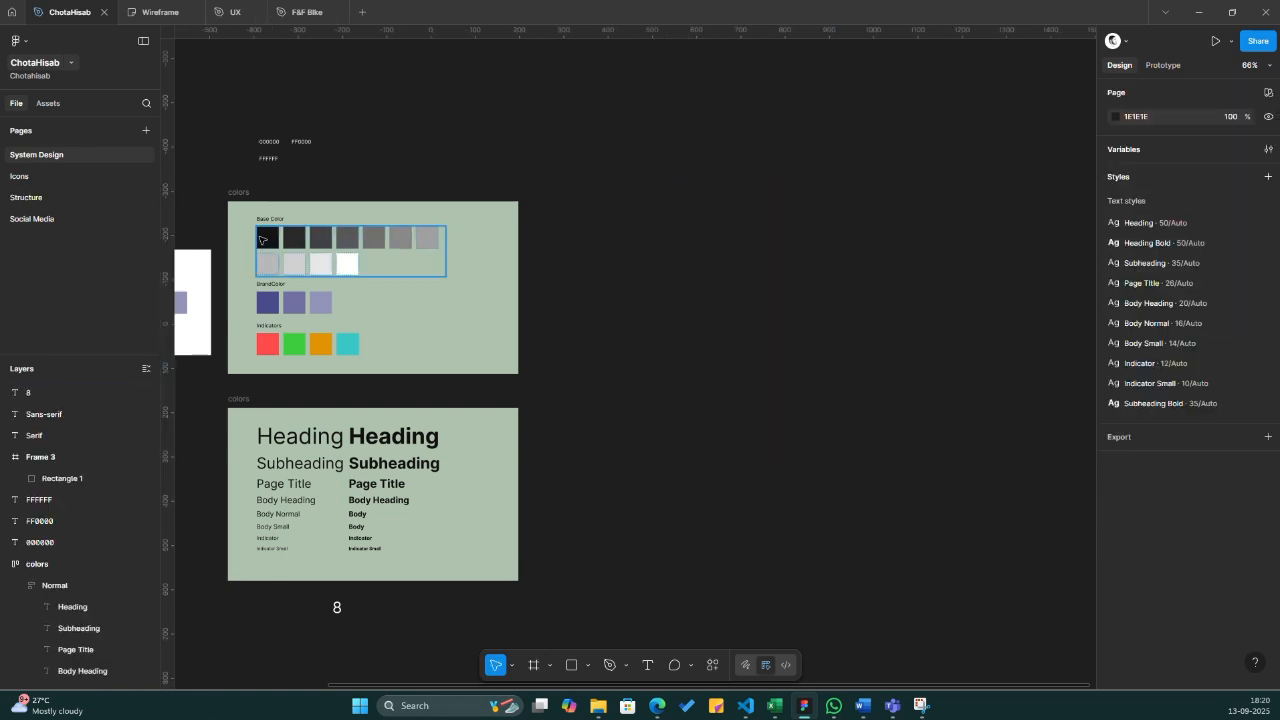
# - On the Structure page, apply the Base/Surface colour style to the Sign in Page frame's fill
pyautogui.click(60, 196)
pyautogui.scroll(4, 414, 371)
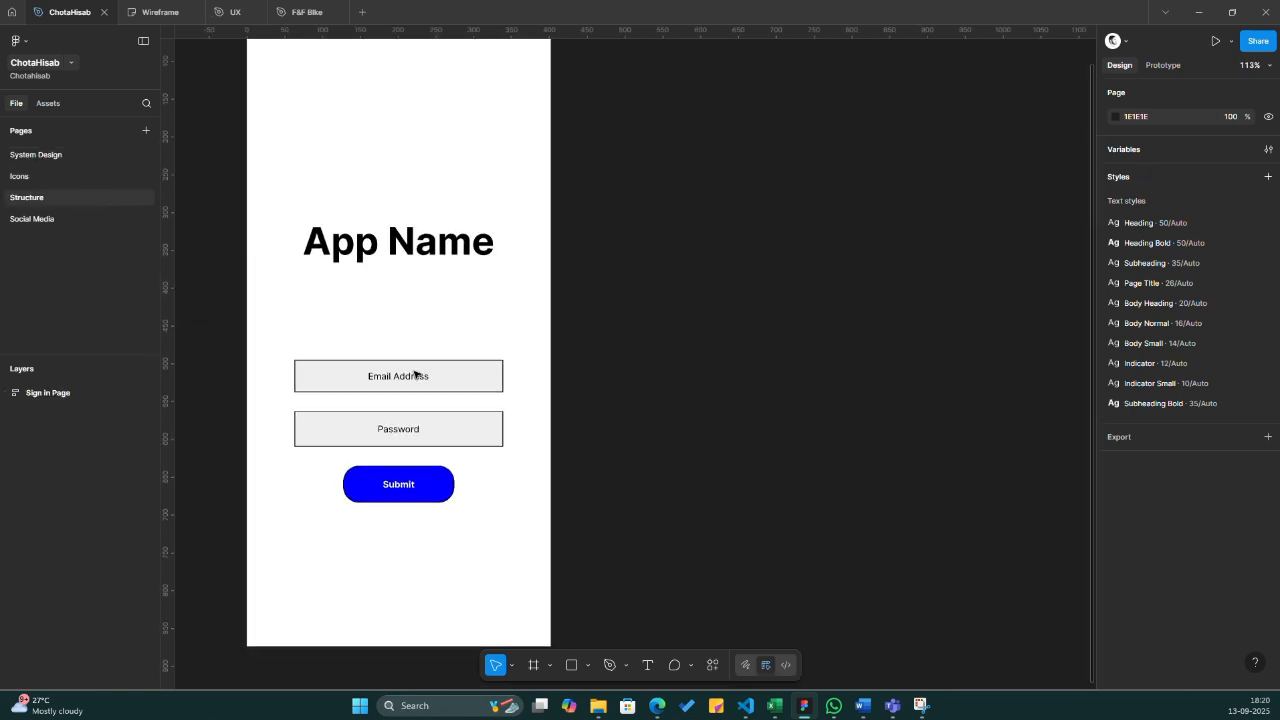
pyautogui.hscroll(-2, 414, 371)
pyautogui.scroll(-4, 414, 371)
pyautogui.scroll(1, 414, 371)
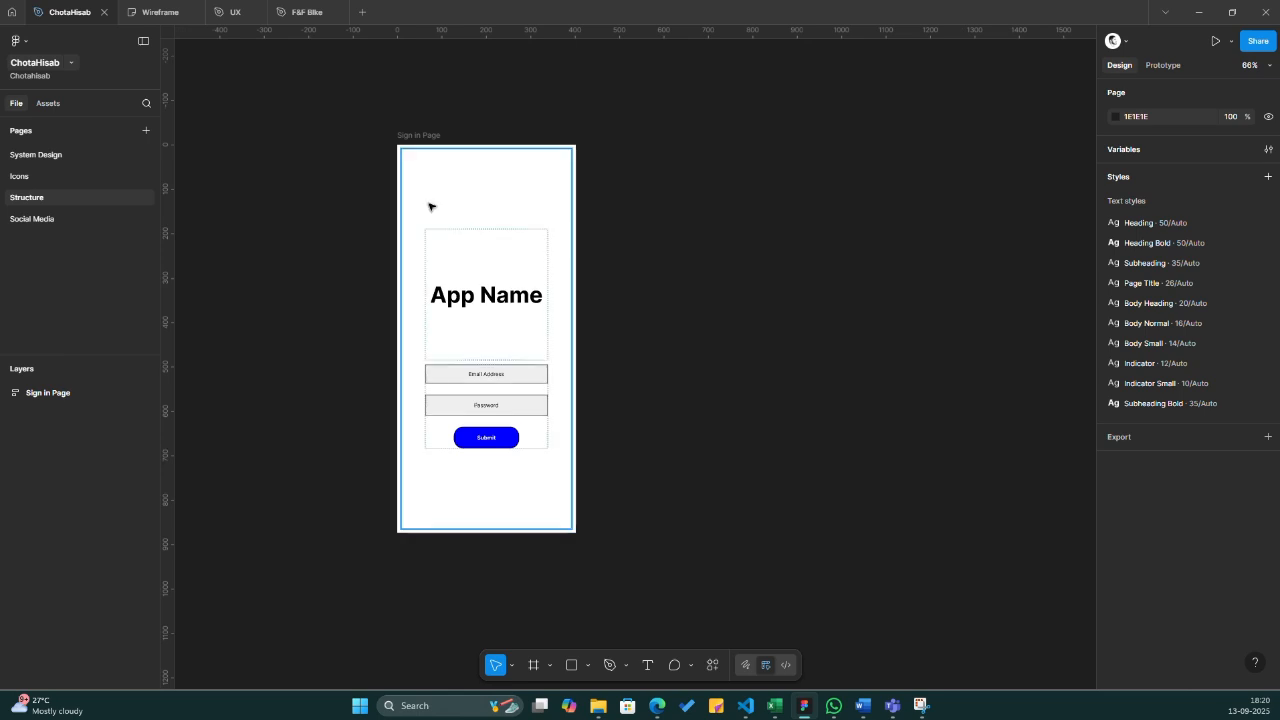
pyautogui.click(421, 137)
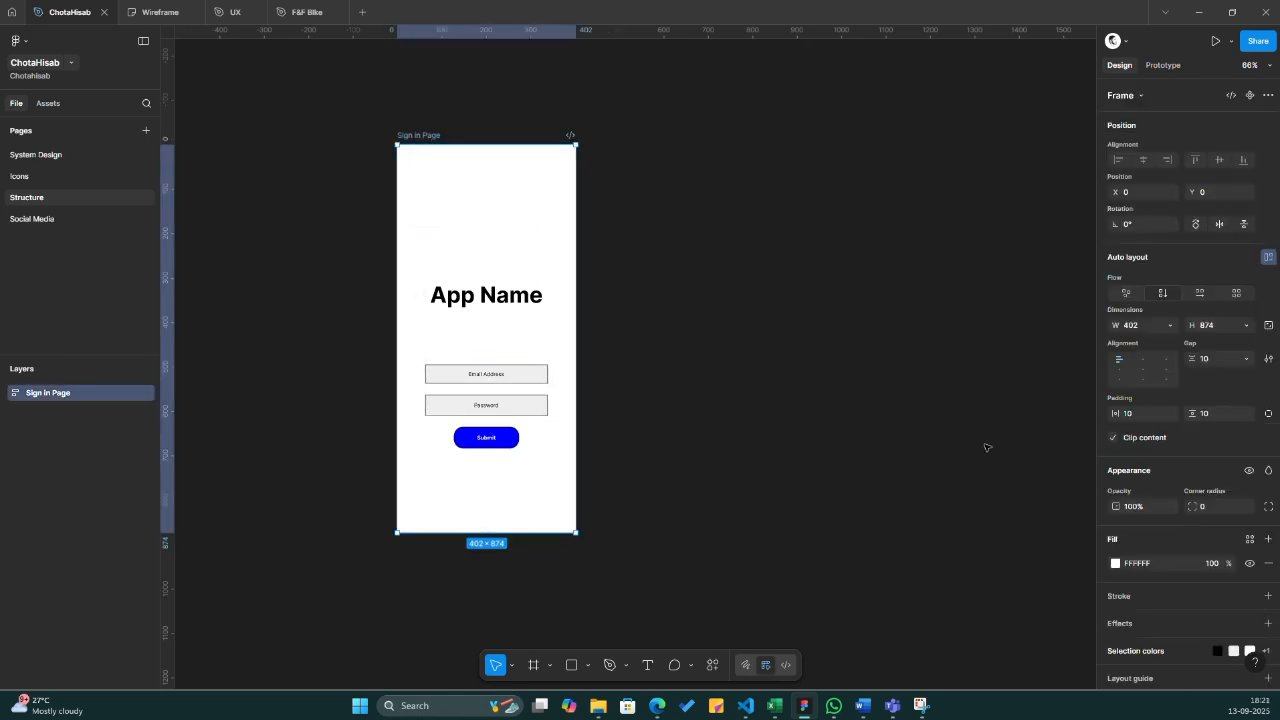
pyautogui.scroll(-1, 1225, 568)
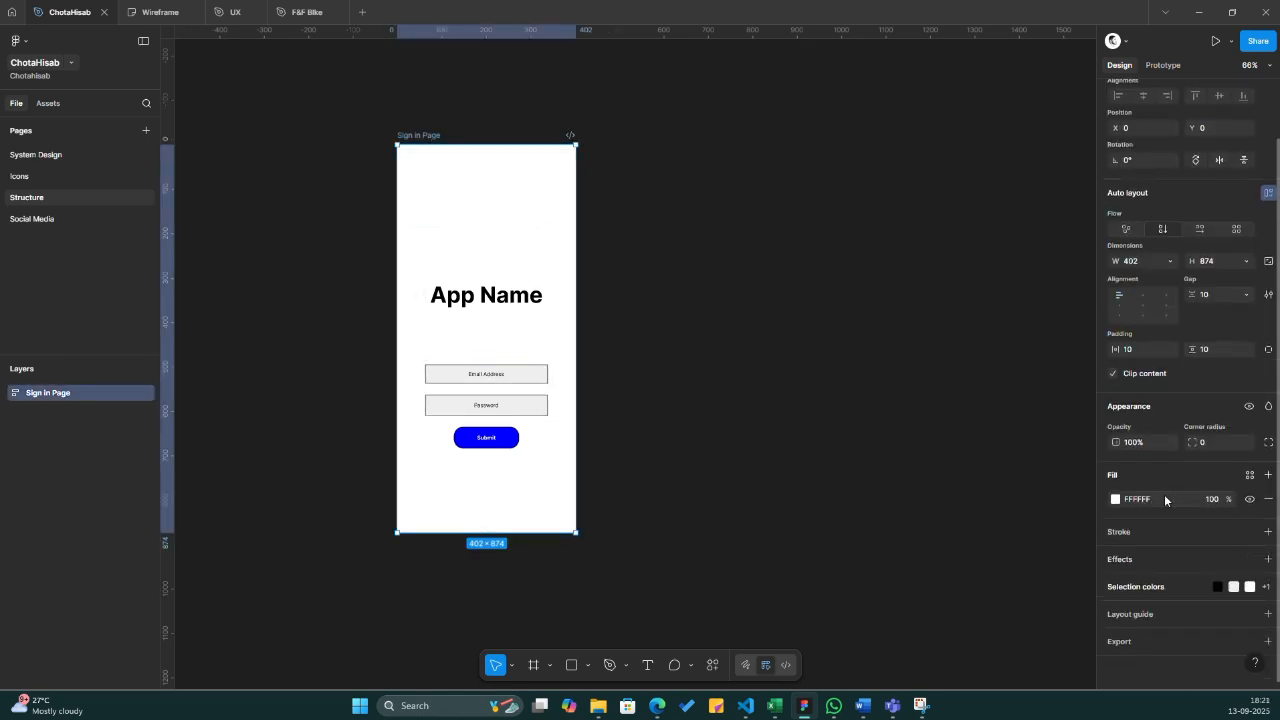
pyautogui.click(1251, 475)
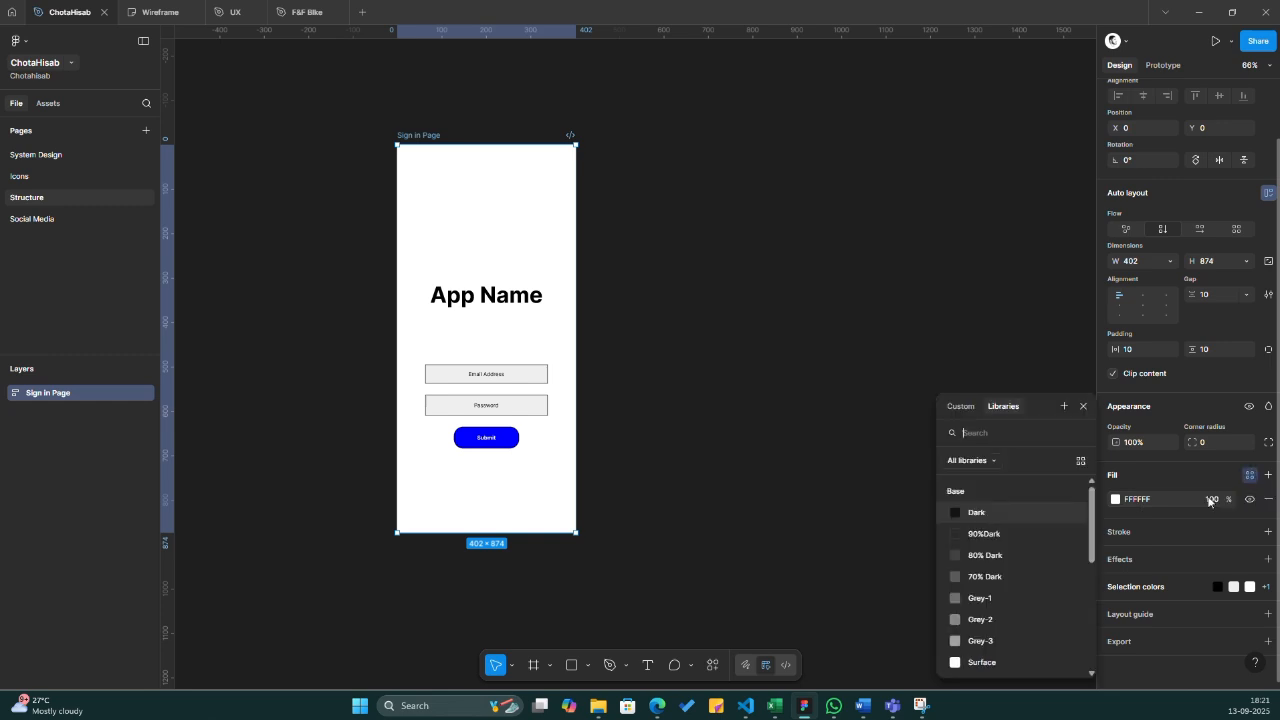
pyautogui.scroll(-1, 1048, 624)
pyautogui.click(994, 614)
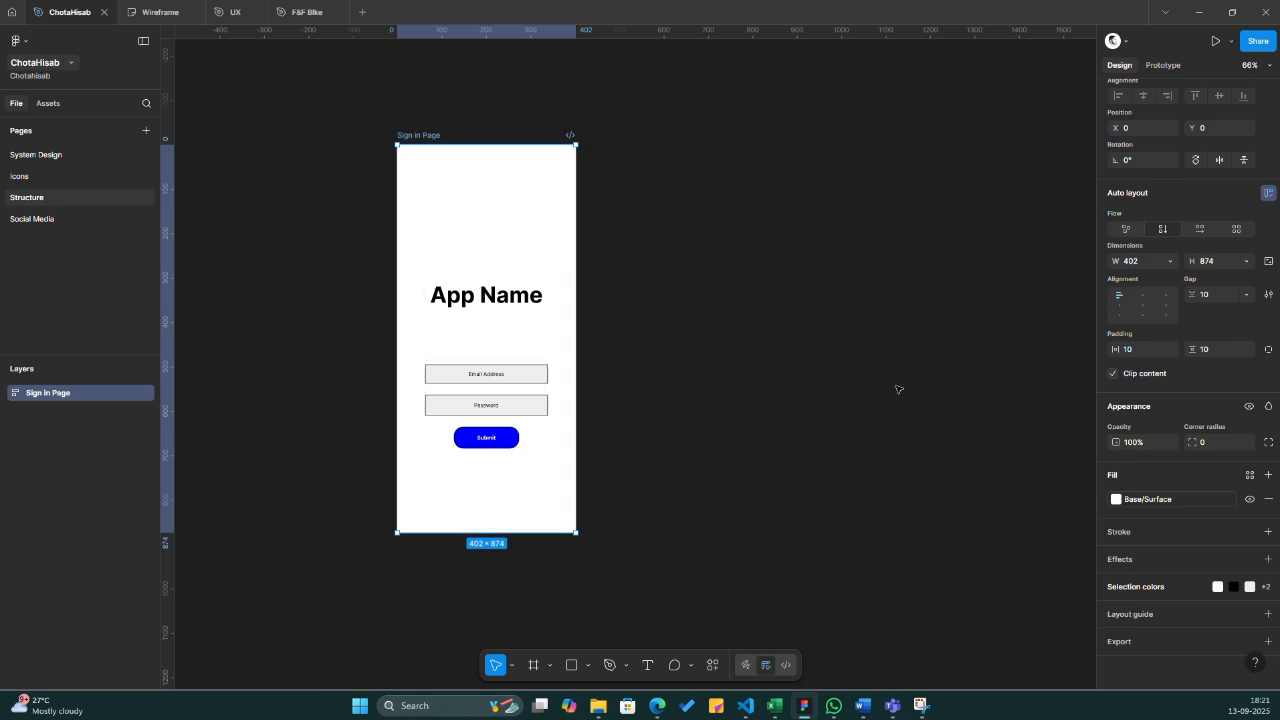
# - Replace the sign-in frame's 000000 selection colour with the Base/Dark style and its EEEEEE colour with Base/Light 1
pyautogui.click(1183, 588)
pyautogui.scroll(-1, 1182, 588)
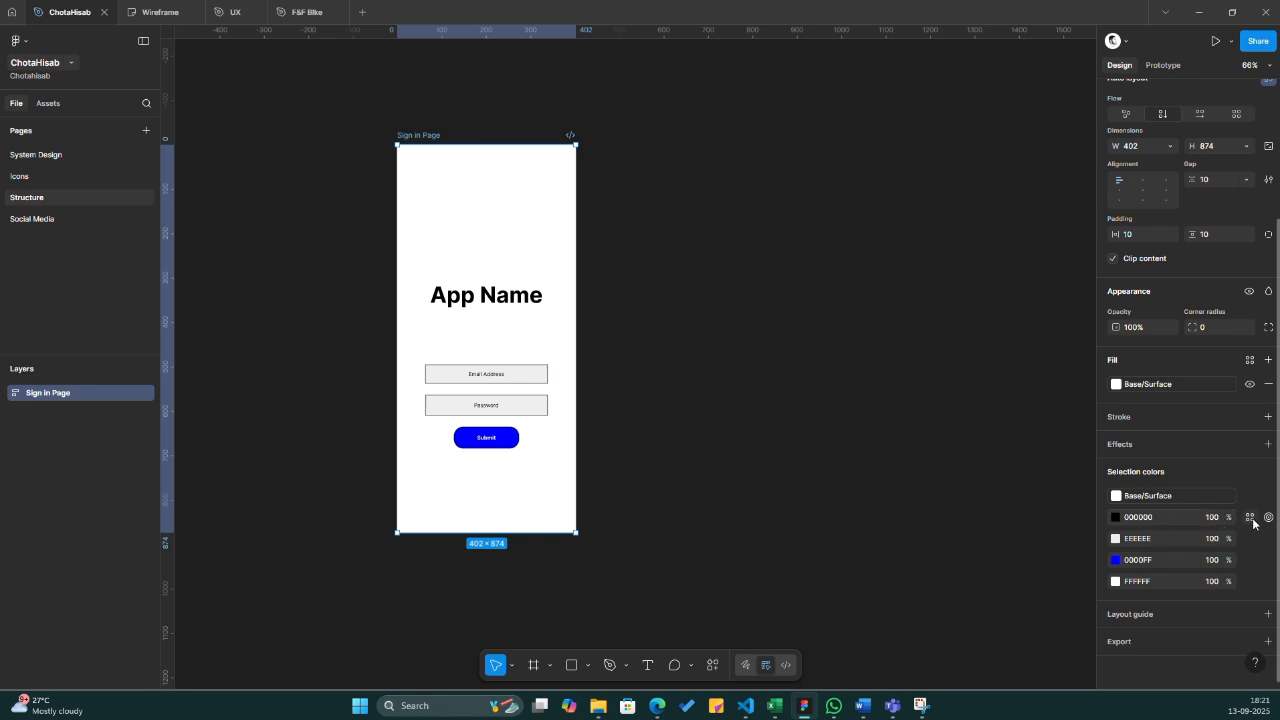
pyautogui.click(1250, 518)
pyautogui.click(1005, 513)
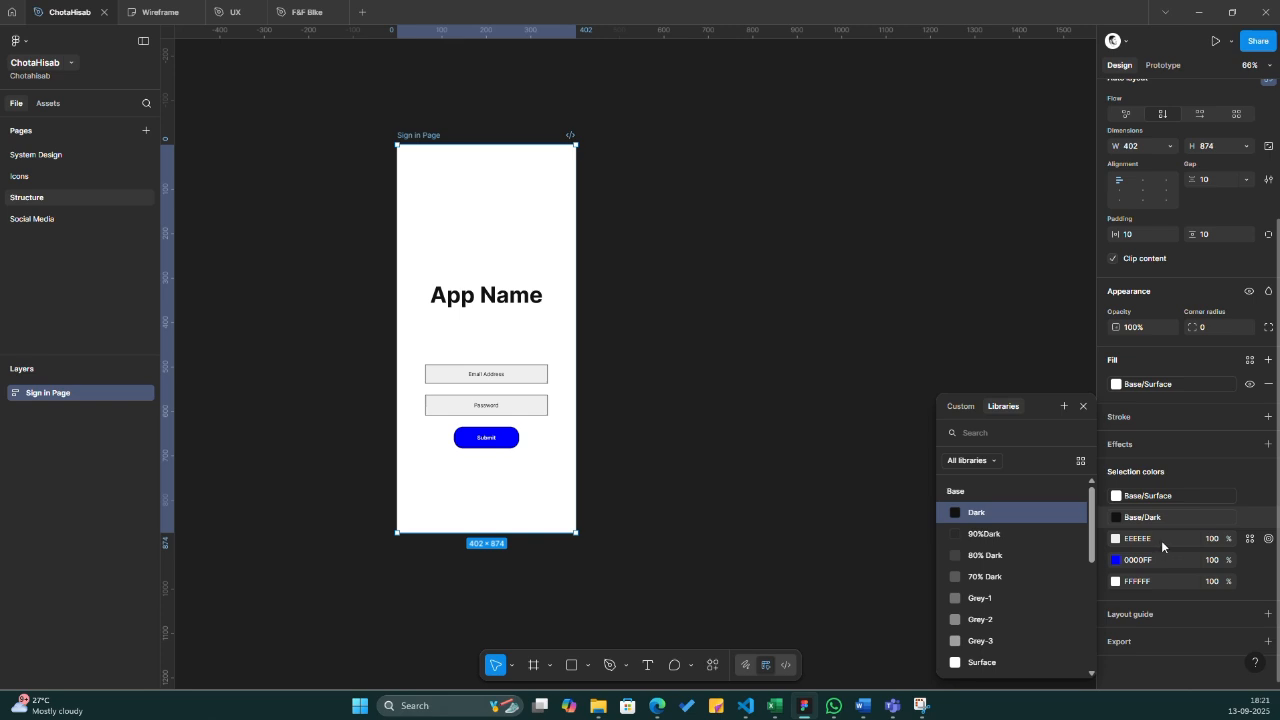
pyautogui.click(1251, 540)
pyautogui.click(1251, 540)
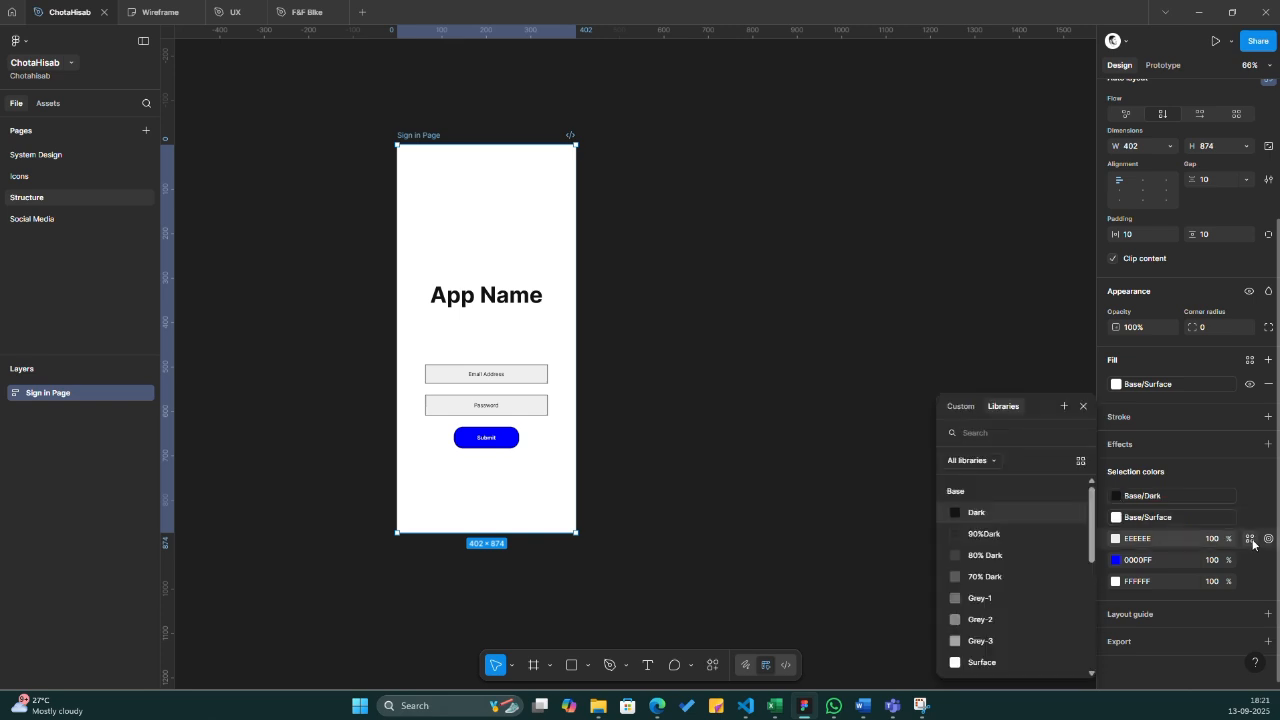
pyautogui.scroll(-3, 1006, 632)
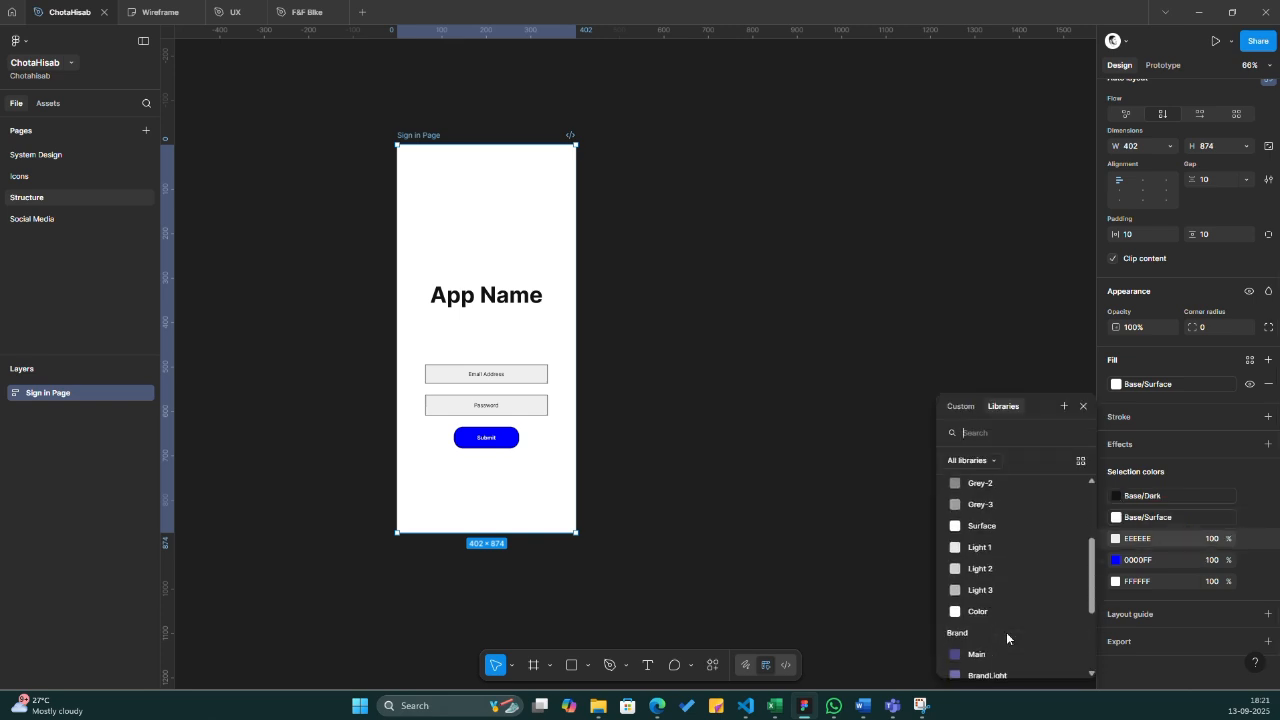
pyautogui.click(979, 548)
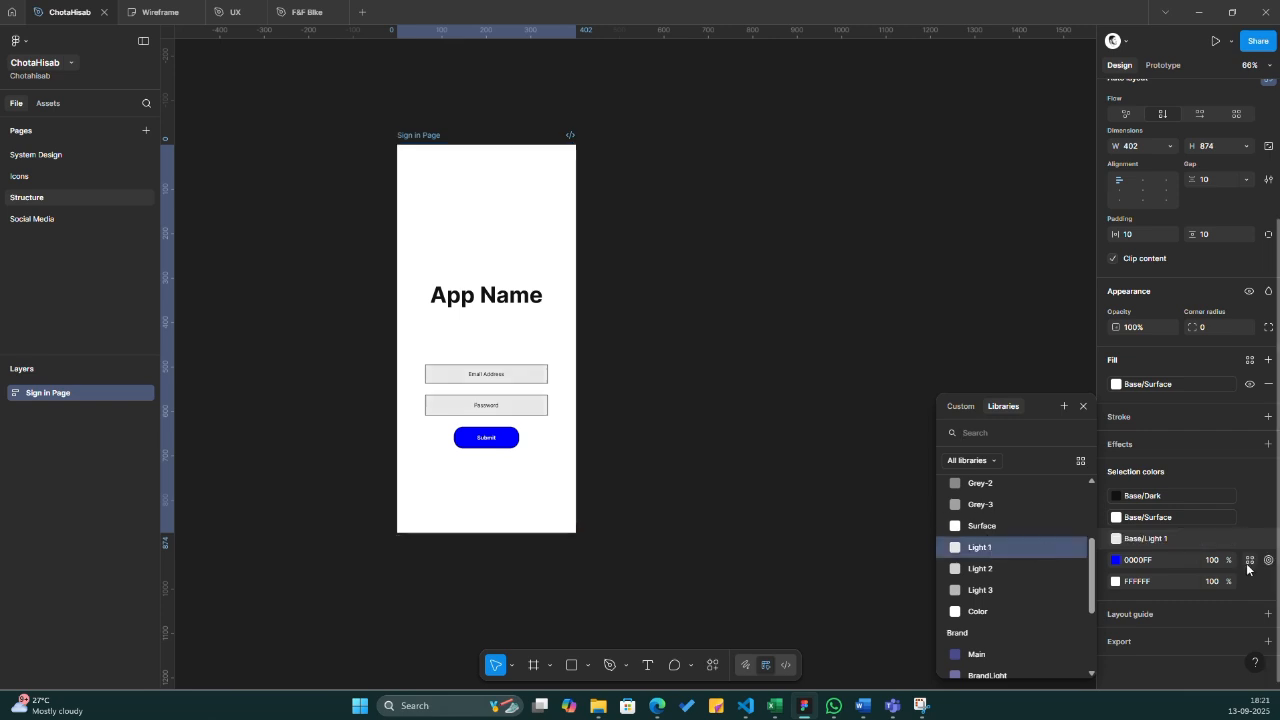
# - Replace the sign-in frame's 0000FF selection colour with the Brand/Main style and its remaining FFFFFF colour with Base/Surface
pyautogui.click(1250, 563)
pyautogui.click(1250, 563)
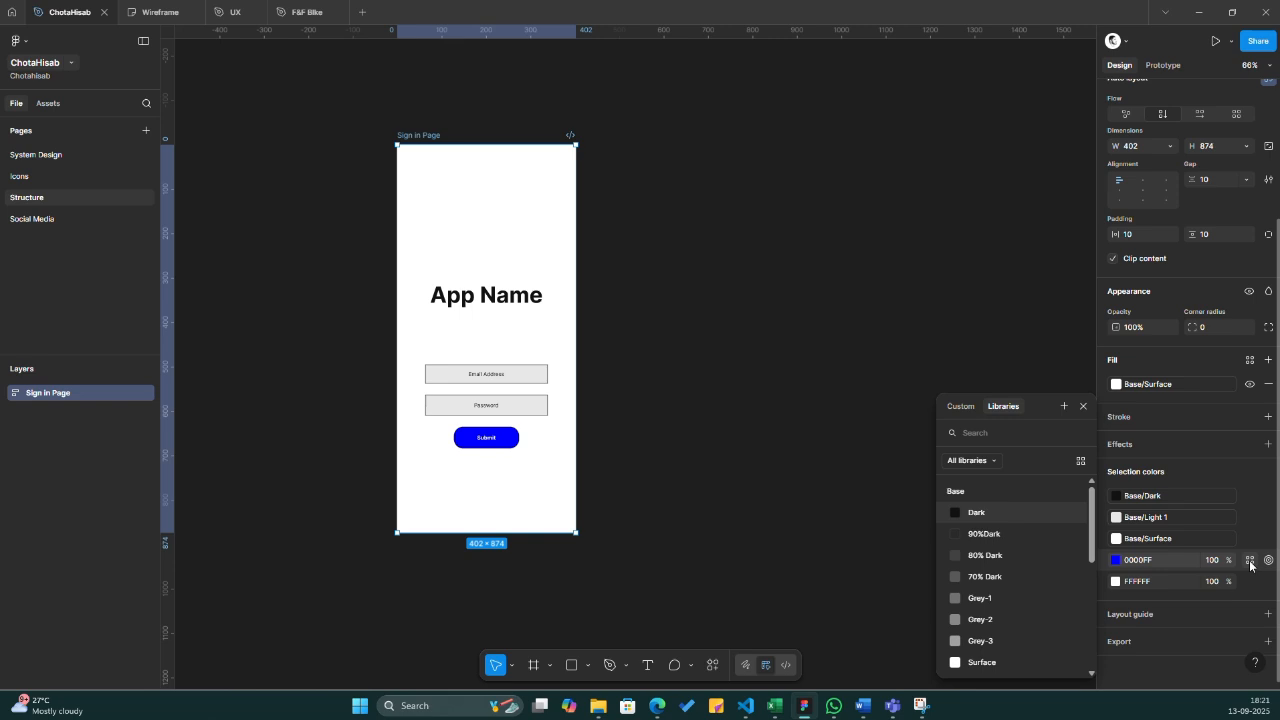
pyautogui.scroll(-5, 948, 560)
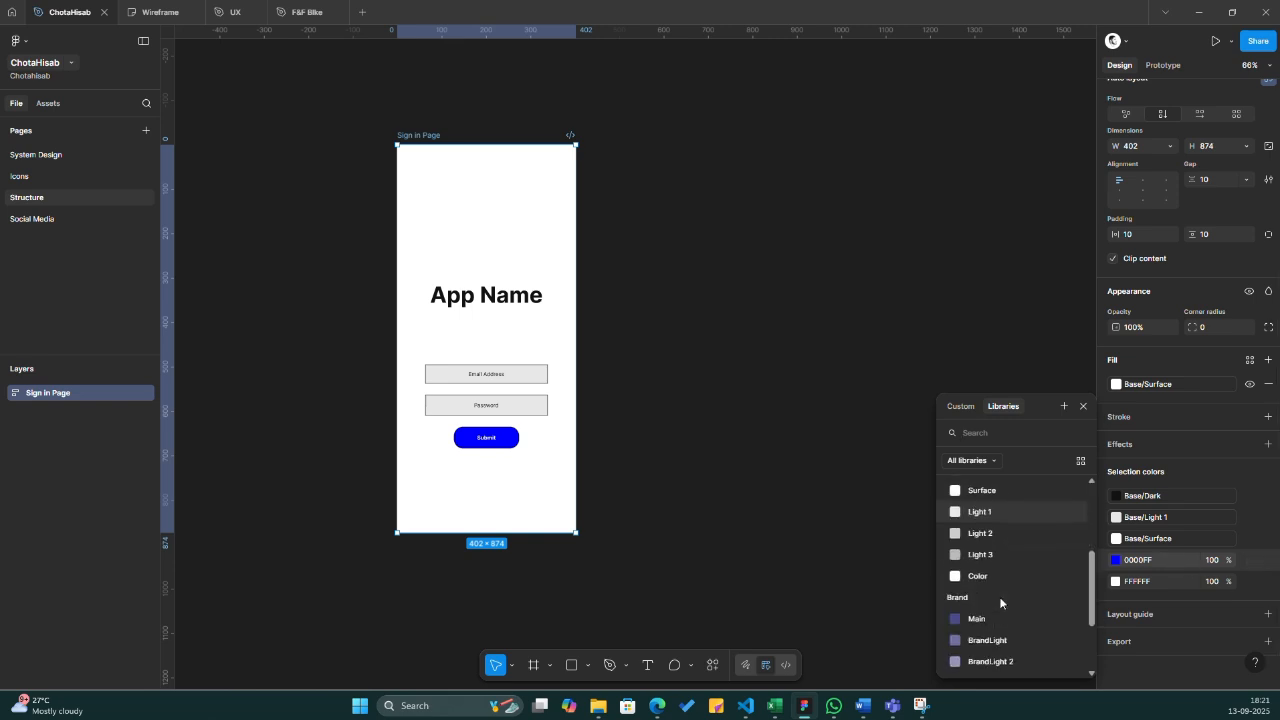
pyautogui.click(980, 619)
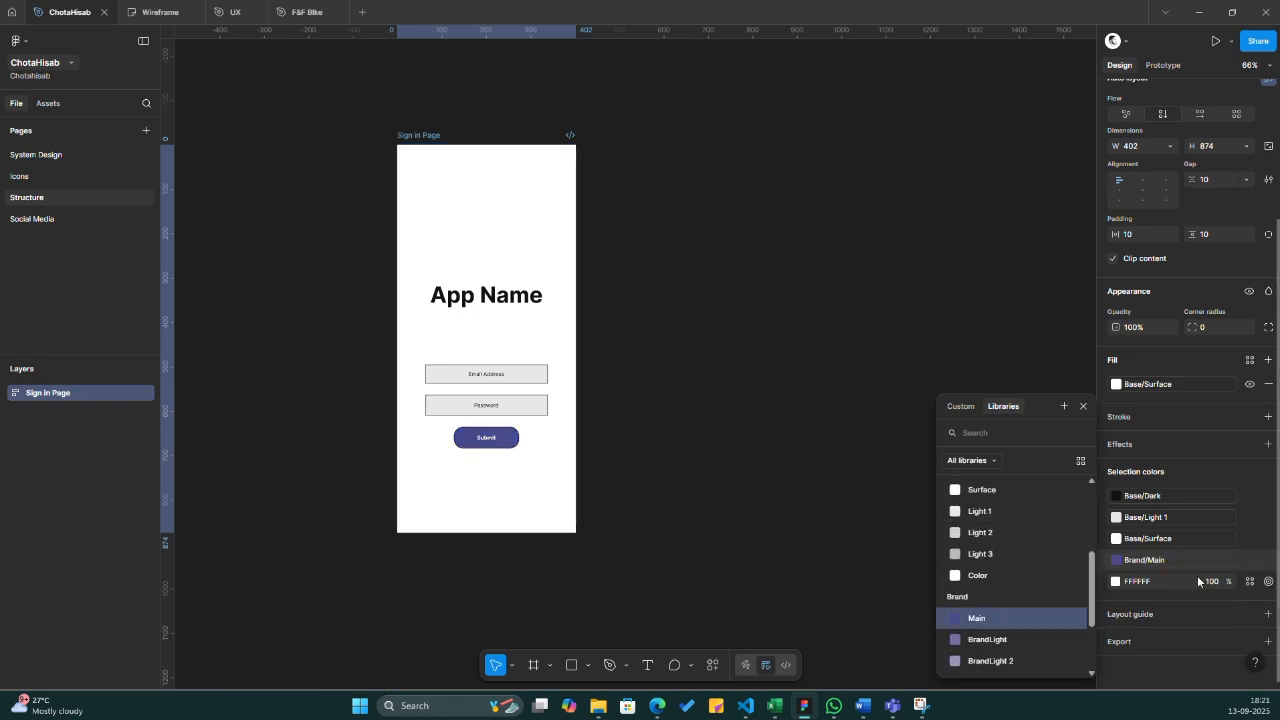
pyautogui.click(1253, 584)
pyautogui.click(1254, 584)
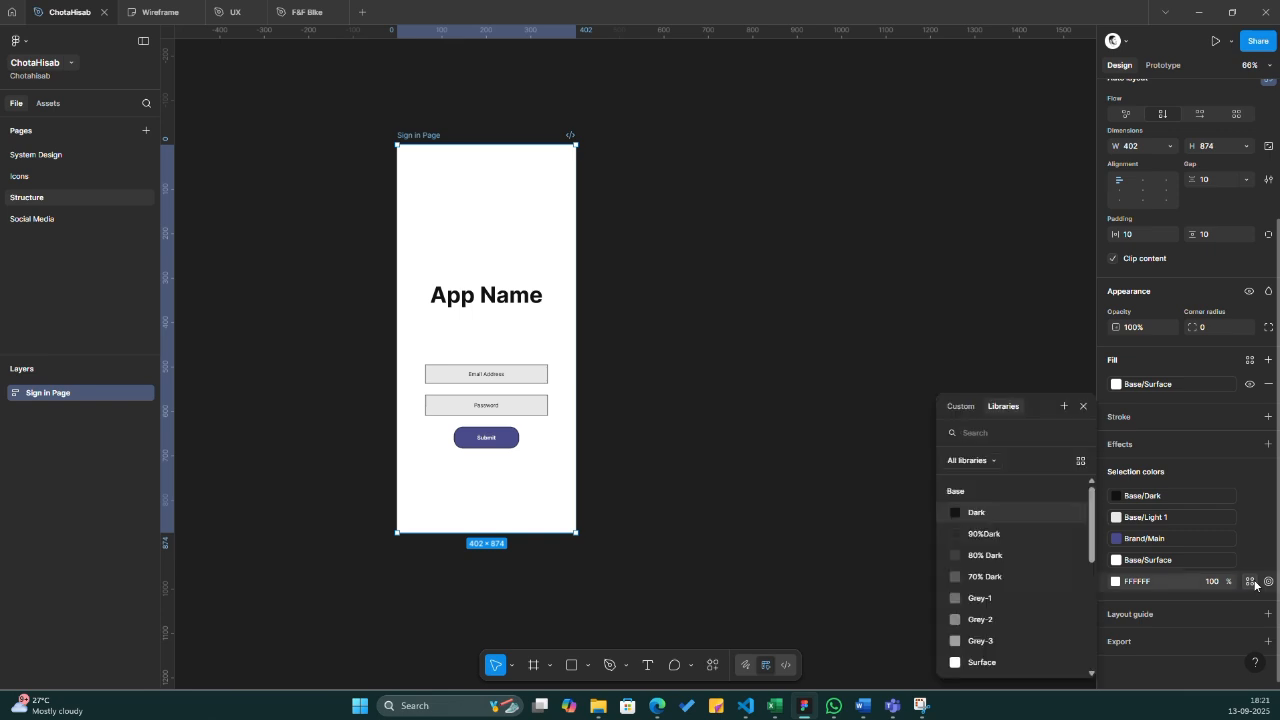
pyautogui.scroll(-2, 990, 600)
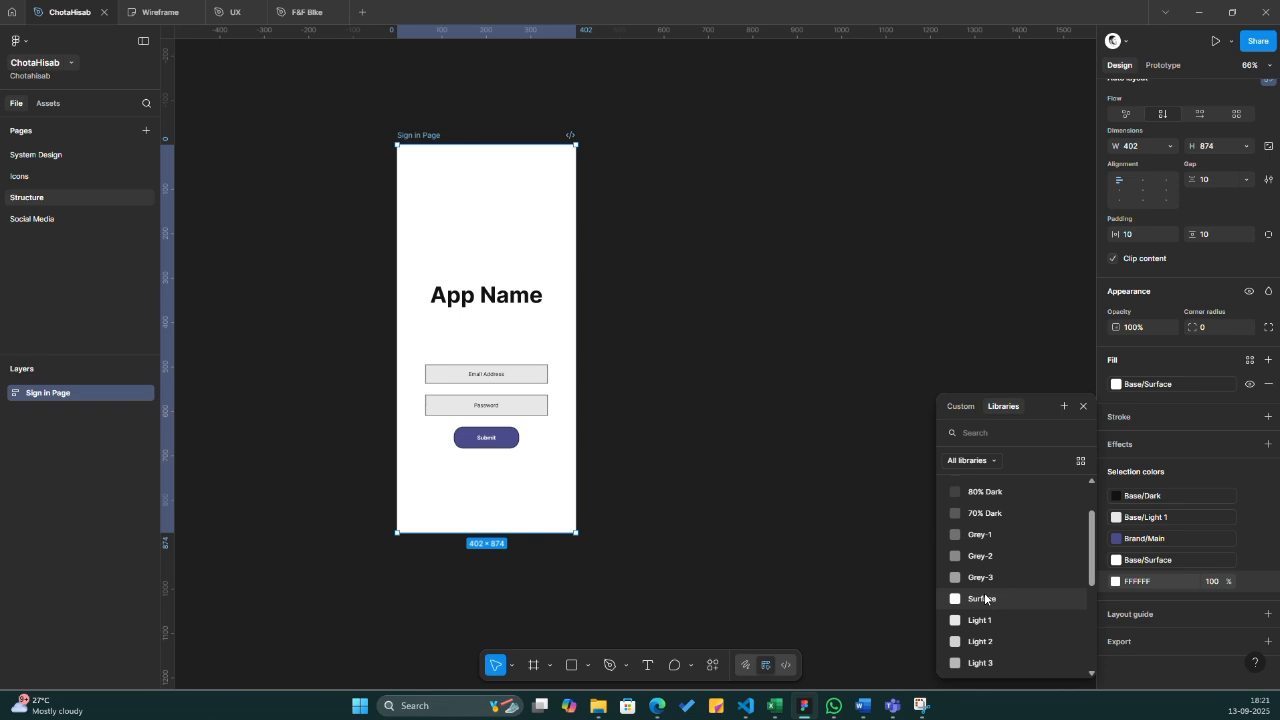
pyautogui.click(985, 598)
pyautogui.click(857, 418)
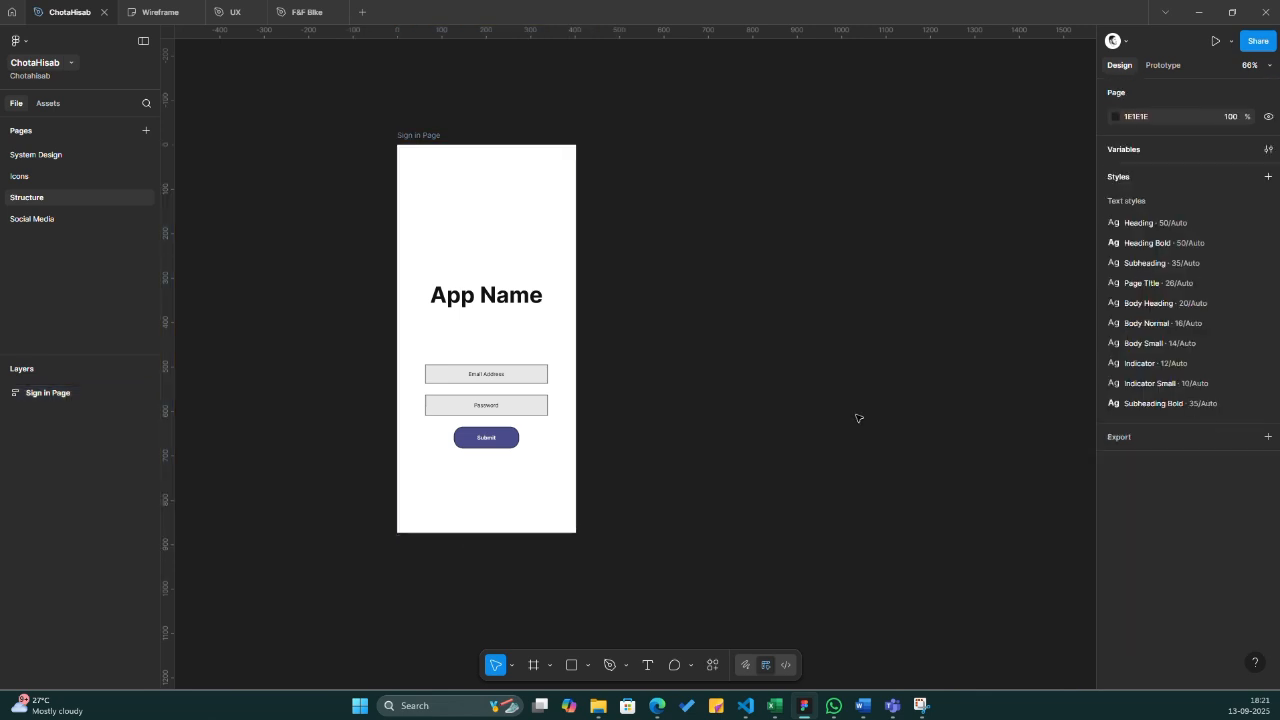
# - Apply the Heading Bold text style to the App Name title on the sign-in page
pyautogui.scroll(5, 634, 409)
pyautogui.hscroll(-2, 636, 409)
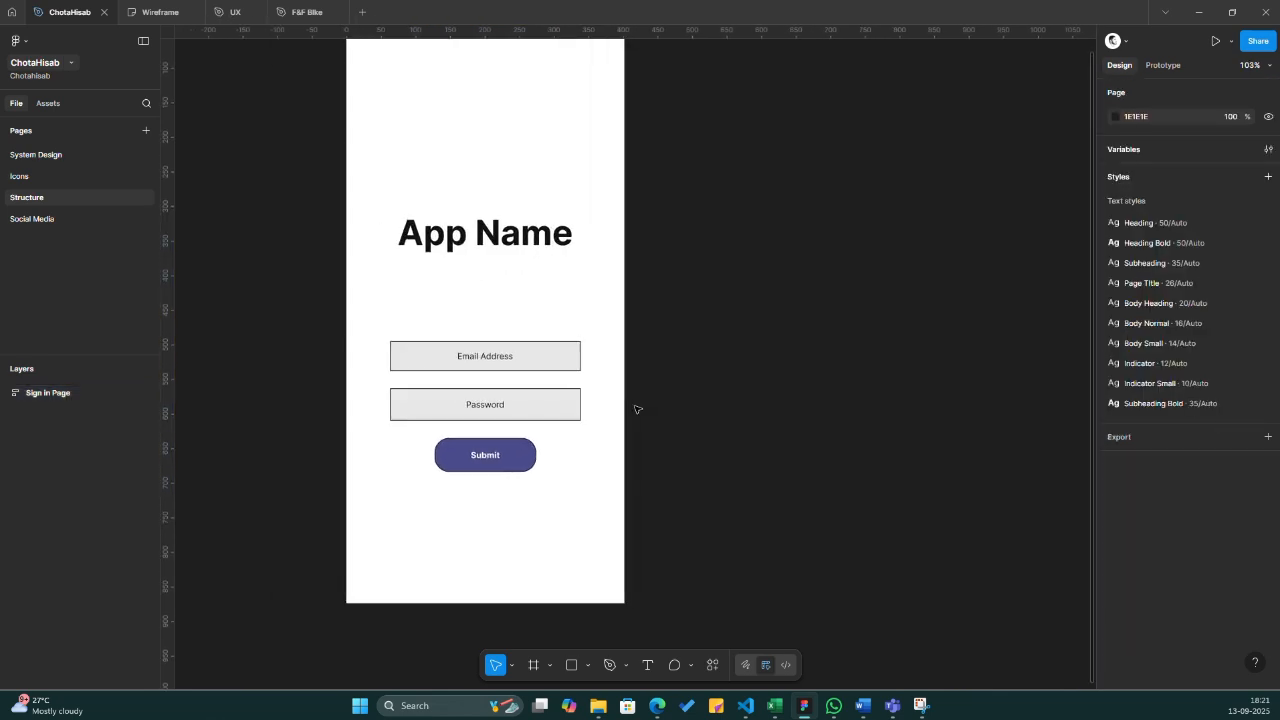
pyautogui.scroll(2, 637, 409)
pyautogui.hscroll(-1, 637, 409)
pyautogui.click(547, 308)
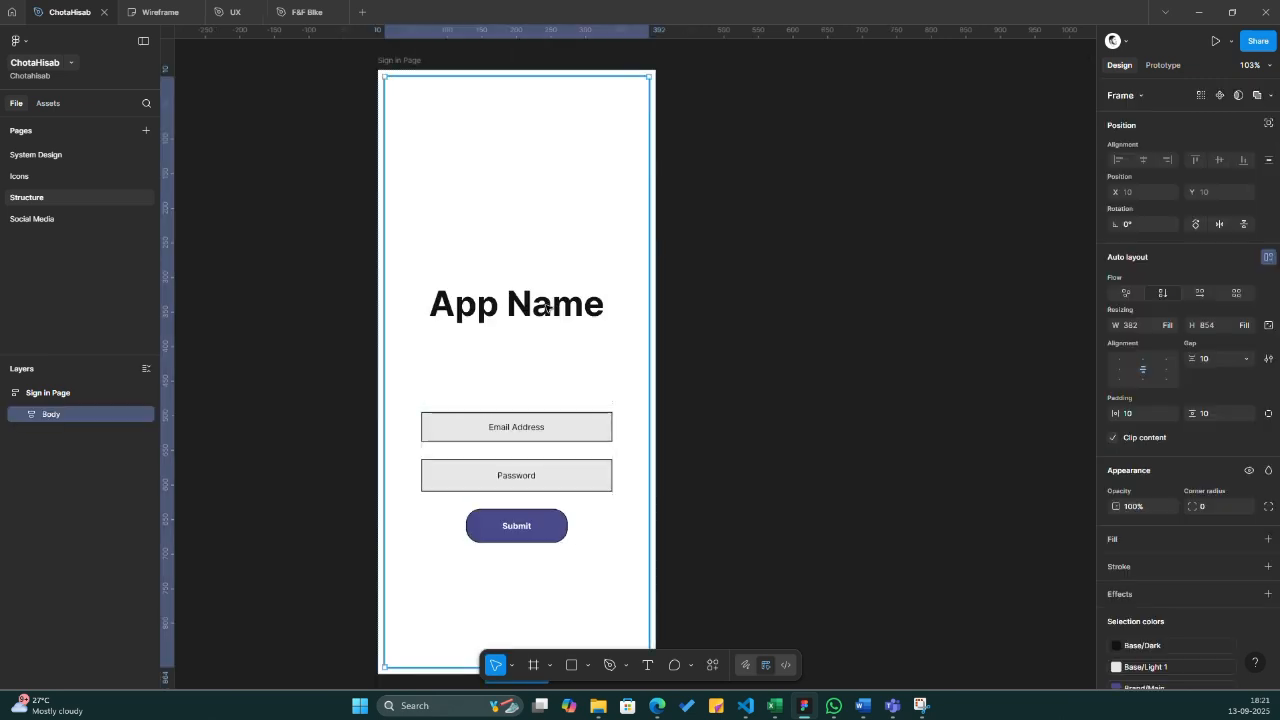
pyautogui.doubleClick(547, 308)
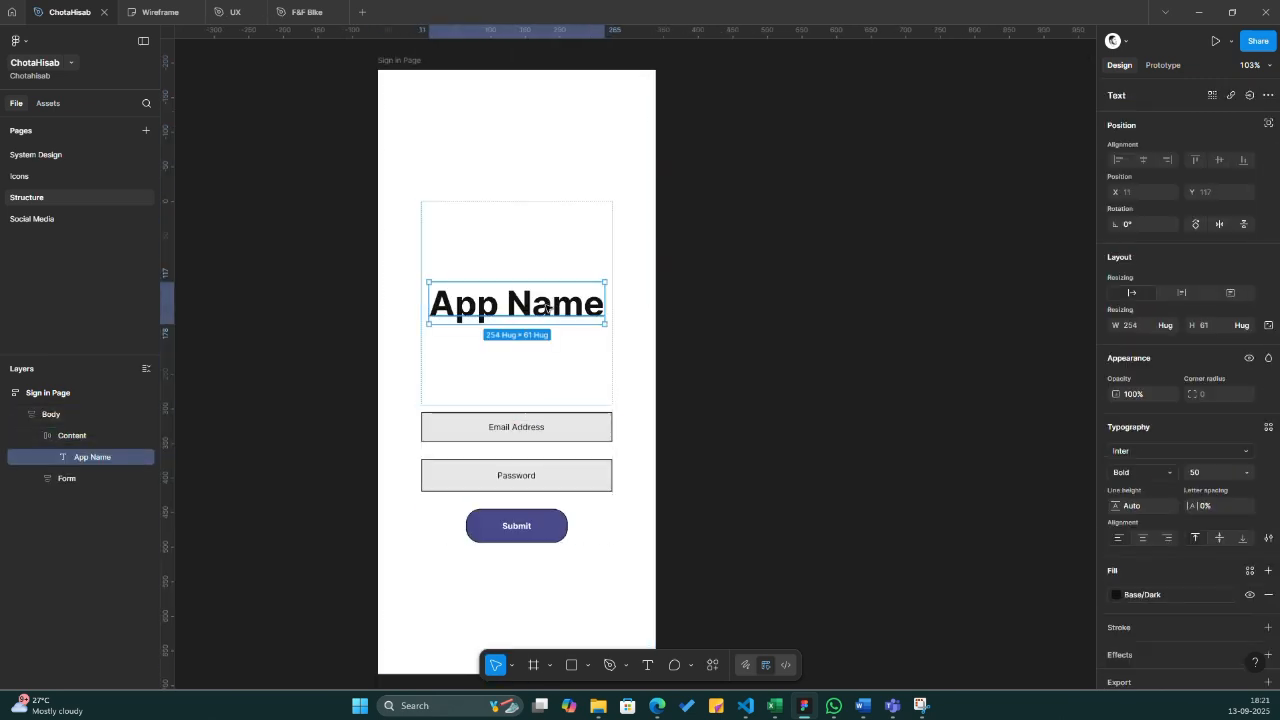
pyautogui.click(1267, 430)
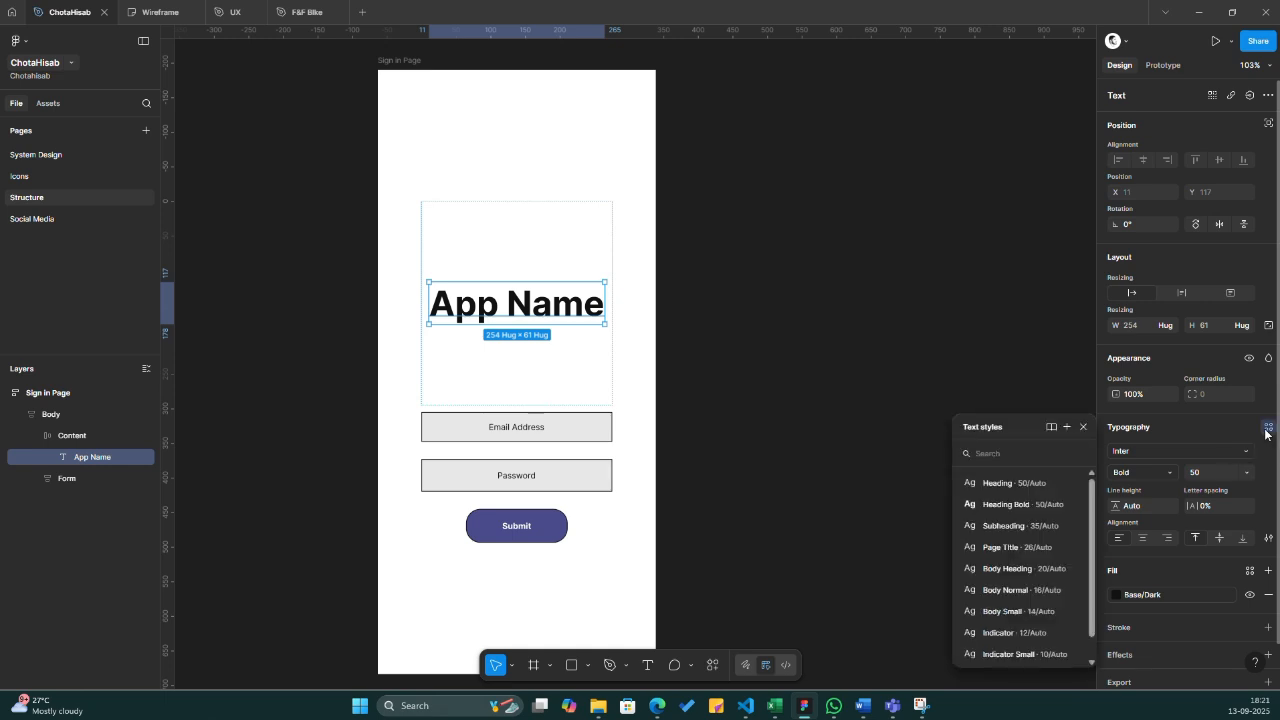
pyautogui.click(1000, 483)
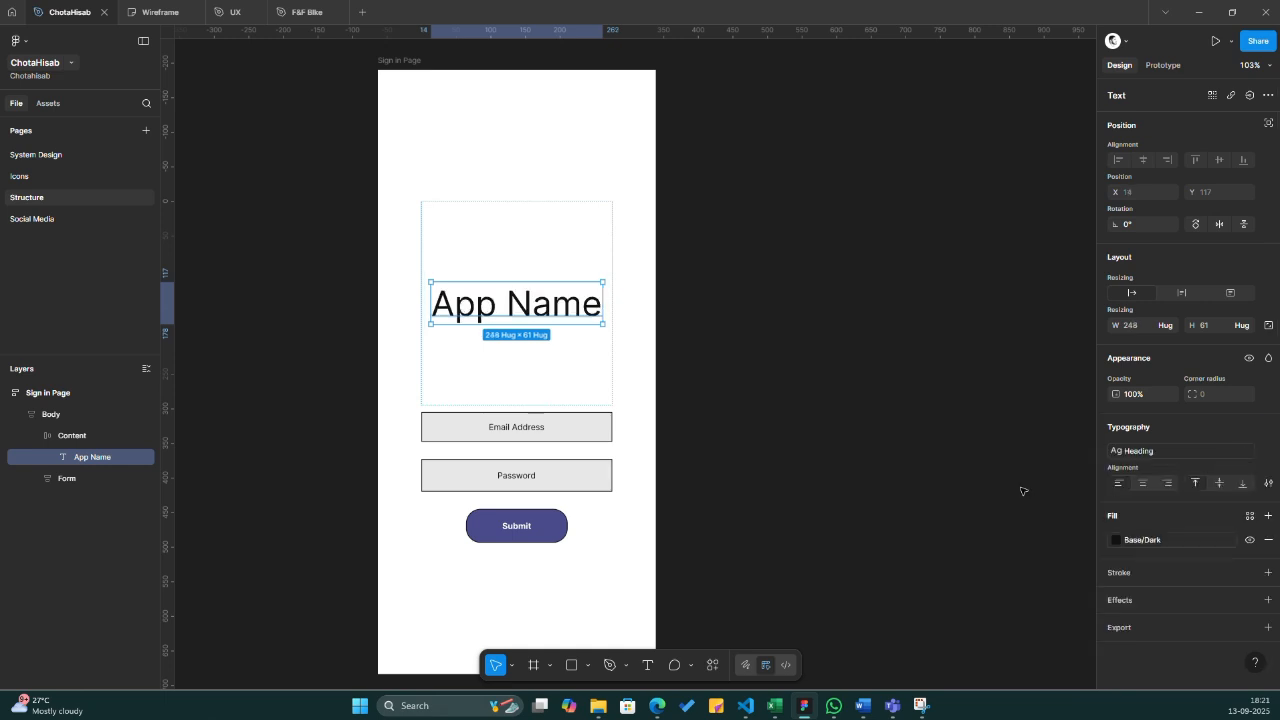
pyautogui.click(1171, 447)
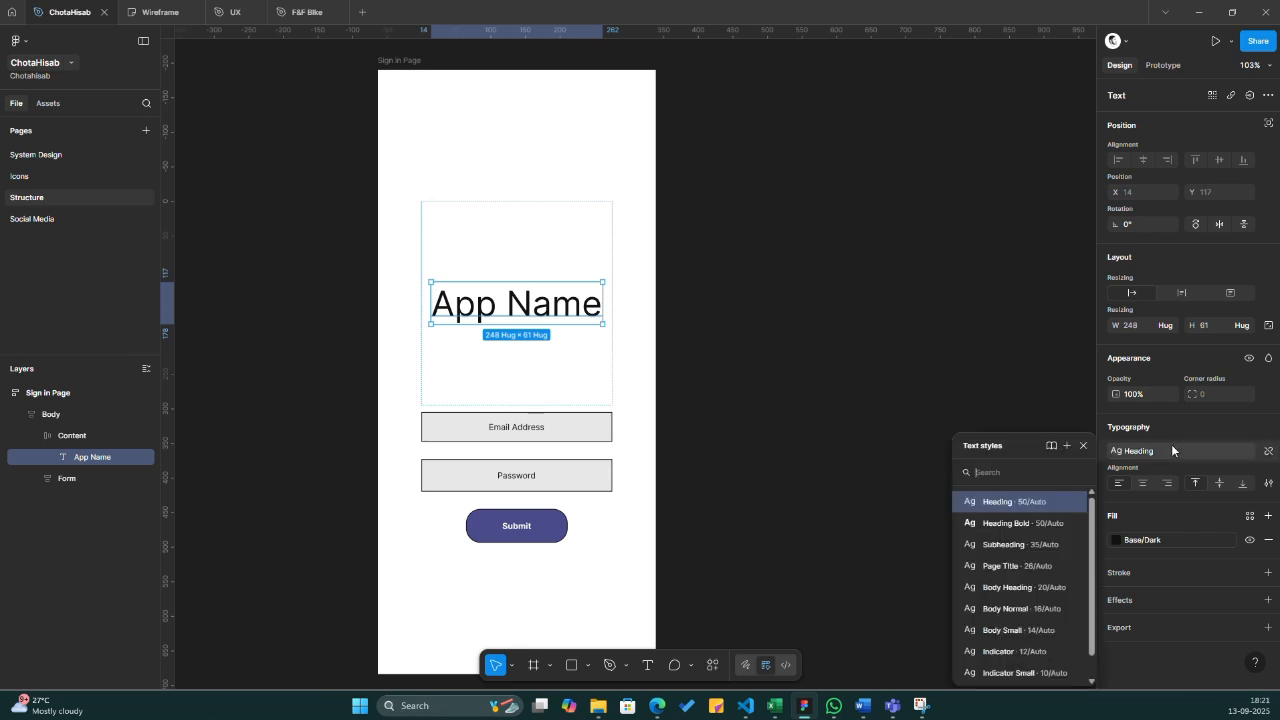
pyautogui.click(1052, 523)
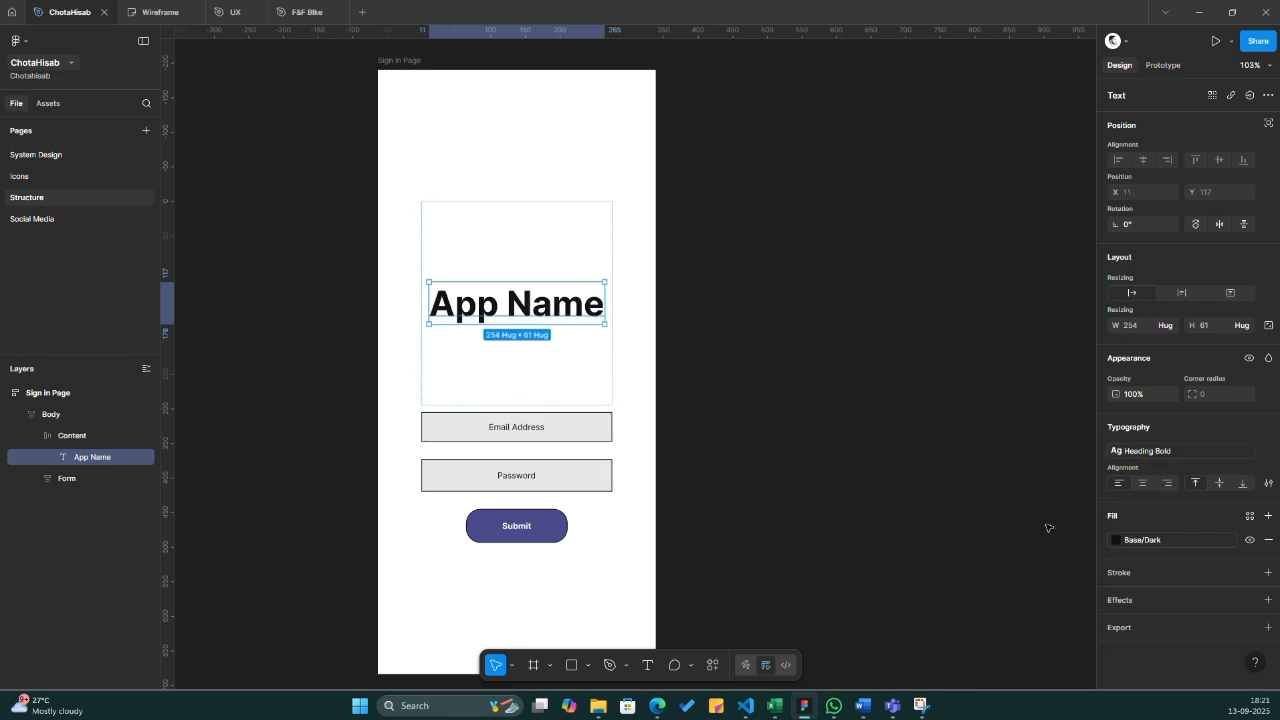
# - Apply the Body Normal text style to the Email Address label on the sign-in page
pyautogui.scroll(5, 563, 460)
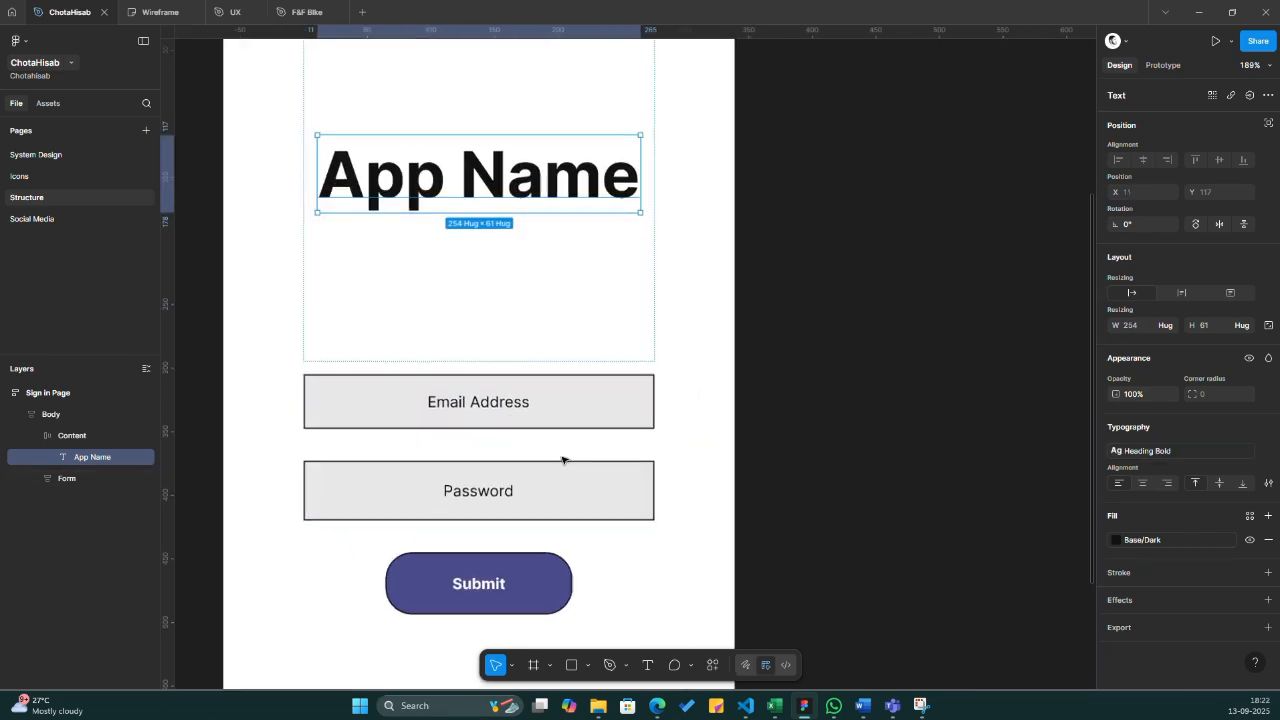
pyautogui.click(477, 419)
pyautogui.doubleClick(477, 405)
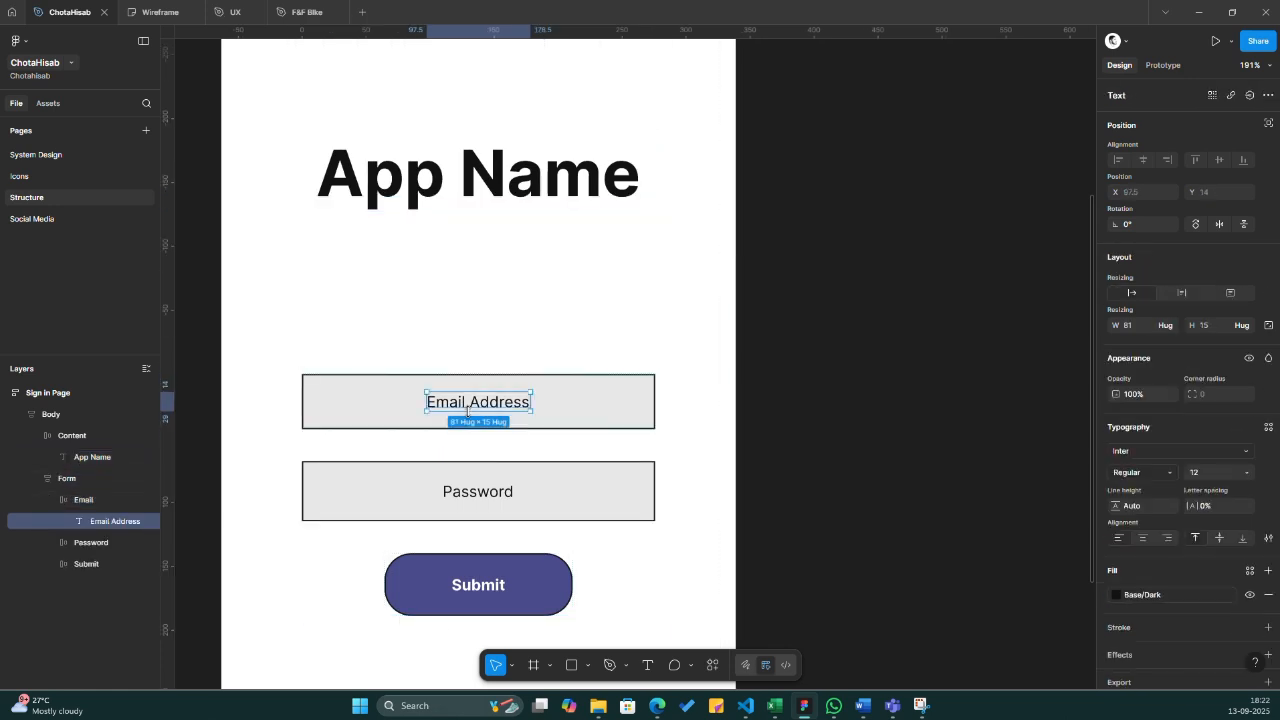
pyautogui.click(1268, 428)
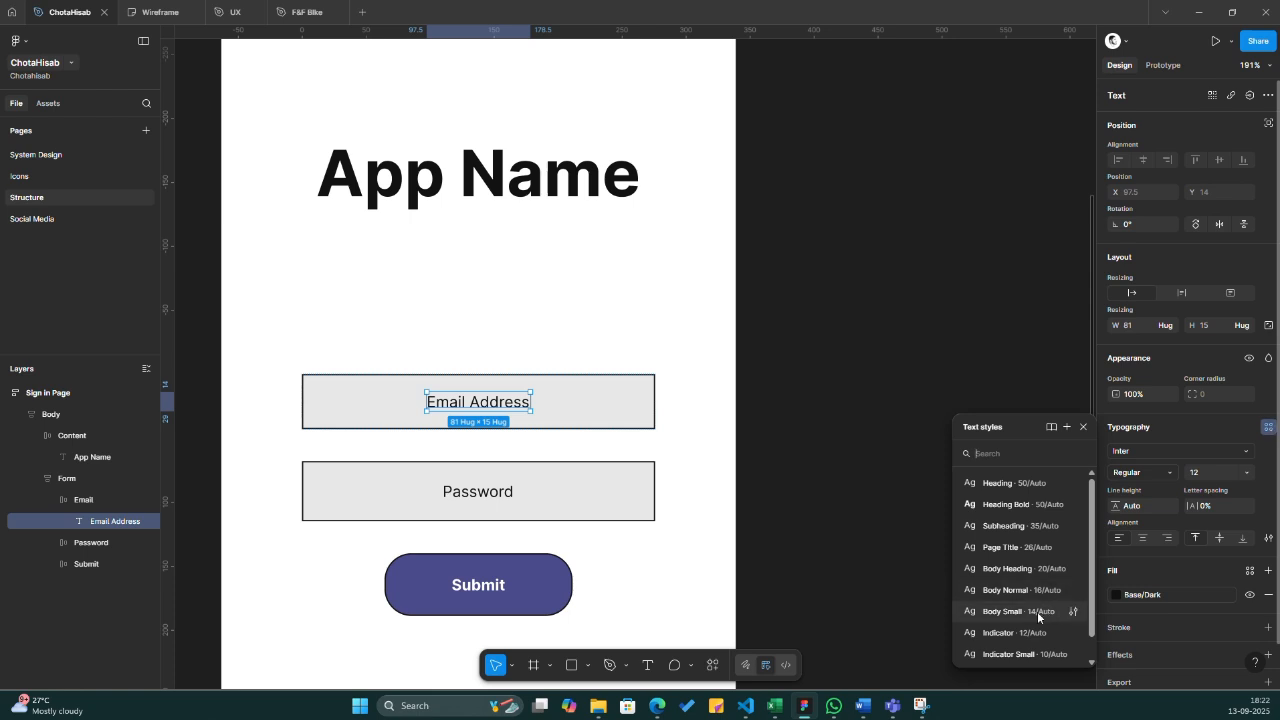
pyautogui.click(1017, 598)
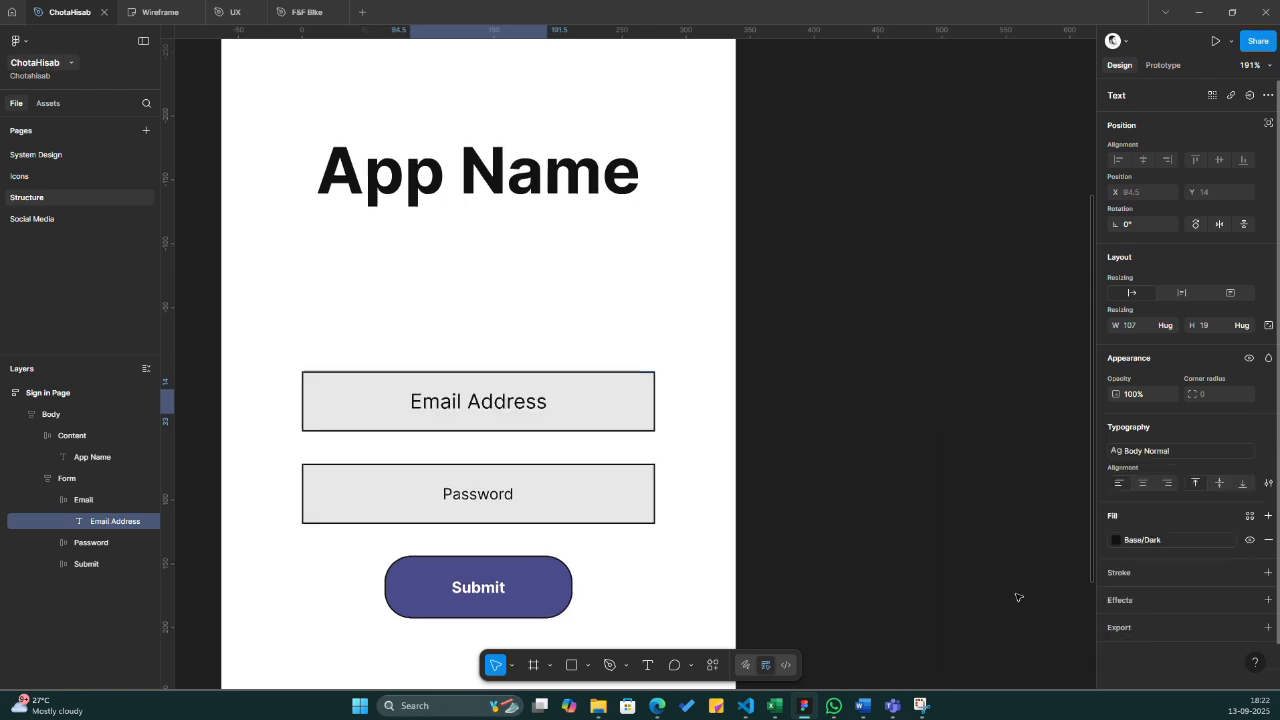
# - Apply the Body Normal text style to the Password label on the sign-in page
pyautogui.click(491, 501)
pyautogui.click(491, 501)
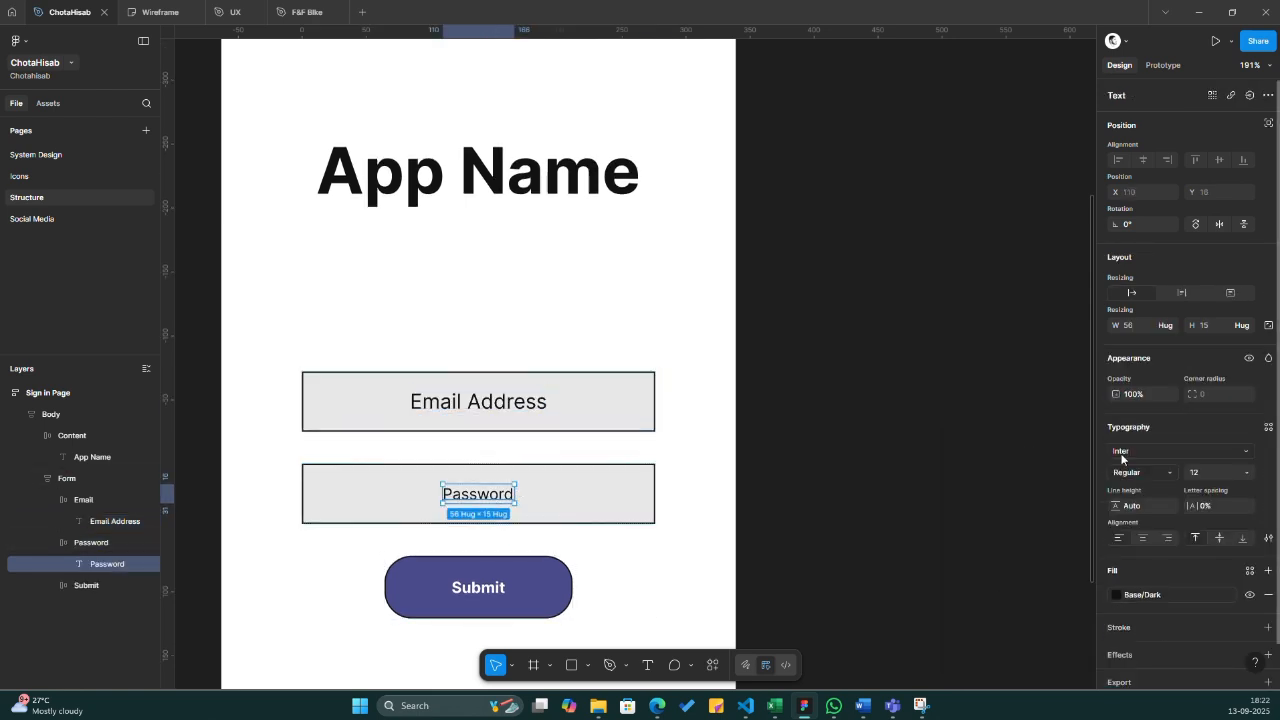
pyautogui.click(1268, 428)
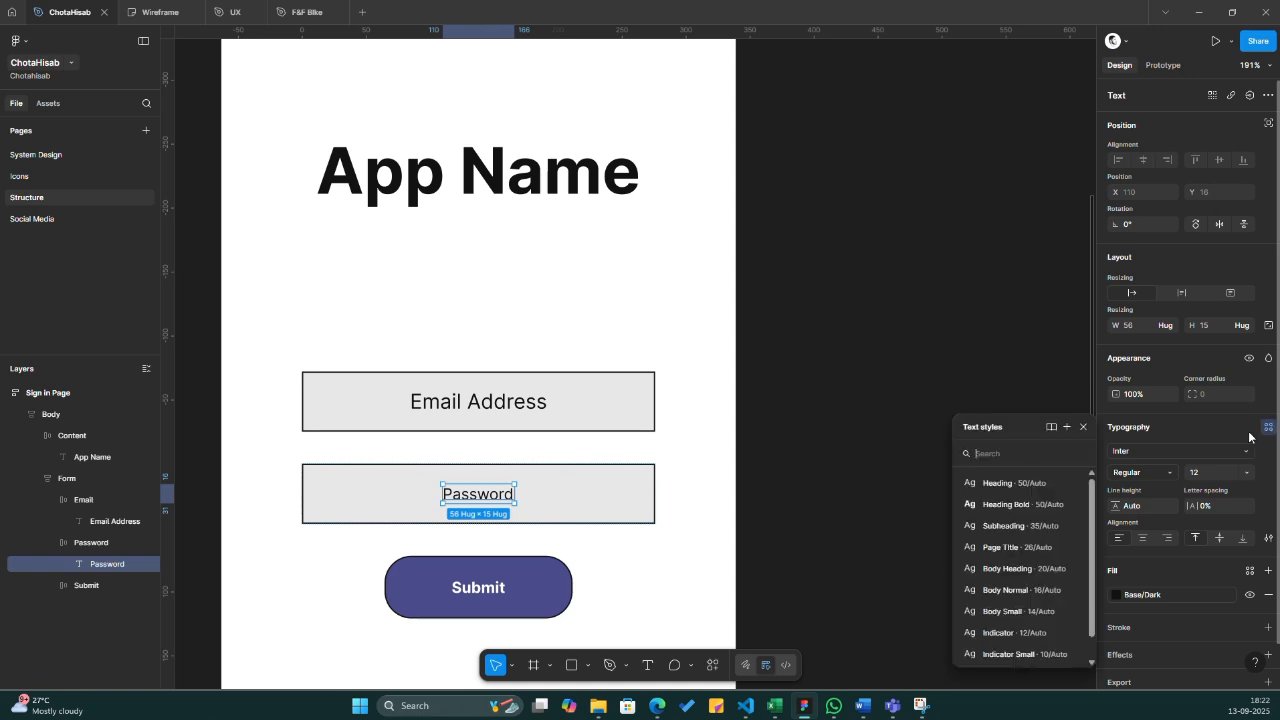
pyautogui.click(1027, 582)
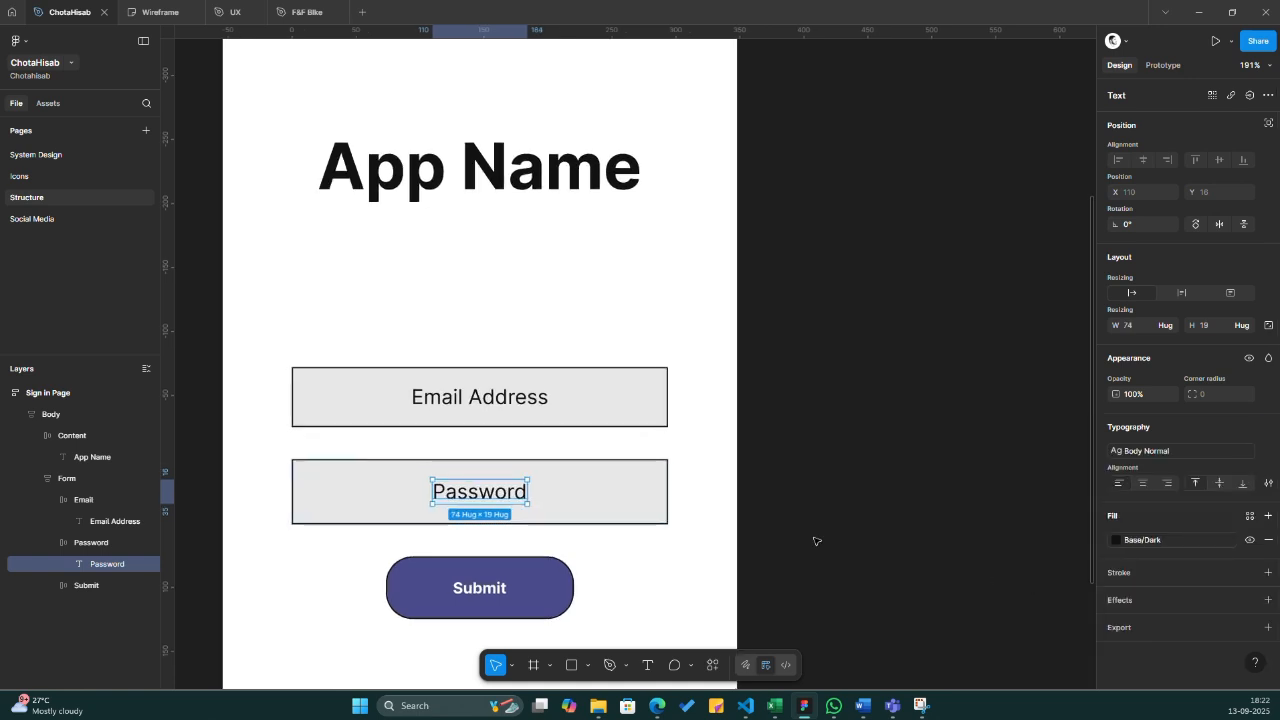
pyautogui.scroll(-3, 763, 529)
pyautogui.hscroll(-2, 763, 529)
pyautogui.click(573, 453)
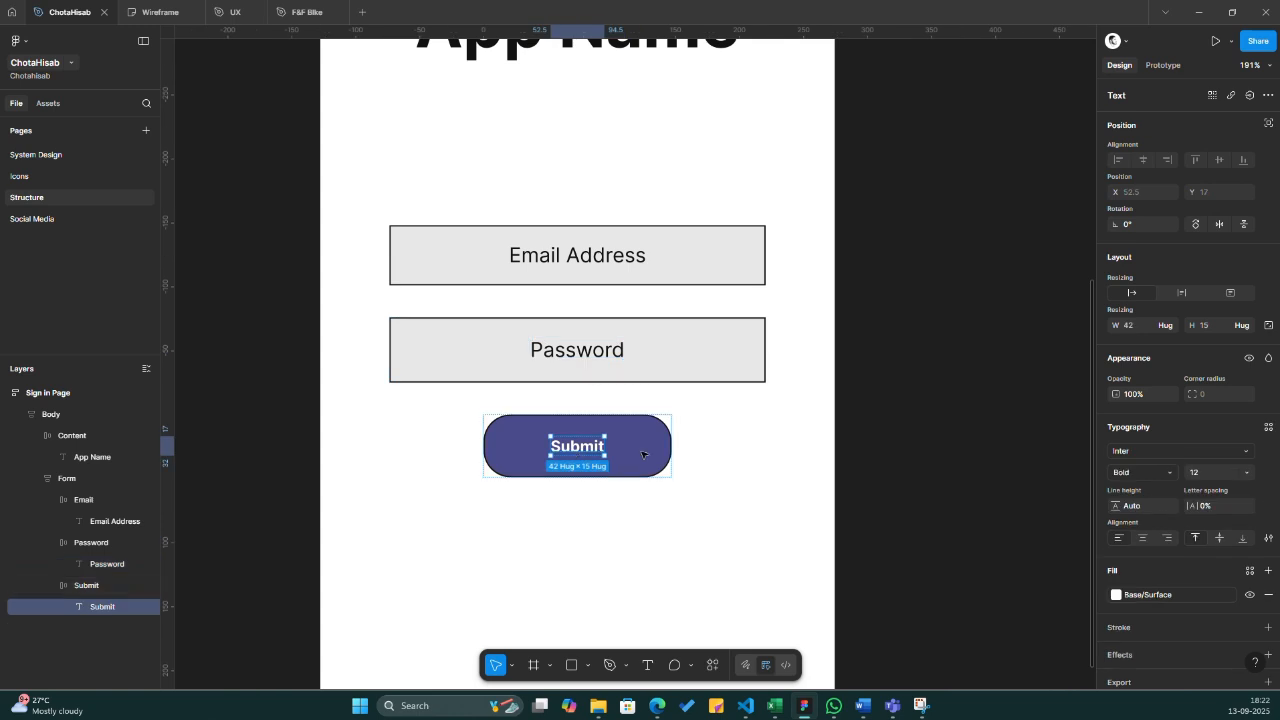
pyautogui.click(1268, 430)
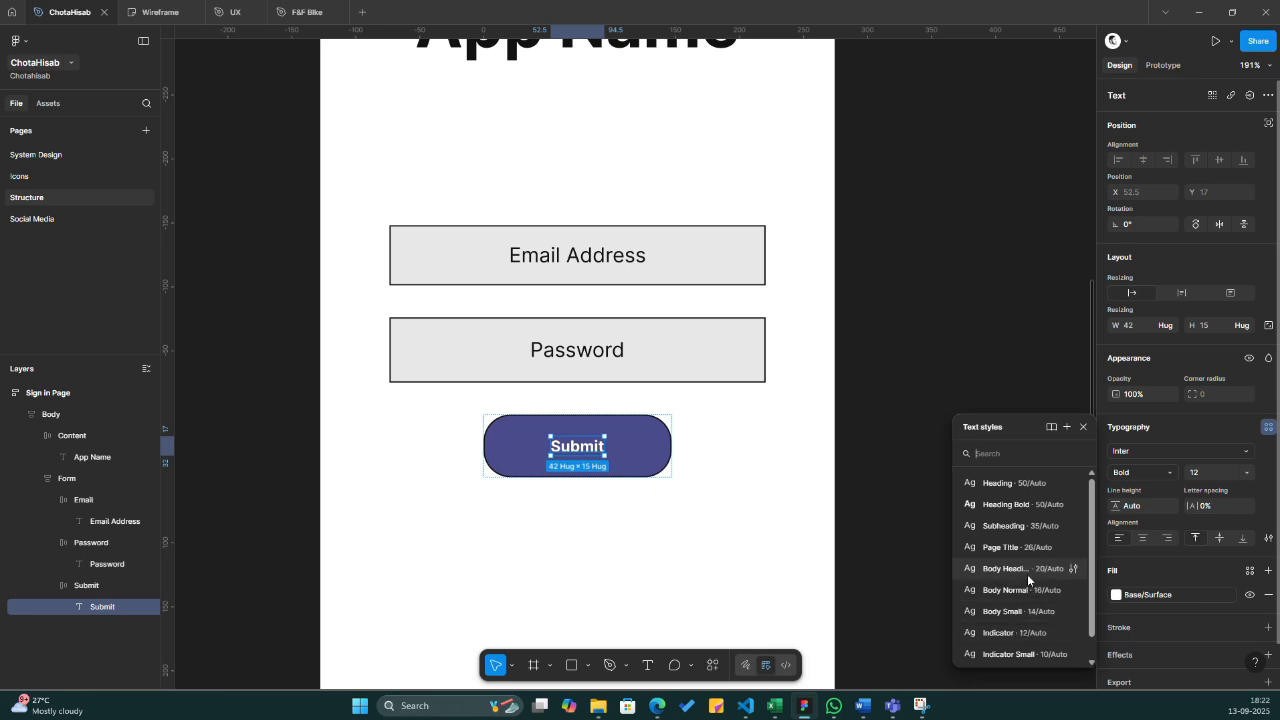
pyautogui.click(977, 274)
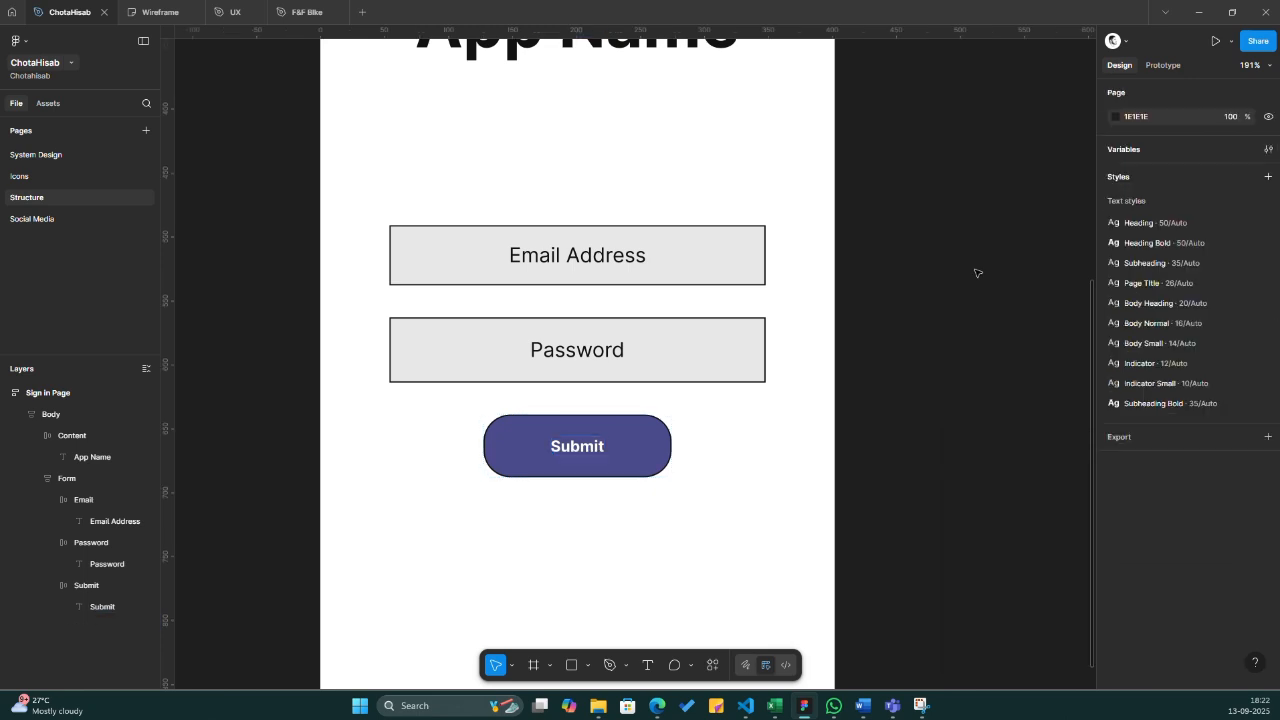
# - On the System Design page, change the size 16 bold Body sample's text to Body Normal Bold
pyautogui.click(73, 157)
pyautogui.hscroll(-2, 570, 352)
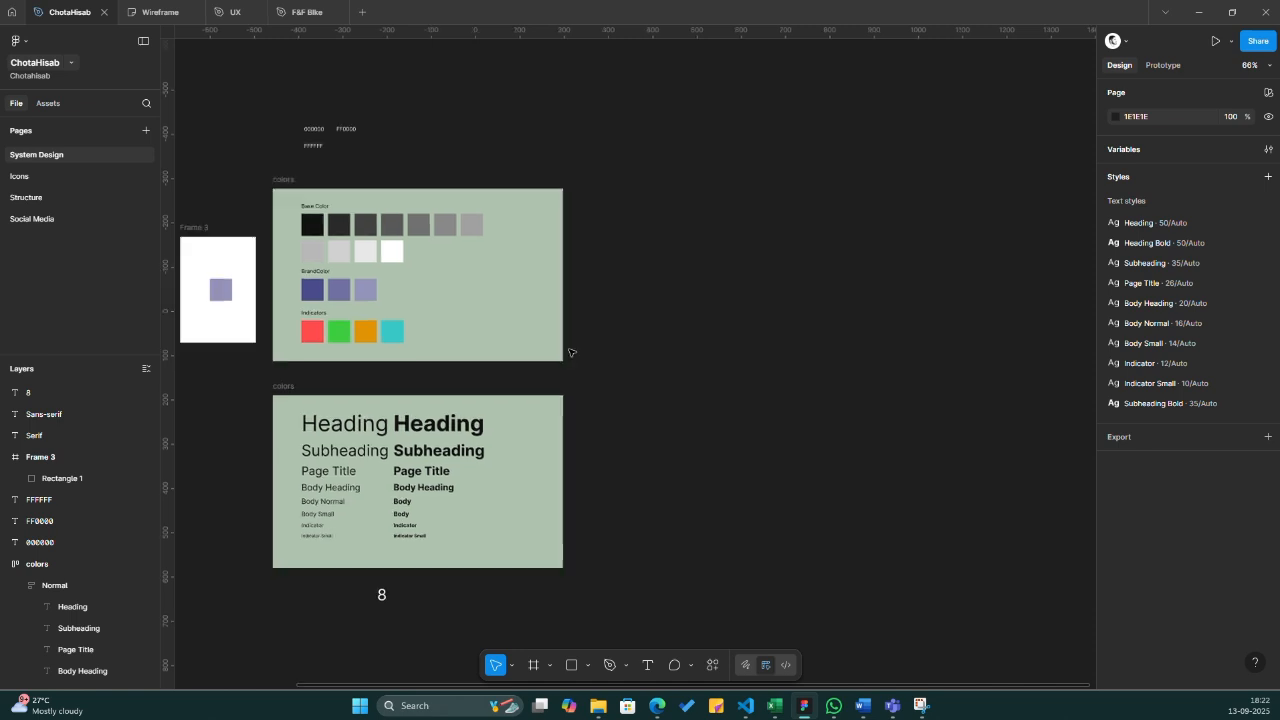
pyautogui.scroll(5, 437, 550)
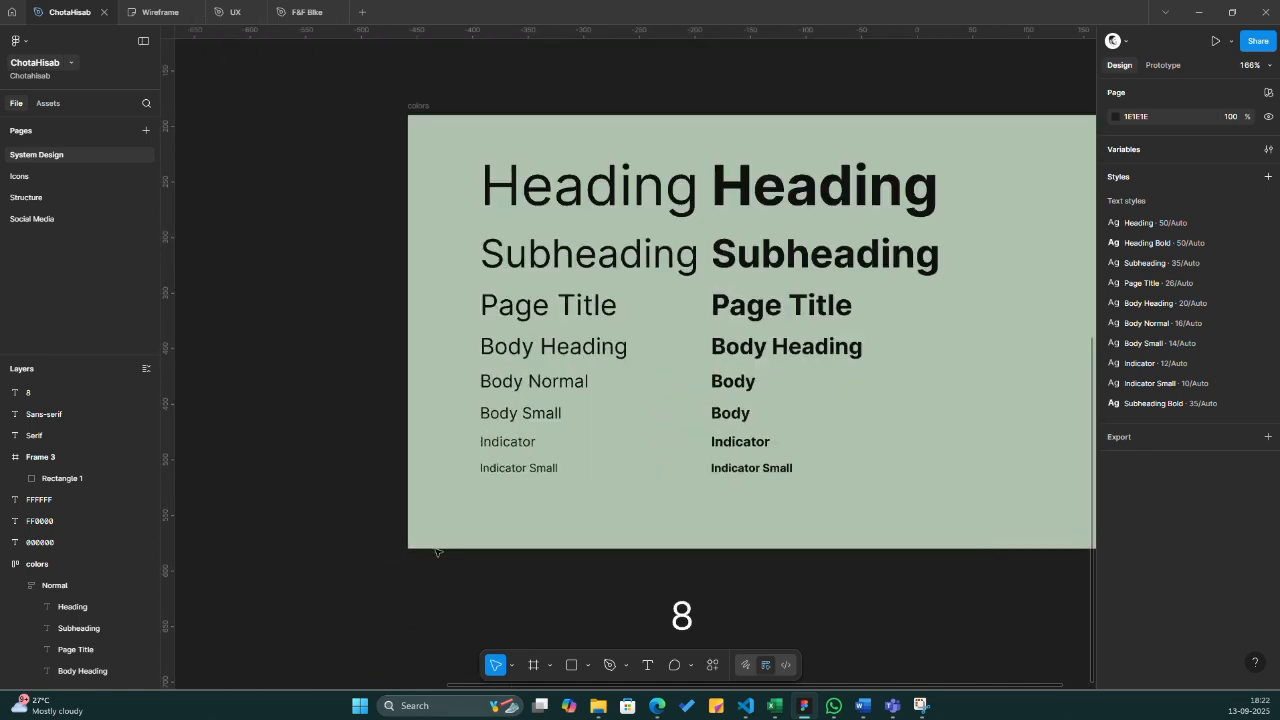
pyautogui.click(752, 381)
pyautogui.click(750, 381)
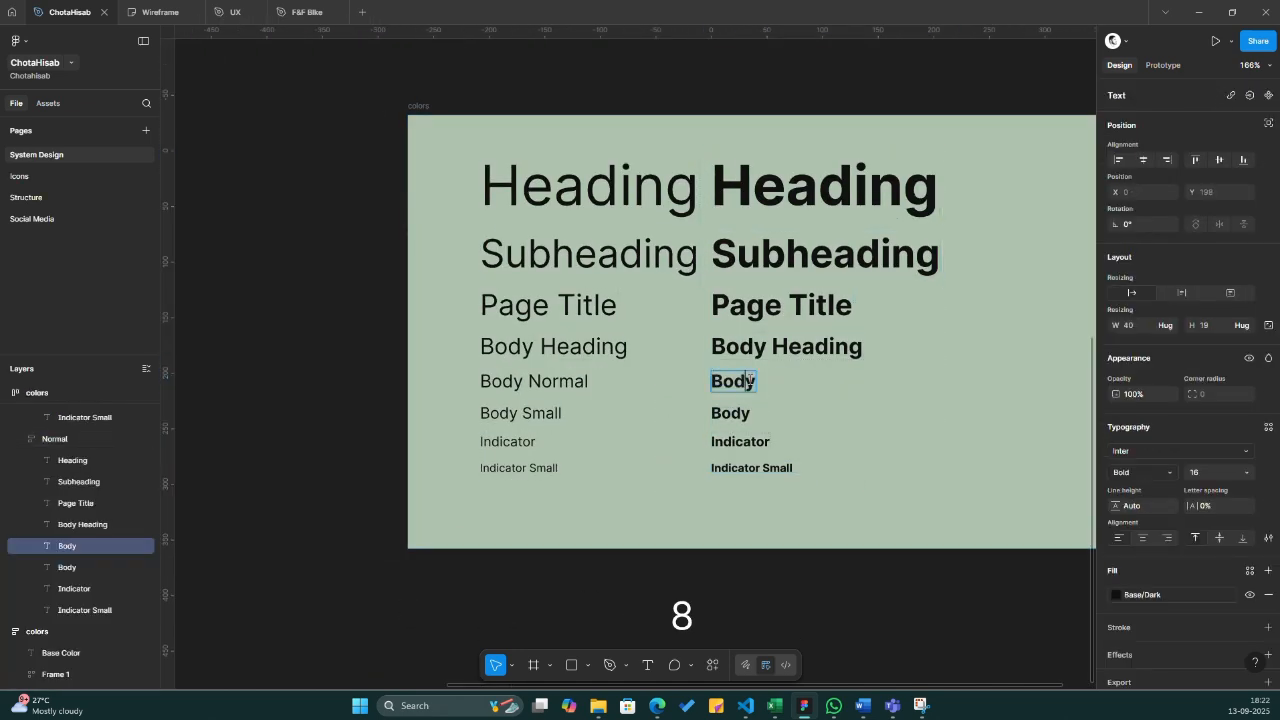
pyautogui.write('Normal Bold')
pyautogui.press('Escape')
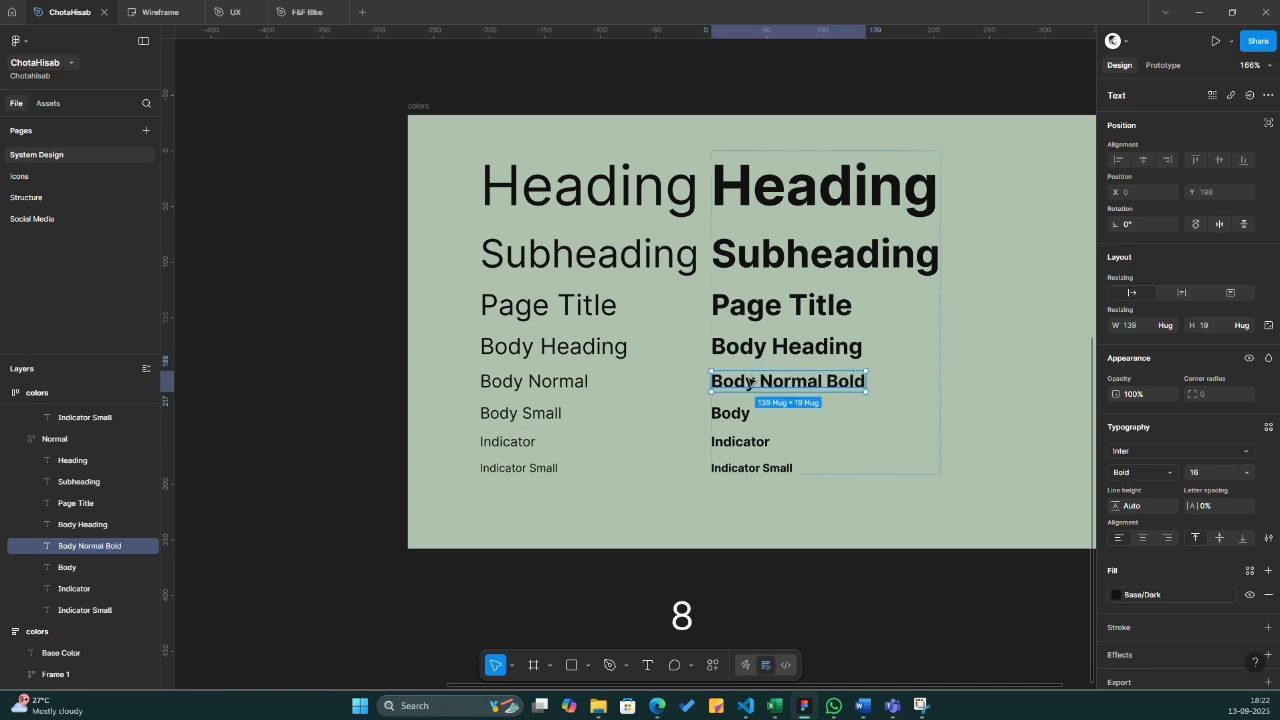
# - Create a text style named Body Normal Bold from the Body Normal Bold sample
pyautogui.click(1268, 427)
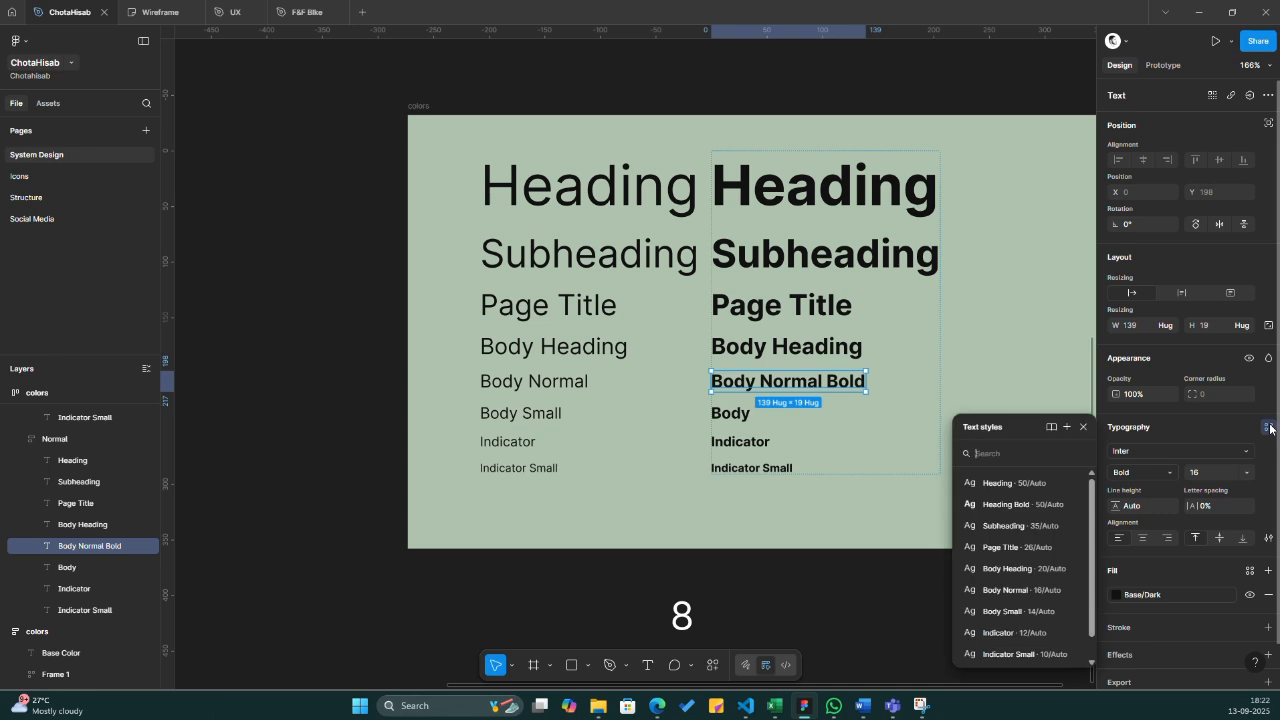
pyautogui.click(1066, 427)
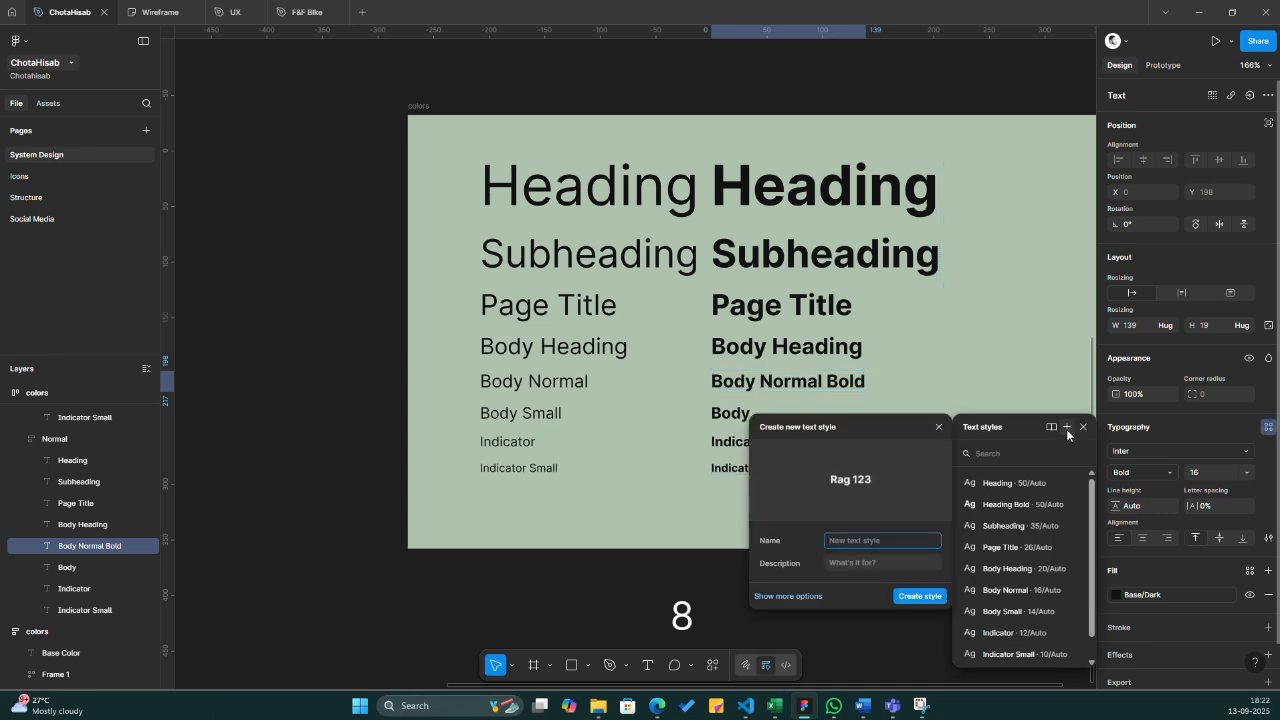
pyautogui.write('Body N')
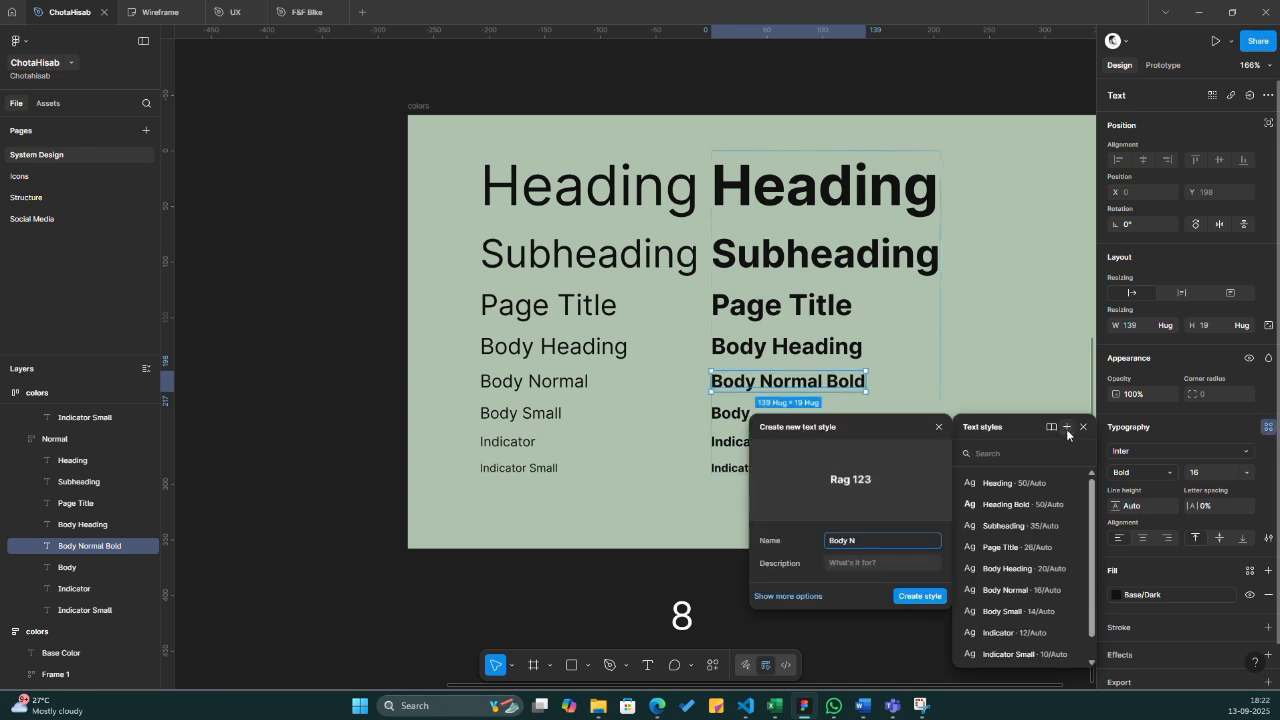
pyautogui.write('ormal Bold')
pyautogui.press('Return')
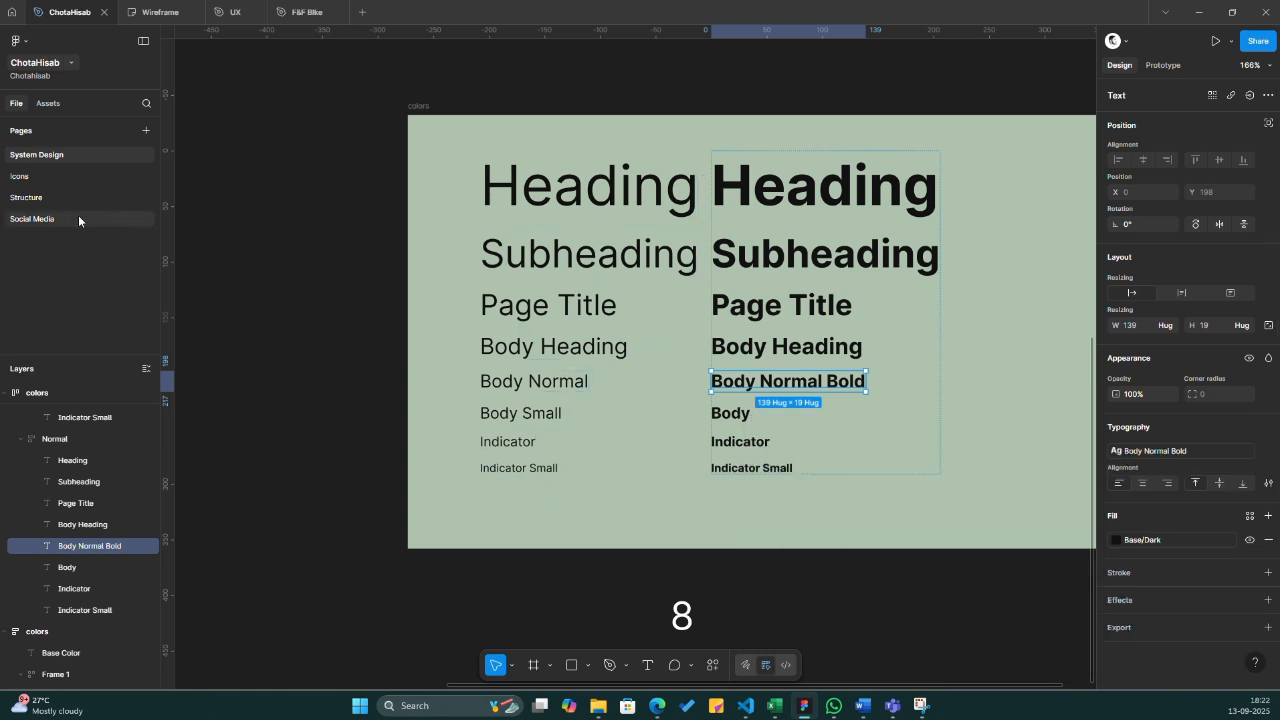
# - On the Structure page, apply the Body Normal Bold text style to the Submit button's label
pyautogui.click(53, 193)
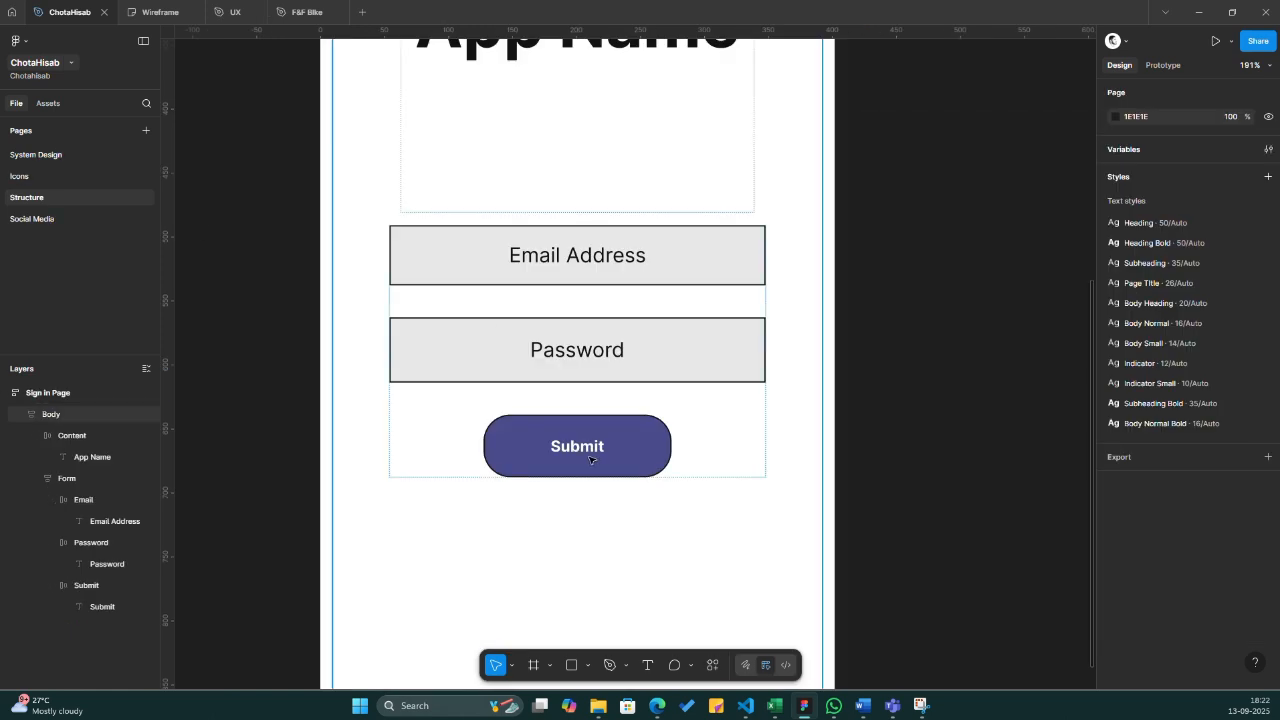
pyautogui.click(590, 459)
pyautogui.click(585, 448)
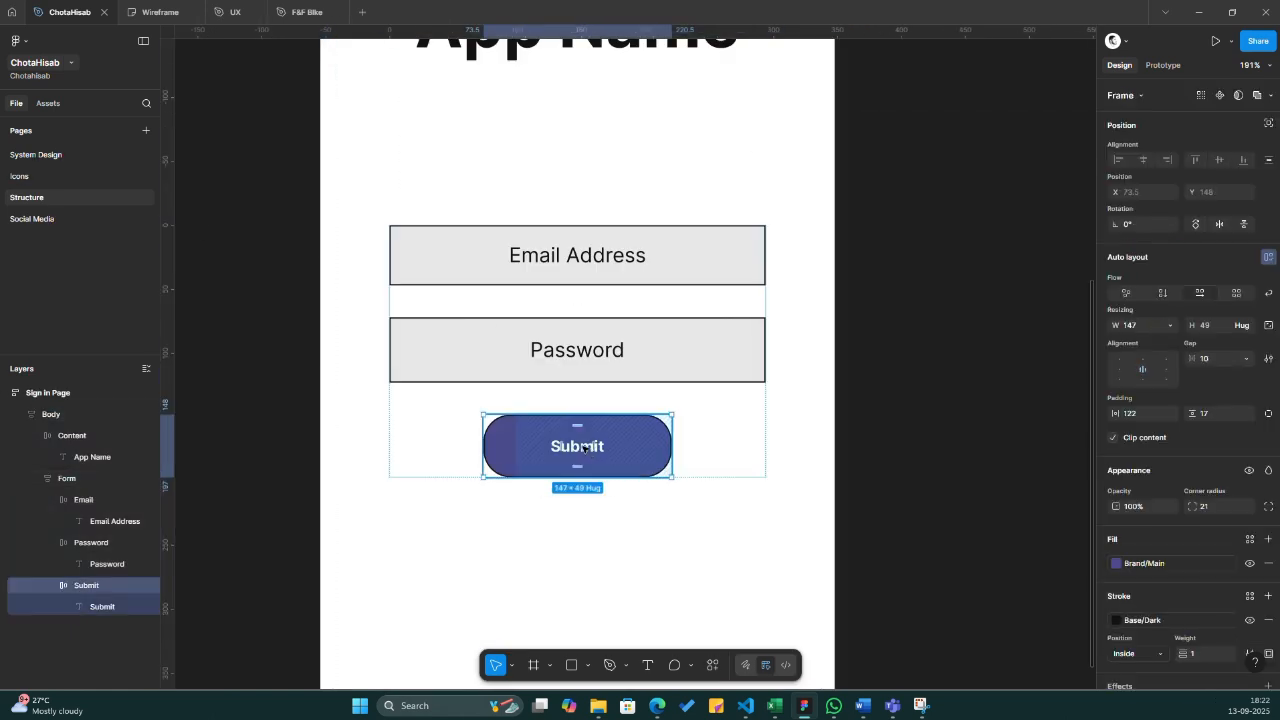
pyautogui.click(585, 448)
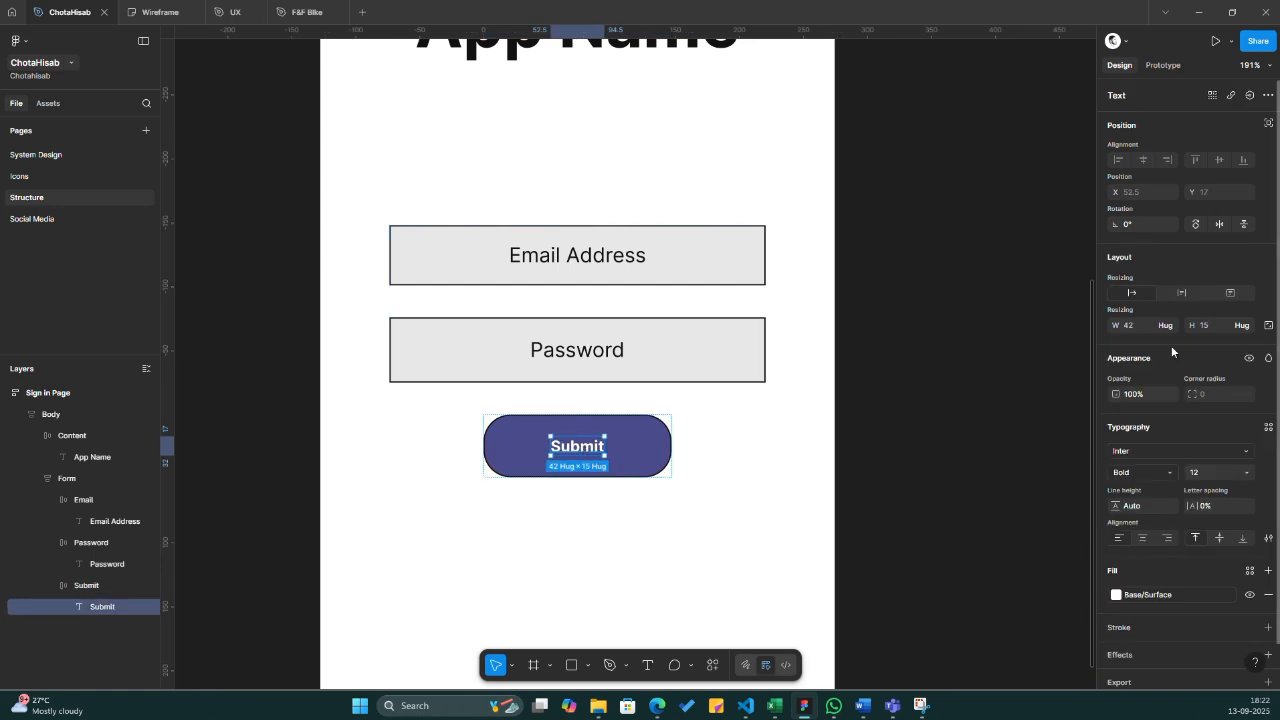
pyautogui.click(1268, 427)
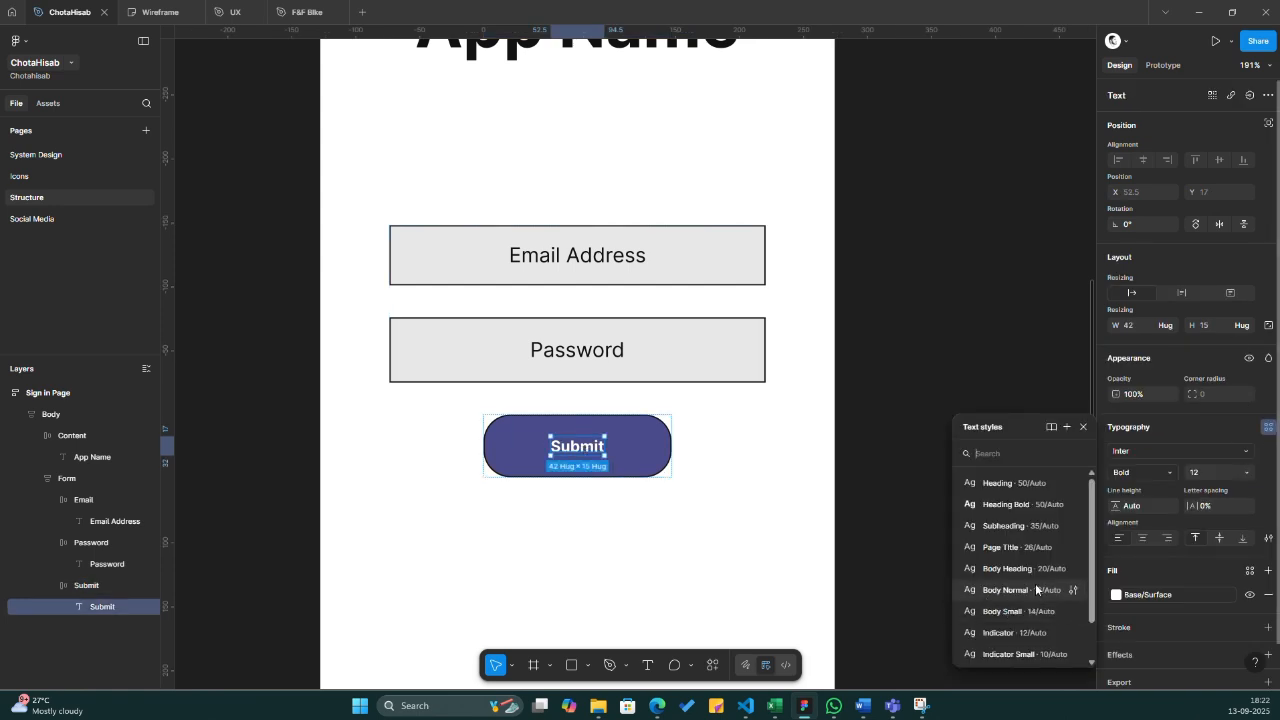
pyautogui.scroll(-2, 1035, 585)
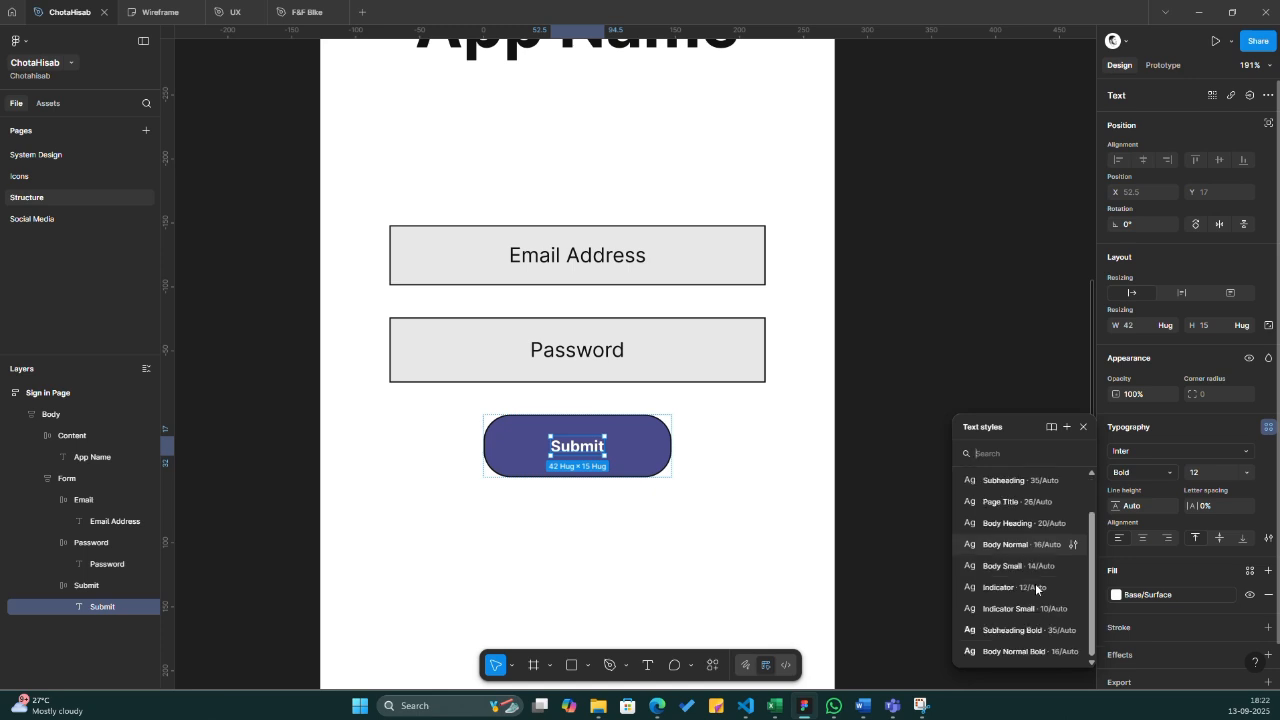
pyautogui.click(1035, 652)
pyautogui.click(947, 523)
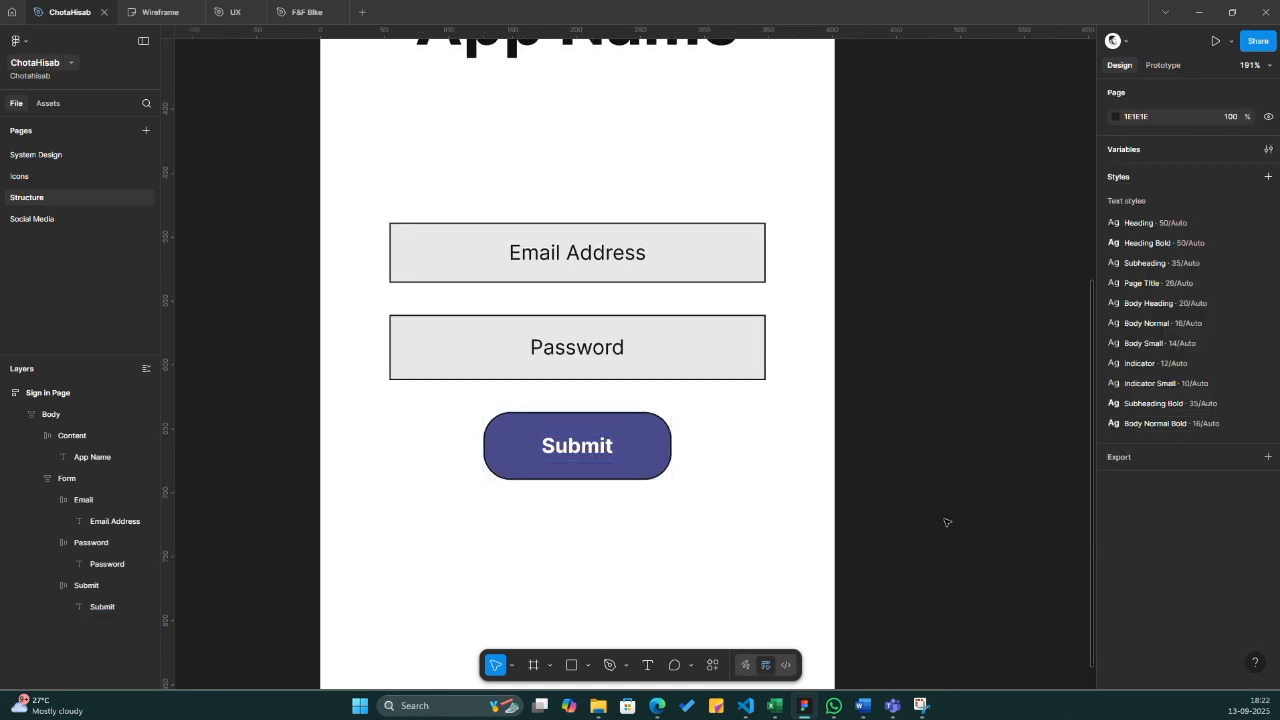
# - Duplicate the Sign in Page frame and place the copy to the right of the original, top edges aligned
pyautogui.scroll(-5, 947, 523)
pyautogui.hscroll(3, 947, 523)
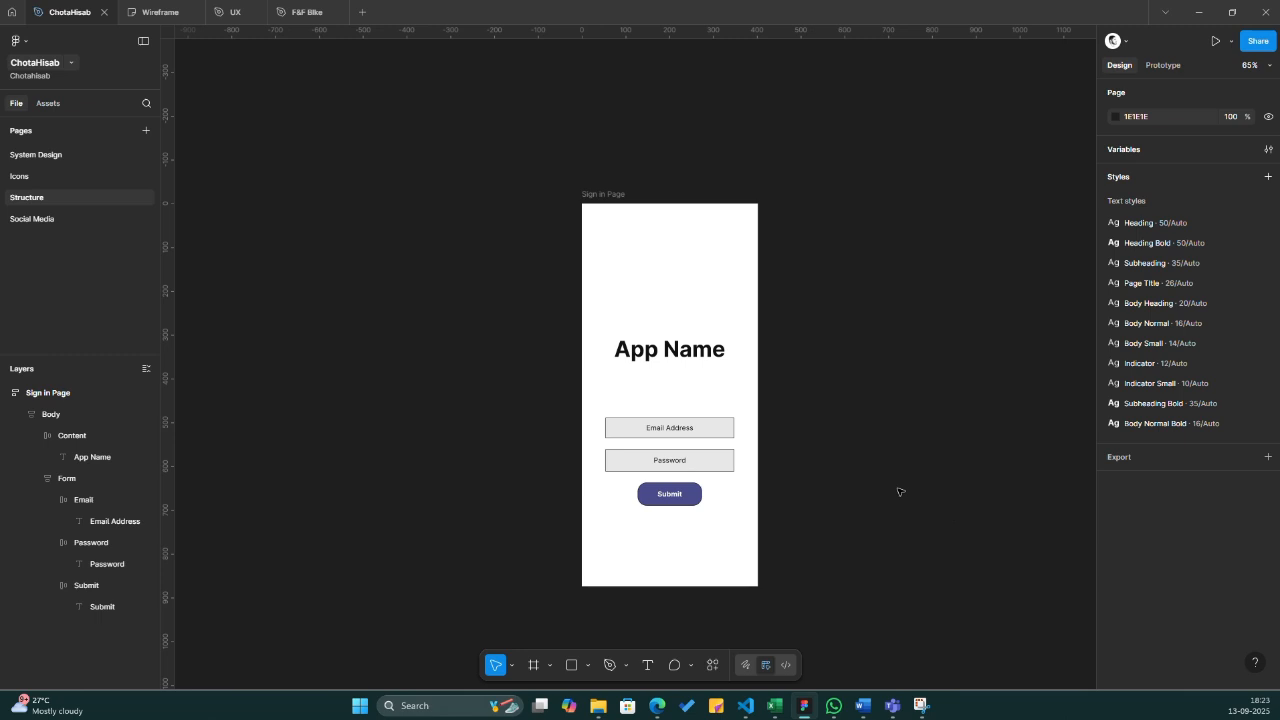
pyautogui.click(606, 196)
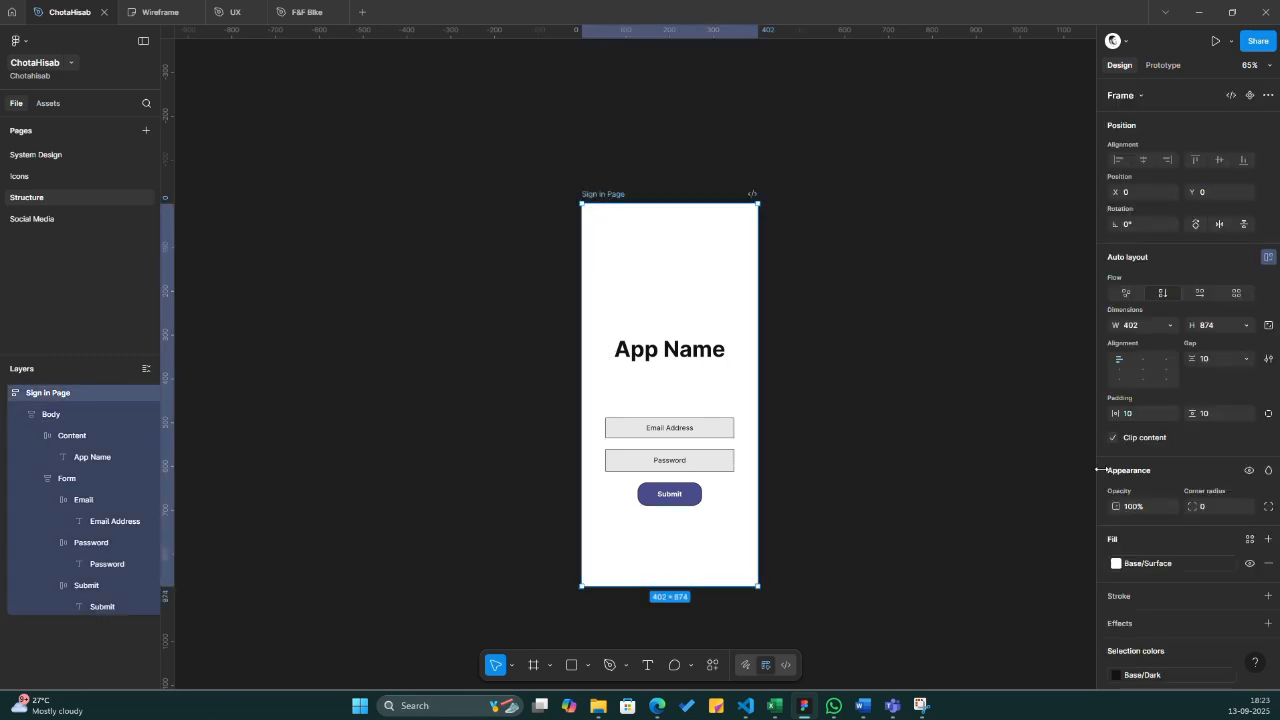
pyautogui.scroll(-3, 1217, 440)
pyautogui.scroll(-1, 1217, 440)
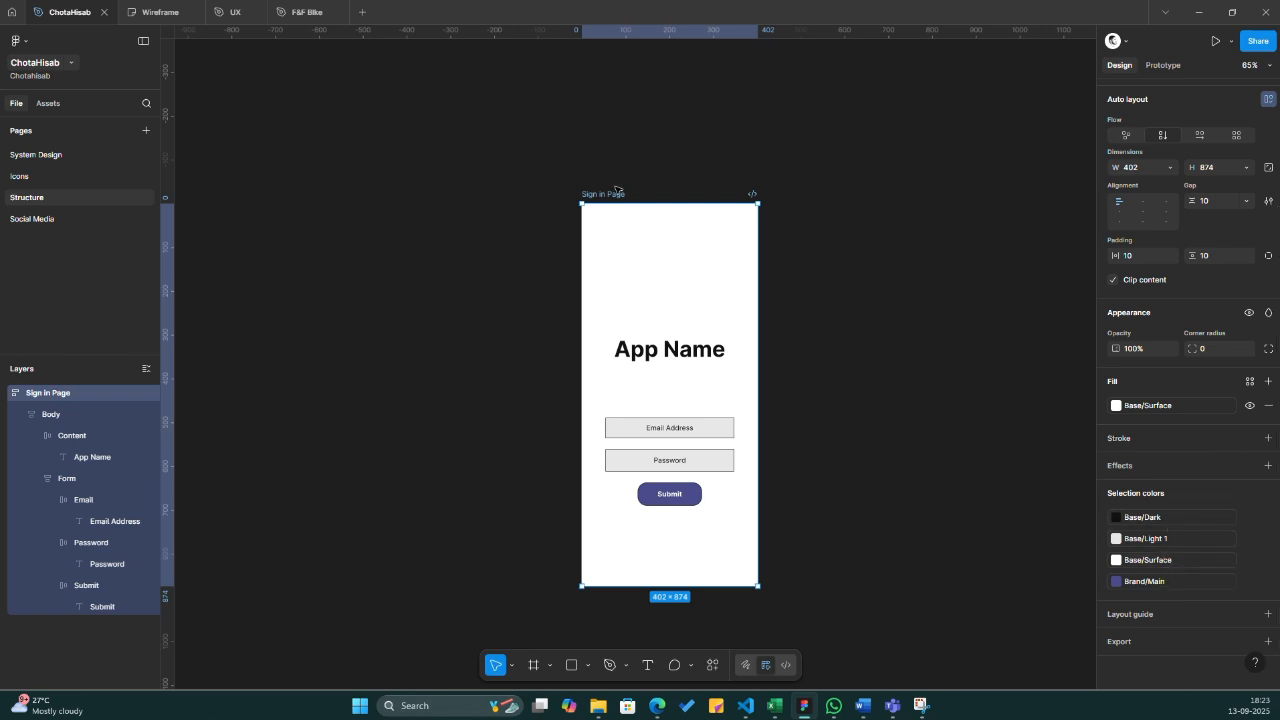
pyautogui.moveTo(603, 197); pyautogui.dragTo(829, 240)
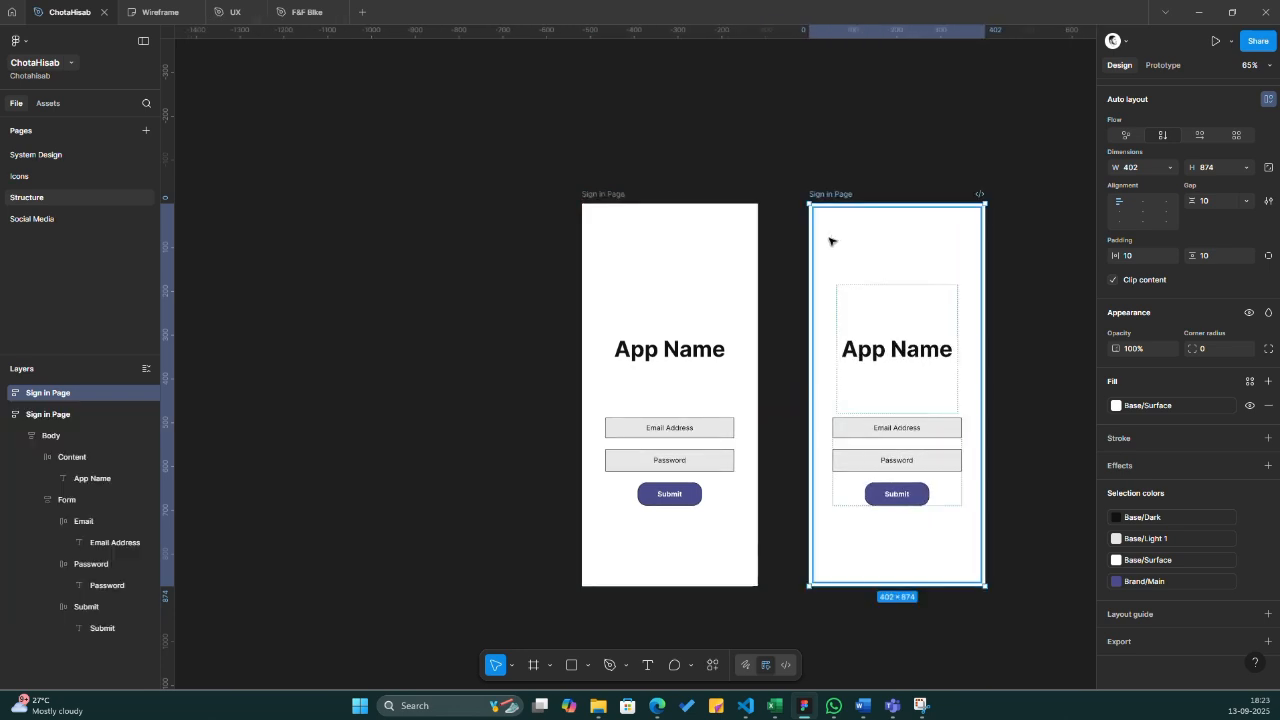
# - Duplicate the Email field twice in the form of the copied sign-in page
pyautogui.doubleClick(905, 435)
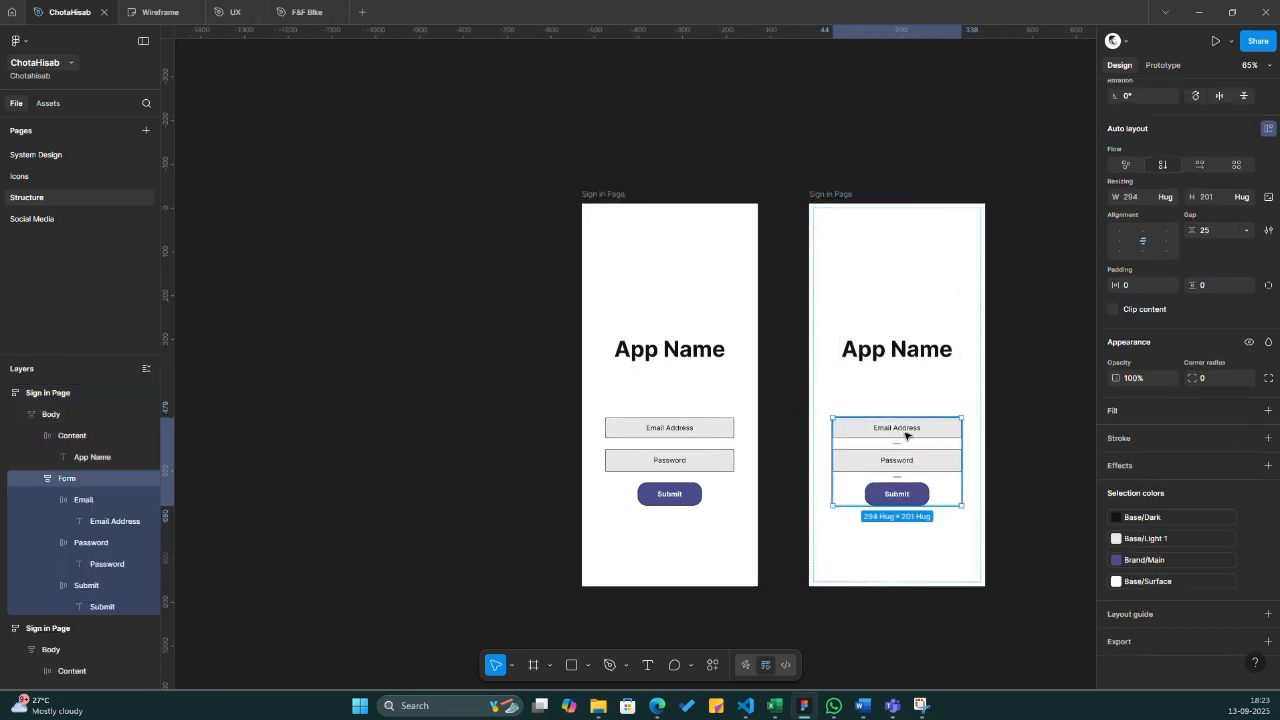
pyautogui.click(905, 435)
pyautogui.hotkey('ctrl', 'd')
pyautogui.hotkey('ctrl', 'd')
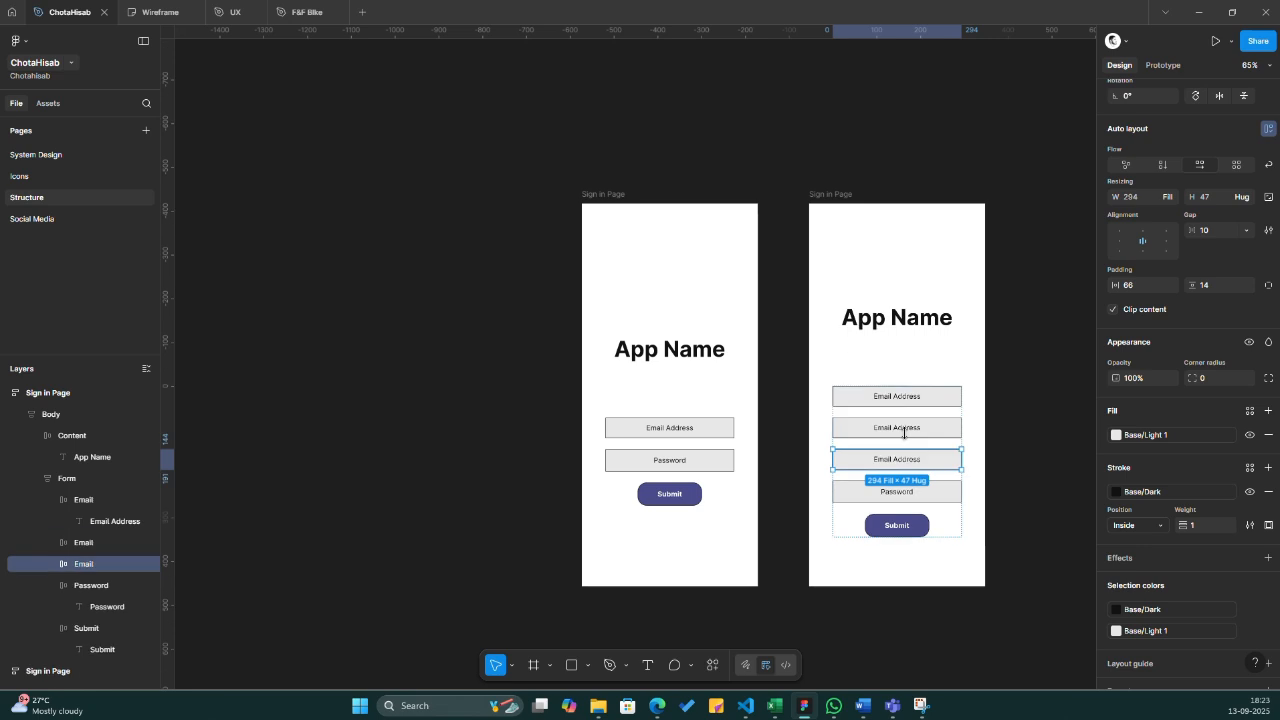
# - Change the labels of the copied page's first two form fields to First Name and last Name
pyautogui.doubleClick(895, 398)
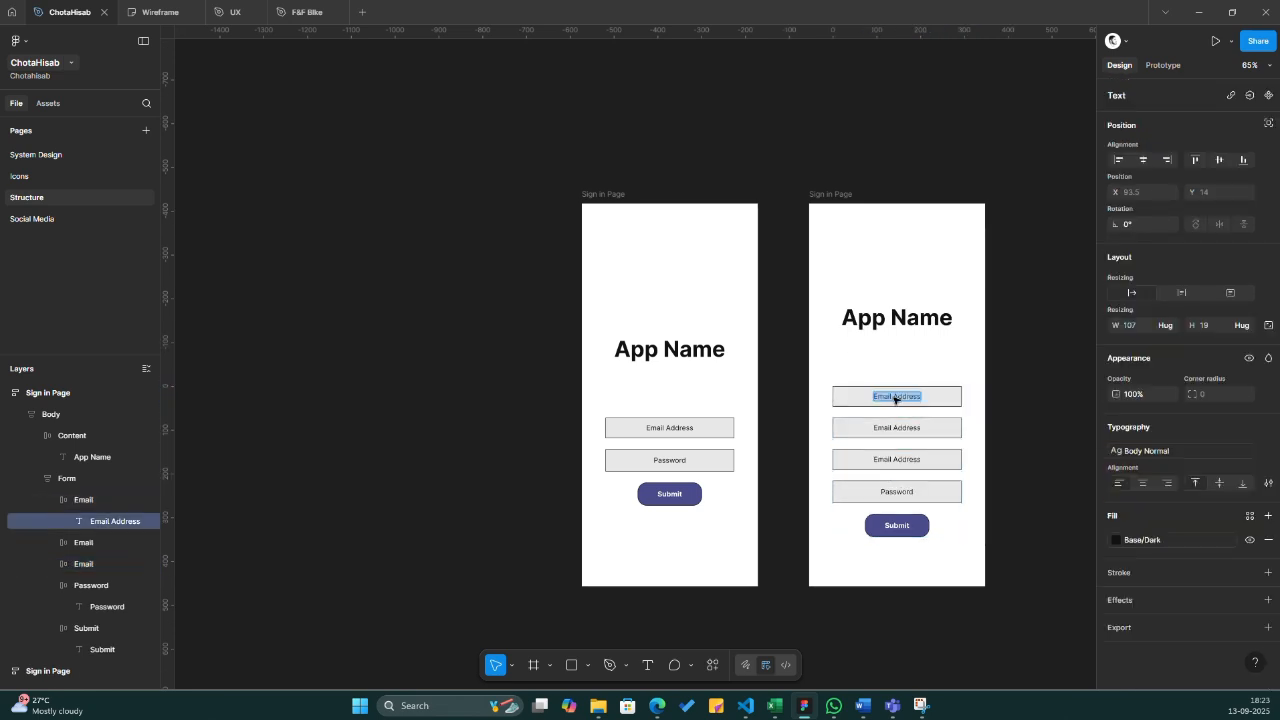
pyautogui.write('First Name')
pyautogui.click(891, 430)
pyautogui.doubleClick(891, 430)
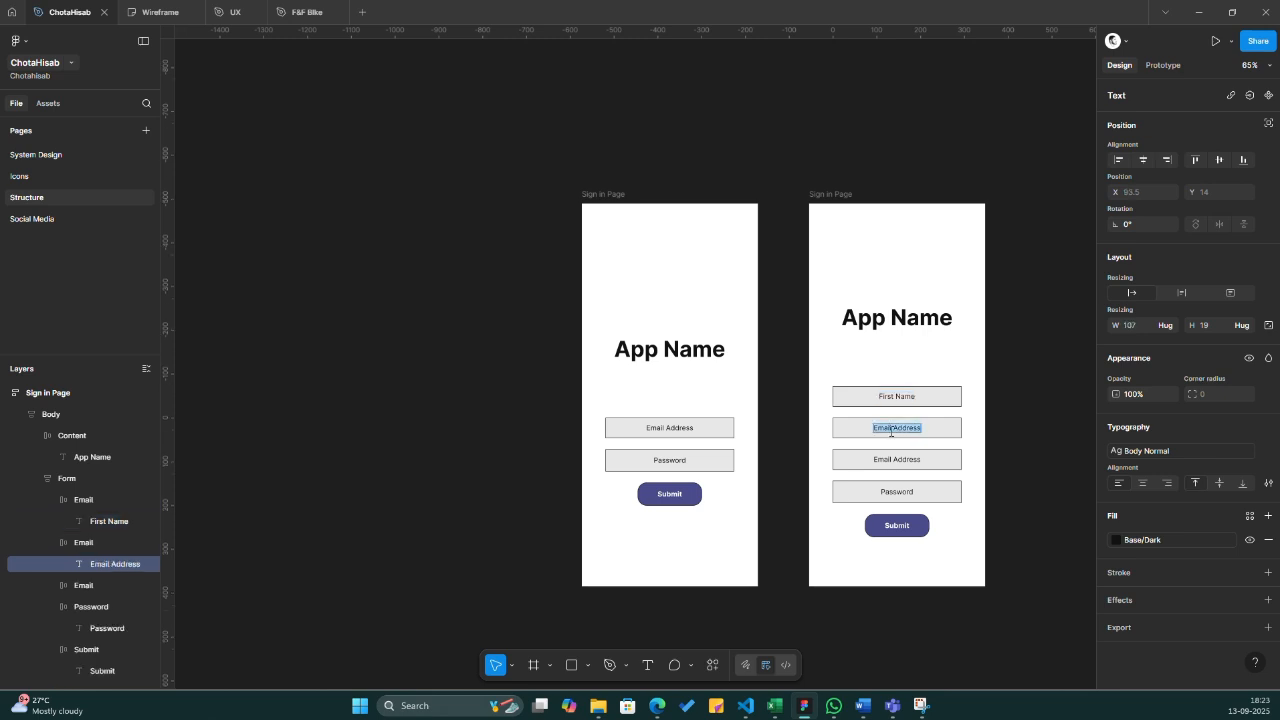
pyautogui.write('last Name')
pyautogui.click(894, 458)
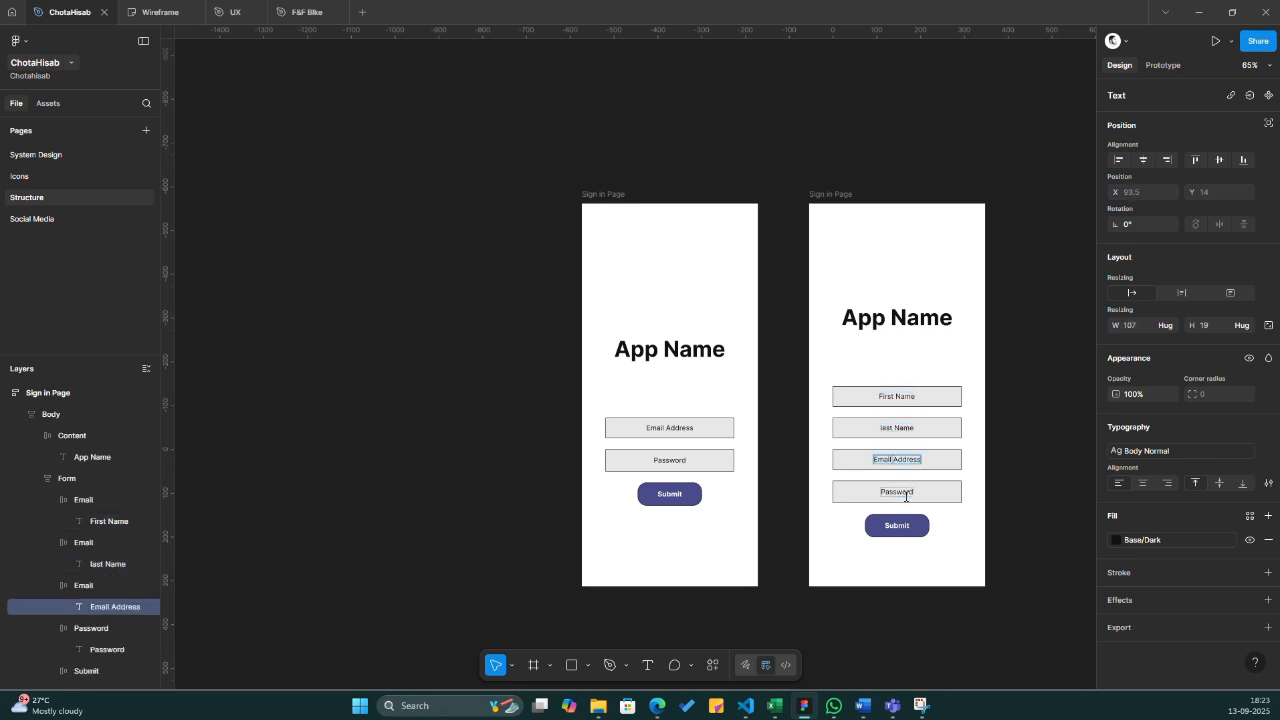
pyautogui.click(1045, 364)
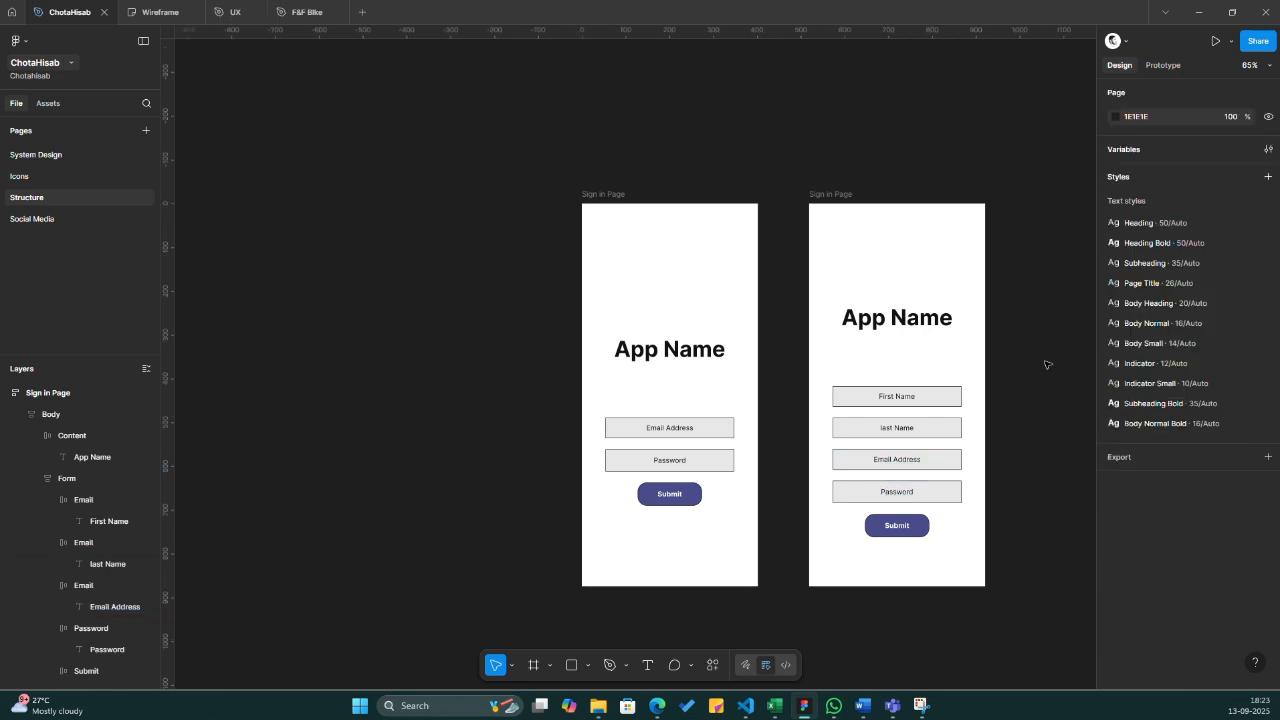
# - Reduce the height of the Content frame holding App Name on the copied sign-in page to 154
pyautogui.click(908, 262)
pyautogui.click(908, 266)
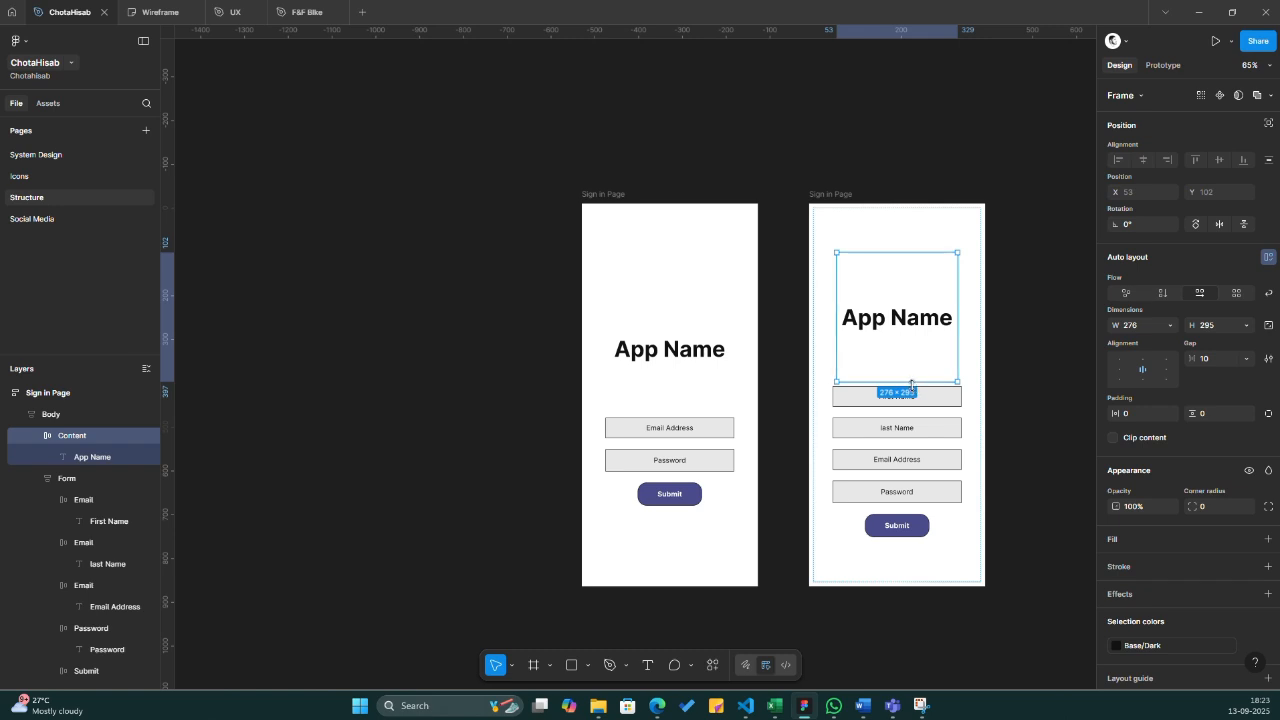
pyautogui.moveTo(912, 382); pyautogui.dragTo(912, 322)
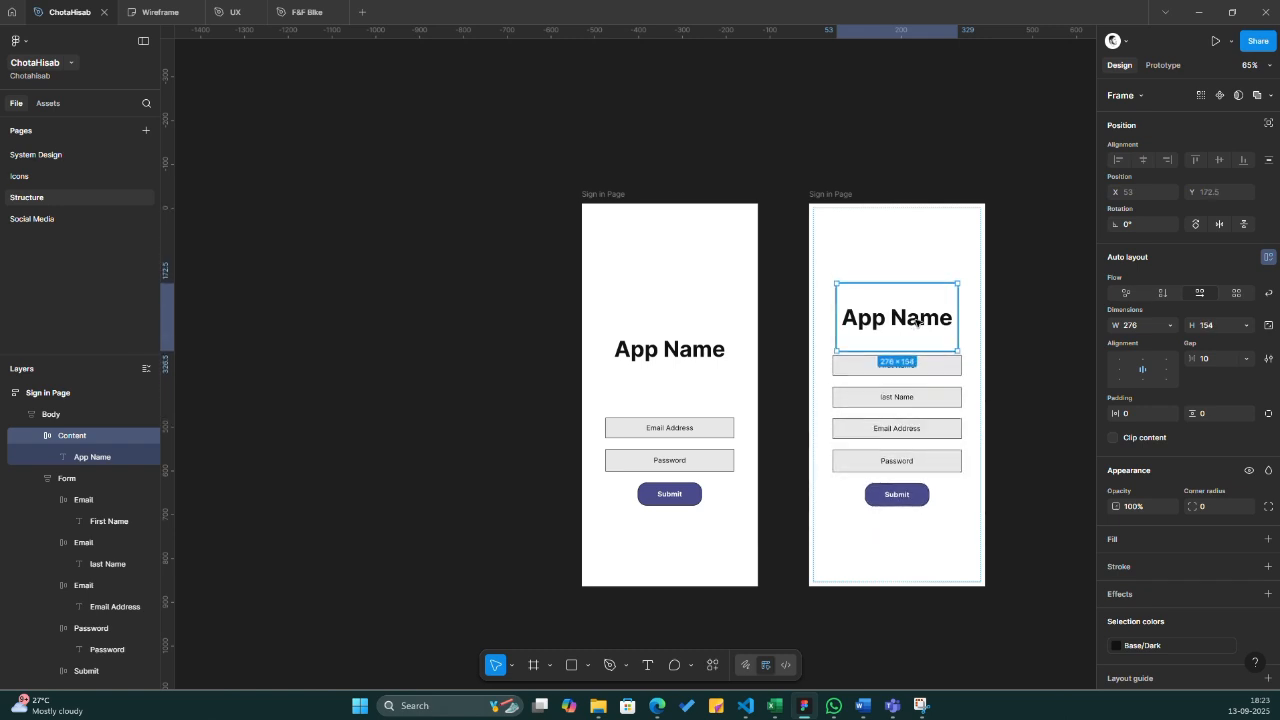
pyautogui.click(997, 337)
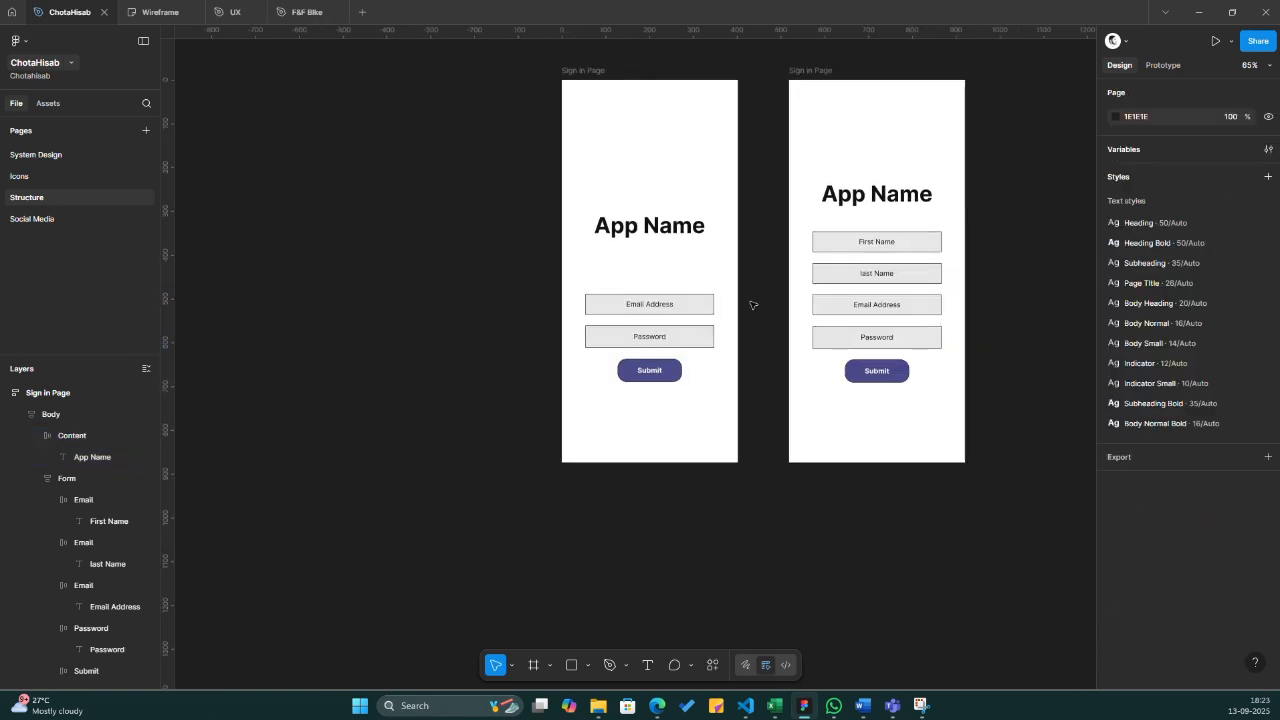
# - Compare the two sign-in pages and check the colour and text styles used in the copied page's Body frame and Submit button
pyautogui.scroll(5, 751, 306)
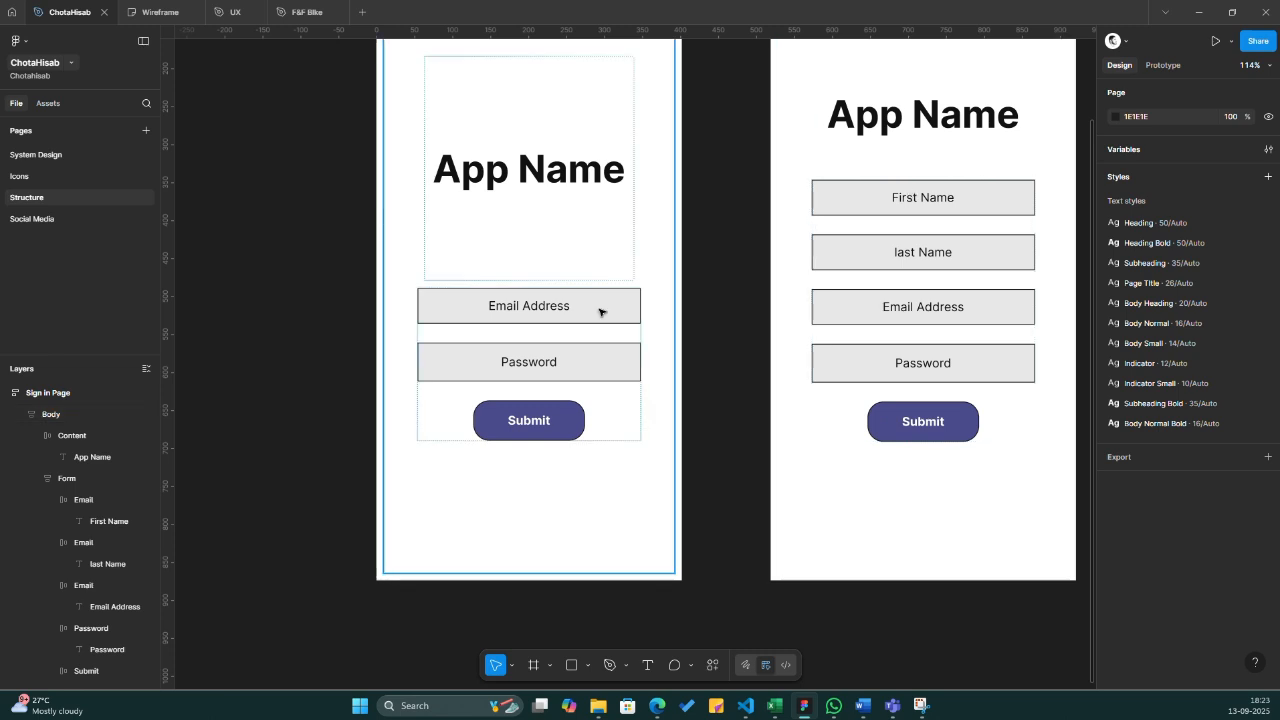
pyautogui.hscroll(1, 925, 403)
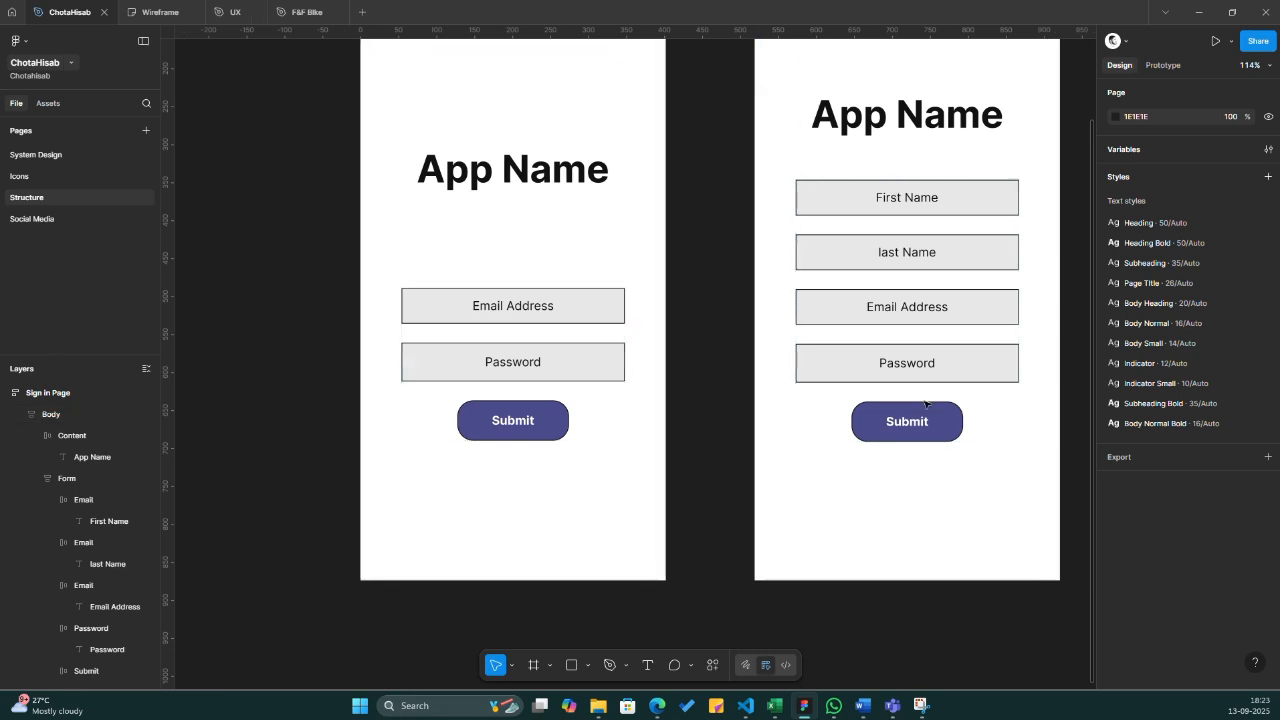
pyautogui.hscroll(5, 925, 403)
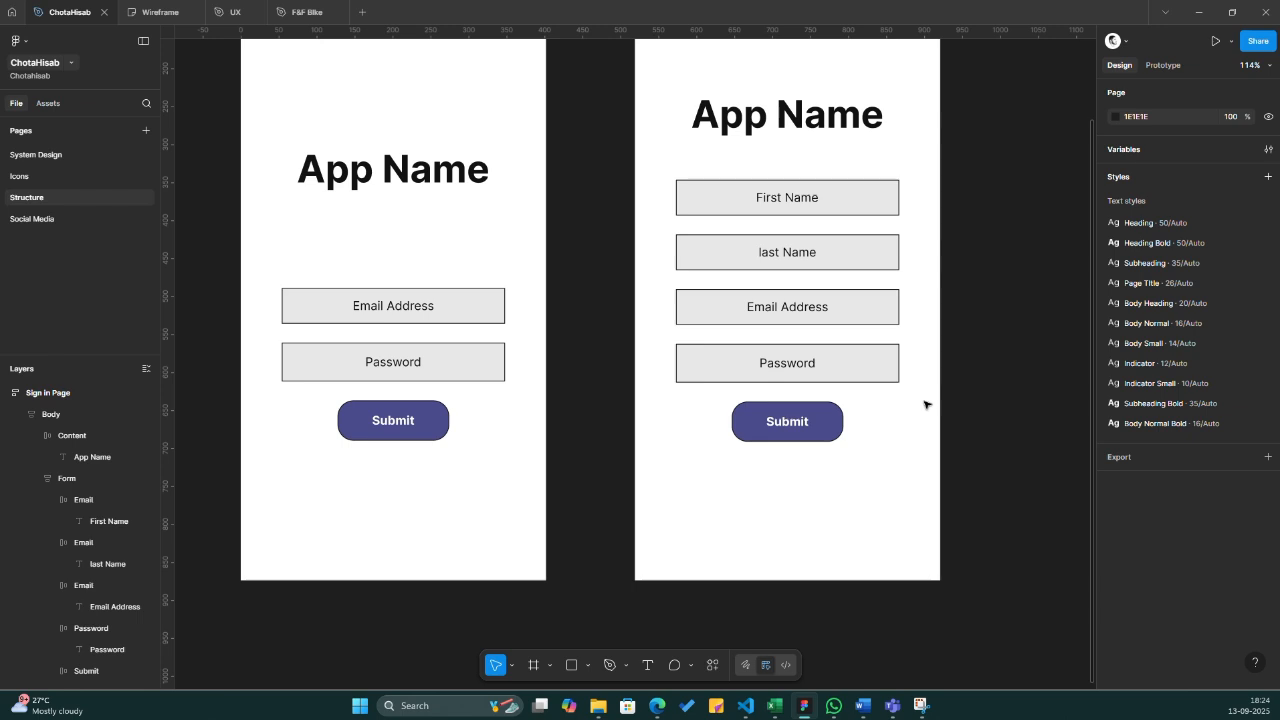
pyautogui.scroll(-3, 924, 404)
pyautogui.click(737, 157)
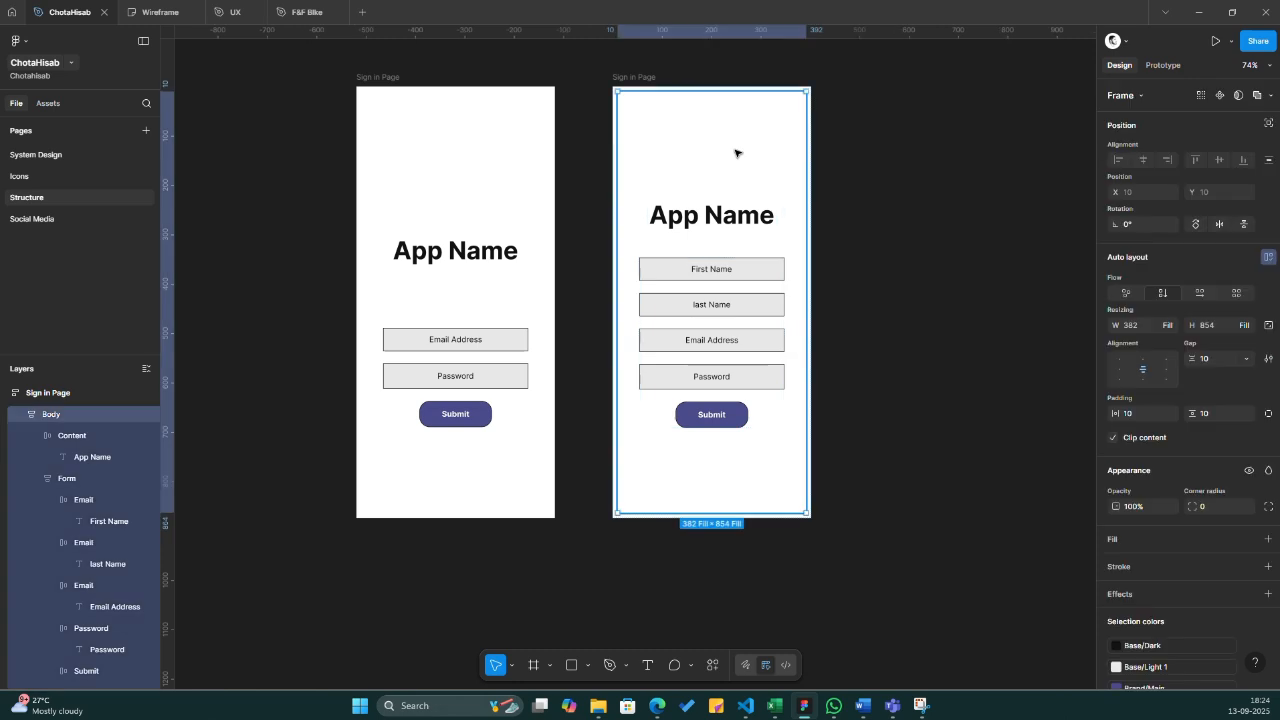
pyautogui.scroll(-3, 1203, 587)
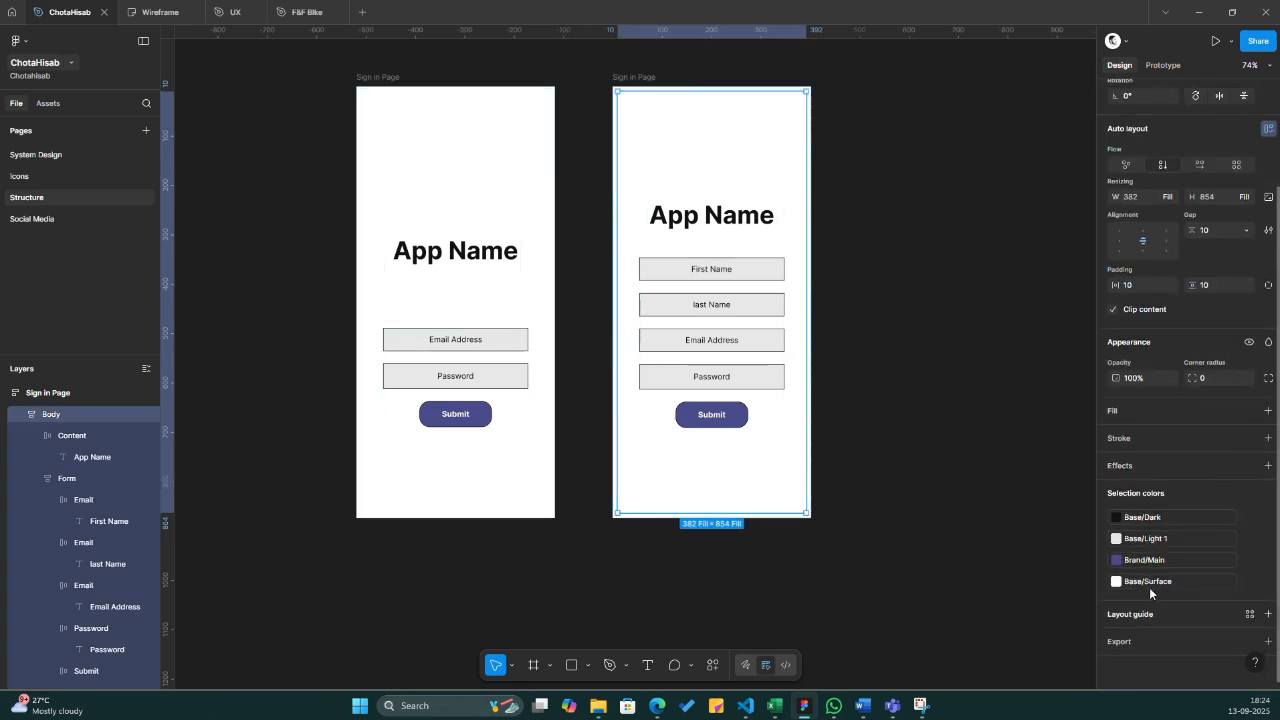
pyautogui.click(708, 414)
pyautogui.click(712, 414)
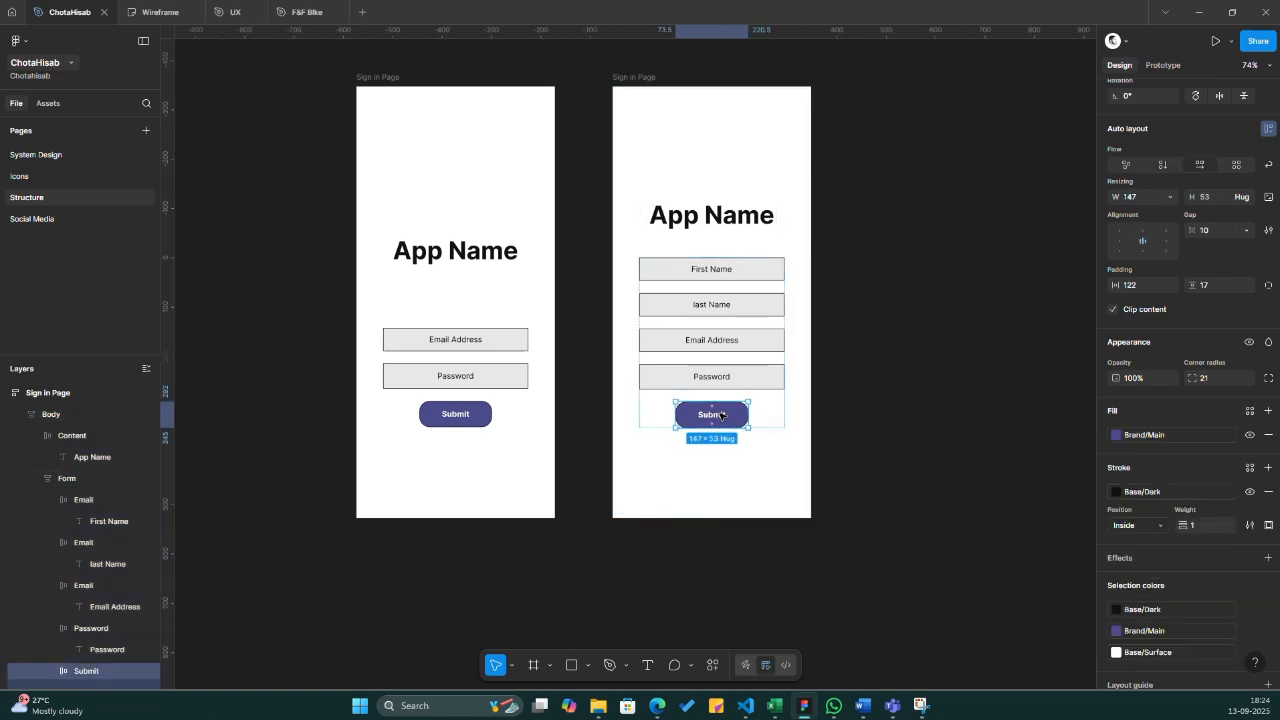
pyautogui.click(722, 414)
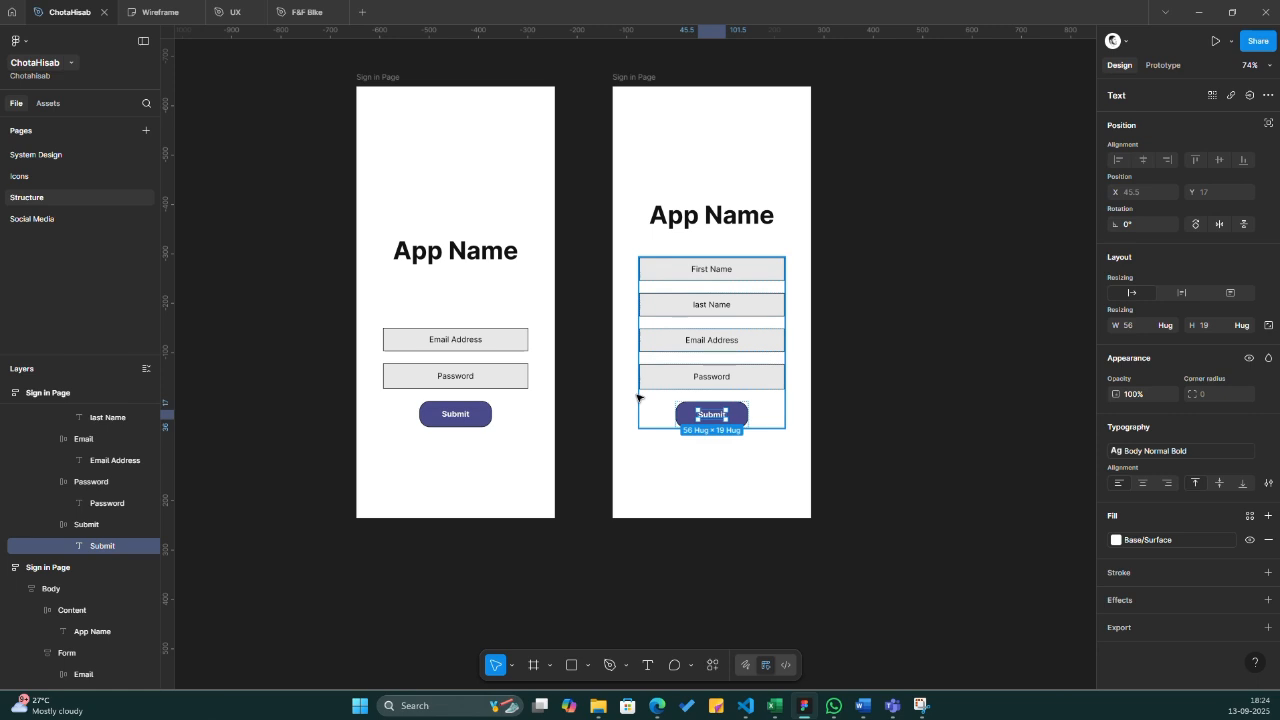
pyautogui.click(870, 372)
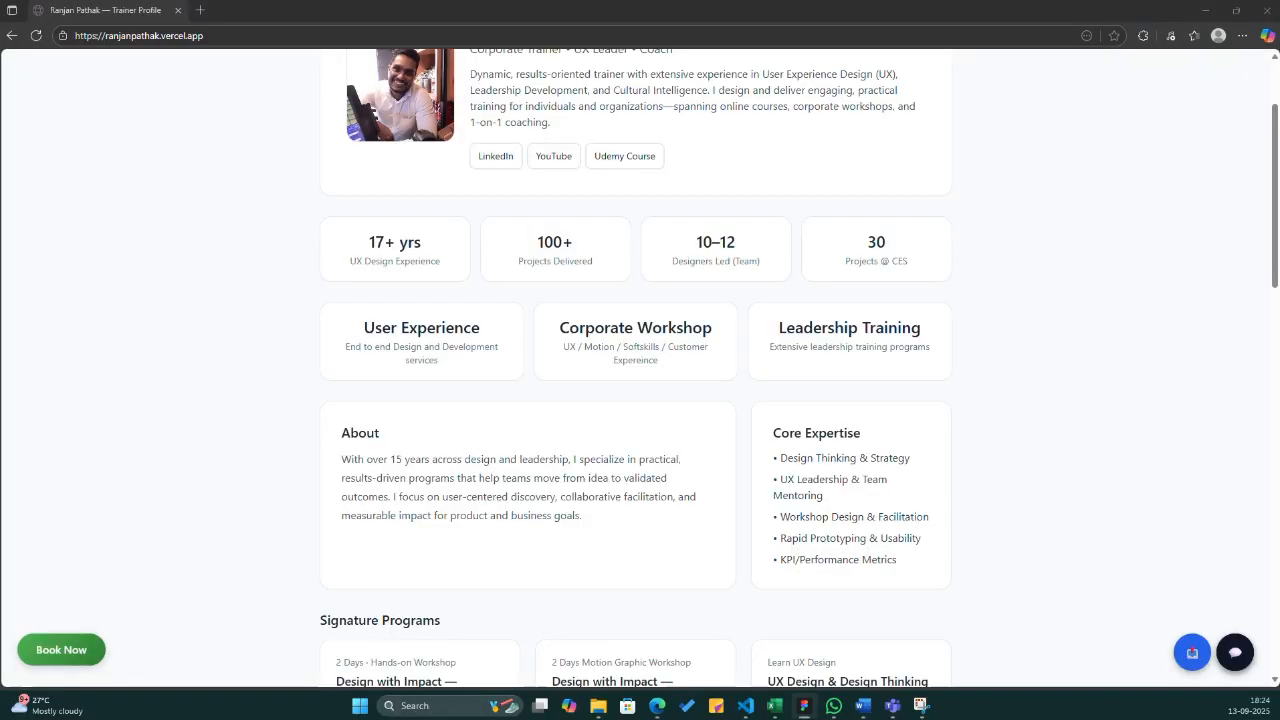
# - Switch to the Microsoft Edge window showing The New York Times and open the lead story to examine its page layout
pyautogui.hotkey('alt', 'Tab')
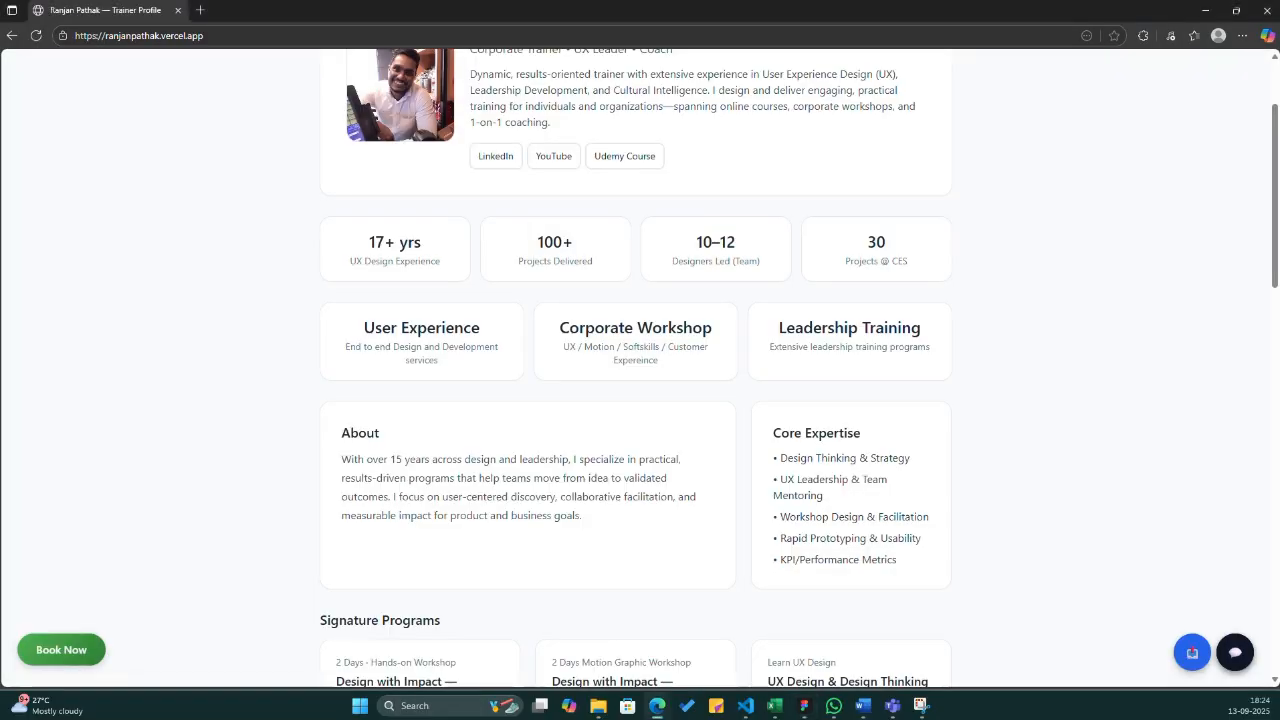
pyautogui.hotkey('alt', 'Tab')
pyautogui.hotkey('alt', 'Tab')
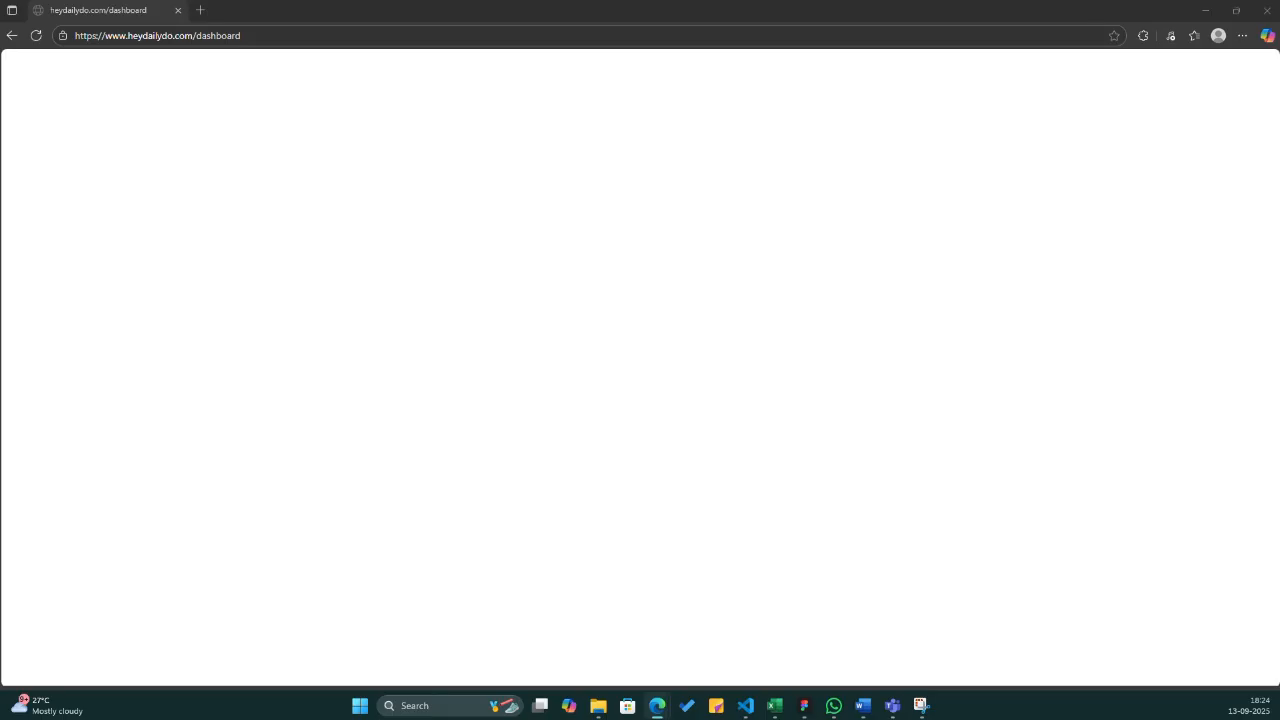
pyautogui.hotkey('alt', 'Tab')
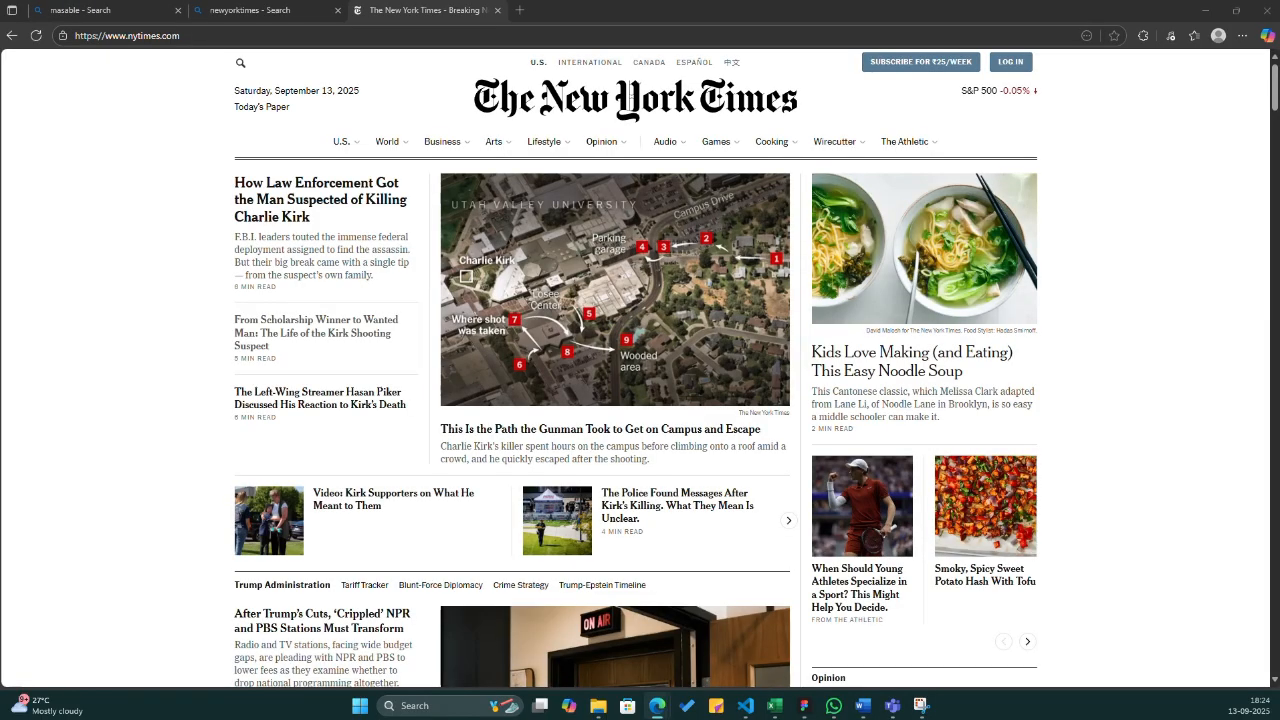
pyautogui.click(333, 200)
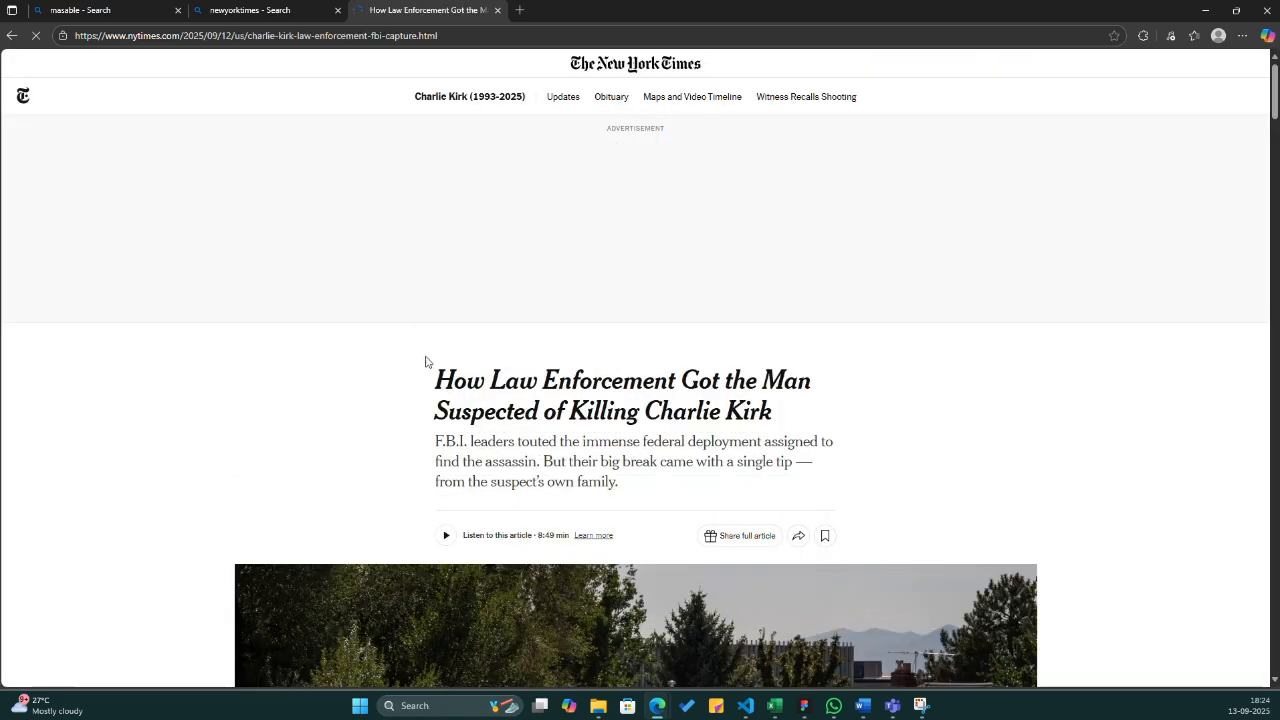
pyautogui.scroll(-5, 432, 412)
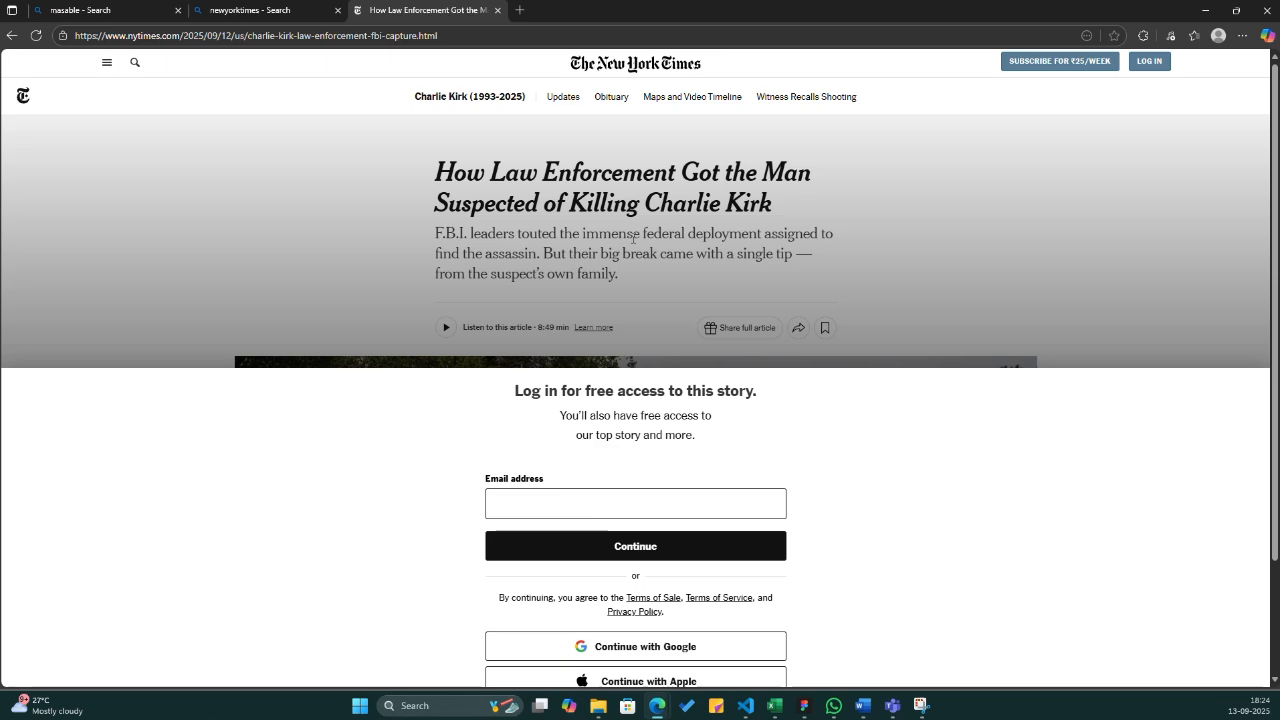
# - Bring up the Bing search results for masable
pyautogui.click(142, 16)
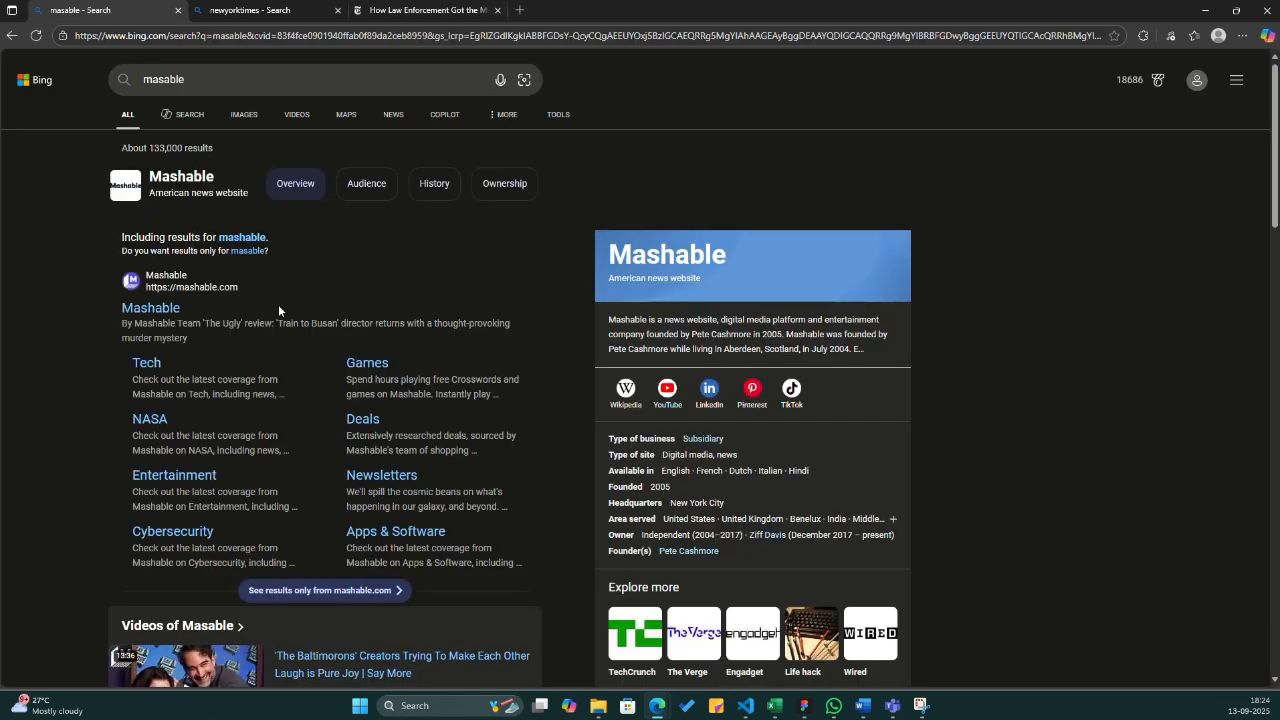